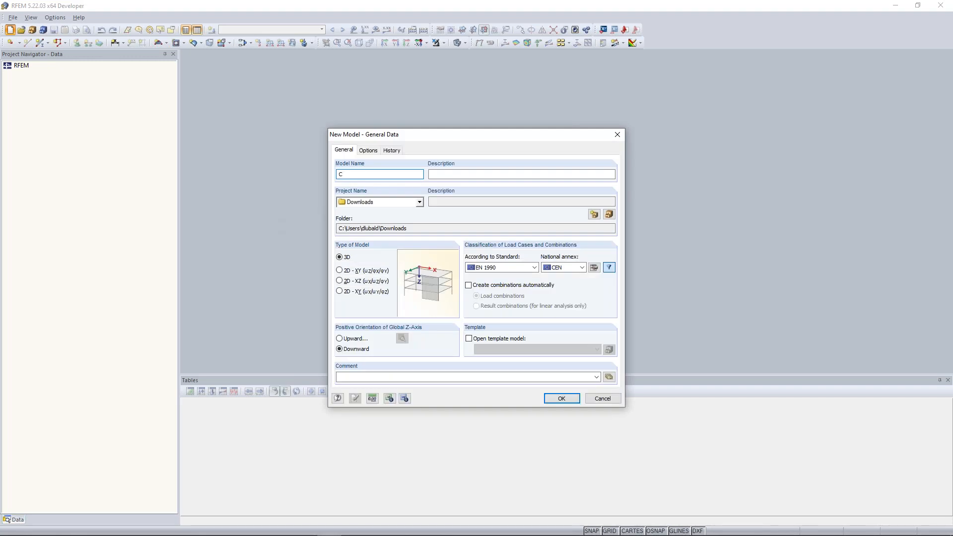
Name the new model Continous Plate and assign it to the Examples project.
type("nous Plate")
left_click(419, 202)
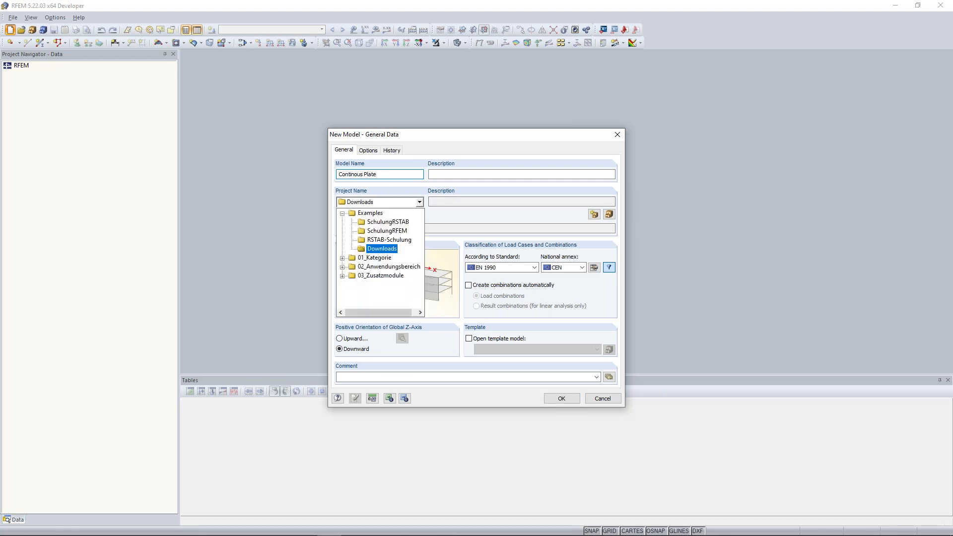
left_click(388, 213)
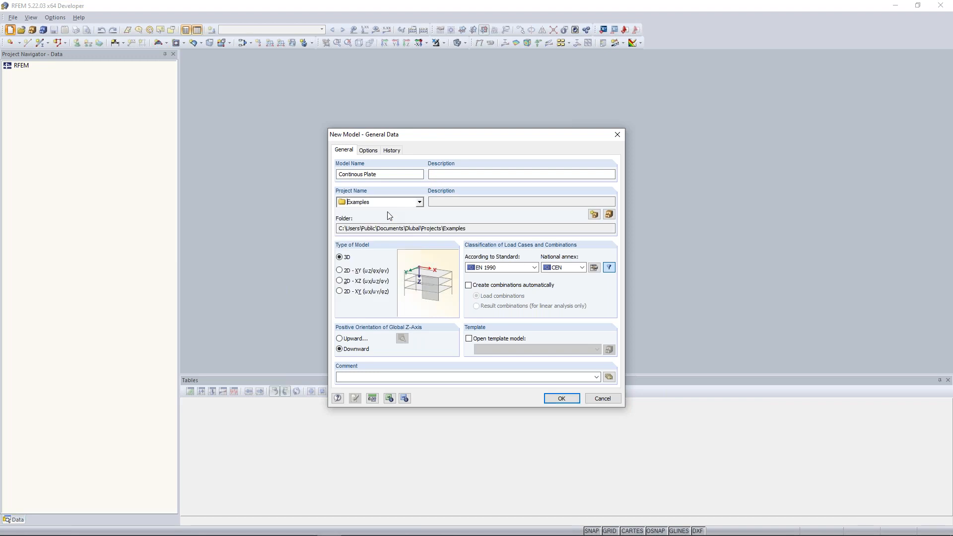
left_click_drag(340, 228, 467, 229)
left_click(420, 202)
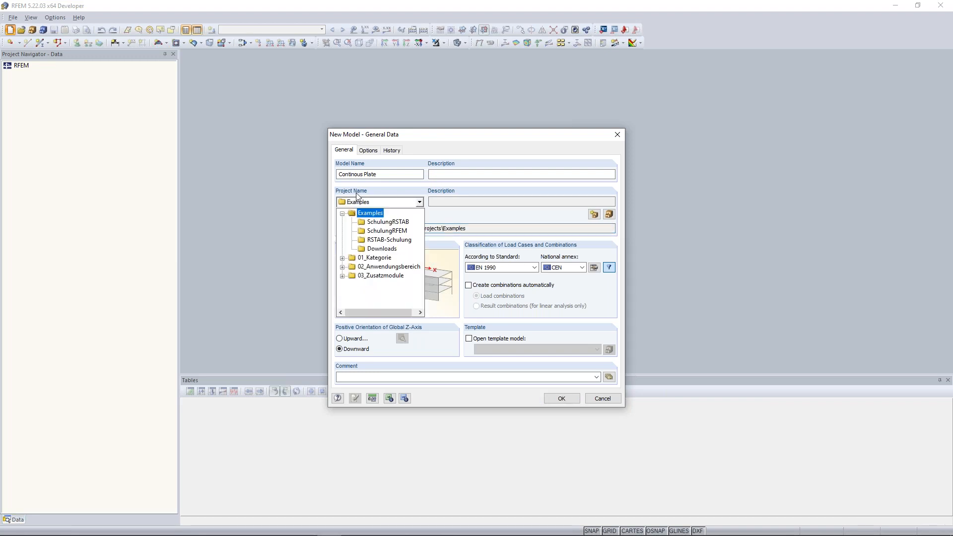
left_click(420, 202)
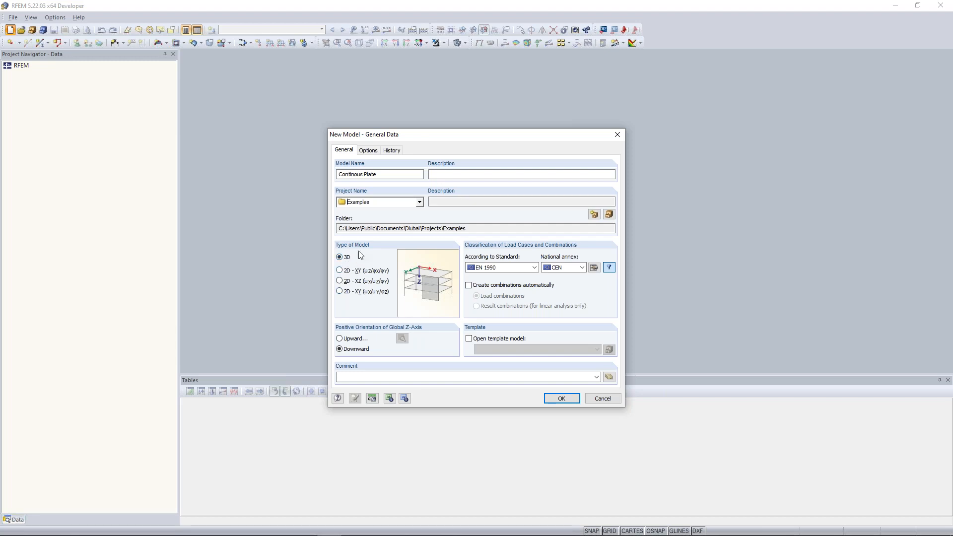
Compare the 2D model types, choose 2D - XY (uZ/φX/φY), and set the classification standard to None.
left_click(340, 272)
left_click(339, 281)
left_click(339, 291)
left_click(339, 281)
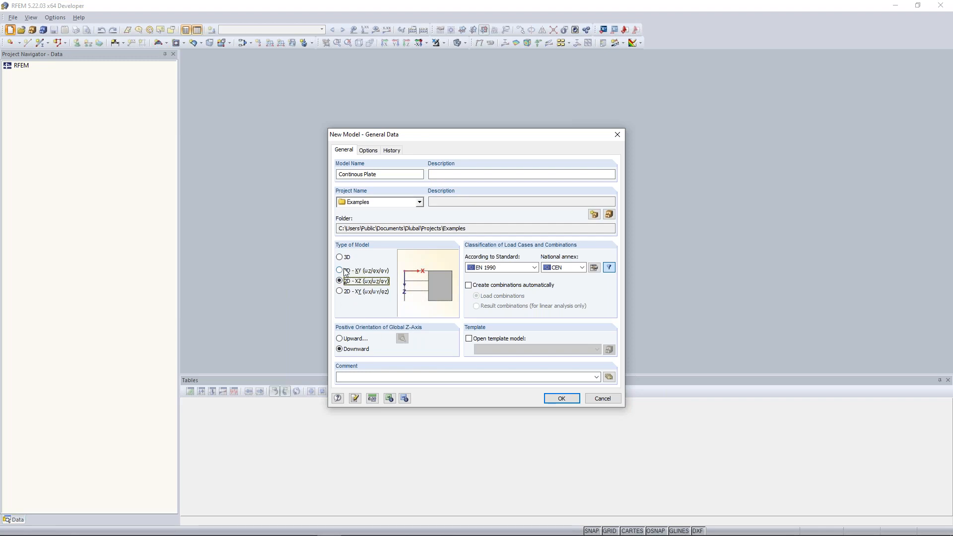
left_click(340, 270)
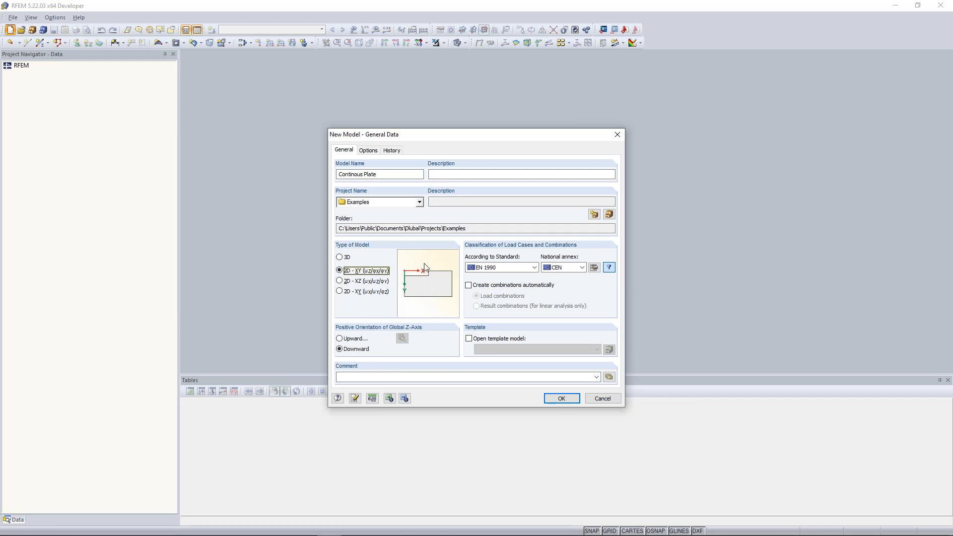
left_click(340, 282)
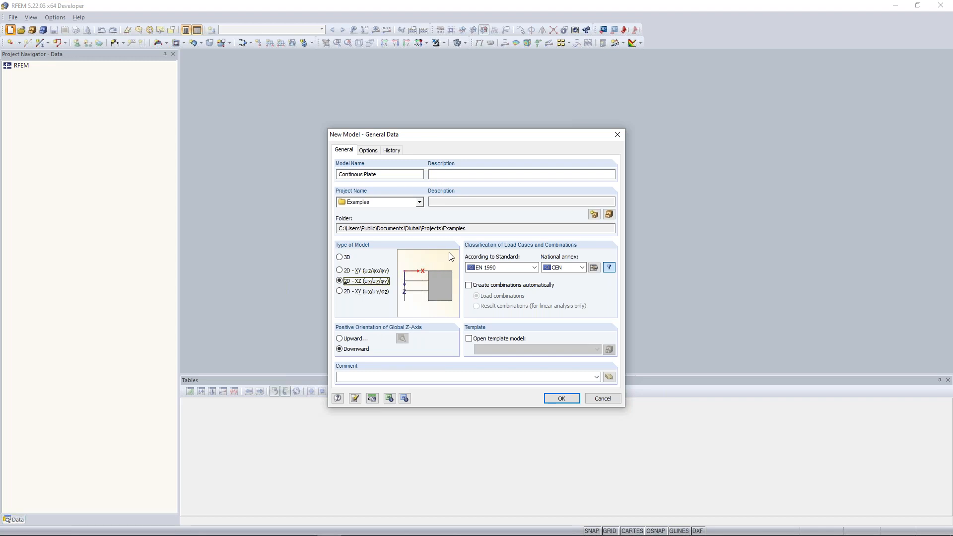
left_click(340, 291)
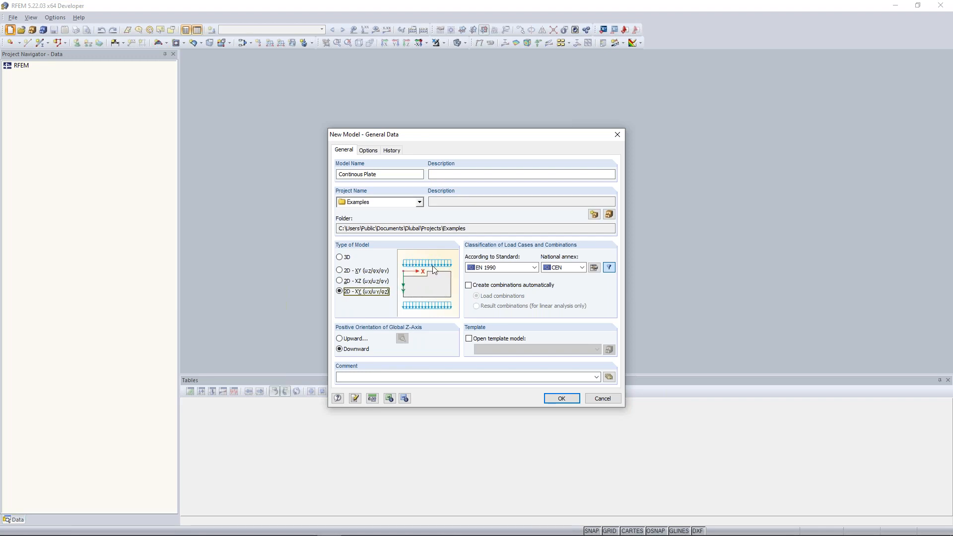
left_click(340, 271)
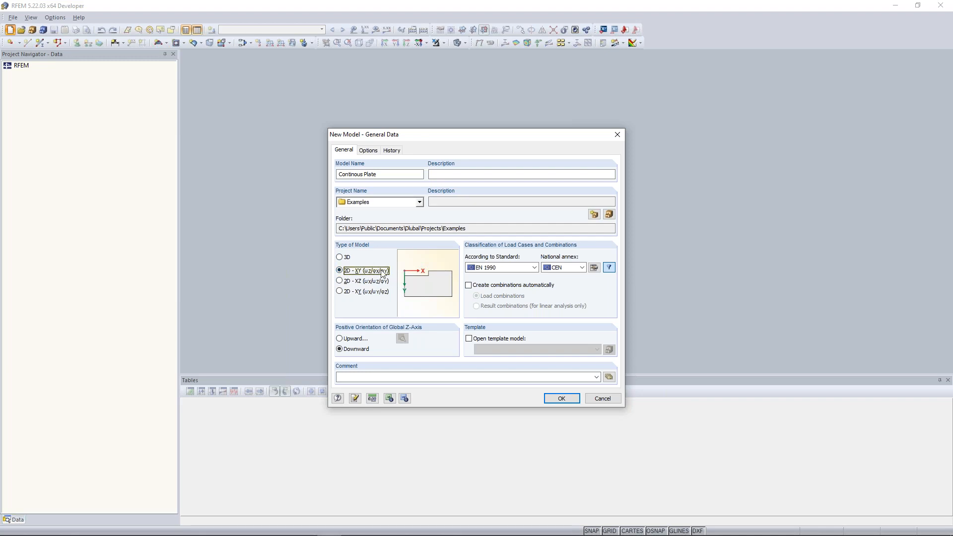
left_click(501, 268)
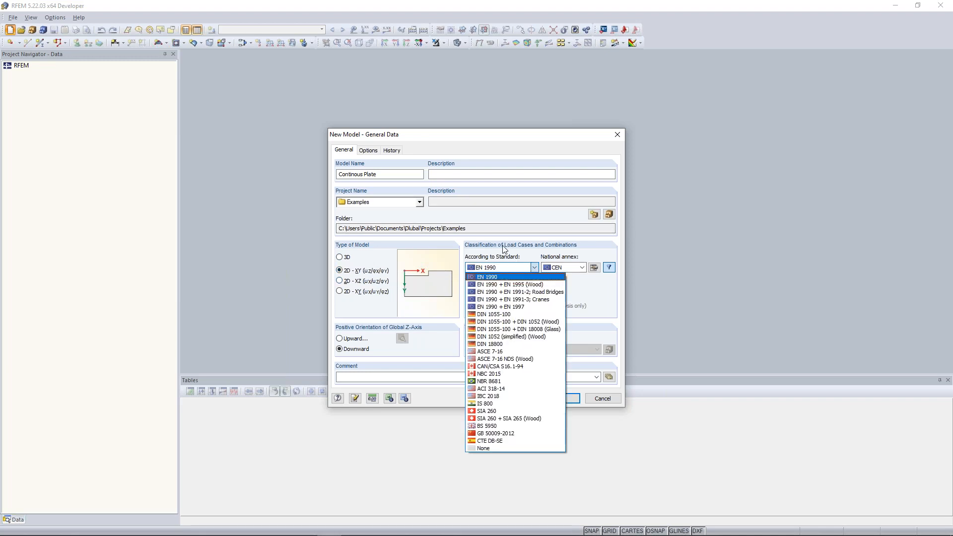
left_click(487, 448)
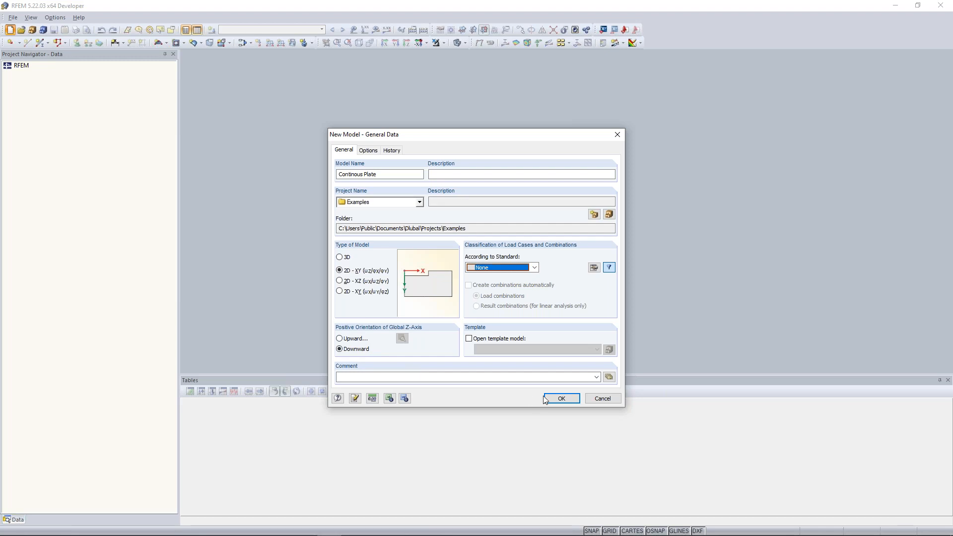
Review the units and decimal places and create the model with the entered general data.
left_click(373, 398)
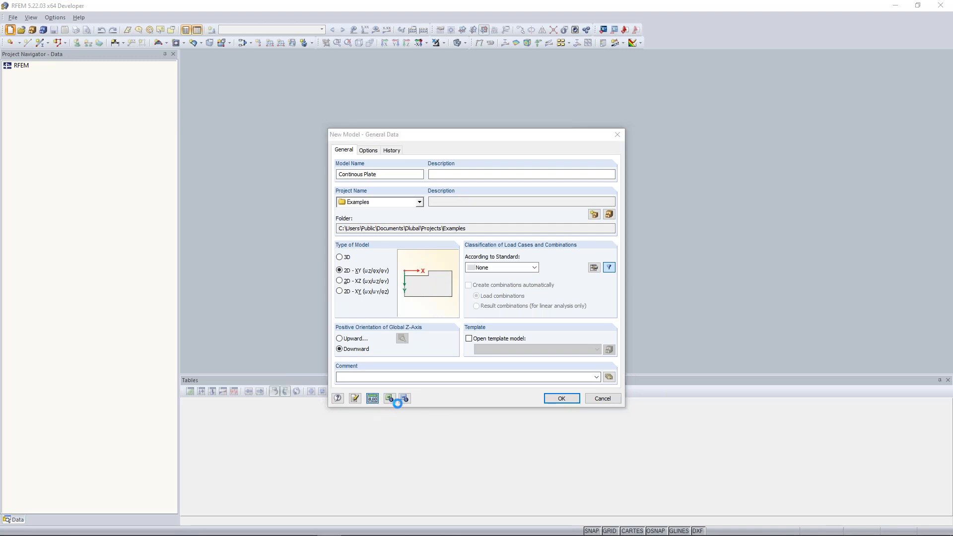
left_click_drag(501, 138, 490, 115)
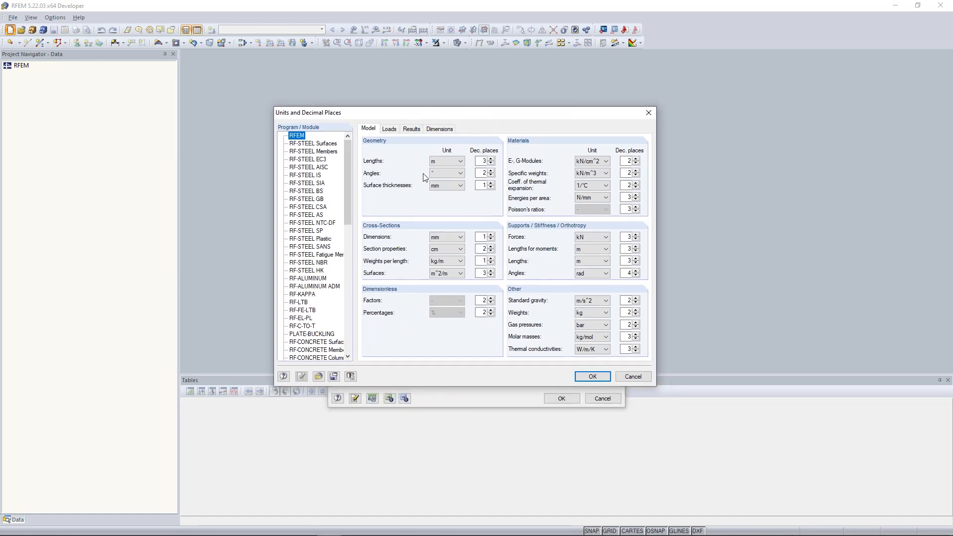
left_click_drag(467, 116, 476, 124)
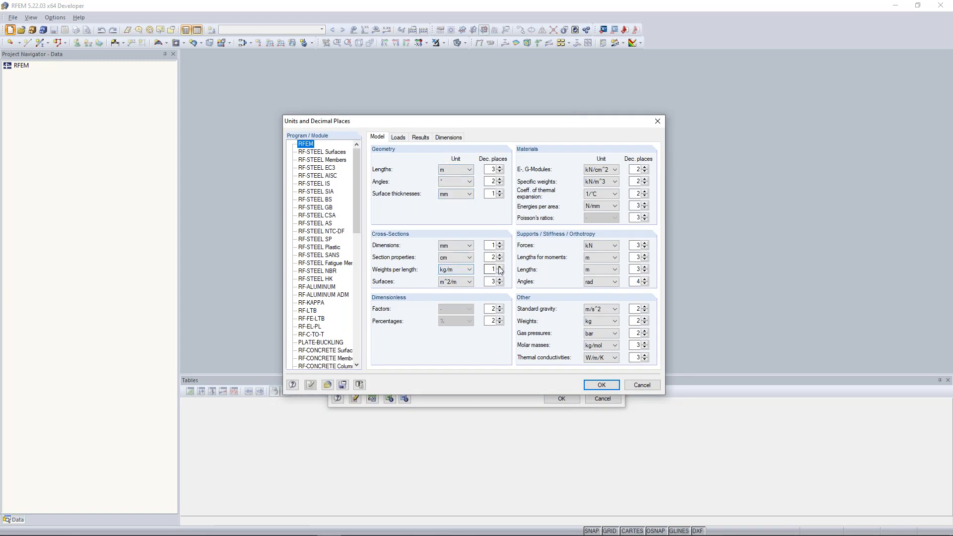
left_click(611, 389)
left_click(563, 398)
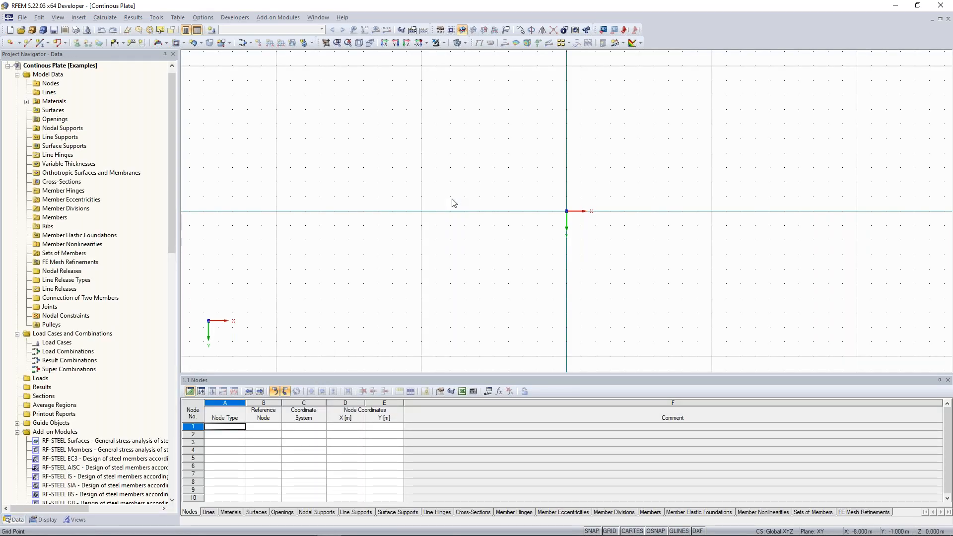
Open the existing model RFEM-Beispiel-06 from the Examples project in the Project Manager.
scroll(453, 202, "down", 1)
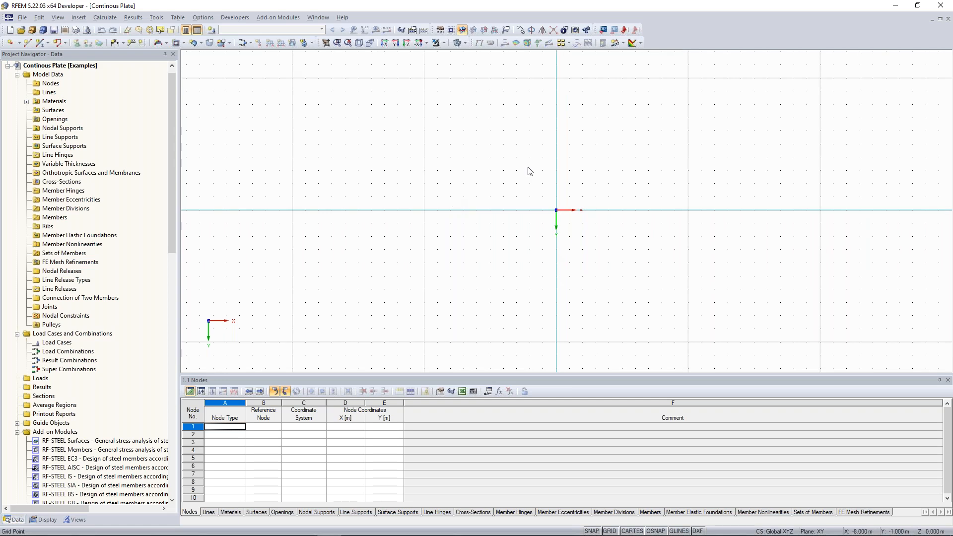
middle_click_drag(527, 171, 471, 175)
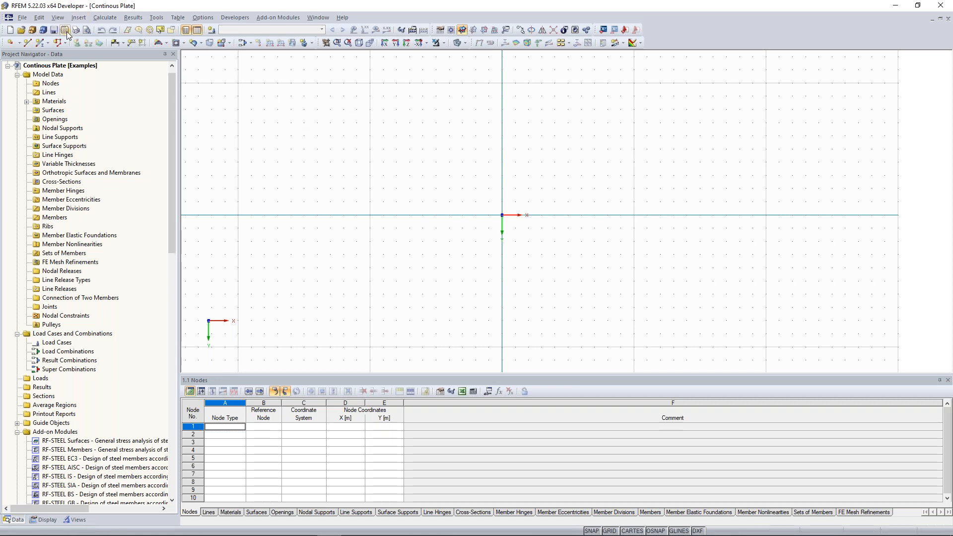
left_click(31, 31)
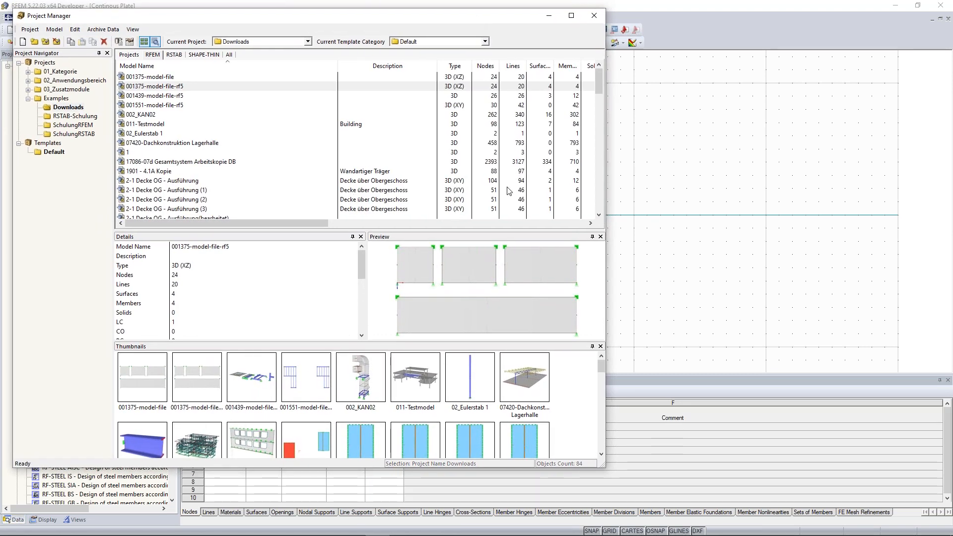
left_click(56, 98)
scroll(196, 135, "down", 7)
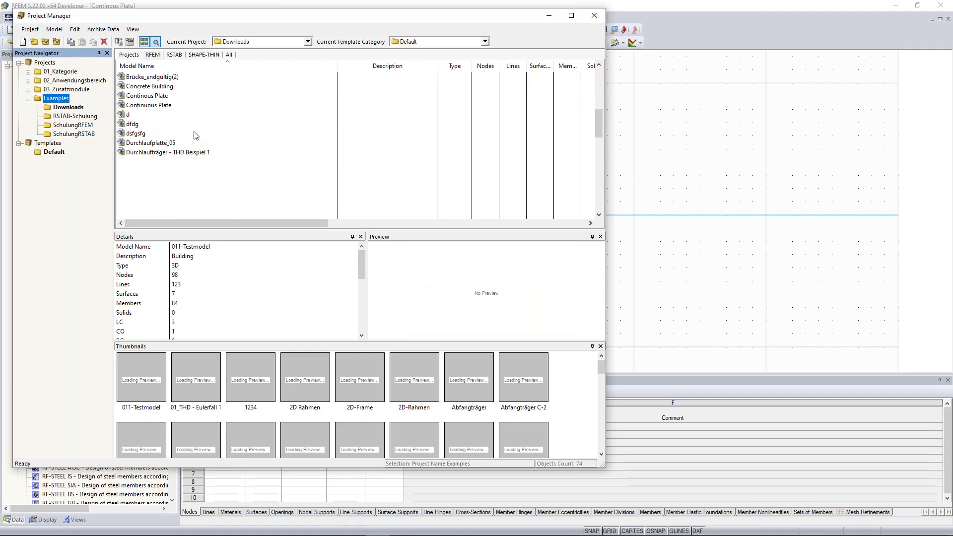
left_click_drag(599, 131, 598, 132)
left_click_drag(599, 157, 600, 168)
left_click(164, 163)
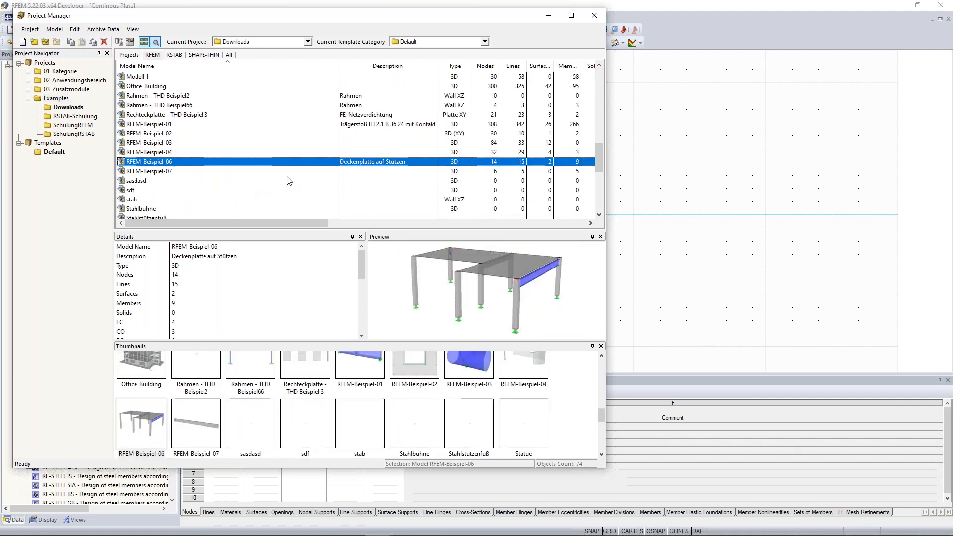
double_click(167, 164)
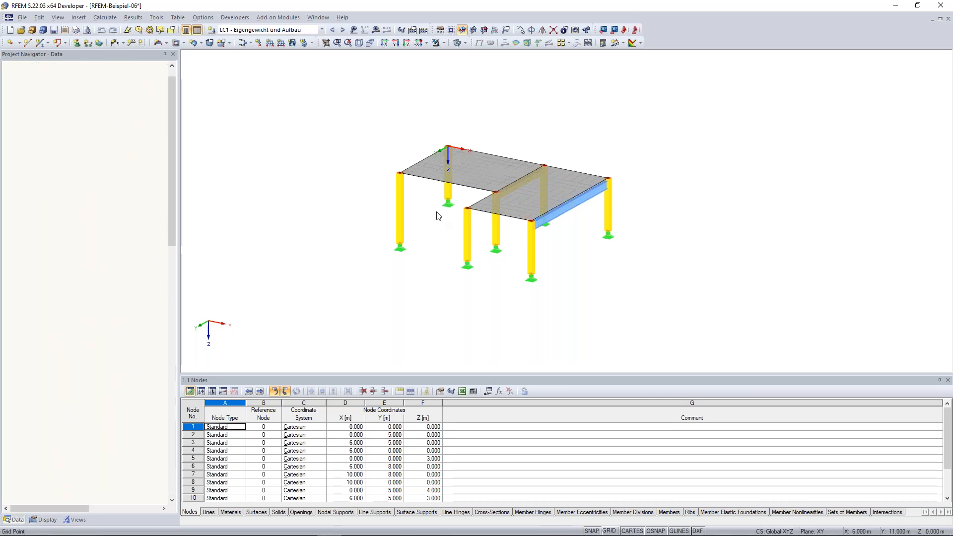
Examine the opened slab-on-columns model and the available commands for inserting model data, members, loads and load cases.
scroll(432, 208, "up", 3)
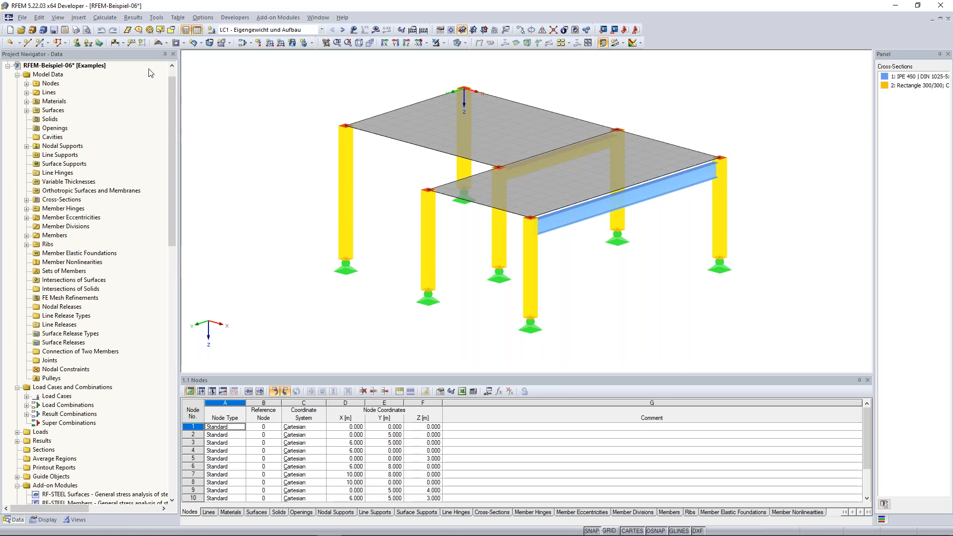
left_click(153, 29)
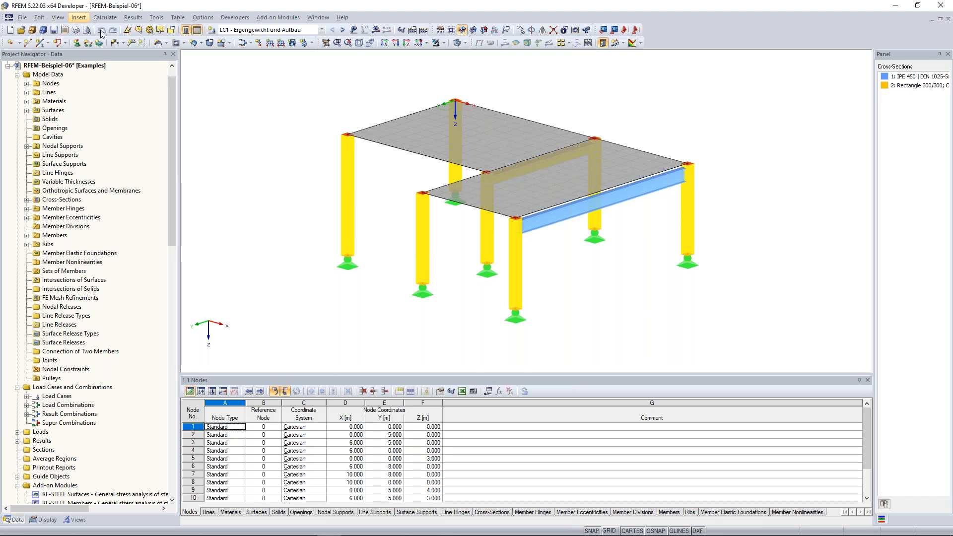
scroll(310, 149, "down", 2)
middle_click_drag(281, 151, 298, 134)
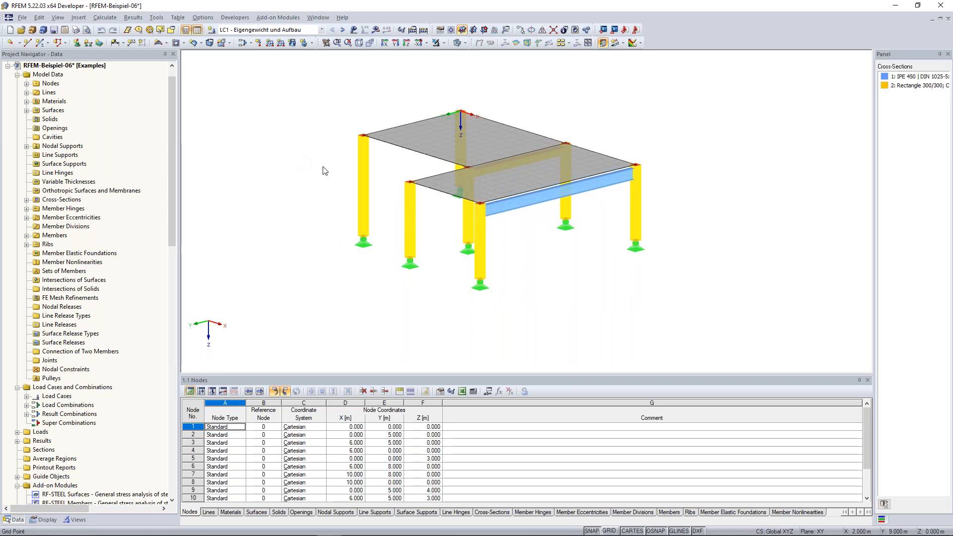
left_click(79, 18)
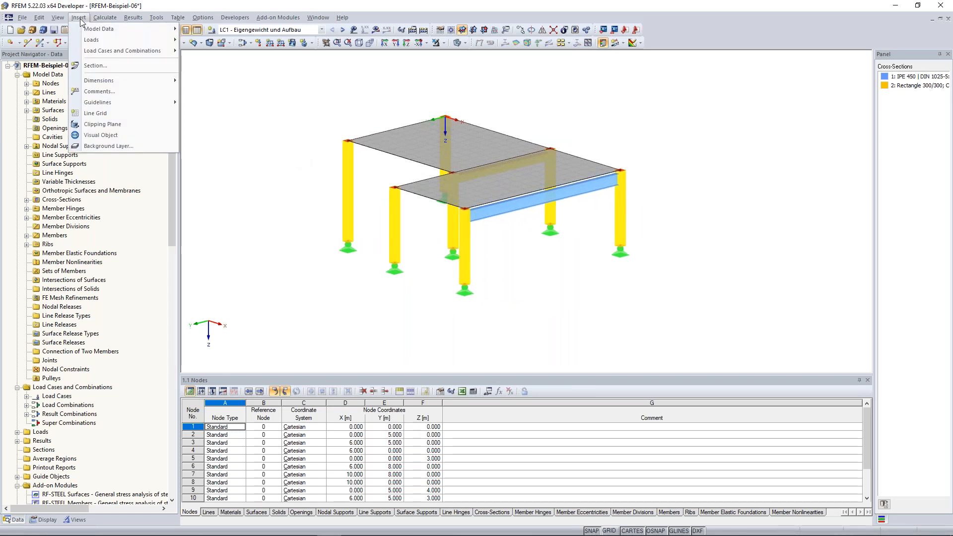
mouse_move(87, 30)
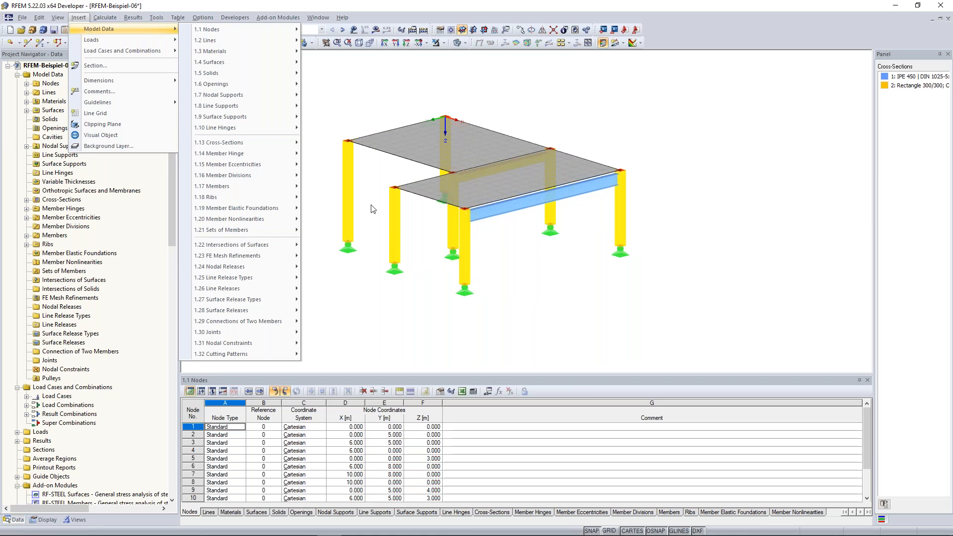
mouse_move(238, 186)
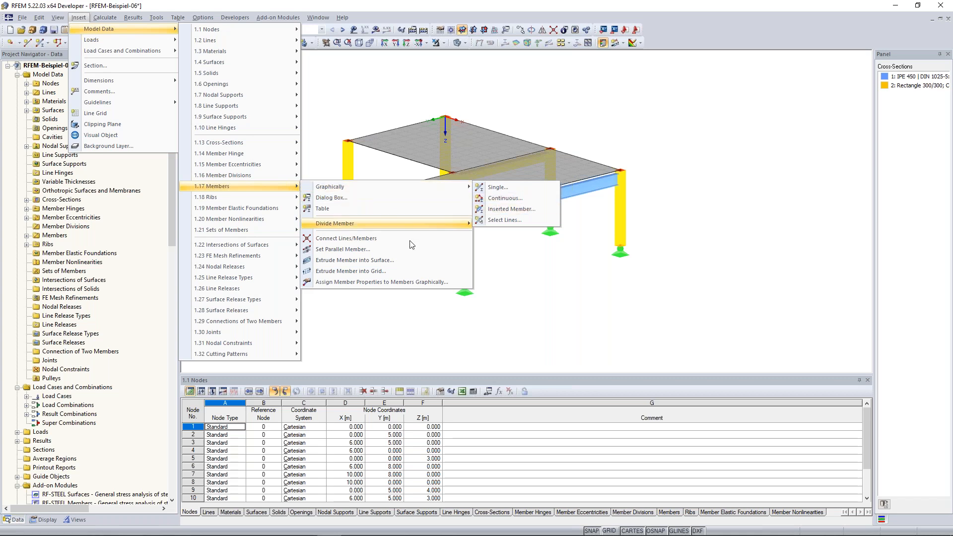
mouse_move(145, 32)
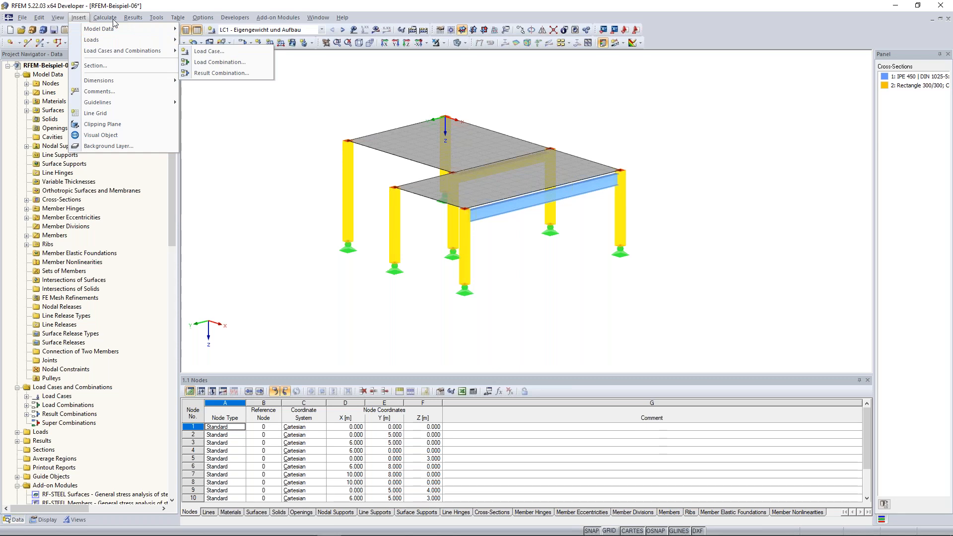
mouse_move(113, 21)
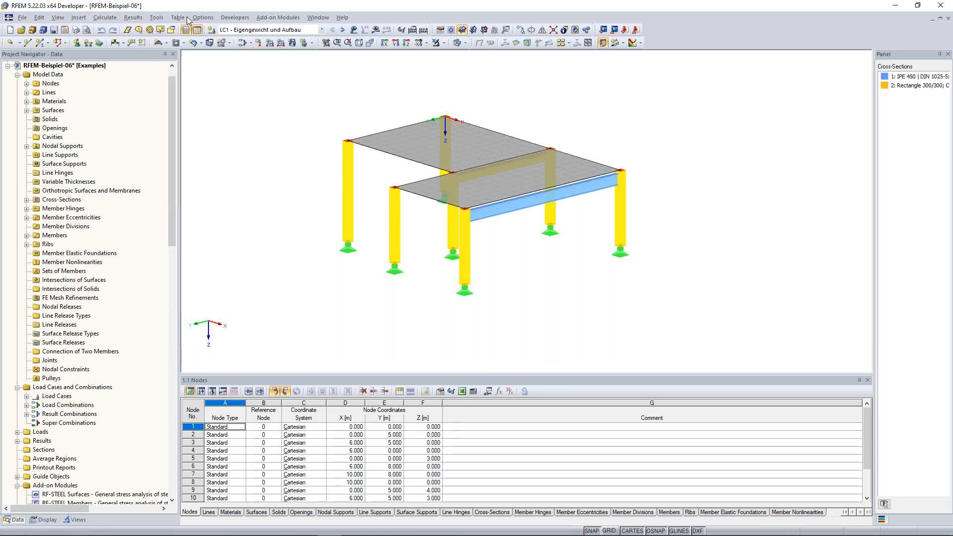
Apply the Standard with black background display configuration in the Configuration Manager.
mouse_move(183, 19)
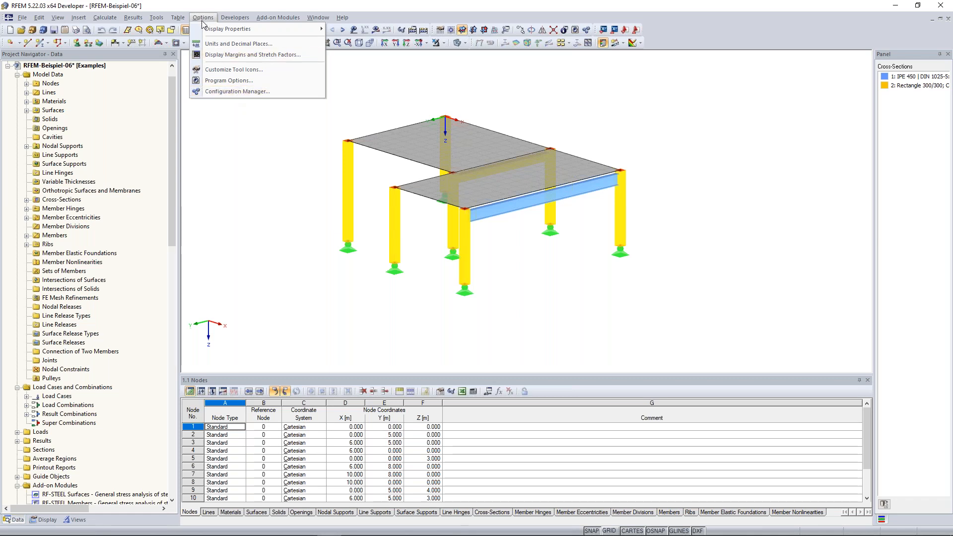
left_click(254, 93)
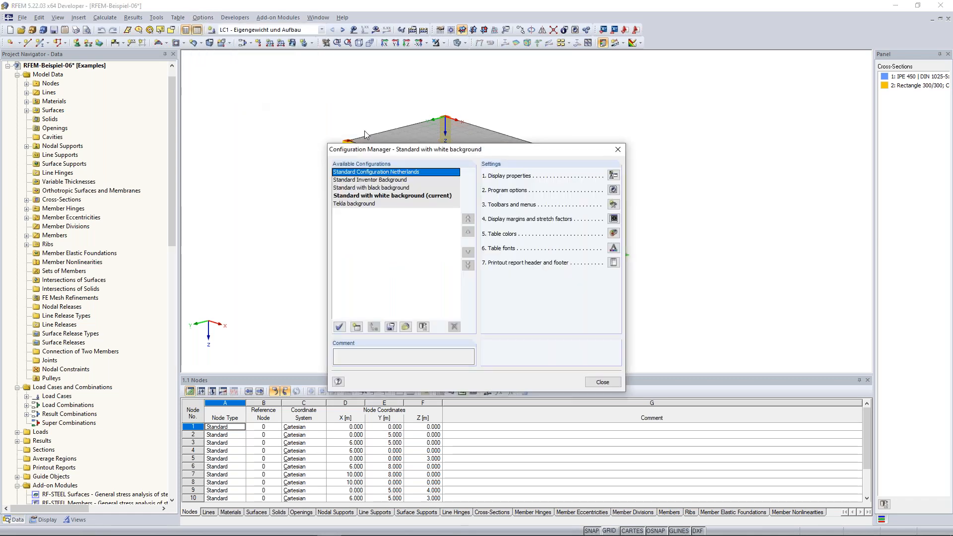
left_click_drag(440, 150, 451, 104)
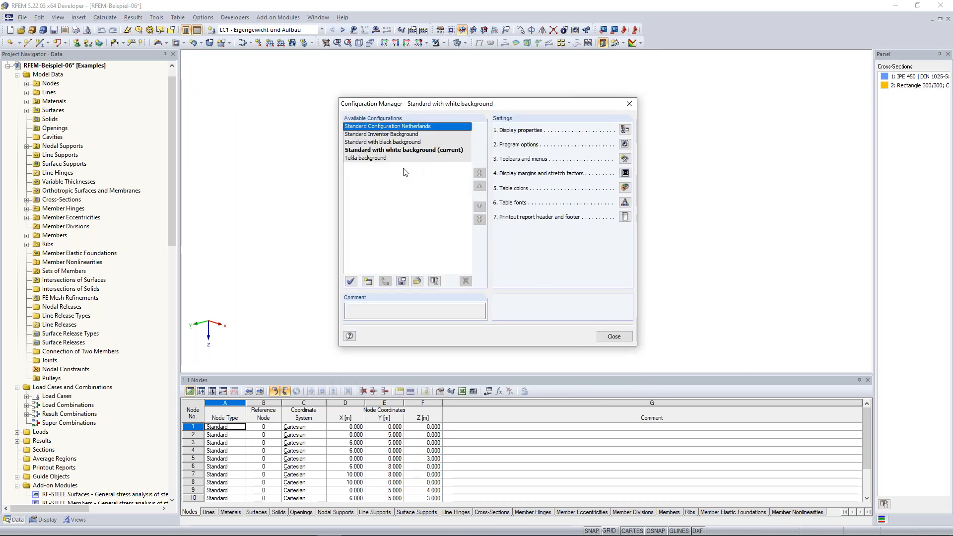
left_click(397, 142)
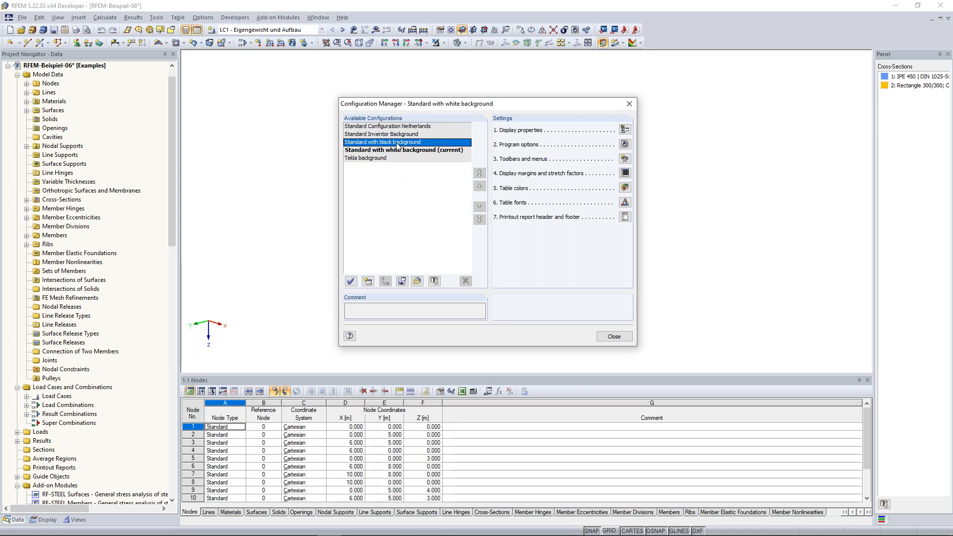
double_click(397, 142)
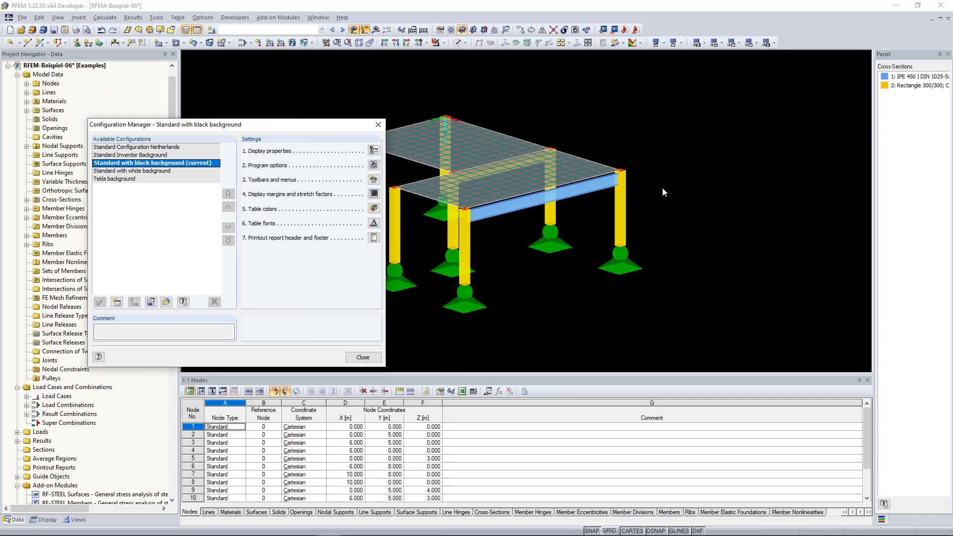
Apply the Standard with white background display configuration and close the Configuration Manager.
left_click_drag(357, 120, 475, 96)
left_click(272, 148)
double_click(272, 147)
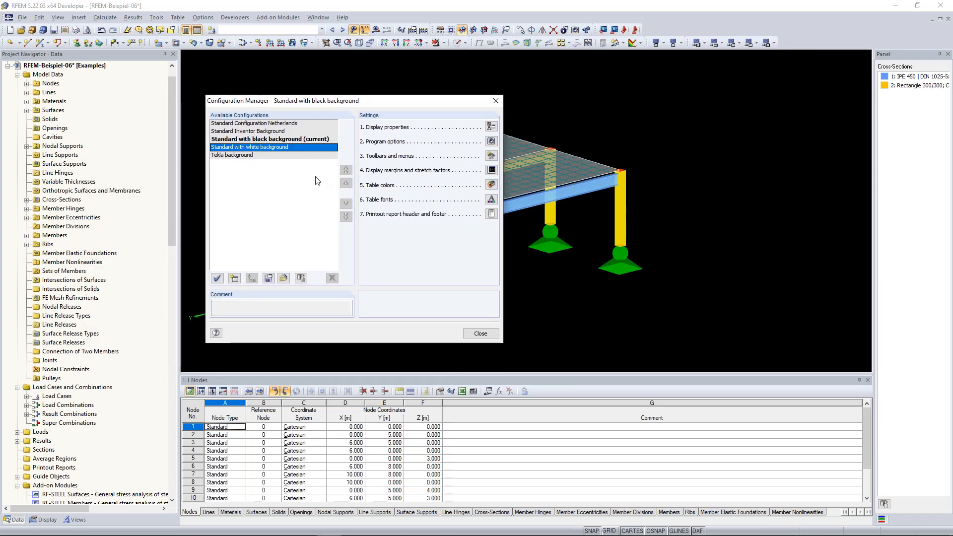
left_click(495, 102)
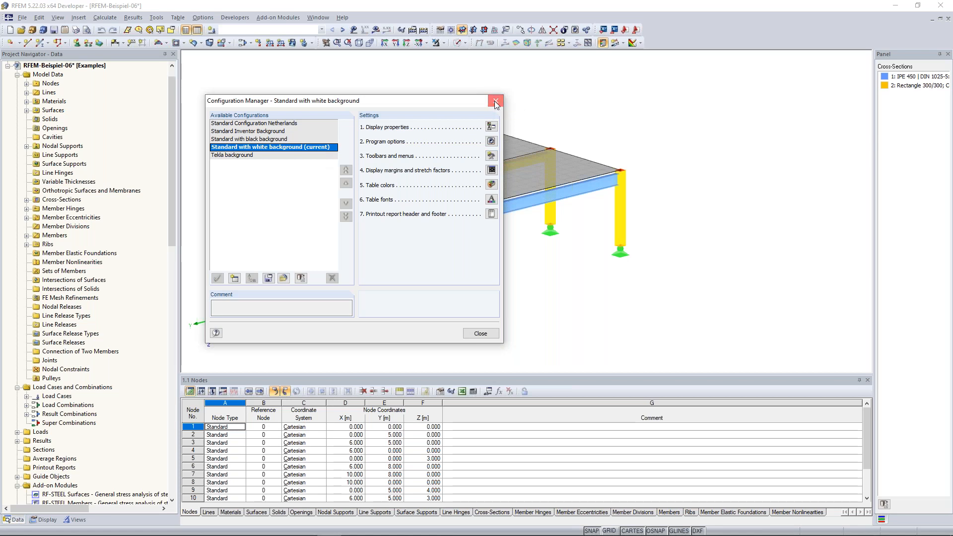
Examine the program languages available in the Program Options, then leave the dialog without applying any settings.
left_click(205, 17)
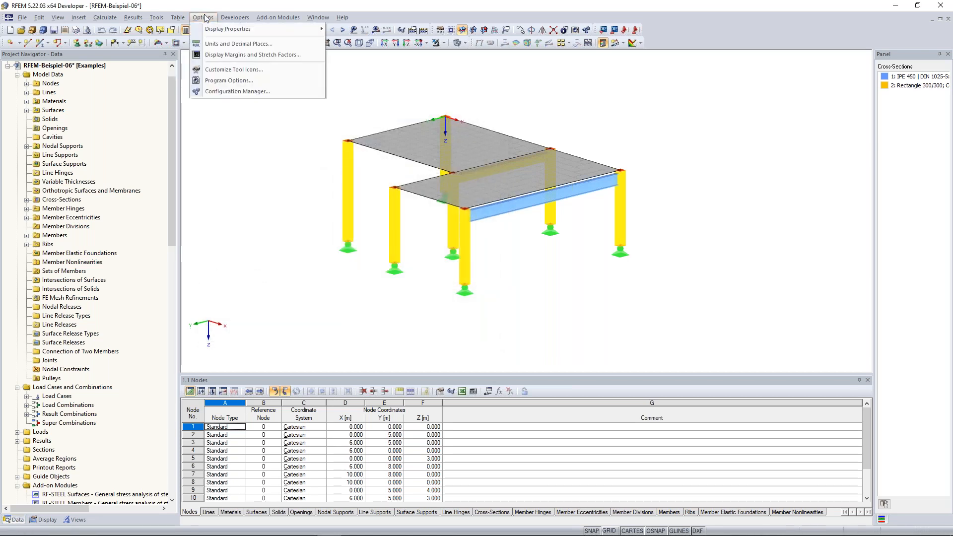
left_click(232, 82)
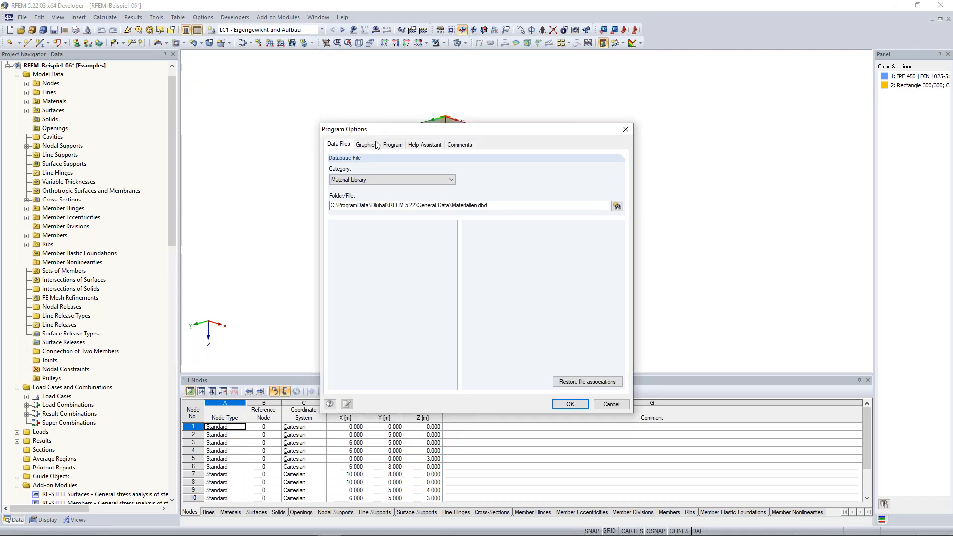
left_click(392, 144)
left_click(399, 126)
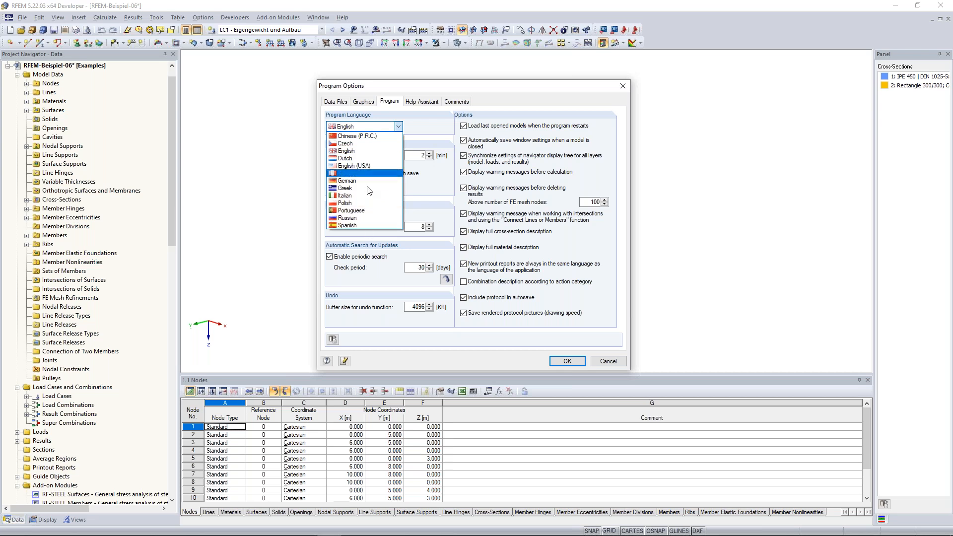
left_click(398, 127)
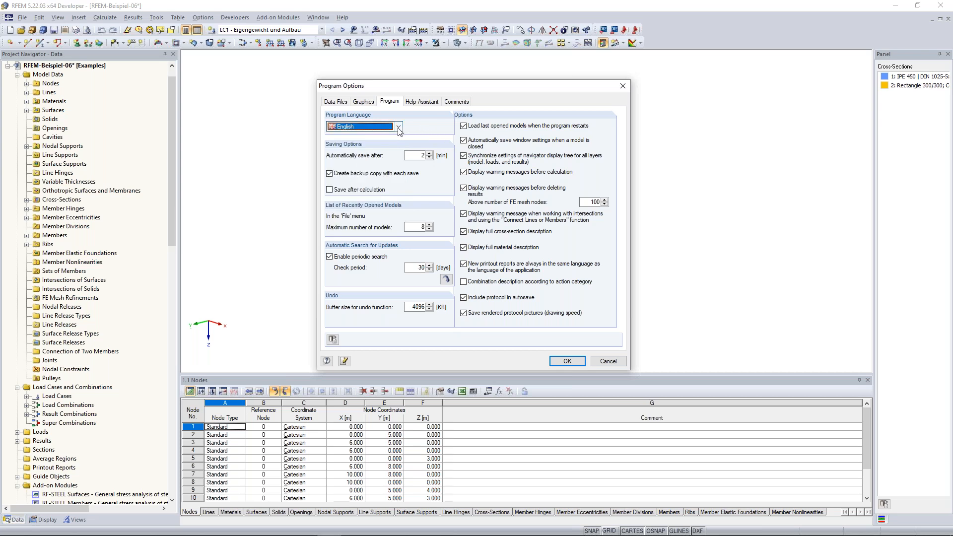
left_click(398, 128)
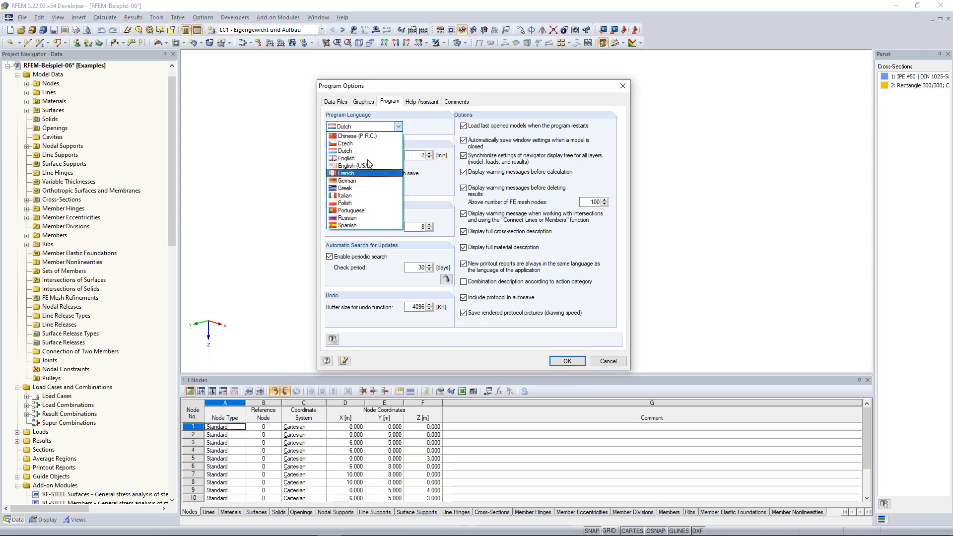
left_click(422, 133)
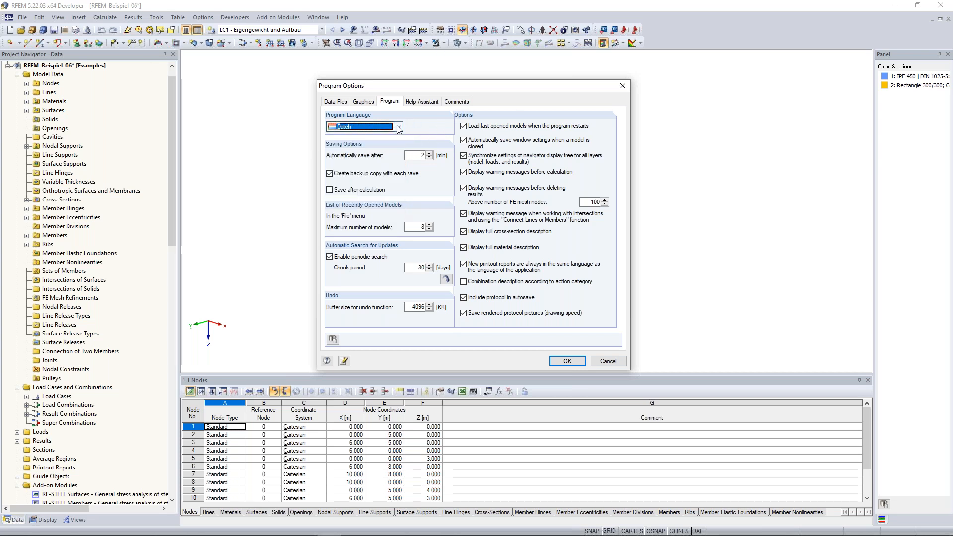
left_click(398, 127)
left_click(419, 130)
left_click(607, 362)
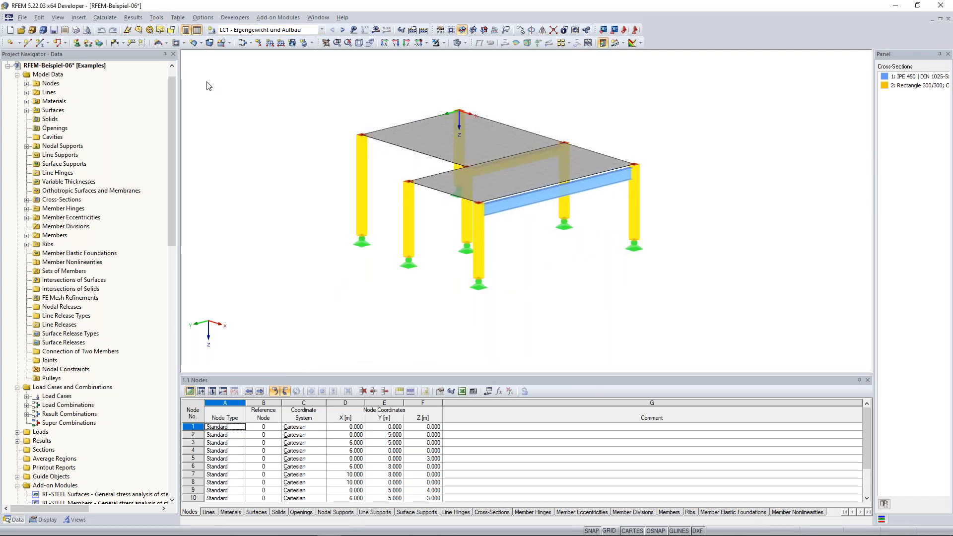
Examine the modelling commands and the list of toolbars that can be shown or customized.
scroll(254, 105, "down", 1)
middle_click_drag(259, 98, 264, 113)
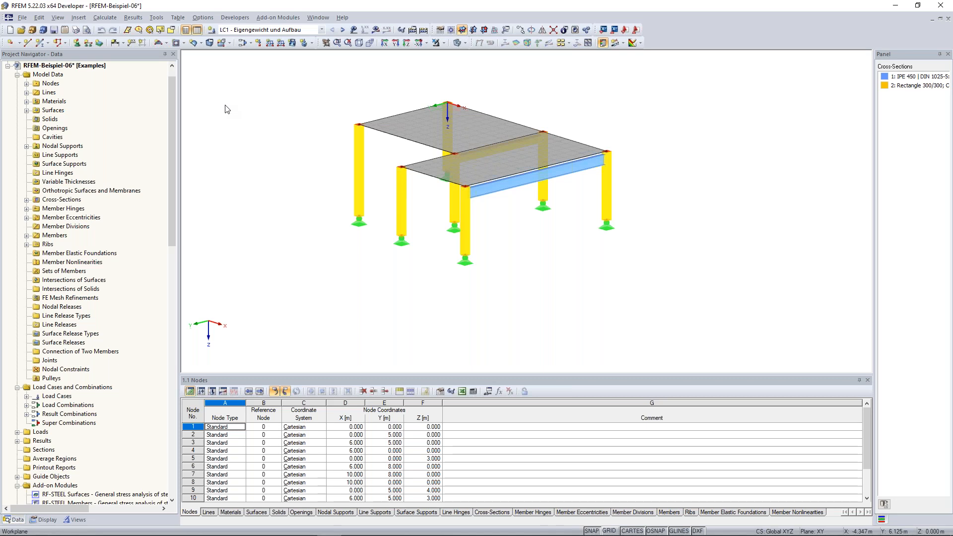
left_click(41, 43)
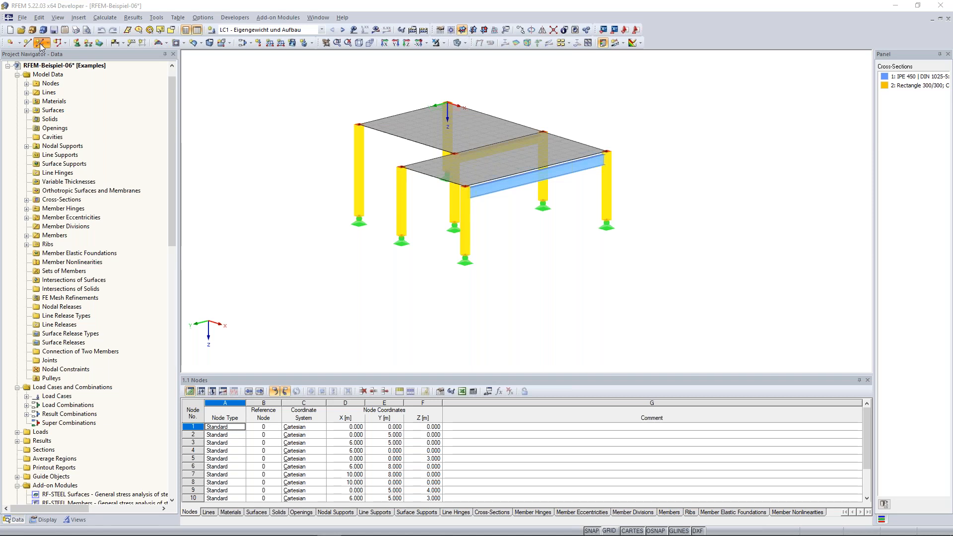
left_click(41, 44)
key("Escape")
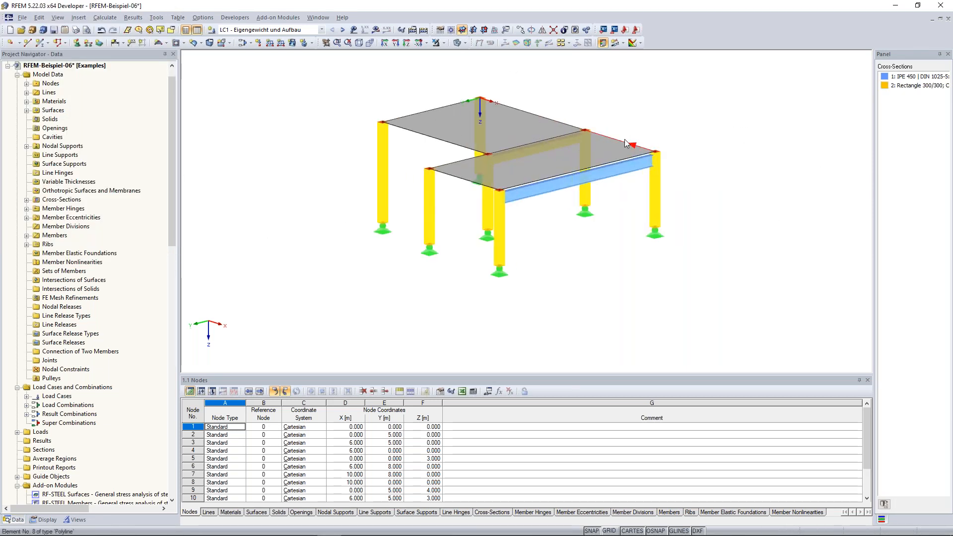
right_click(663, 31)
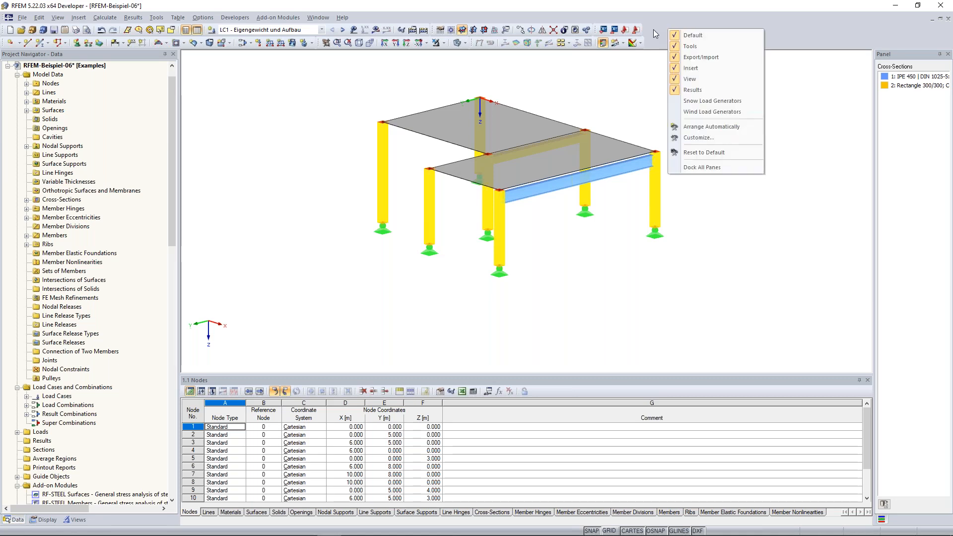
left_click(655, 33)
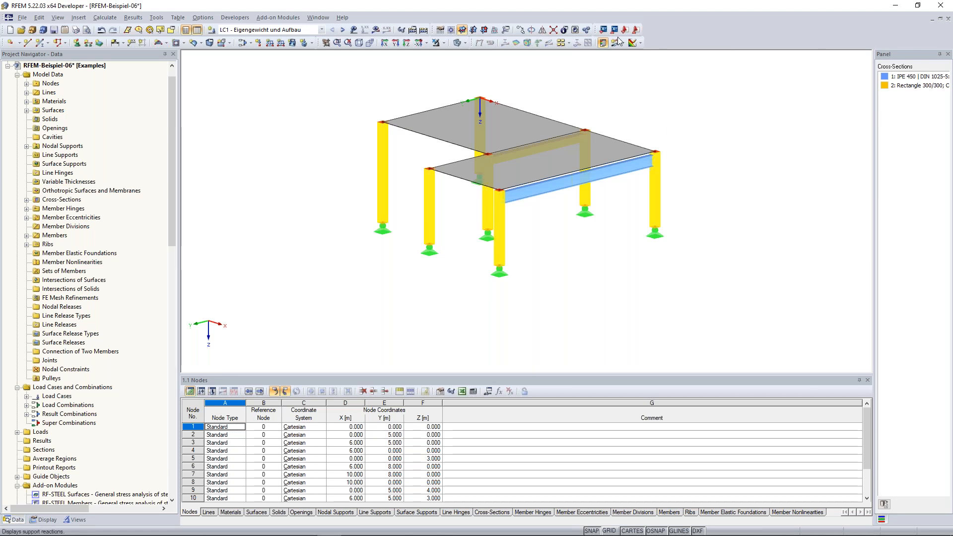
Rotate the slab-on-columns model freely and reset it to the isometric view.
middle_click_drag(322, 95, 318, 95, "ctrl")
middle_click_drag(331, 61, 291, 94, "ctrl")
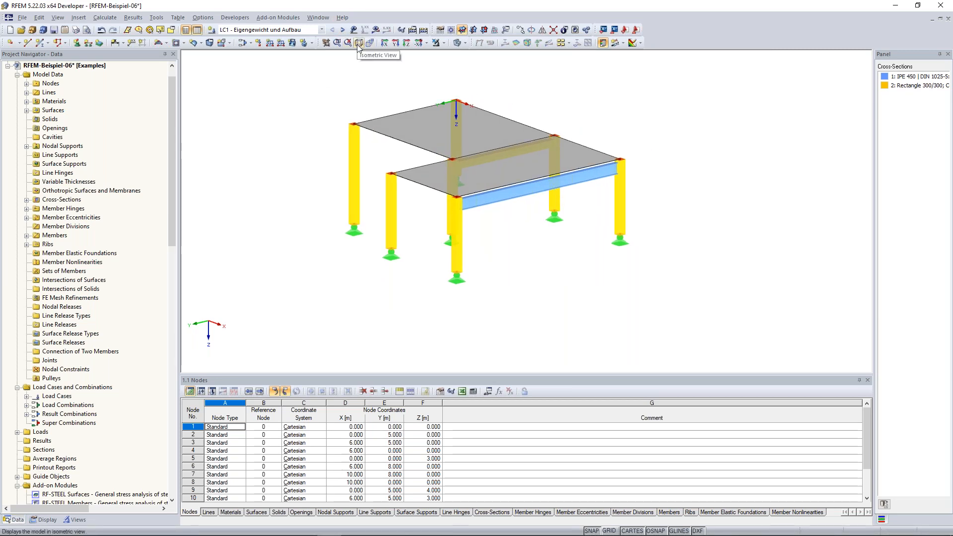
left_click(358, 43)
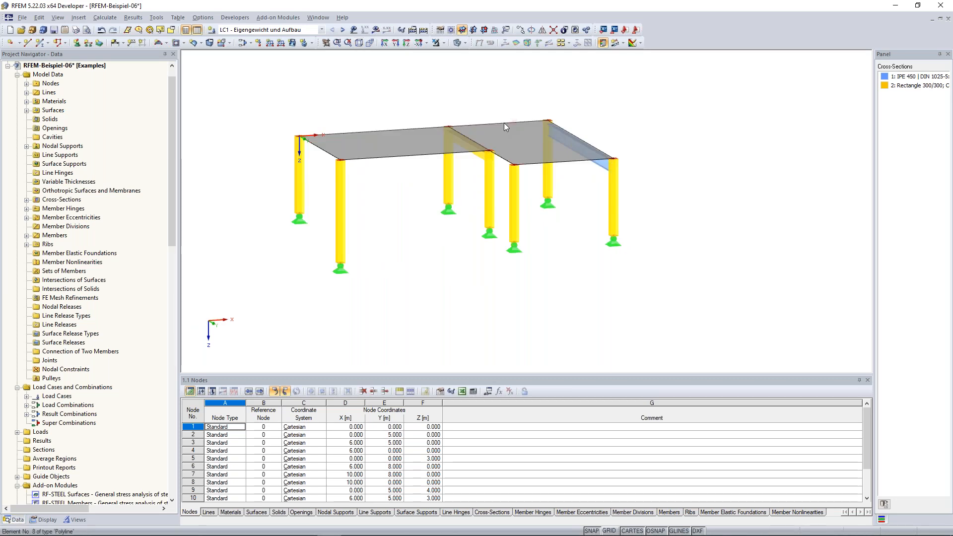
left_click(359, 43)
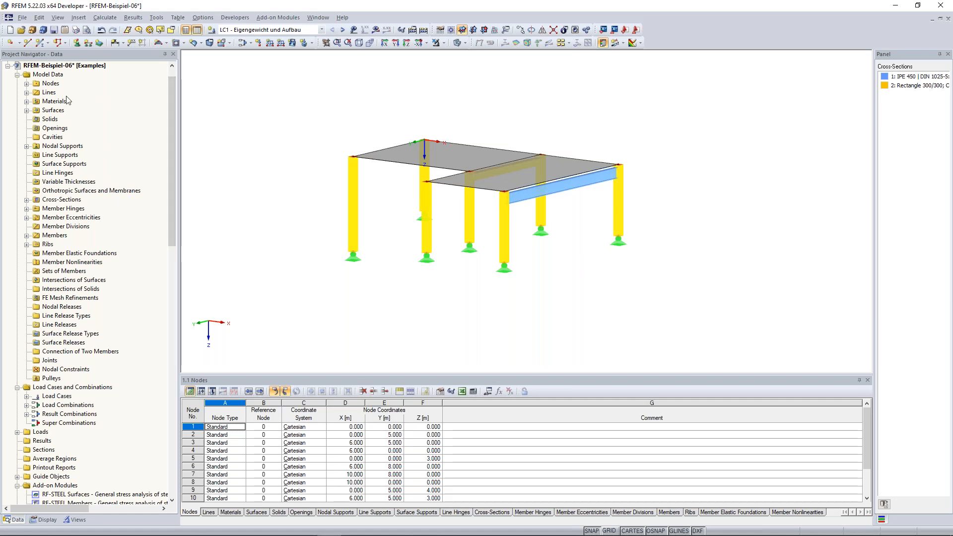
Hide the Project Navigator, display it again and show its Data view.
left_click(185, 31)
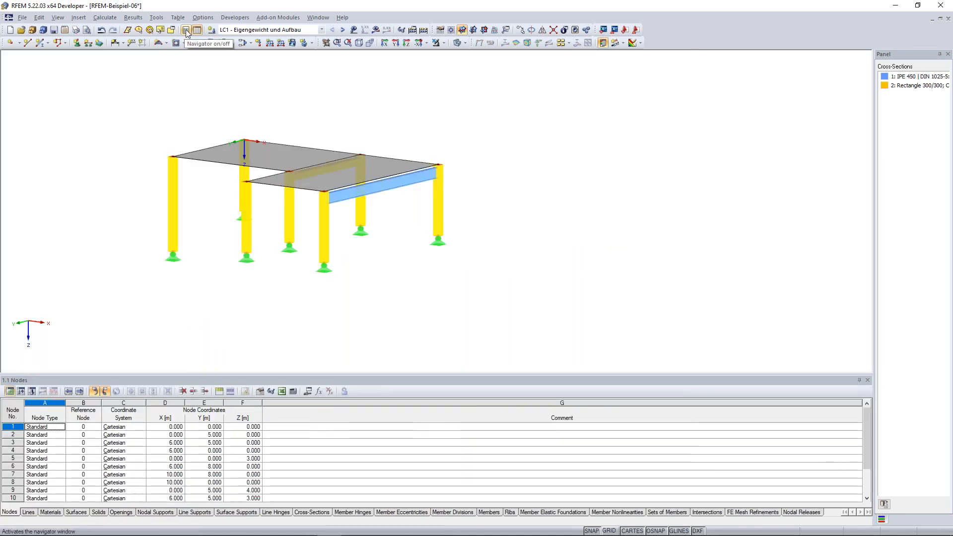
left_click(184, 31)
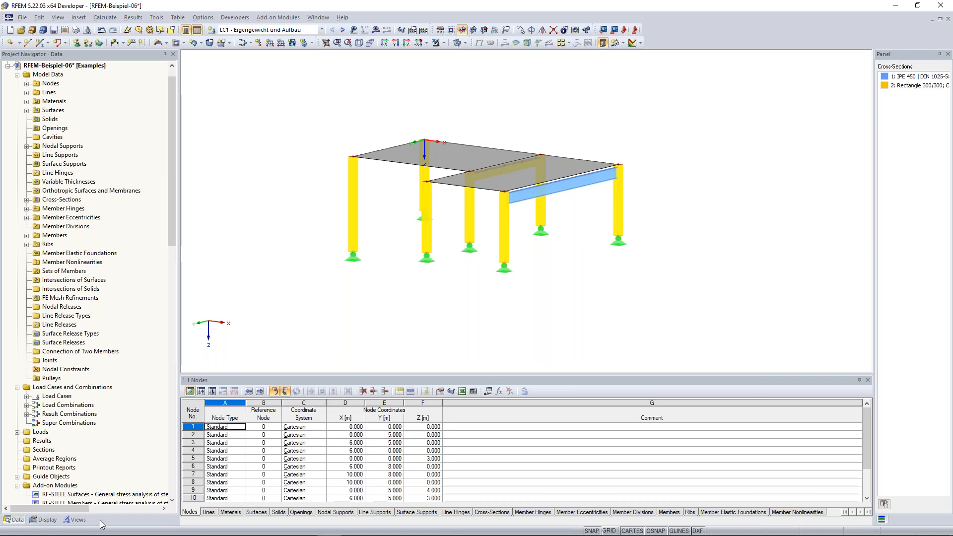
left_click(18, 521)
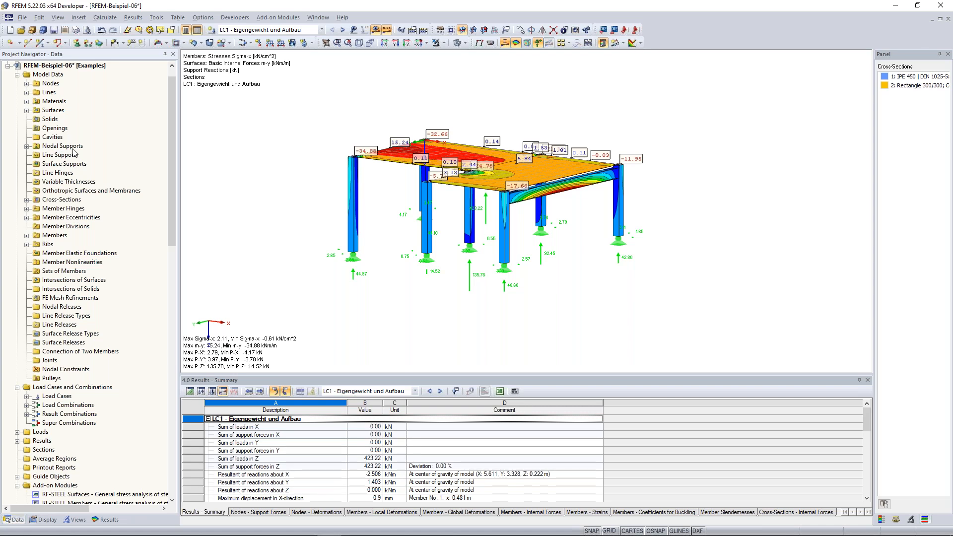
Turn off the display of the LC1 results on the model.
middle_click_drag(295, 158, 277, 180, "ctrl")
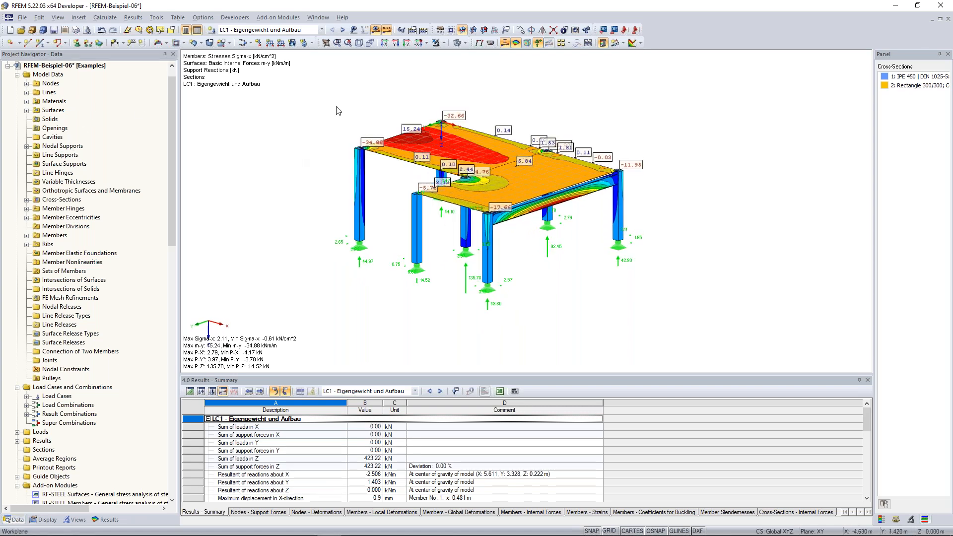
left_click(375, 30)
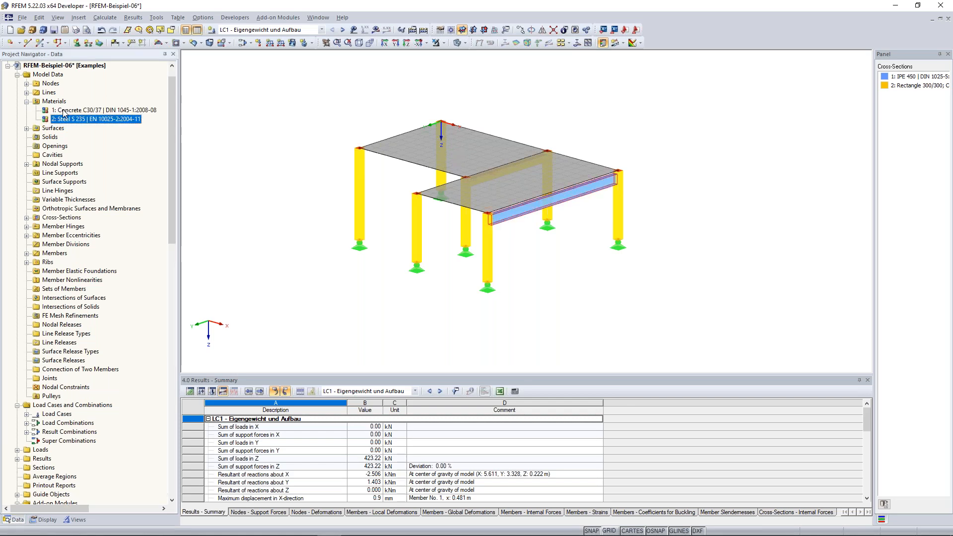
Expand the Surfaces in the Project Navigator and highlight plane surfaces 1 and 2 in the model one after the other.
left_click(25, 128)
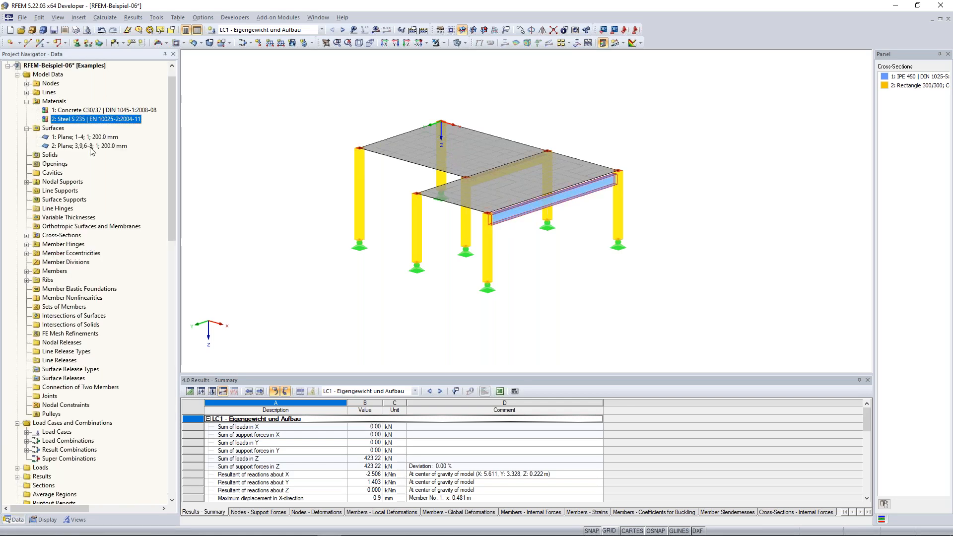
left_click(73, 137)
left_click(69, 146)
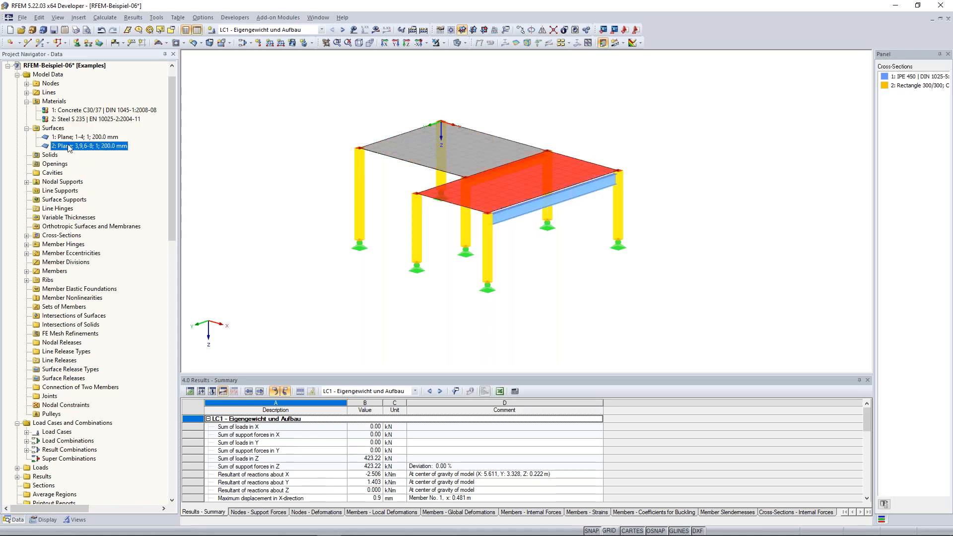
left_click(68, 137)
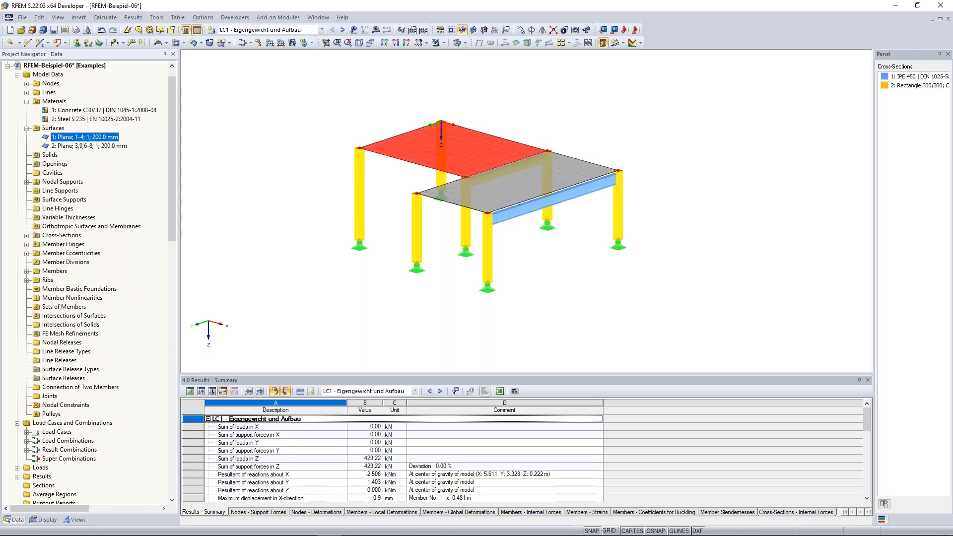
Expand the Nodes in the Project Navigator and locate node 5 (0,0,3 m) in the model with an arrow.
left_click(28, 84)
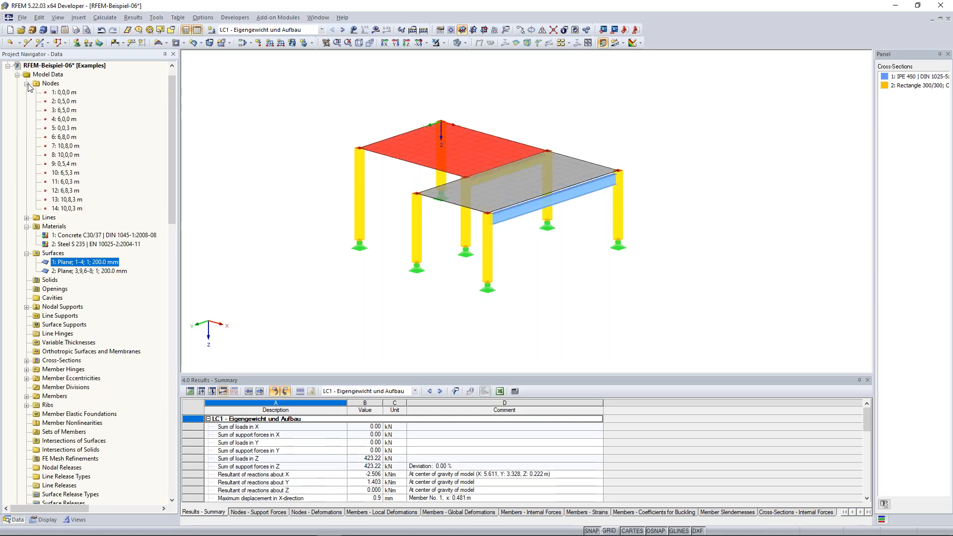
left_click(64, 128)
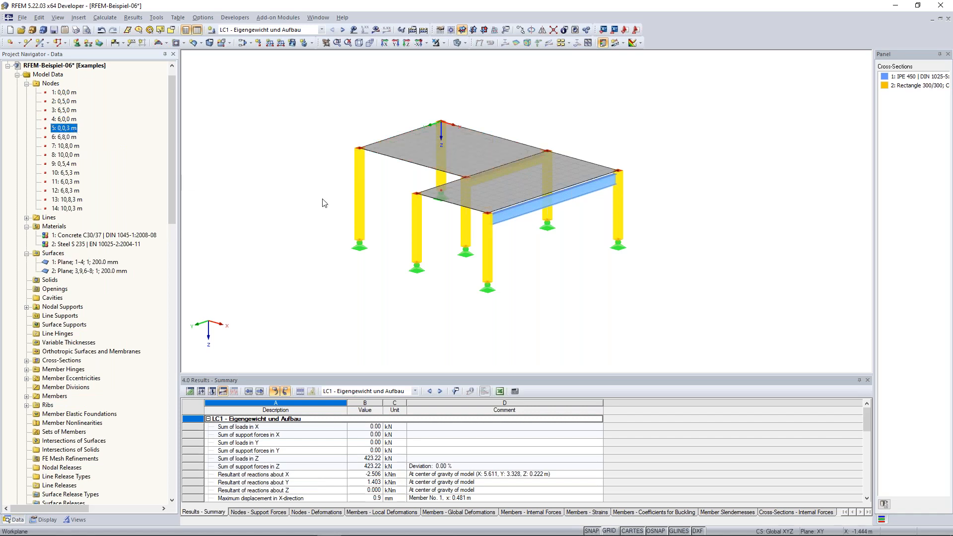
middle_click_drag(264, 172, 283, 179, "ctrl")
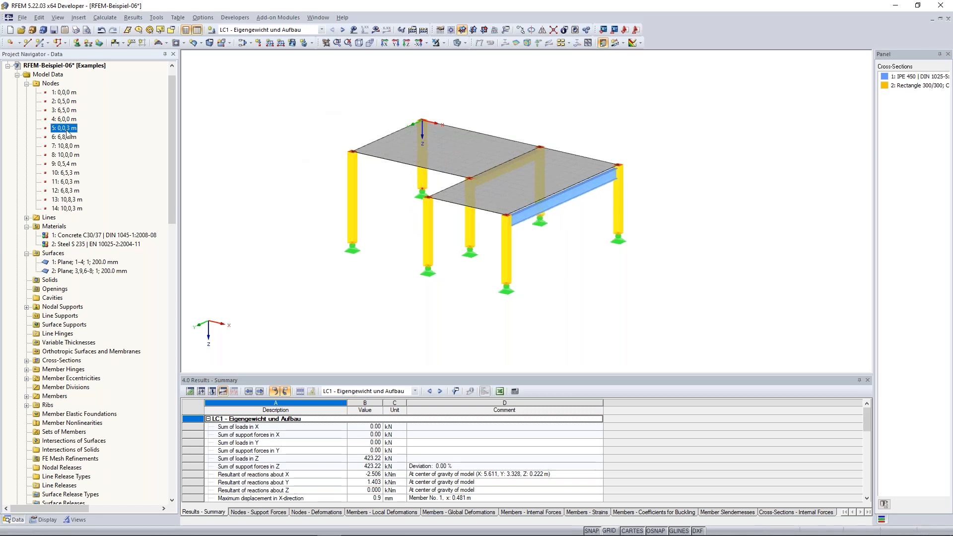
right_click(67, 133)
key("Return")
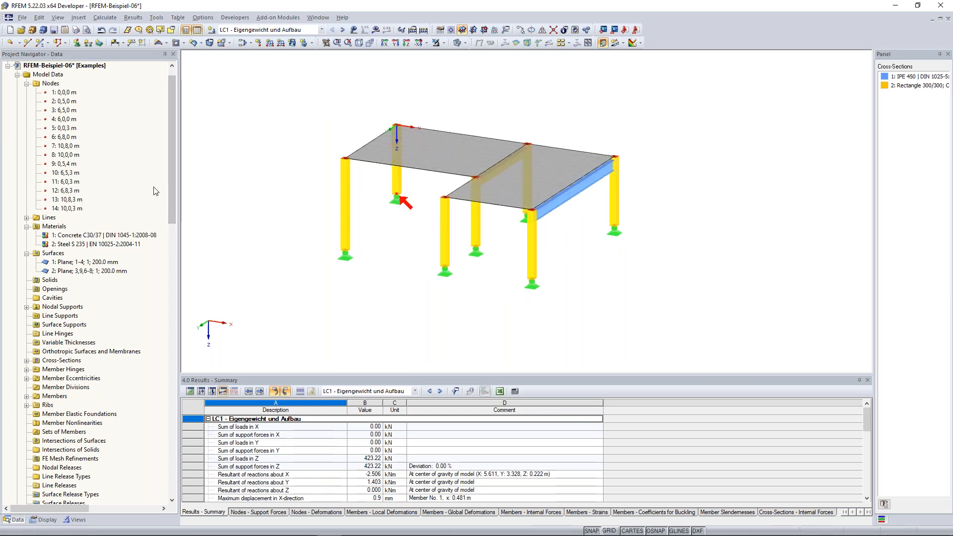
Expand the Cross-Sections in the Project Navigator and highlight the members assigned to IPE 450 and Rectangle 300/300.
left_click_drag(170, 127, 171, 179)
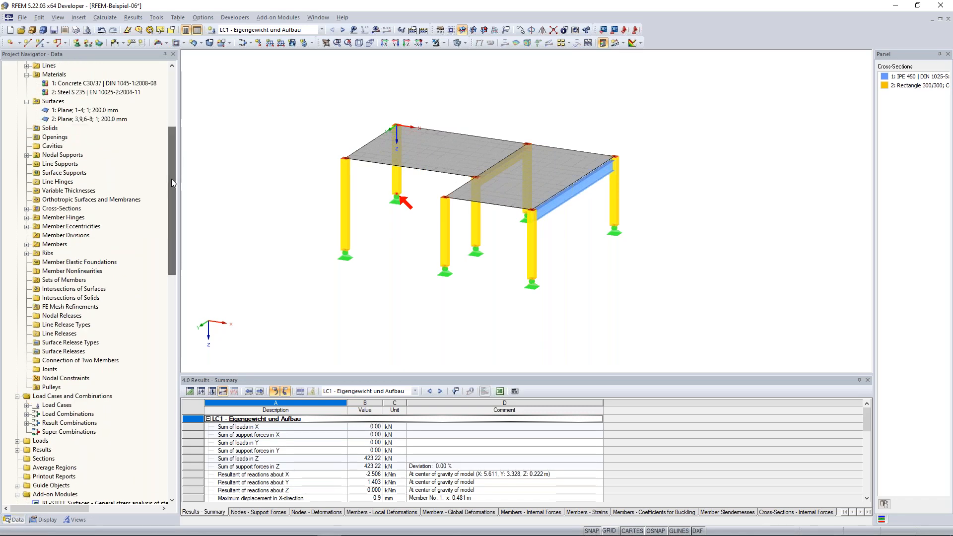
double_click(55, 209)
left_click(75, 218)
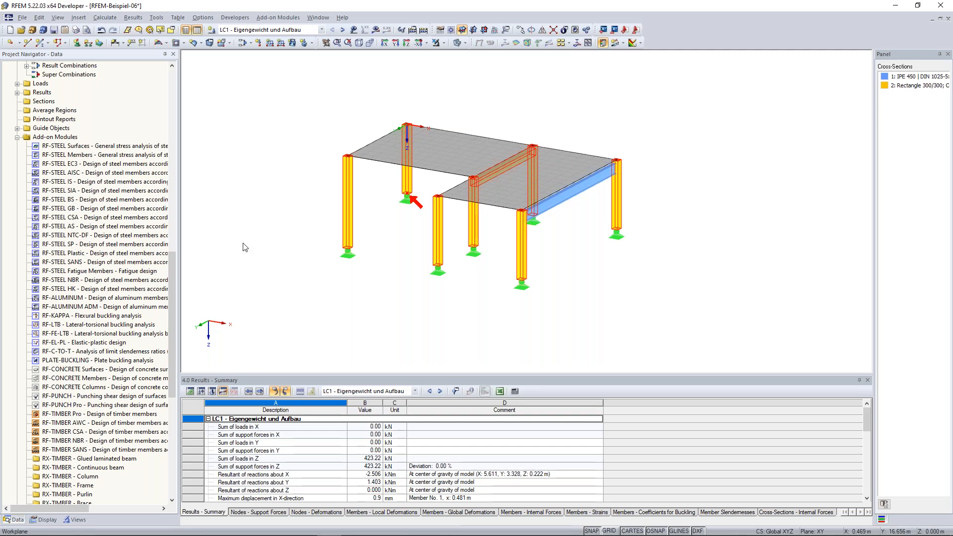
mouse_move(247, 201)
middle_mouse_down("ctrl")
mouse_move(250, 190)
mouse_move(263, 197)
middle_mouse_up("ctrl")
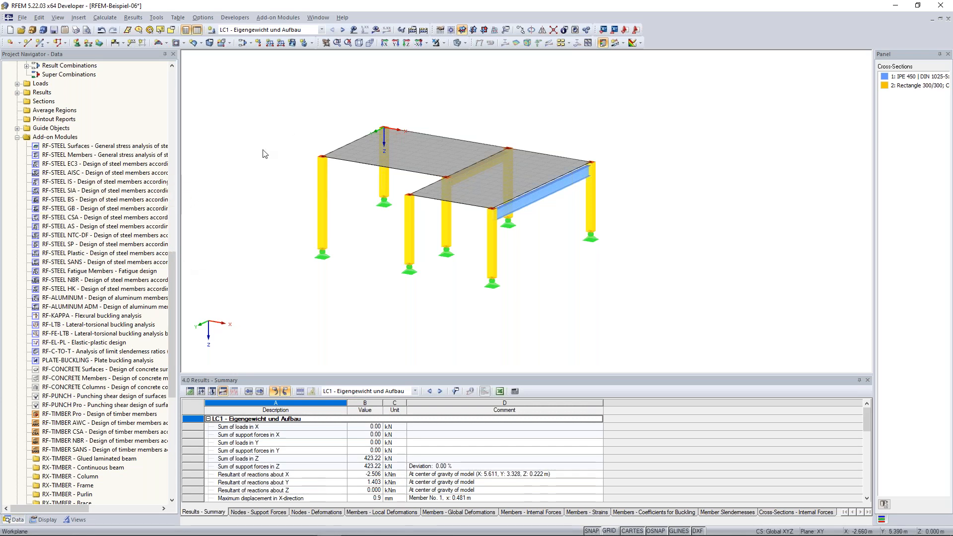
middle_click_drag(322, 158, 279, 173)
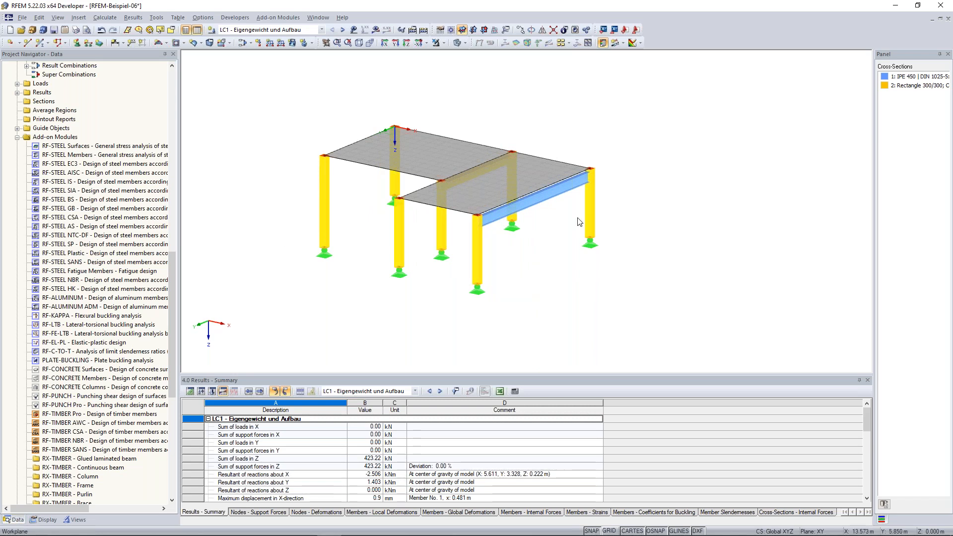
middle_click_drag(574, 223, 575, 195, "ctrl")
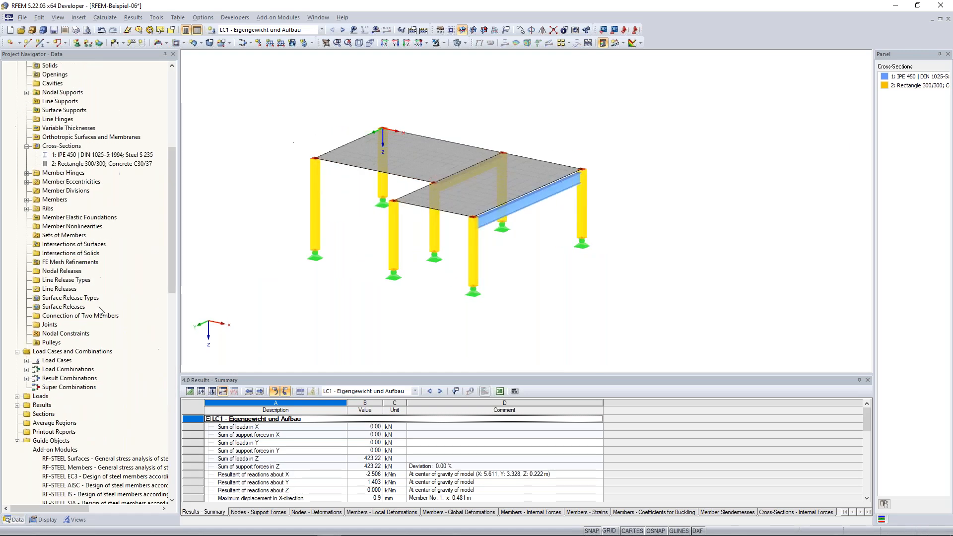
scroll(101, 311, "up", 8)
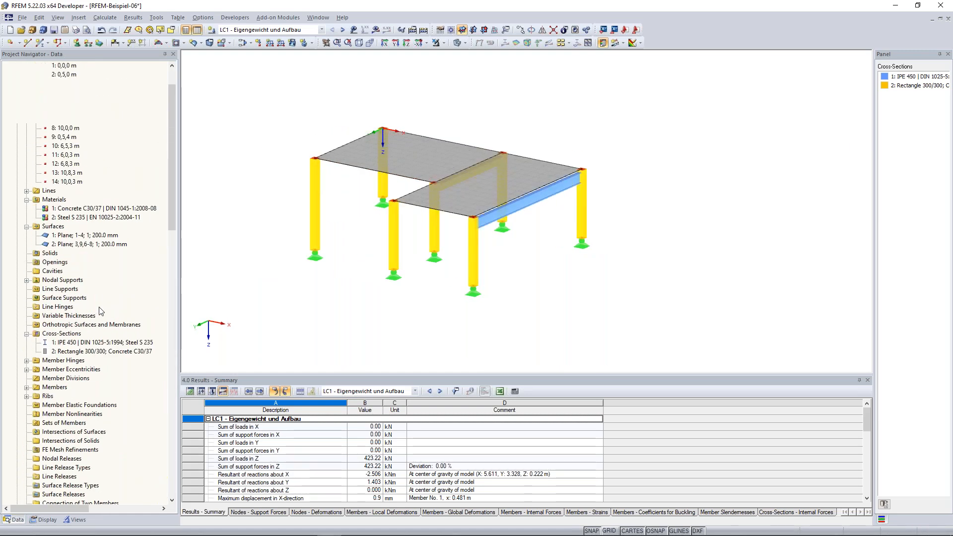
scroll(101, 310, "up", 2)
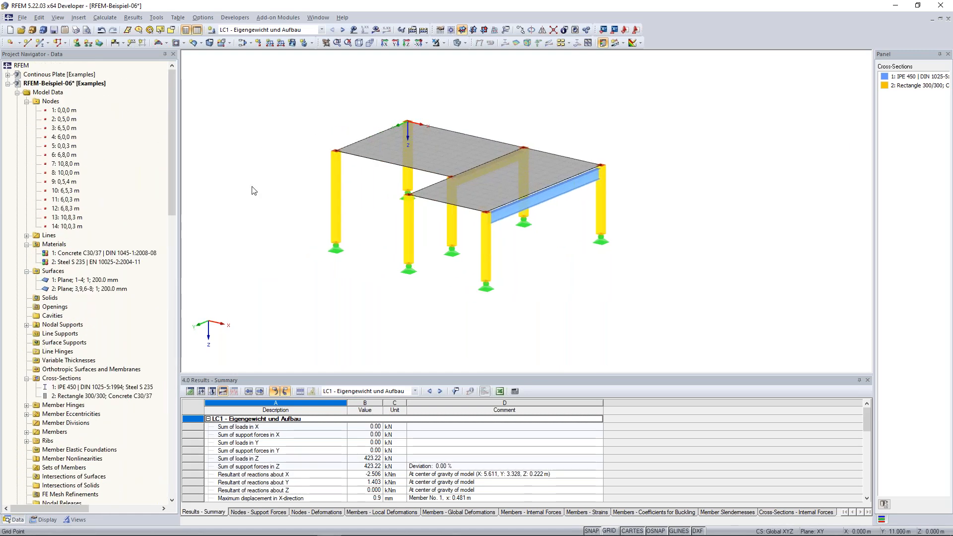
Turn on the display of the LC1 loads on the model from the navigator's display settings.
left_click(44, 519)
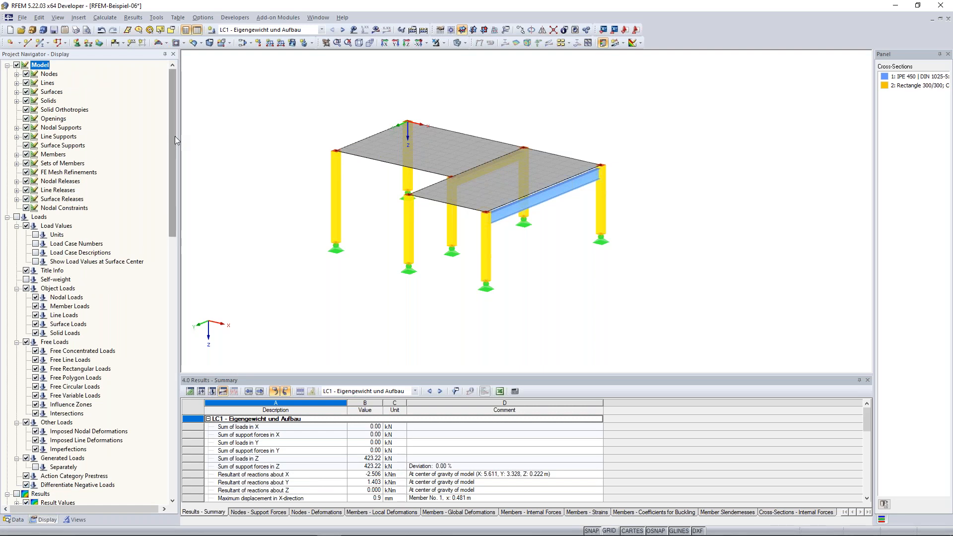
middle_click_drag(558, 283, 538, 272, "ctrl")
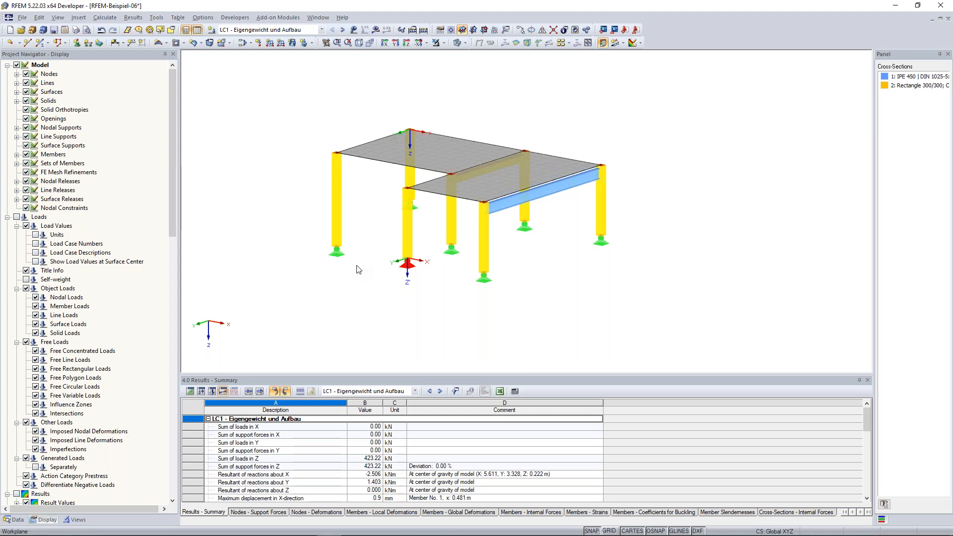
left_click(16, 217)
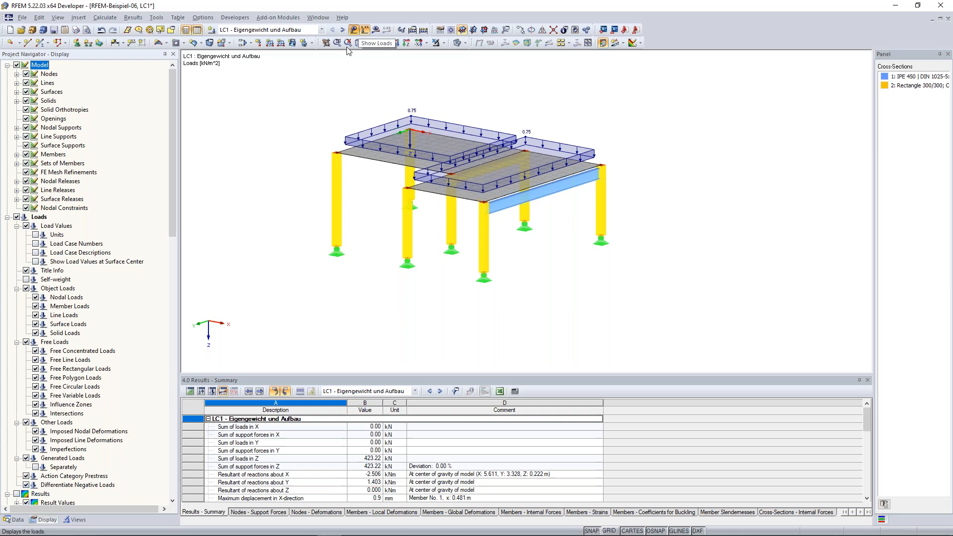
Toggle the Results display setting for the model on and off.
scroll(139, 248, "down", 7)
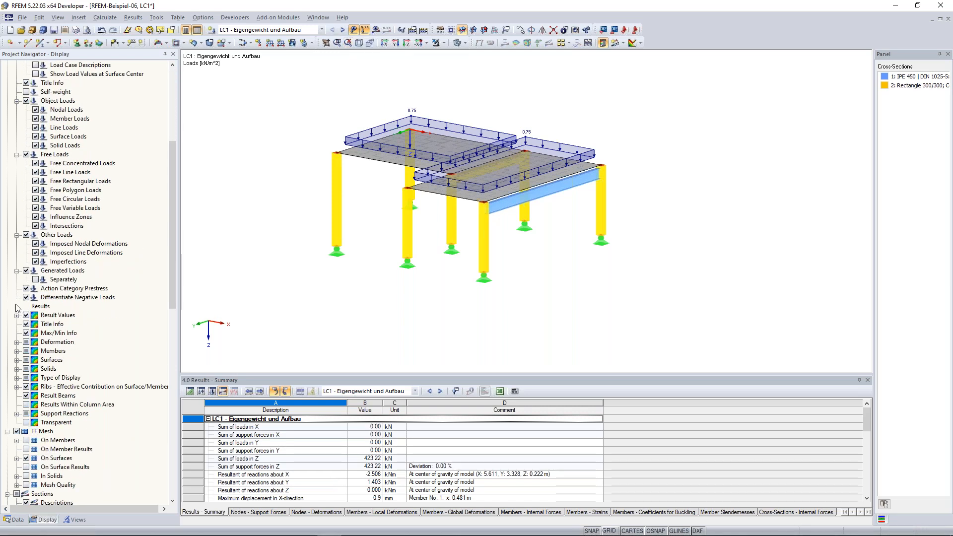
left_click(17, 308)
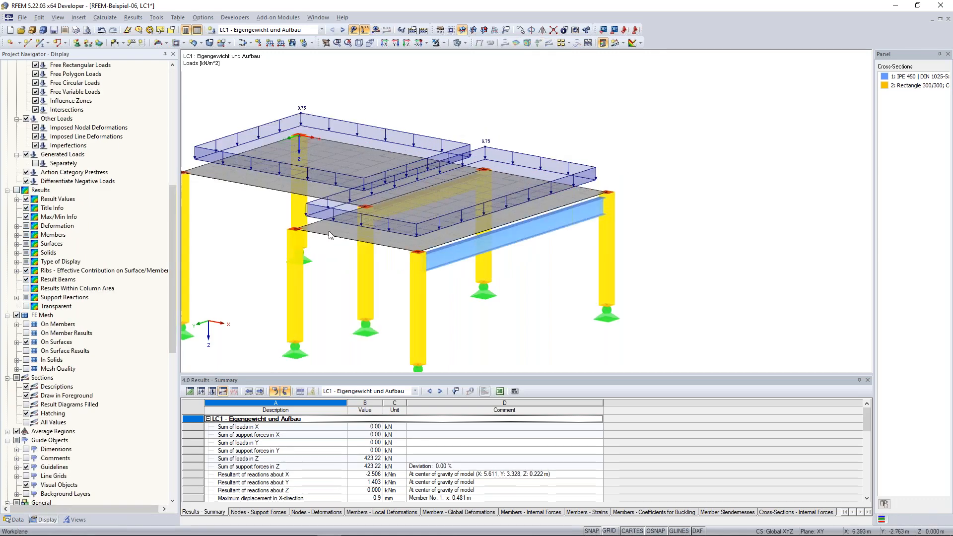
Show the numbering of all model objects, inspect the node, line, member and surface labels, and hide the numbering again.
scroll(330, 235, "up", 1)
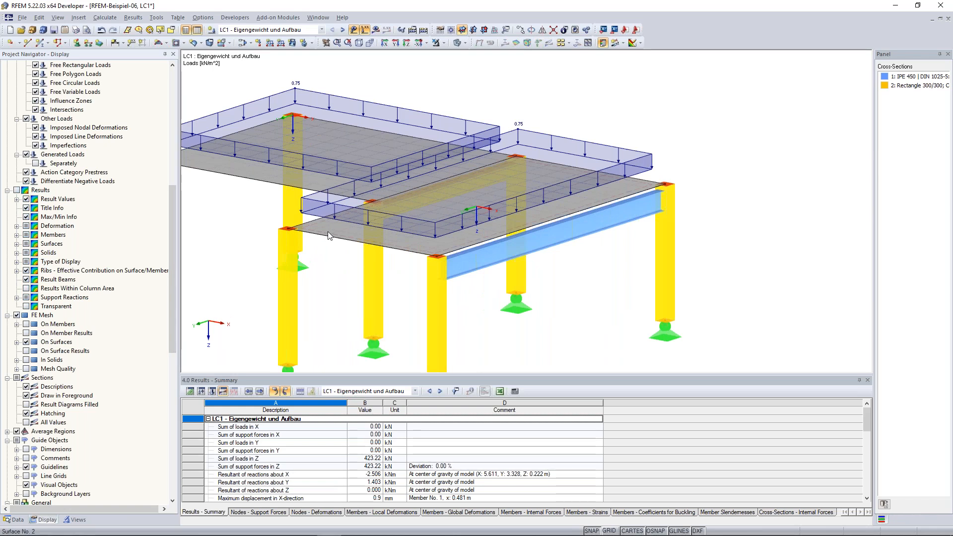
scroll(327, 235, "up", 1)
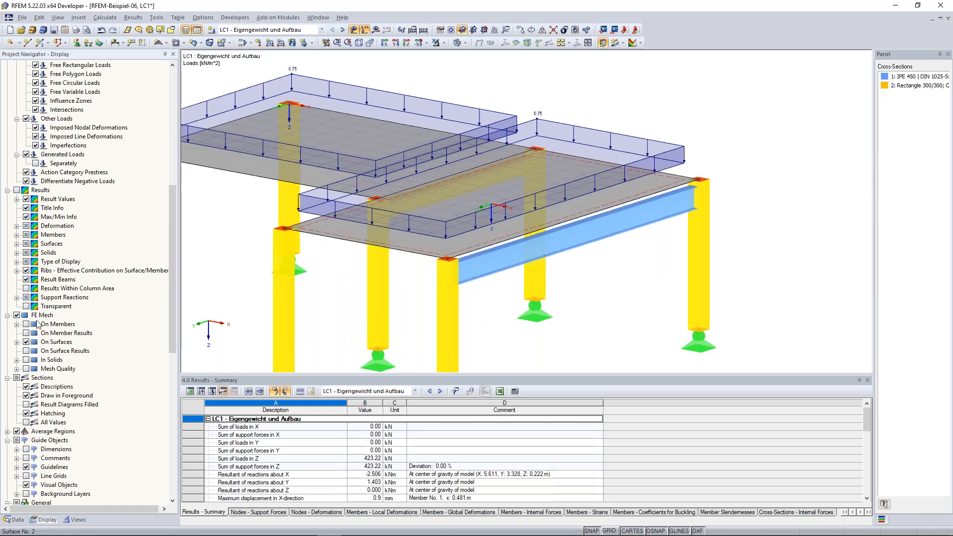
scroll(17, 317, "down", 9)
left_click(17, 315)
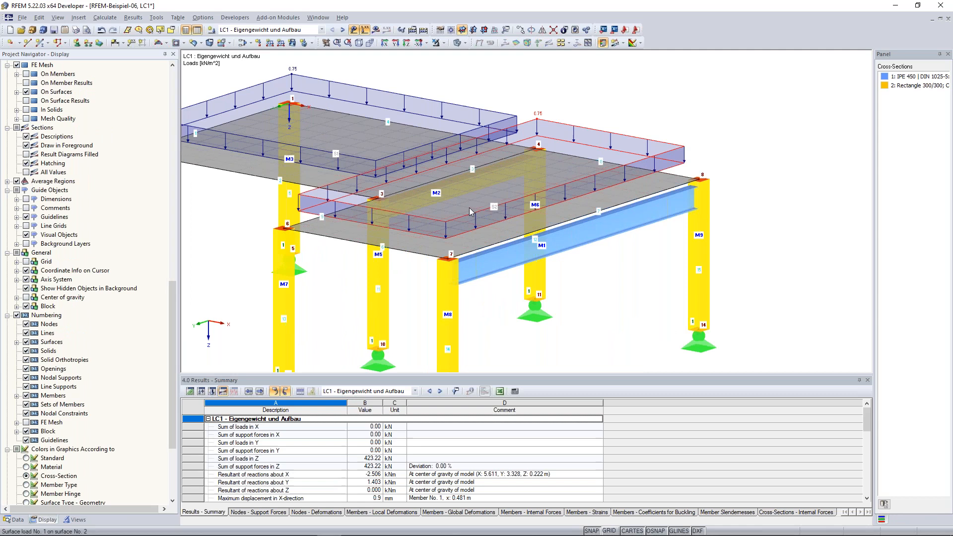
scroll(326, 224, "down", 1)
middle_click_drag(326, 221, 405, 198)
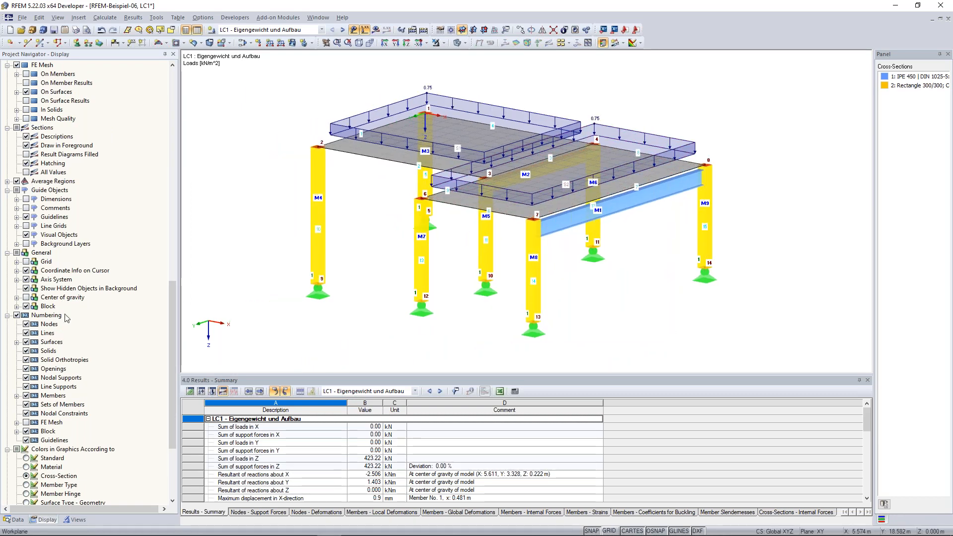
left_click(16, 315)
Color the model graphics according to Standard to compare the appearance, and return to coloring by Cross-Section.
scroll(52, 323, "down", 5)
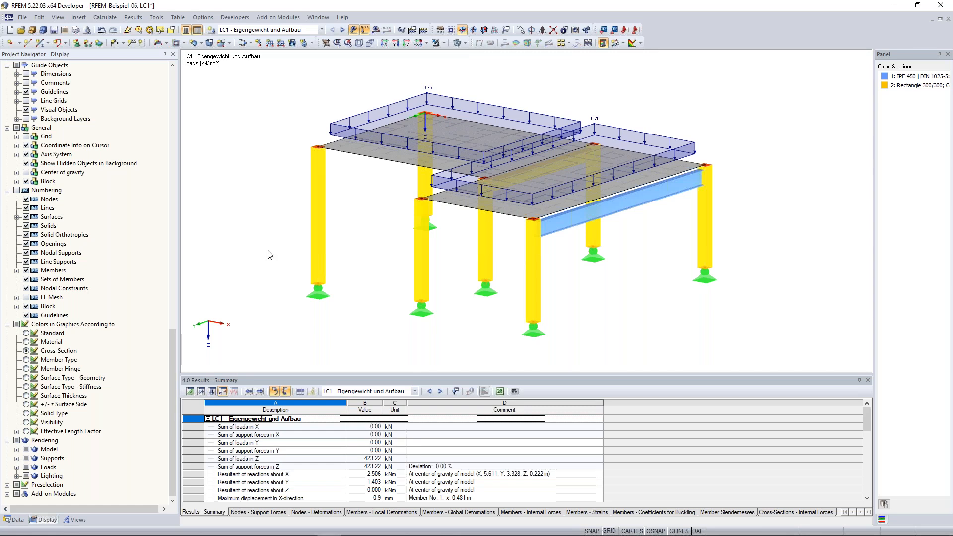
scroll(228, 253, "down", 2)
scroll(243, 246, "down", 1)
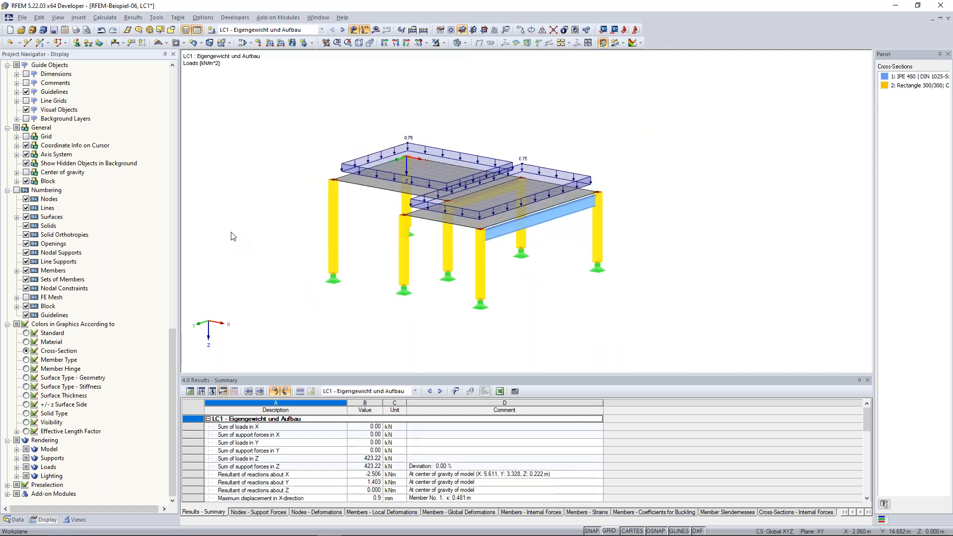
middle_click_drag(231, 231, 228, 239, "ctrl")
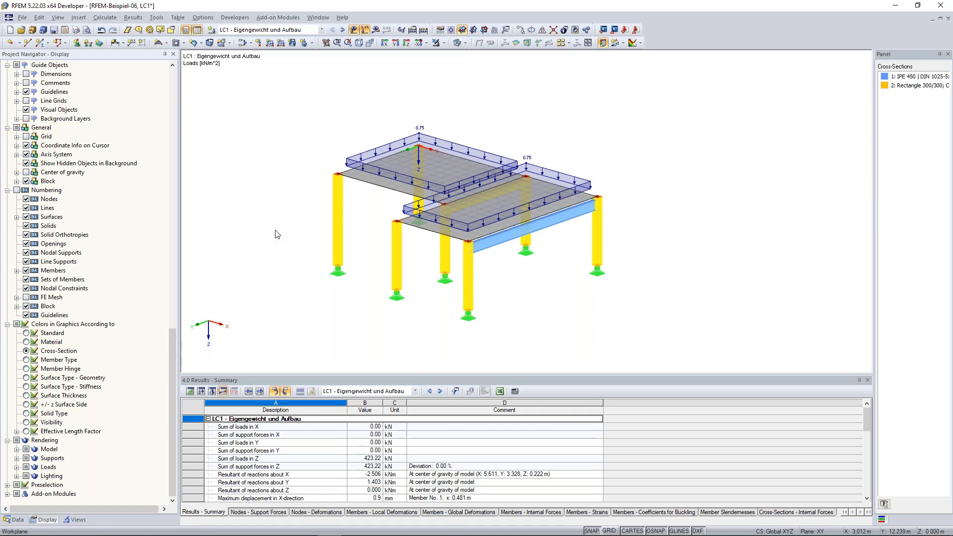
middle_click_drag(275, 230, 297, 243, "ctrl")
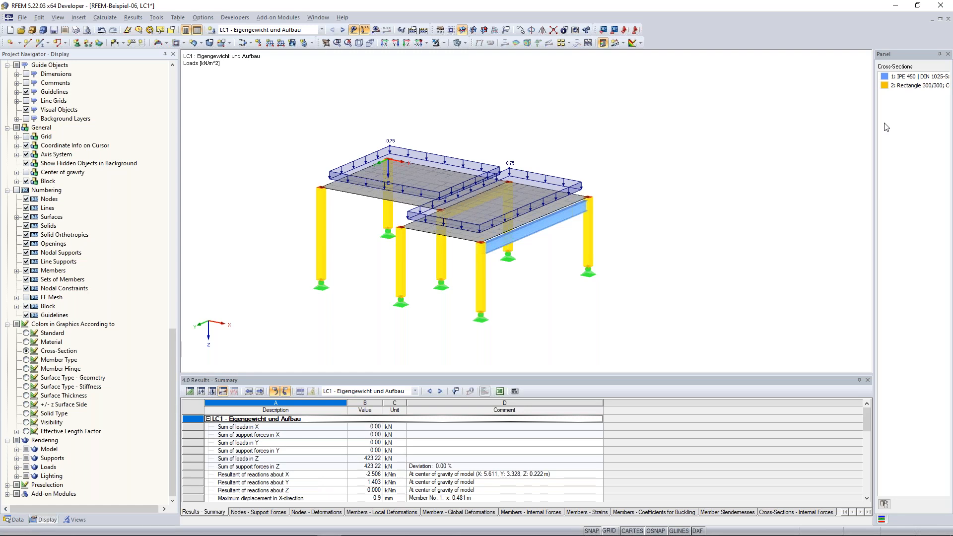
left_click(26, 333)
middle_click_drag(324, 261, 317, 258, "ctrl")
left_click_drag(355, 243, 312, 230)
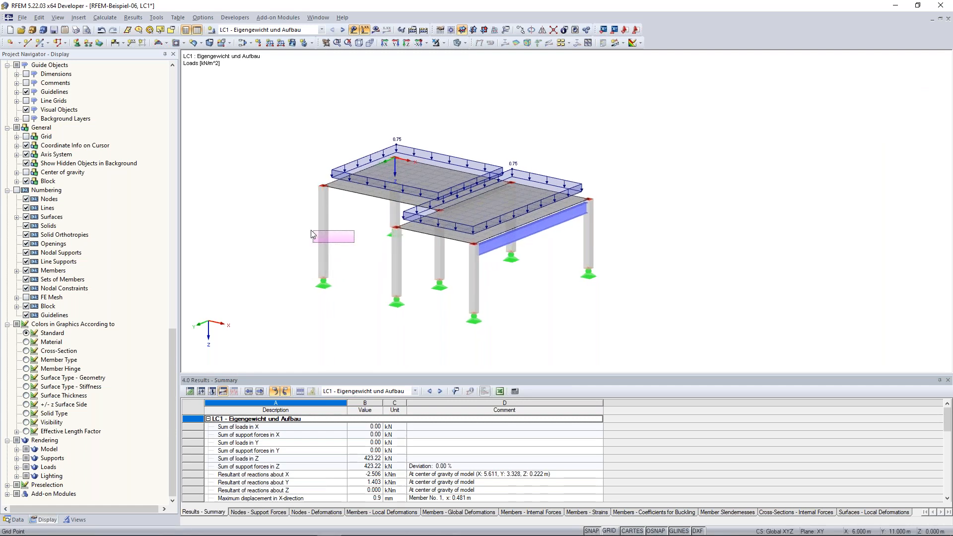
middle_click_drag(559, 265, 566, 263, "ctrl")
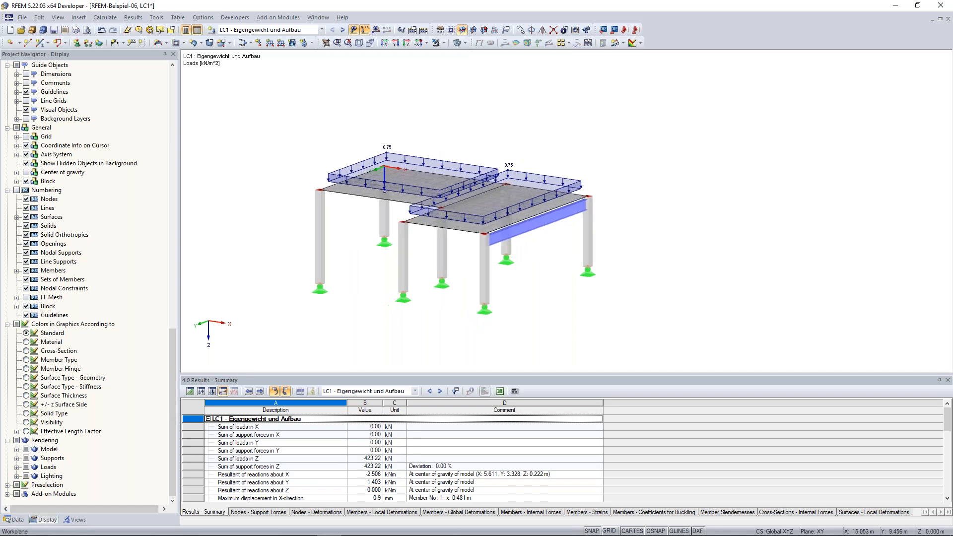
left_click(26, 351)
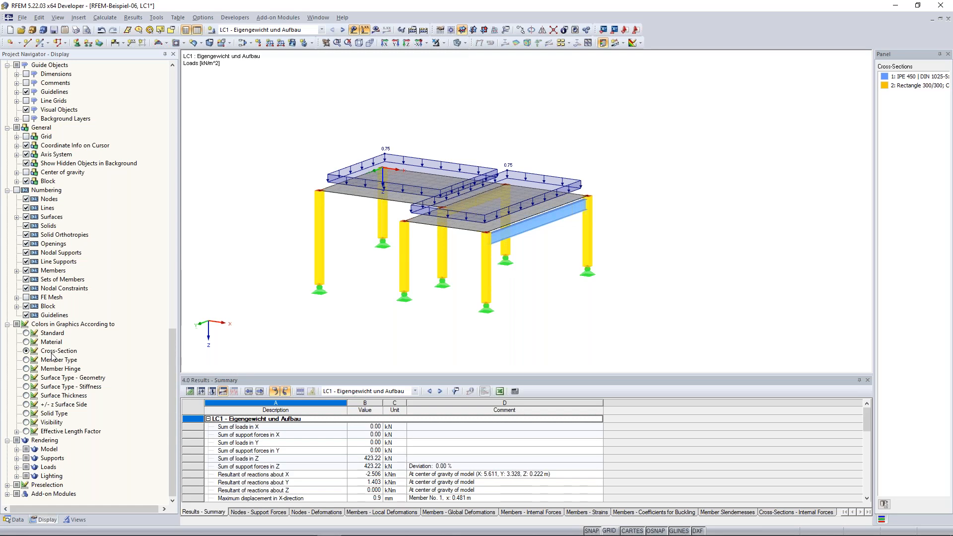
Rotate the model to view it from the opposite side and save this as a user-defined view named Favorite view.
left_click(80, 519)
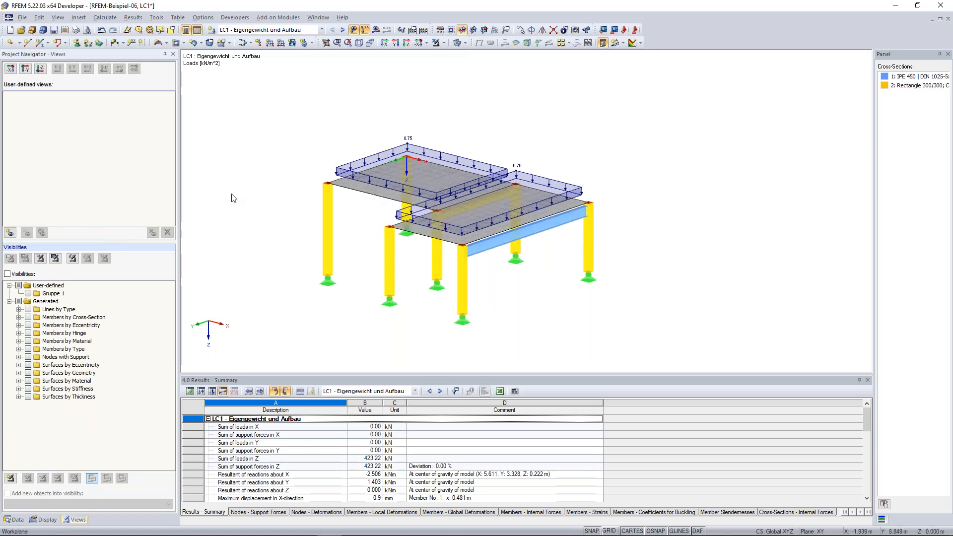
middle_click_drag(254, 122, 226, 142, "ctrl")
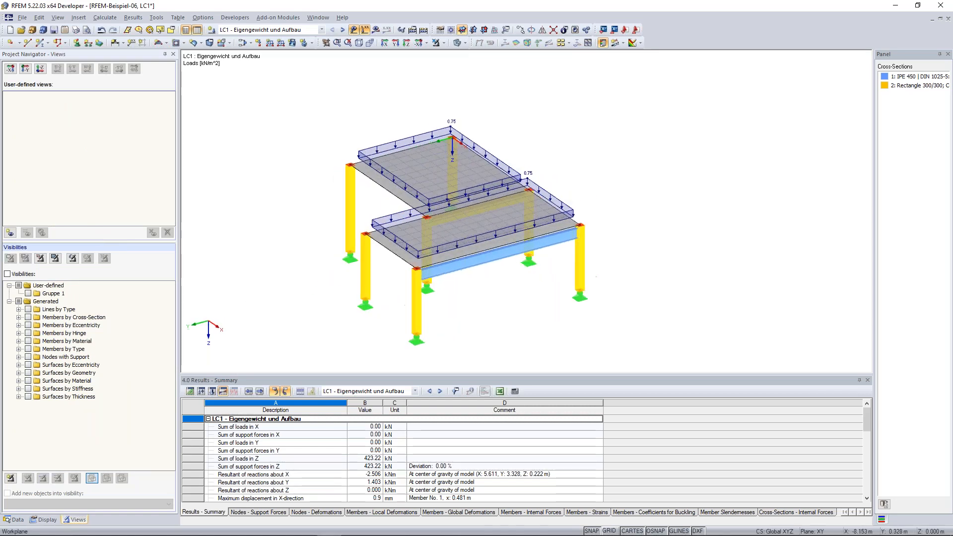
middle_click_drag(622, 198, 571, 129, "ctrl")
middle_click_drag(347, 112, 421, 126, "ctrl")
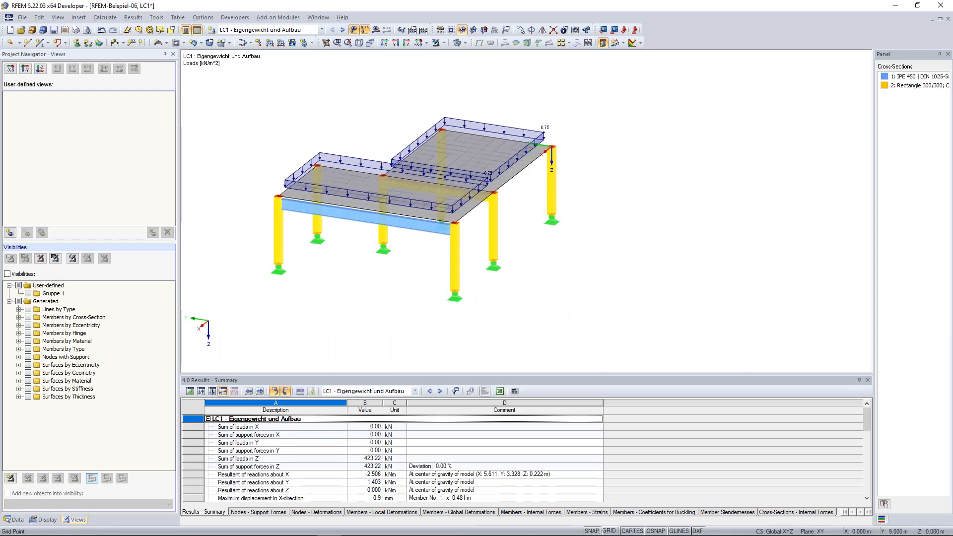
middle_click_drag(421, 126, 397, 146, "ctrl")
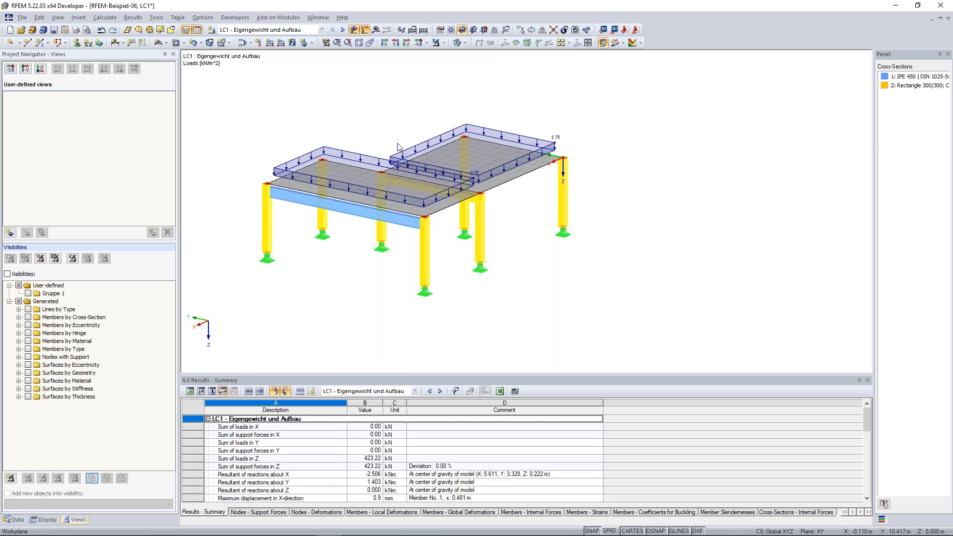
middle_click_drag(350, 100, 304, 129, "ctrl")
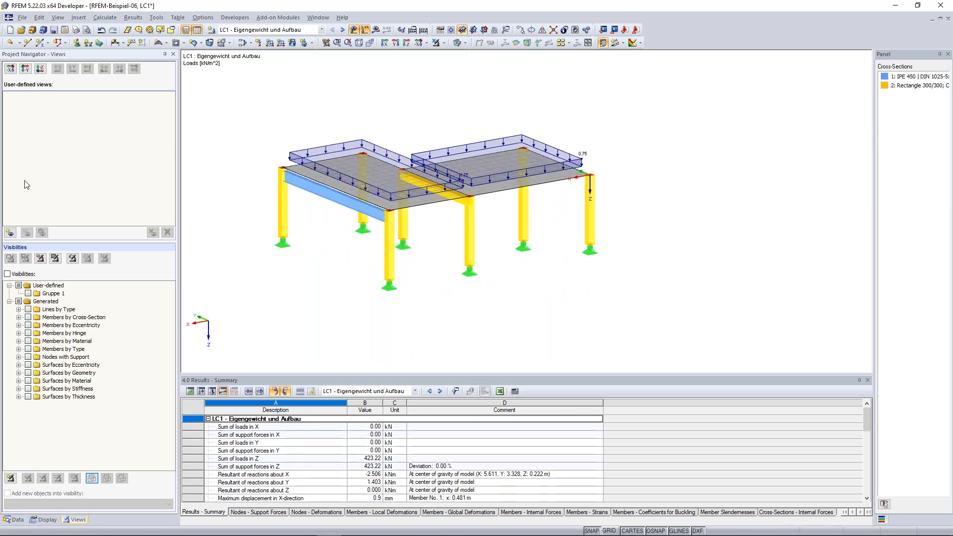
left_click(10, 232)
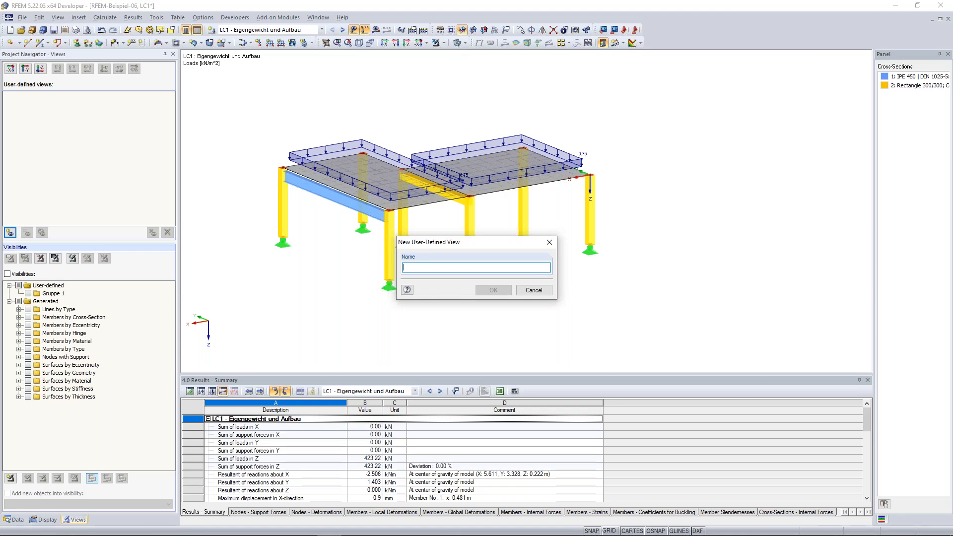
type("Favorite view")
key("Return")
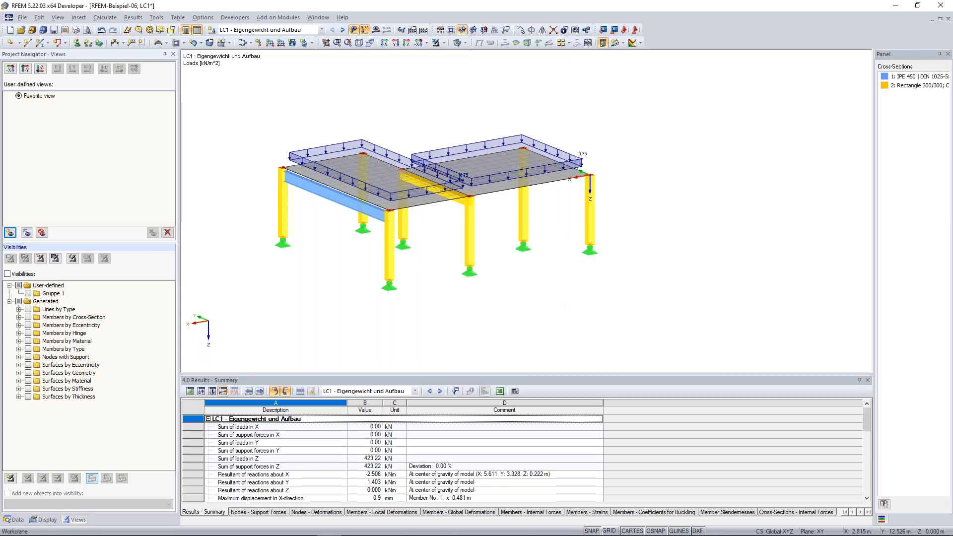
Rotate the model to a different orientation and recall the saved Favorite view.
middle_click_drag(368, 206, 482, 214, "ctrl")
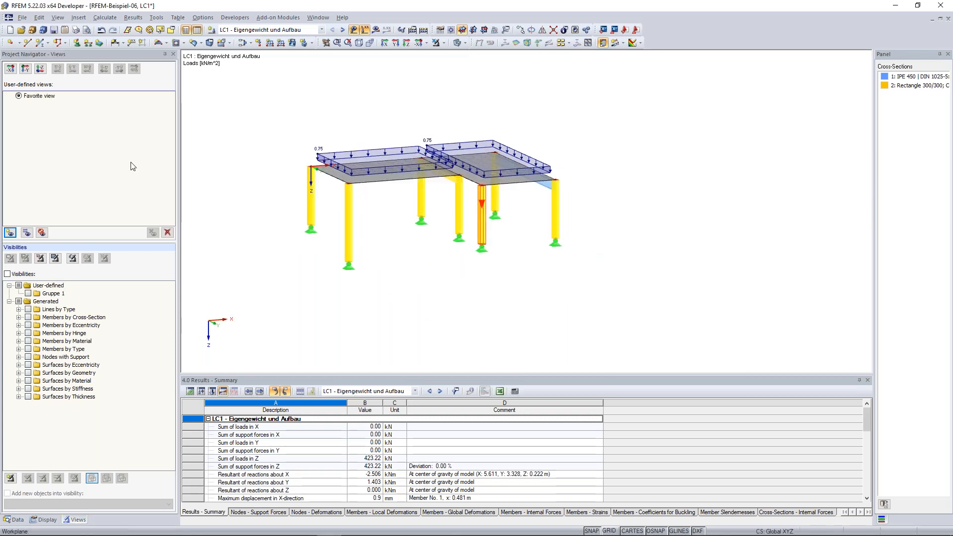
left_click(20, 96)
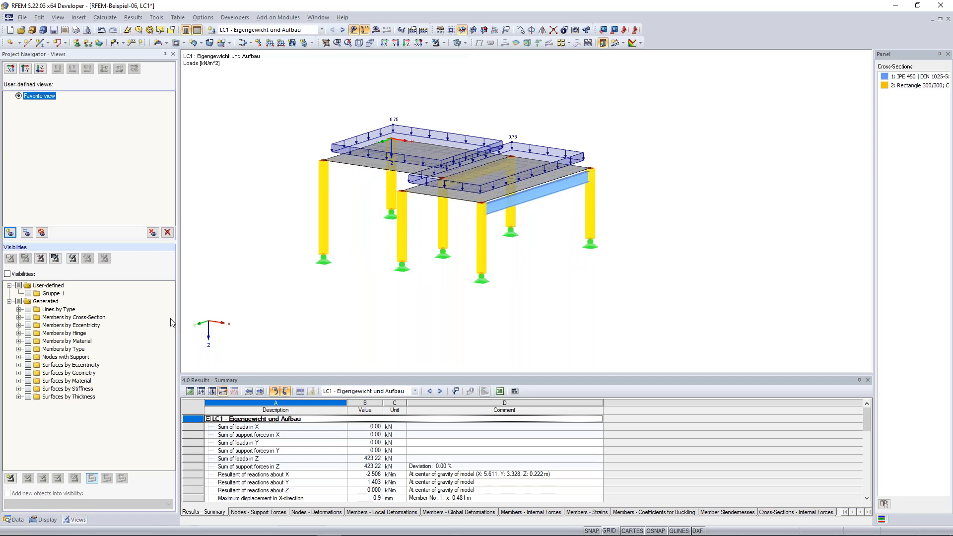
middle_click_drag(553, 283, 531, 293, "ctrl")
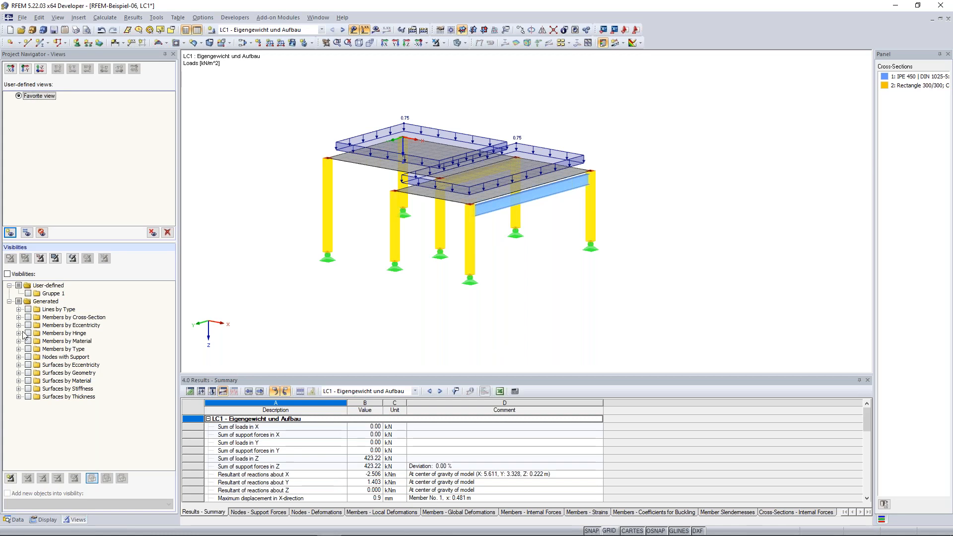
Isolate the Rectangle 300/300 members using the generated visibilities, and clear the Members by Cross-Section visibility.
left_click(19, 318)
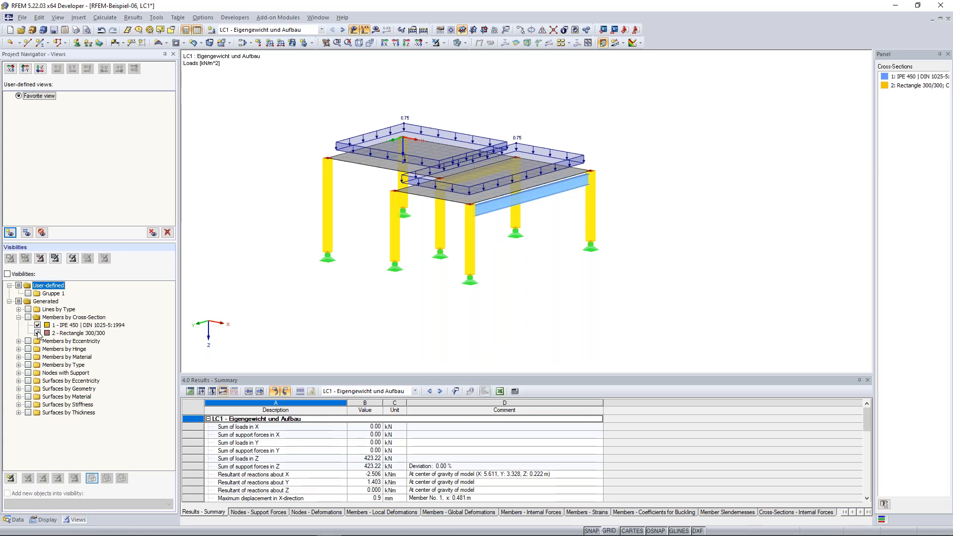
left_click(37, 325)
left_click(37, 333)
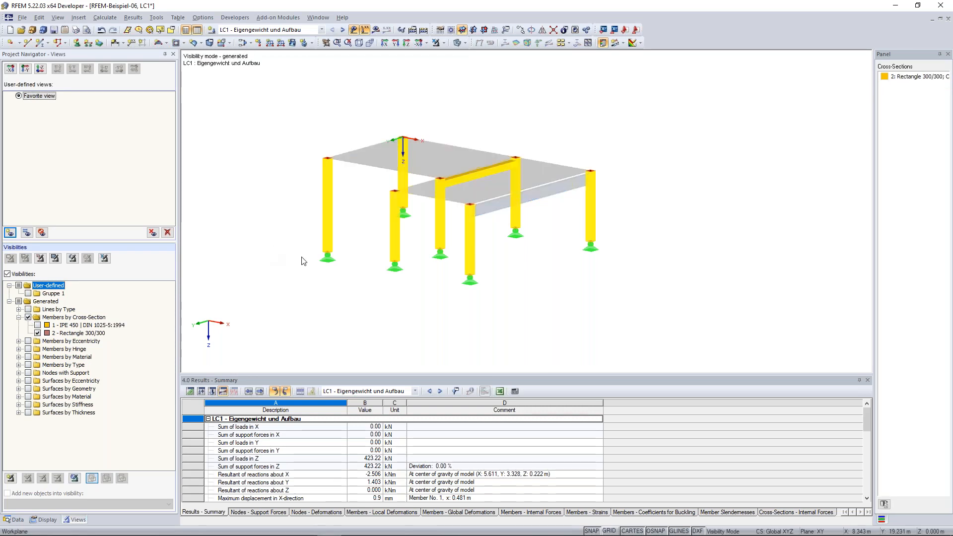
middle_click_drag(546, 270, 529, 279, "ctrl")
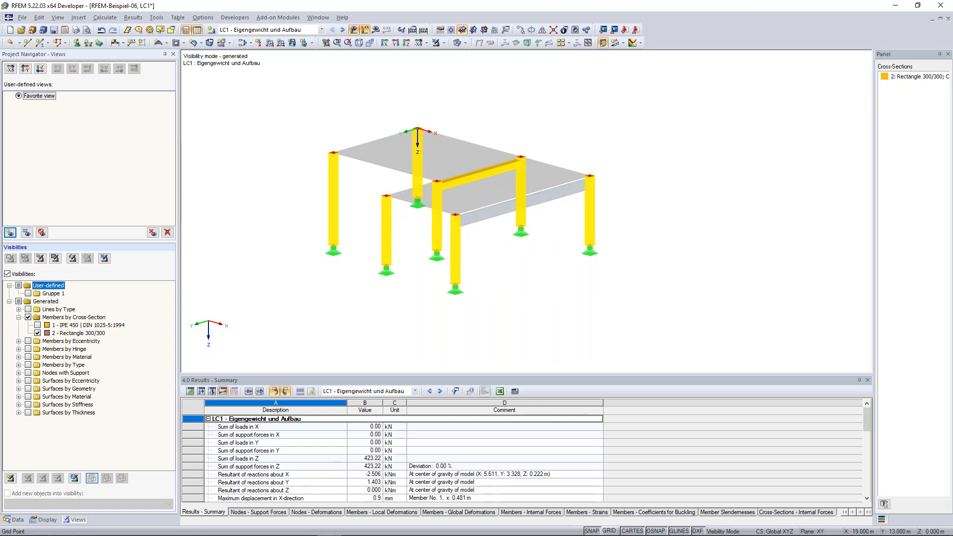
left_click(28, 317)
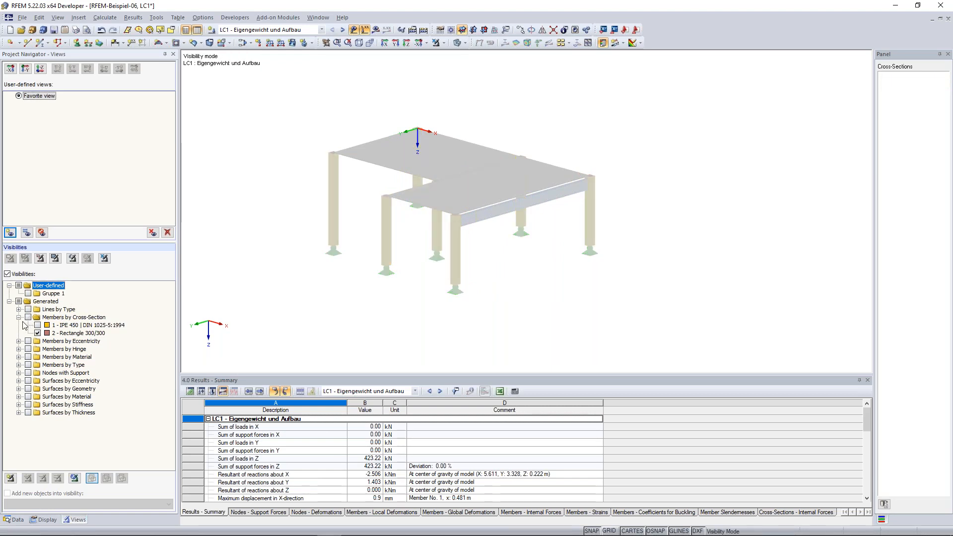
Isolate the IPE 450 member instead of the Rectangle 300/300 members using the generated visibilities, and display its calculation results.
left_click(38, 325)
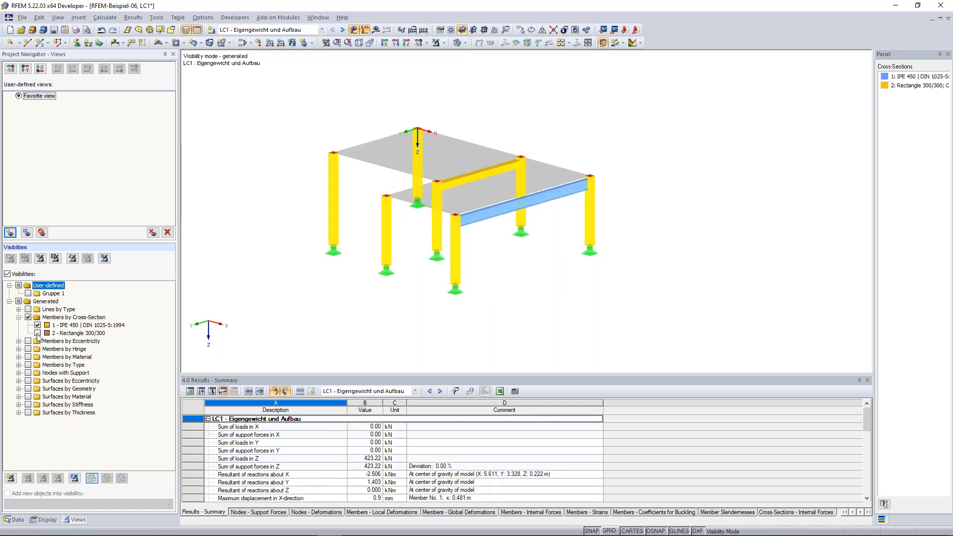
left_click(37, 333)
middle_click_drag(297, 262, 366, 231, "ctrl")
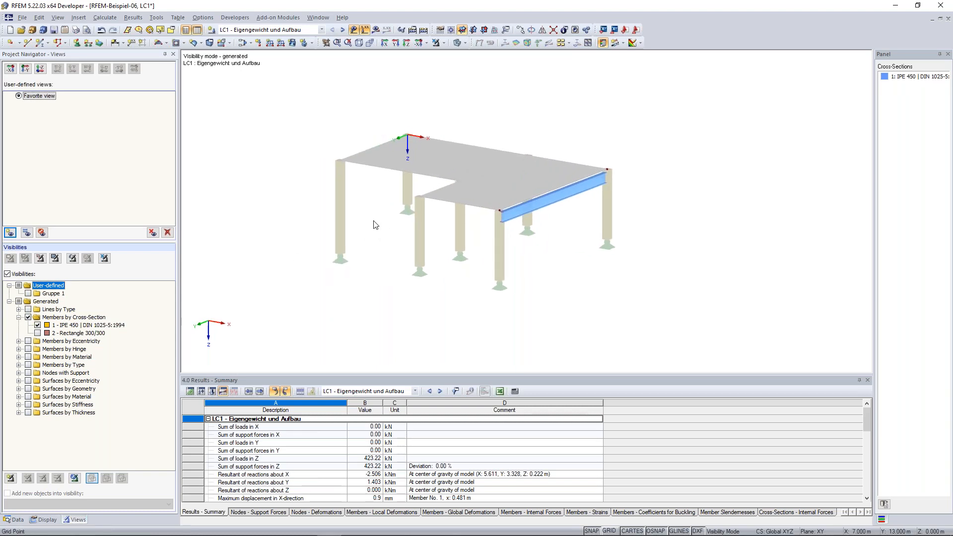
left_click(380, 29)
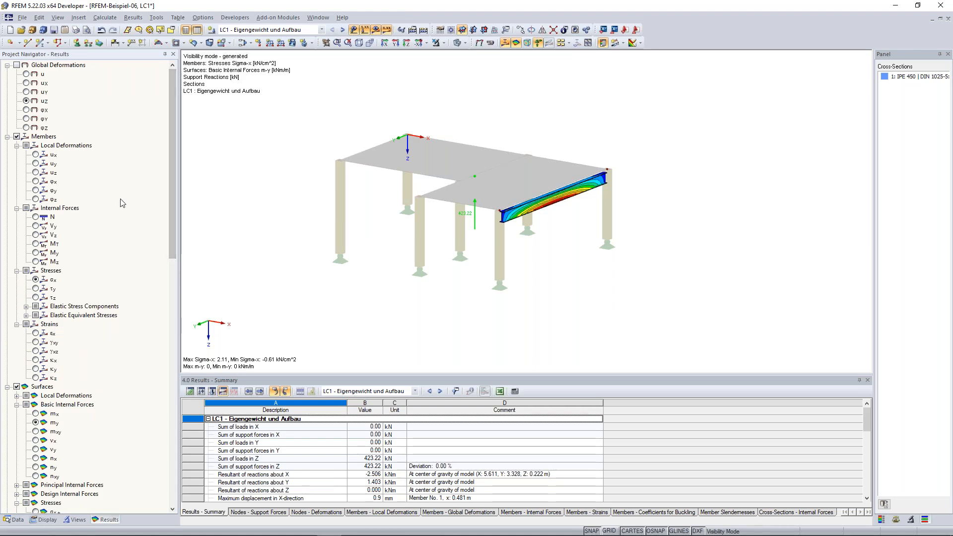
middle_click_drag(431, 116, 405, 154, "ctrl")
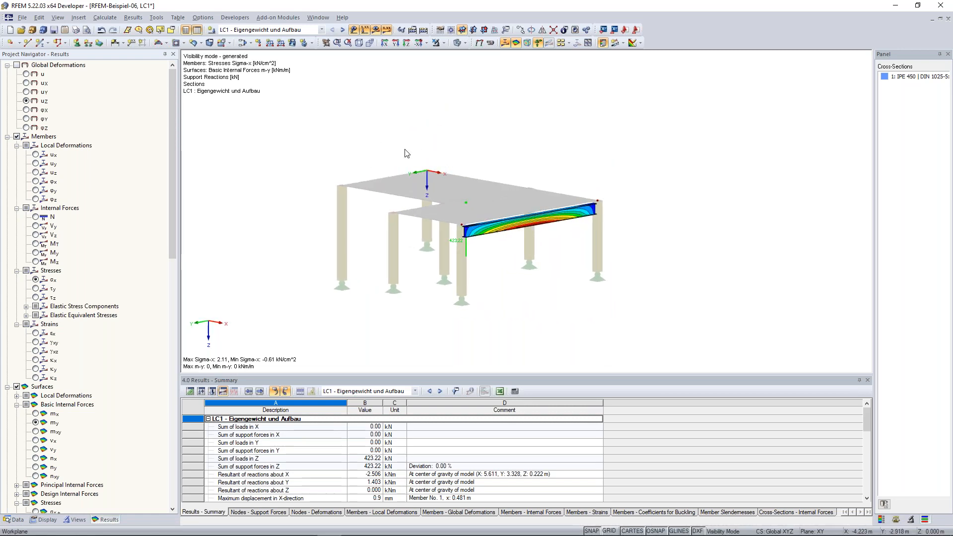
Cancel the visibility mode to show the whole model, and display the global deformations u-Z.
left_click(443, 45)
middle_click_drag(343, 150, 318, 161, "ctrl")
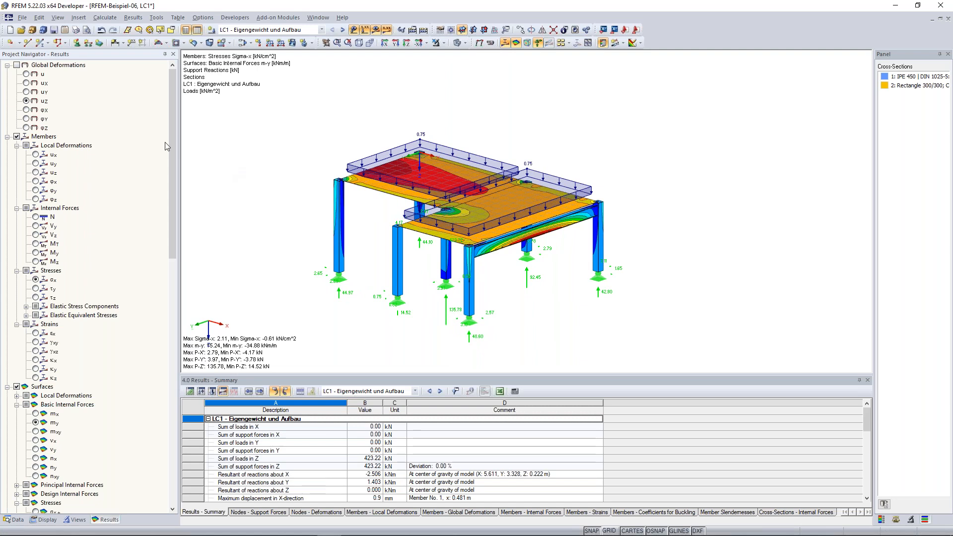
left_click(27, 101)
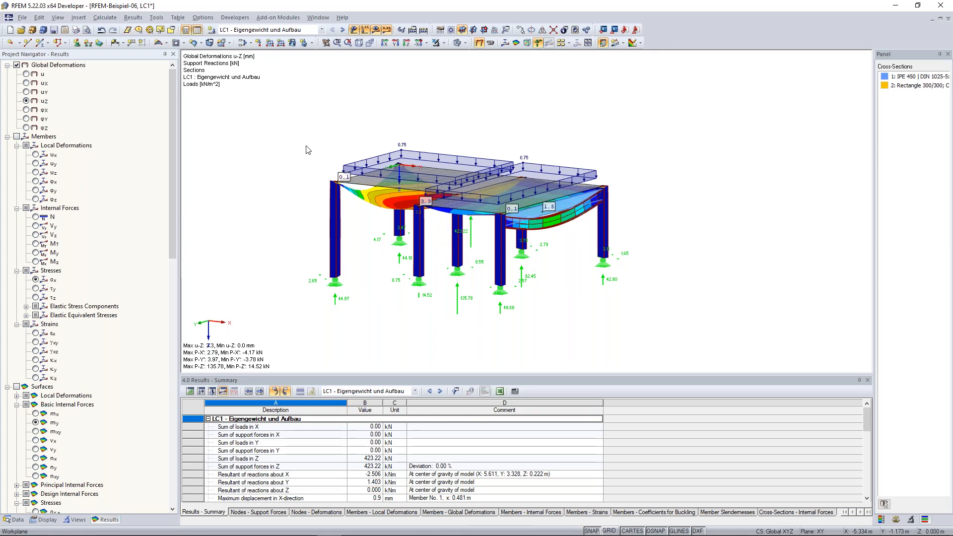
middle_click_drag(411, 229, 443, 239, "ctrl")
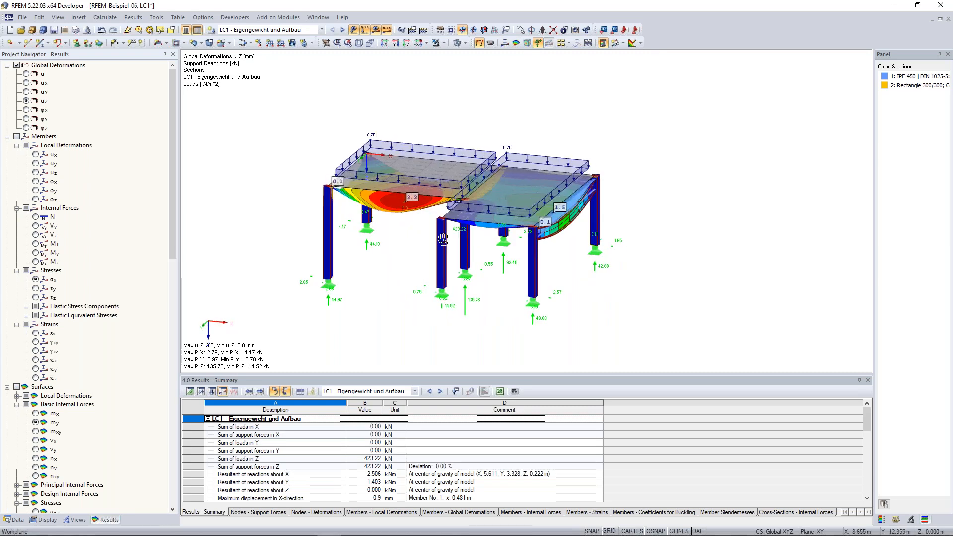
scroll(444, 231, "up", 2)
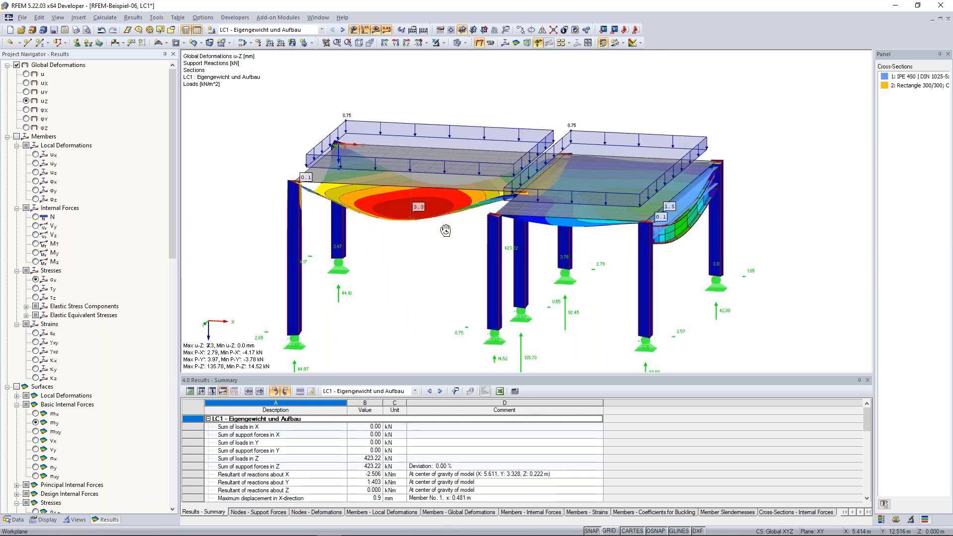
scroll(445, 230, "down", 2)
Display the member internal forces M-y on the model, and change the member results to the axial force N.
left_click(16, 136)
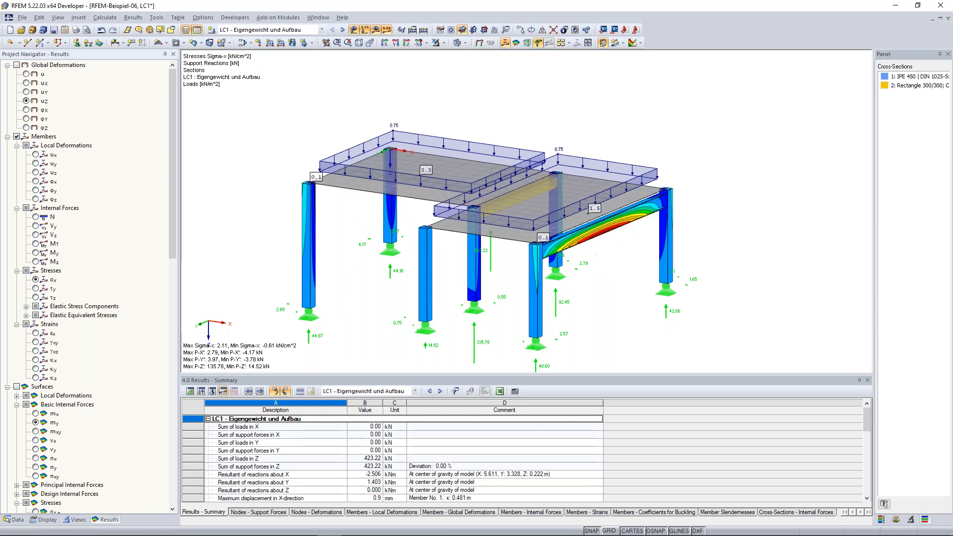
left_click(36, 253)
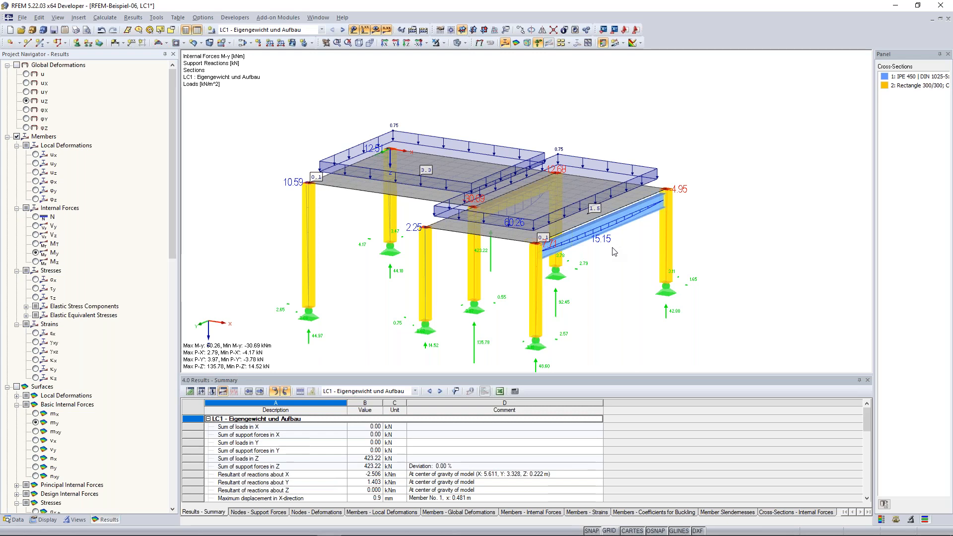
scroll(612, 252, "down", 4)
middle_click_drag(594, 255, 579, 231, "ctrl")
scroll(580, 229, "up", 1)
scroll(517, 232, "up", 4)
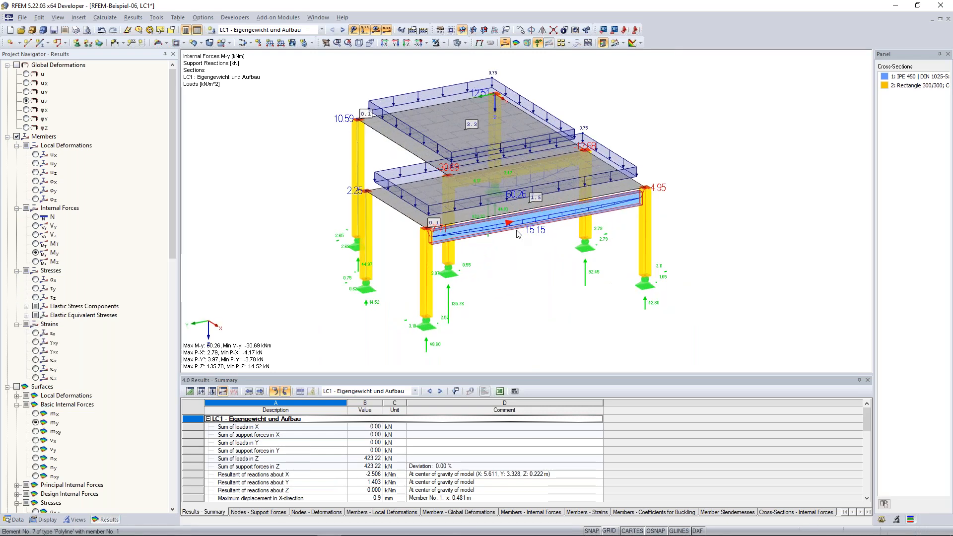
middle_click_drag(507, 262, 537, 192, "ctrl")
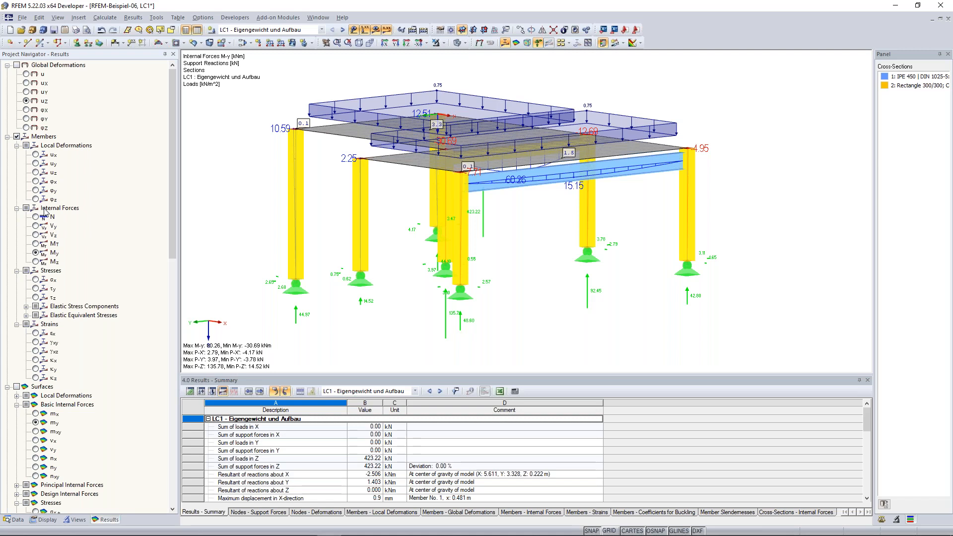
left_click(44, 216)
Show the model data tables, look through the Nodes table, and compare it with the node list in the Data navigator.
left_click(191, 391)
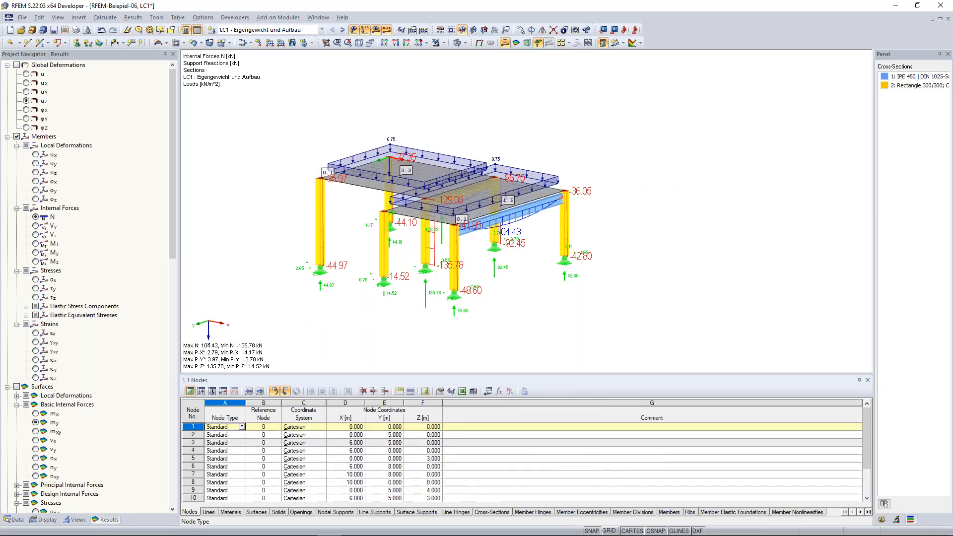
scroll(243, 474, "down", 5)
scroll(243, 474, "up", 5)
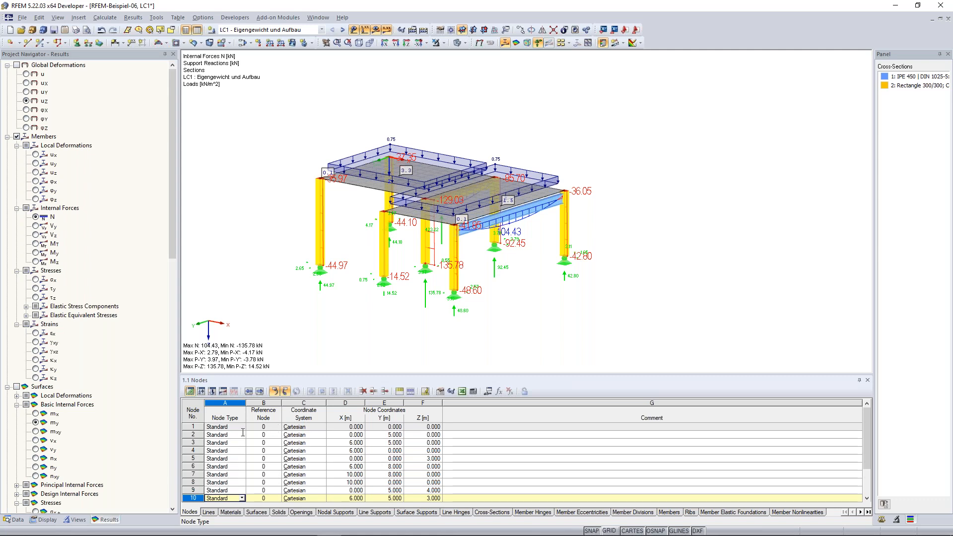
left_click(14, 520)
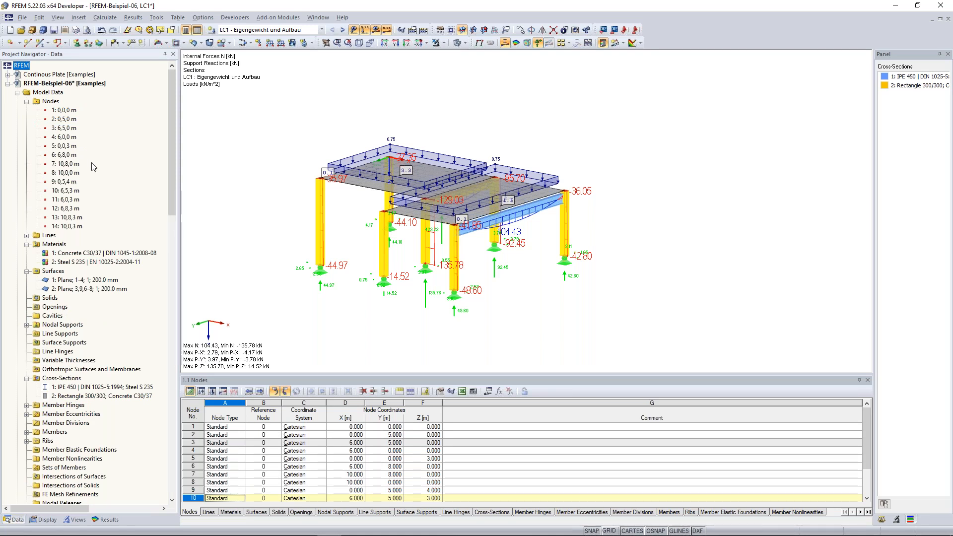
Show the Materials table, collapse the node list in the navigator, and select material 2, Steel S 235.
left_click(230, 512)
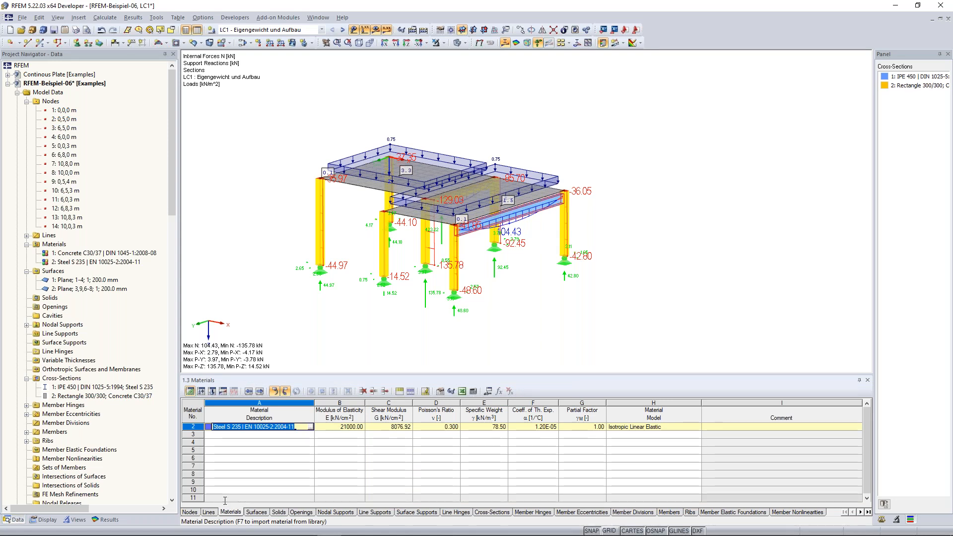
left_click(26, 103)
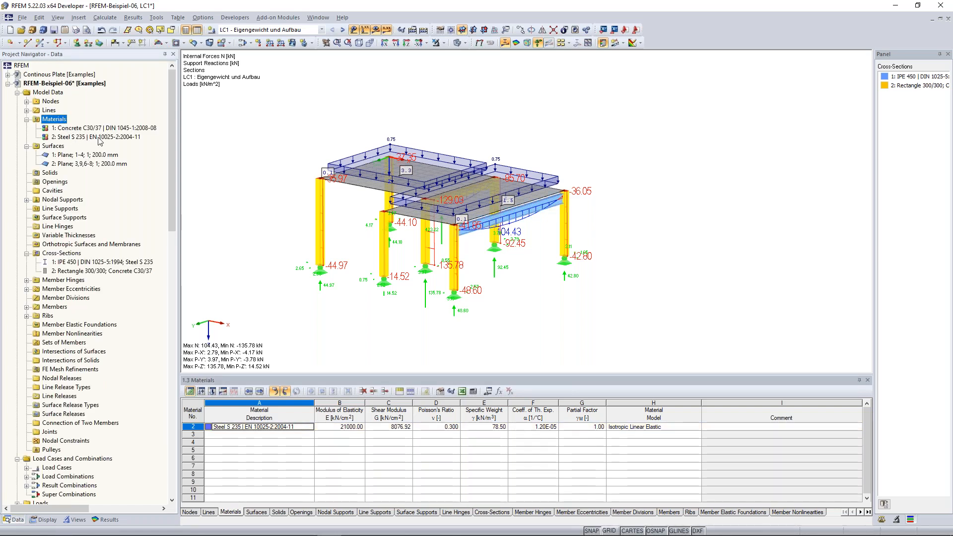
left_click(87, 137)
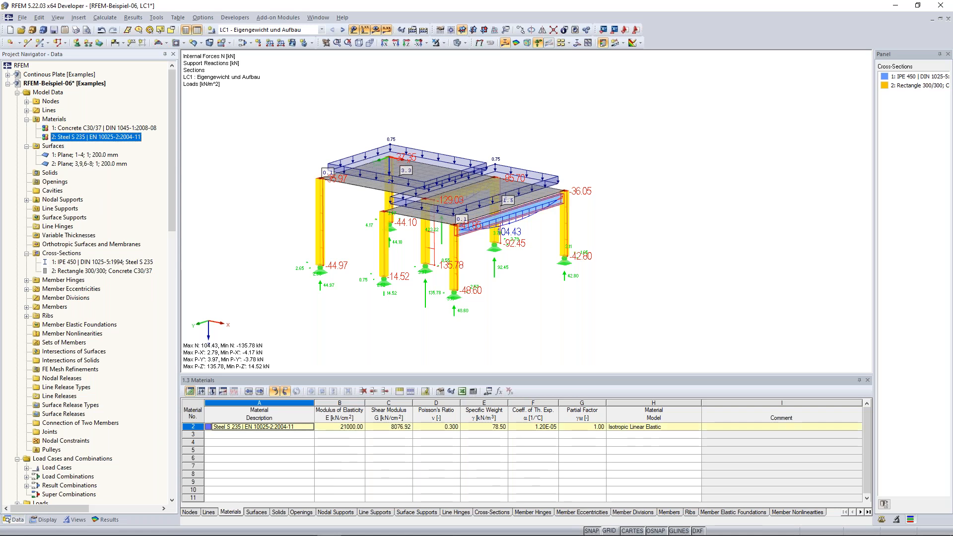
scroll(239, 453, "up", 1)
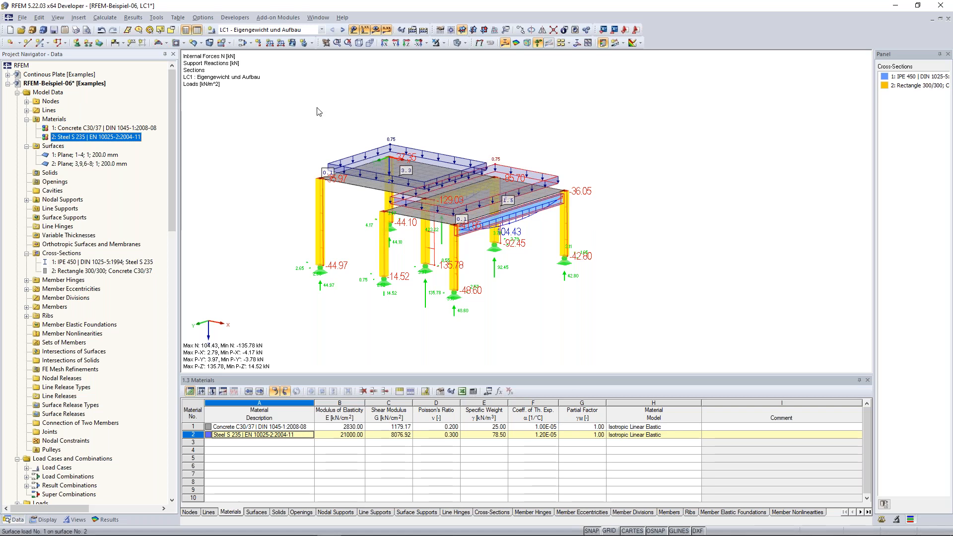
Pan, zoom and rotate the model in the work window, and clear the current selection.
middle_click_drag(248, 234, 256, 238)
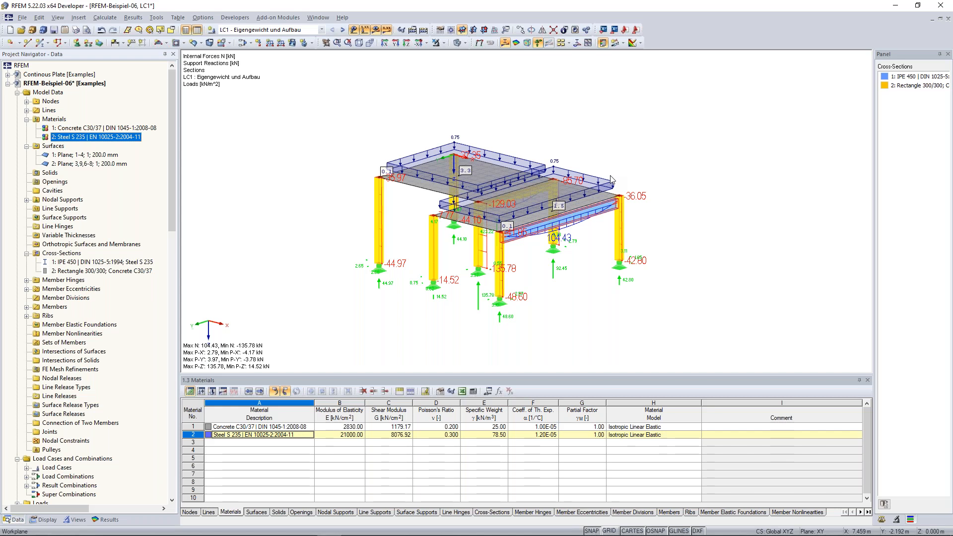
scroll(647, 272, "down", 2)
middle_click_drag(683, 263, 664, 264, "ctrl")
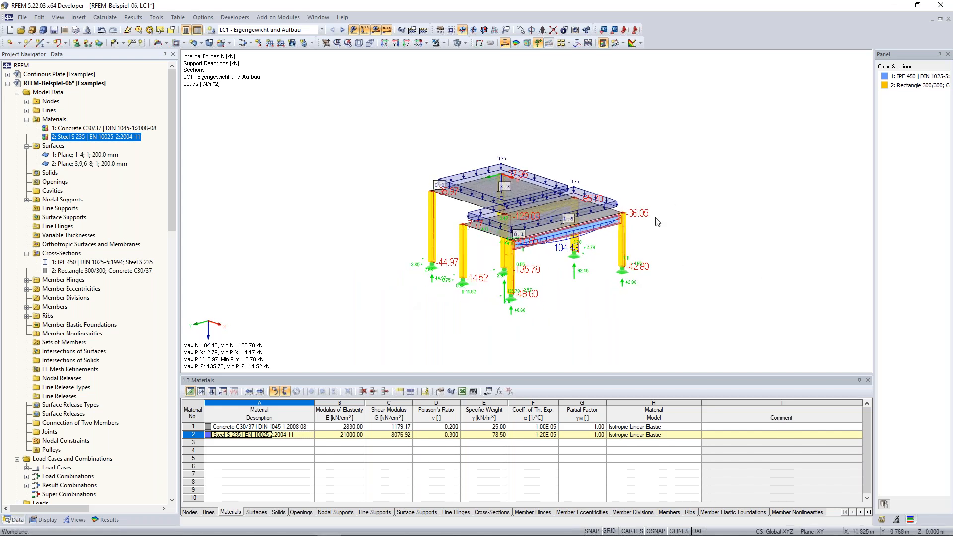
mouse_move(657, 201)
middle_mouse_down("ctrl")
mouse_move(706, 202)
mouse_move(659, 207)
mouse_move(667, 215)
middle_mouse_up("ctrl")
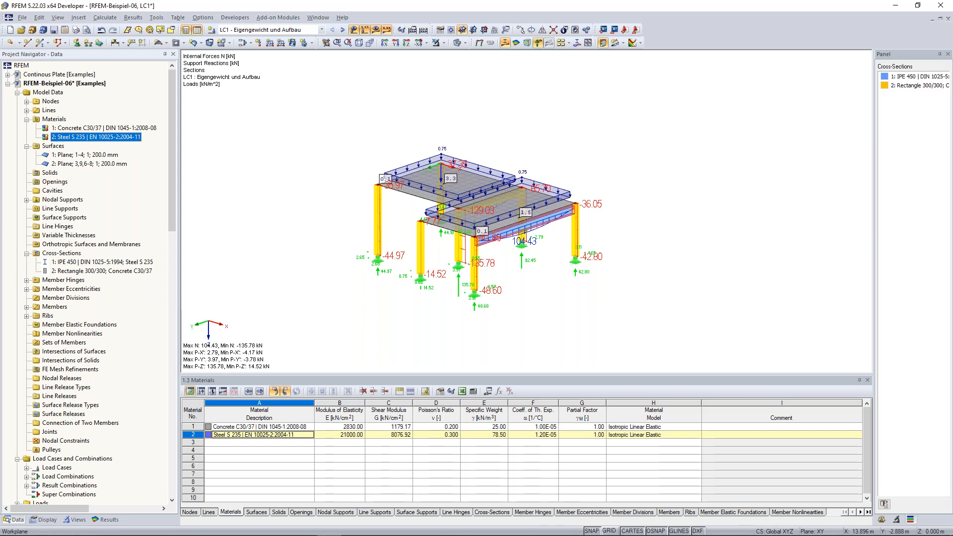
left_click_drag(627, 71, 707, 165)
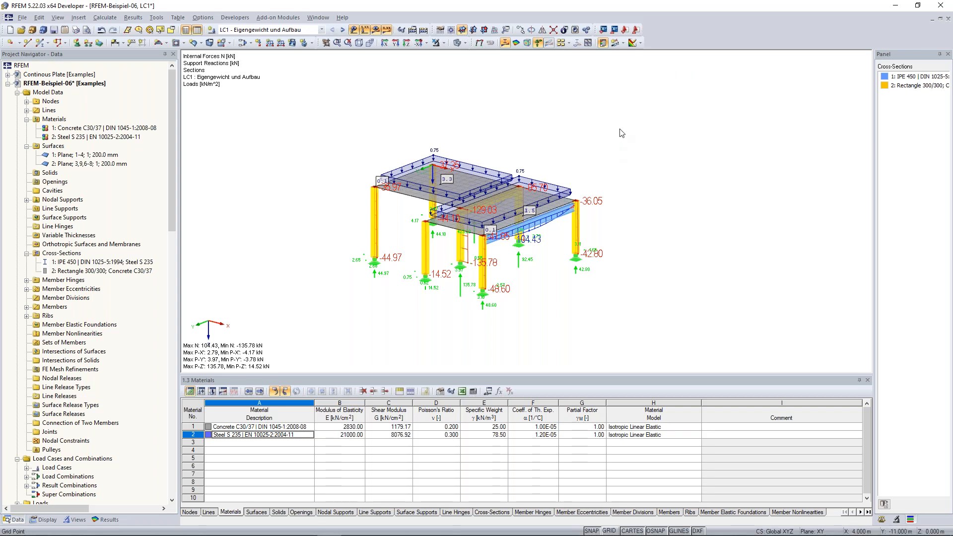
middle_click_drag(622, 128, 690, 91)
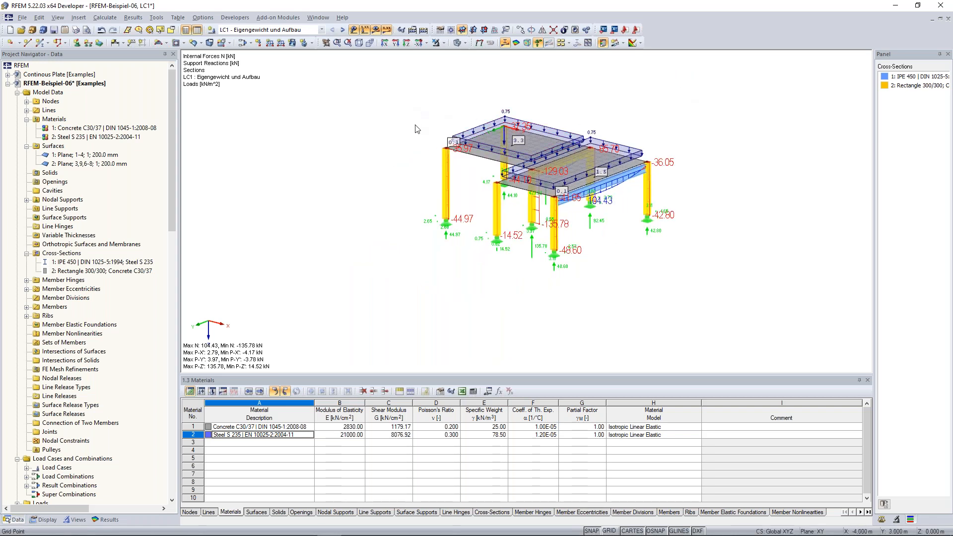
scroll(425, 127, "up", 1)
mouse_move(424, 123)
middle_mouse_down()
mouse_move(410, 124)
mouse_move(418, 119)
middle_mouse_up()
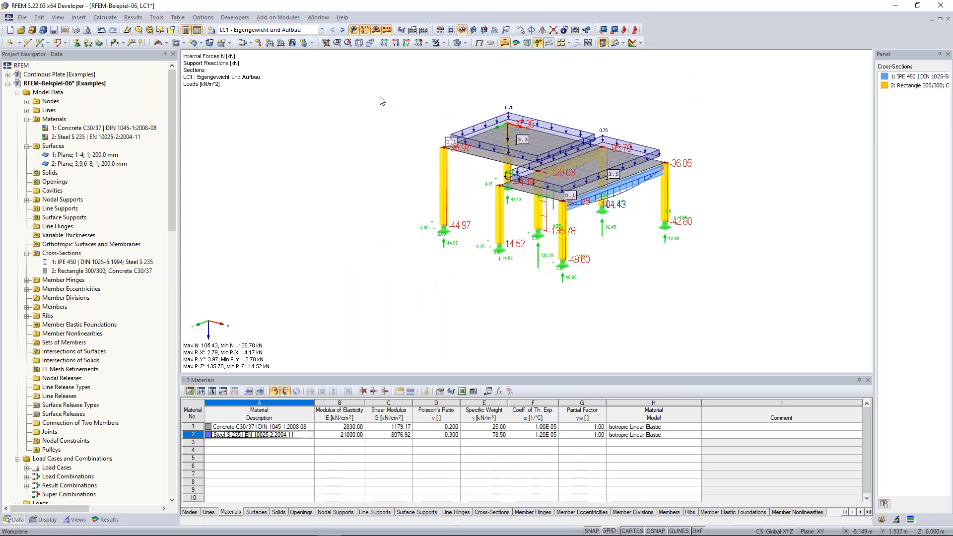
Use window selection to fully enclose the column at the far corner of the upper plate together with its support.
left_click_drag(361, 81, 378, 97)
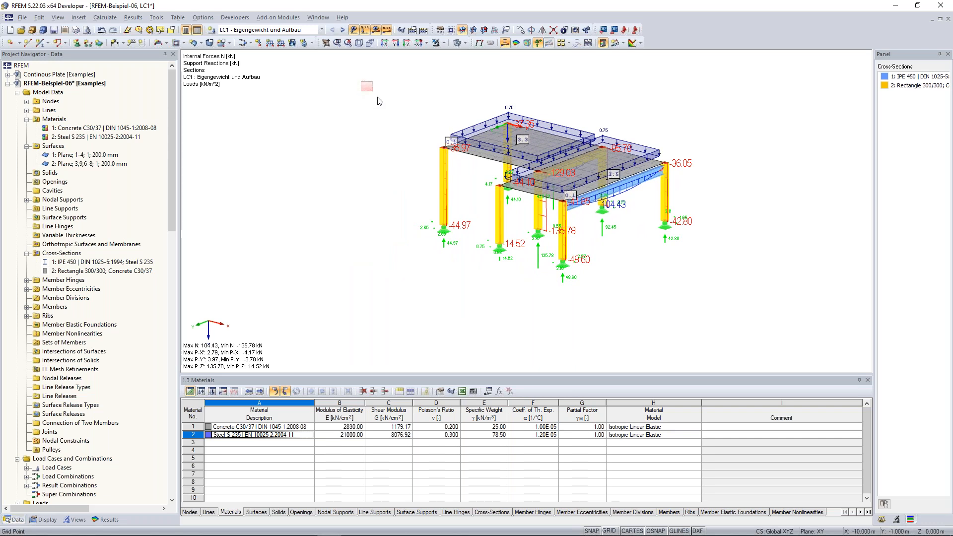
left_click_drag(378, 97, 471, 258)
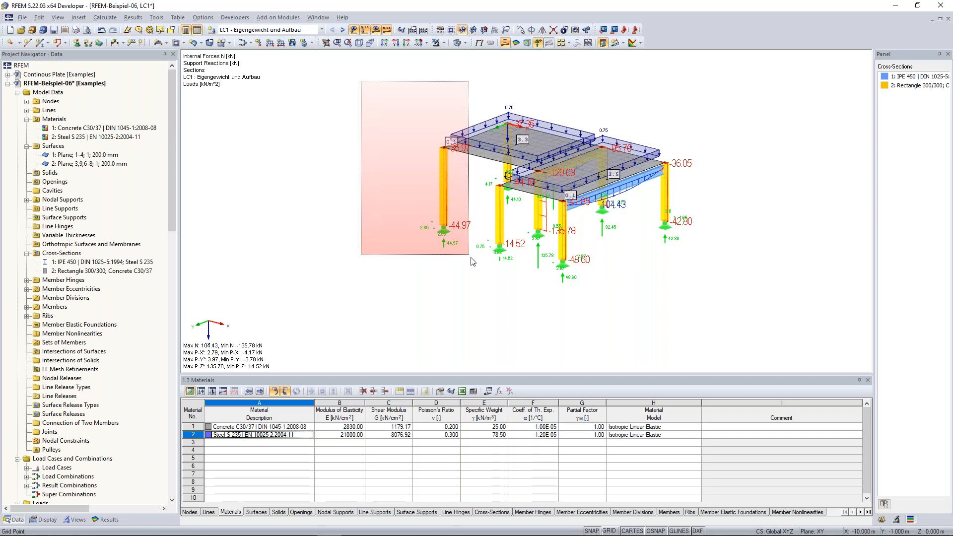
left_click_drag(471, 261, 471, 261)
scroll(418, 151, "up", 1)
left_click(412, 141)
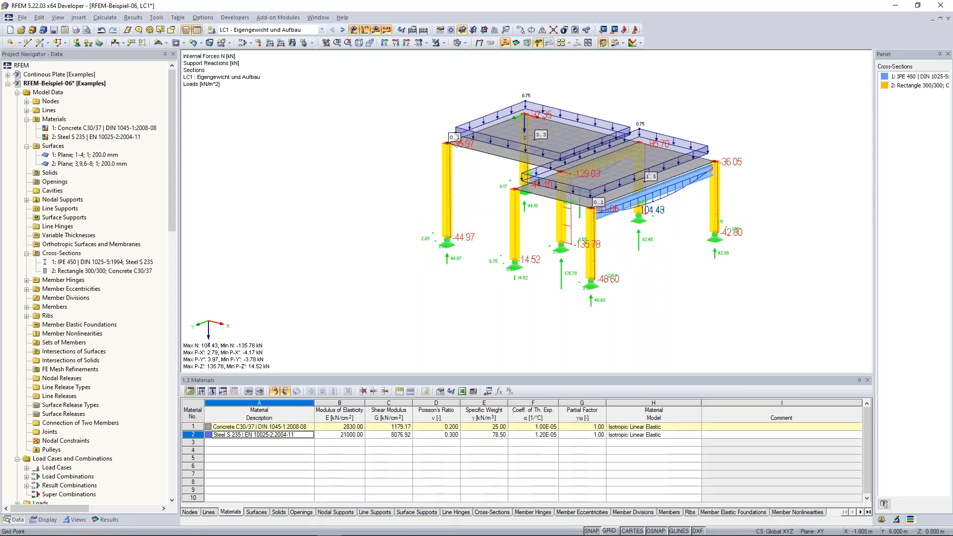
left_click_drag(373, 81, 480, 289)
left_click_drag(391, 101, 477, 283)
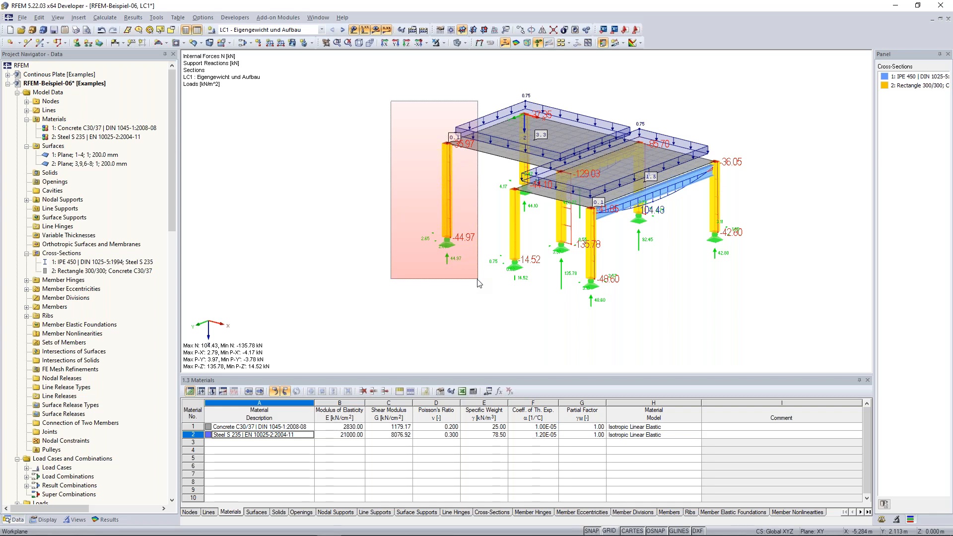
left_click_drag(477, 280, 477, 280)
Use crossing selection to select the column and support at the outer end of the IPE 450 beam, and clear the selection.
left_click_drag(692, 281, 597, 177)
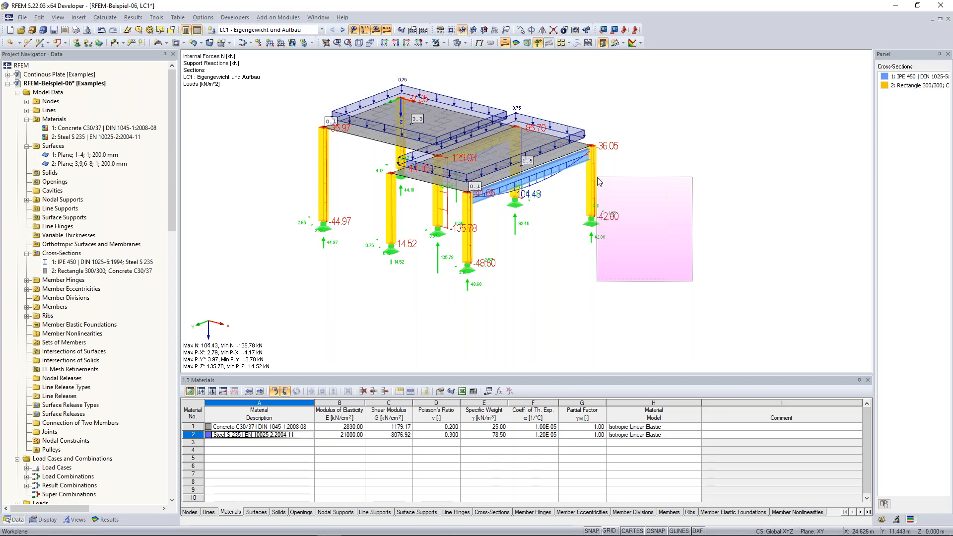
left_click_drag(597, 178, 549, 102)
mouse_move(645, 243)
middle_mouse_down("ctrl")
mouse_move(631, 237)
mouse_move(640, 243)
middle_mouse_up("ctrl")
left_click(640, 243)
left_click_drag(658, 268, 653, 246)
left_click(554, 81)
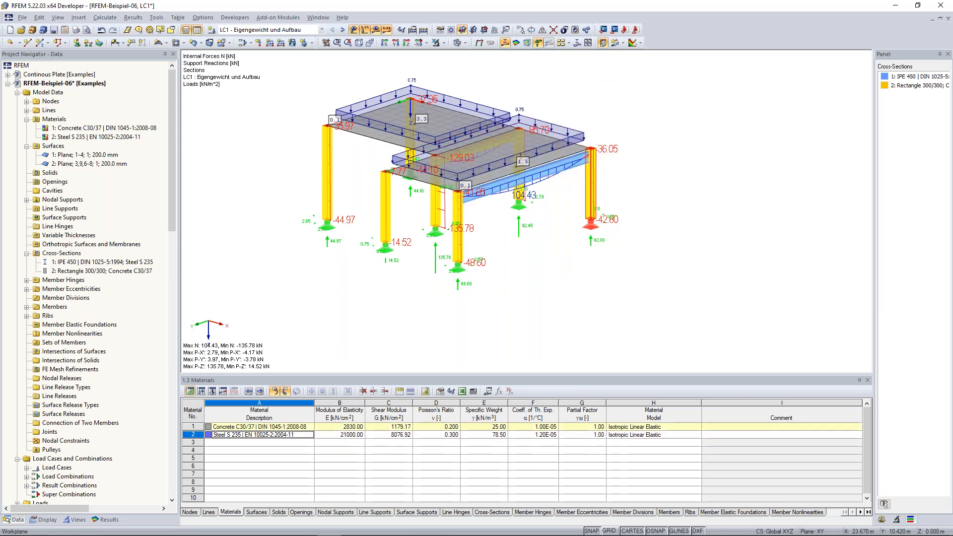
key("Escape")
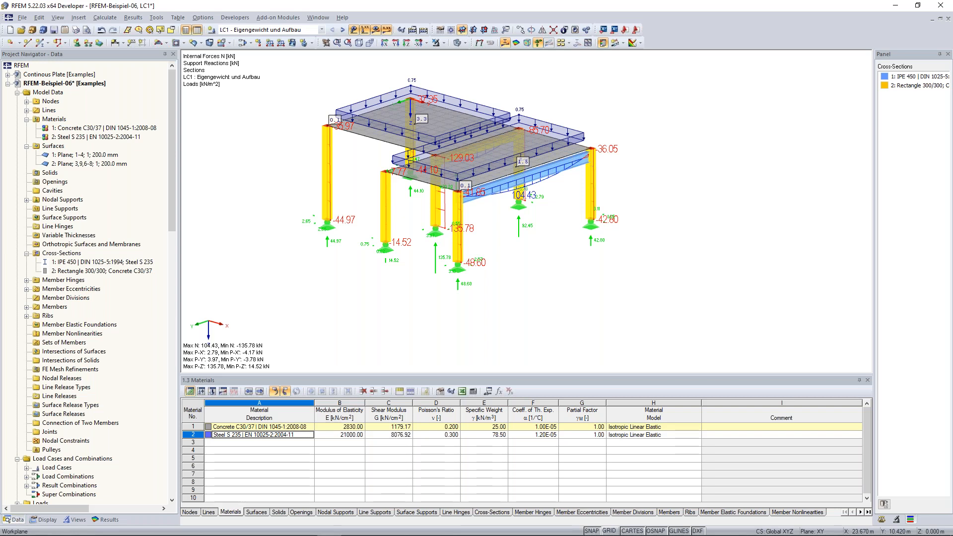
Look through the commands offered for the empty work window and for the column at the upper plate's outer corner.
middle_click_drag(584, 163, 584, 176)
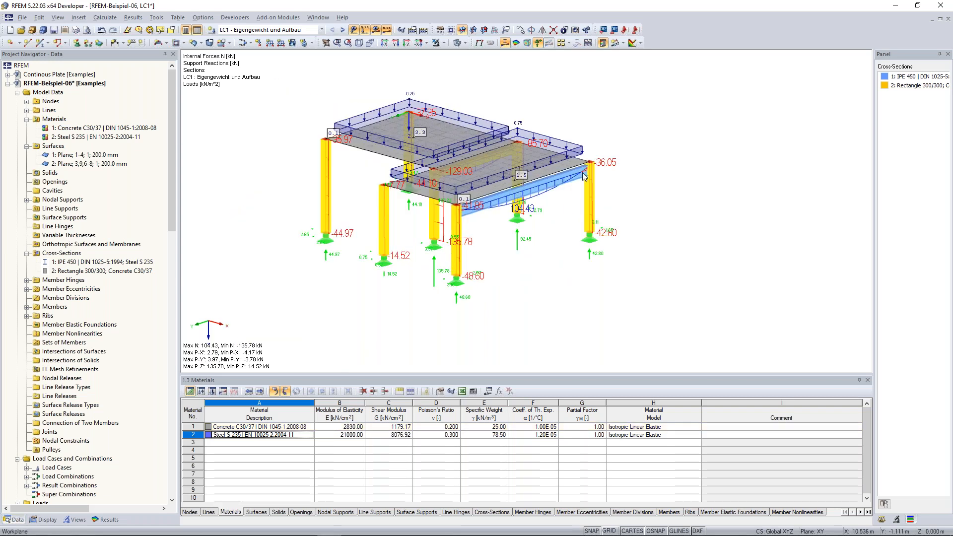
middle_click_drag(583, 172, 576, 178, "ctrl")
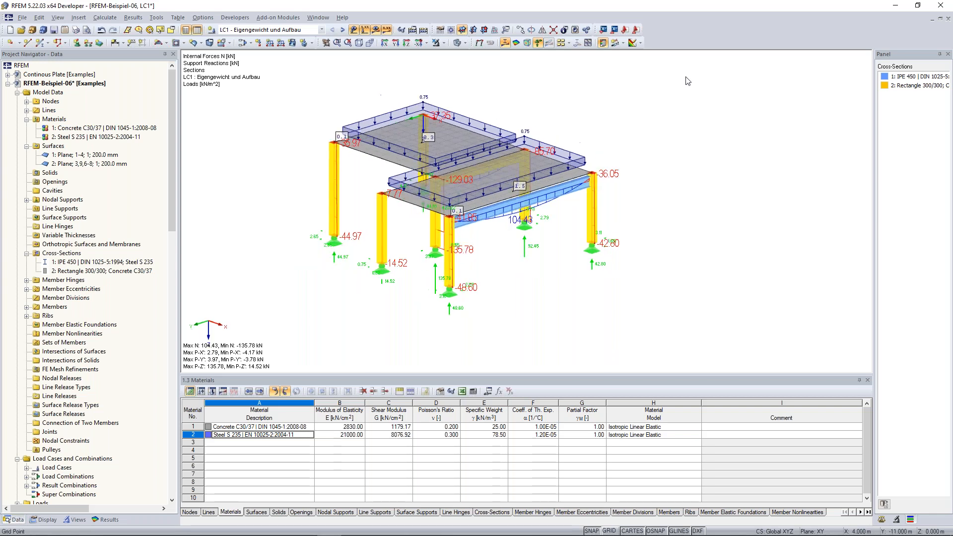
right_click(684, 77)
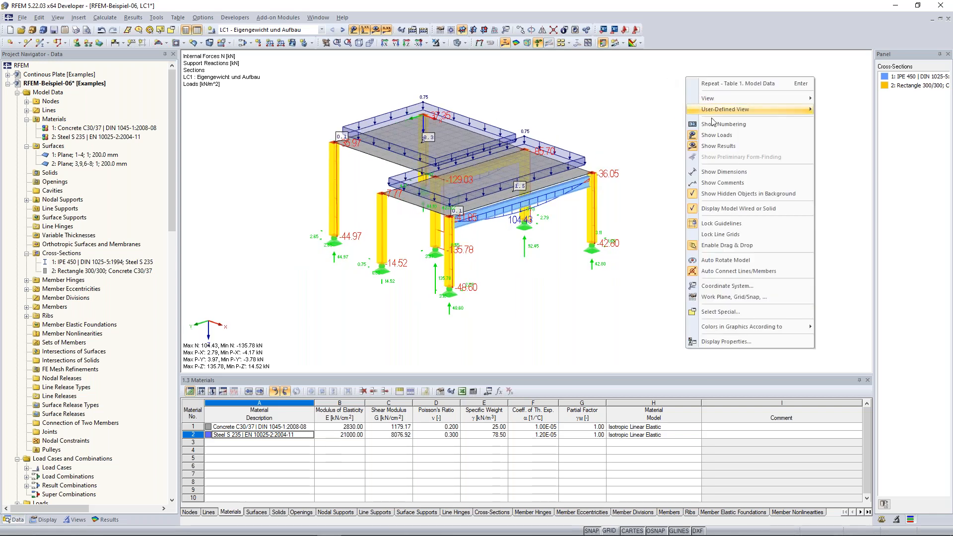
right_click(704, 79)
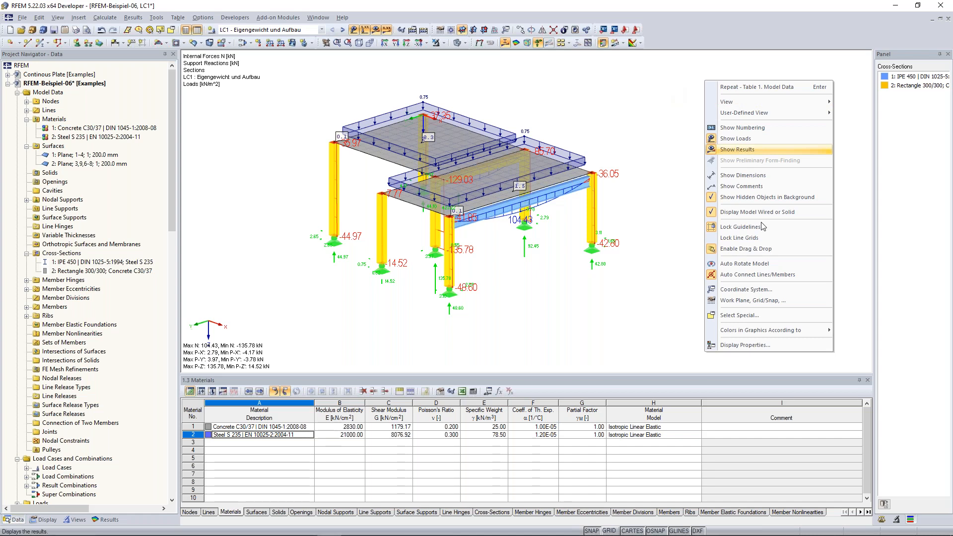
key("Escape")
right_click(333, 169)
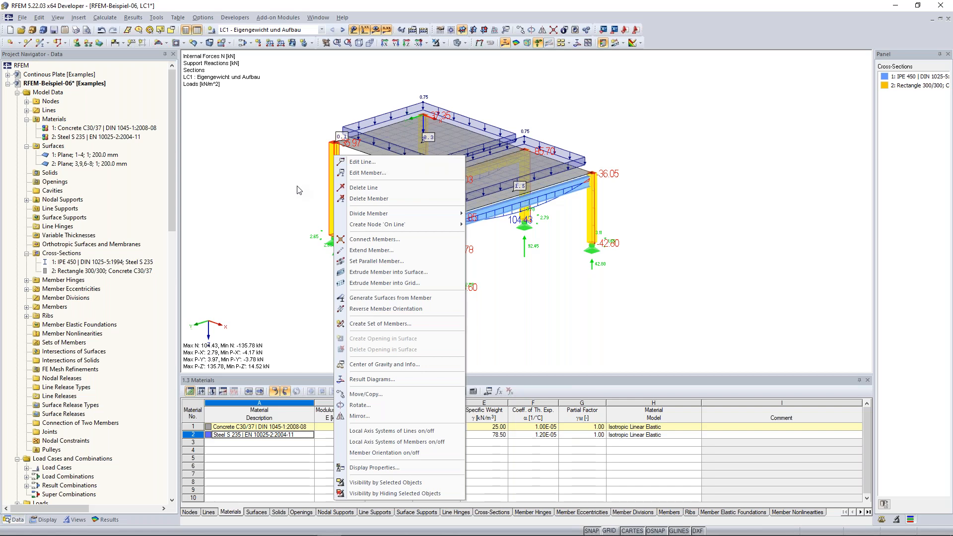
middle_click_drag(616, 167, 631, 175, "ctrl")
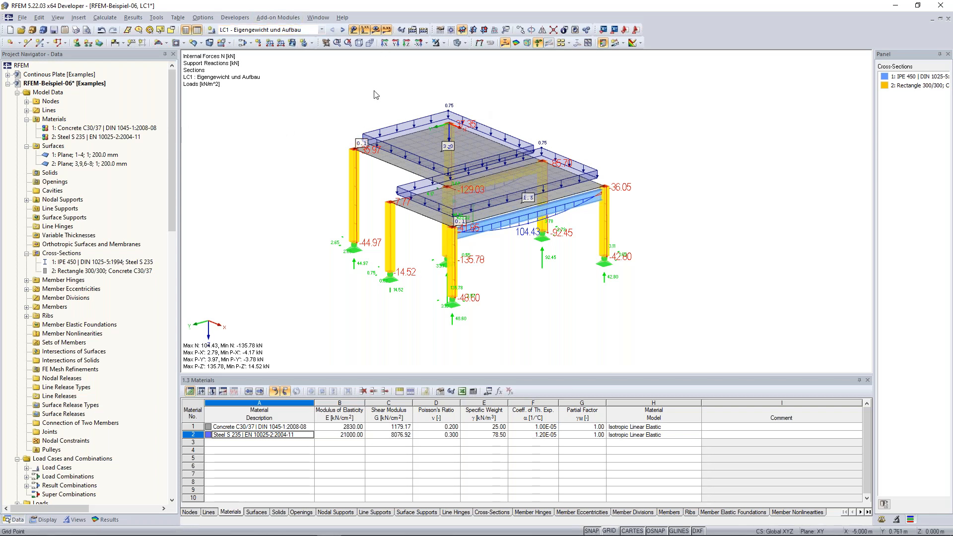
Review the model's units and decimal places settings for RFEM, and close them without changes.
left_click(205, 18)
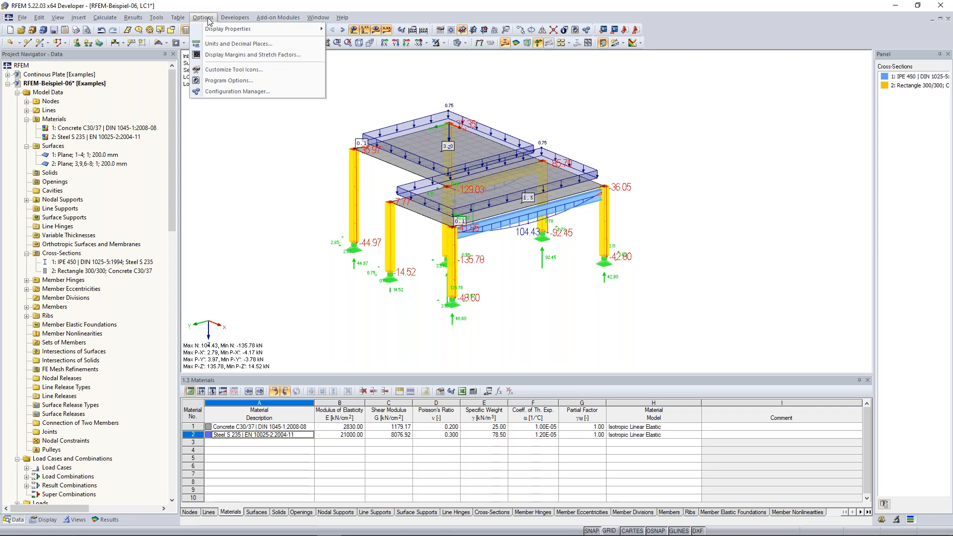
left_click(239, 43)
left_click_drag(411, 132, 380, 59)
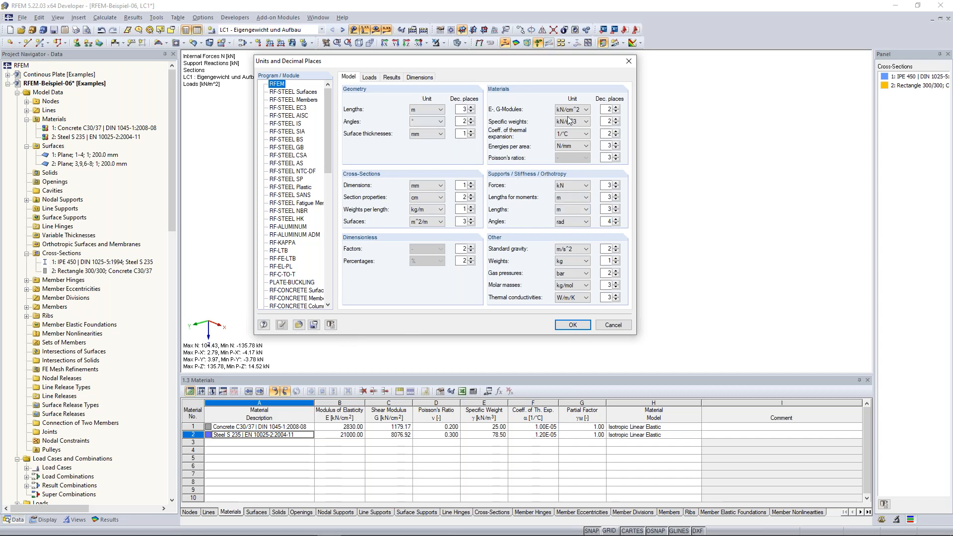
left_click(629, 61)
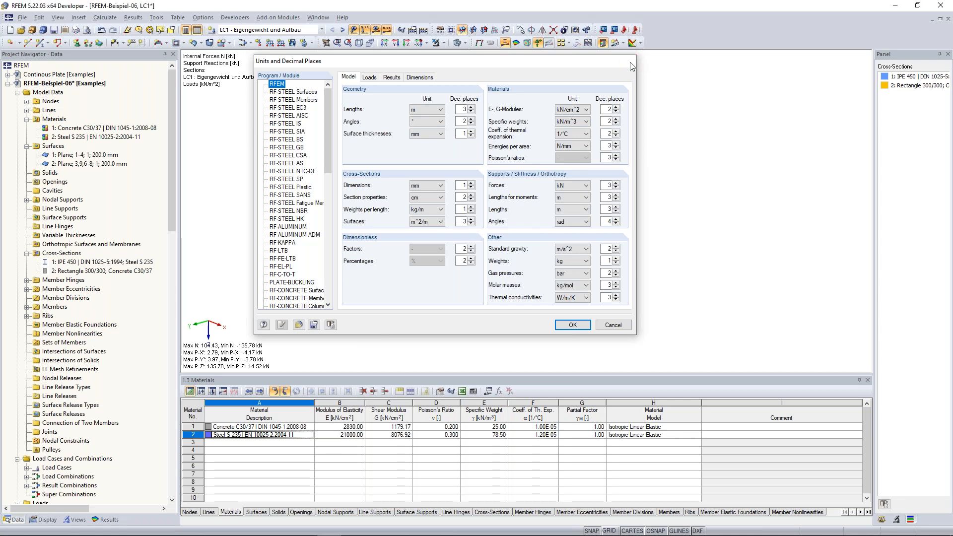
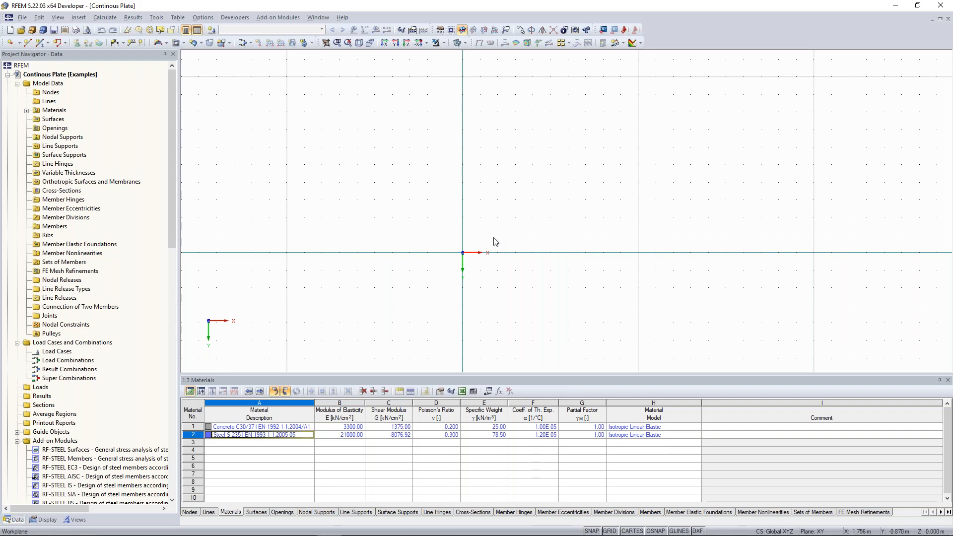
Start a new rectangular plane surface with standard stiffness and assign it material 1, Concrete C30/37.
mouse_move(311, 534)
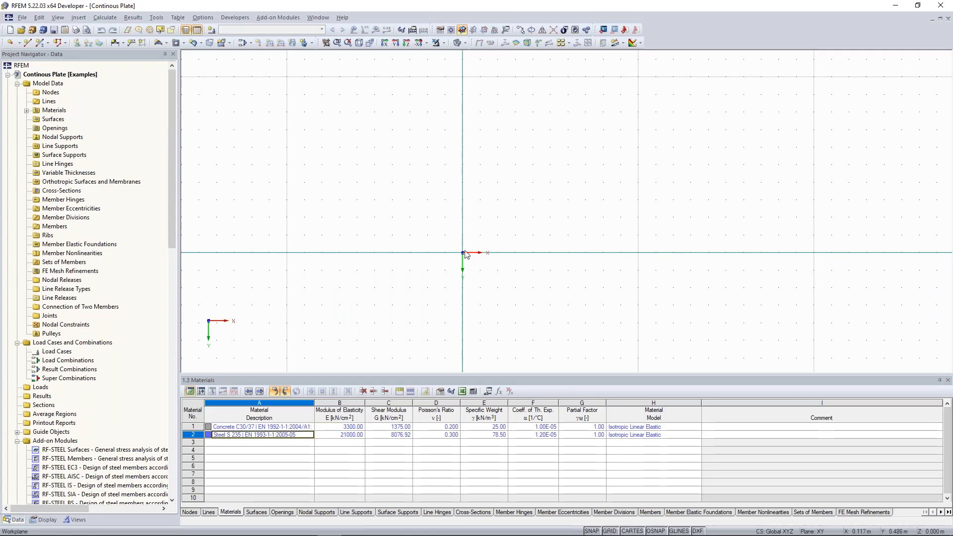
middle_click_drag(461, 230, 430, 214)
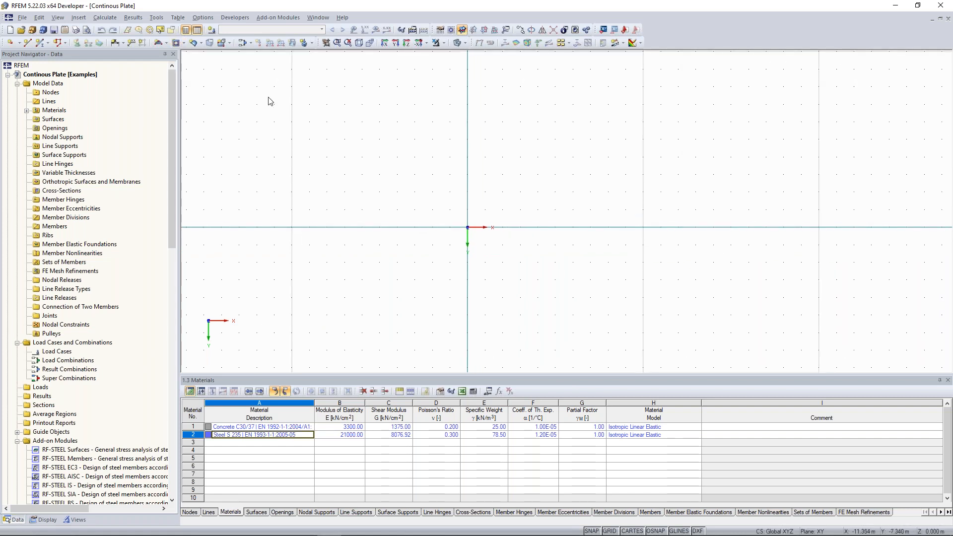
left_click(168, 46)
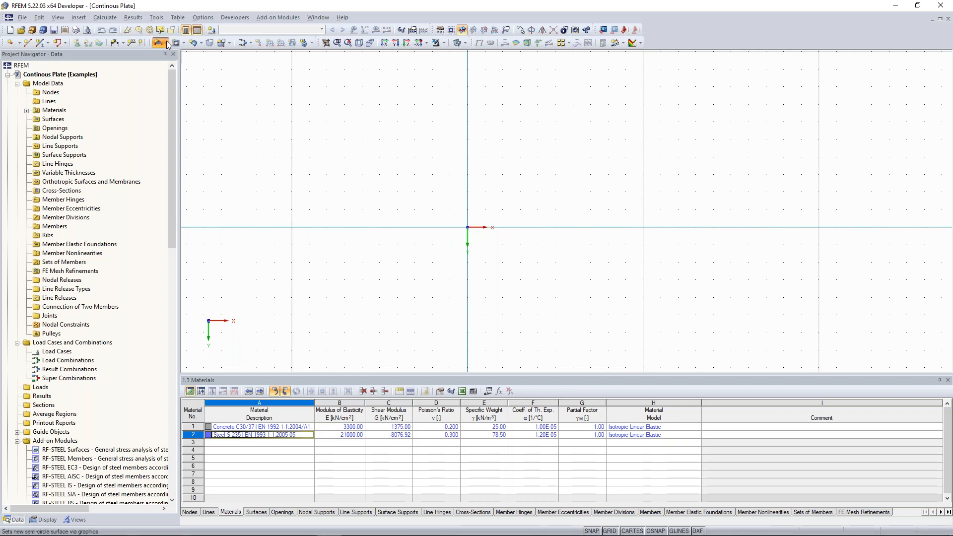
left_click(168, 45)
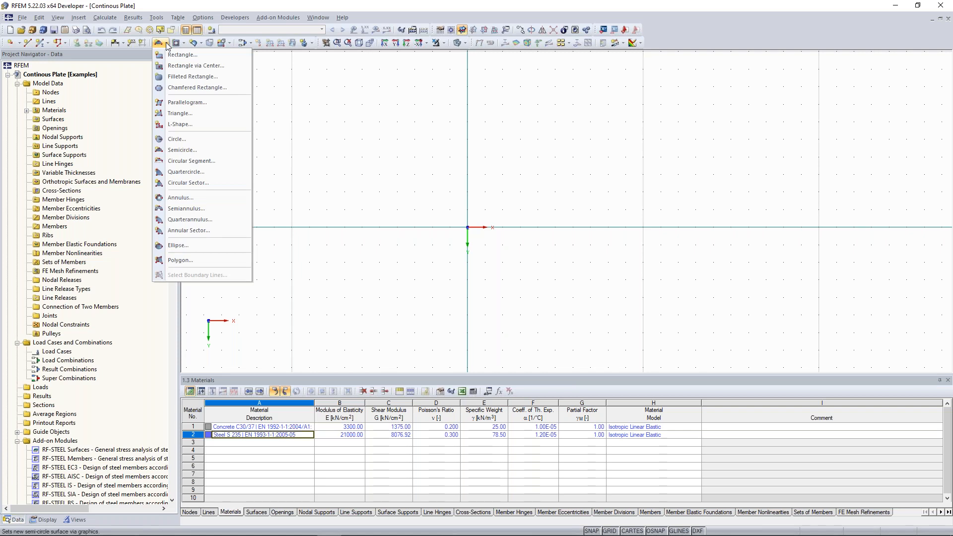
left_click(182, 55)
left_click_drag(449, 153, 238, 75)
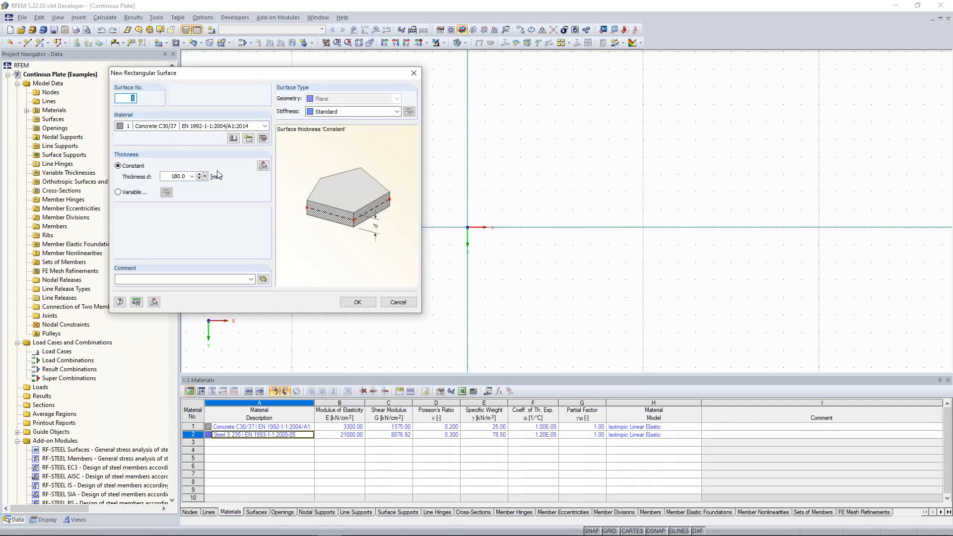
left_click(159, 126)
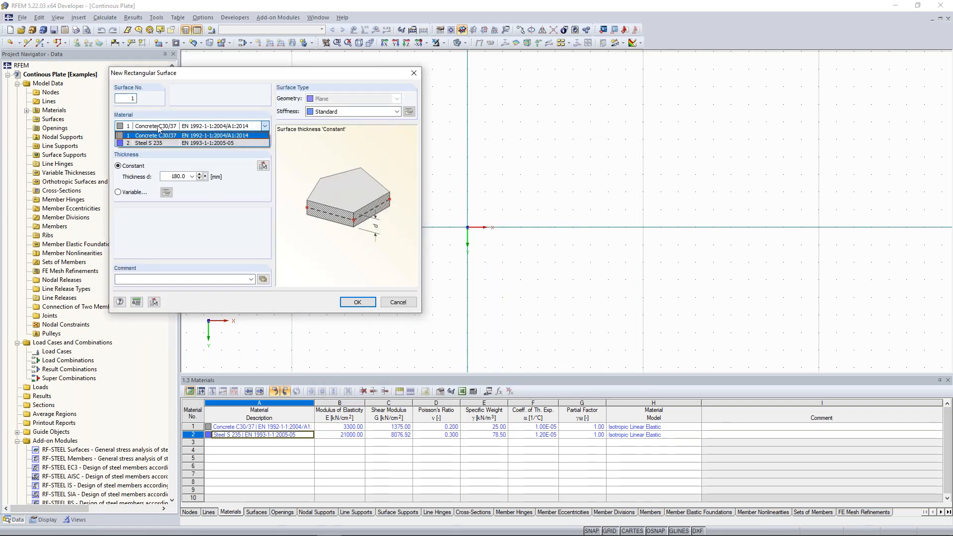
left_click(160, 129)
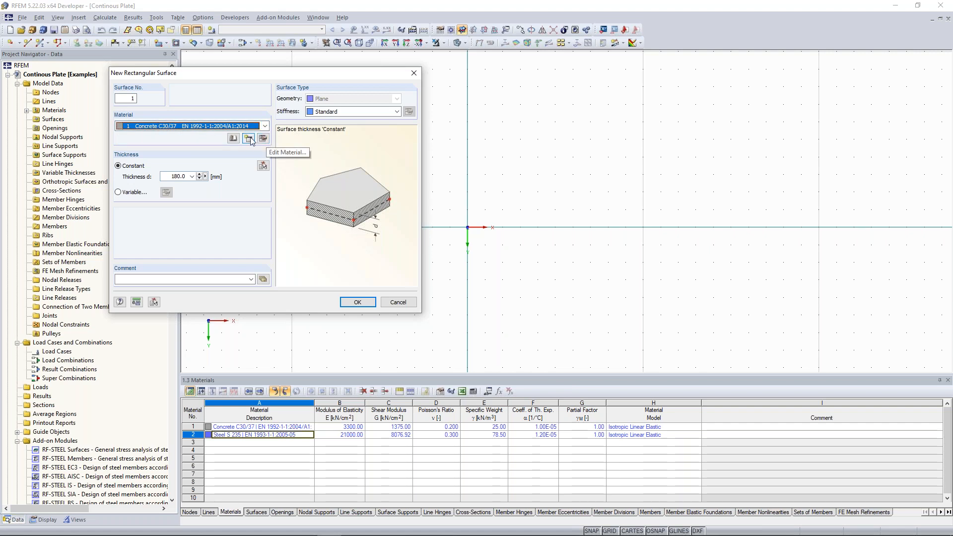
left_click(174, 127)
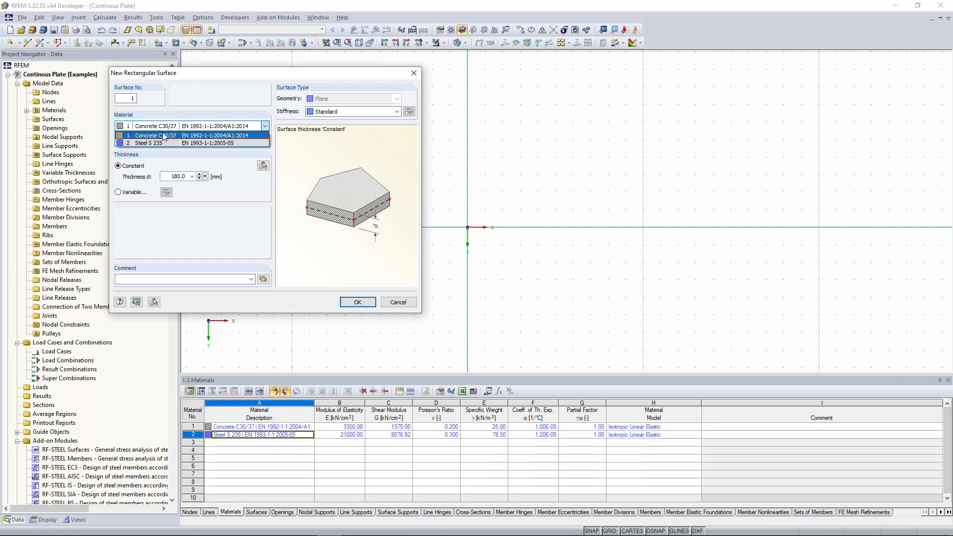
left_click(172, 134)
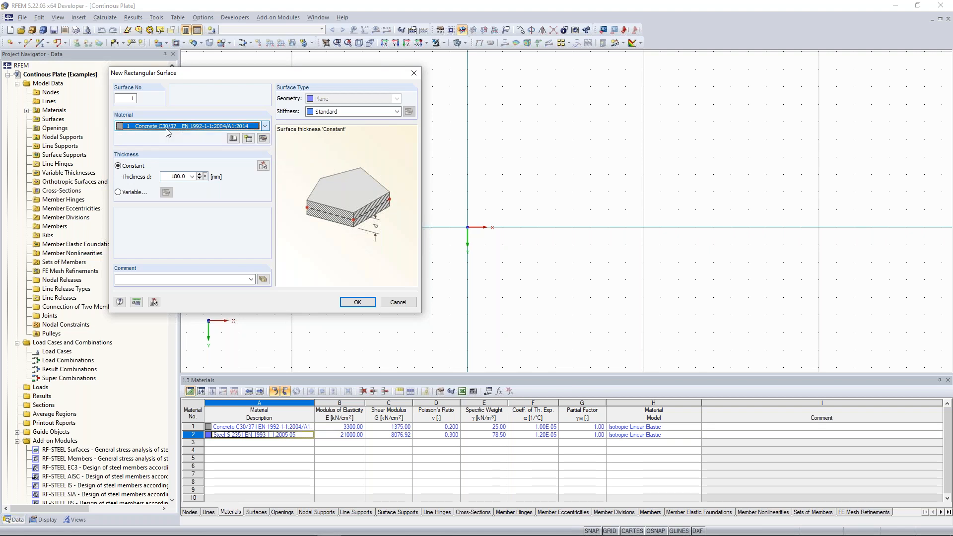
Open material 1 for editing and import Concrete C30/37 to EN 1992-1-1:2004/A1:2014 from the material library's Concrete group and category.
left_click(263, 139)
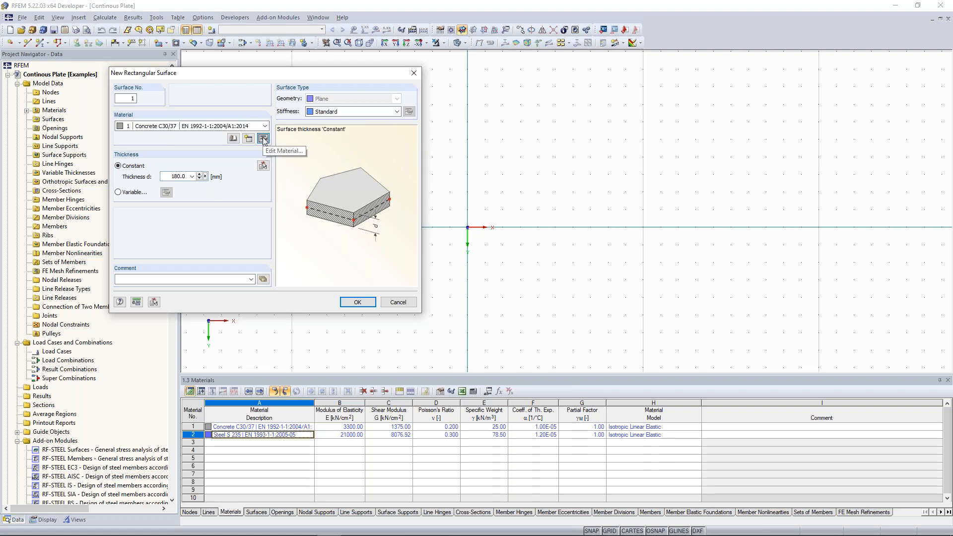
left_click_drag(318, 89, 650, 85)
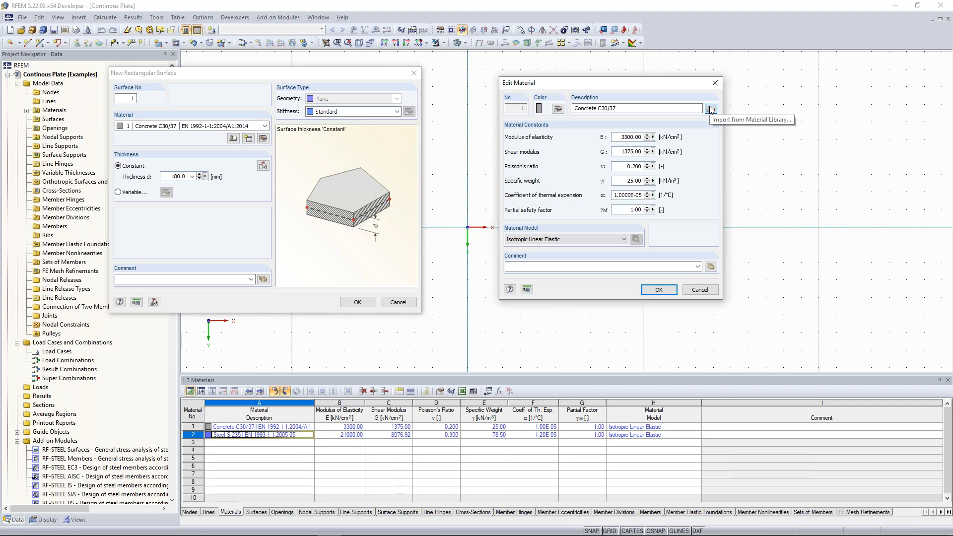
left_click(710, 110)
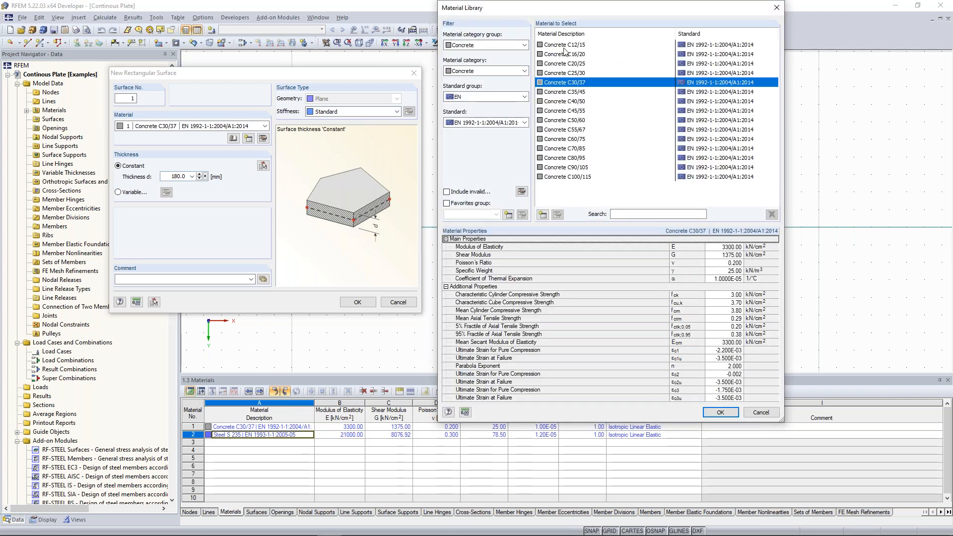
left_click(523, 45)
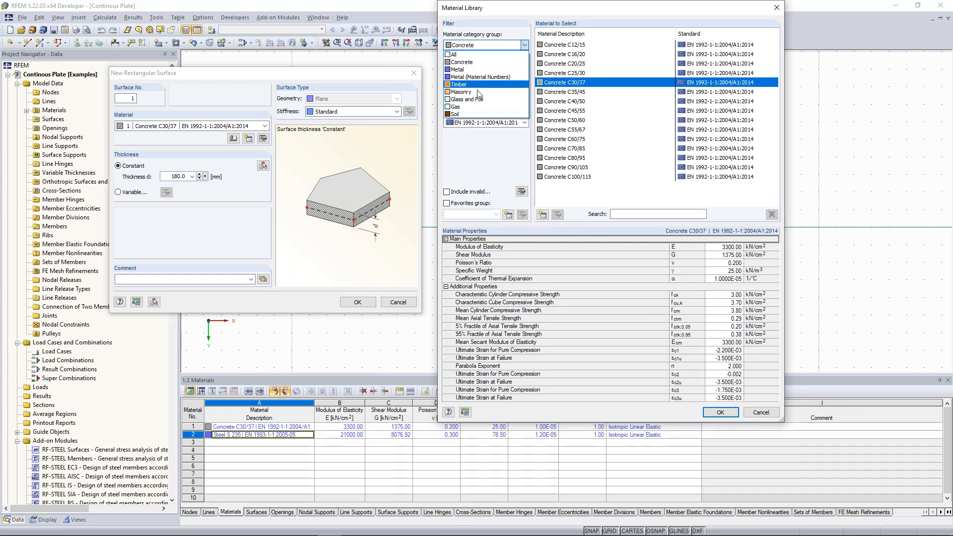
left_click(502, 62)
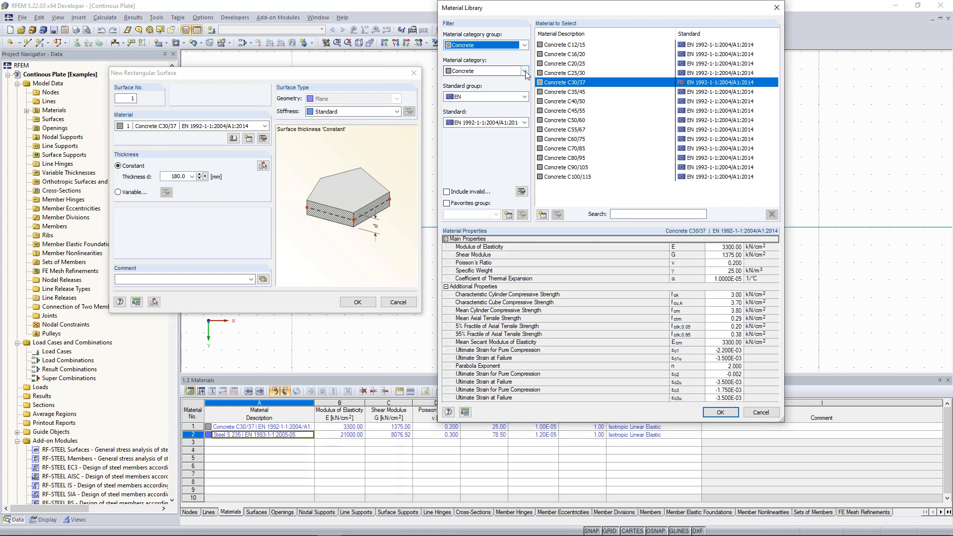
left_click(524, 71)
left_click(507, 89)
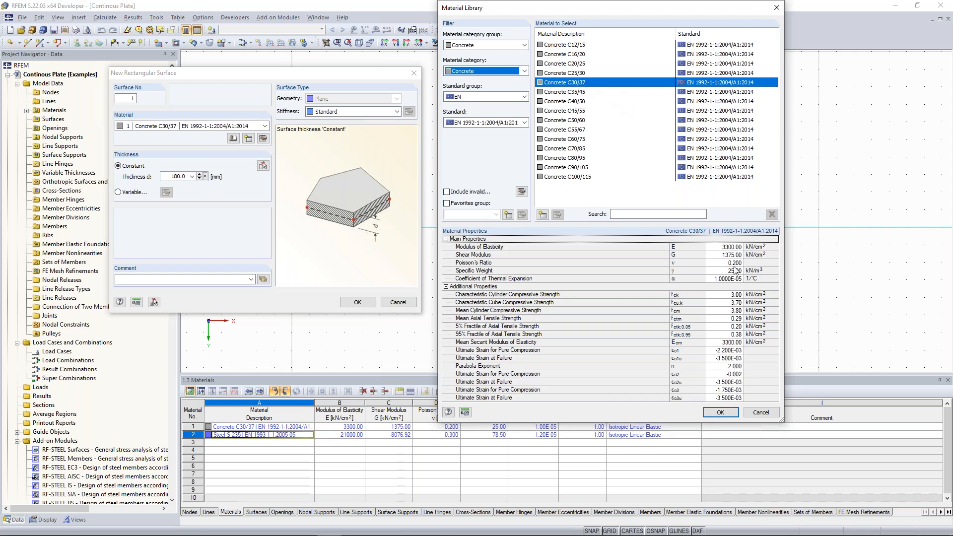
left_click(579, 281)
left_click(521, 296)
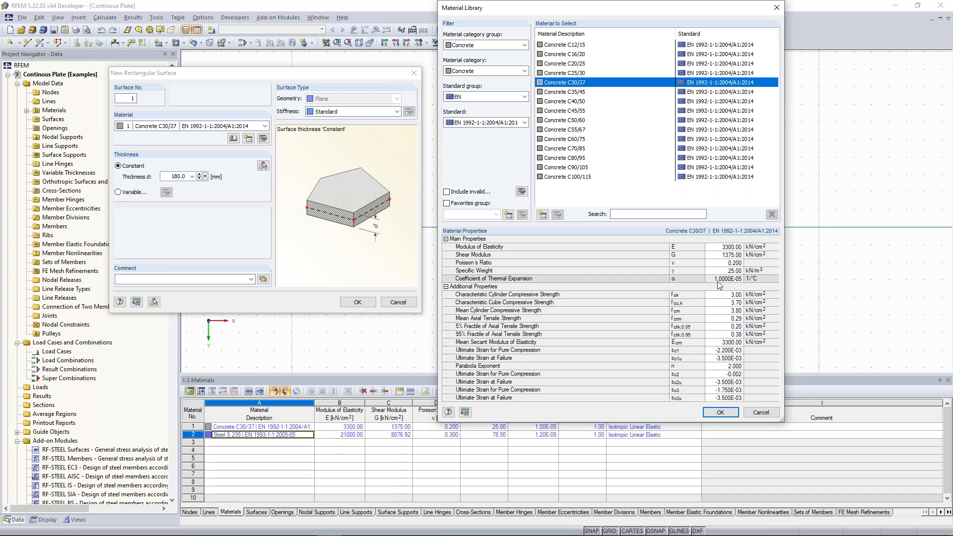
left_click(730, 412)
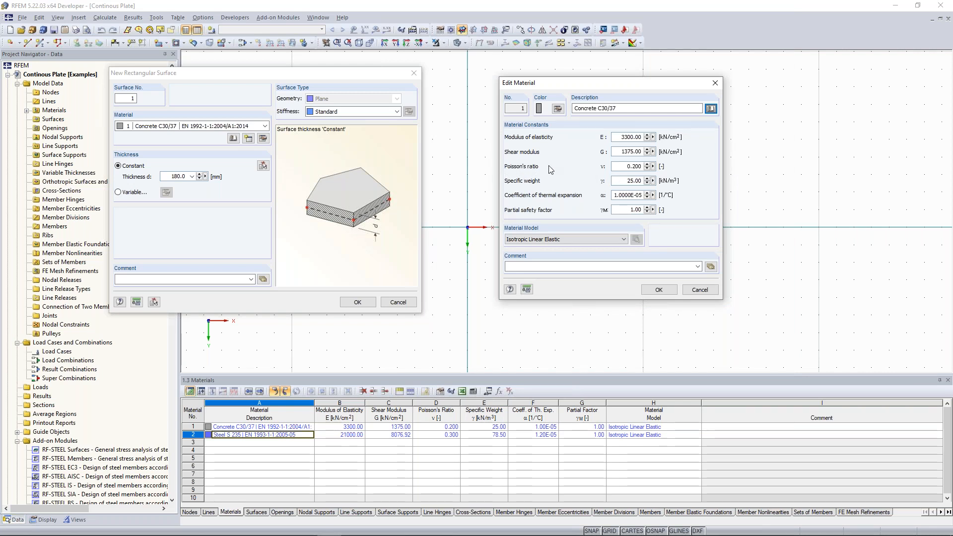
Set the Poisson's ratio of Concrete C30/37 to 0 and accept the material.
left_click(629, 167)
type("0")
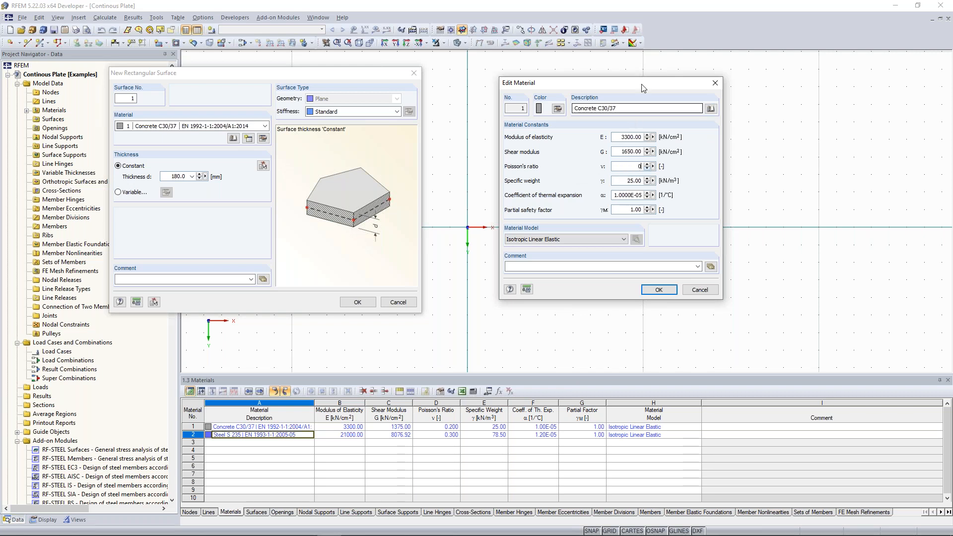
left_click_drag(621, 151, 640, 167)
left_click(619, 152)
double_click(626, 167)
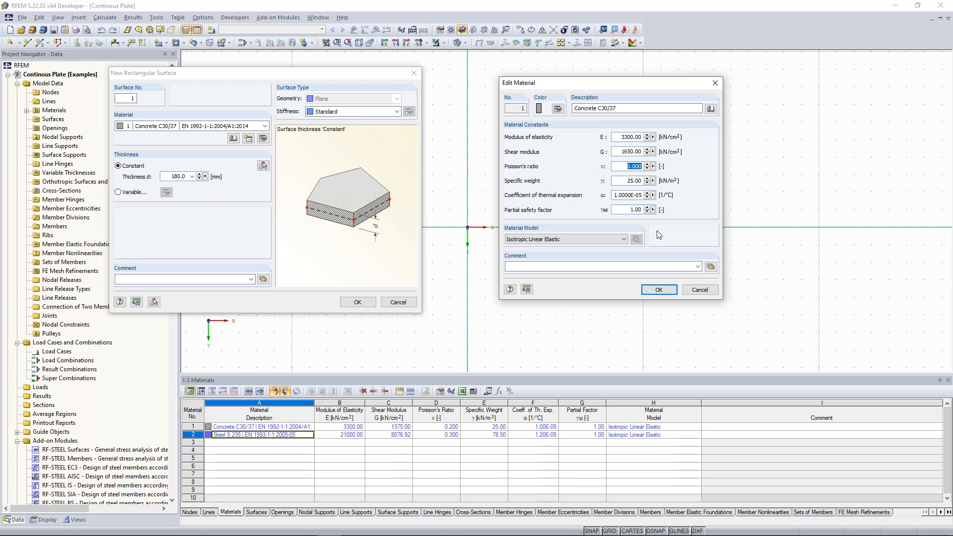
left_click(659, 289)
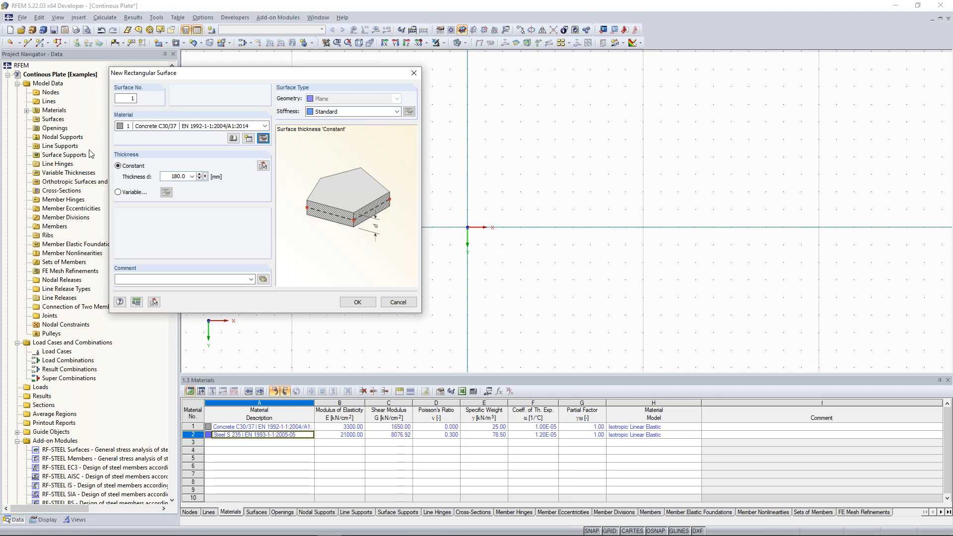
Set the surface's constant thickness to 300 mm and place the rectangle from the origin to X 10 m, Y -5 m.
left_click(165, 177)
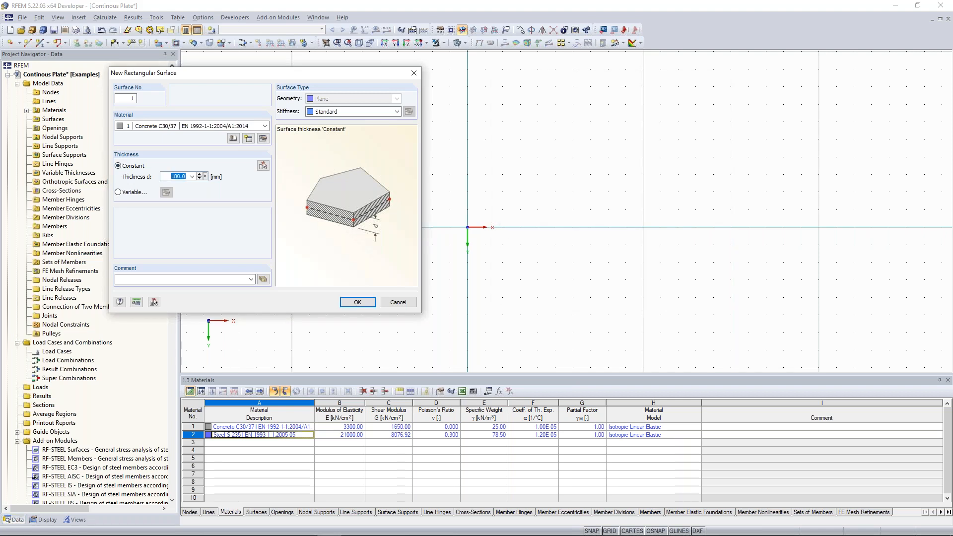
type("300")
left_click(358, 303)
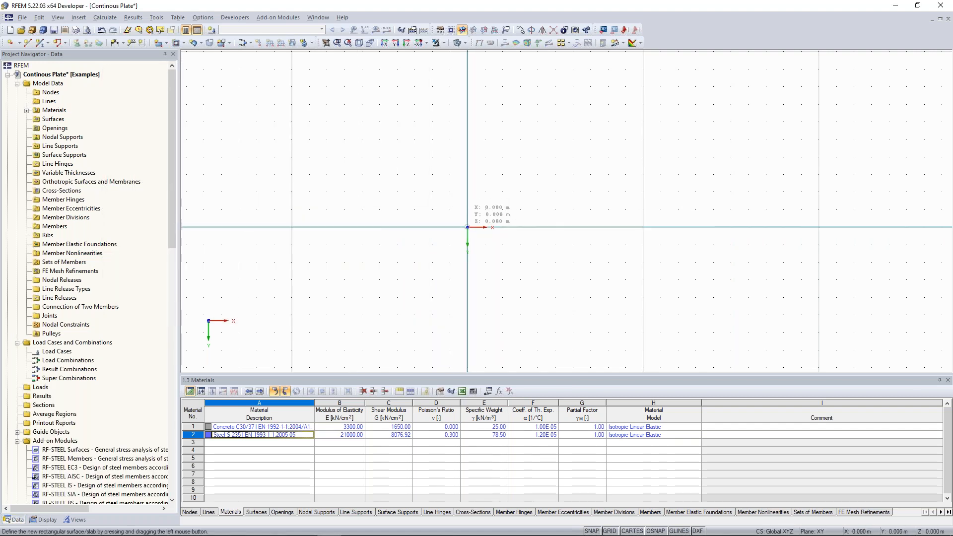
left_click(467, 228)
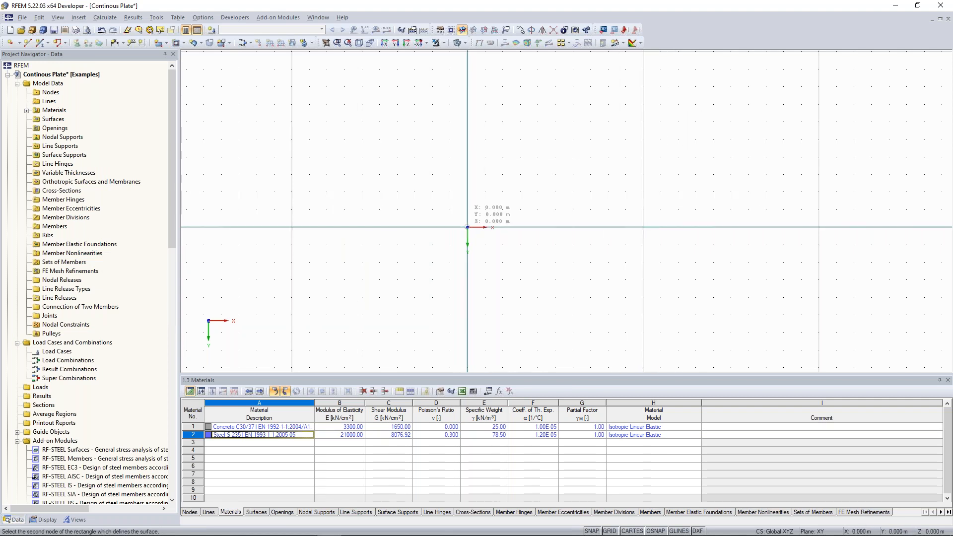
middle_click_drag(636, 217, 565, 244)
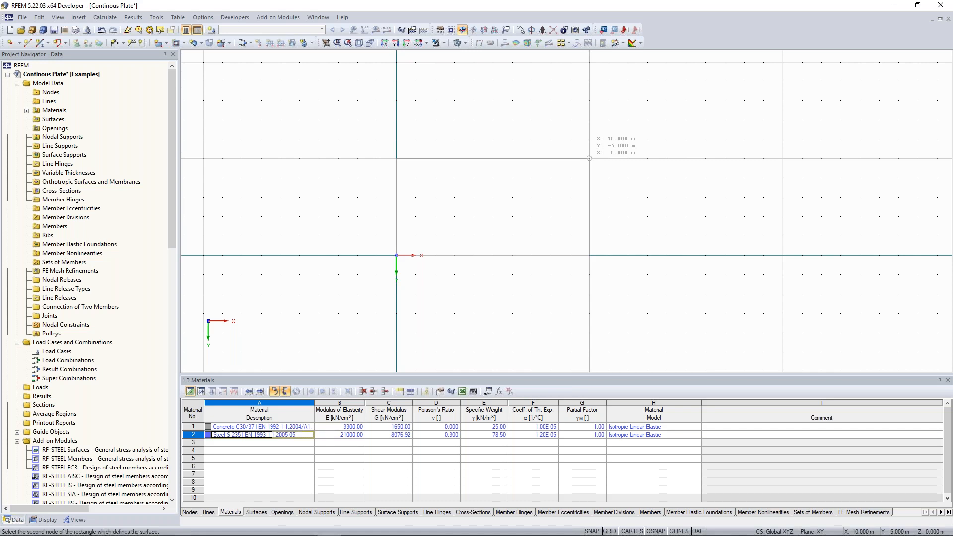
left_click(589, 159)
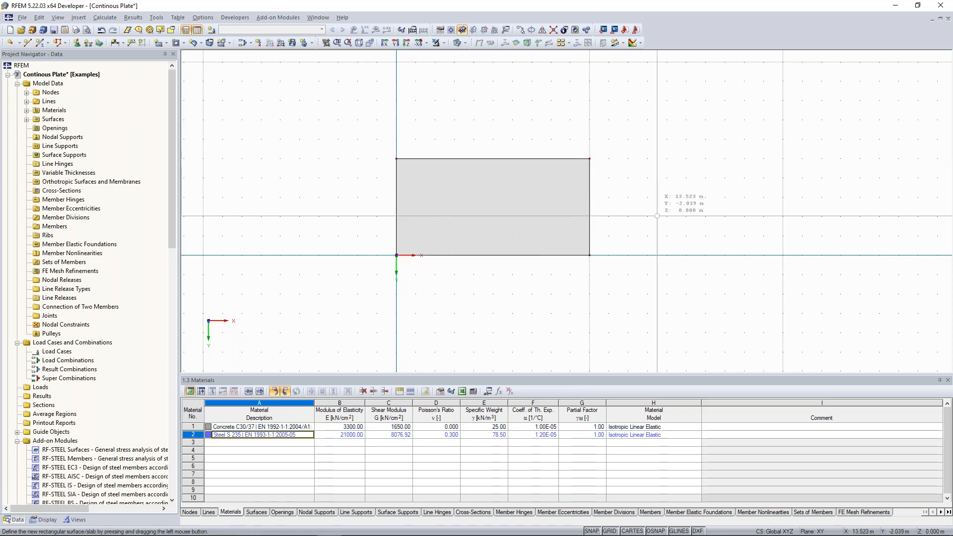
Add a second rectangular surface of the same type, spanning from X 0, Y -10 m to X 10 m, Y -15 m.
key("Escape")
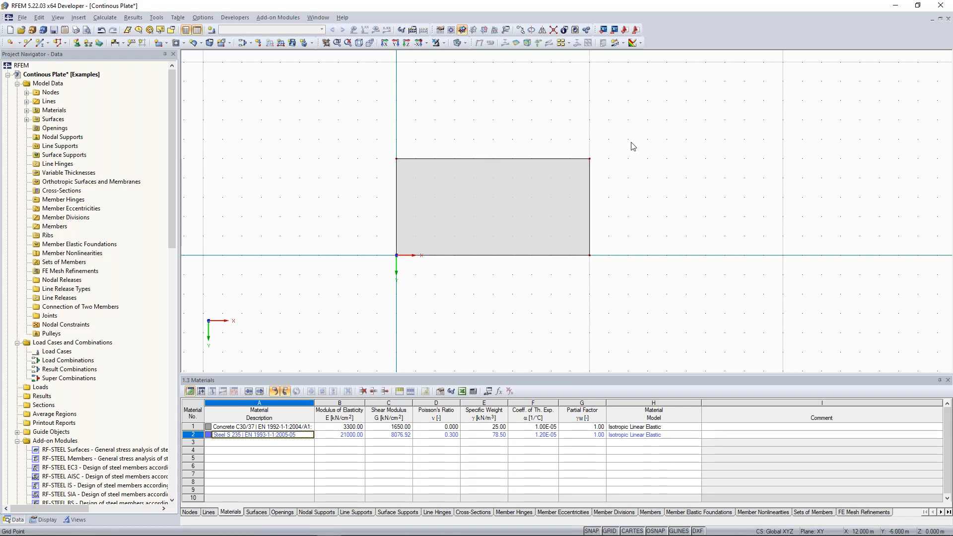
scroll(493, 162, "down", 1)
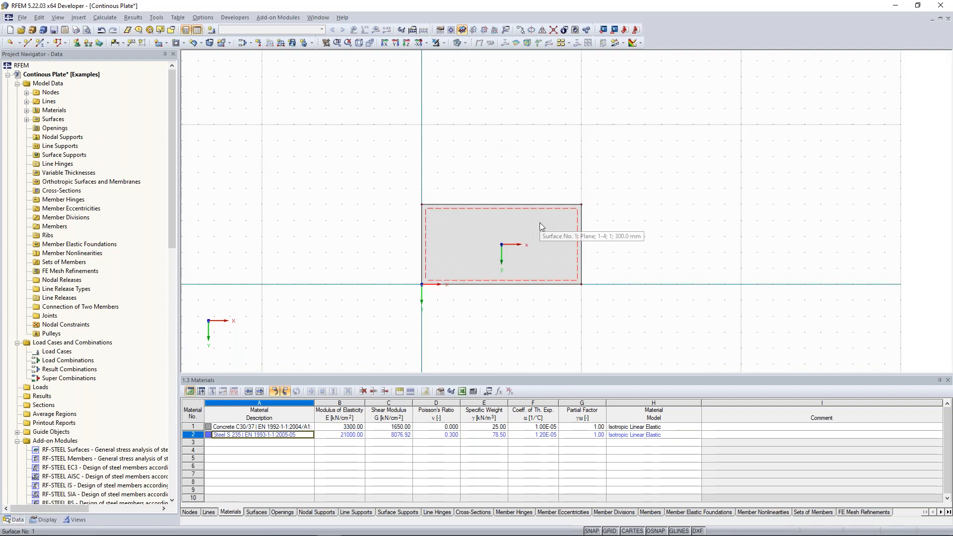
middle_click_drag(513, 153, 473, 162)
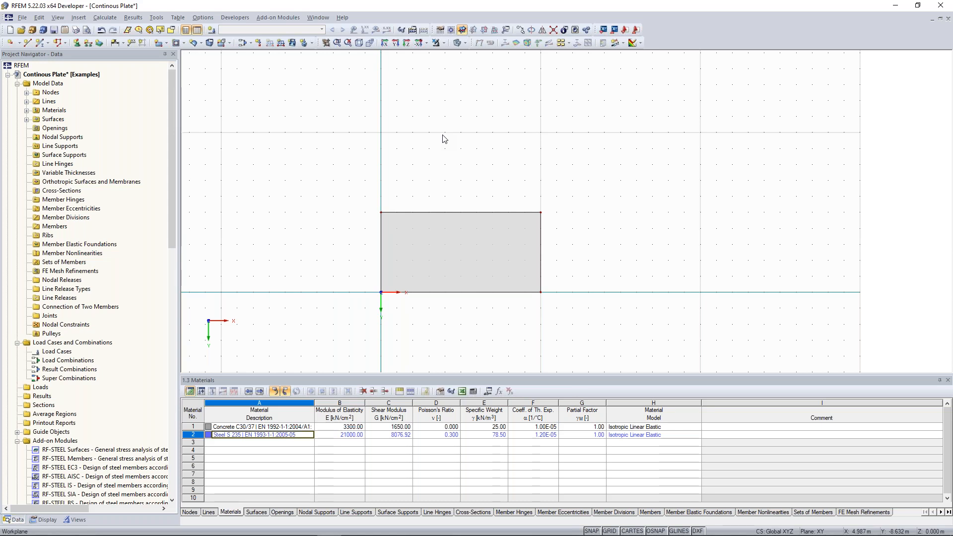
middle_click_drag(416, 187, 412, 236)
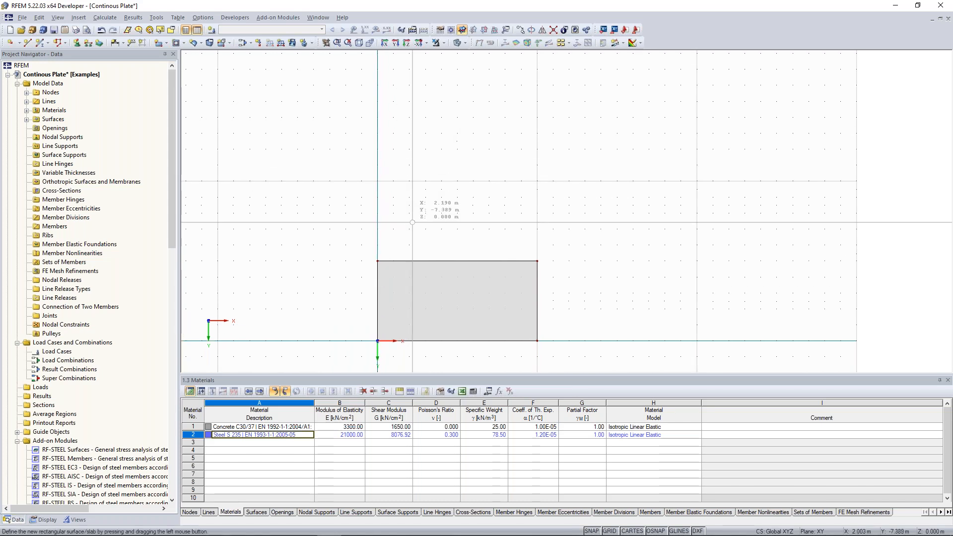
left_click(377, 261)
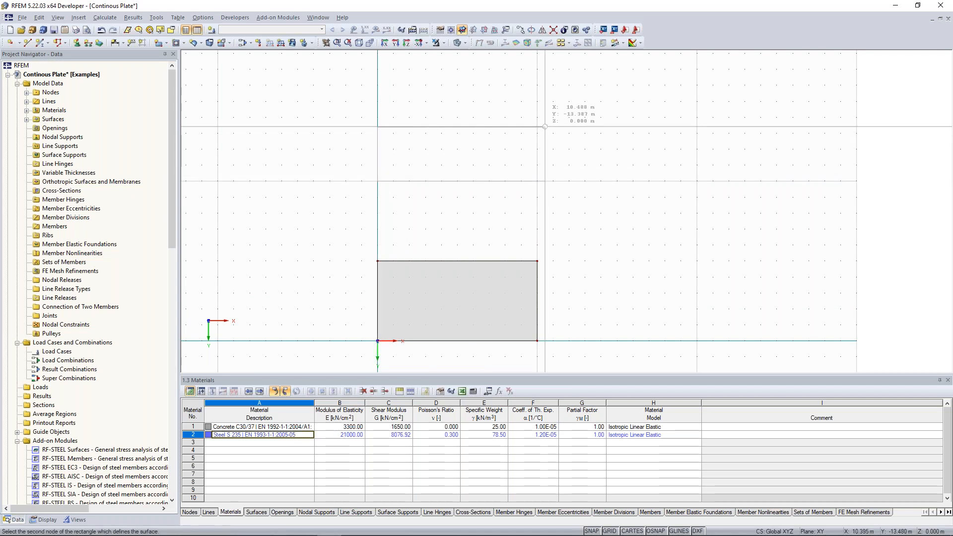
left_click(537, 101)
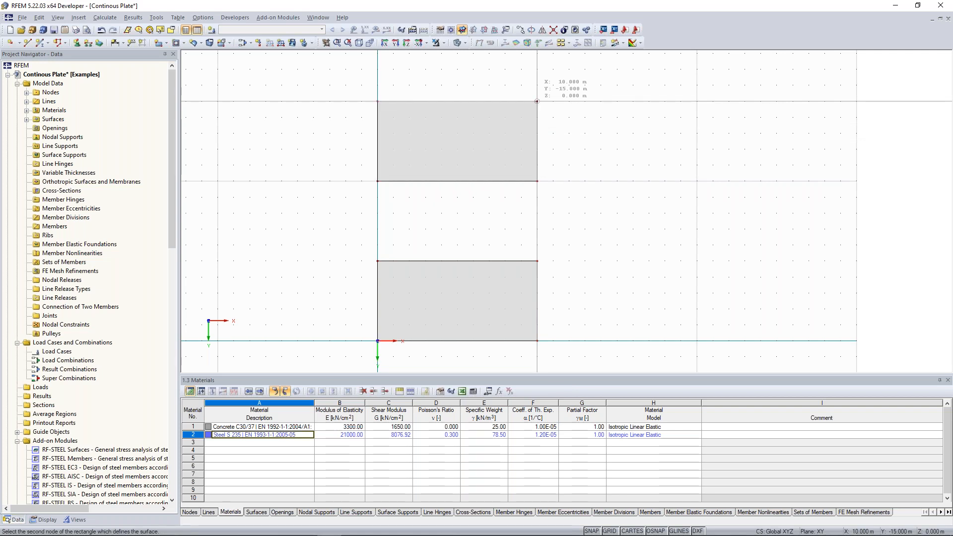
key("Escape")
scroll(599, 169, "down", 1)
middle_click_drag(570, 101, 589, 170)
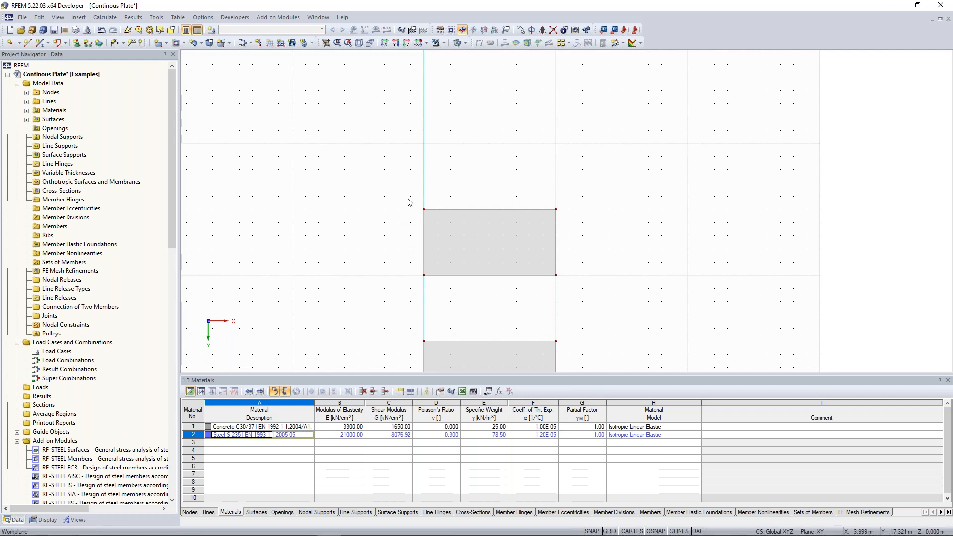
Select the second surface with its lines and nodes and set up a Move/Copy operation with 1 copy.
scroll(400, 198, "up", 2)
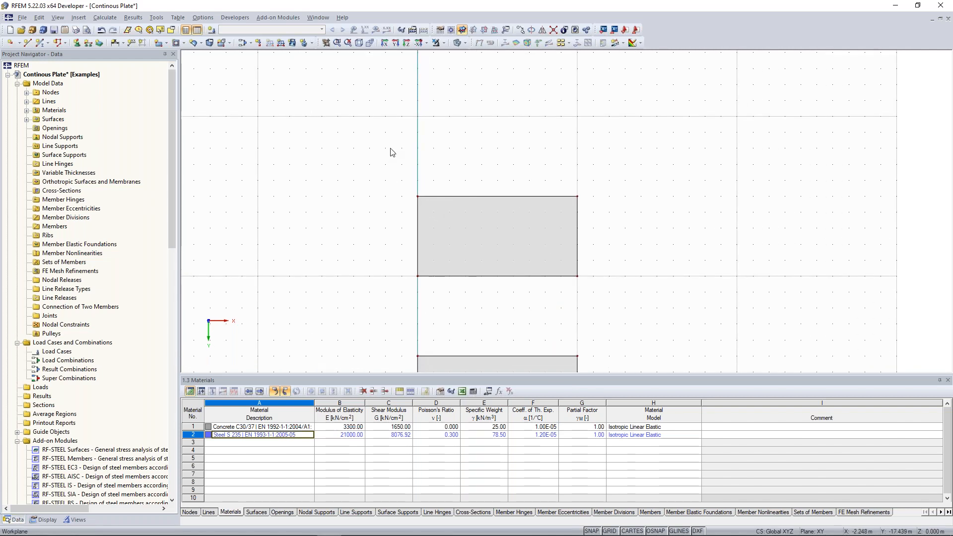
middle_click_drag(376, 174, 362, 139)
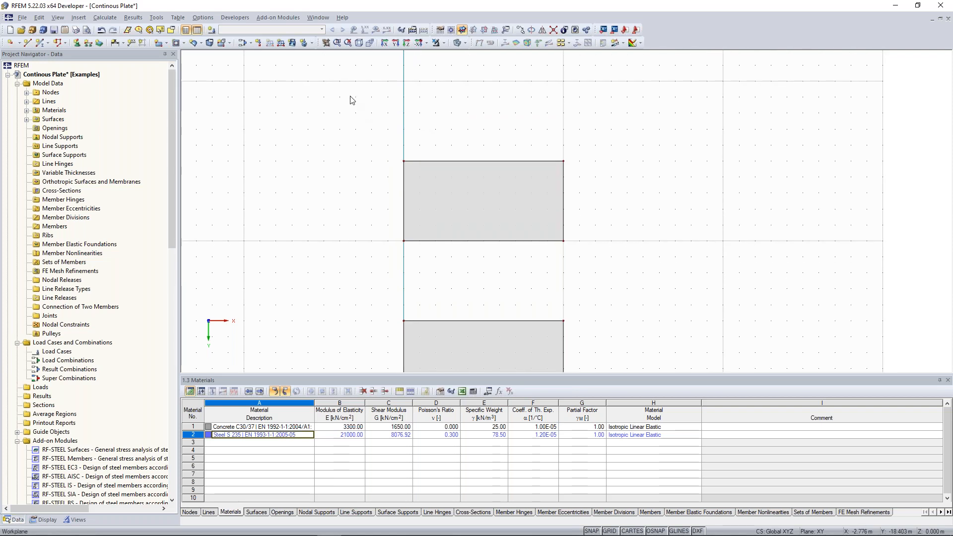
left_click_drag(350, 100, 650, 290)
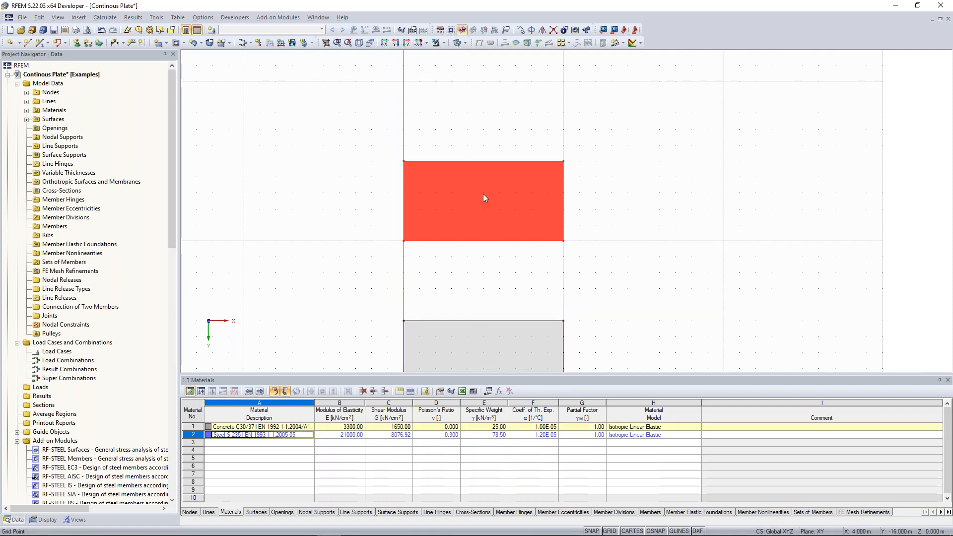
middle_click_drag(482, 176, 484, 185)
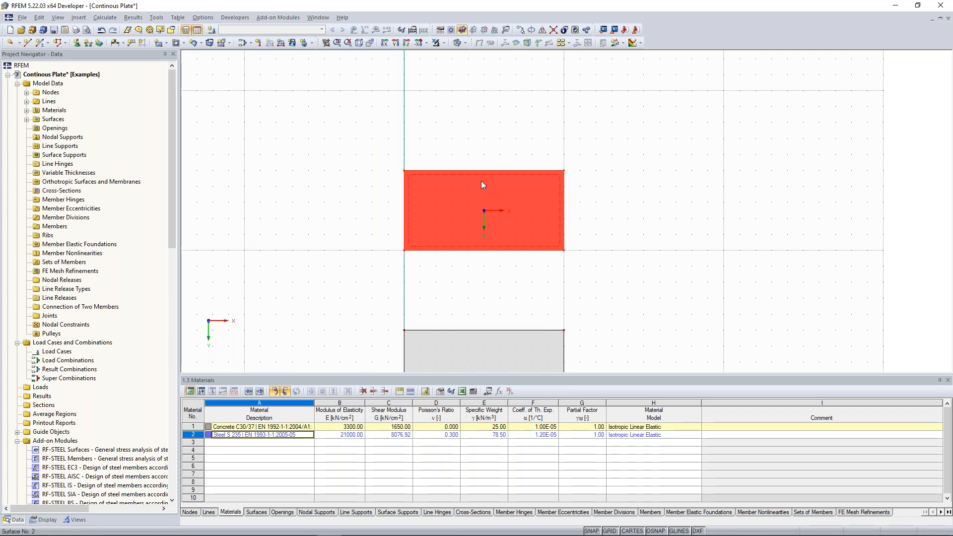
right_click(481, 182)
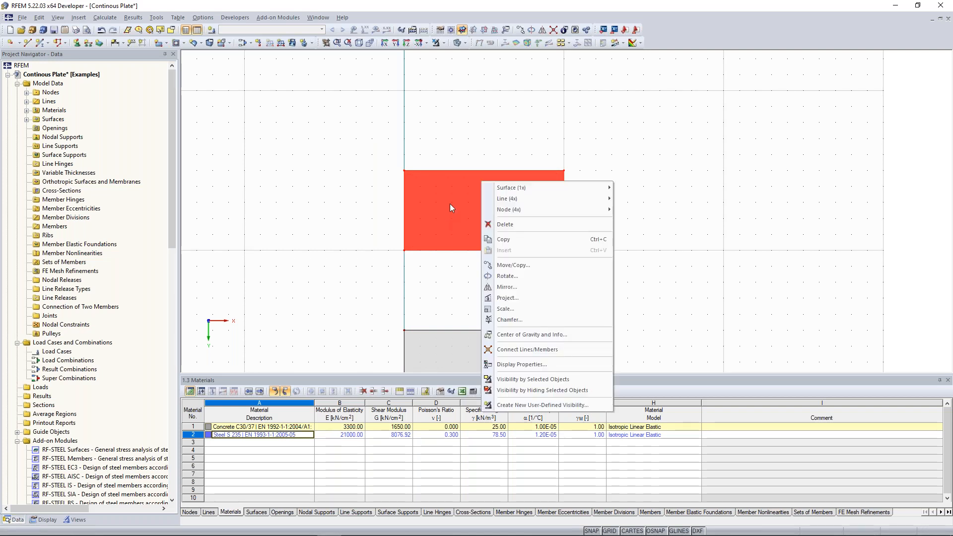
left_click(553, 267)
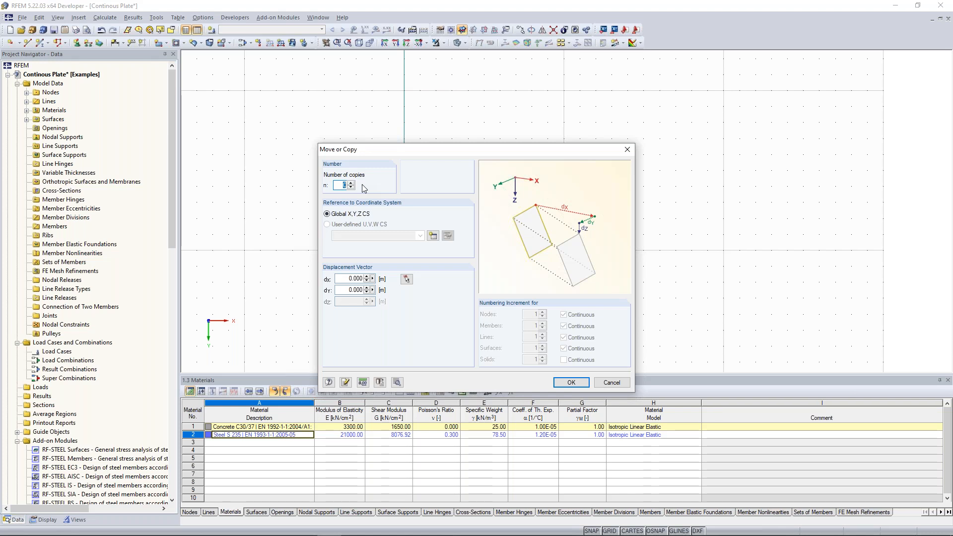
type("1")
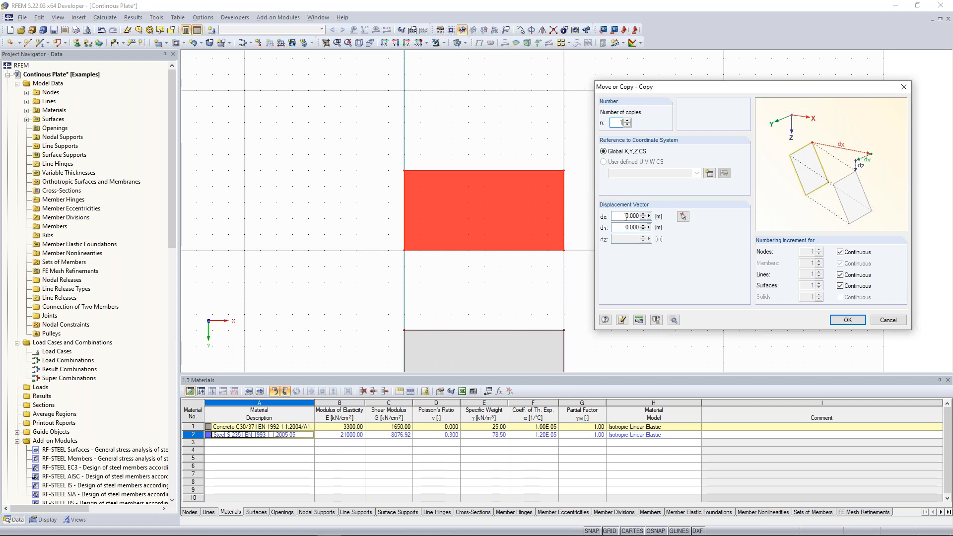
Pick a displacement of dX 0, dY -10 m from the surface's corner at Y -10 m, create the copy and clear the selection.
double_click(620, 229)
left_click(618, 214)
left_click(683, 217)
left_click(404, 250)
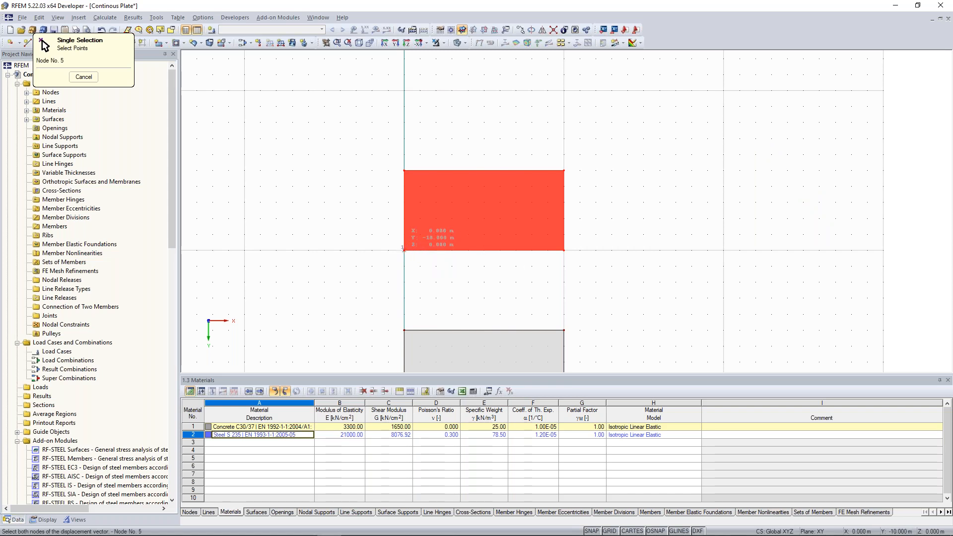
left_click(404, 89)
double_click(624, 228)
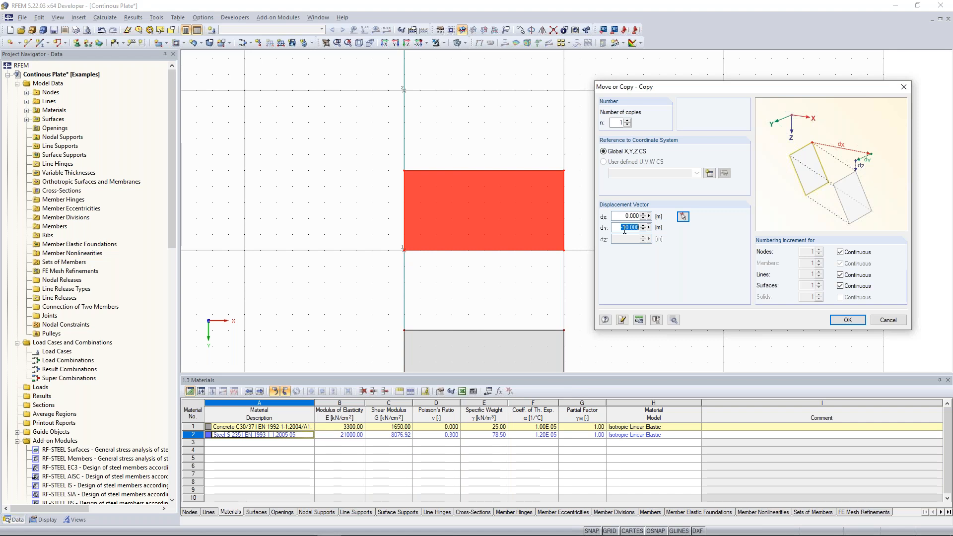
left_click(624, 229)
left_click(847, 322)
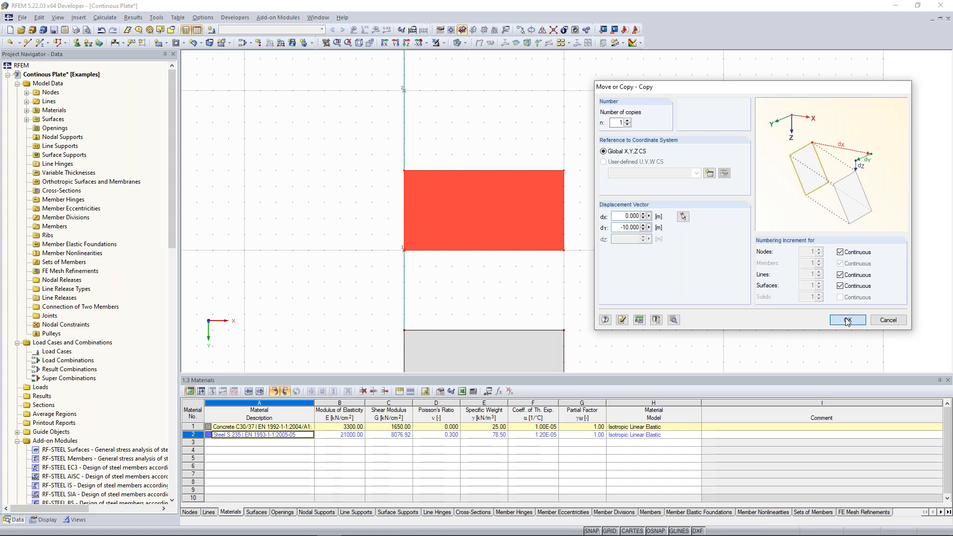
scroll(681, 200, "down", 7)
middle_click_drag(680, 202, 664, 196)
scroll(664, 196, "up", 2)
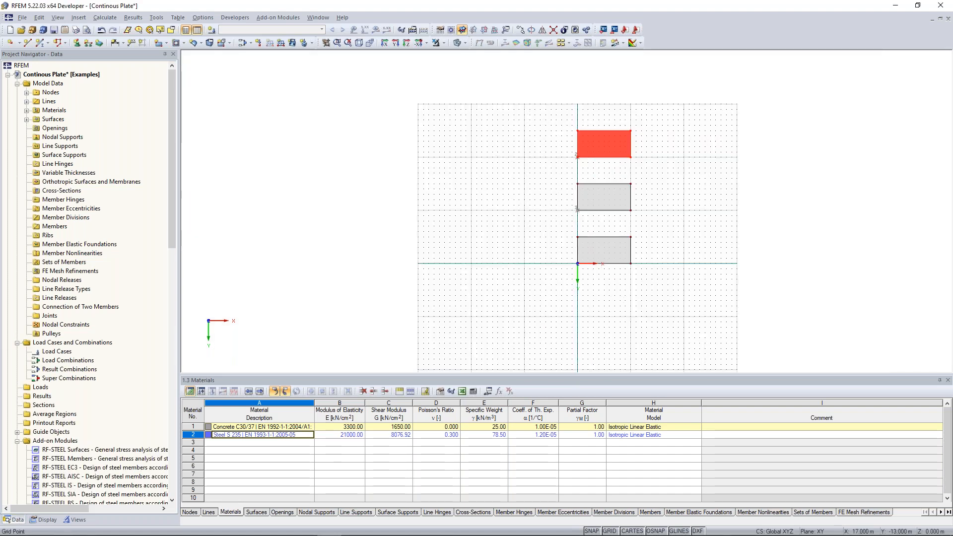
scroll(664, 196, "up", 2)
left_click(665, 196)
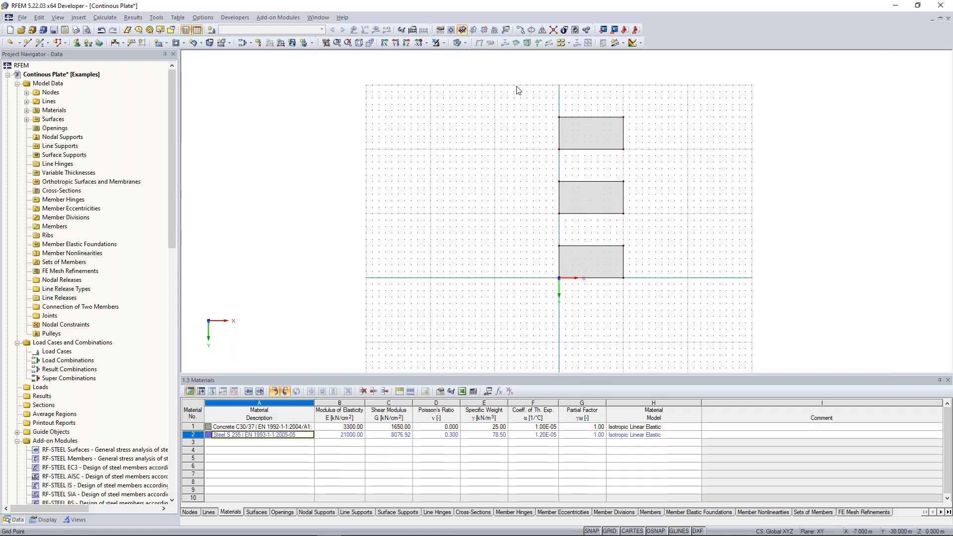
left_click_drag(515, 85, 674, 304)
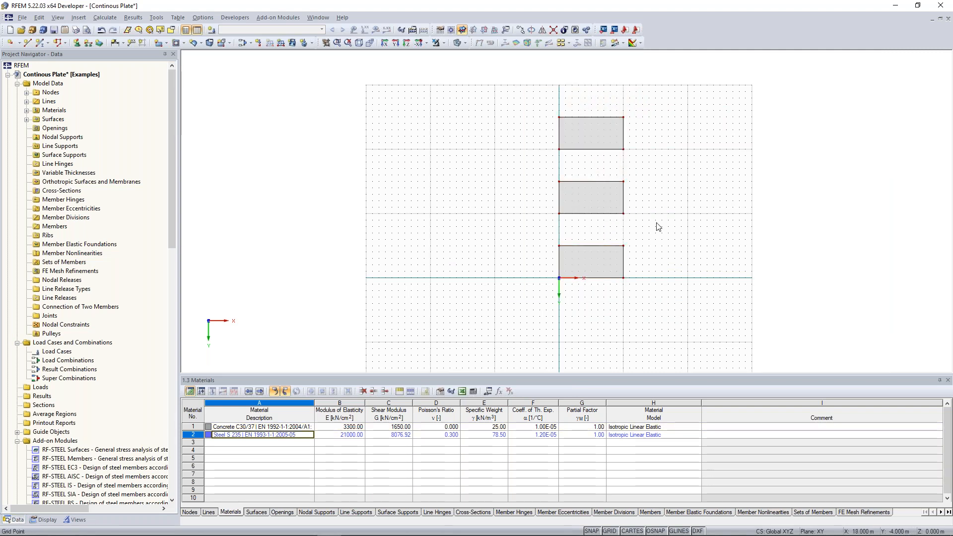
scroll(598, 171, "up", 1)
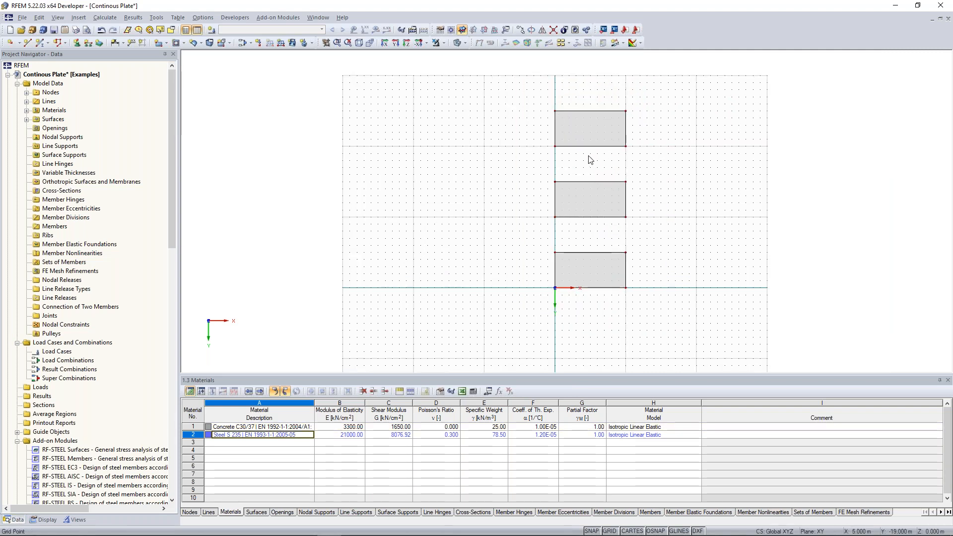
middle_click_drag(589, 159, 579, 160)
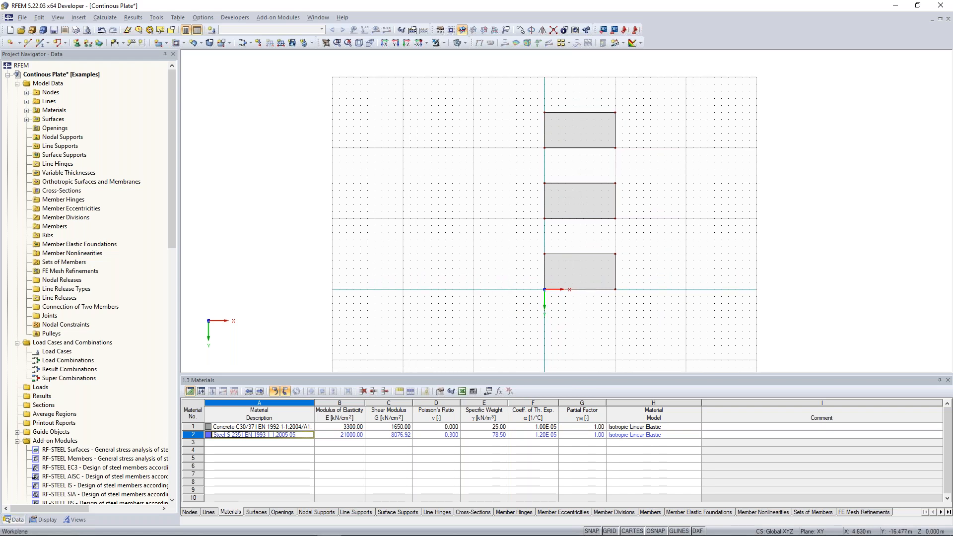
middle_click_drag(531, 110, 515, 92)
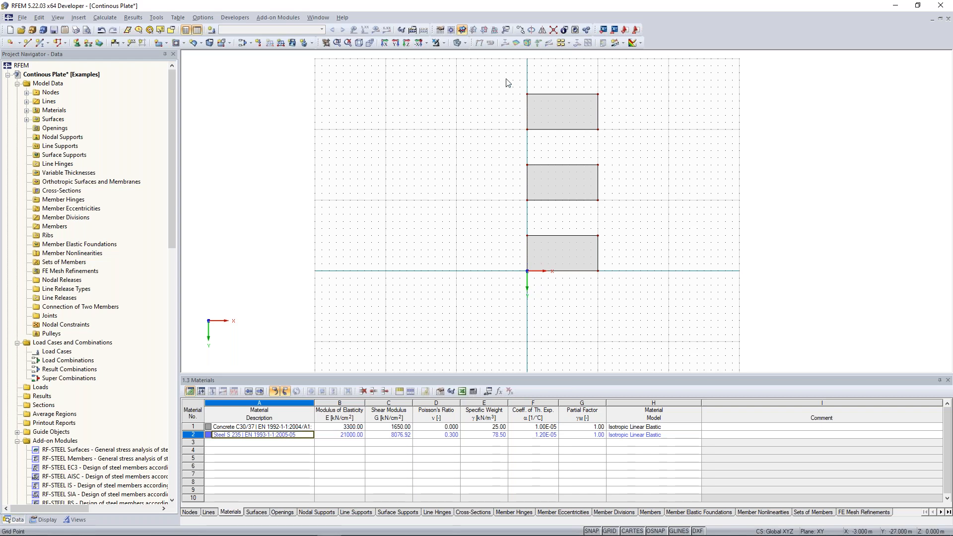
left_click_drag(506, 83, 637, 309)
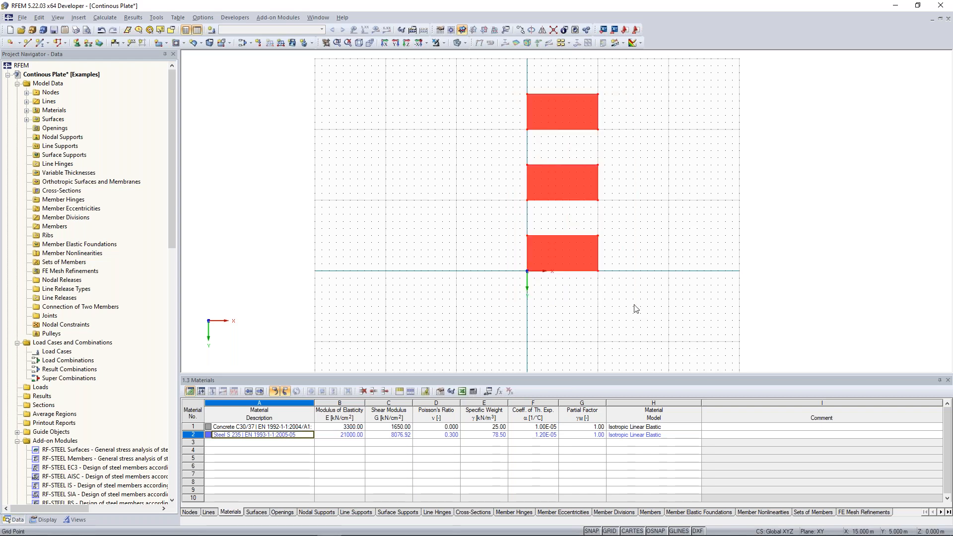
left_click(657, 239)
Select all three surfaces and move them together 10 m in the positive Y direction, putting the middle surface's corner on the origin.
left_click_drag(496, 73, 631, 311)
middle_click_drag(640, 214, 640, 153)
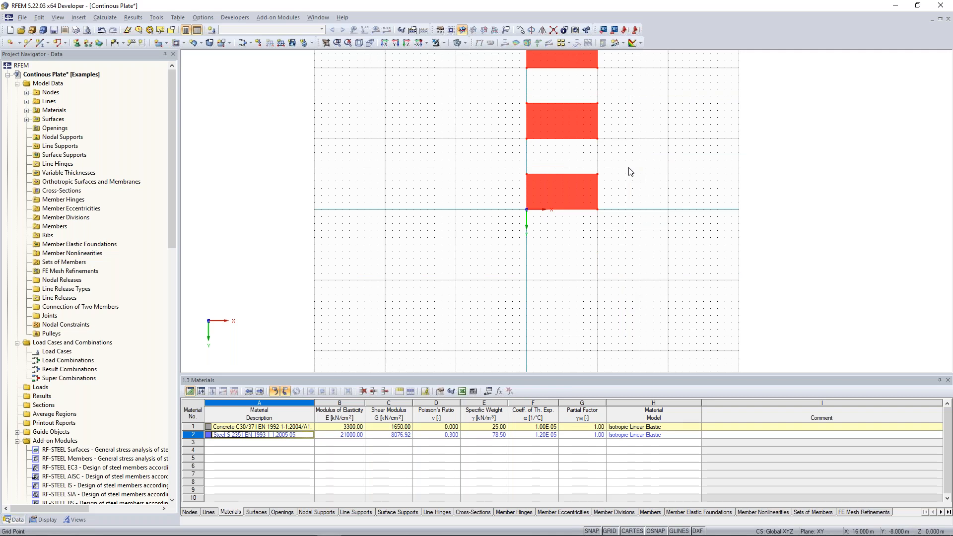
left_click_drag(506, 170, 491, 252)
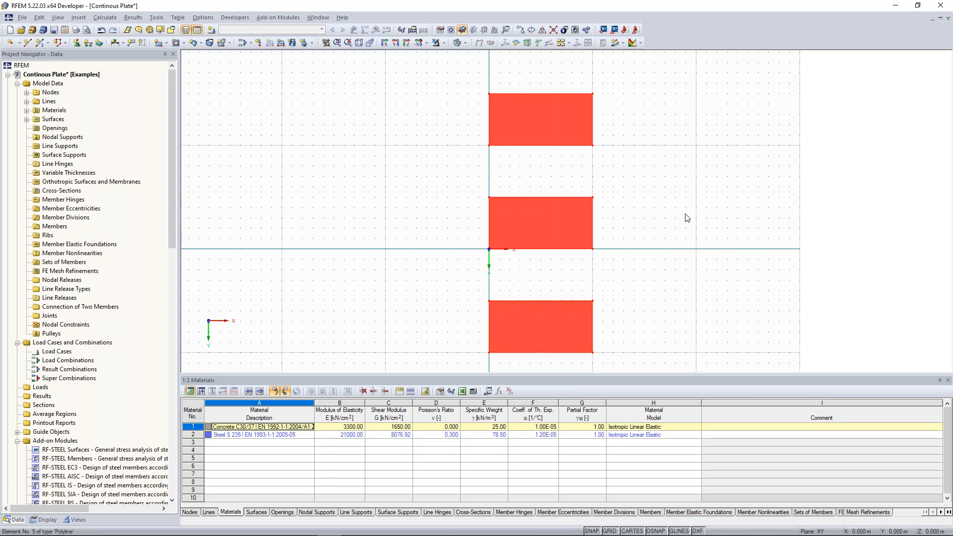
left_click(679, 187)
Start a new beam member and begin creating a solid rectangular concrete cross-section for the member start.
scroll(679, 187, "down", 3)
middle_click_drag(664, 192, 612, 173)
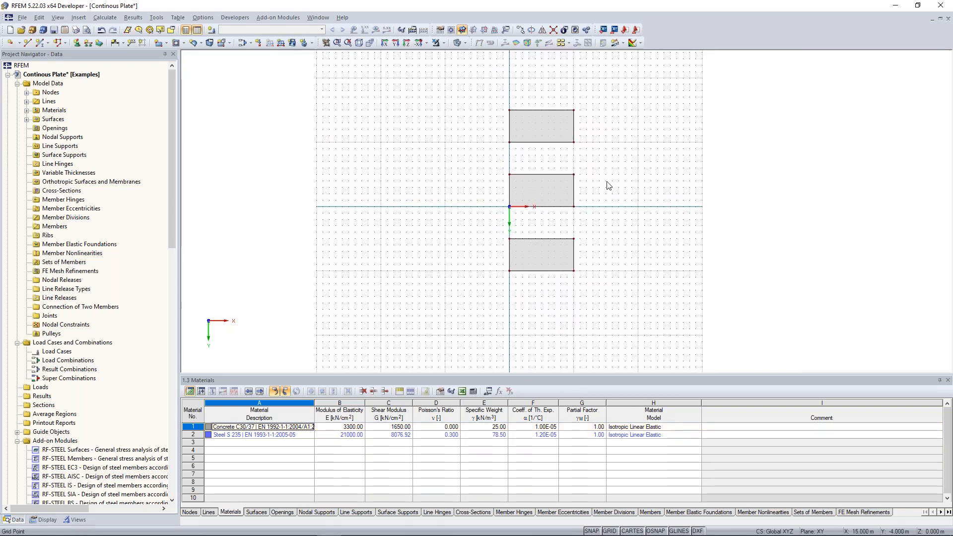
middle_click_drag(626, 125, 597, 148)
scroll(550, 114, "up", 2)
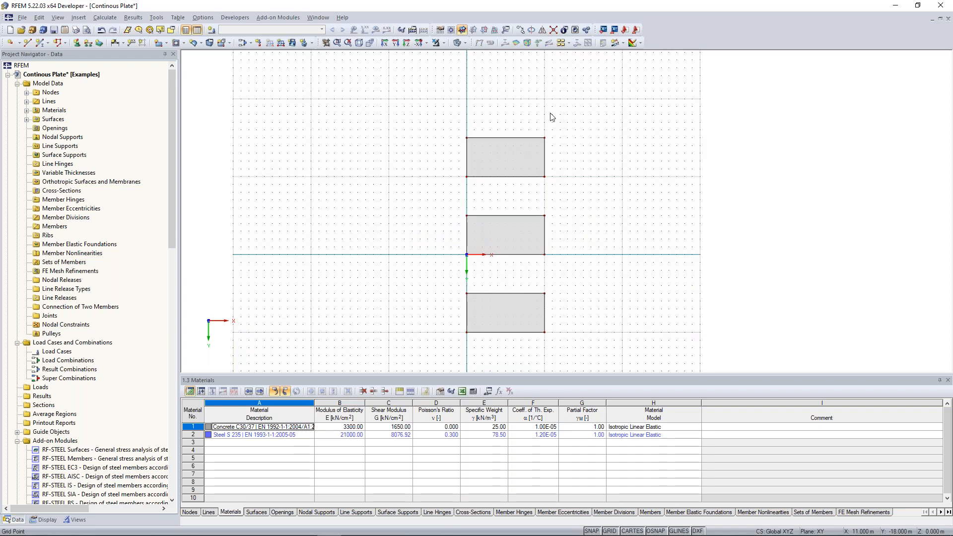
scroll(437, 148, "up", 3)
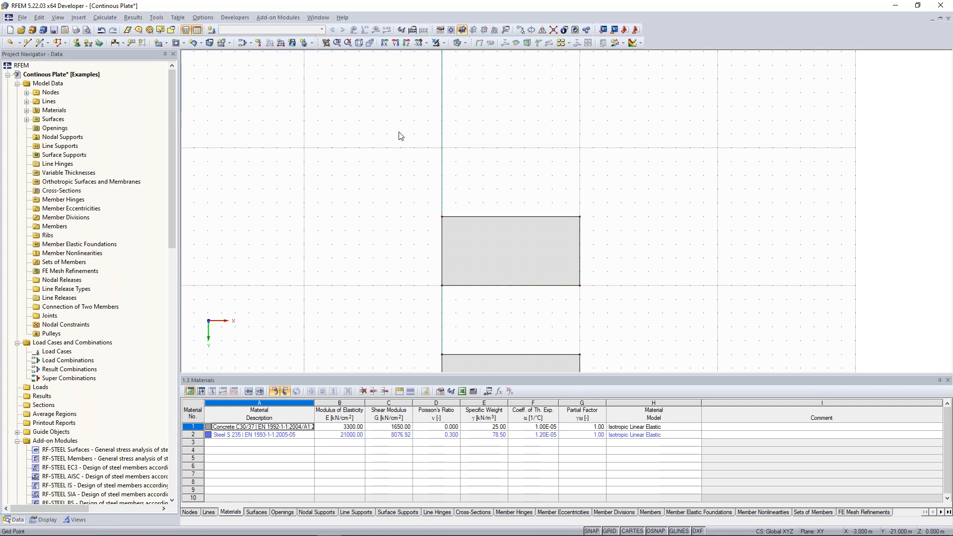
left_click(40, 42)
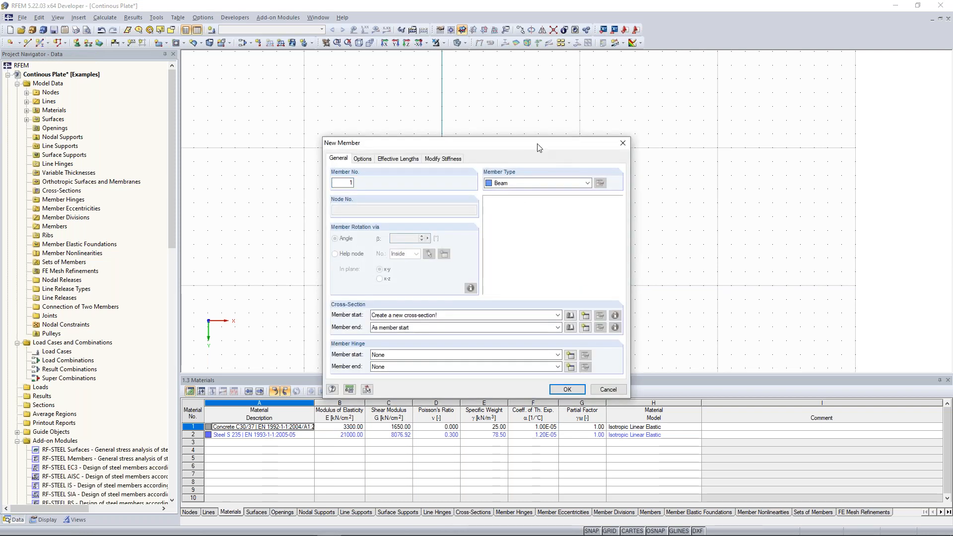
left_click_drag(402, 124, 281, 54)
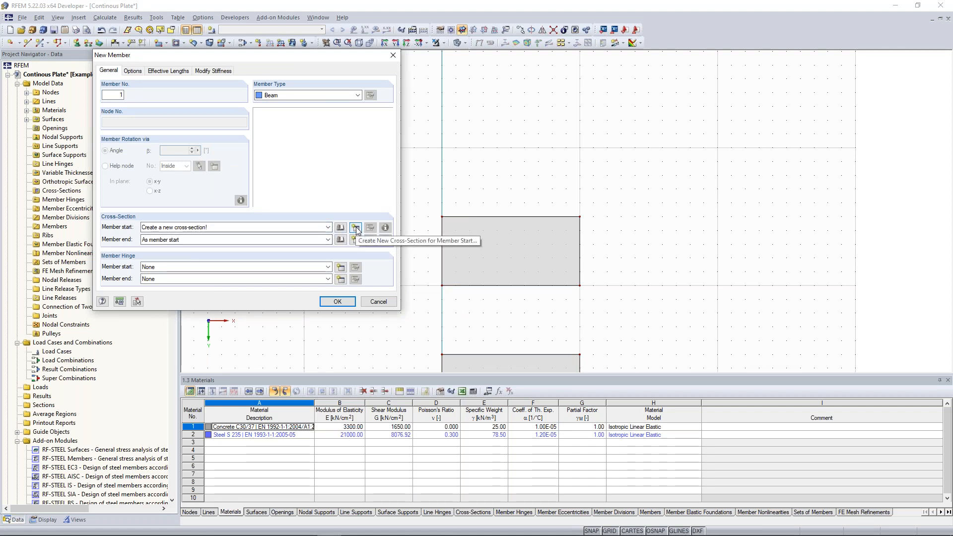
left_click(356, 228)
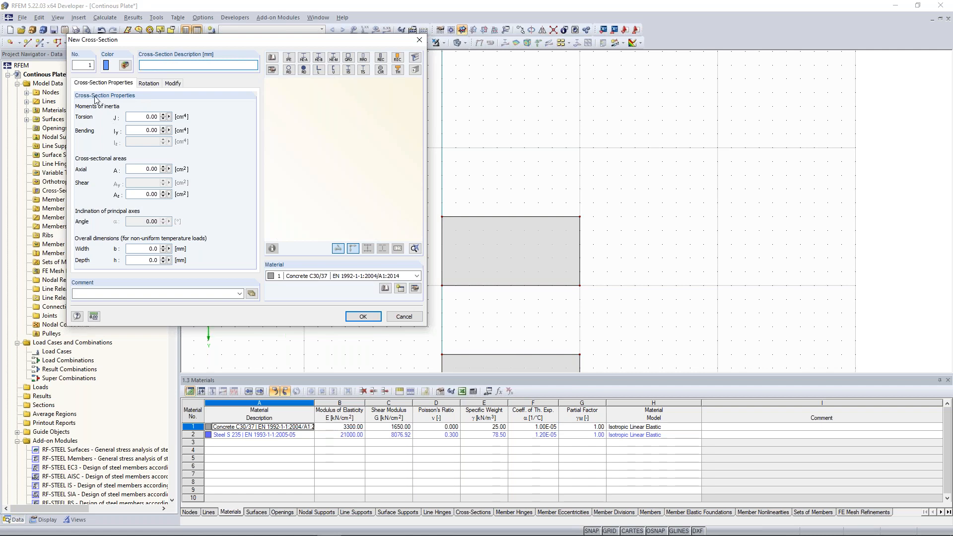
left_click_drag(139, 118, 166, 130)
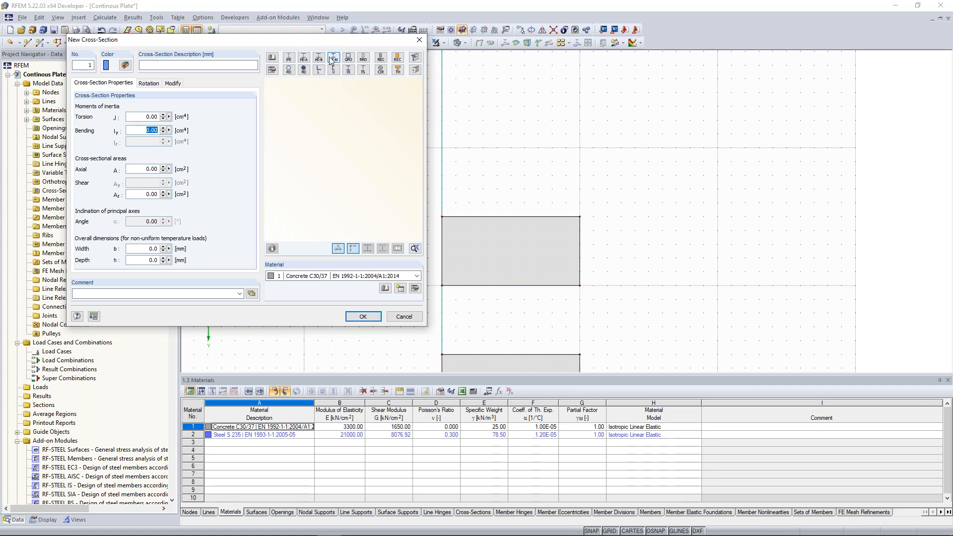
left_click(381, 59)
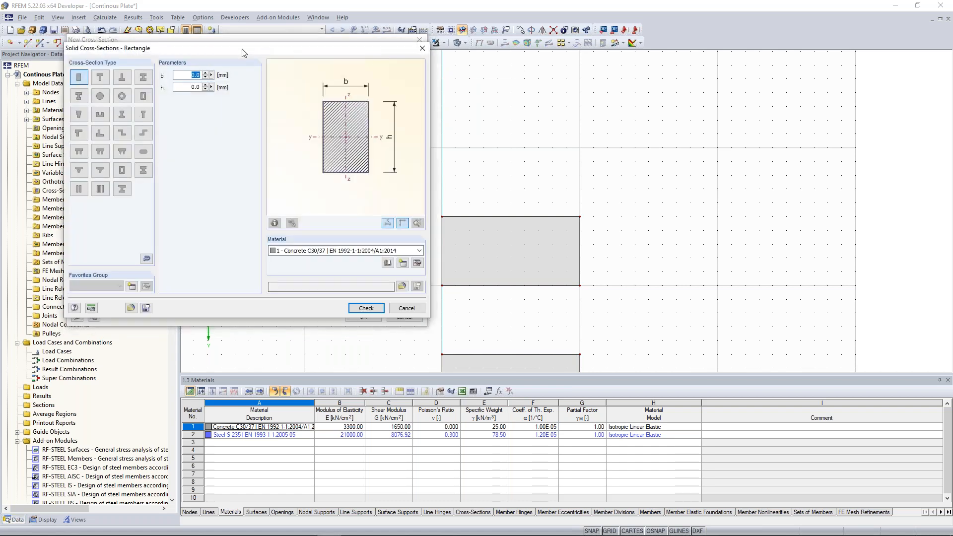
Define the rectangle with b 1000 mm and h 300 mm in Concrete C30/37 and assign it to the member.
left_click_drag(247, 49, 639, 53)
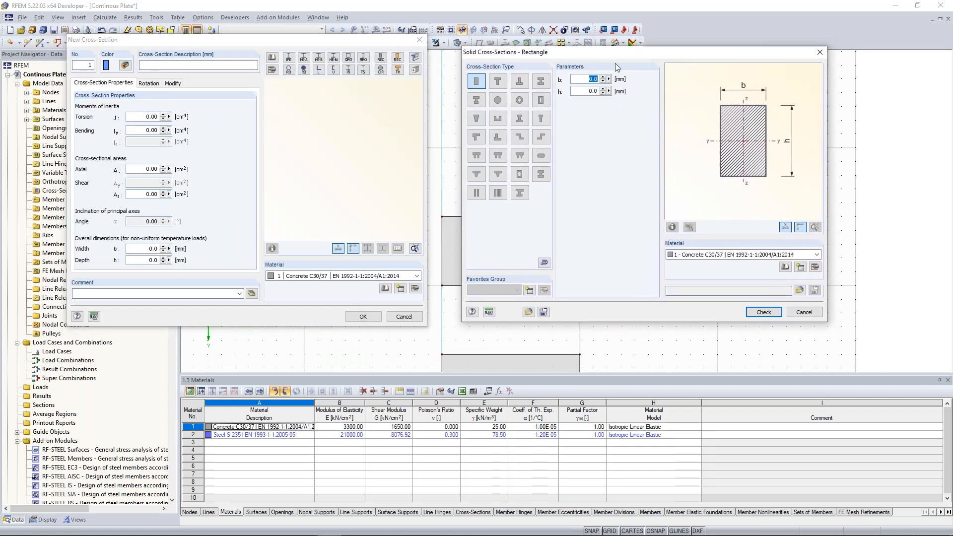
left_click(587, 80)
left_click_drag(585, 80, 603, 79)
type("1000")
left_click(601, 90)
type("300")
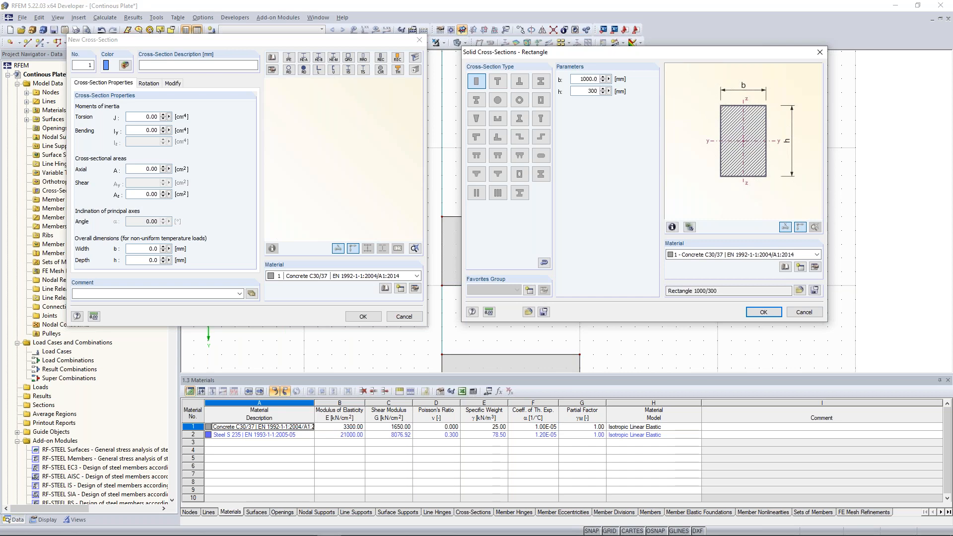
left_click(710, 256)
left_click(710, 257)
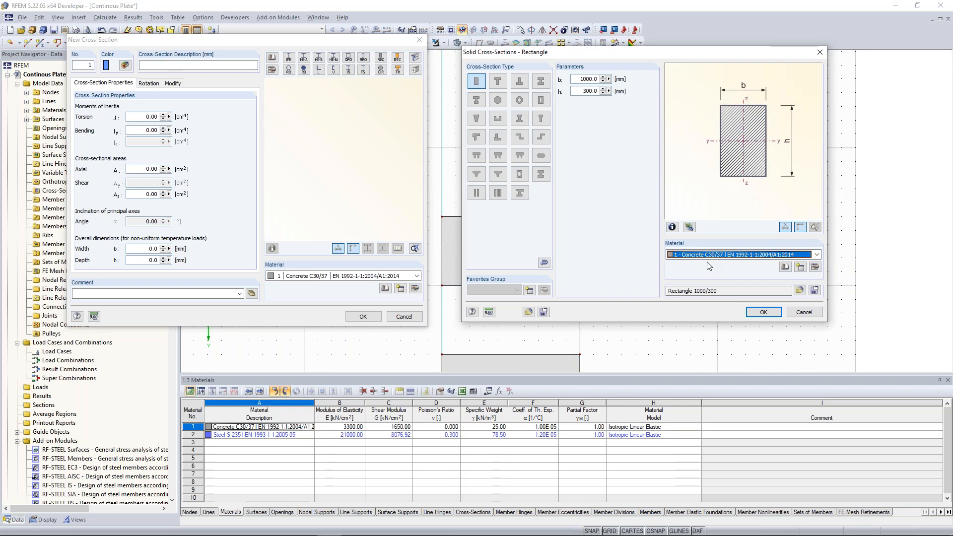
left_click(764, 316)
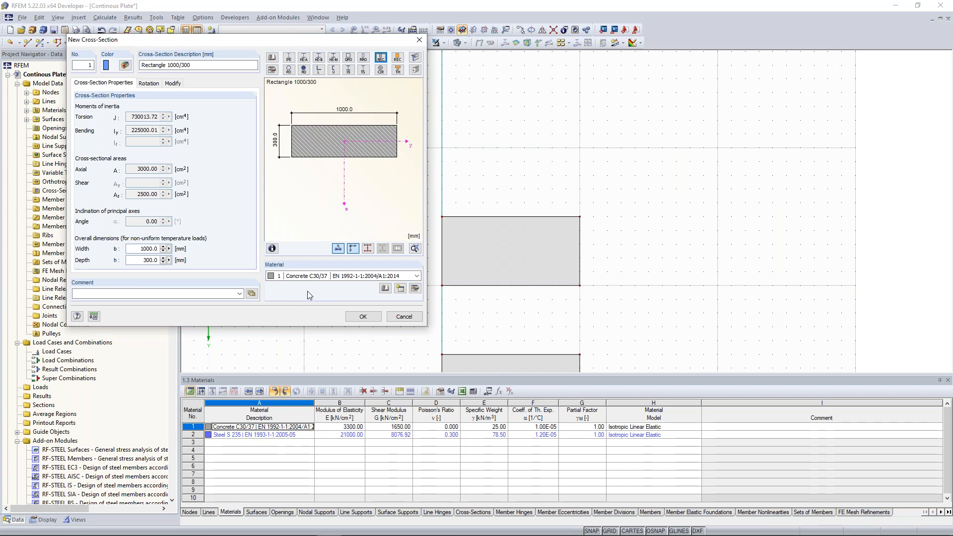
left_click(363, 317)
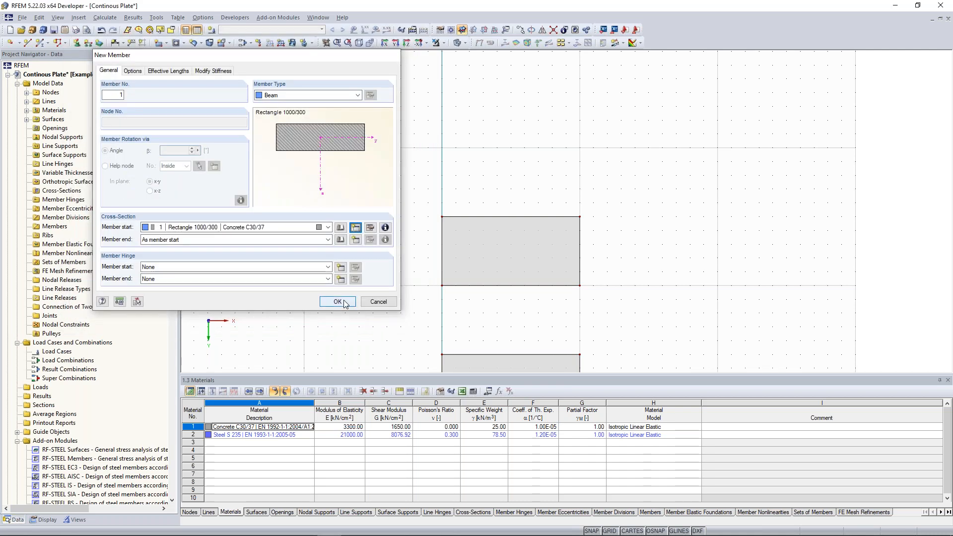
Place the beam member as a single line from X 0, Y -20 m to X 10 m, Y -20 m.
left_click(345, 303)
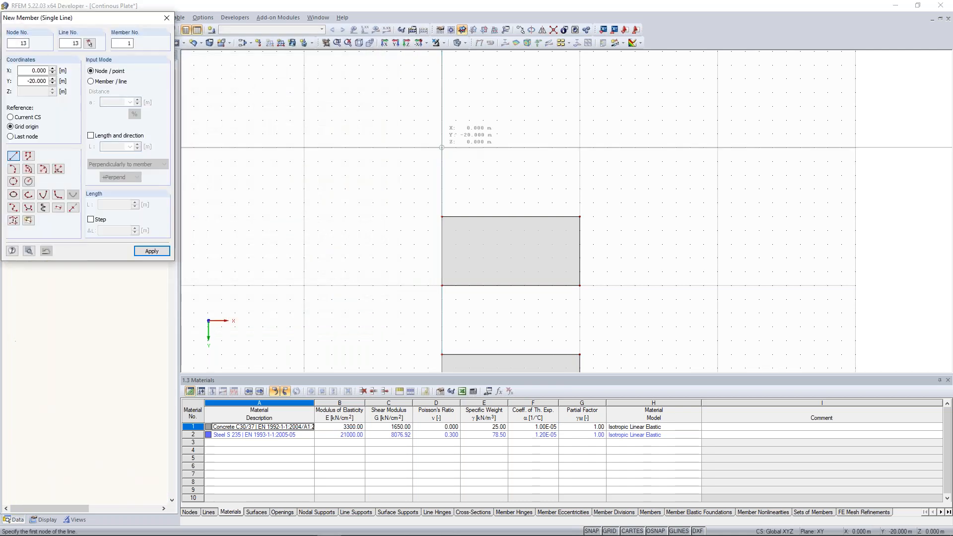
left_click(440, 142)
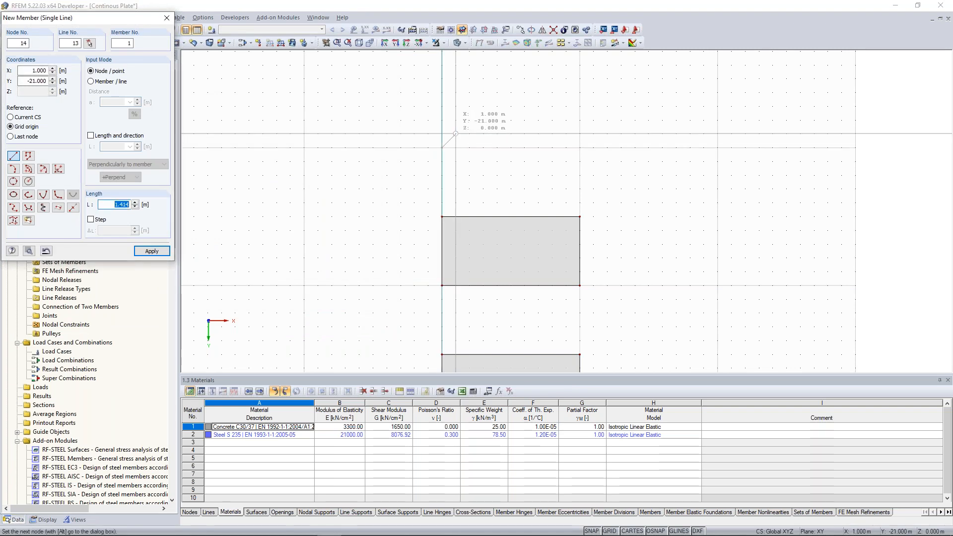
scroll(440, 142, "up", 2)
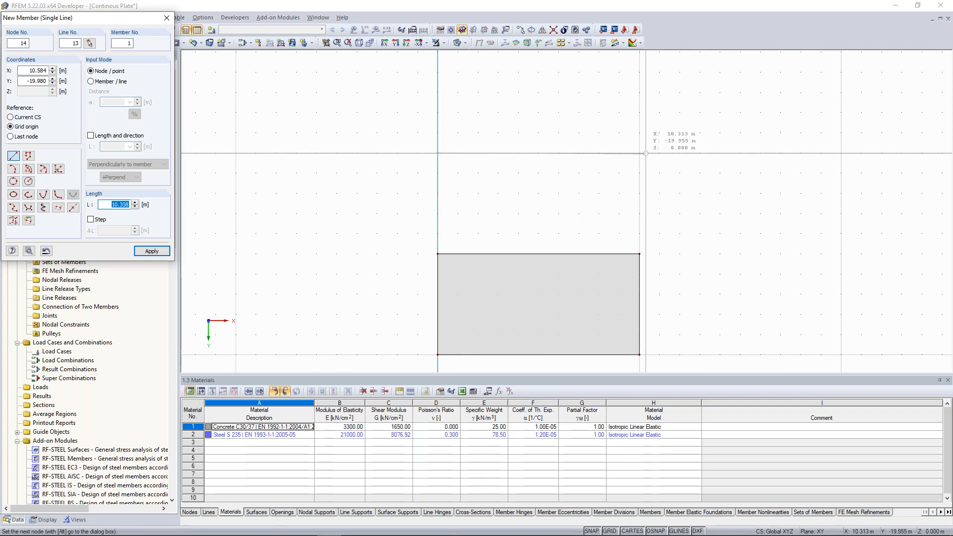
left_click(640, 153)
key("Escape")
scroll(670, 193, "down", 3)
scroll(670, 192, "down", 1)
scroll(655, 247, "down", 1)
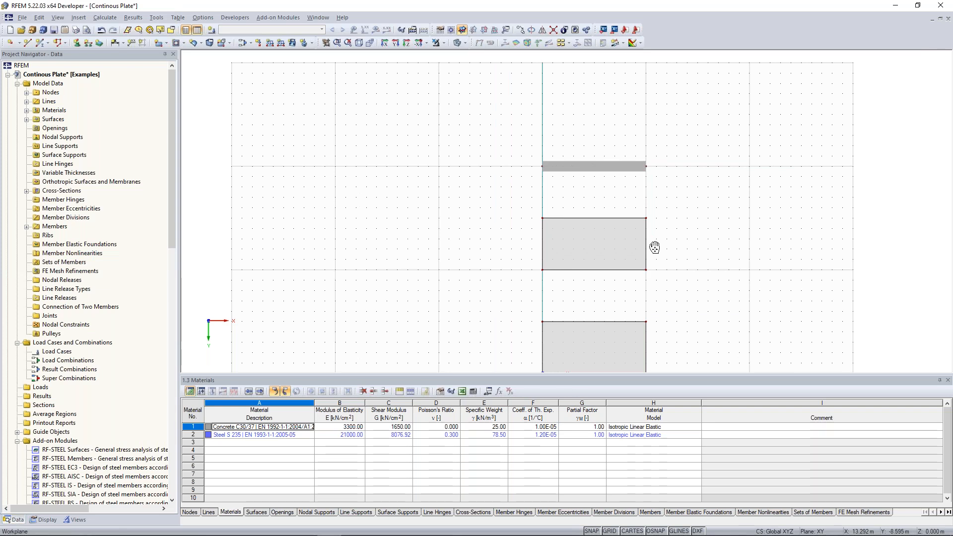
middle_click_drag(654, 247, 626, 201)
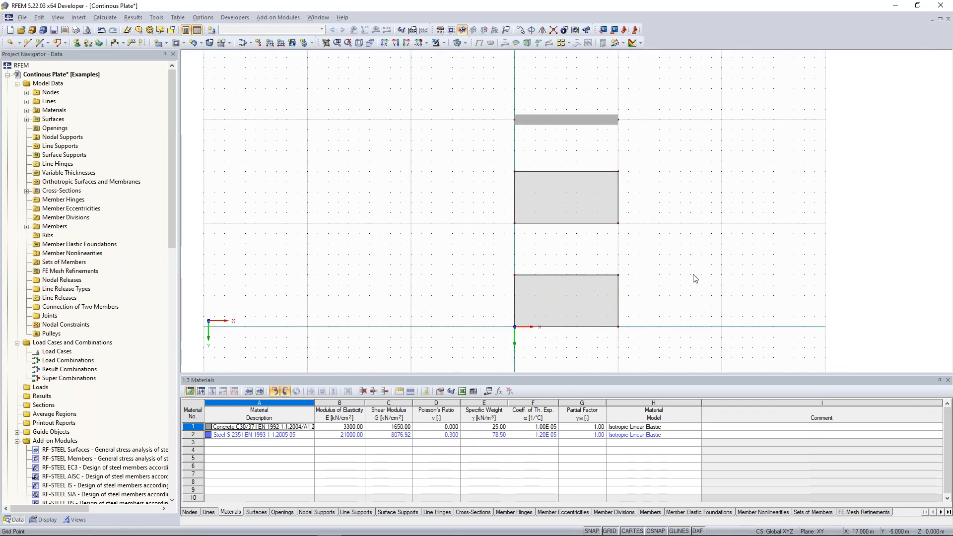
Examine the three surfaces and the beam member in an oblique 3D view.
middle_click_drag(688, 287, 602, 89, "ctrl")
middle_click_drag(517, 200, 504, 134)
scroll(547, 137, "up", 3)
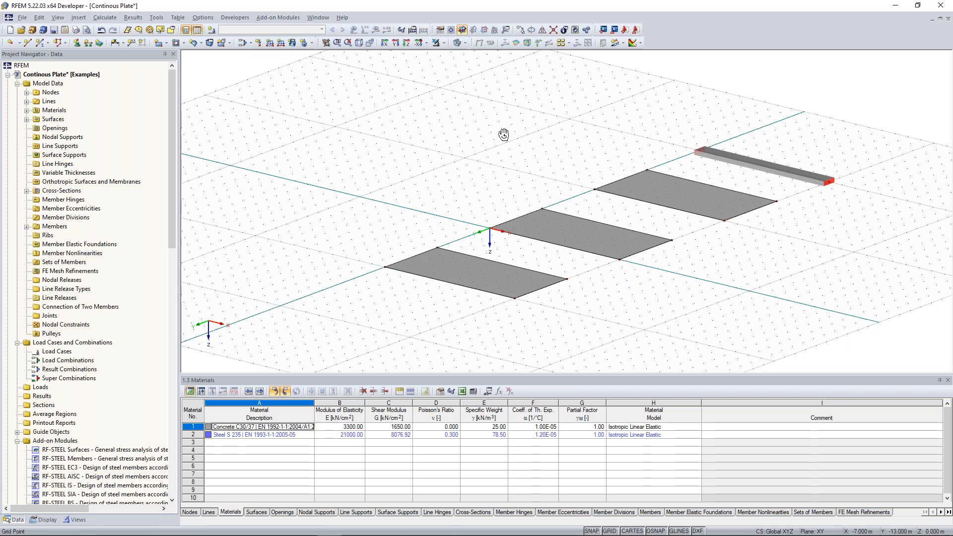
middle_click_drag(503, 134, 502, 133, "ctrl")
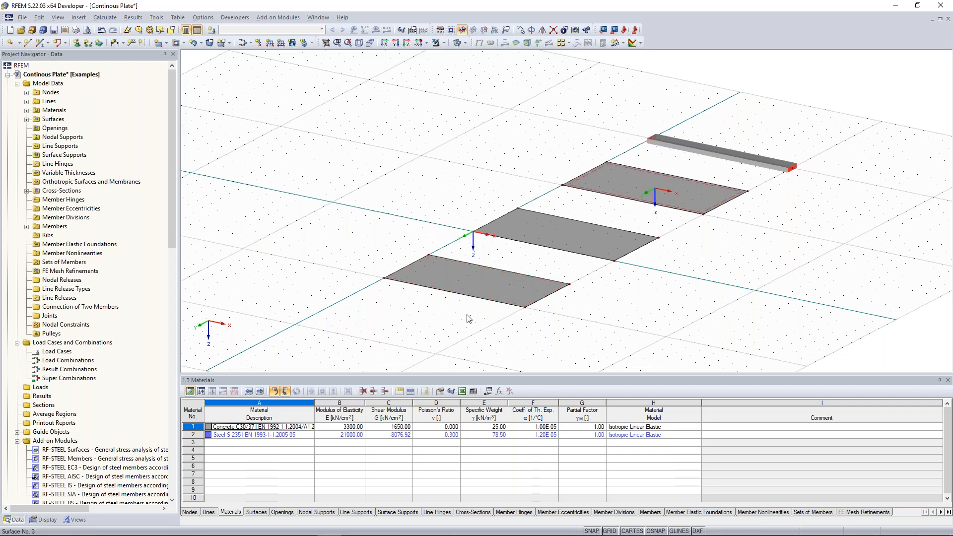
middle_click_drag(467, 319, 505, 285, "ctrl")
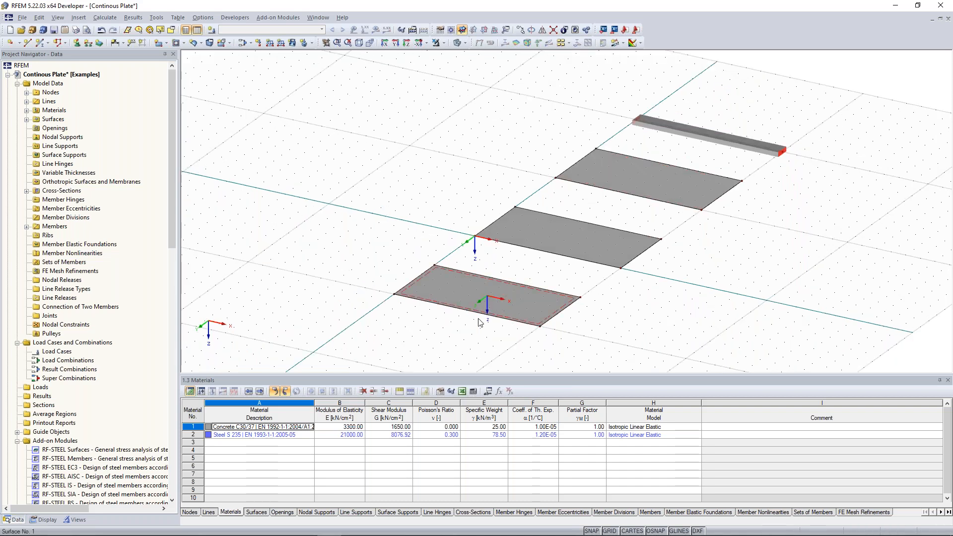
left_click(703, 142)
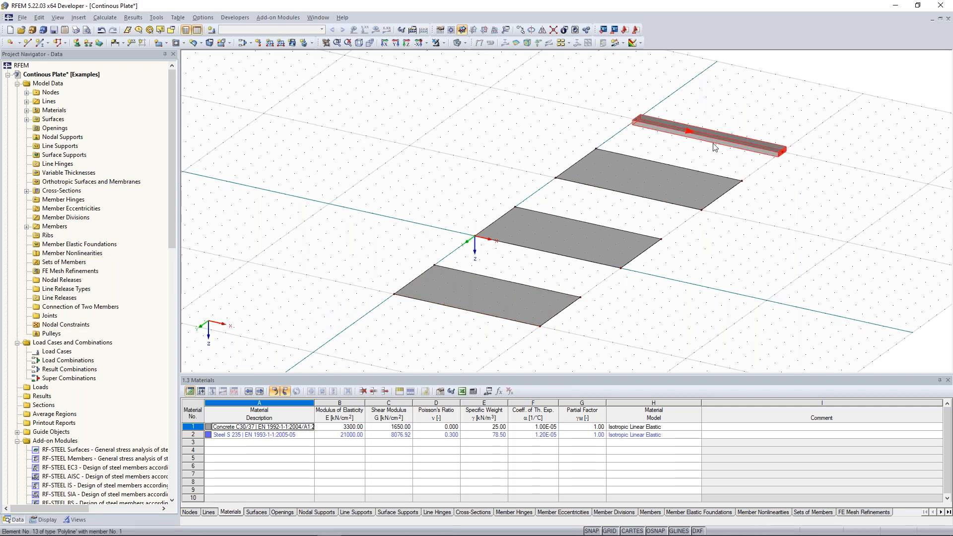
mouse_move(702, 144)
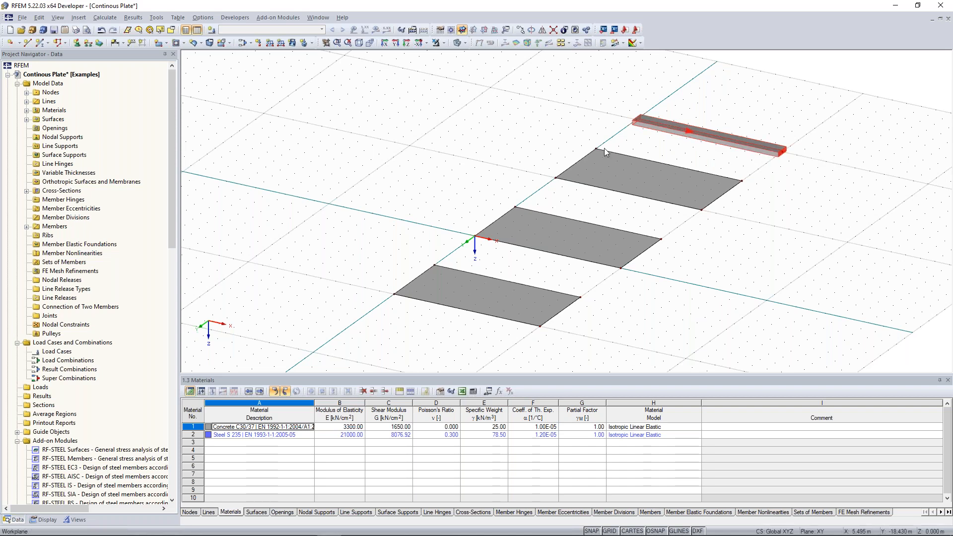
middle_click_drag(410, 211, 432, 198)
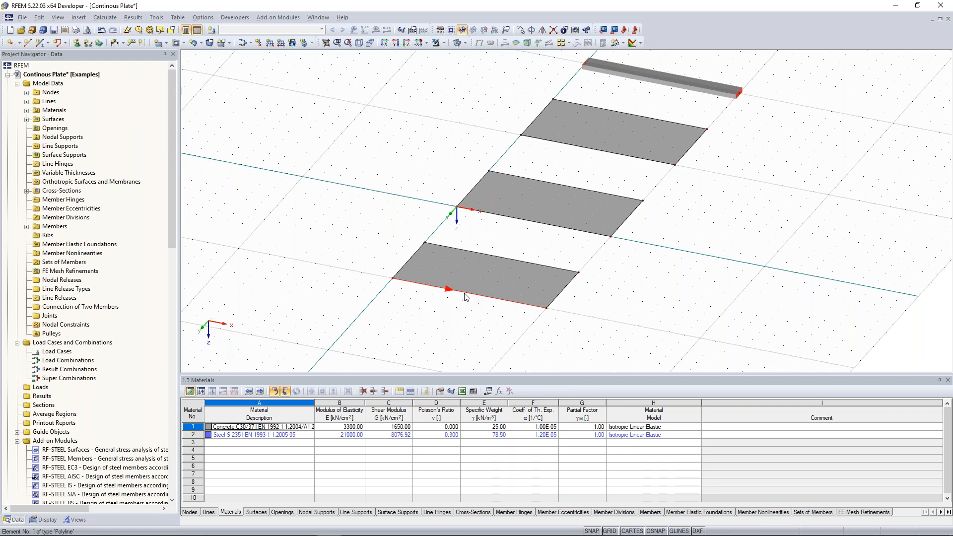
Divide the long edge at Y 10 m of the surface in the positive Y area by distance, 5 m from its start.
right_click(465, 297)
mouse_move(546, 79)
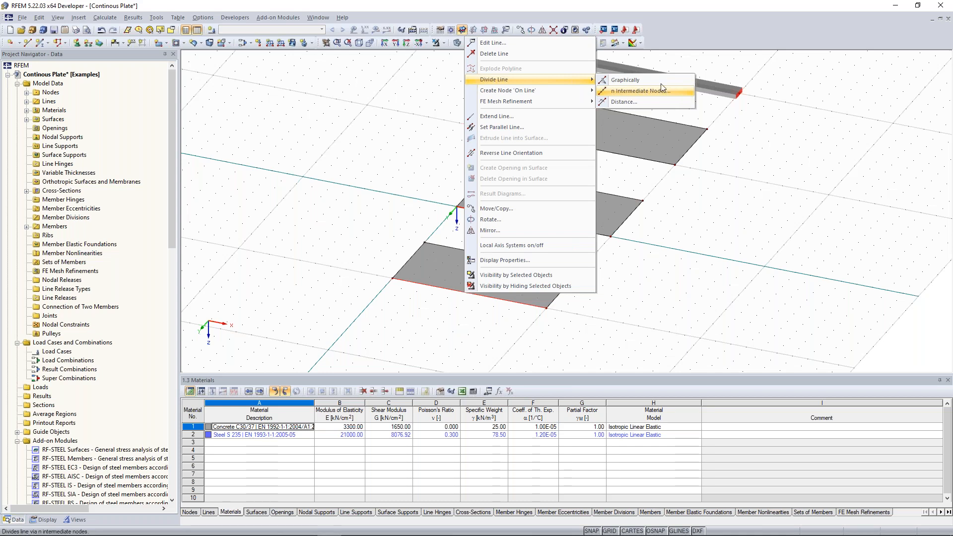
left_click(655, 102)
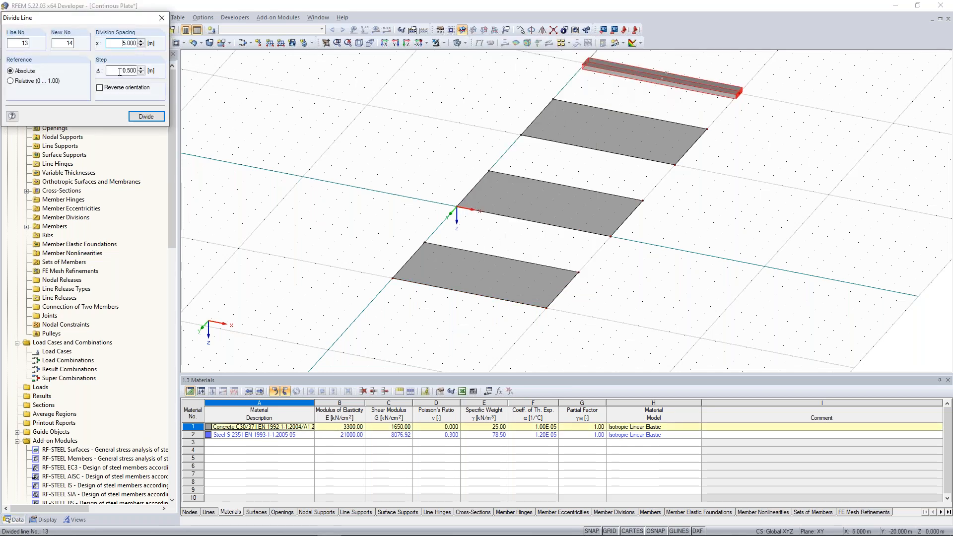
double_click(122, 70)
left_click(118, 71)
left_click_drag(118, 70, 136, 72)
left_click(119, 72)
left_click(448, 292)
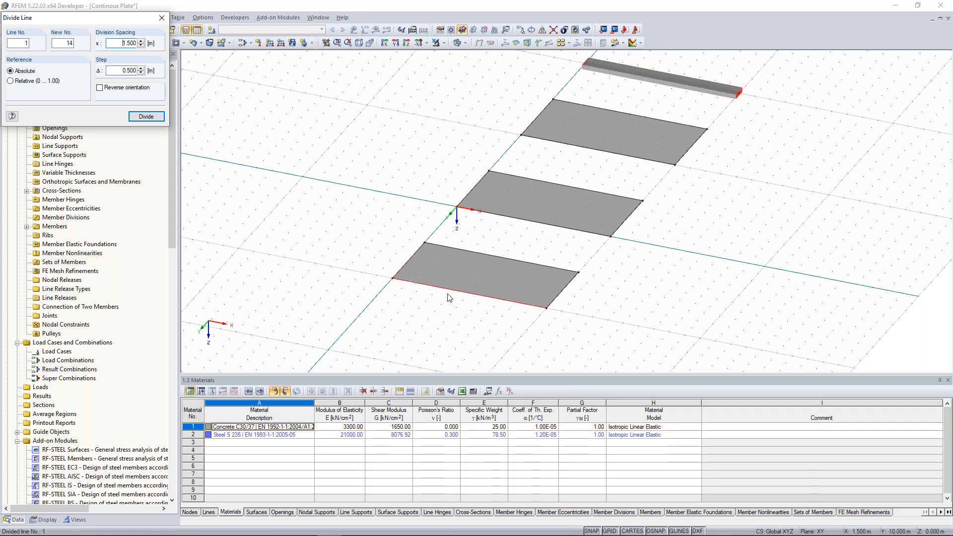
scroll(448, 297, "up", 2)
middle_click_drag(483, 295, 537, 264, "ctrl")
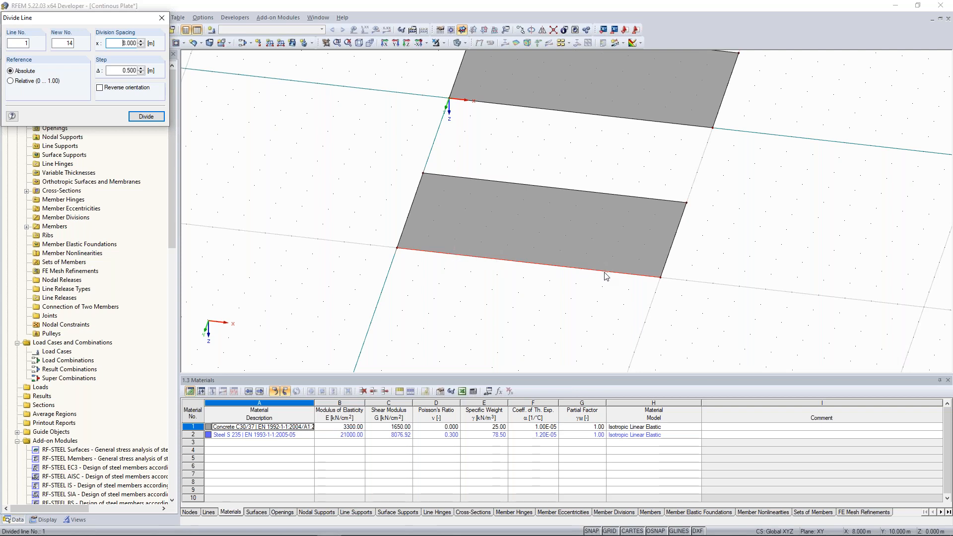
left_click(526, 264)
middle_click_drag(542, 174, 527, 193)
left_click(535, 131)
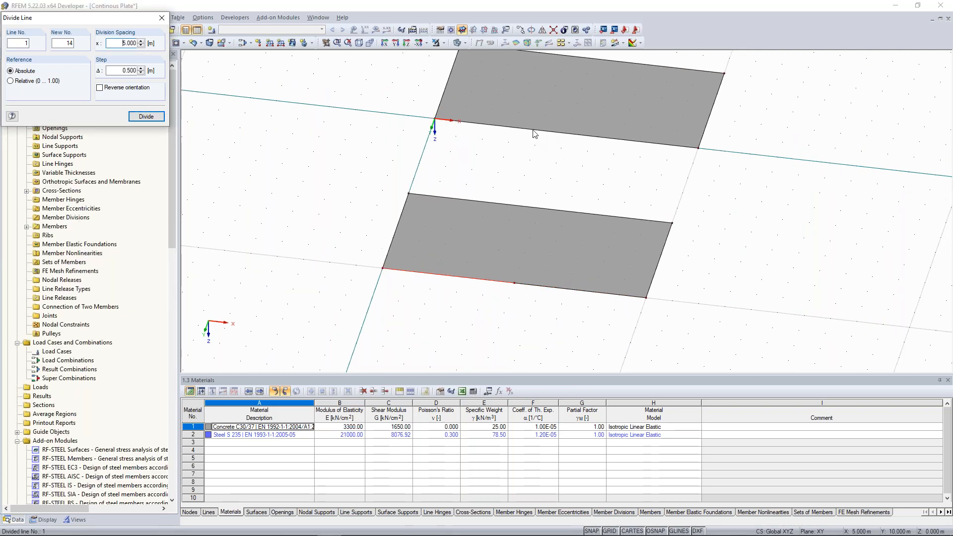
middle_click_drag(599, 181, 481, 265)
middle_click_drag(324, 248, 408, 160)
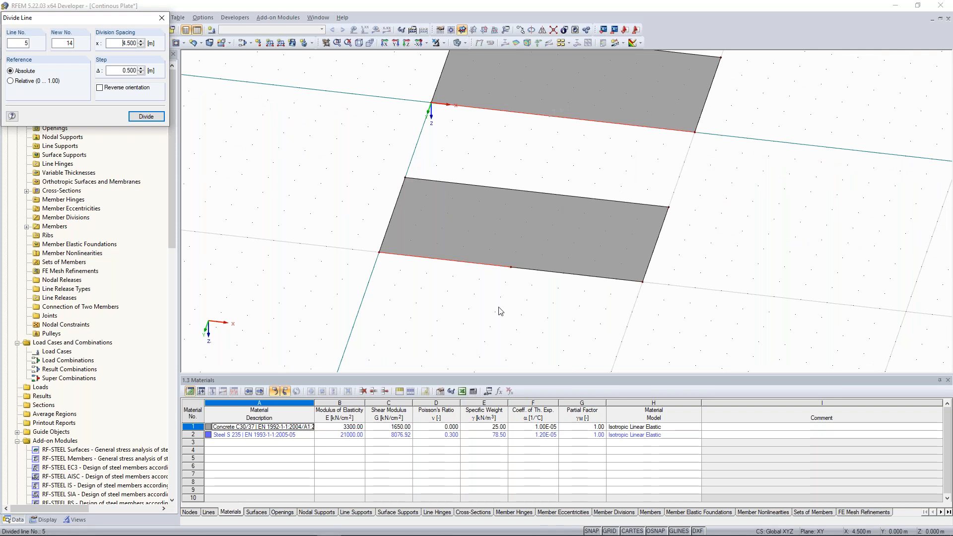
key("Return")
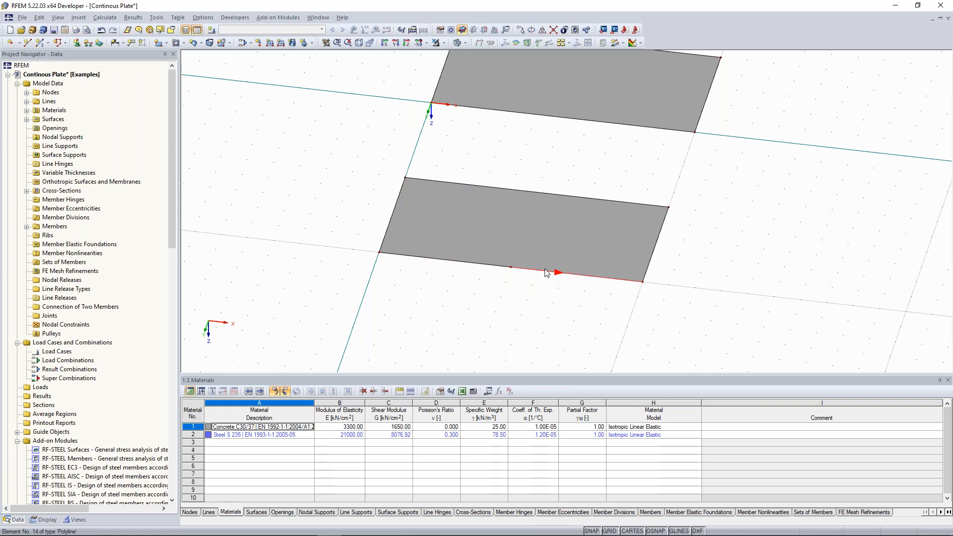
Draw a line across the divided surface from the new node at X 5 m, Y 10 m to the middle of the opposite edge.
middle_click_drag(362, 171, 339, 170)
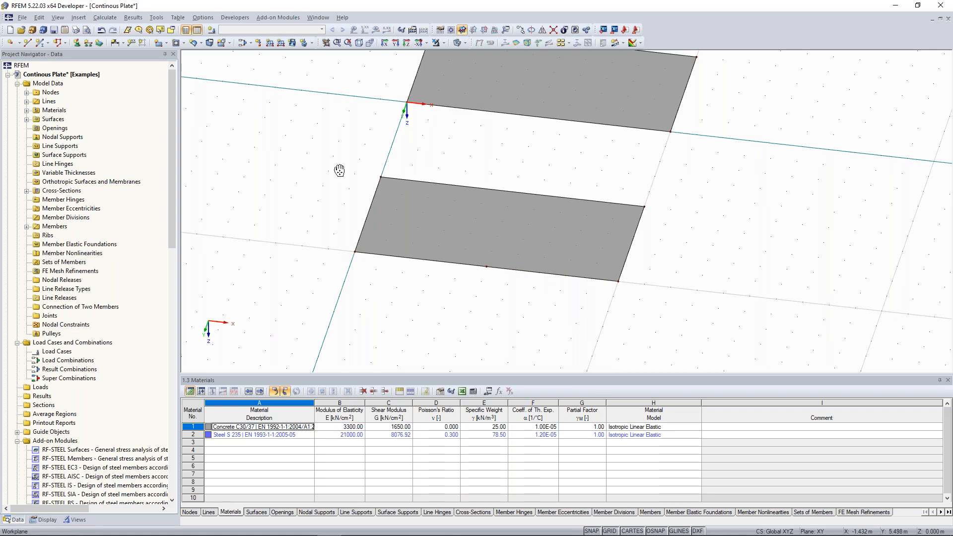
middle_click_drag(339, 171, 340, 157)
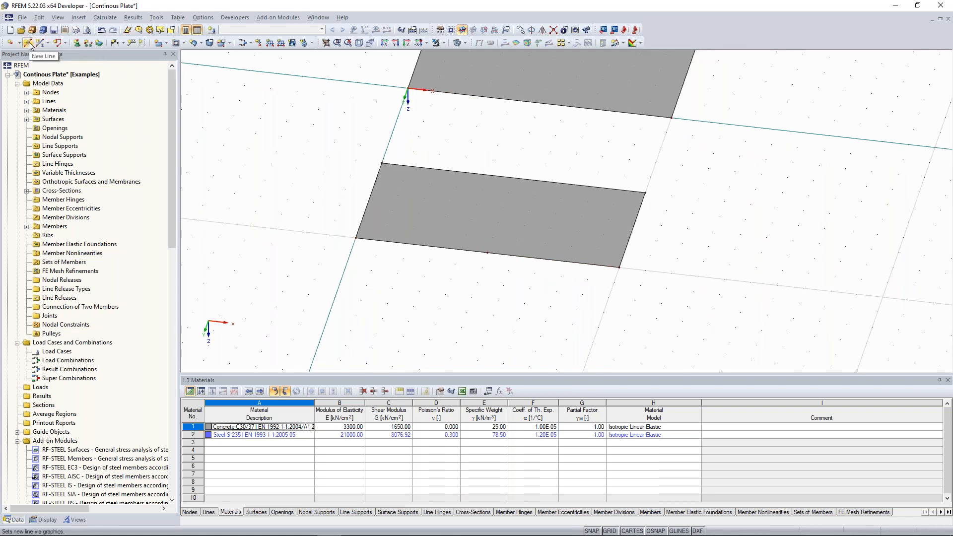
left_click(29, 43)
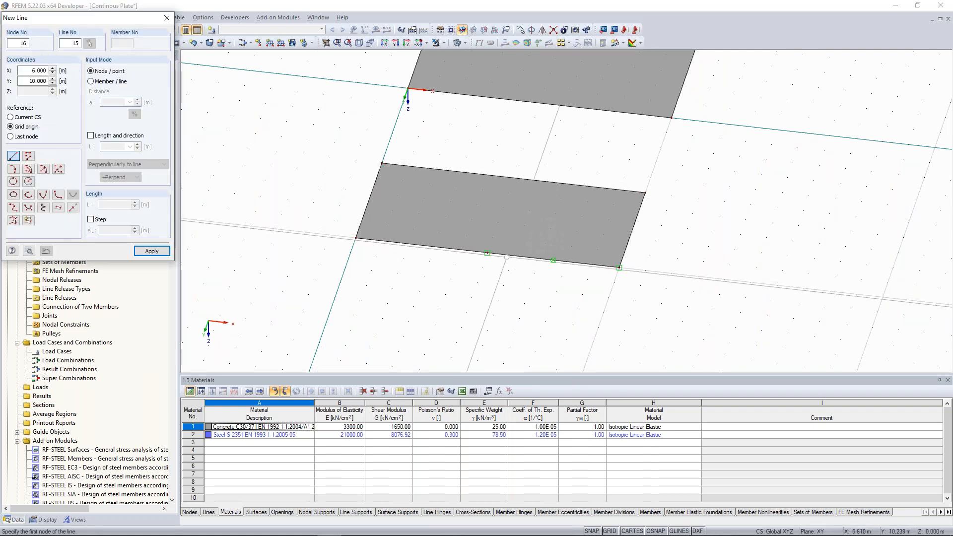
left_click(486, 252)
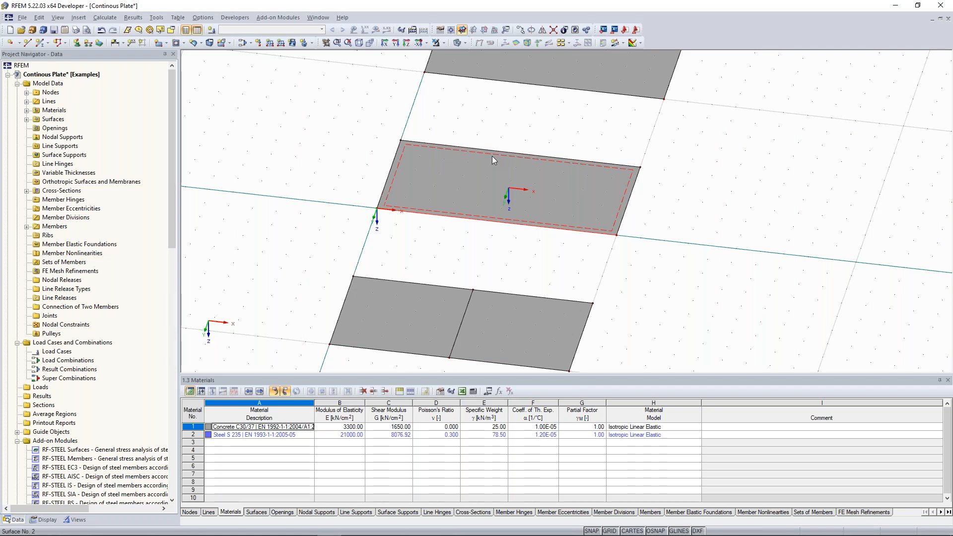
Divide the long edge at Y 0 of the middle surface by distance, placing the new node 5 m from the line start.
right_click(494, 248)
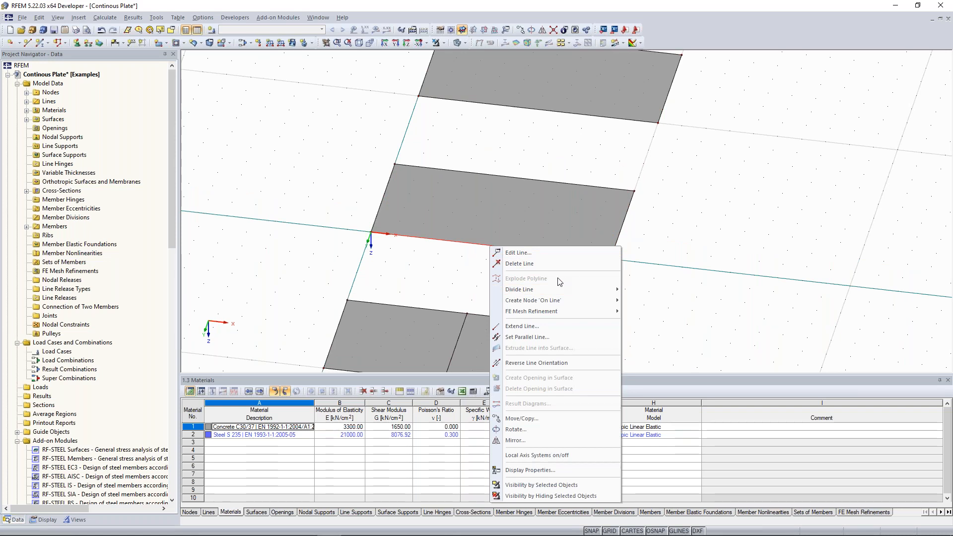
mouse_move(563, 293)
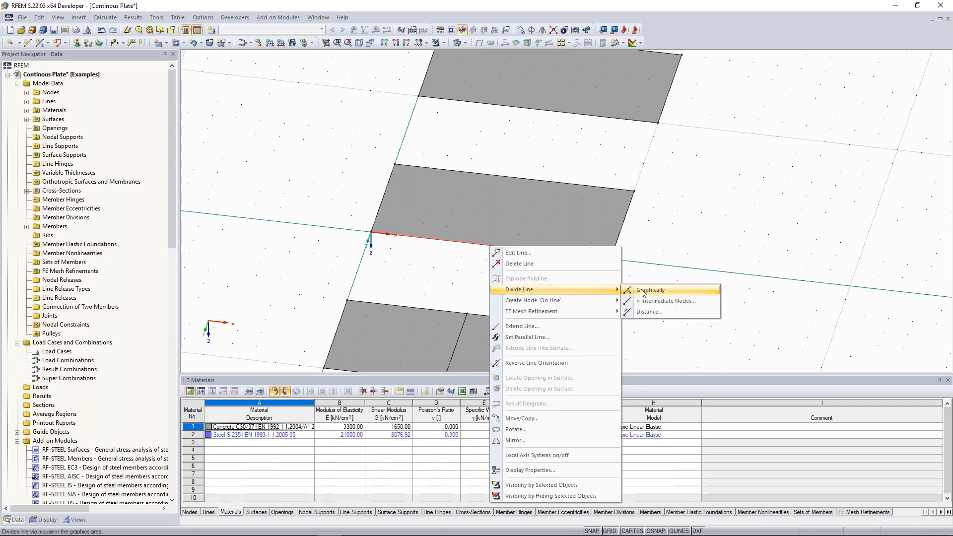
left_click(659, 313)
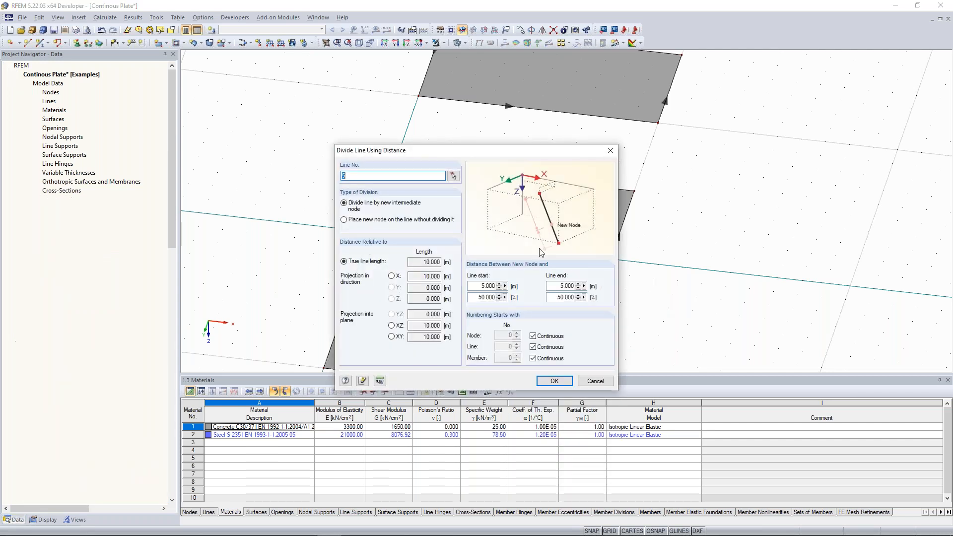
left_click_drag(453, 153, 790, 108)
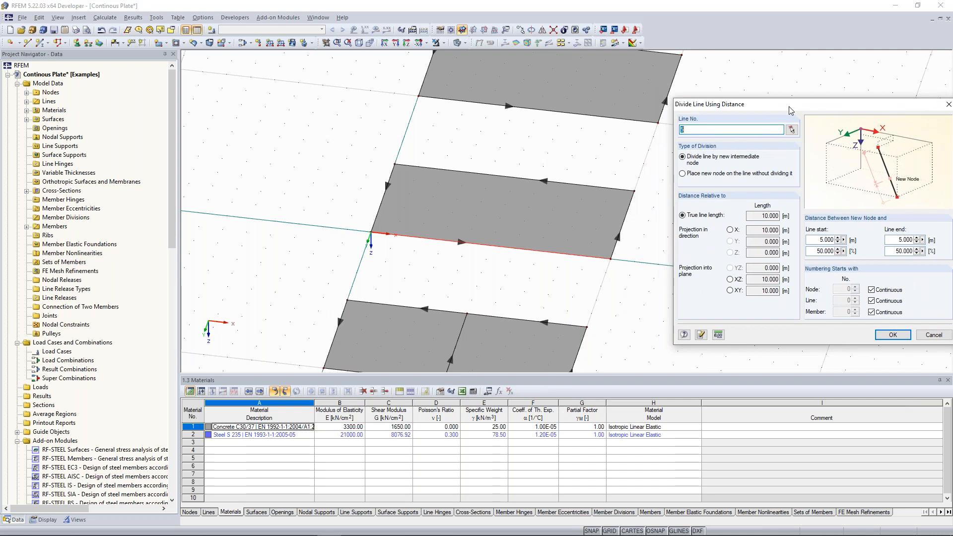
left_click_drag(789, 106, 789, 106)
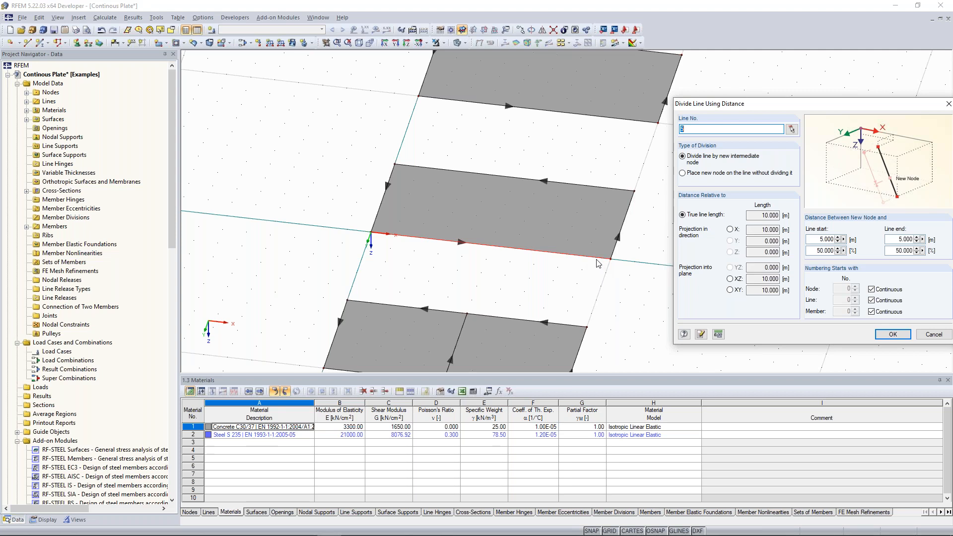
left_click_drag(768, 108, 734, 105)
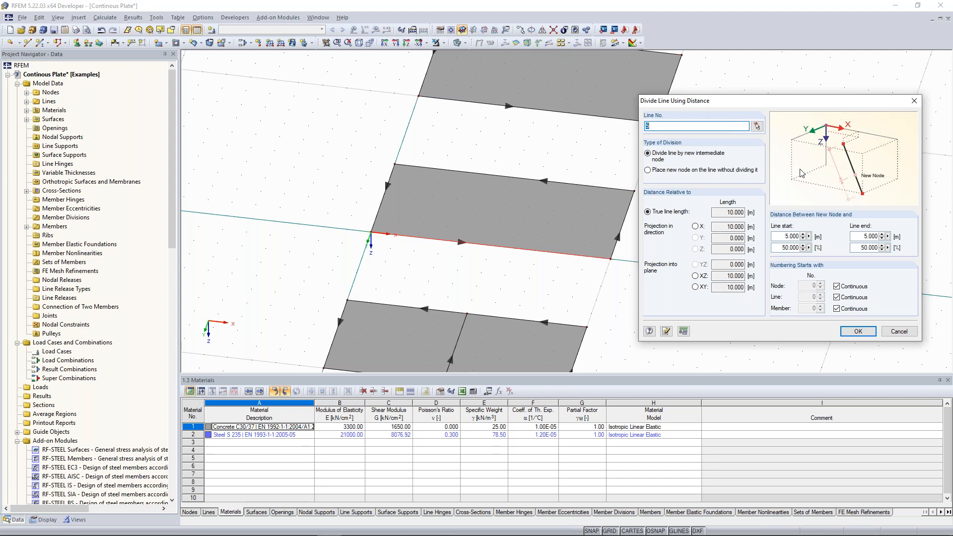
left_click(785, 236)
left_click(782, 239)
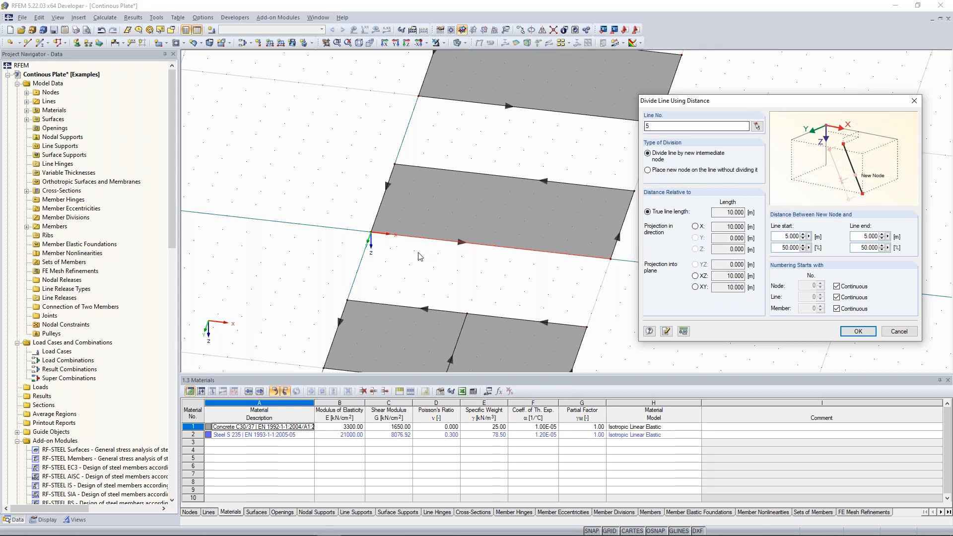
double_click(792, 236)
type("6")
double_click(795, 237)
type("5")
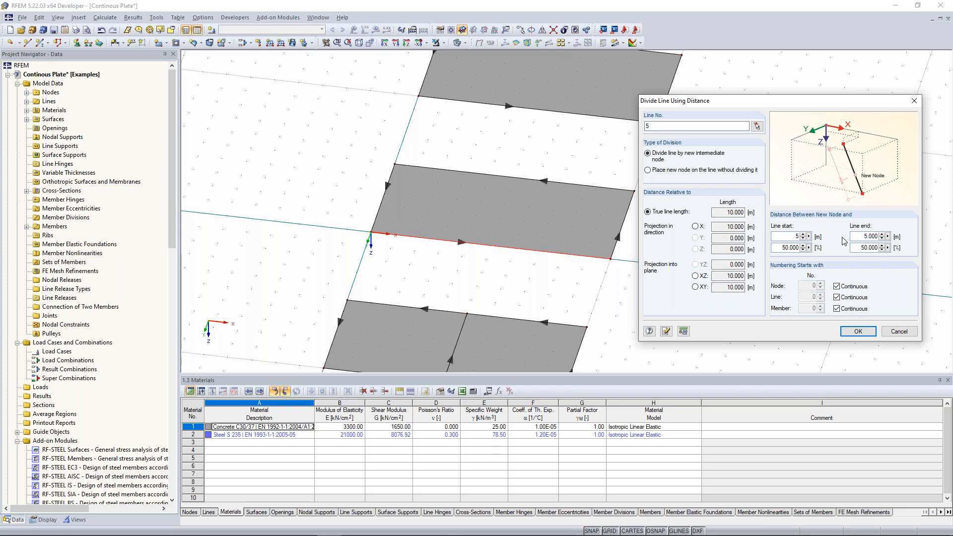
left_click(866, 339)
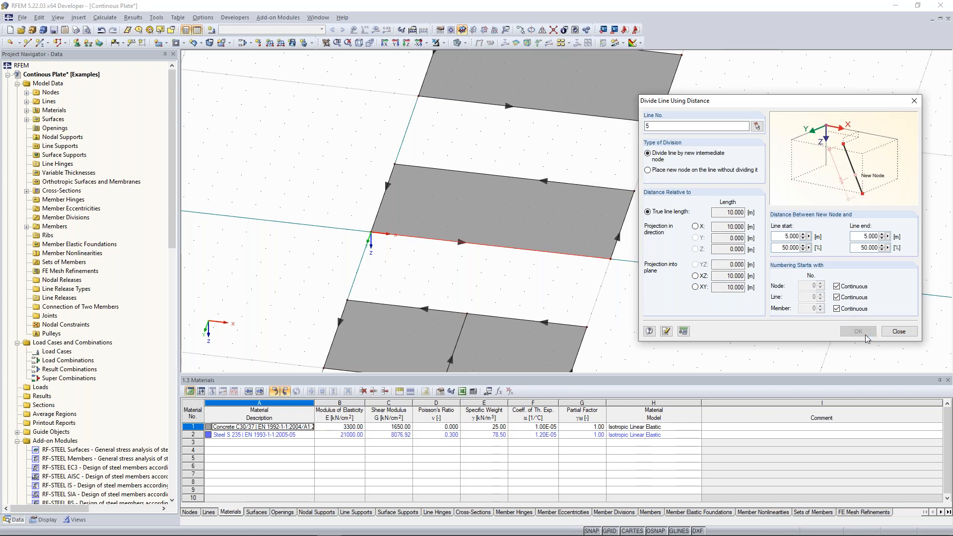
Copy the dividing line of the surface in the positive Y area to the new node on the middle surface's edge.
scroll(700, 168, "down", 2)
middle_click_drag(703, 161, 690, 186)
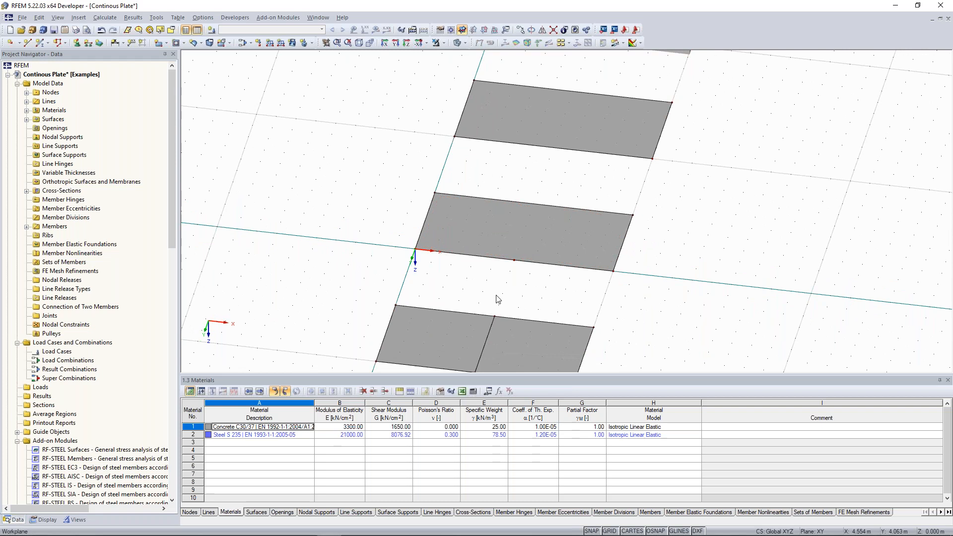
middle_click_drag(496, 300, 475, 262)
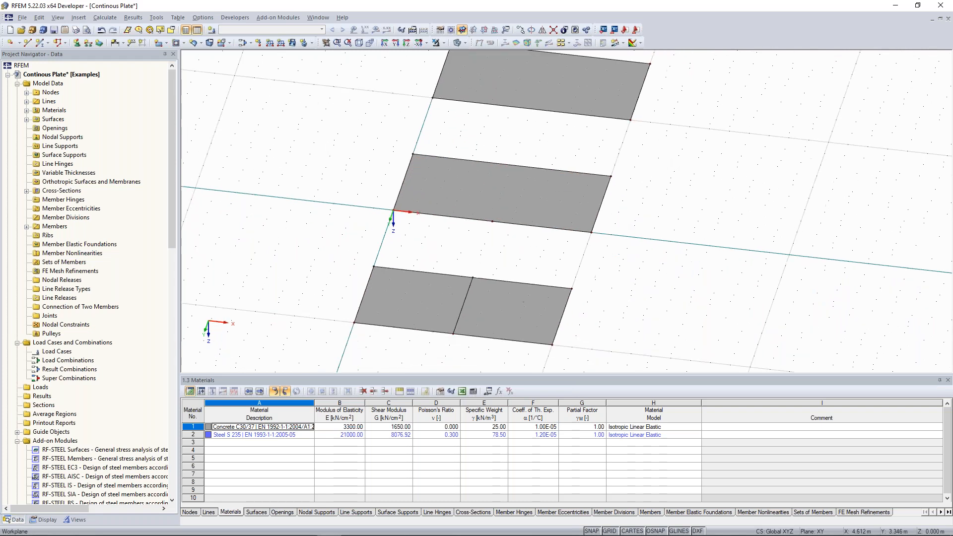
right_click(468, 292)
left_click(443, 282)
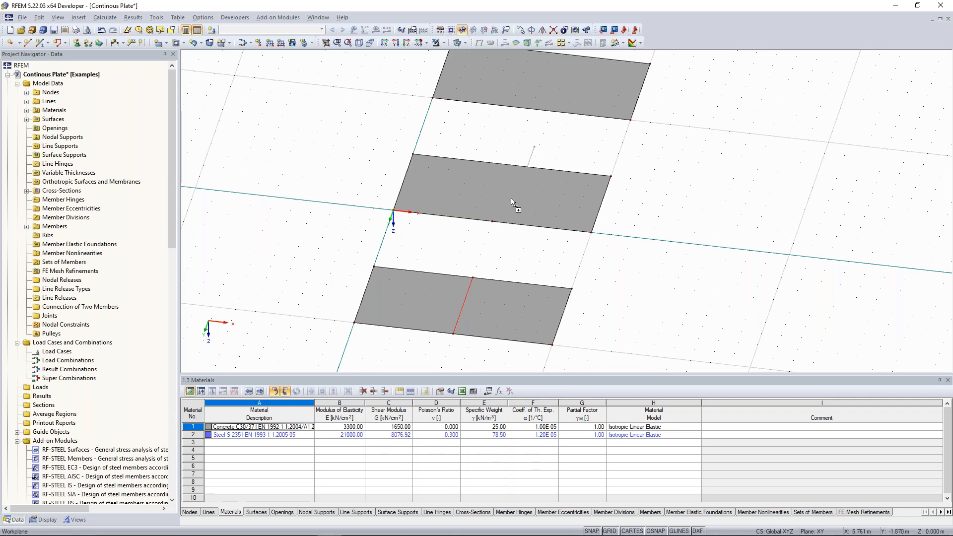
left_click(492, 221)
Copy the middle surface's dividing line onto the surface in the negative Y area at X 5 m, Y -10 m.
middle_click_drag(525, 156, 476, 223)
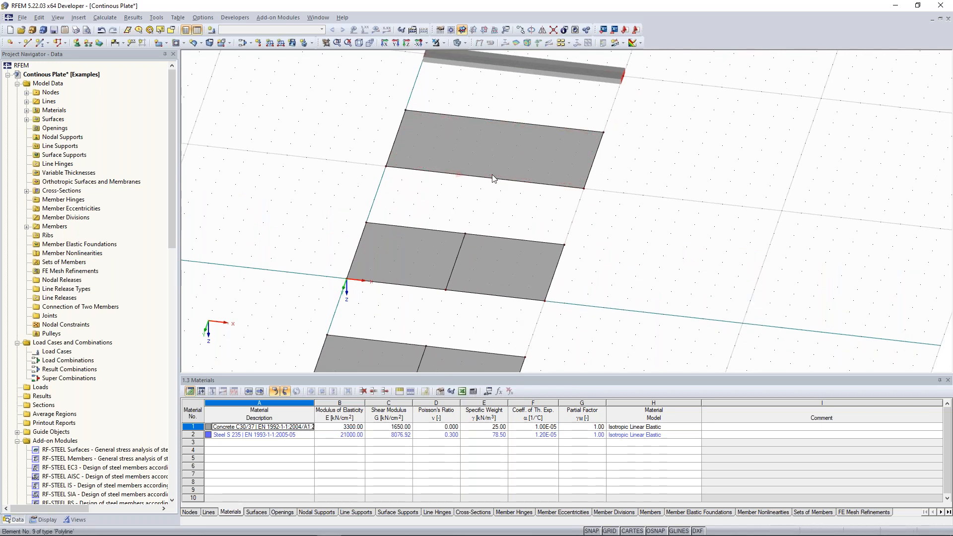
left_click(458, 251)
left_click_drag(454, 255, 485, 178, "ctrl")
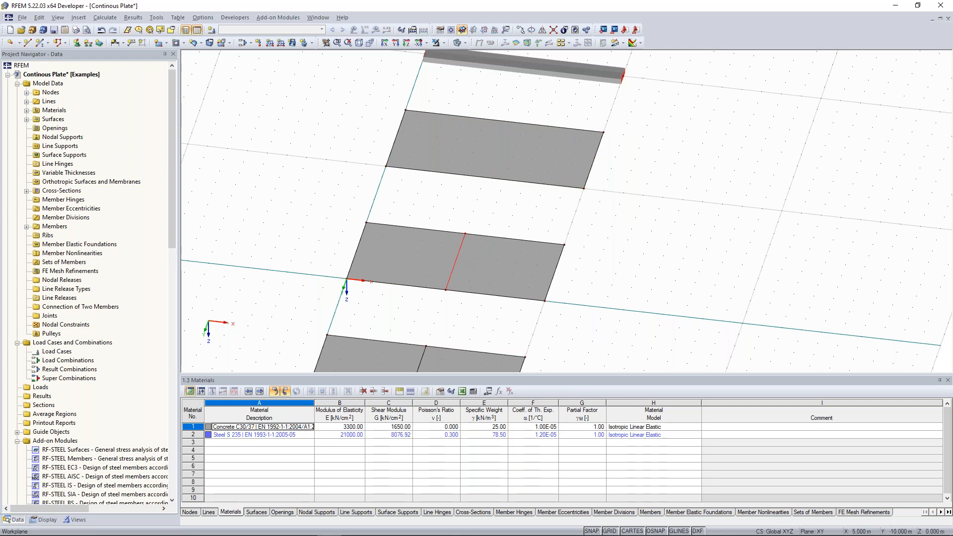
left_click(492, 199)
Copy the dividing line into the empty area beside the surfaces as a trial and delete the copy.
scroll(492, 199, "down", 1)
mouse_move(506, 147)
middle_mouse_down()
mouse_move(531, 98)
mouse_move(503, 146)
middle_mouse_up()
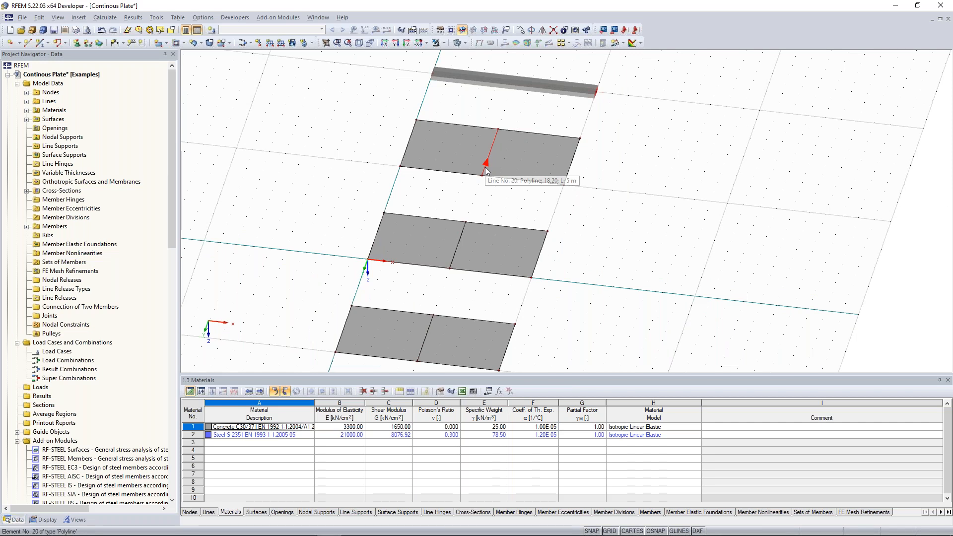
left_click_drag(485, 170, 707, 180, "ctrl")
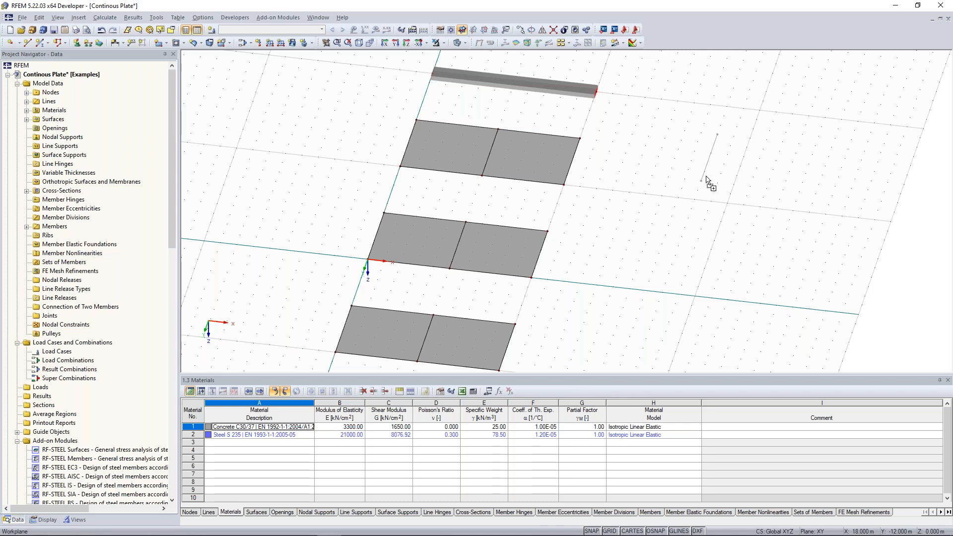
left_click_drag(706, 176, 681, 200, "ctrl")
left_click_drag(682, 200, 681, 200, "ctrl")
left_click_drag(659, 127, 725, 215)
Divide the beam member at Y -20 m using 1 intermediate node.
middle_click_drag(626, 195, 619, 281)
scroll(529, 177, "up", 4)
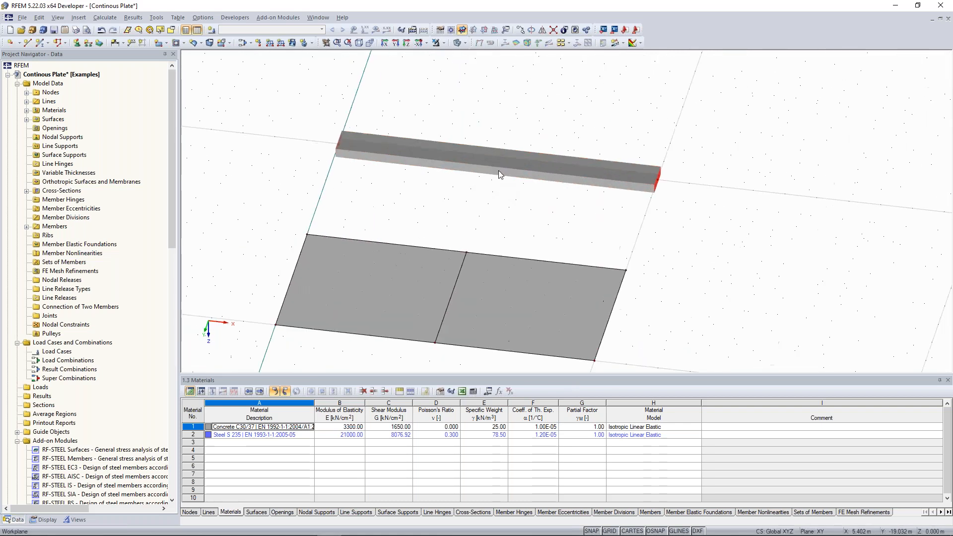
middle_click_drag(534, 185, 542, 203)
middle_click_drag(536, 159, 506, 223, "ctrl")
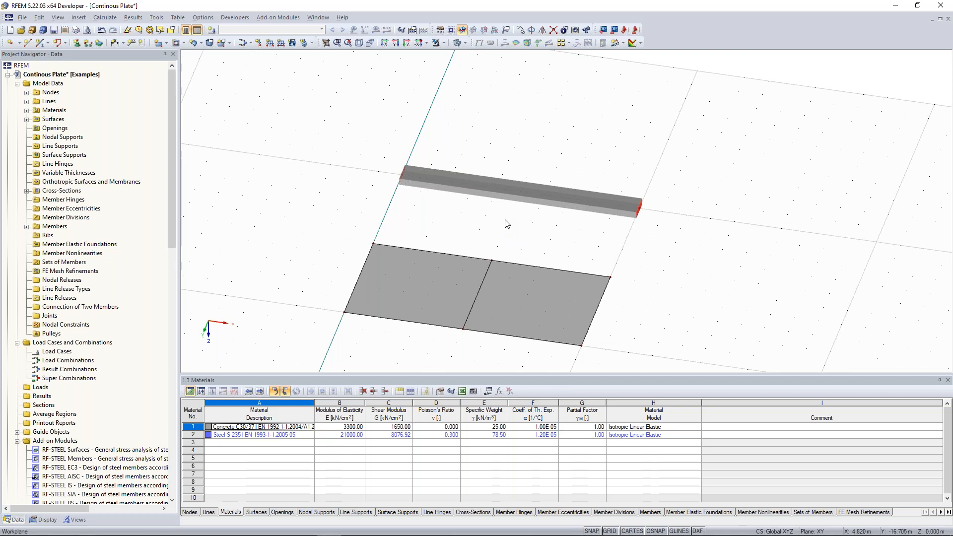
right_click(525, 191)
mouse_move(618, 58)
left_click(716, 72)
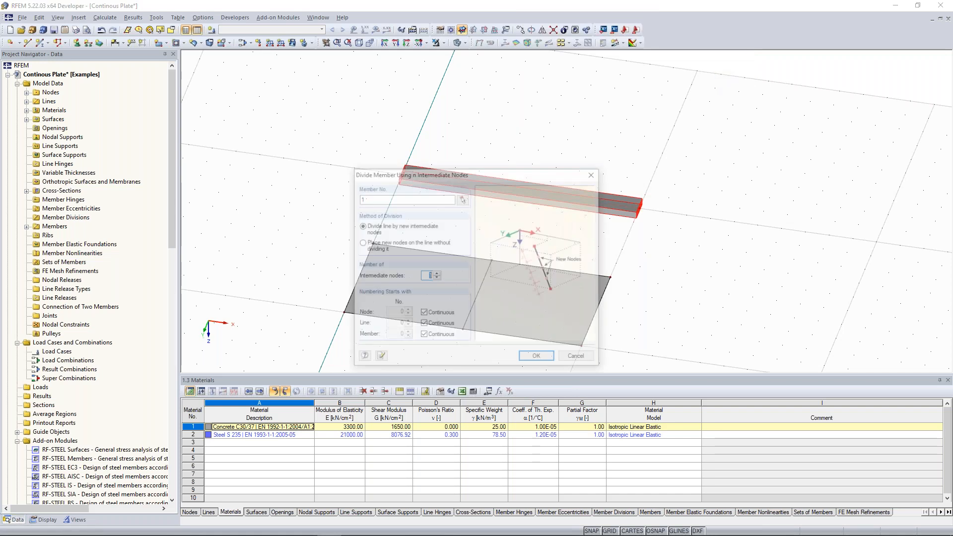
left_click_drag(457, 176, 774, 87)
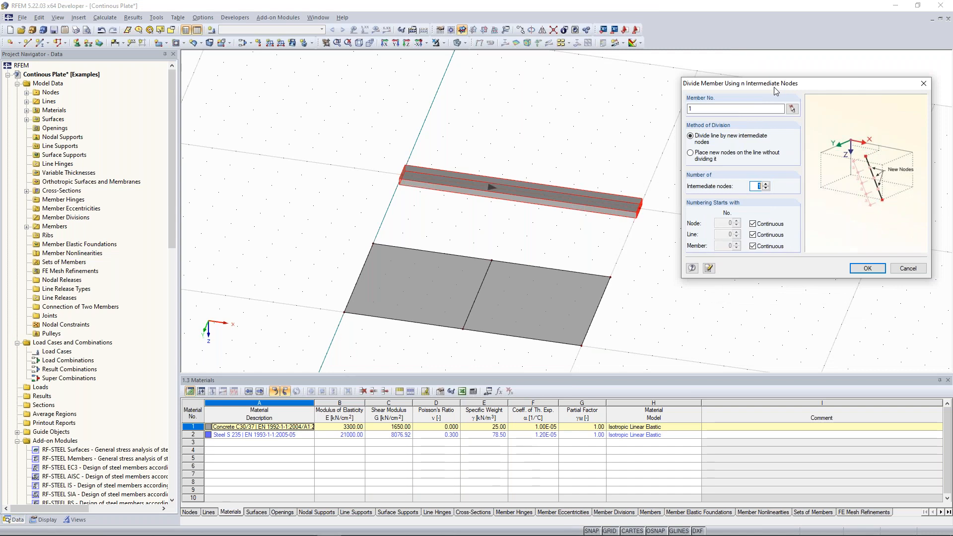
double_click(758, 186)
double_click(755, 186)
type("1")
left_click(867, 268)
left_click(568, 149)
Define a new hinged line support in global axes X,Y,Z, supported in uZ with free rotations about X and Y.
scroll(568, 149, "down", 2)
middle_click_drag(599, 263, 523, 126)
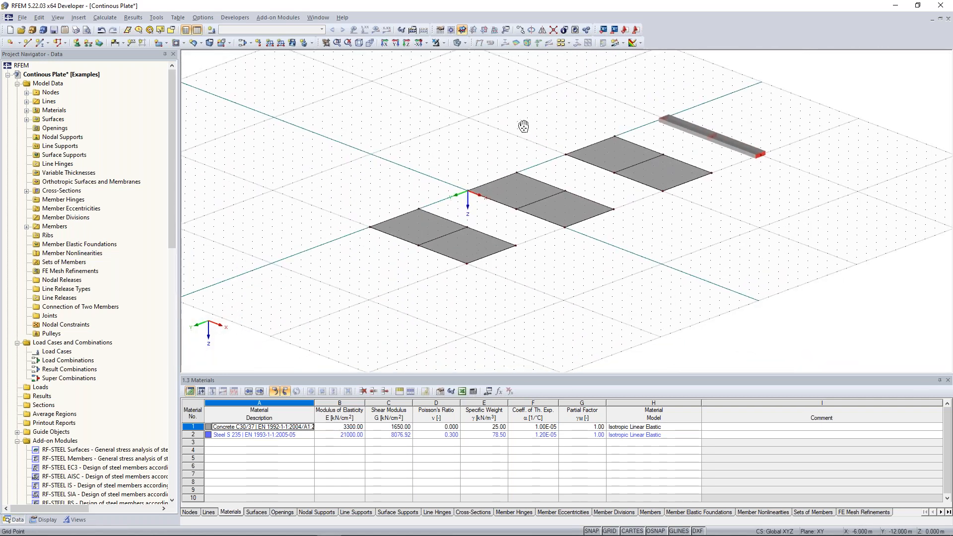
scroll(524, 126, "up", 1)
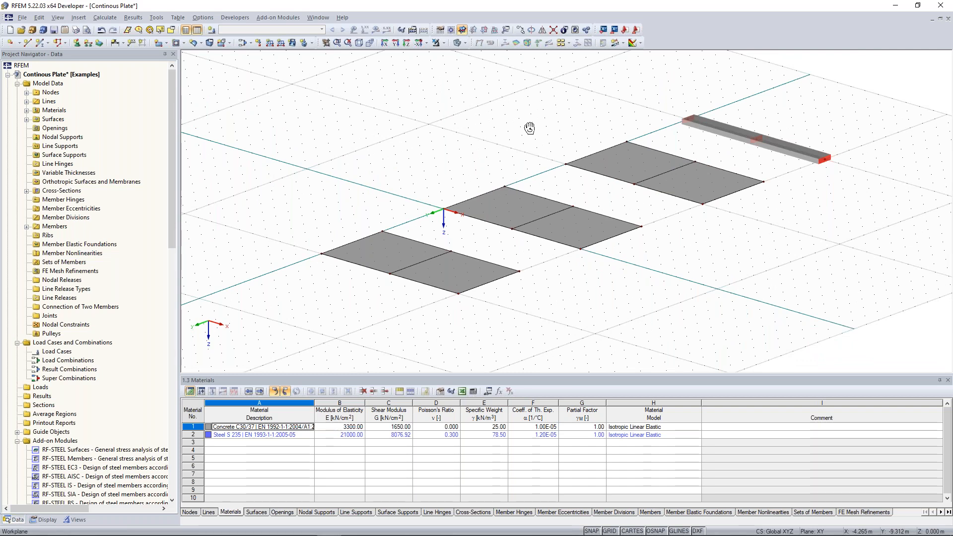
middle_click_drag(529, 128, 499, 119, "ctrl")
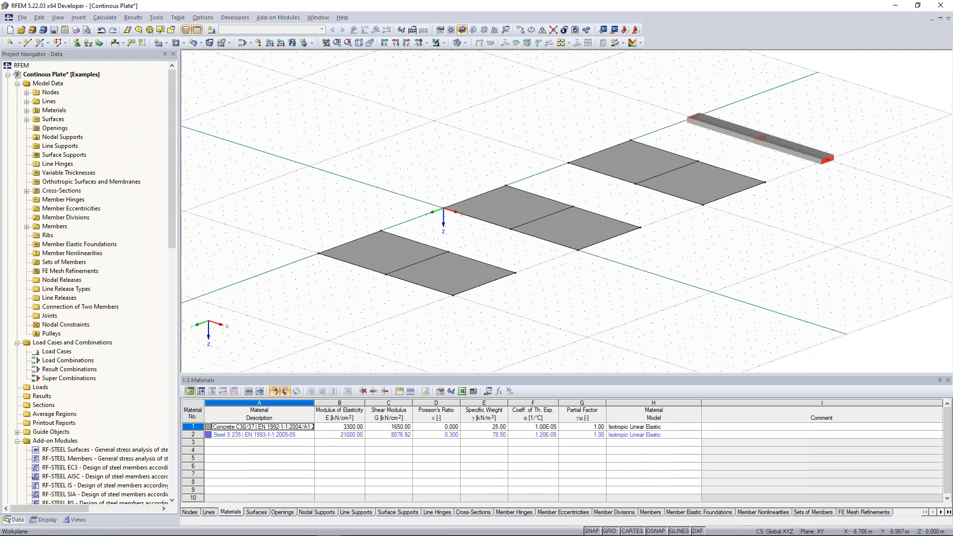
middle_click_drag(430, 115, 451, 95)
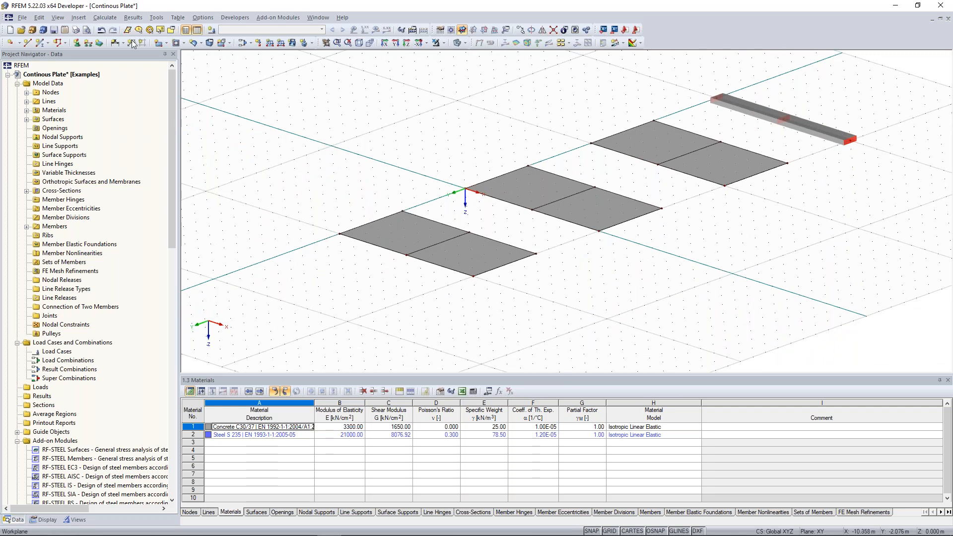
left_click(88, 43)
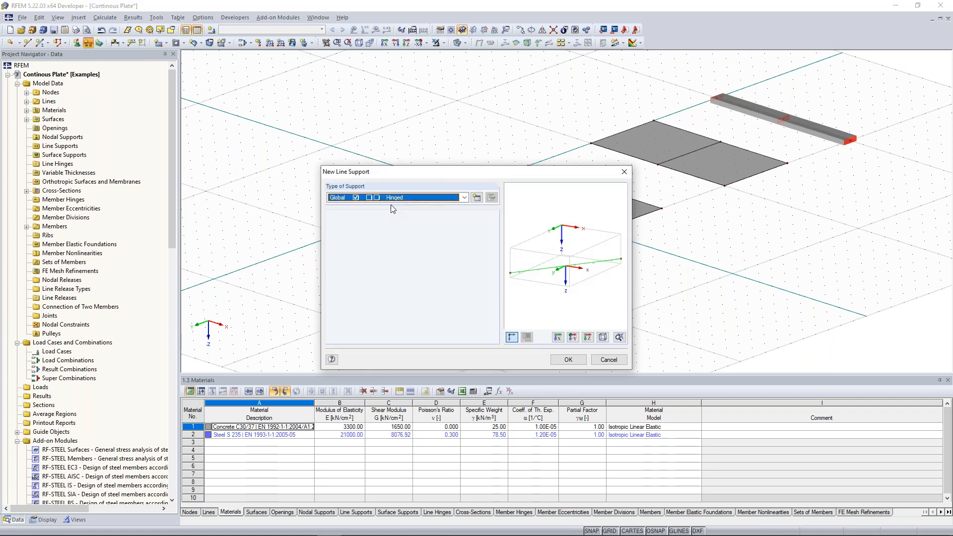
left_click_drag(395, 178, 313, 124)
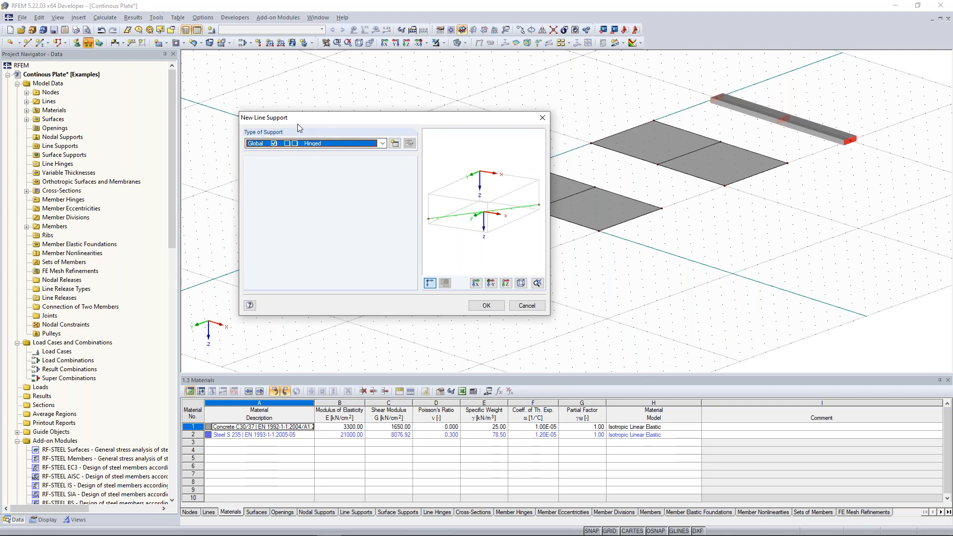
left_click(375, 144)
left_click(274, 154)
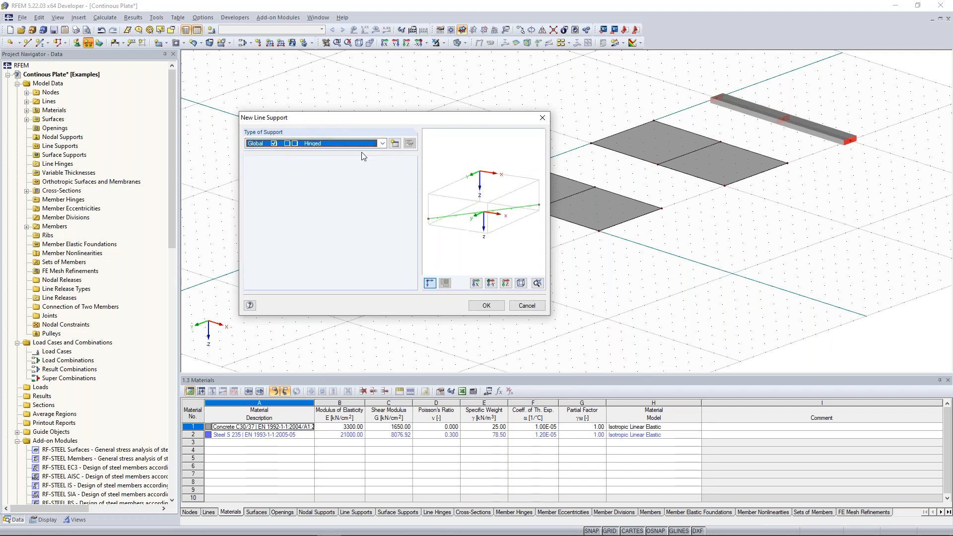
left_click(395, 144)
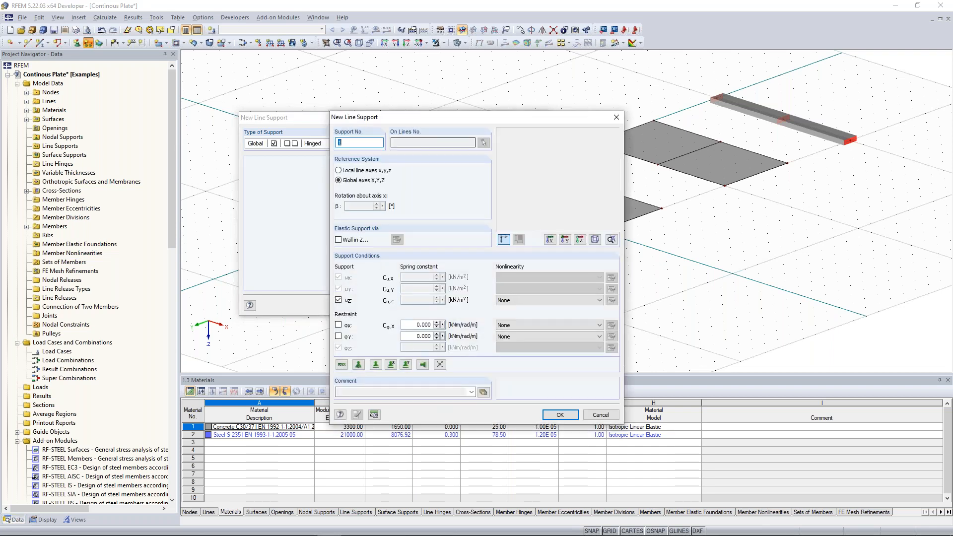
left_click_drag(408, 119, 691, 46)
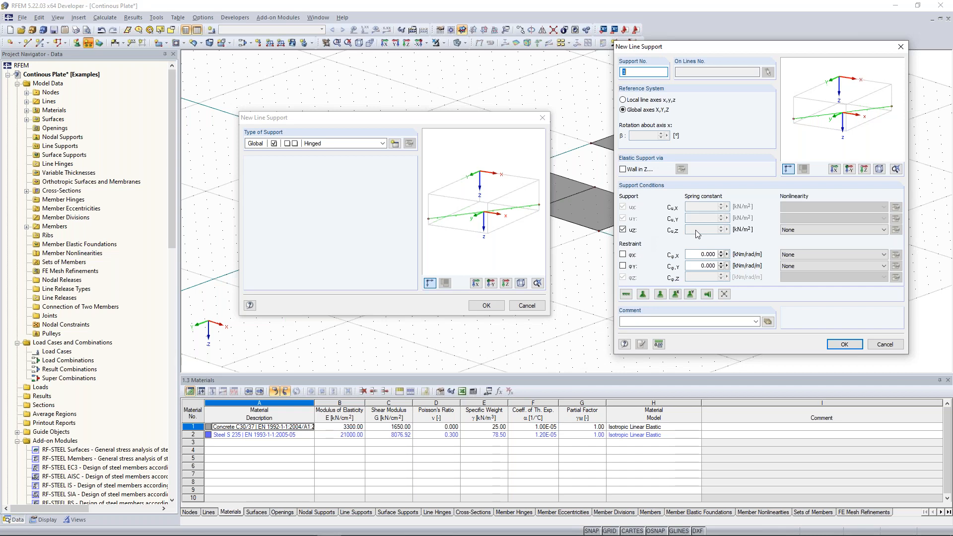
key("Return")
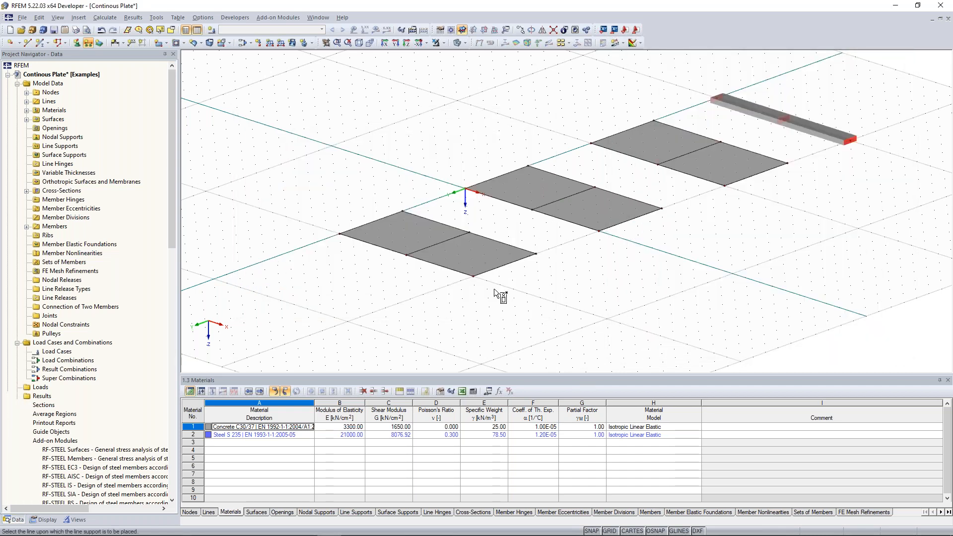
Assign the hinged line support to both short edges and the dividing line of each of the three surfaces.
middle_click_drag(493, 288, 422, 284, "ctrl")
left_click(376, 234)
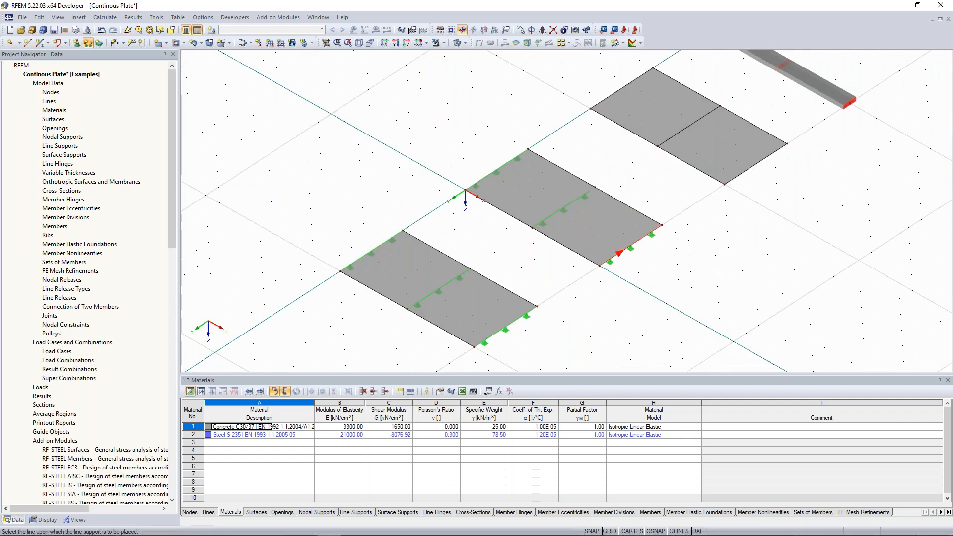
middle_click_drag(630, 245, 636, 214, "ctrl")
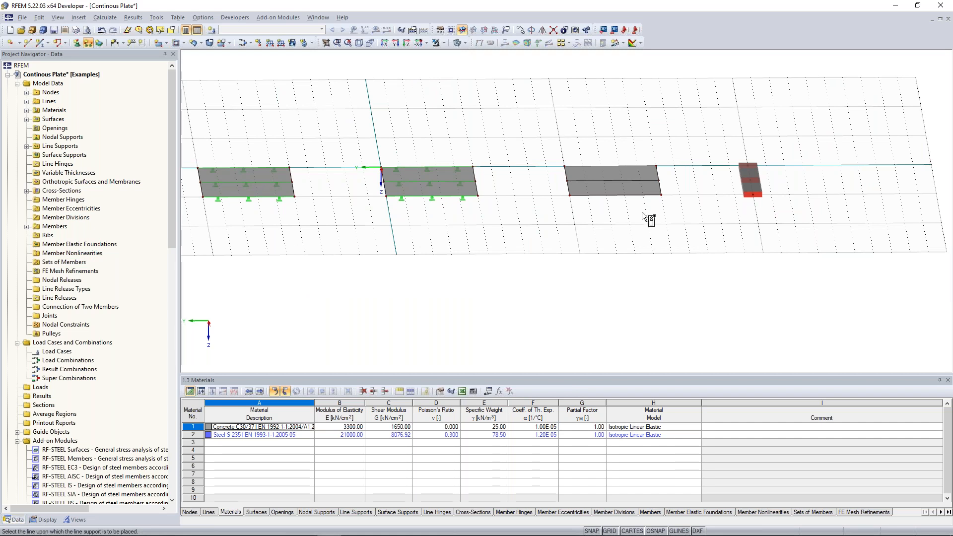
left_click_drag(644, 213, 610, 143)
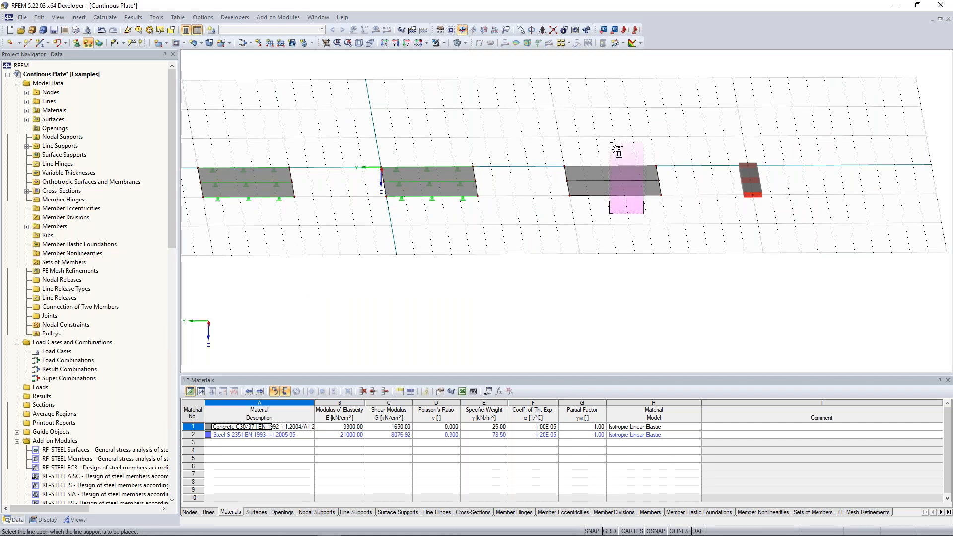
left_click_drag(610, 145, 609, 143)
key("Escape")
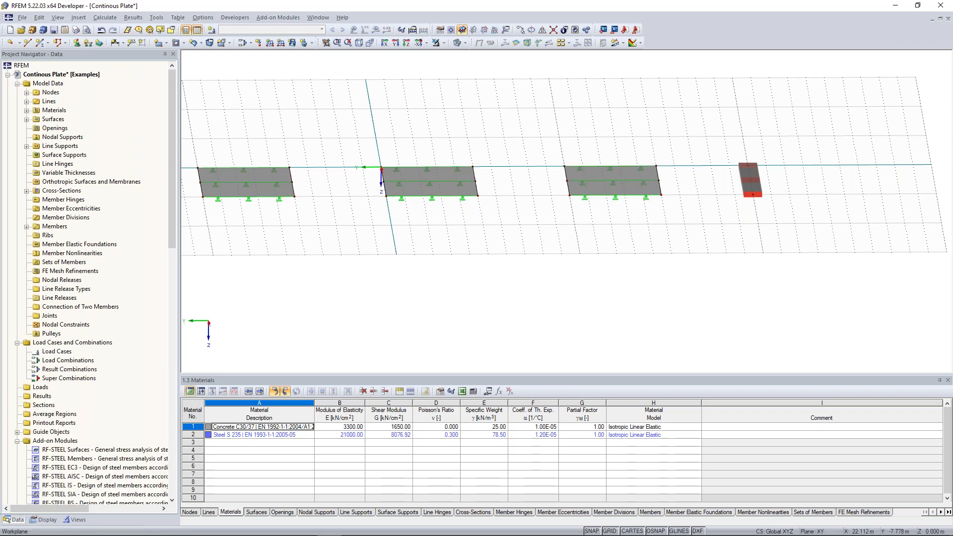
middle_click_drag(520, 228, 744, 209, "ctrl")
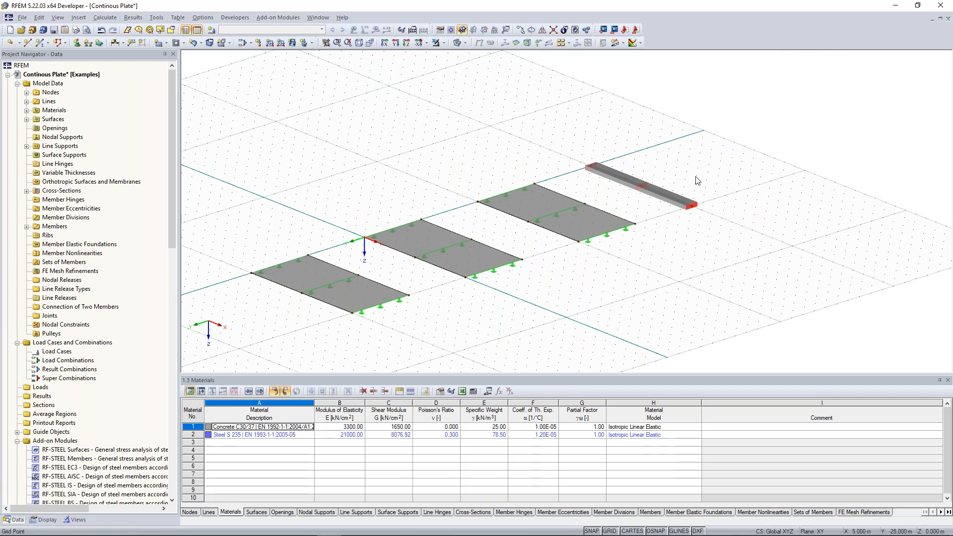
Assign a new nodal support in global axes X,Y,Z, fixed in uZ with free rotations about X and Y, to beam nodes 14 and 21.
scroll(647, 180, "up", 2)
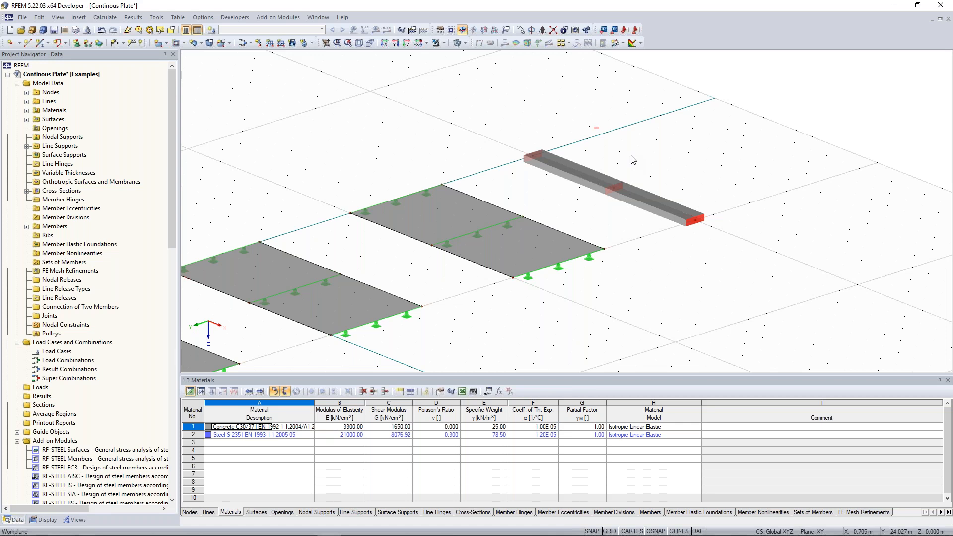
left_click_drag(594, 127, 630, 155)
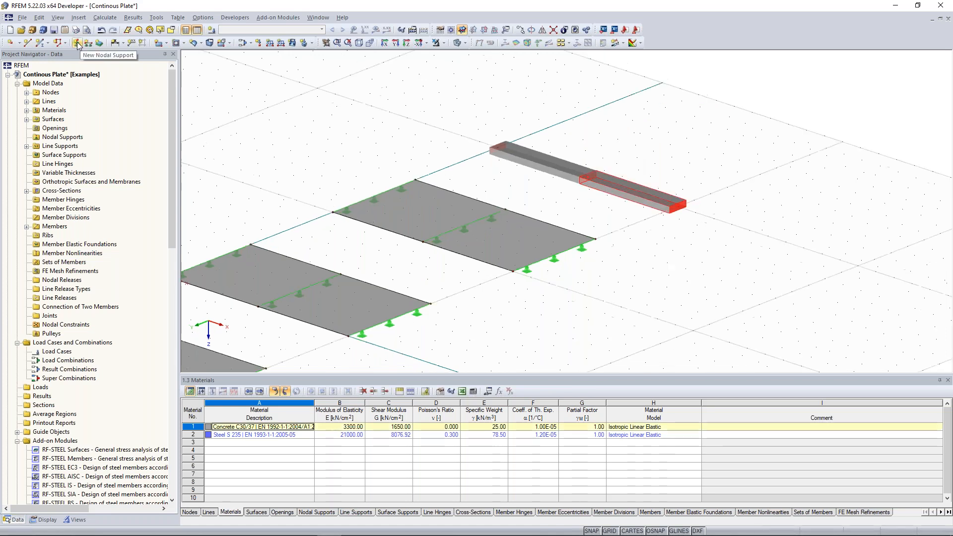
left_click(78, 44)
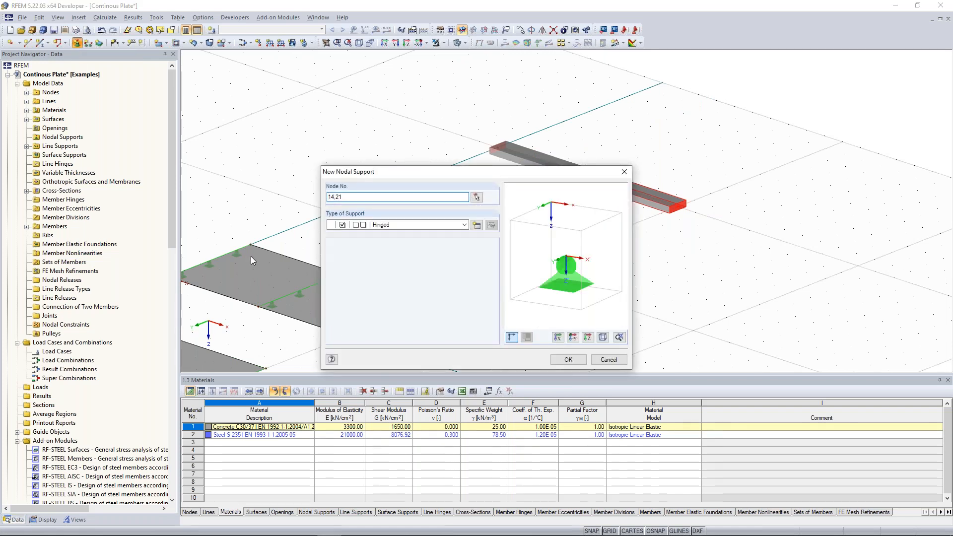
left_click_drag(387, 176, 366, 137)
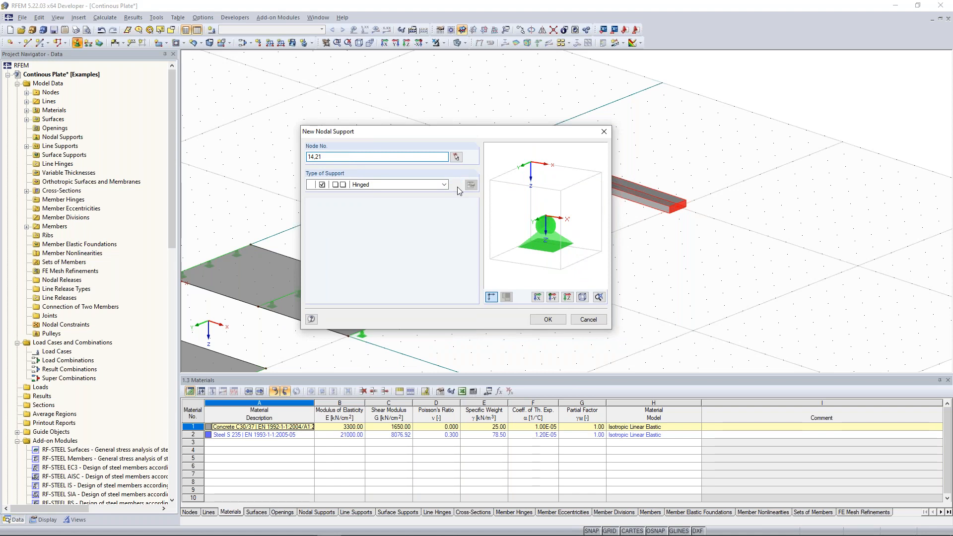
left_click(470, 184)
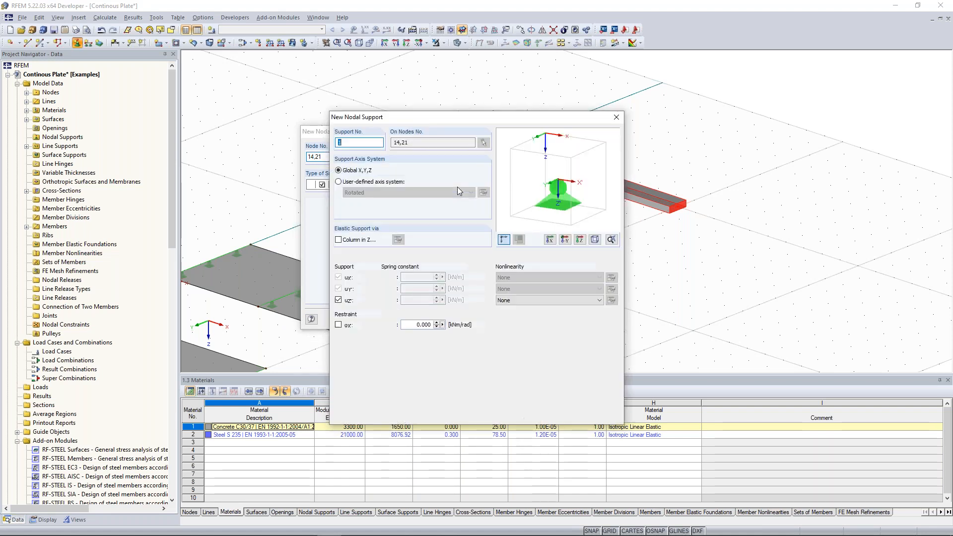
left_click_drag(405, 117, 664, 63)
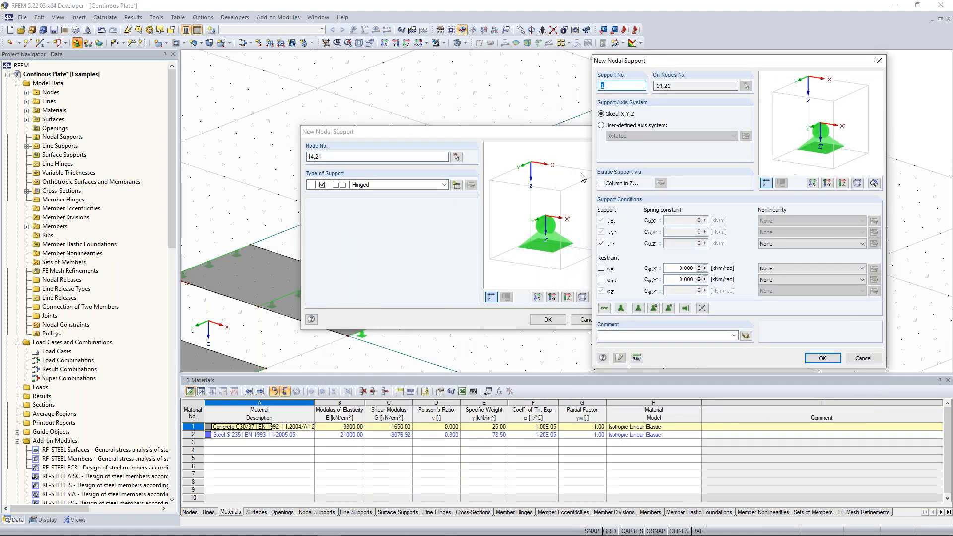
left_click(601, 220)
left_click_drag(826, 111, 810, 88)
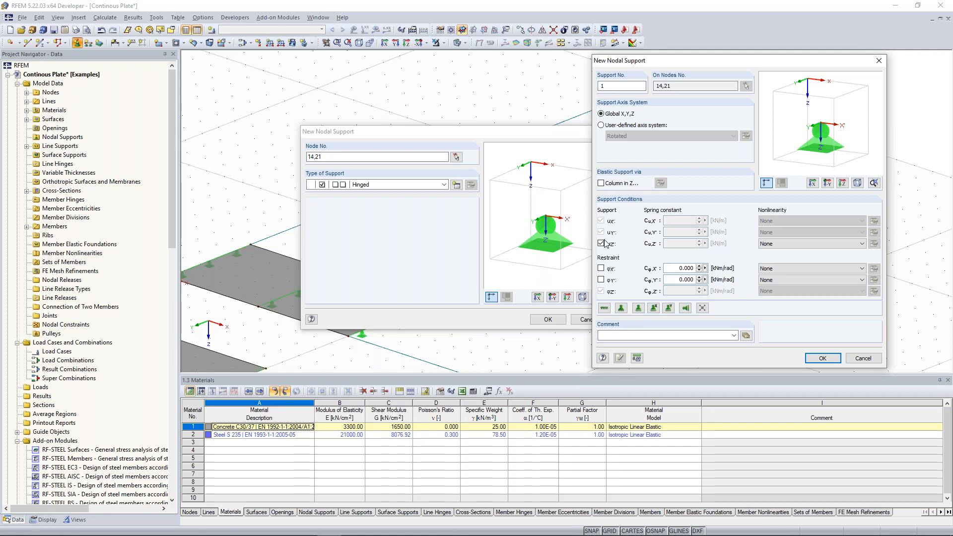
left_click(823, 359)
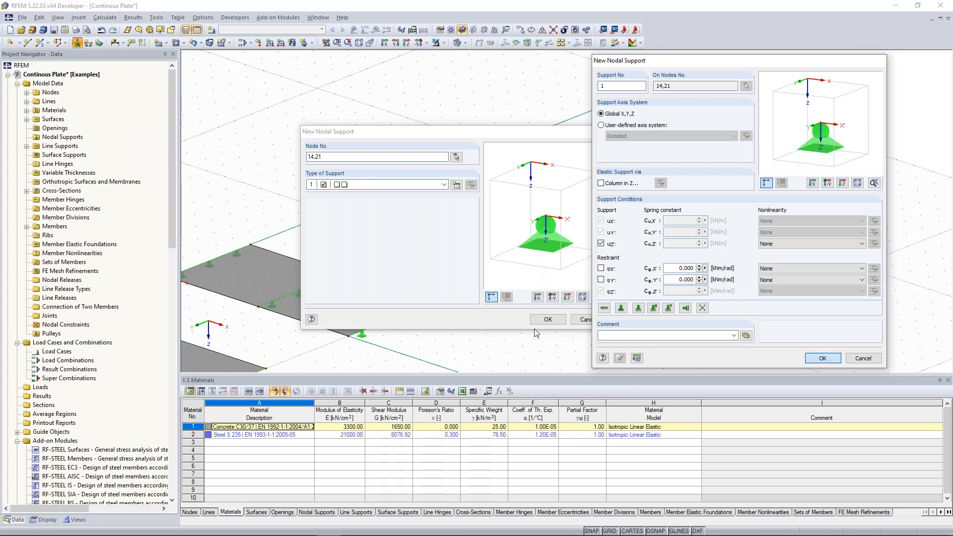
left_click(555, 318)
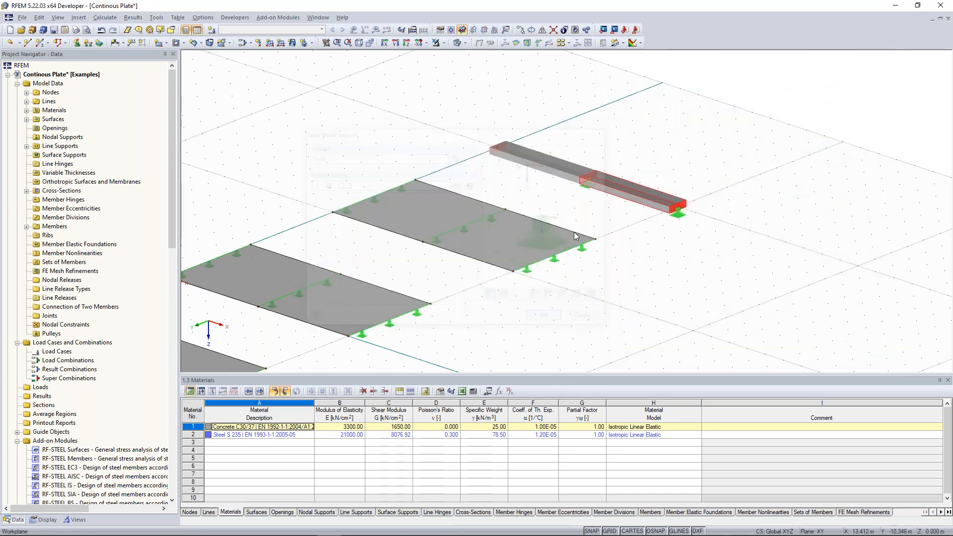
Create a second nodal support type with uZ and rotation about X restrained, and assign it to the beam's unsupported end node 13.
scroll(541, 127, "up", 4)
scroll(548, 198, "down", 1)
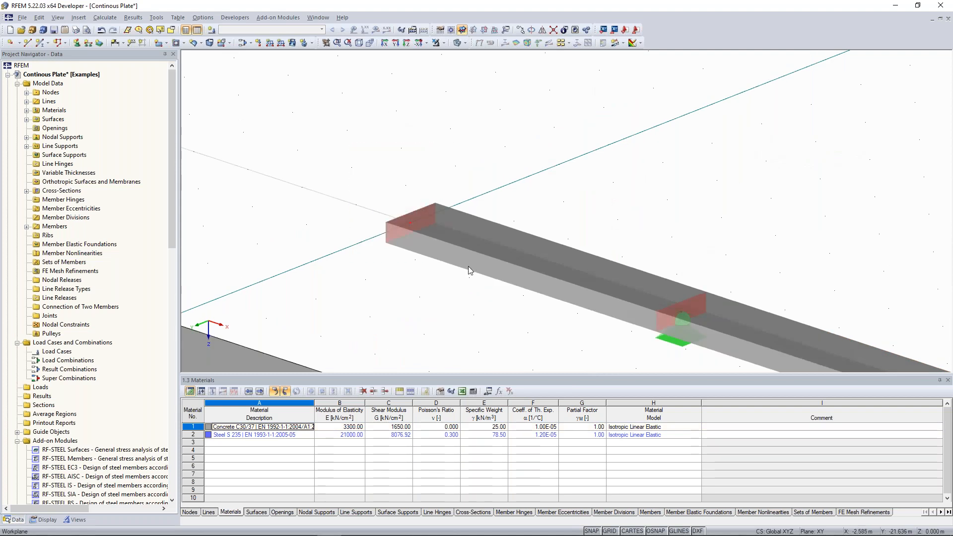
scroll(476, 262, "down", 4)
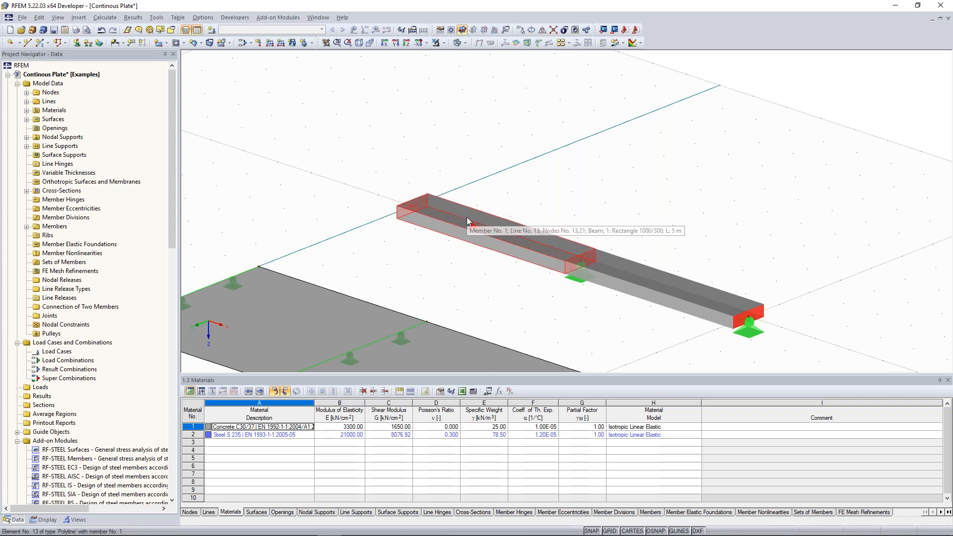
left_click(77, 44)
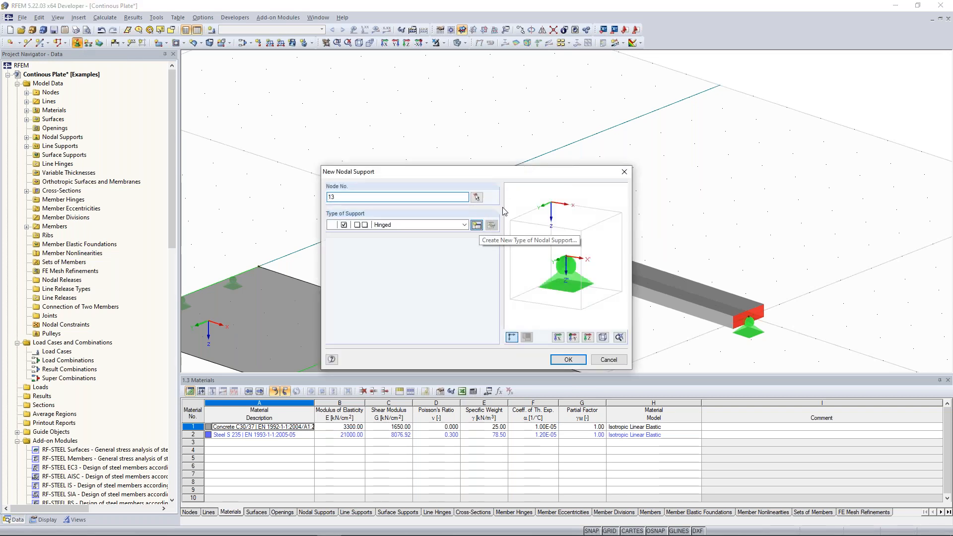
left_click(477, 225)
left_click_drag(474, 112, 349, 91)
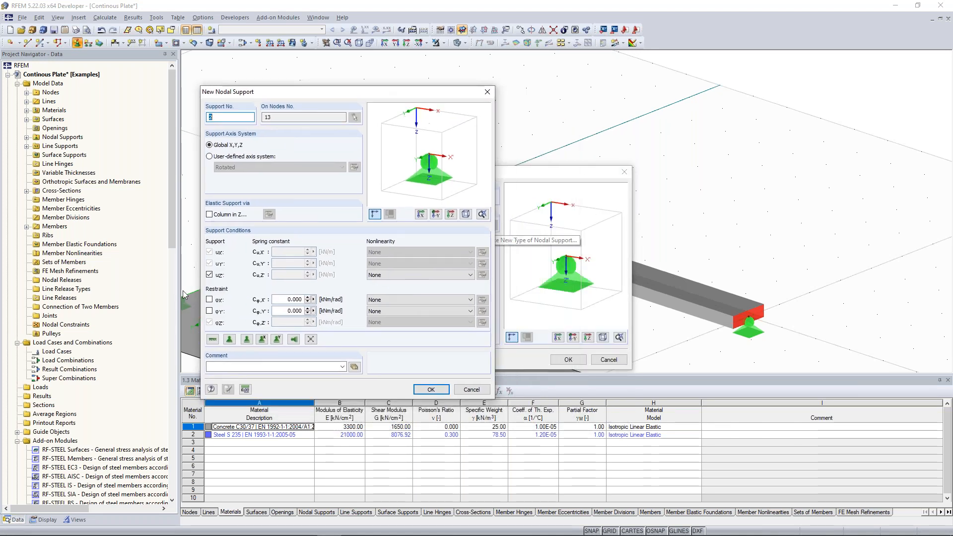
left_click(208, 300)
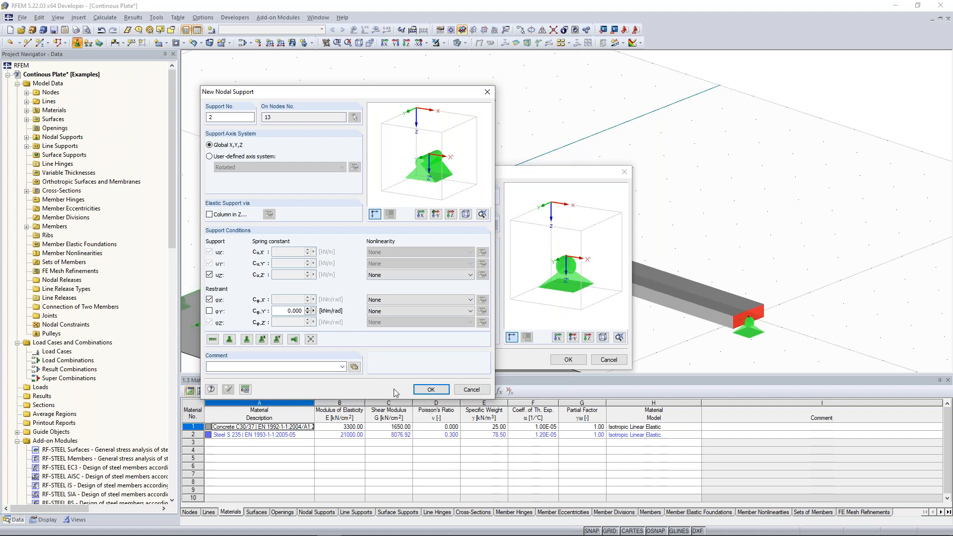
left_click(430, 390)
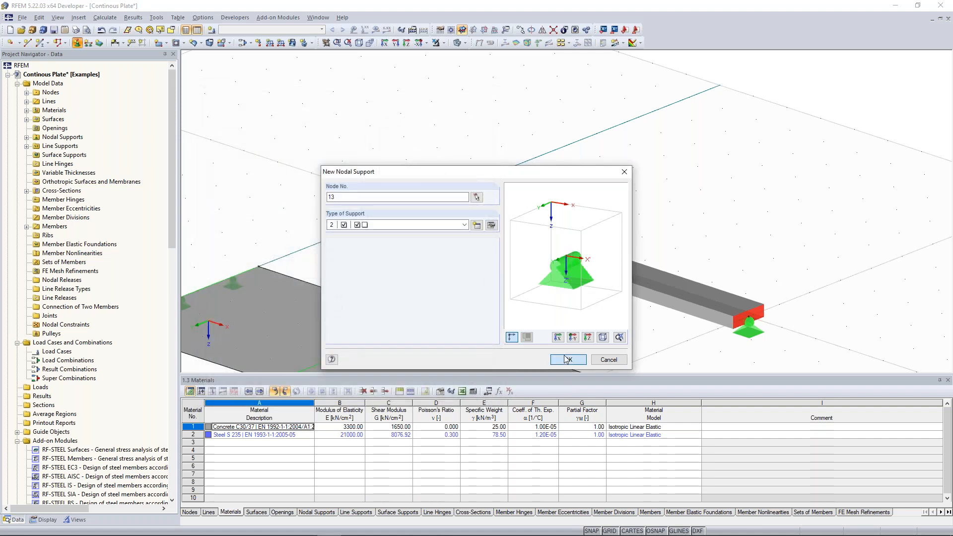
left_click(565, 360)
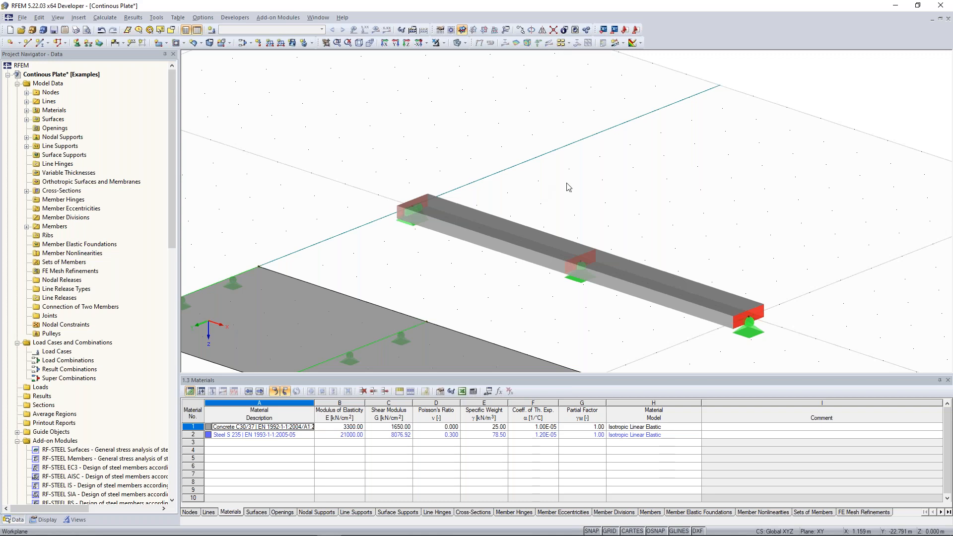
Examine the beam's three nodal supports and the line supports of the three surfaces across the whole model.
middle_click_drag(542, 175, 534, 107)
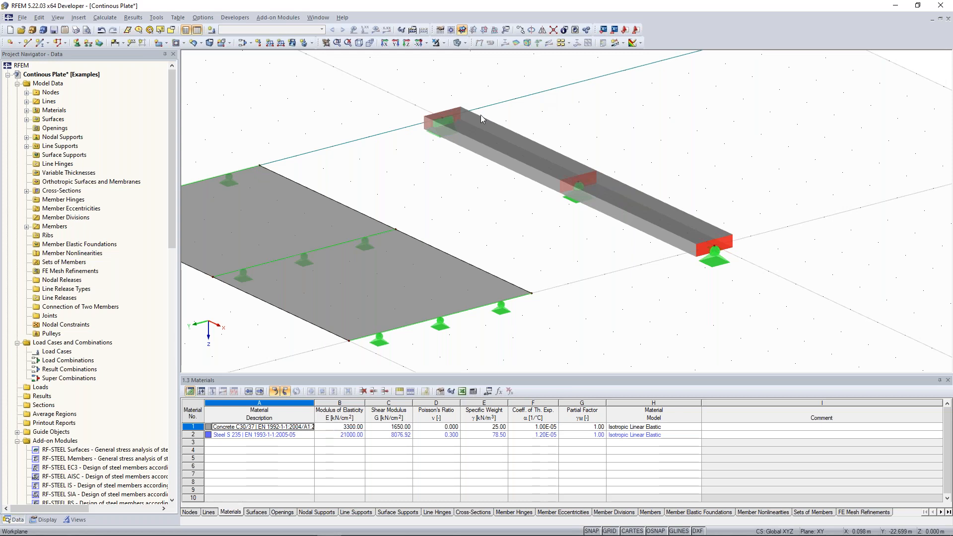
scroll(513, 152, "down", 2)
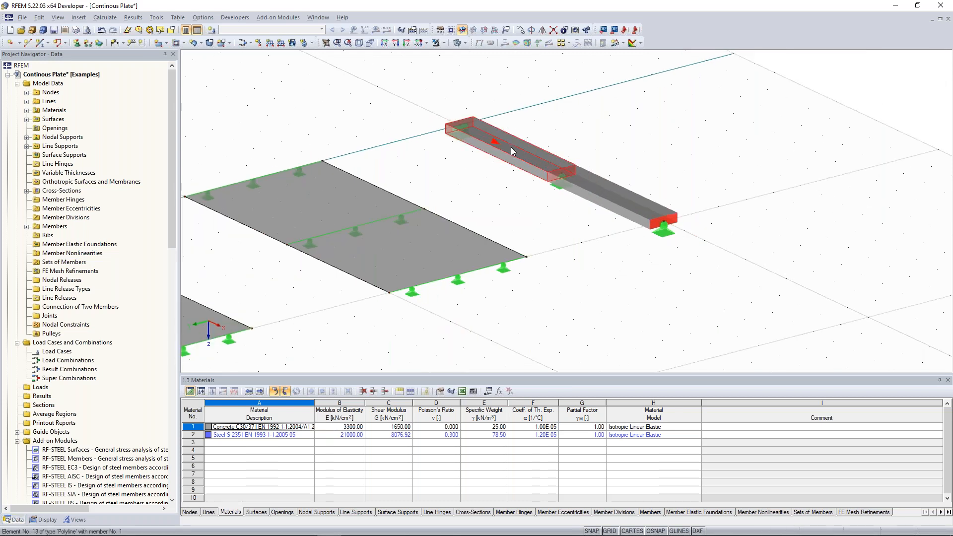
scroll(552, 146, "up", 1)
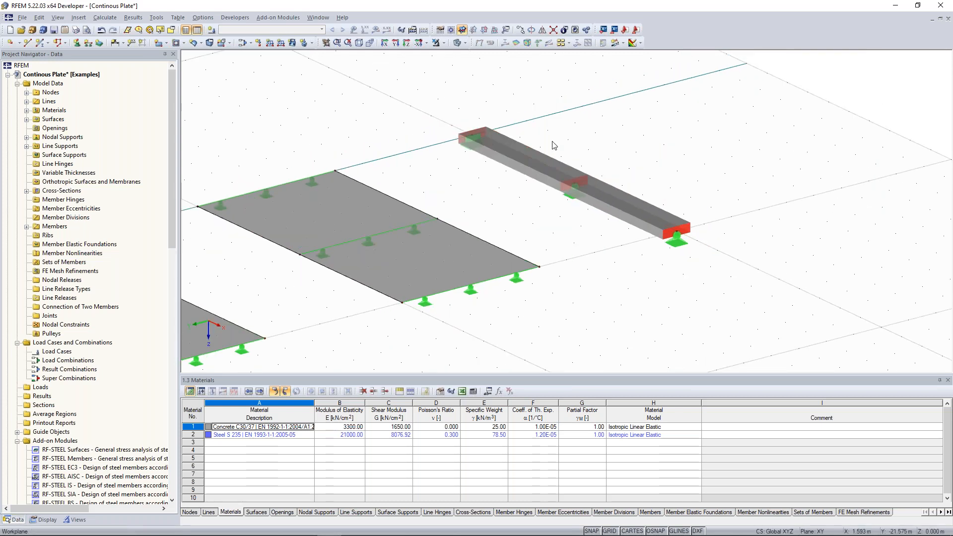
scroll(582, 155, "up", 1)
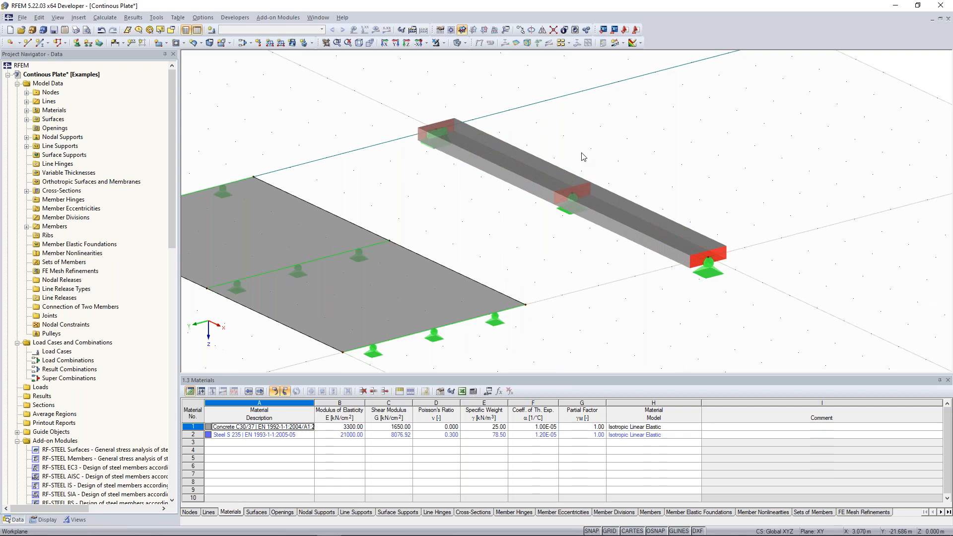
scroll(640, 159, "down", 2)
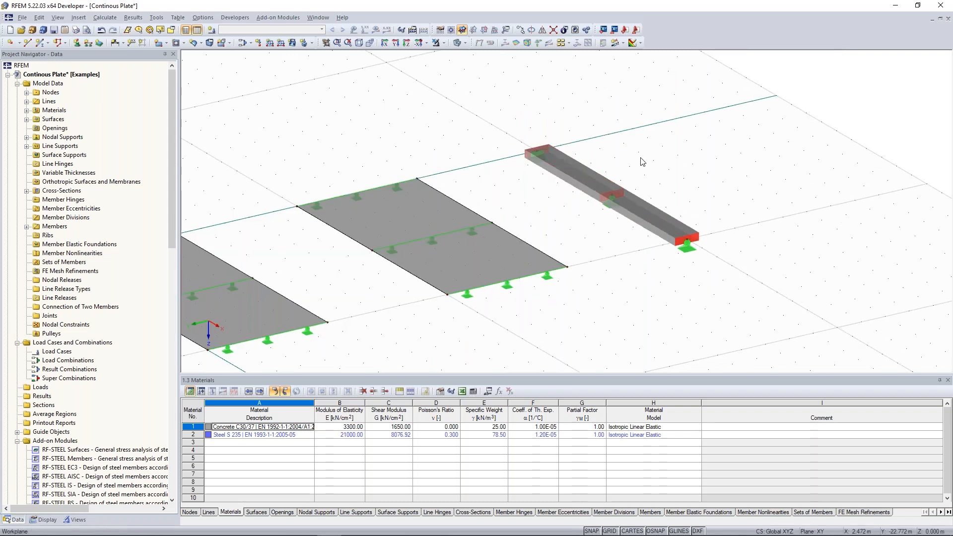
scroll(545, 181, "down", 2)
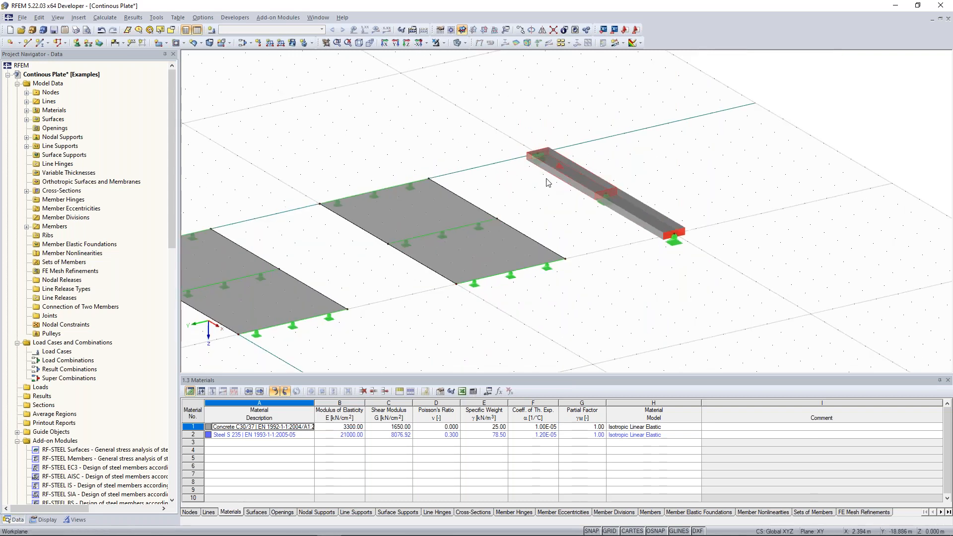
scroll(489, 155, "down", 2)
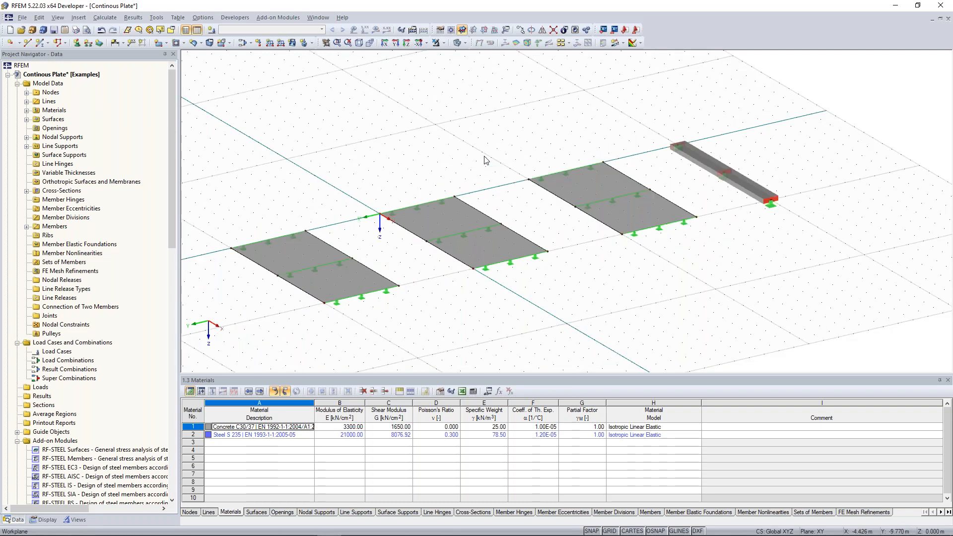
scroll(536, 123, "down", 1)
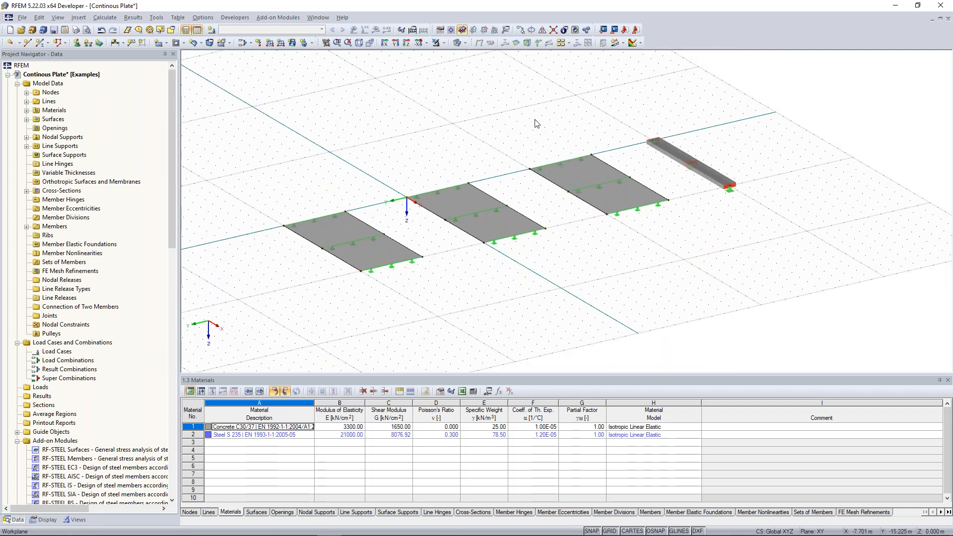
middle_click_drag(485, 122, 464, 120, "ctrl")
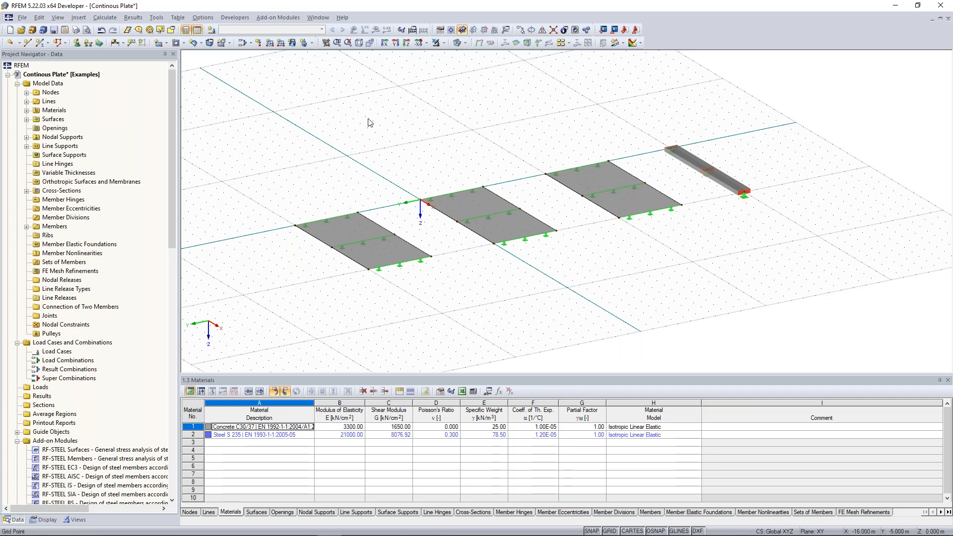
Create load case LC1 with the description Test Load, action category Permanent and self-weight inactive.
left_click(212, 31)
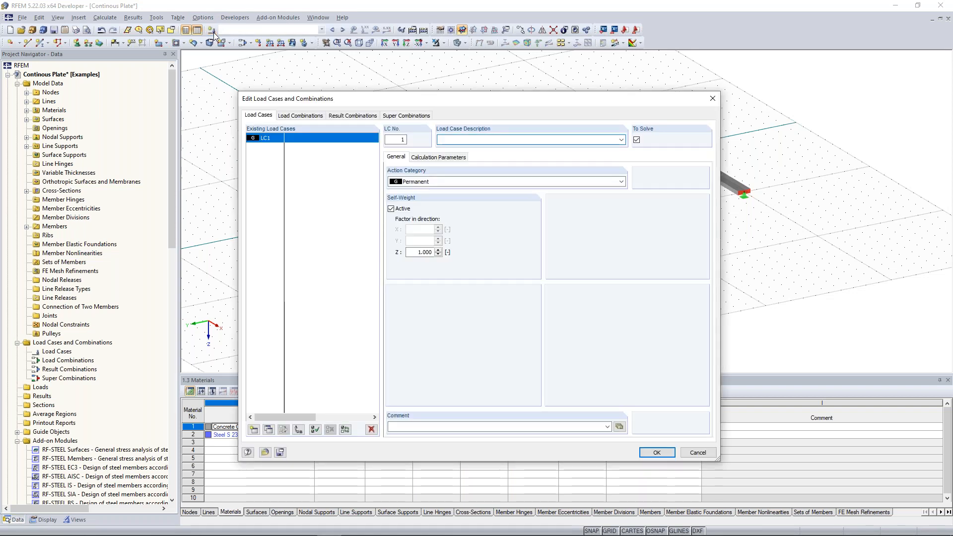
left_click(457, 182)
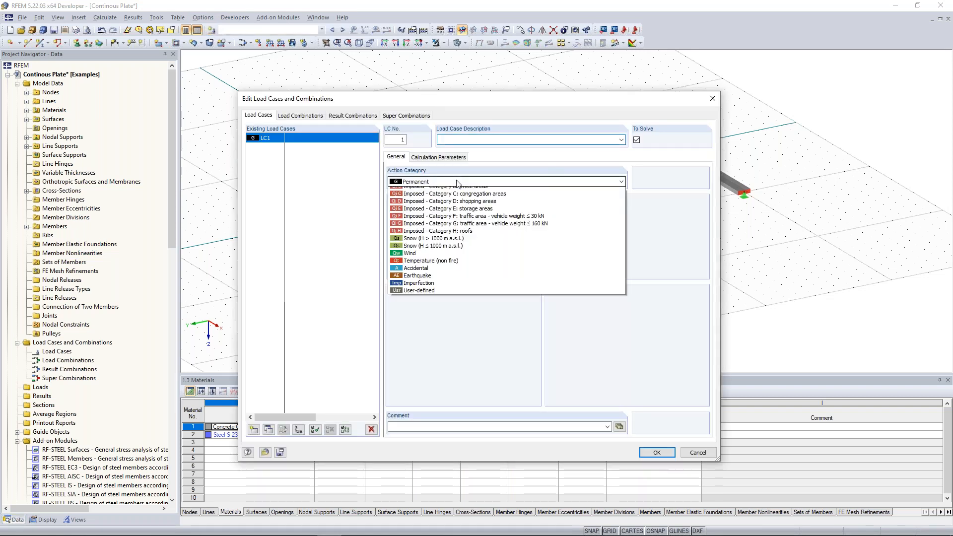
left_click(456, 182)
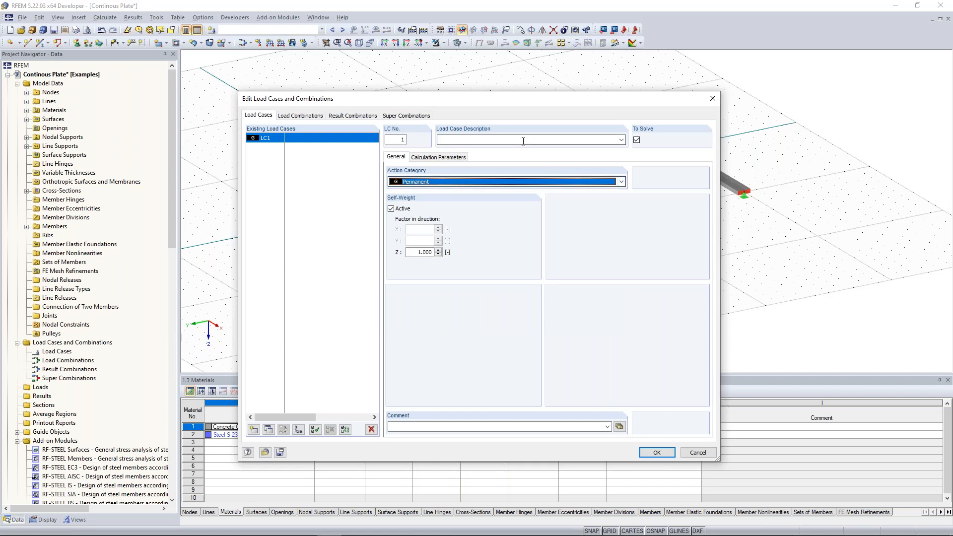
left_click(495, 140)
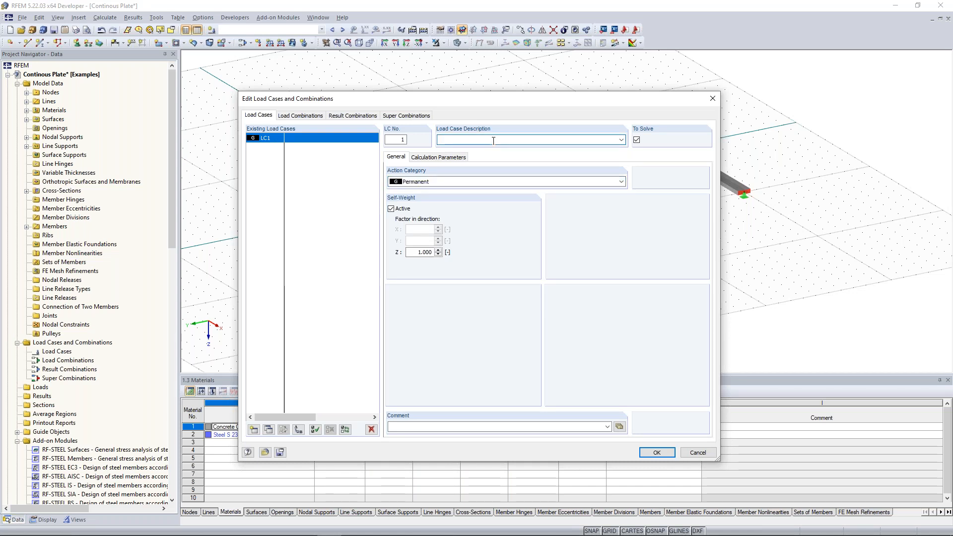
type("Test Load")
left_click(395, 211)
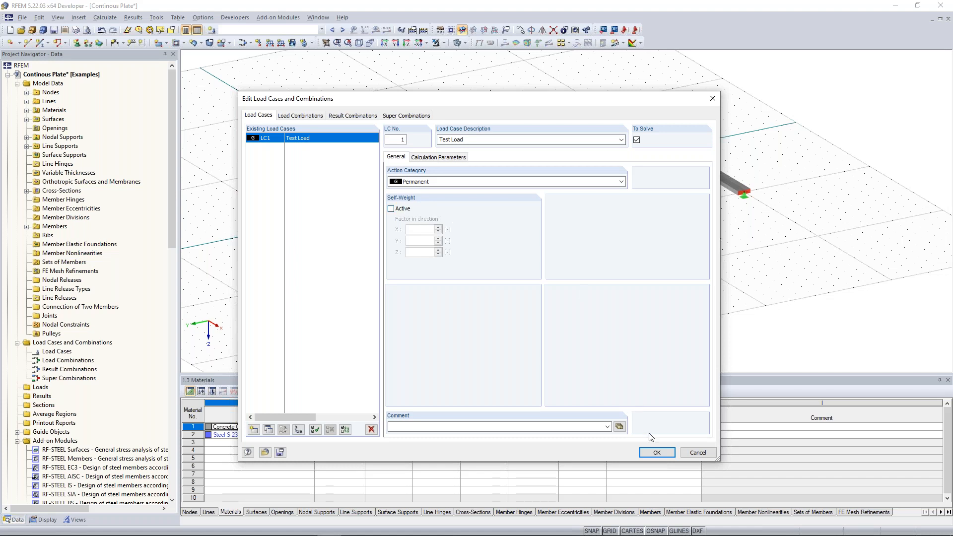
left_click(657, 453)
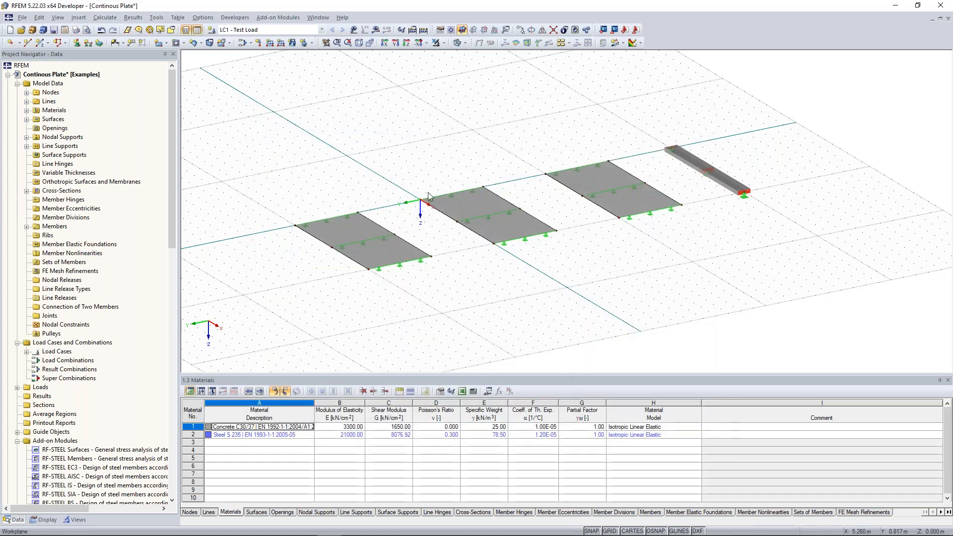
Apply a uniform force surface load of 10 kN/m² in global direction ZL to the three plate surfaces in LC1.
scroll(390, 161, "up", 4)
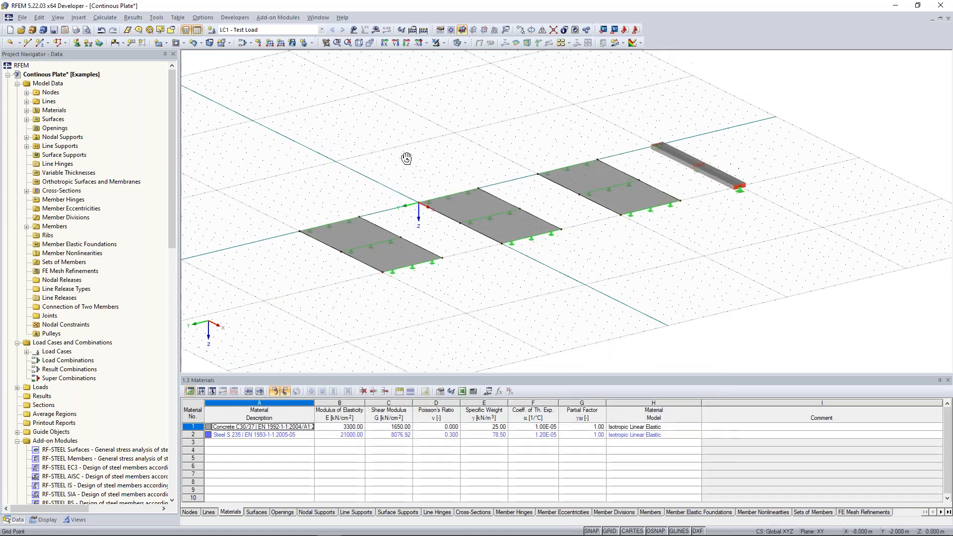
scroll(411, 144, "up", 2)
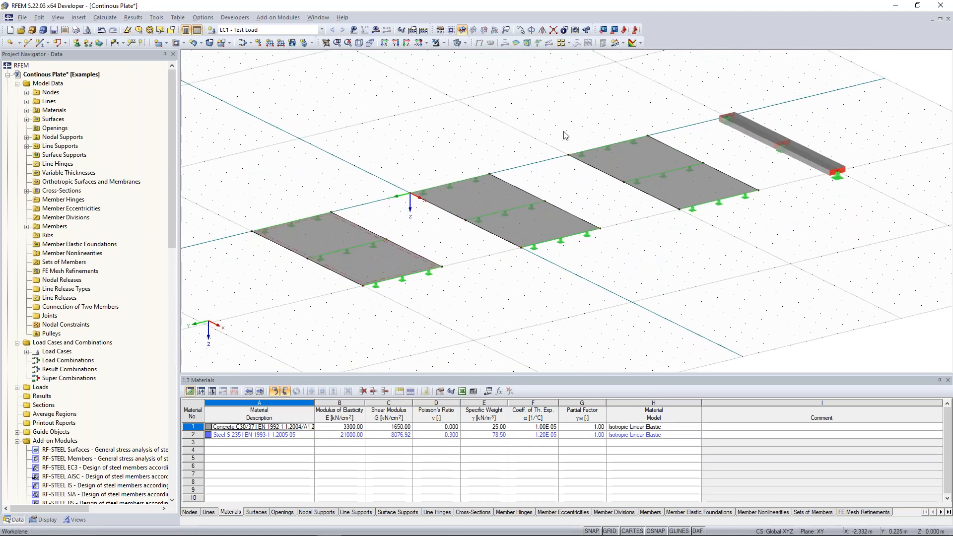
left_click(292, 46)
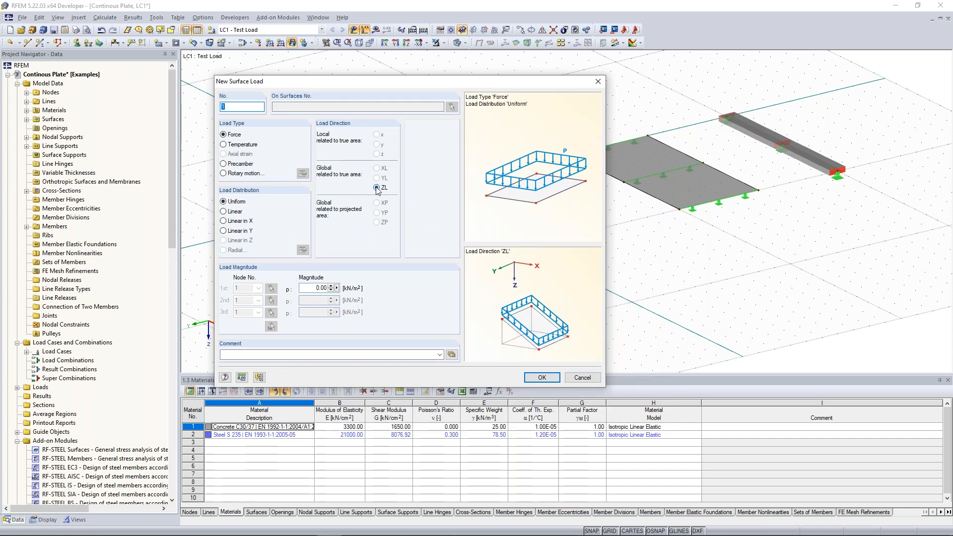
double_click(320, 288)
type("10")
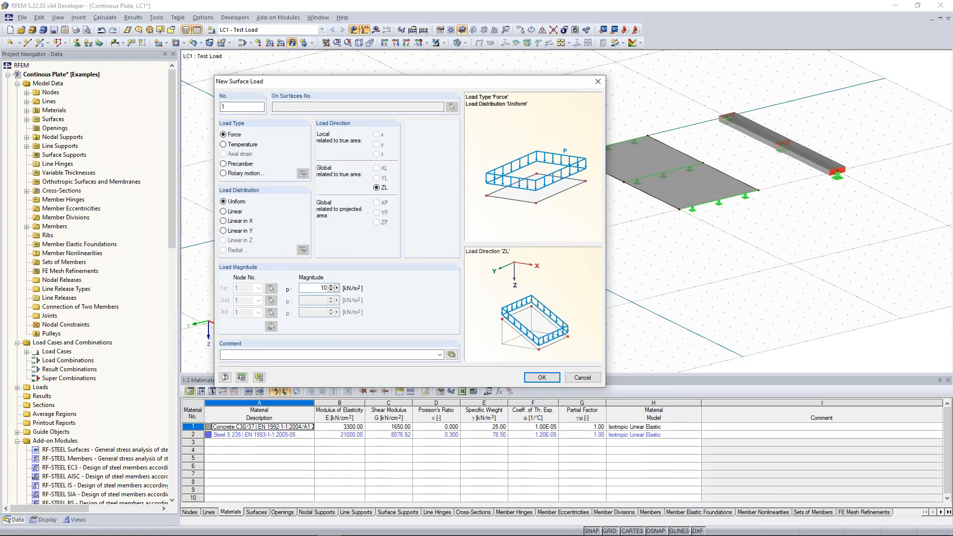
left_click(542, 378)
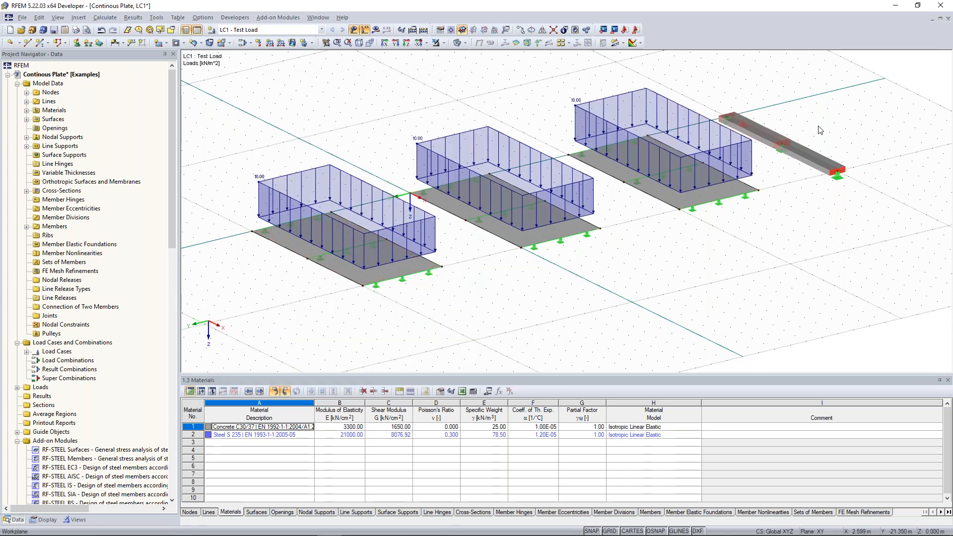
Apply a uniform member load of 10 kN/m in global direction ZL to both members of the equivalent beam.
middle_click_drag(818, 130, 628, 160, "ctrl")
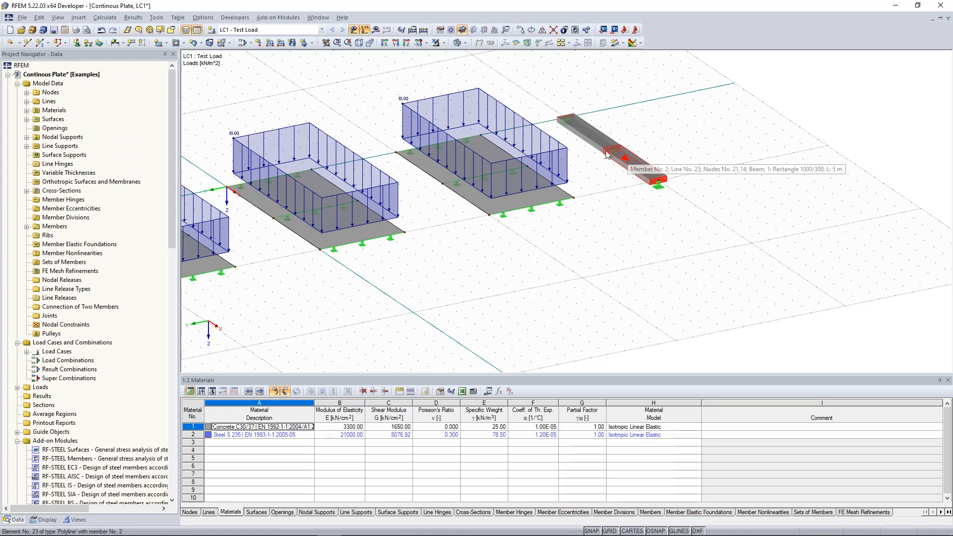
middle_click_drag(606, 155, 630, 163)
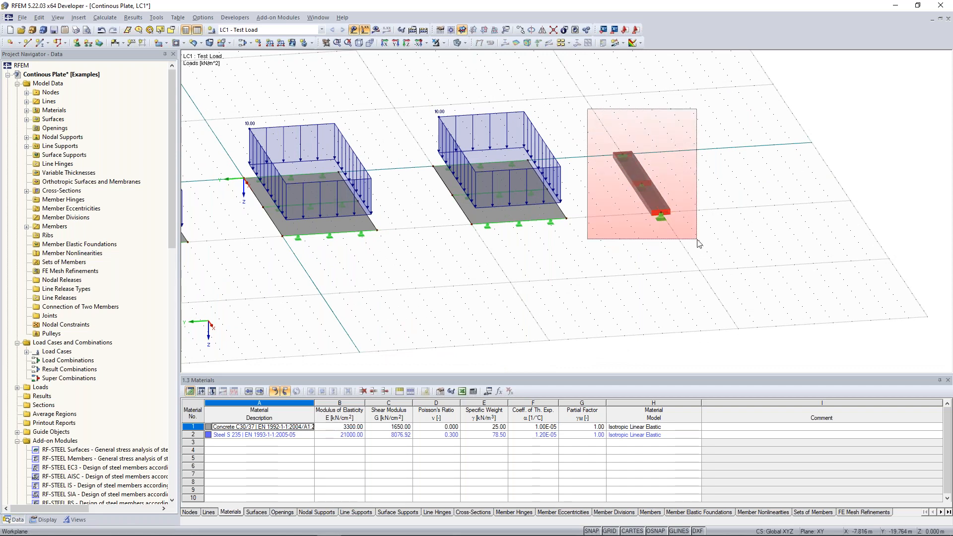
middle_click_drag(733, 185, 659, 189)
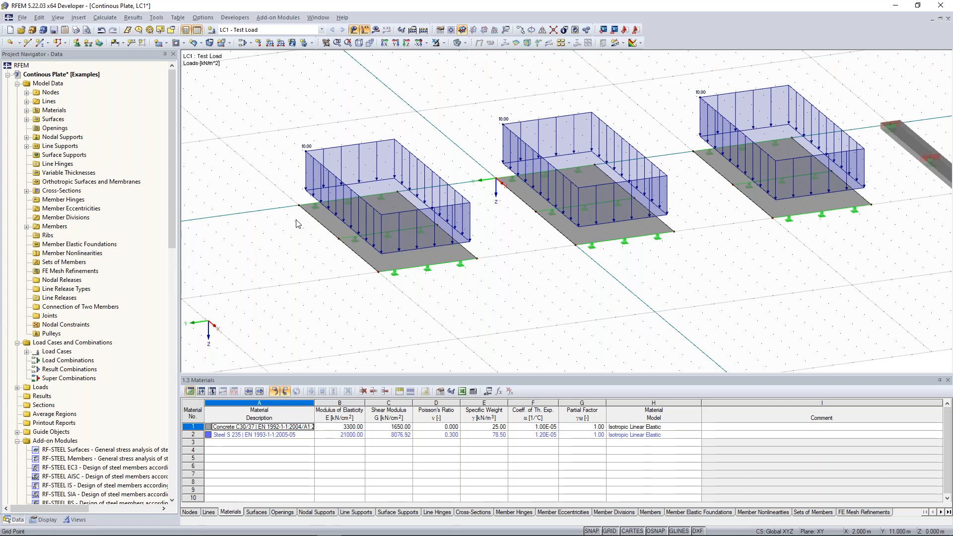
scroll(297, 223, "up", 2)
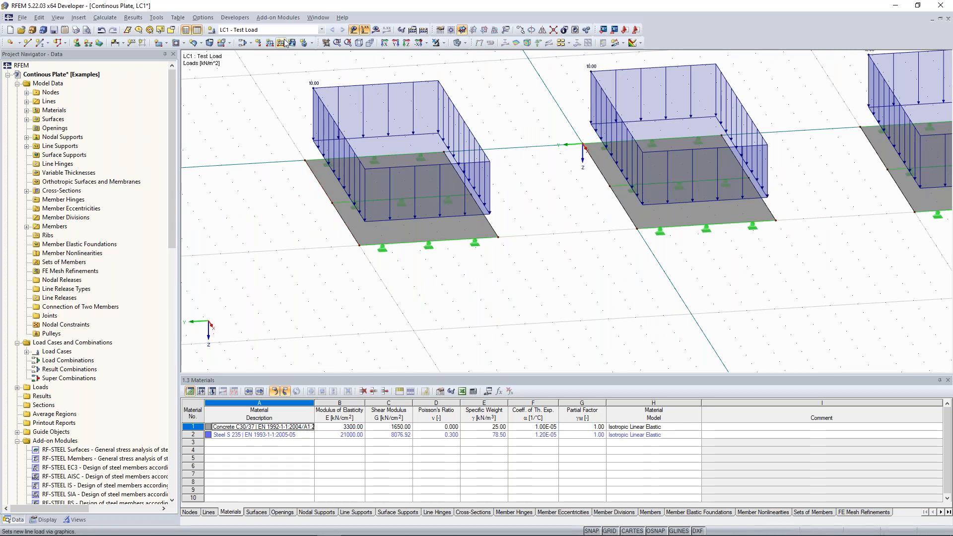
left_click(270, 43)
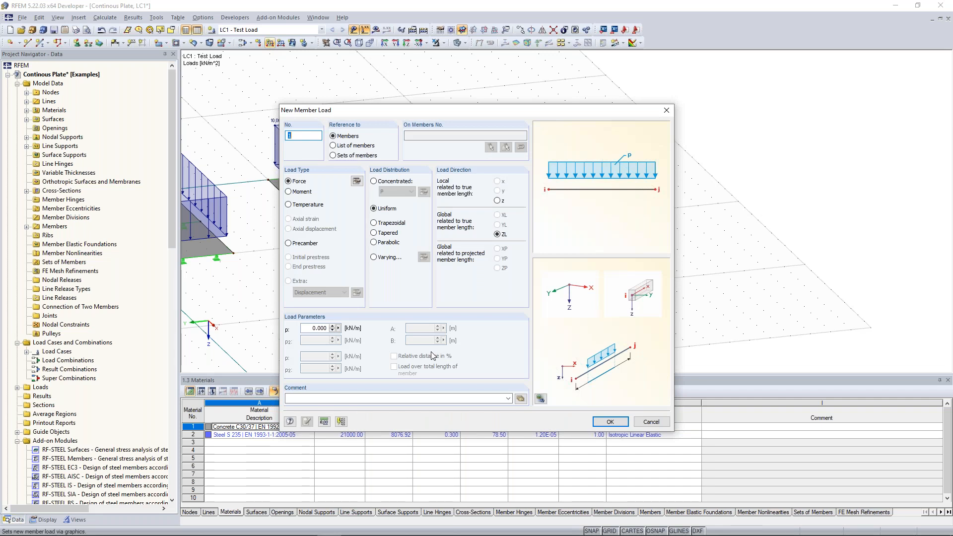
left_click(318, 328)
type("10")
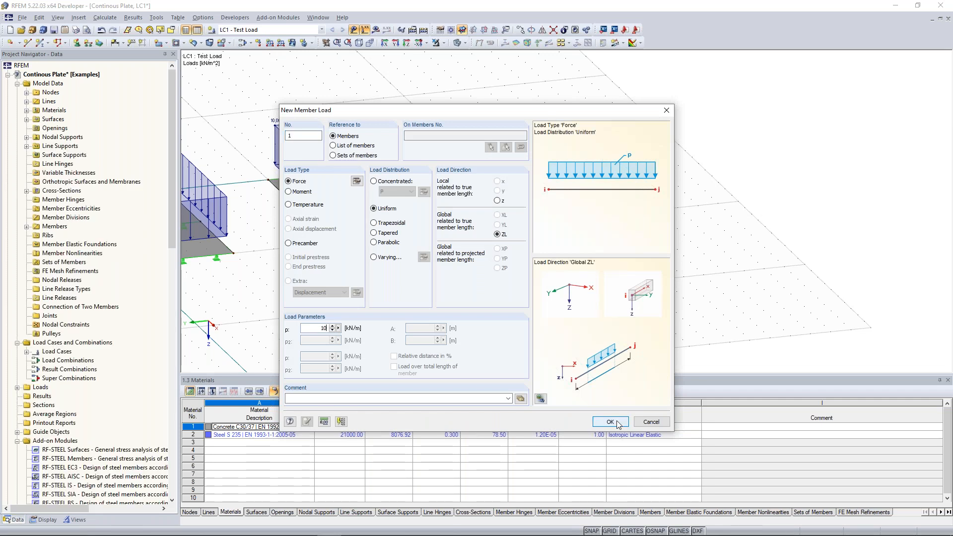
key("Return")
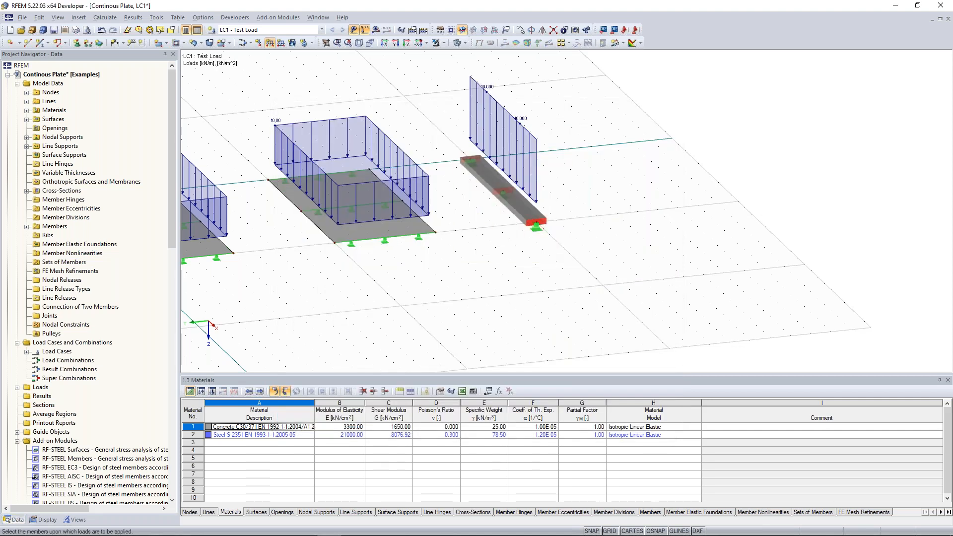
key("Escape")
Hide the load display so that only the plates, the beam and their supports are shown.
scroll(597, 243, "down", 1)
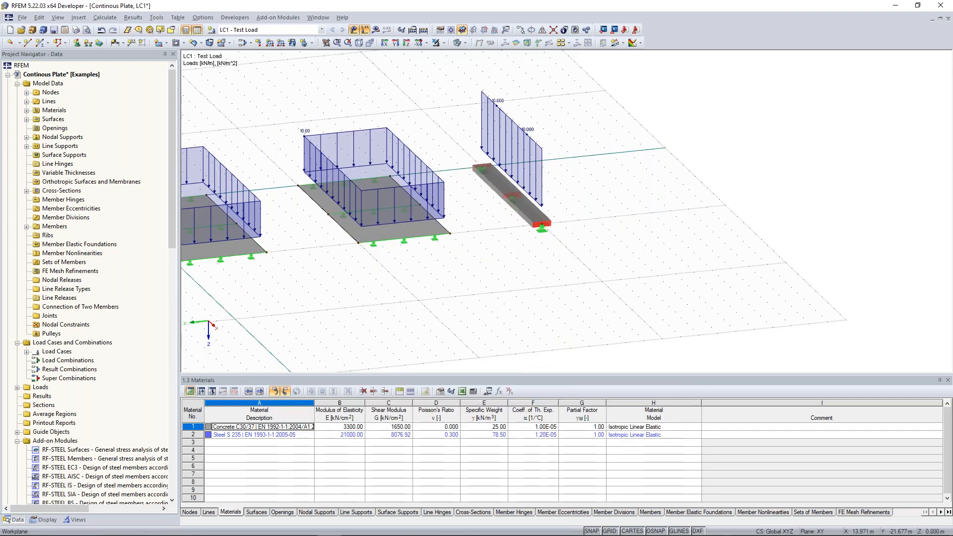
scroll(602, 298, "down", 2)
middle_click_drag(602, 298, 561, 288, "ctrl")
scroll(344, 254, "up", 5)
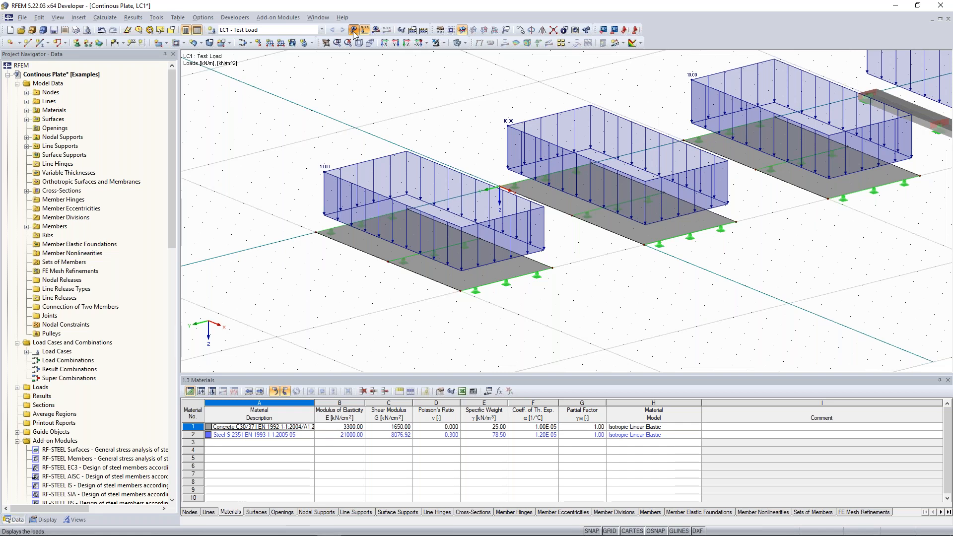
left_click(354, 32)
scroll(435, 156, "up", 1)
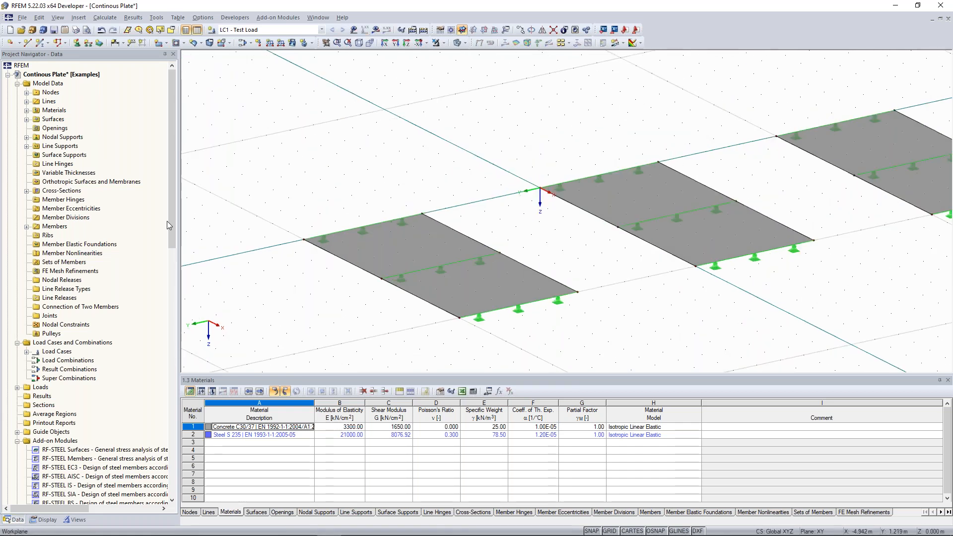
Access the FE mesh refinements in the model data.
scroll(167, 221, "up", 1)
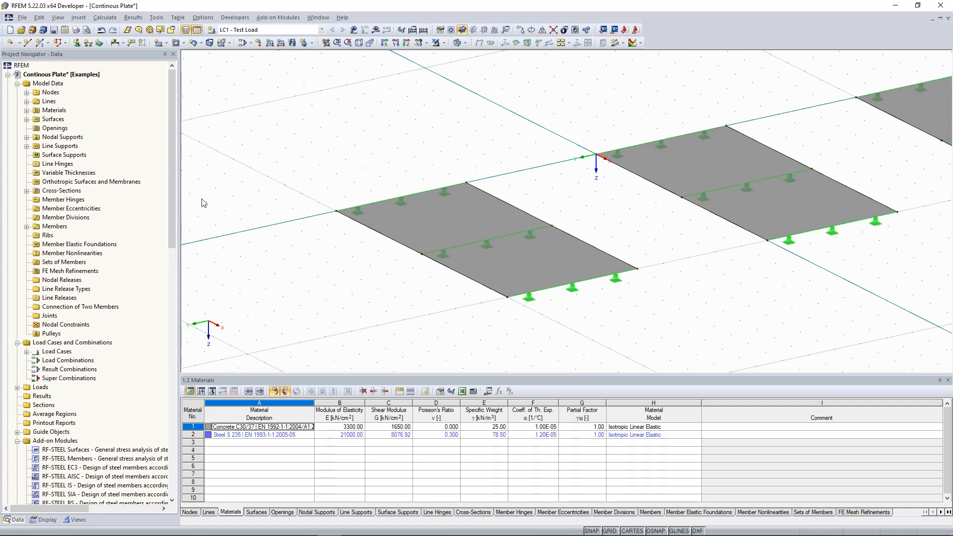
scroll(465, 230, "down", 2)
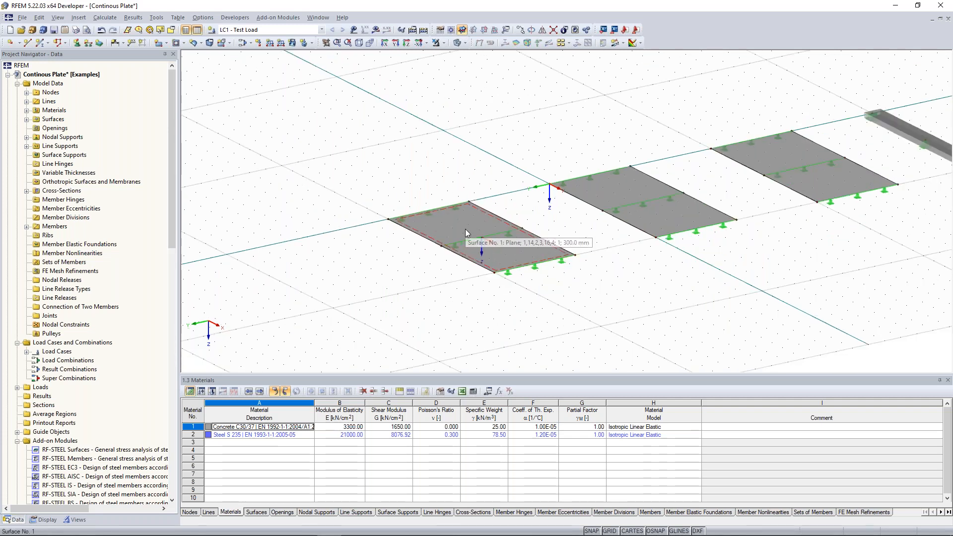
scroll(466, 229, "down", 1)
middle_click_drag(868, 143, 790, 161)
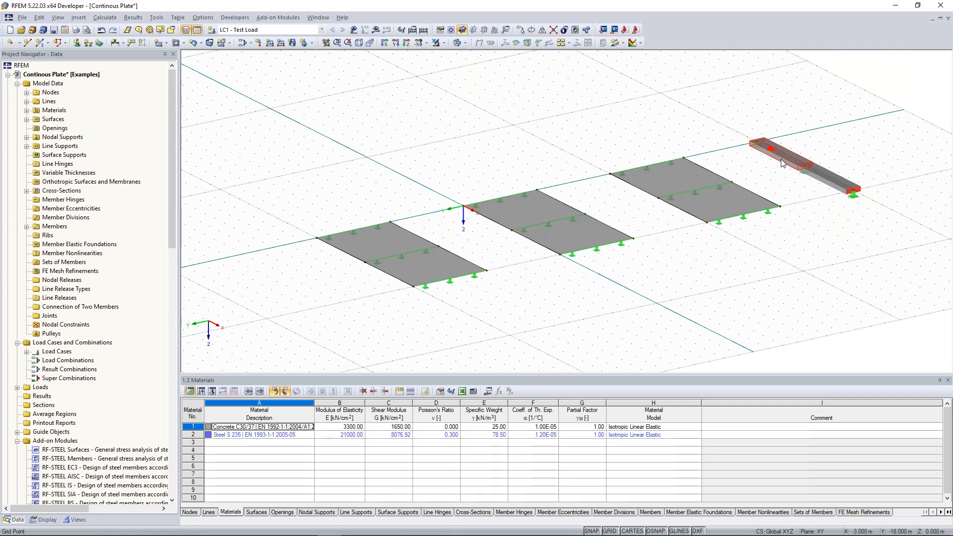
scroll(316, 273, "up", 3)
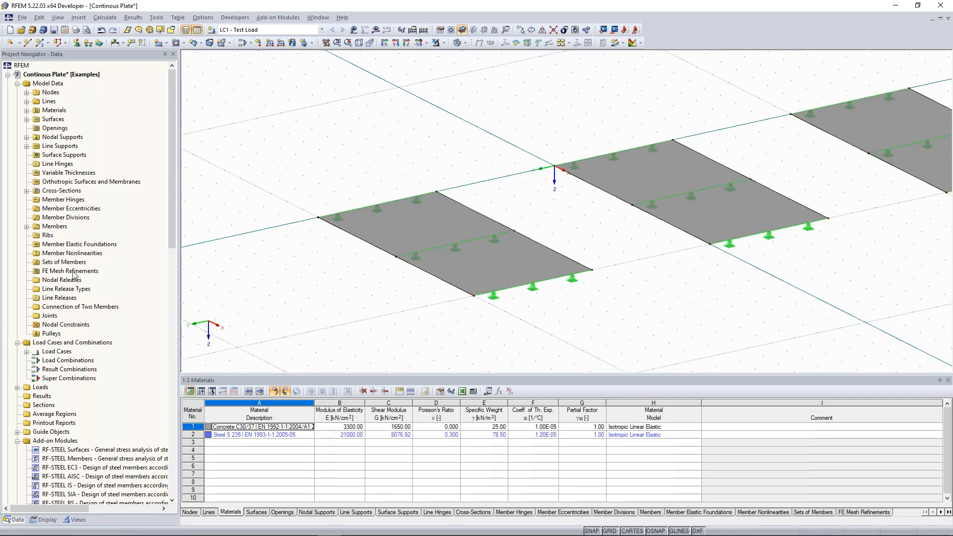
left_click(68, 274)
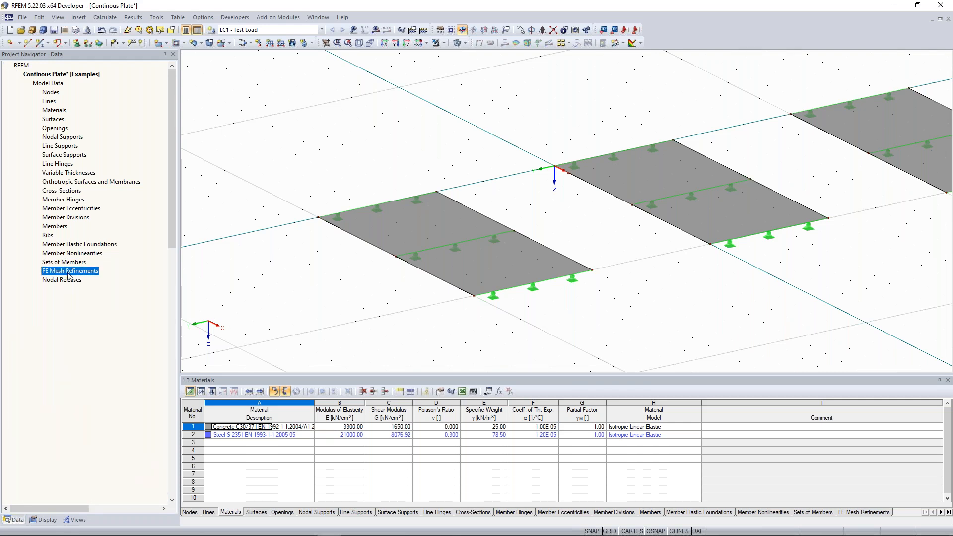
Create a surface-type FE mesh refinement on surface 1 with a target FE length of 1.000 m.
right_click(68, 274)
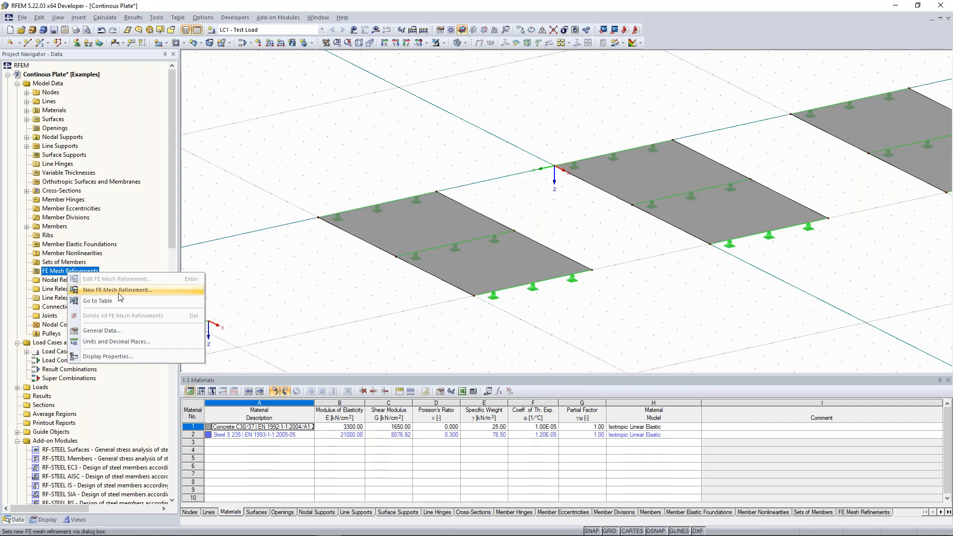
left_click(119, 292)
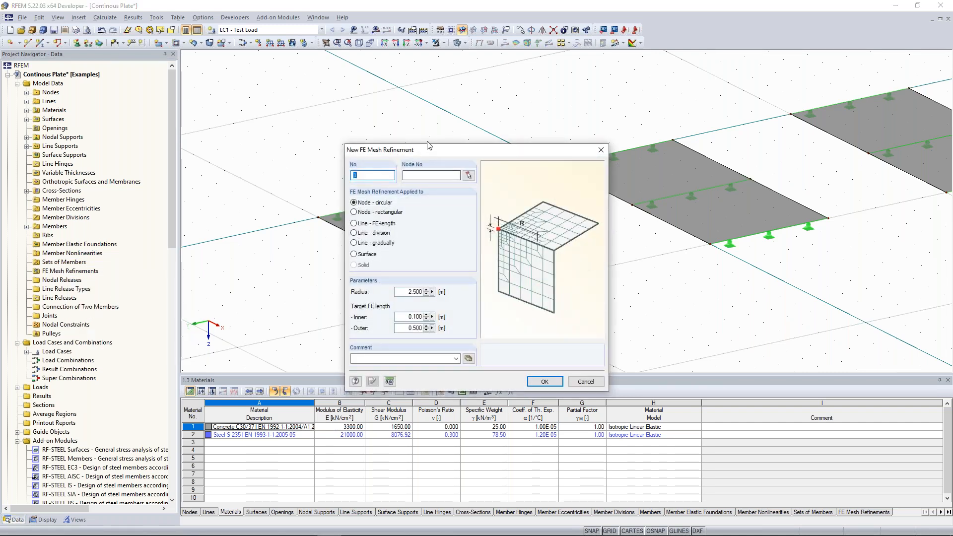
left_click_drag(382, 149, 115, 94)
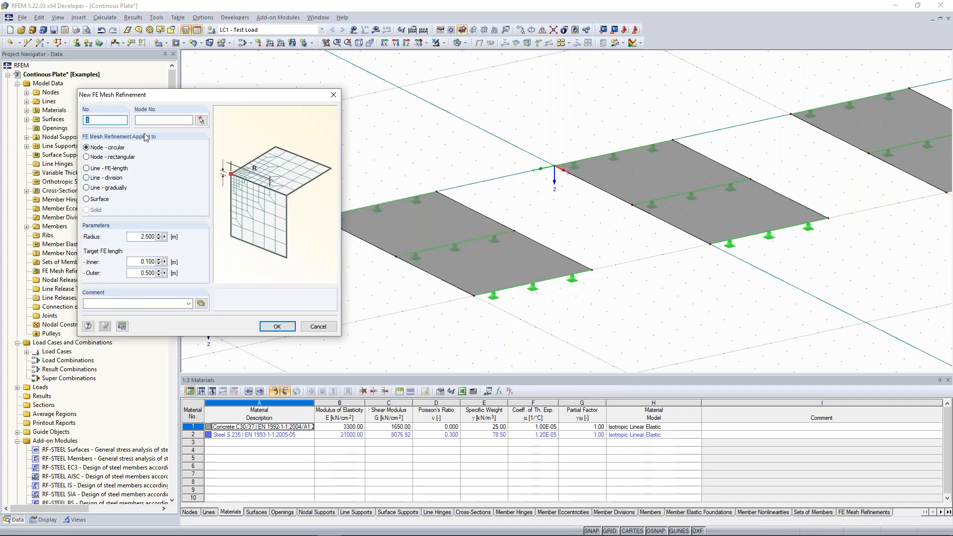
left_click(90, 200)
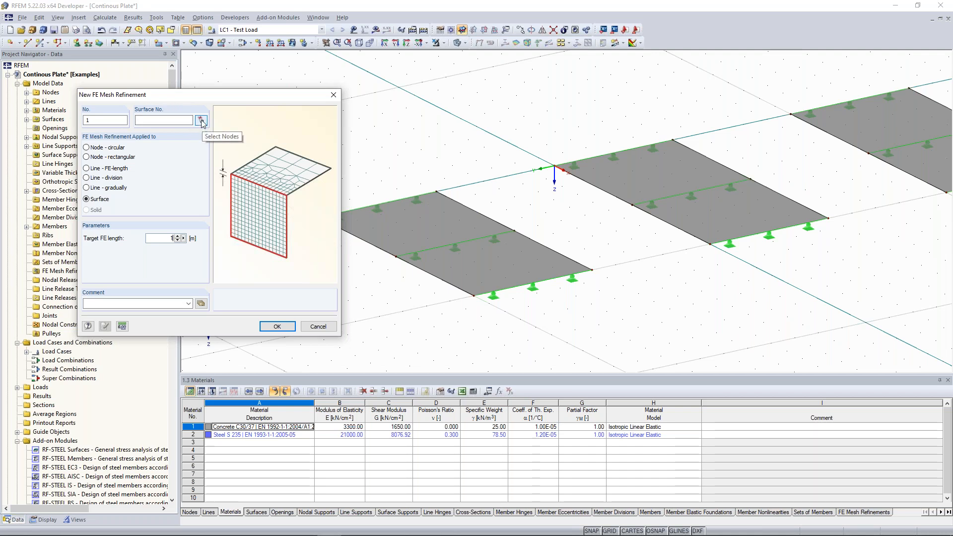
left_click(201, 121)
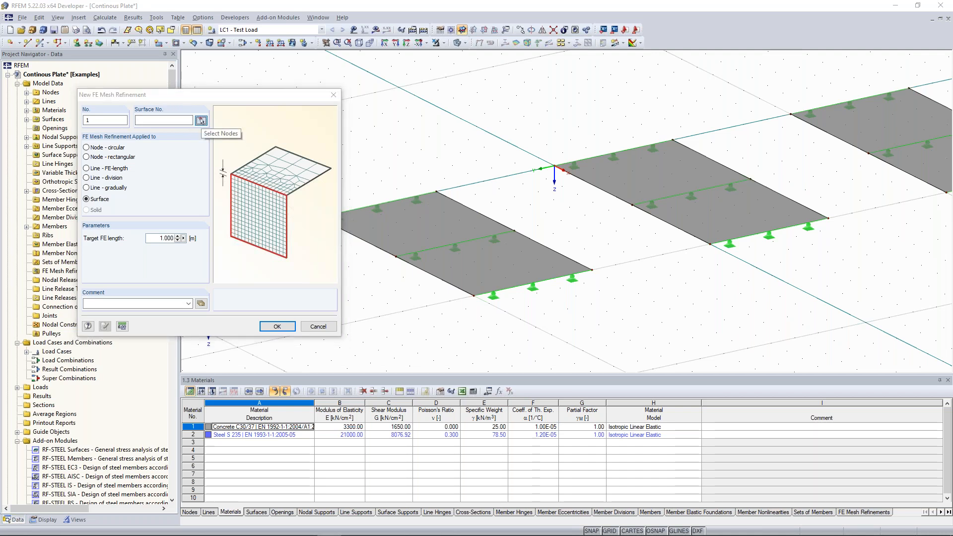
left_click(409, 226)
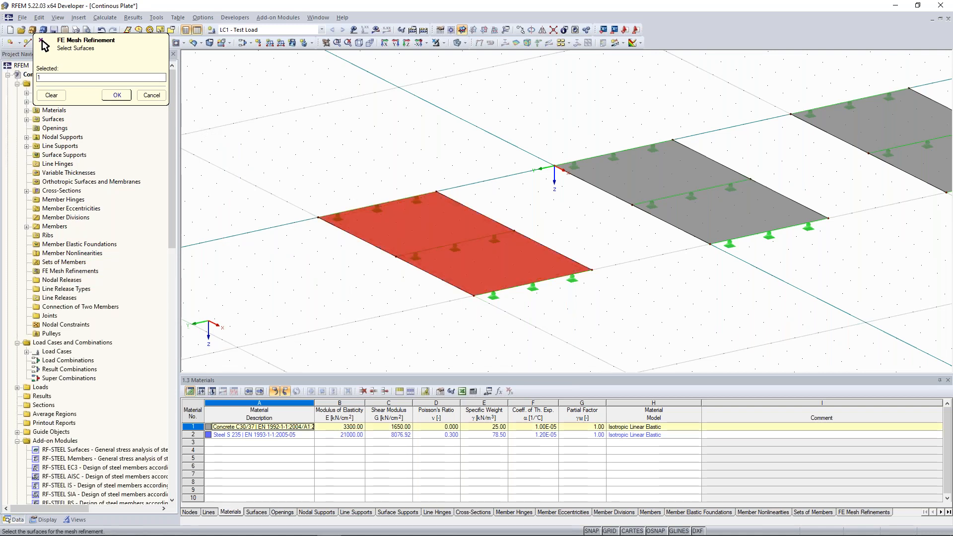
left_click(118, 95)
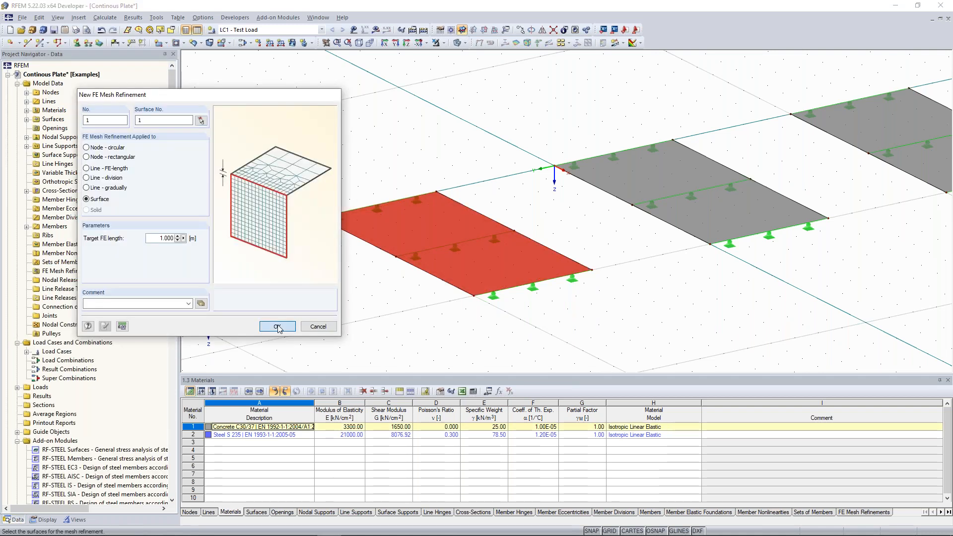
left_click(278, 326)
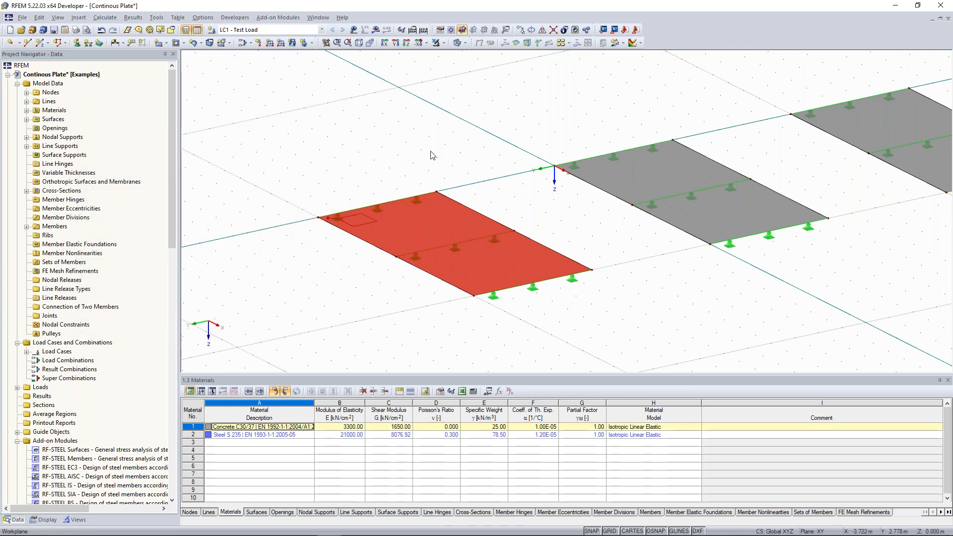
Examine the FE mesh refinement symbol on surface 1 and the neighbouring plates.
scroll(306, 219, "up", 2)
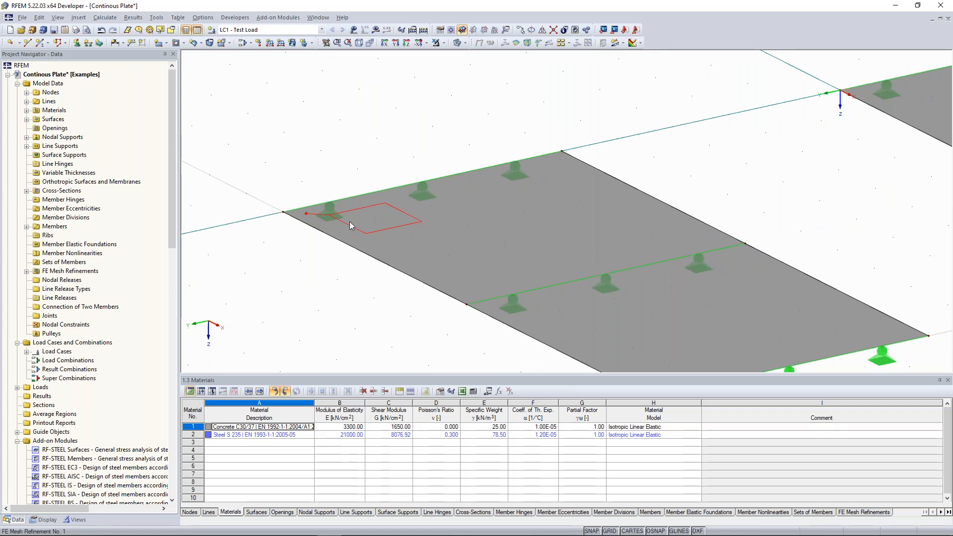
scroll(350, 225, "down", 3)
scroll(355, 228, "up", 3)
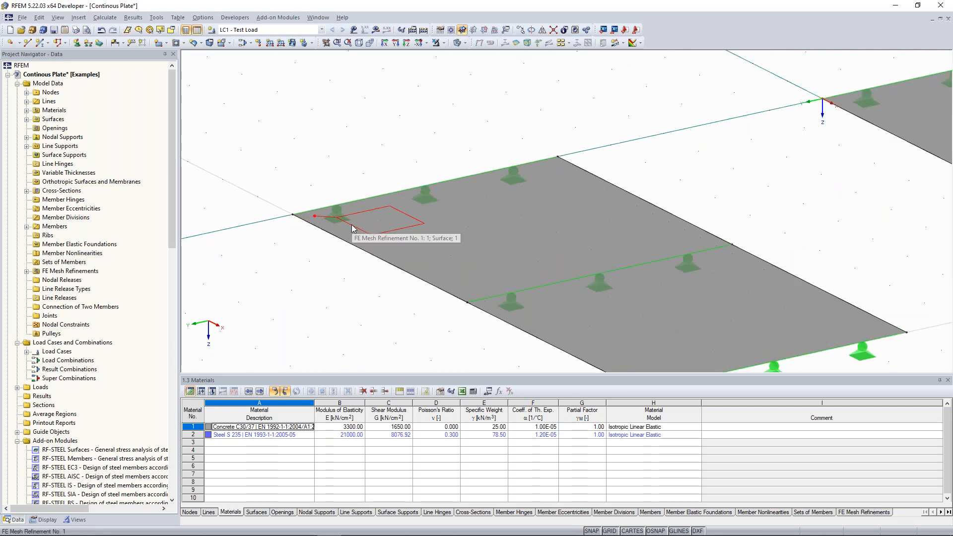
scroll(353, 229, "down", 3)
middle_click_drag(374, 215, 350, 187)
scroll(387, 187, "down", 3)
middle_click_drag(631, 104, 630, 117)
middle_click_drag(536, 158, 538, 191)
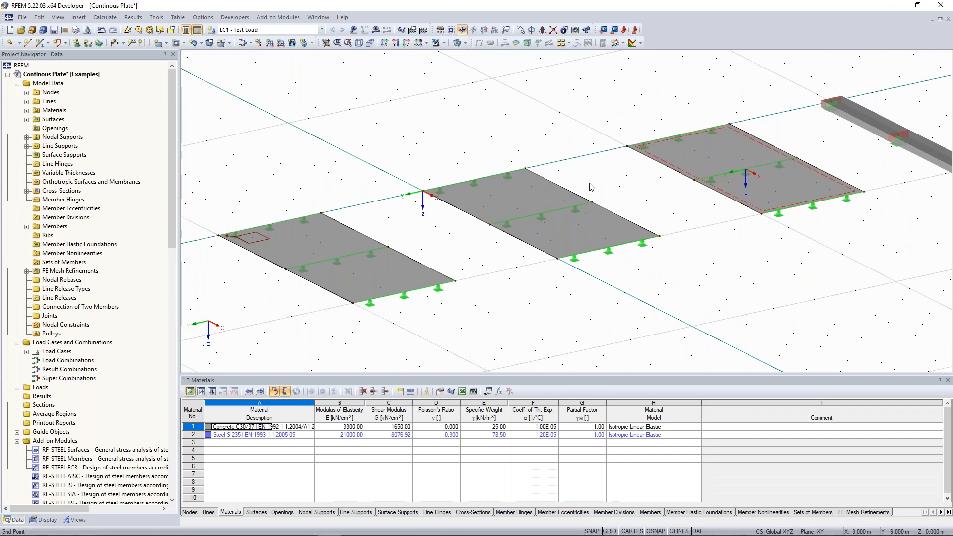
Assign a new surface FE mesh refinement with a target FE length of 0.100 m to surface 3.
scroll(70, 270, "down", 1)
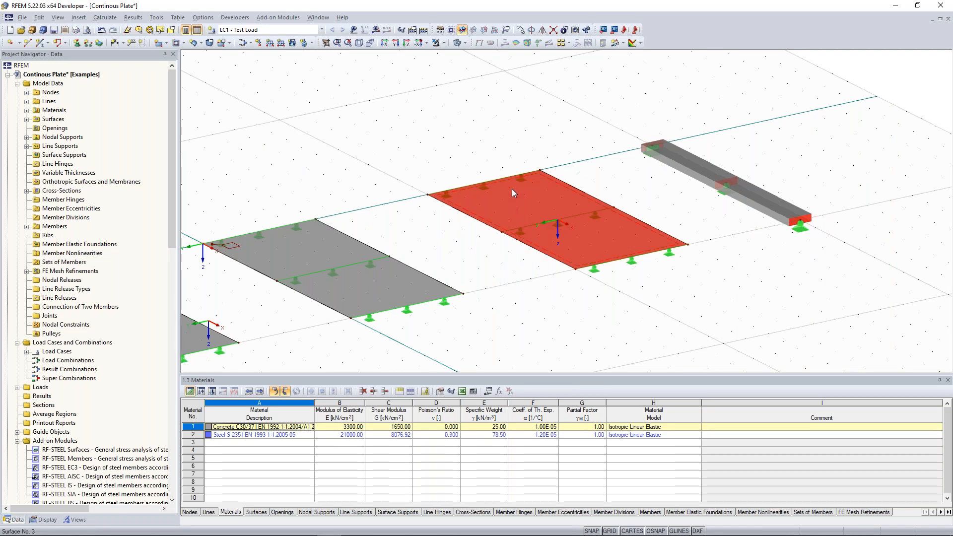
right_click(513, 193)
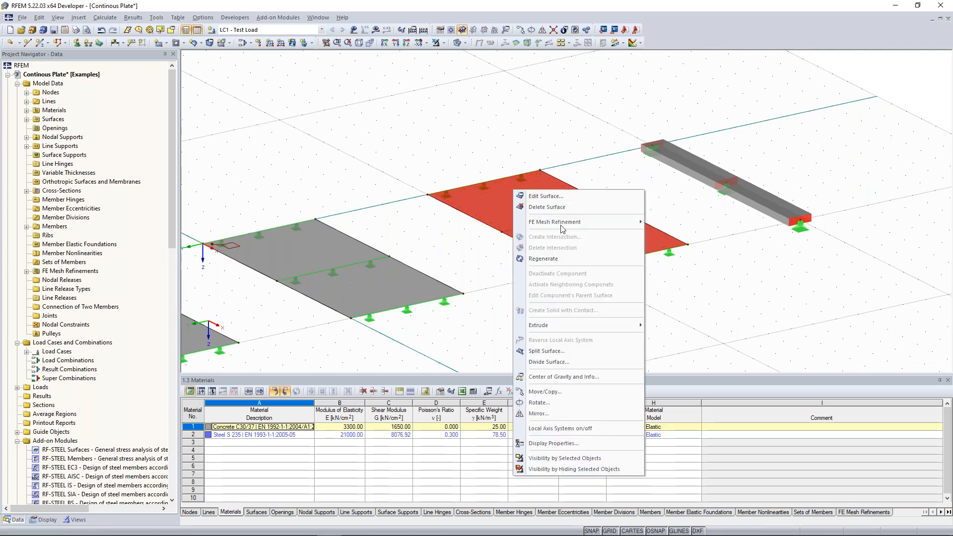
mouse_move(563, 228)
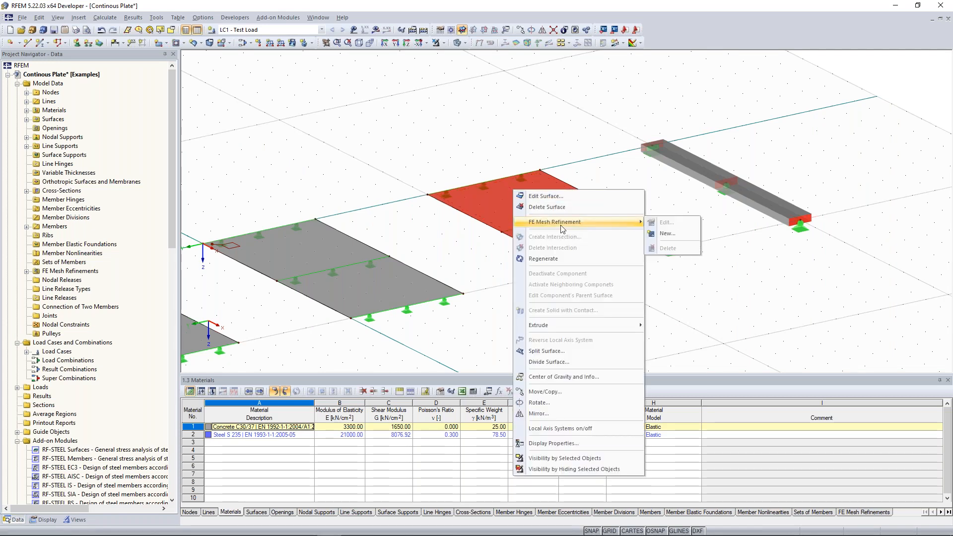
left_click(667, 233)
left_click_drag(447, 232, 213, 191)
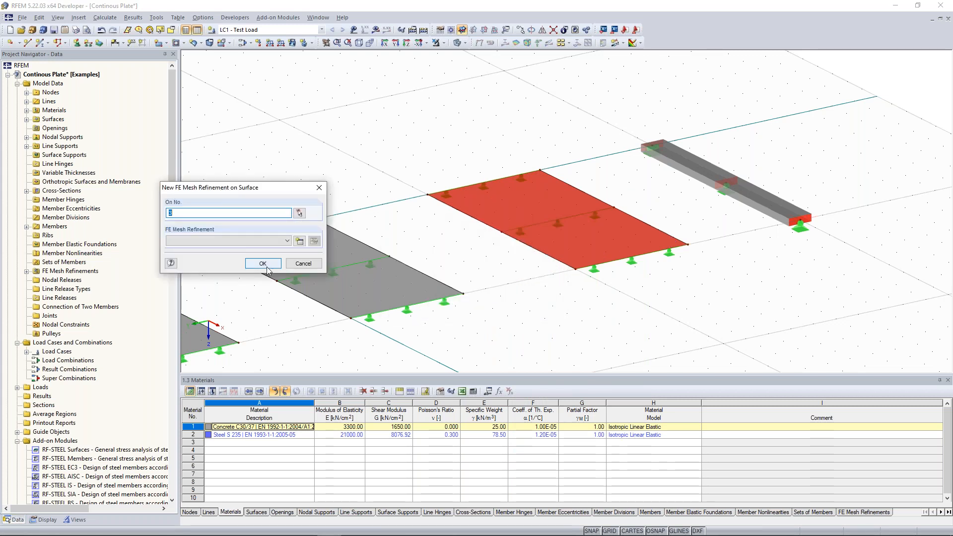
left_click(299, 241)
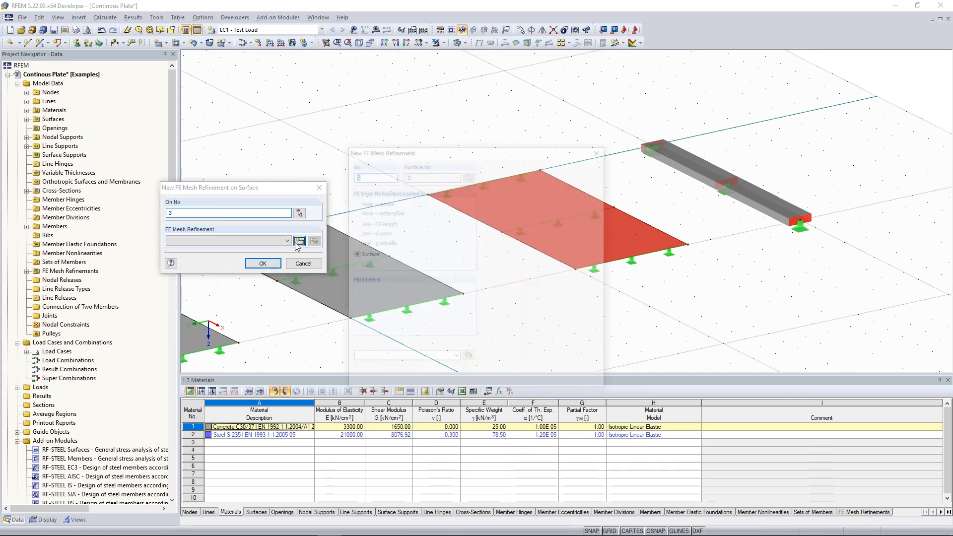
type("0.100")
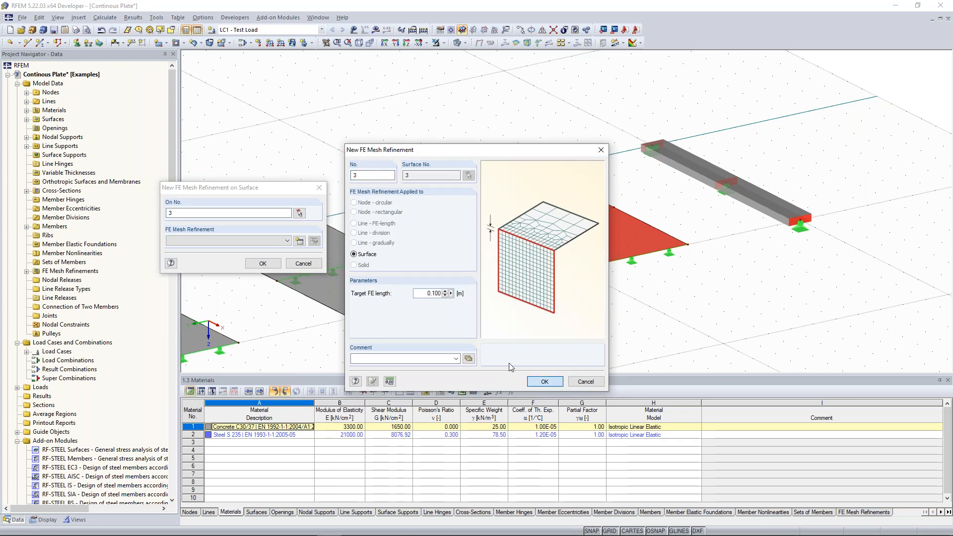
left_click(545, 381)
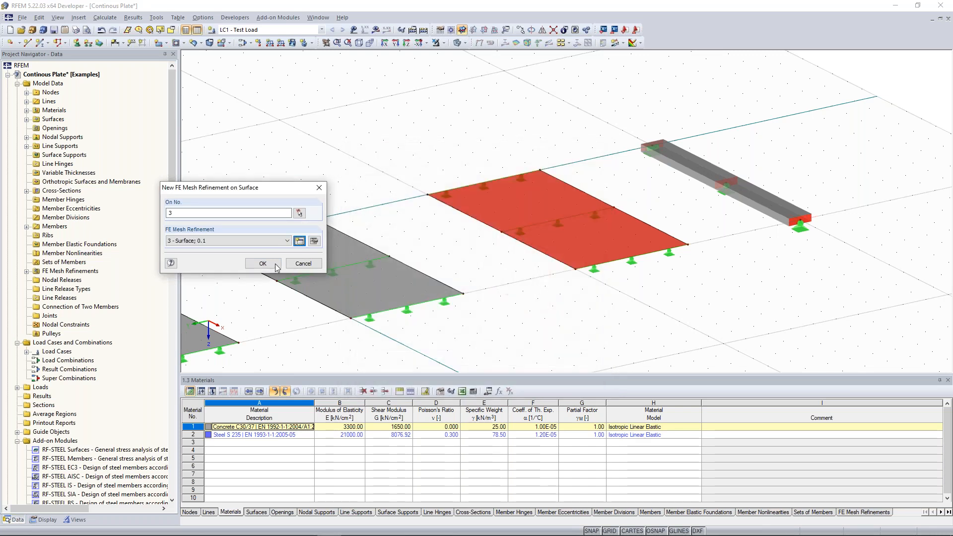
left_click(262, 263)
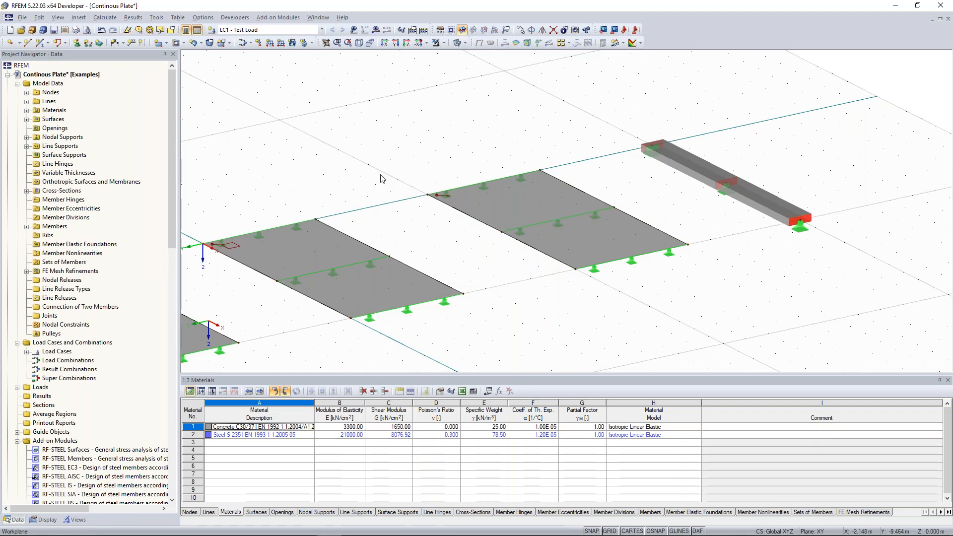
scroll(423, 187, "down", 3)
scroll(424, 186, "up", 1)
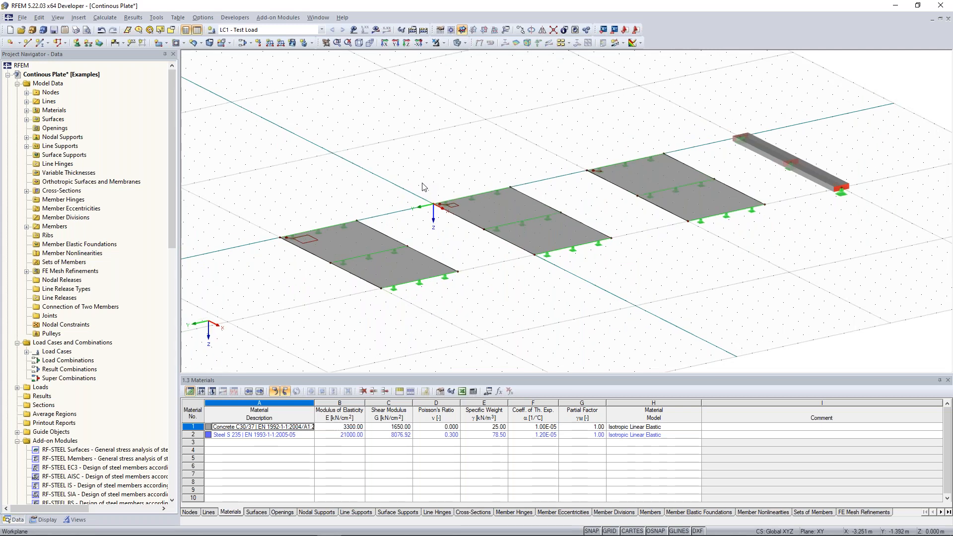
scroll(406, 163, "up", 1)
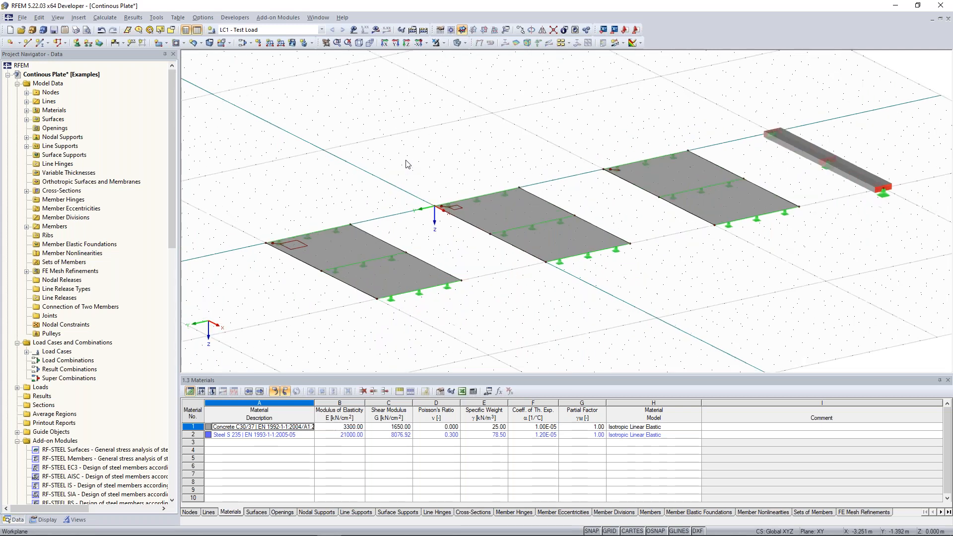
scroll(407, 163, "up", 1)
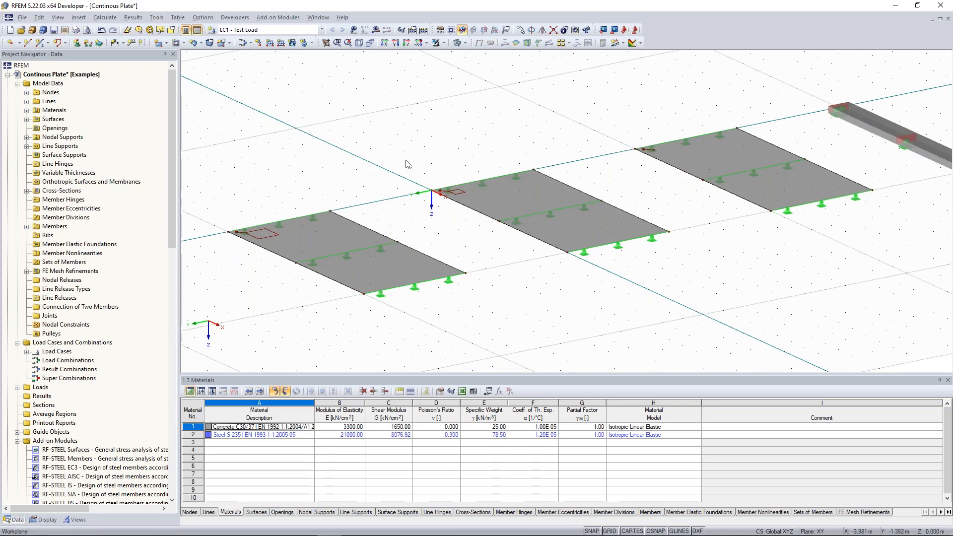
scroll(304, 211, "up", 1)
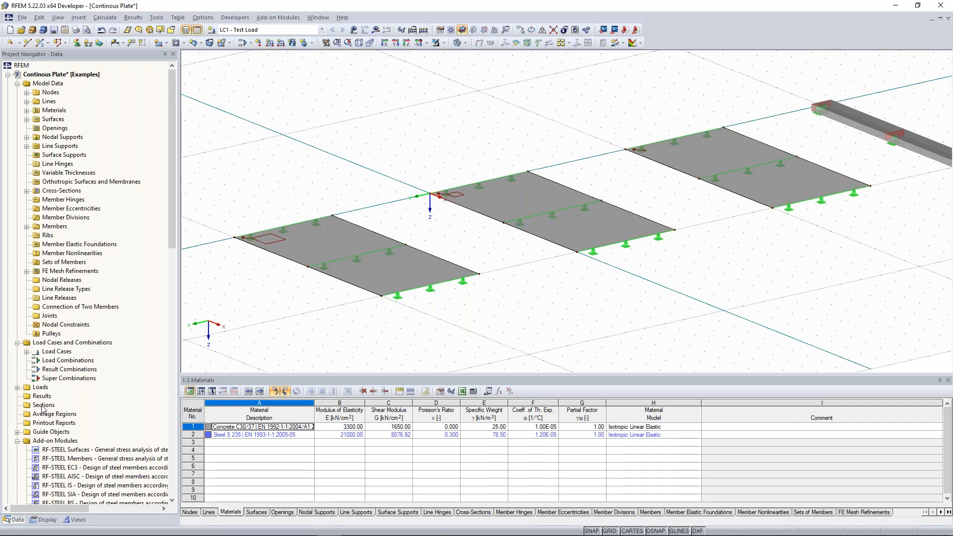
Define a new section named A-A across surface 1, with edge points at X 0, Y 7.5 m and X 10, Y 7.5 m.
scroll(43, 408, "down", 5)
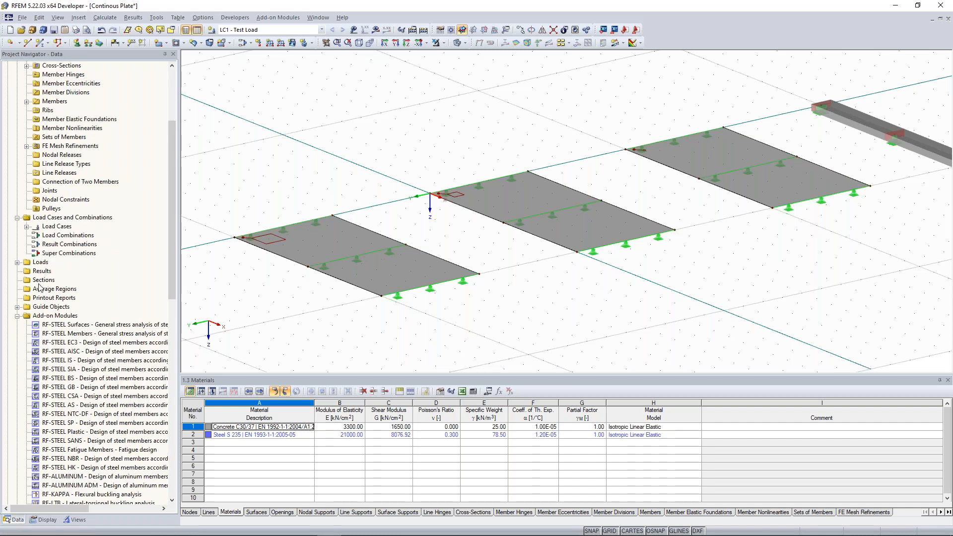
left_click(47, 281)
right_click(47, 281)
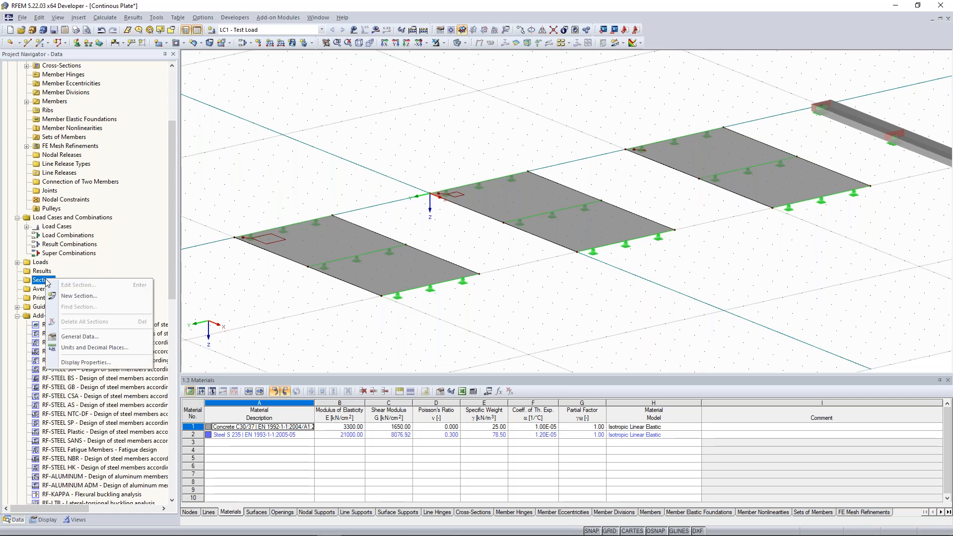
left_click(79, 297)
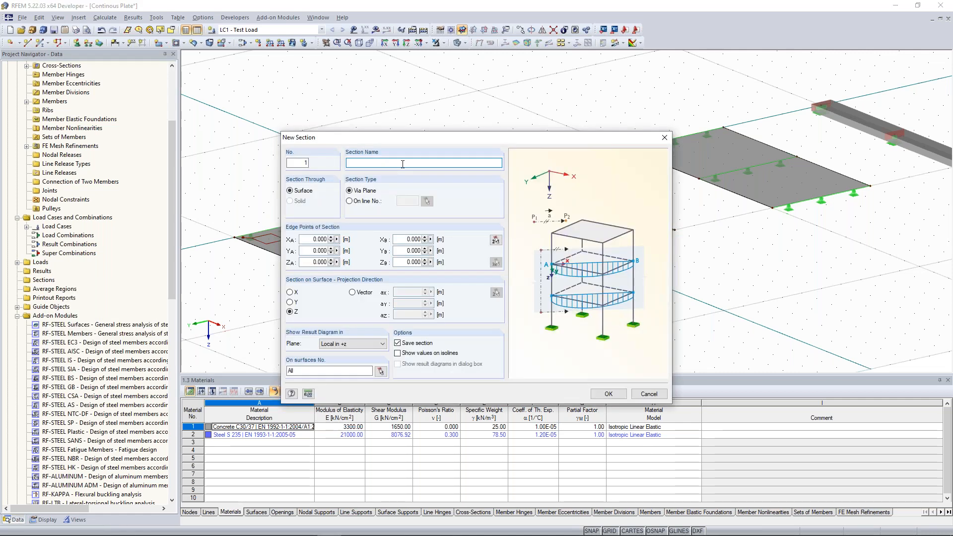
type("A-A")
left_click(495, 241)
scroll(311, 266, "up", 3)
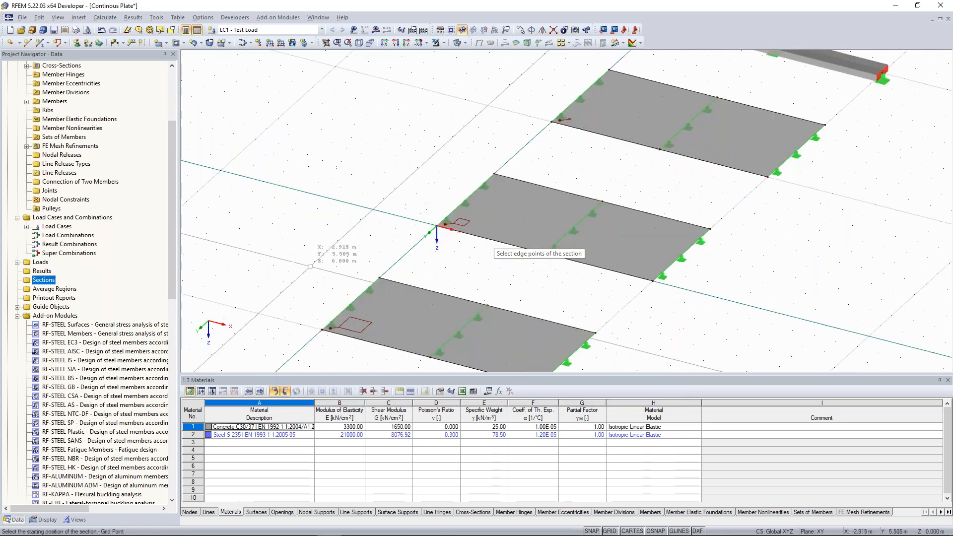
left_click(357, 310)
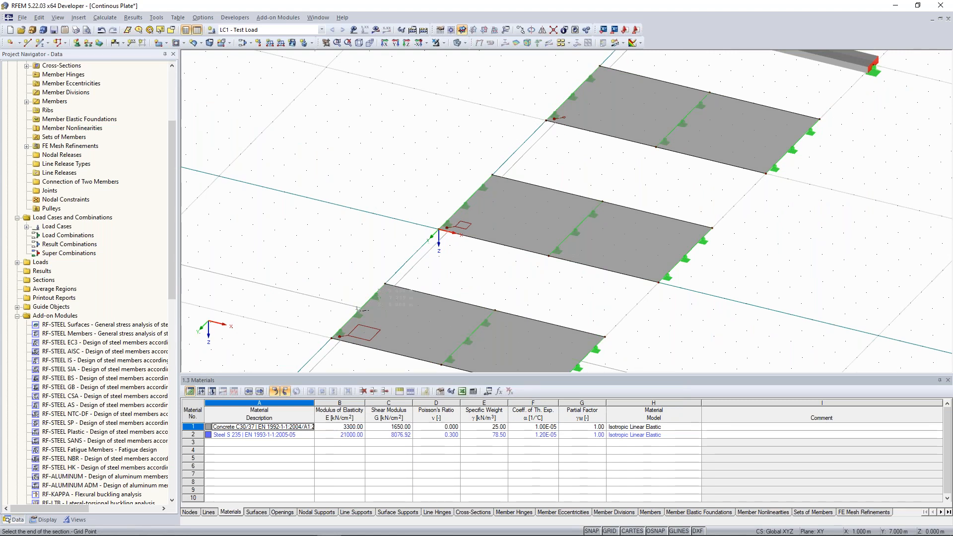
left_click(483, 294)
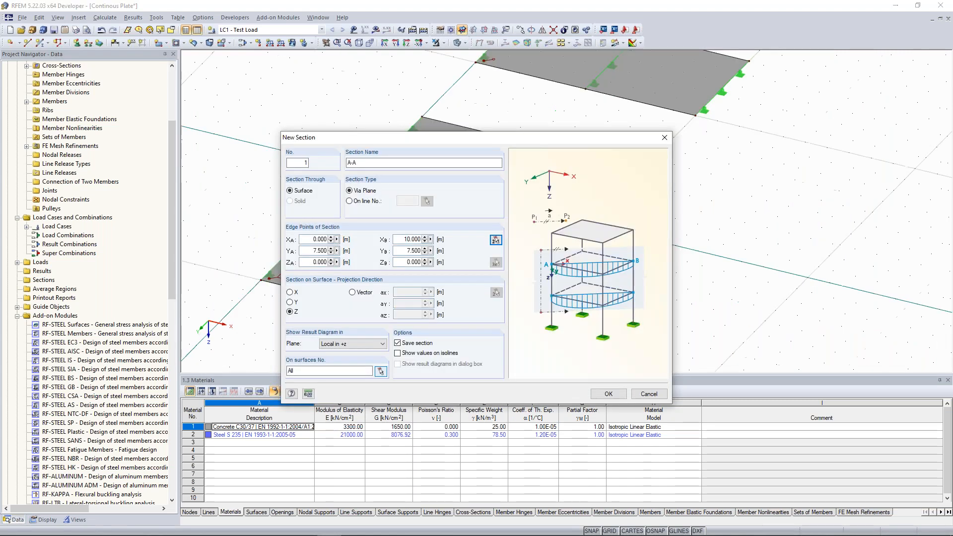
Restrict section A-A to surface 1 with projection direction Z and save it.
left_click(381, 371)
left_click(402, 278)
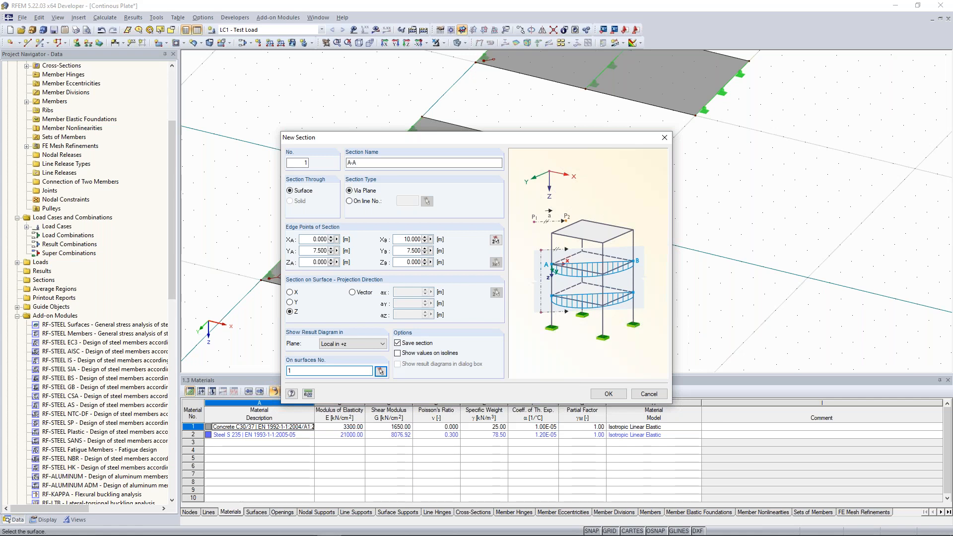
left_click(289, 312)
left_click(608, 394)
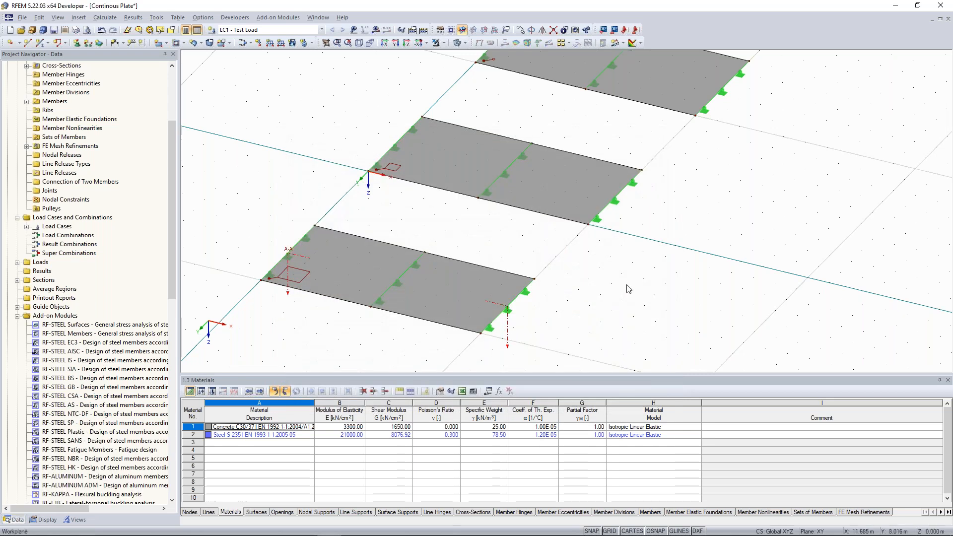
Define and save a new section named C-C across the third plate, with edge points X 0, Y -12.5 m and X 10, Y -12.5 m.
middle_click_drag(612, 284, 431, 245, "ctrl")
scroll(455, 242, "down", 3)
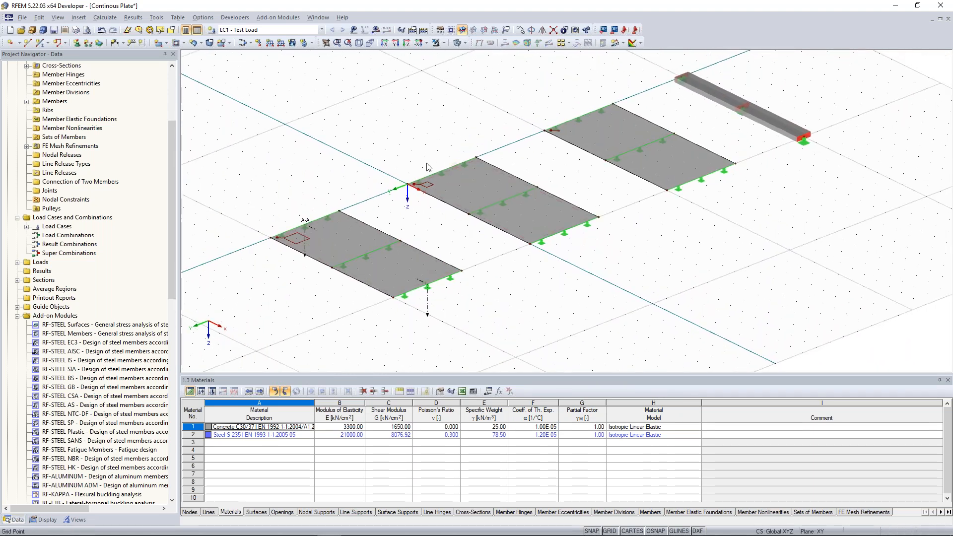
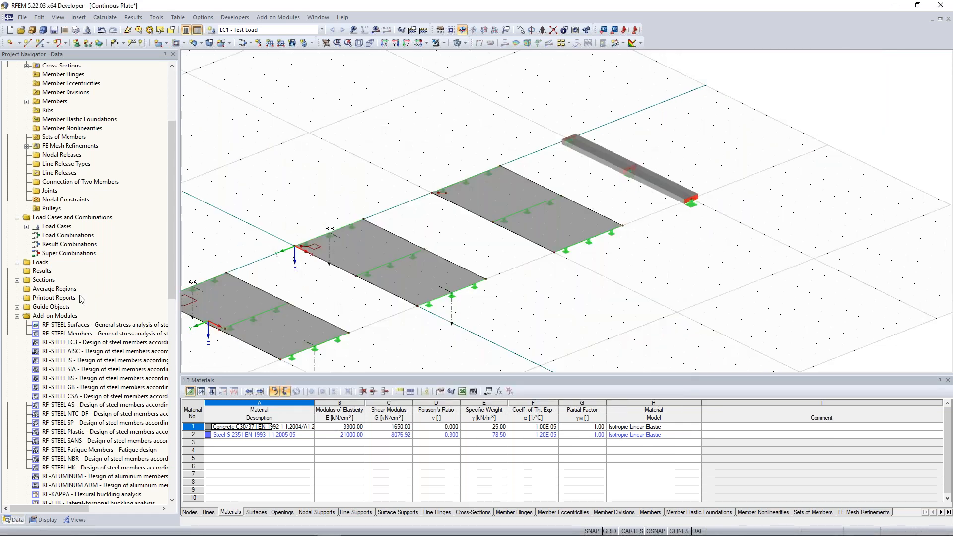
double_click(43, 280)
type("c")
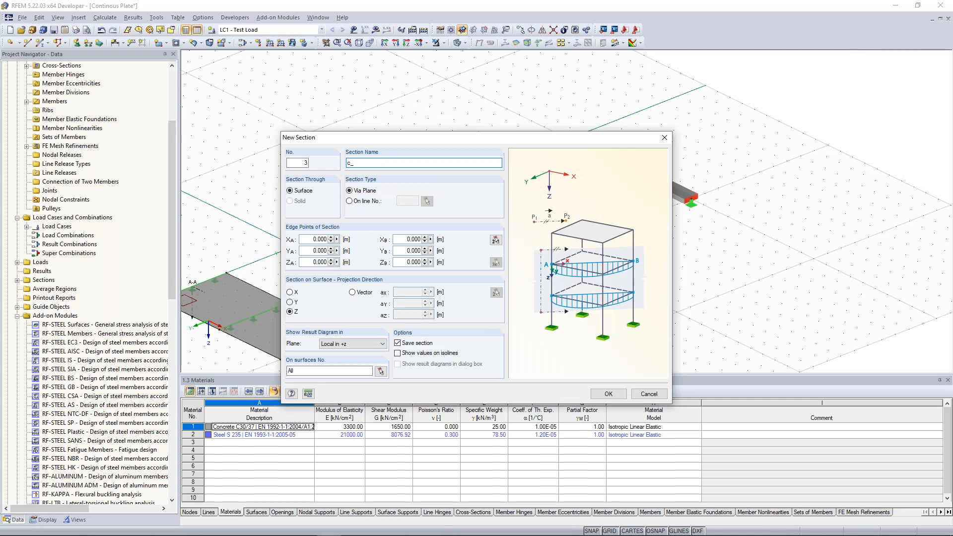
type("-C")
left_click(495, 239)
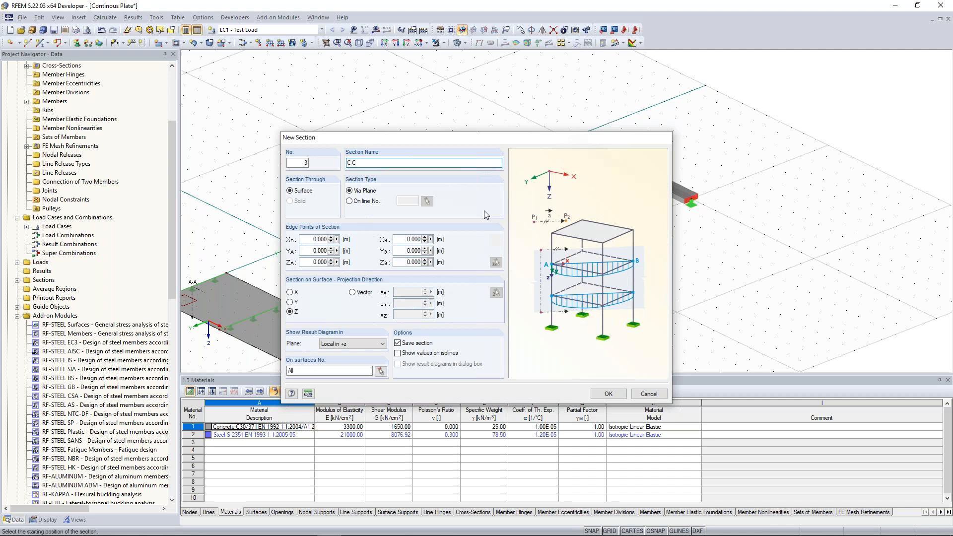
left_click(500, 165)
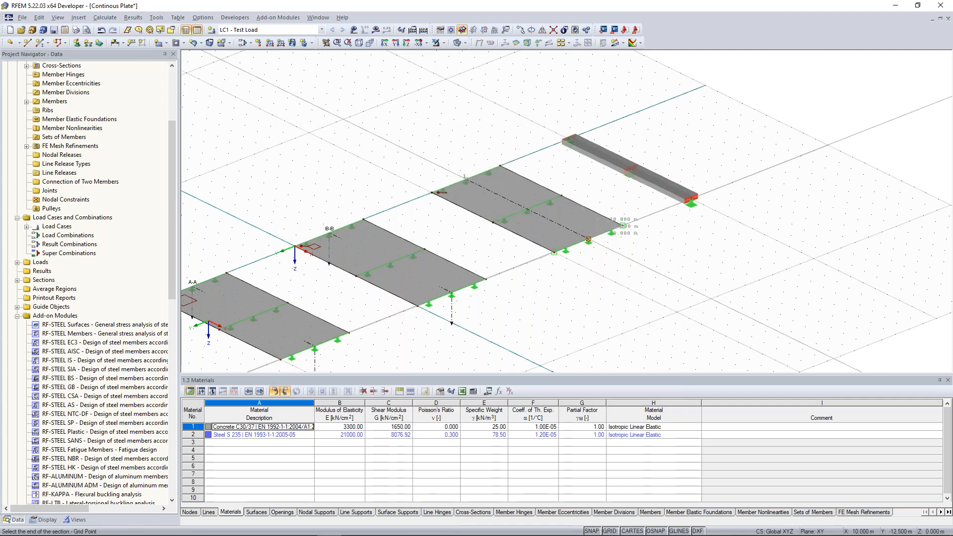
left_click(622, 226)
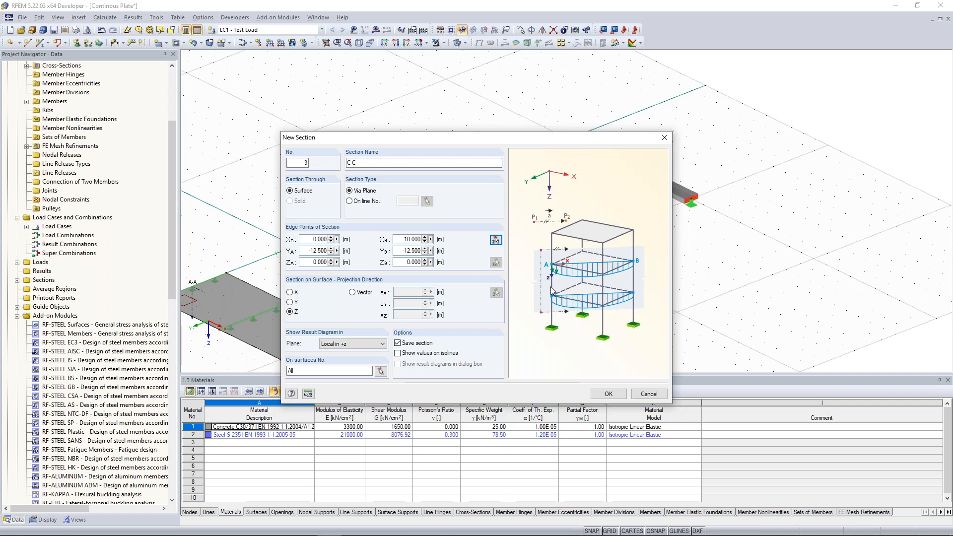
key("Return")
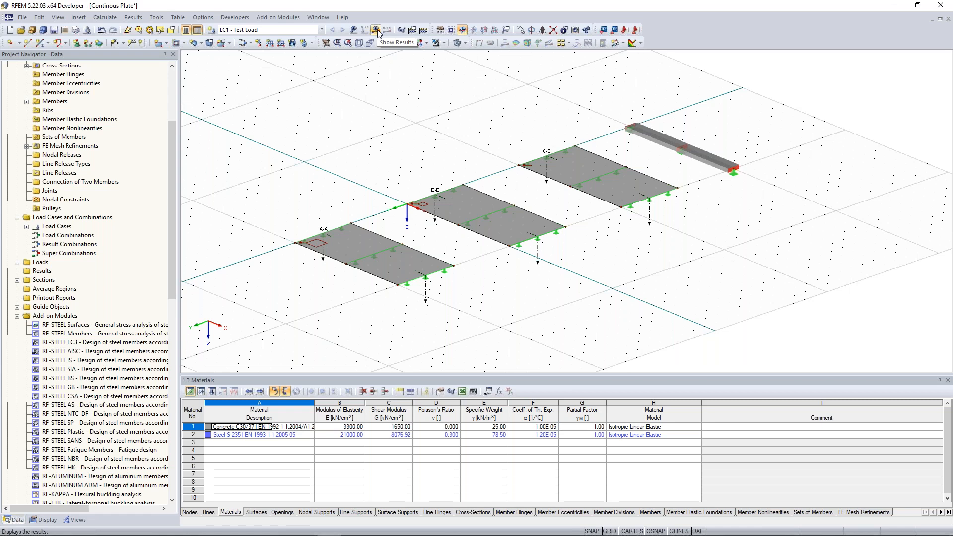
Calculate load case LC1 - Test Load and show its results.
scroll(352, 134, "up", 2)
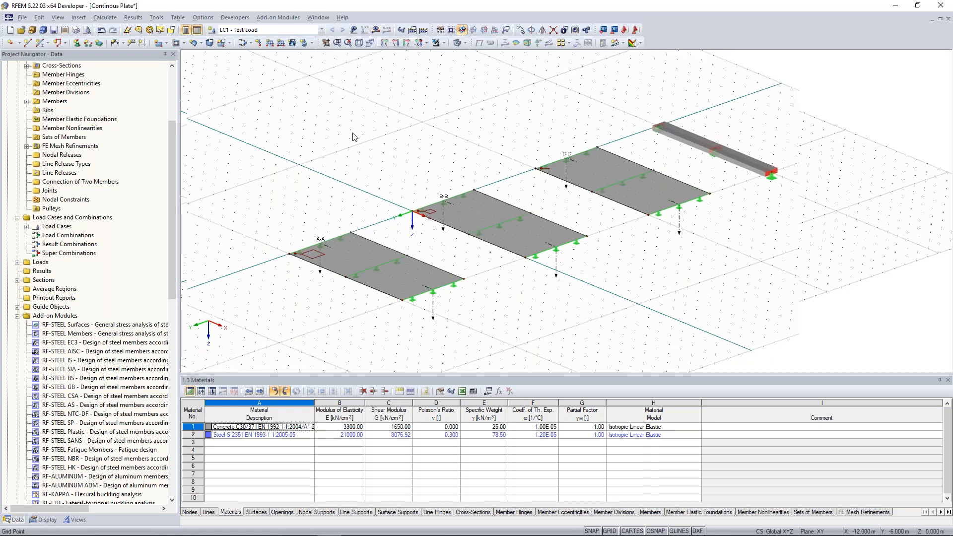
middle_click_drag(353, 136, 362, 122)
left_click(375, 30)
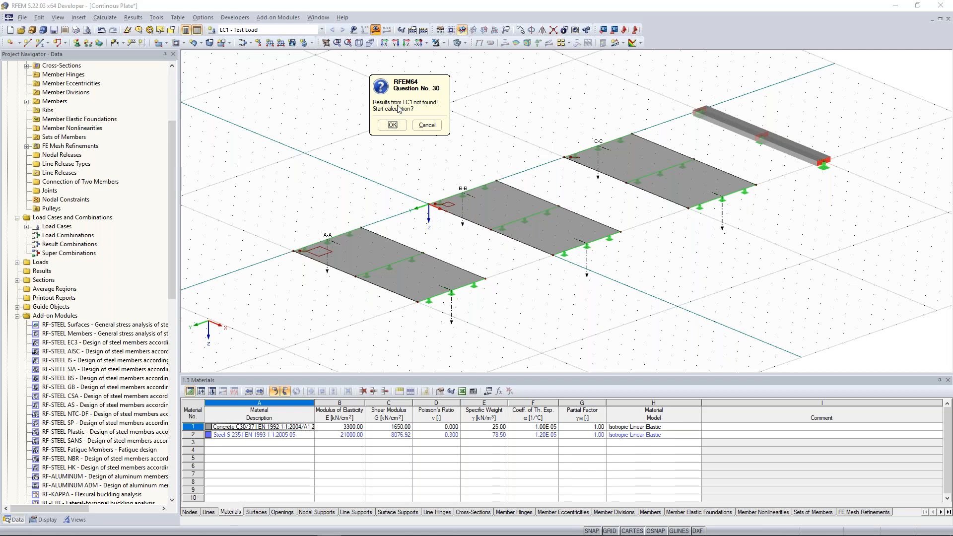
left_click(392, 125)
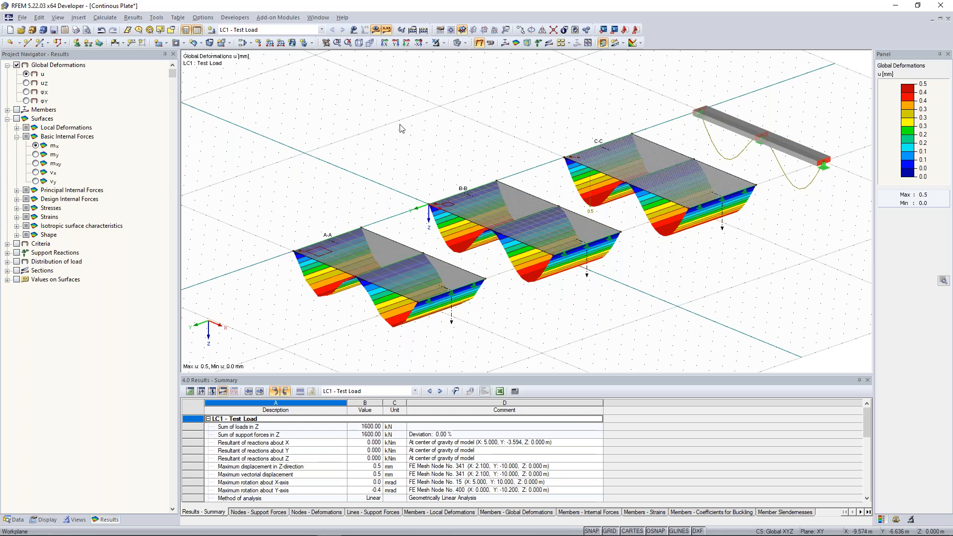
Set the members' deformation display to colored cross-sections.
scroll(402, 128, "down", 1)
mouse_move(386, 146)
middle_mouse_down()
mouse_move(352, 153)
mouse_move(417, 153)
mouse_move(383, 157)
middle_mouse_up()
scroll(391, 163, "up", 1)
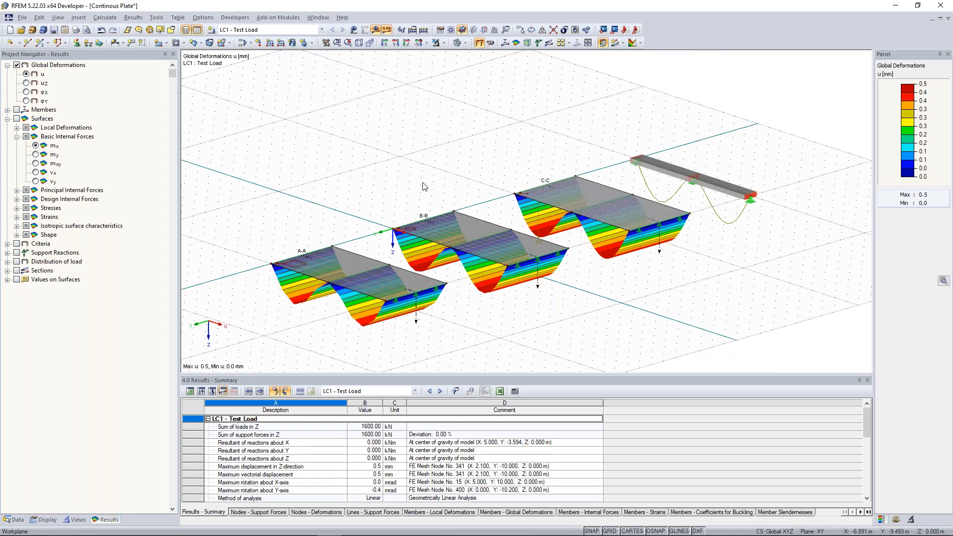
middle_click_drag(417, 187, 462, 160, "ctrl")
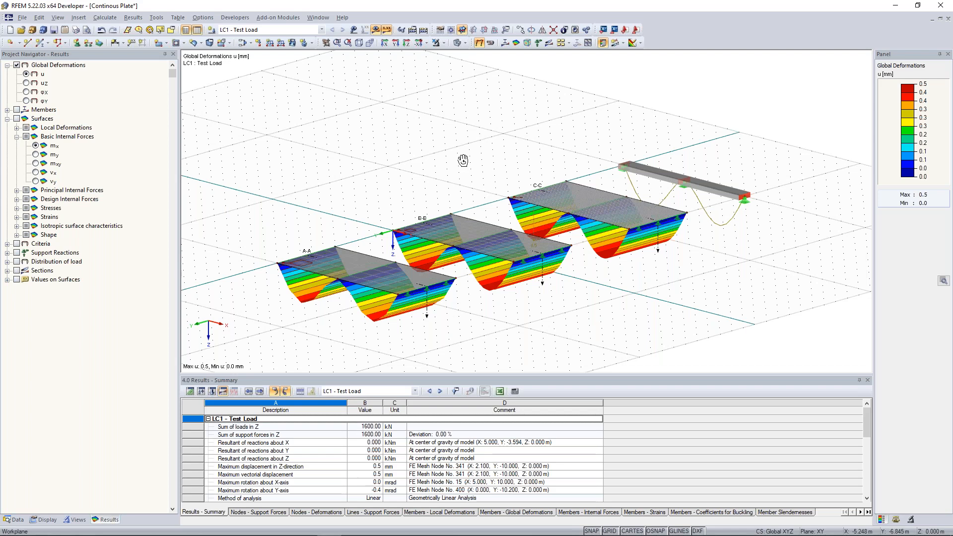
scroll(638, 193, "up", 3)
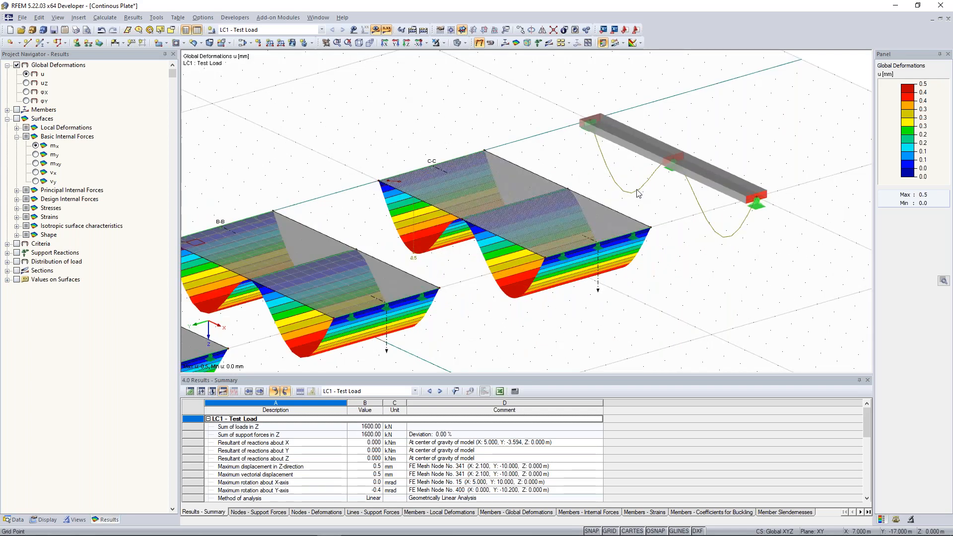
middle_click_drag(637, 194, 589, 212)
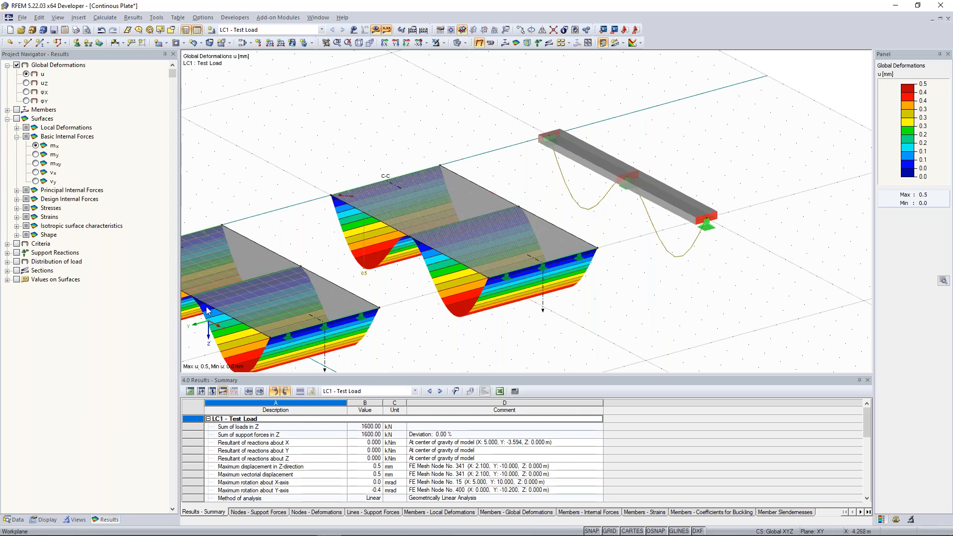
left_click(45, 519)
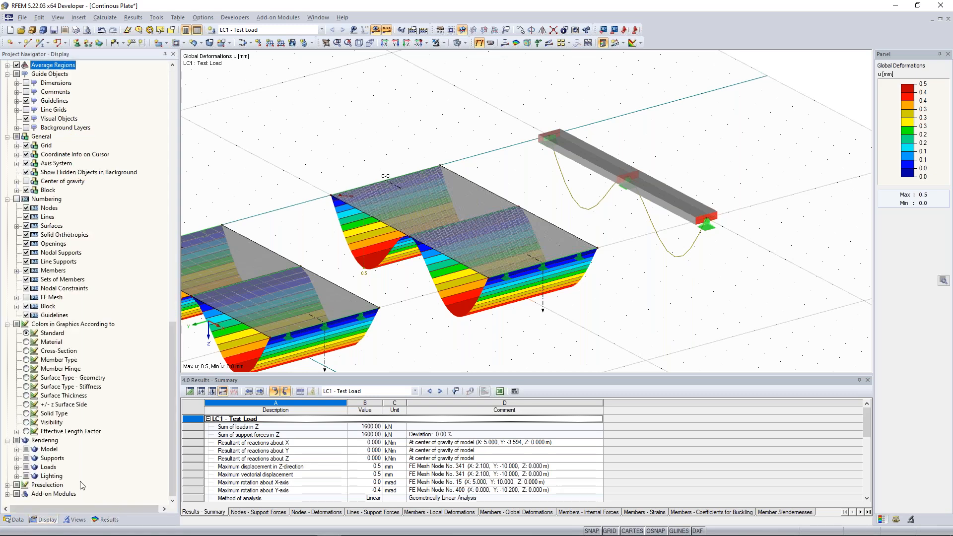
scroll(68, 320, "up", 14)
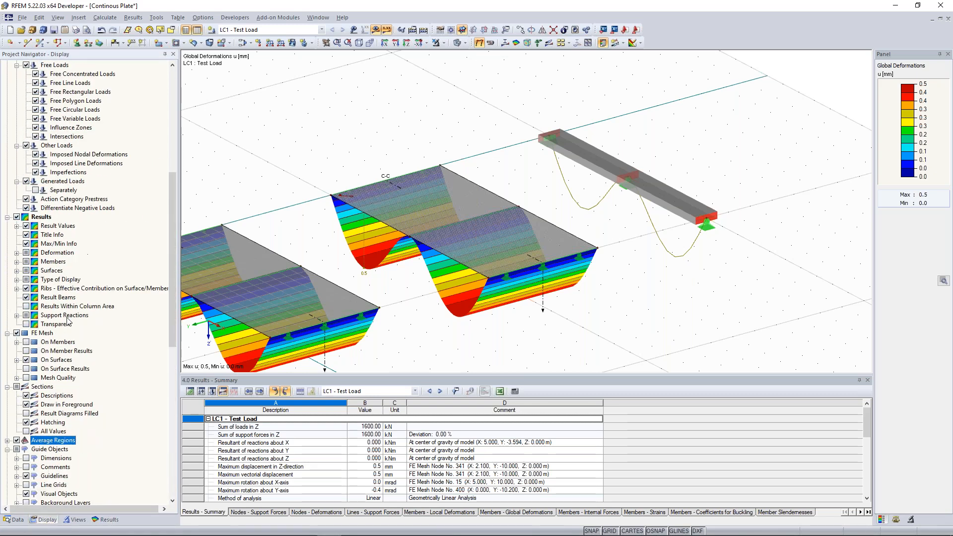
left_click(17, 253)
left_click(27, 261)
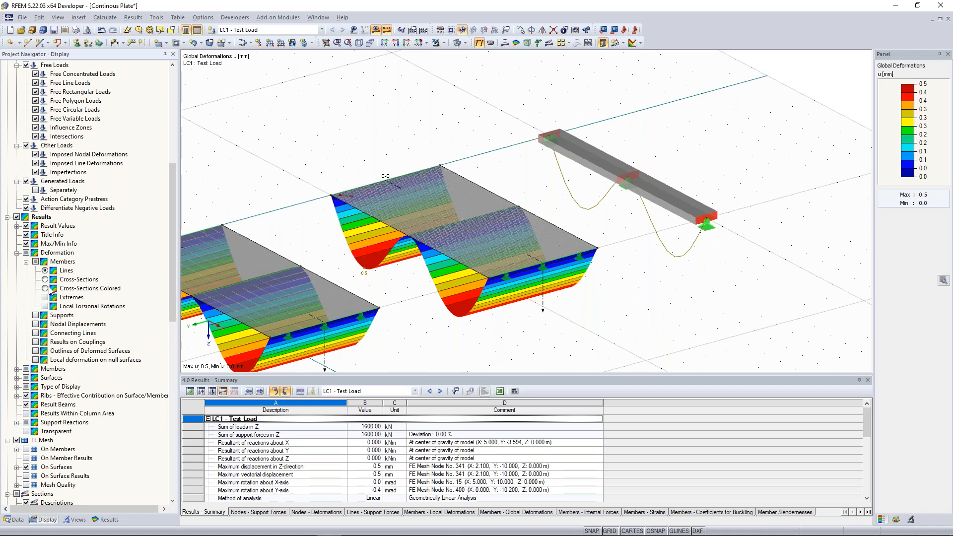
left_click(46, 288)
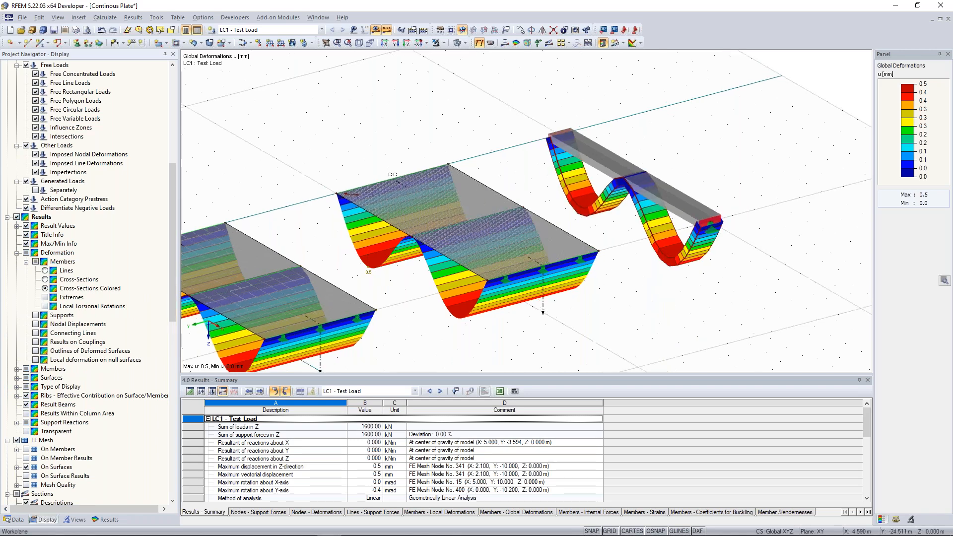
Replace the global deformations with the surface moments mx including section diagrams, and display the member moments My.
scroll(722, 180, "up", 4)
scroll(420, 142, "down", 4)
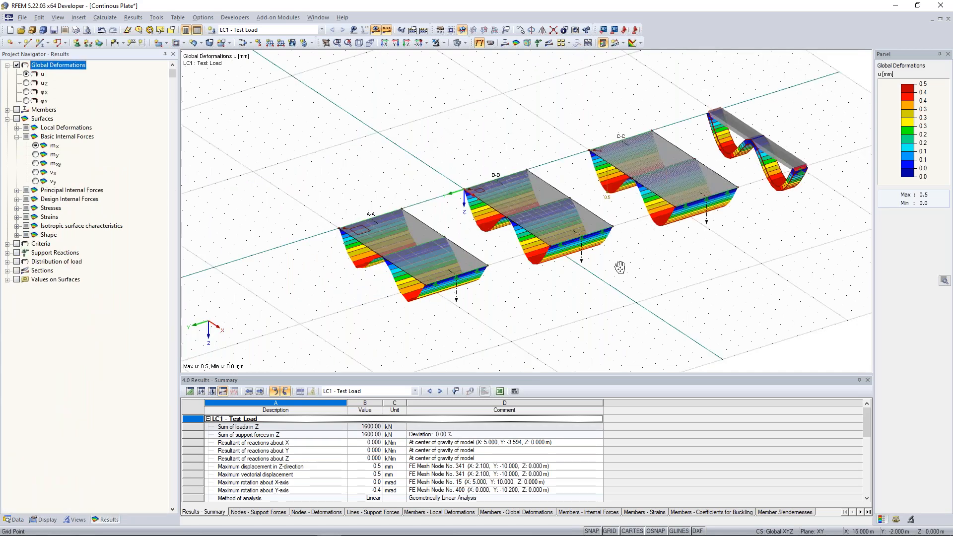
middle_click_drag(620, 267, 643, 253, "ctrl")
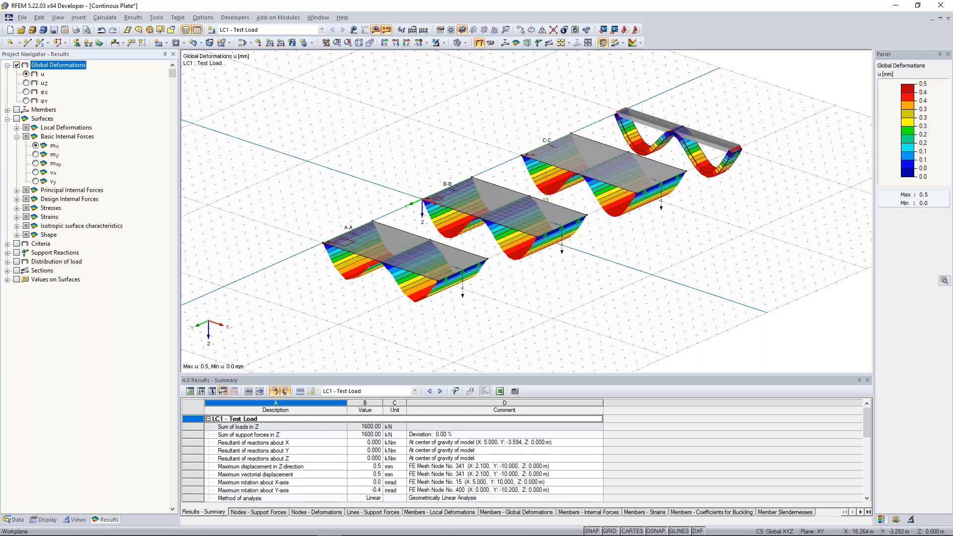
left_click(36, 146)
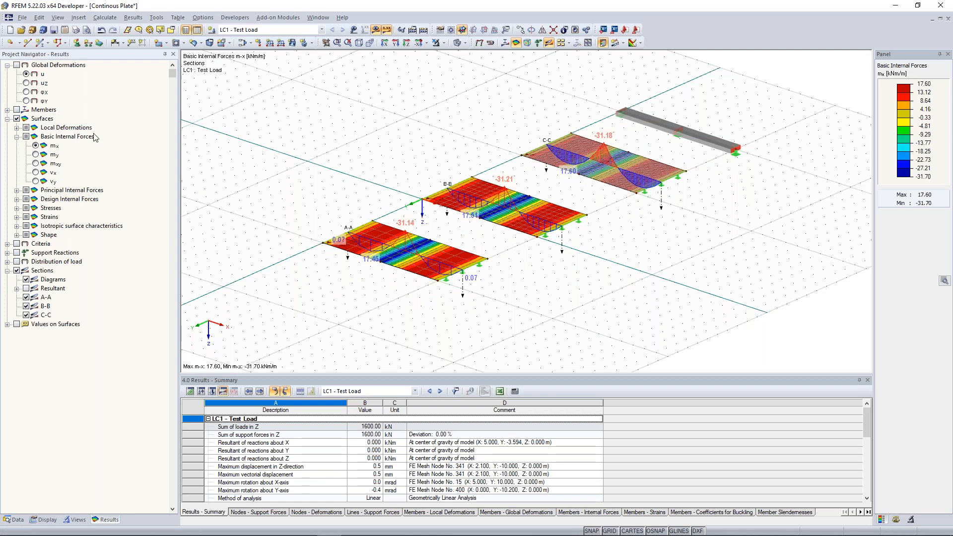
left_click(7, 110)
left_click(17, 109)
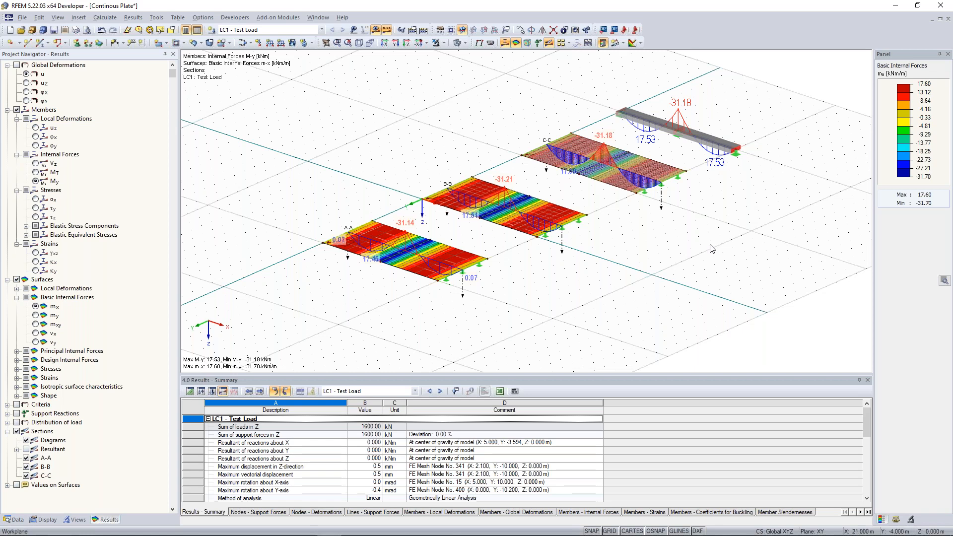
Compare the beam's My moment diagram with the mx diagrams along sections A-A, B-B and C-C of the plates.
scroll(800, 155, "up", 3)
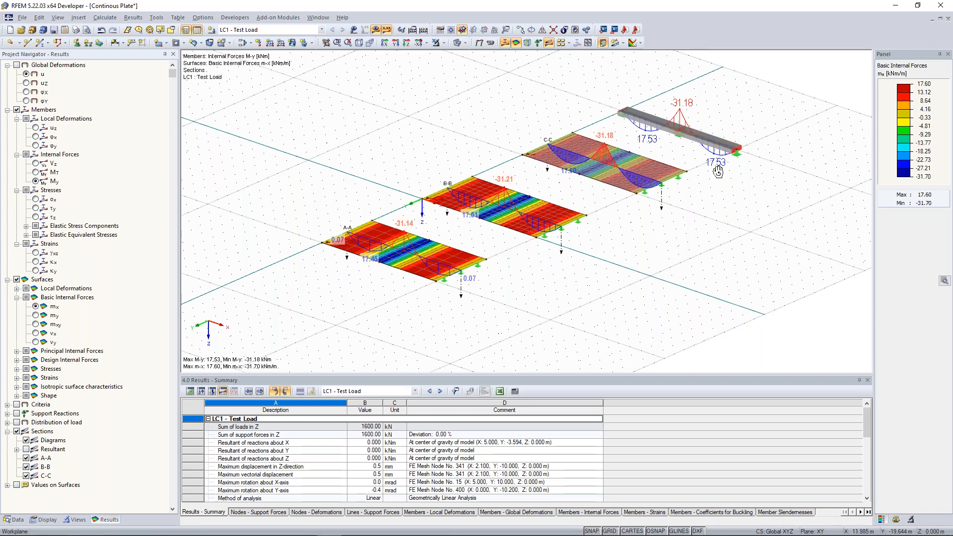
middle_click_drag(651, 154, 645, 170)
scroll(710, 156, "up", 2)
middle_click_drag(710, 155, 490, 175, "ctrl")
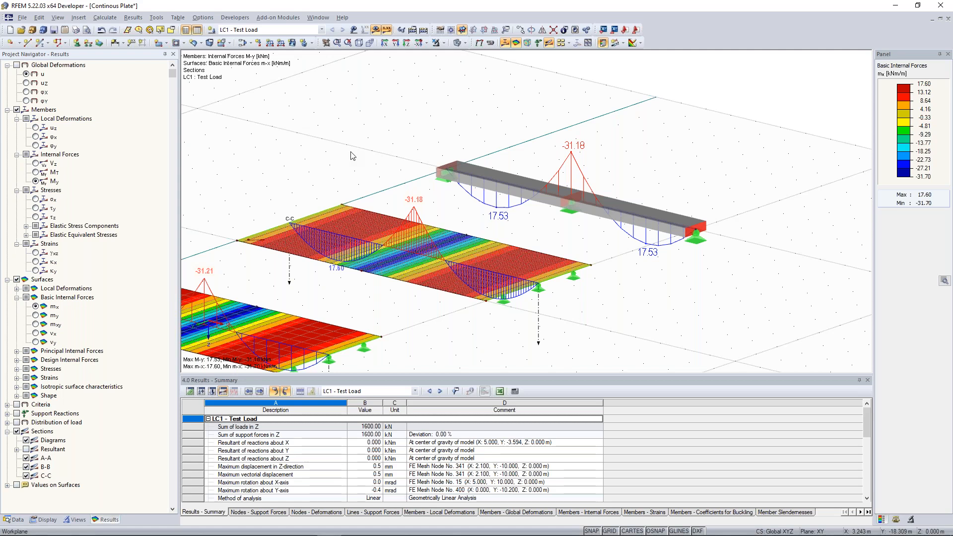
scroll(350, 152, "down", 3)
middle_click_drag(349, 154, 431, 123)
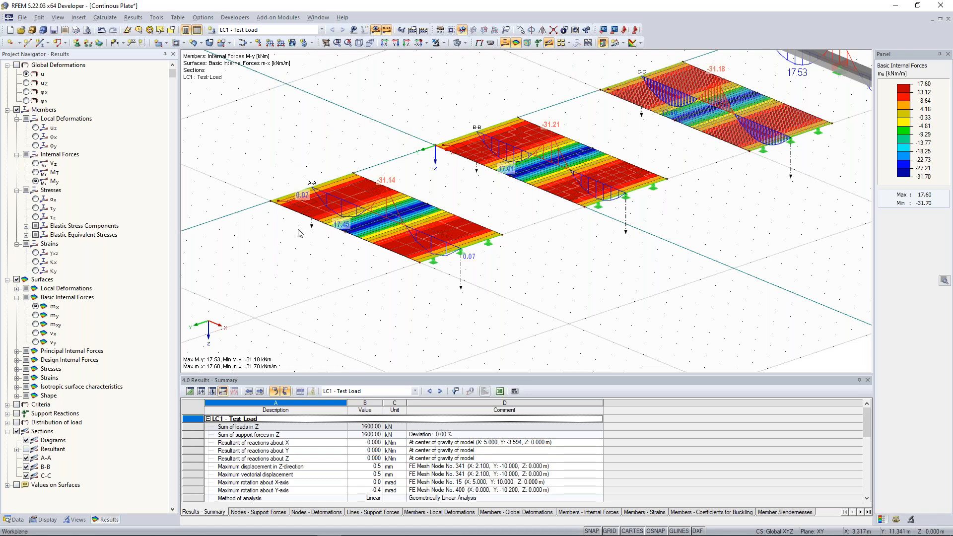
scroll(300, 232, "up", 2)
scroll(300, 232, "up", 1)
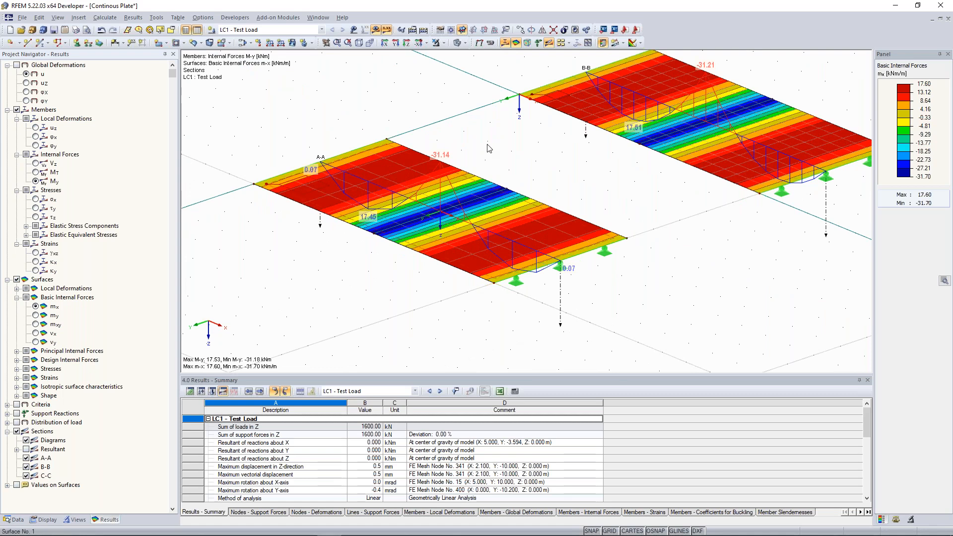
scroll(498, 145, "up", 3)
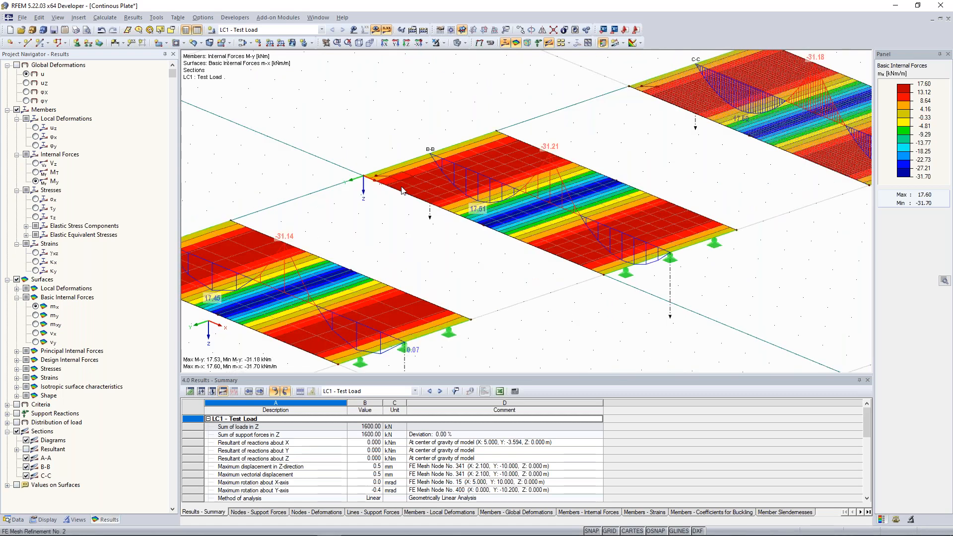
middle_click_drag(649, 105, 198, 344)
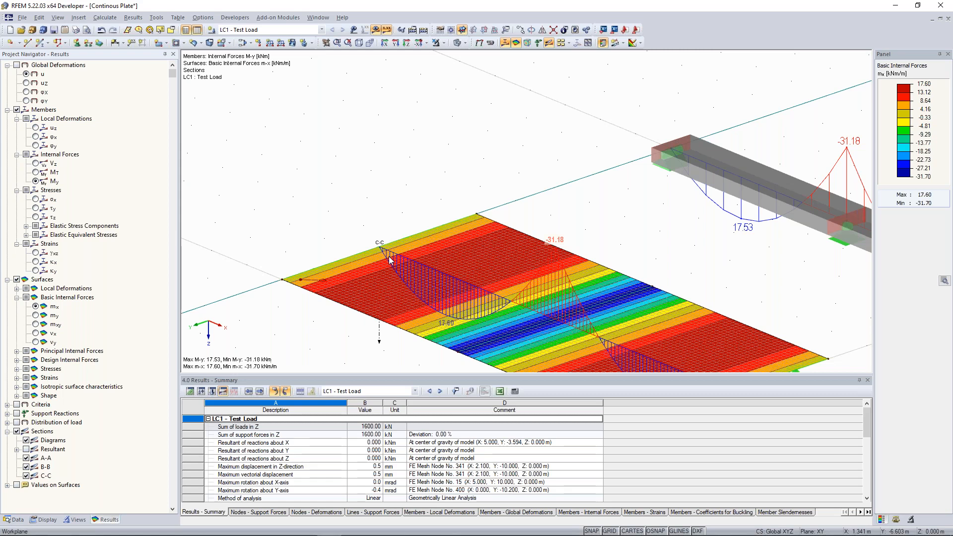
Examine the mx section diagrams against the FE mesh density of each plate, including the values at the edge supports.
scroll(435, 230, "down", 1)
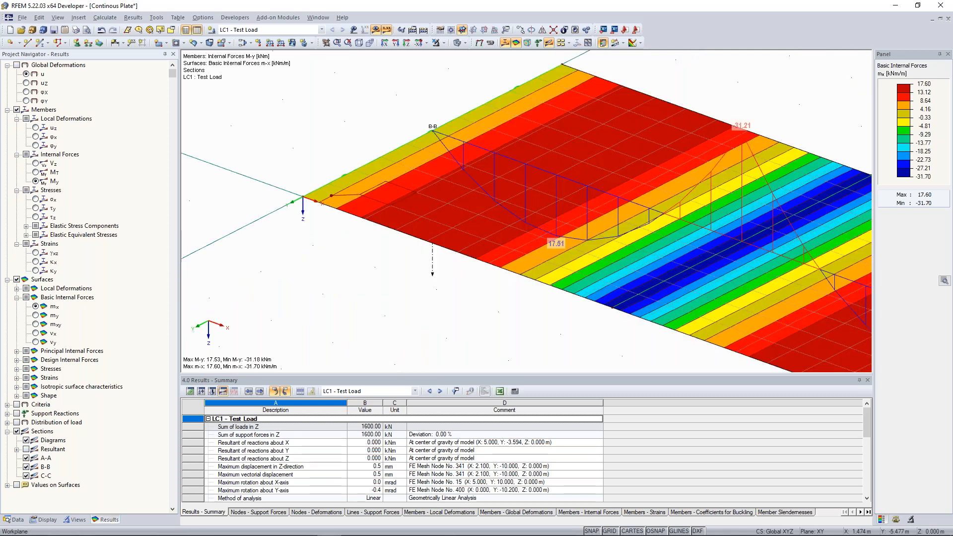
middle_click_drag(447, 173, 475, 157)
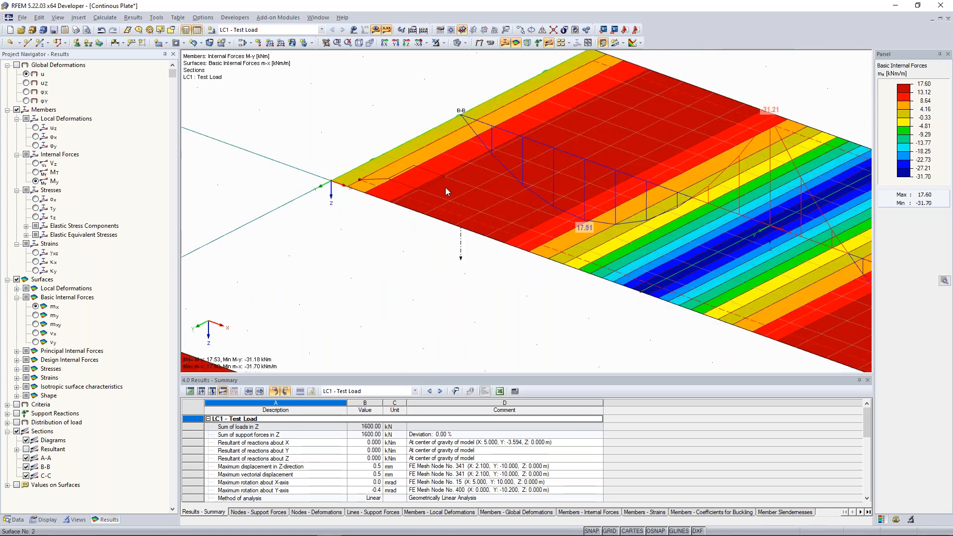
scroll(445, 187, "down", 4)
middle_click_drag(308, 281, 560, 163)
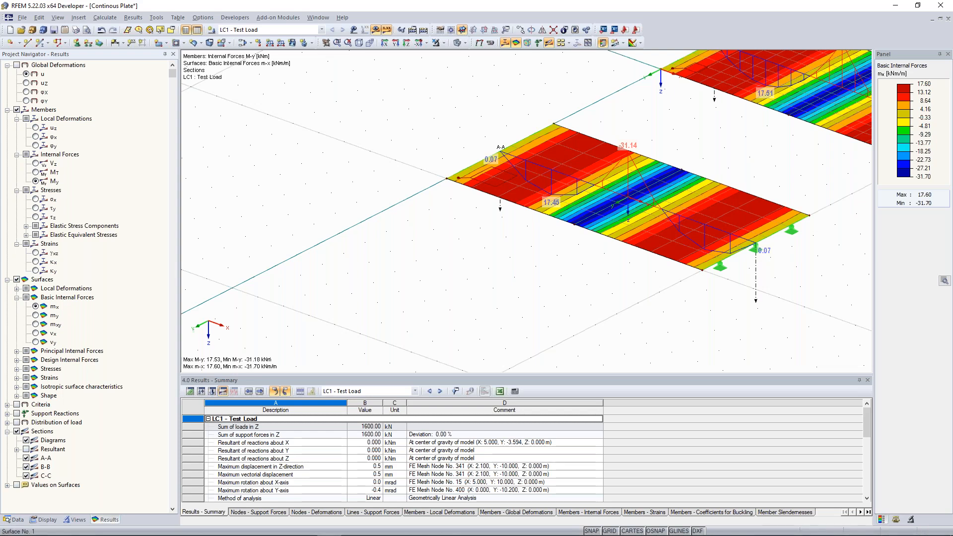
middle_click_drag(734, 102, 613, 183)
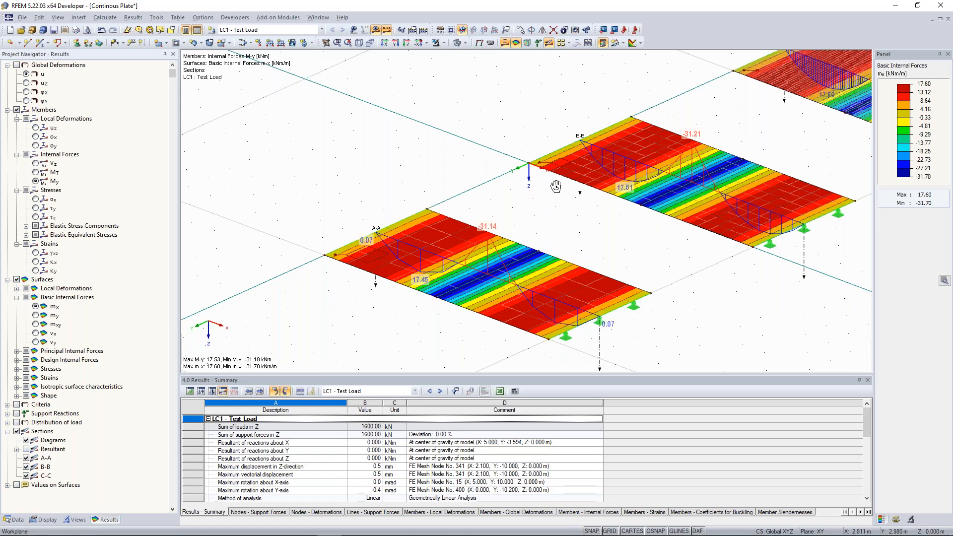
middle_click_drag(556, 186, 566, 180, "ctrl")
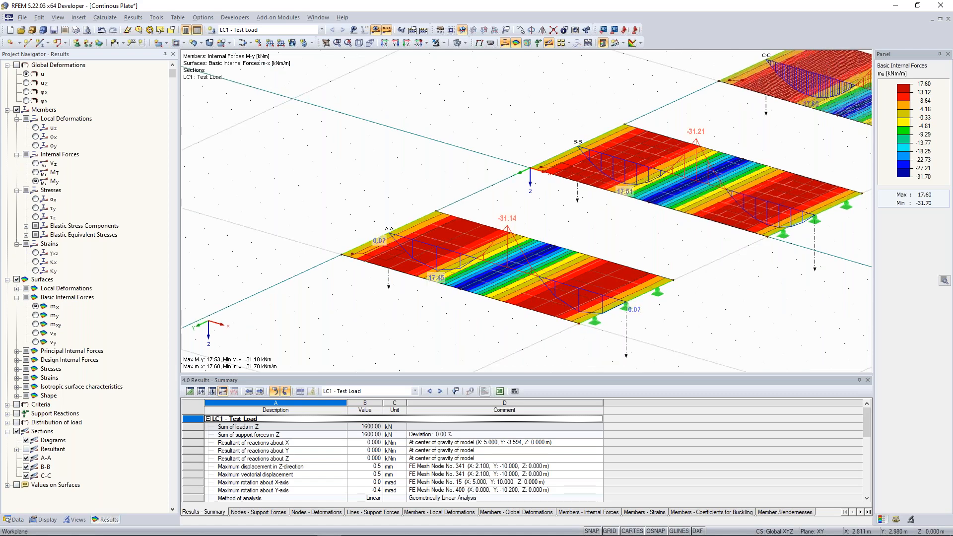
middle_click_drag(779, 60, 543, 204)
scroll(543, 204, "up", 3)
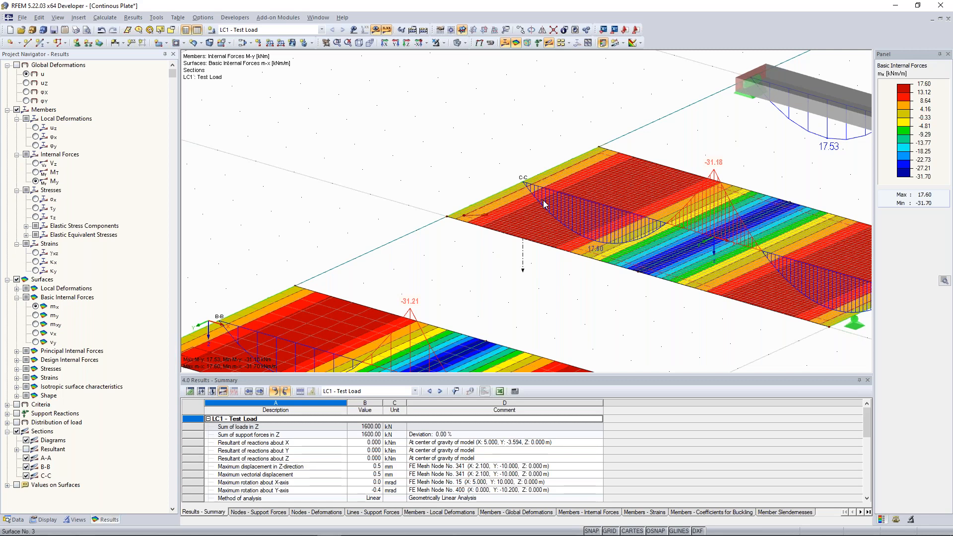
scroll(363, 302, "down", 5)
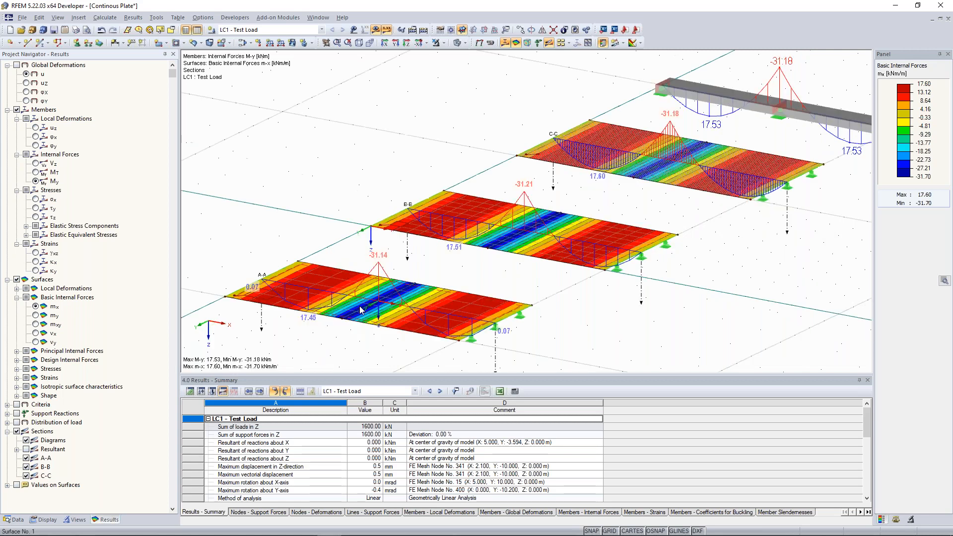
Examine the mx diagram along section A-A of the coarsely meshed plate, especially at the edge support.
scroll(423, 261, "up", 2)
middle_click_drag(424, 260, 496, 259, "ctrl")
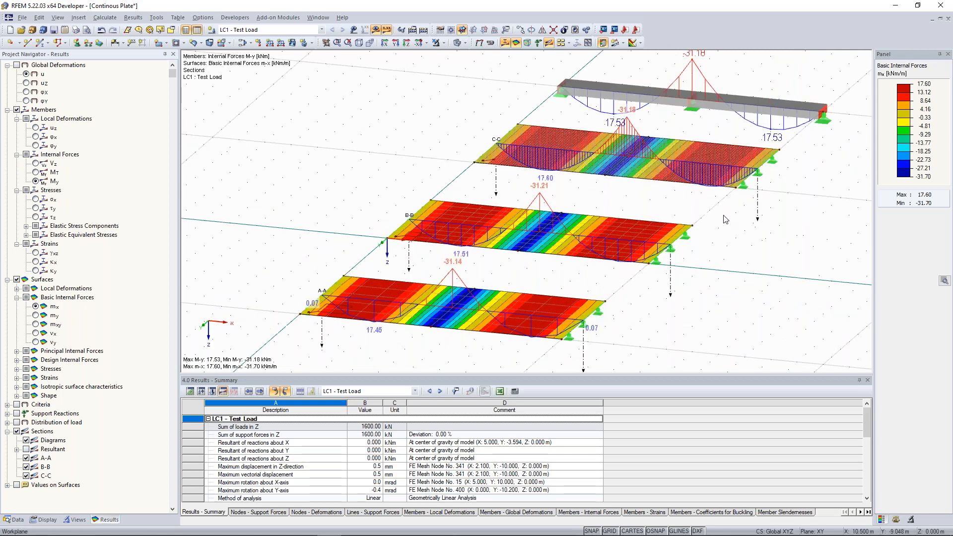
middle_click_drag(396, 258, 421, 254, "ctrl")
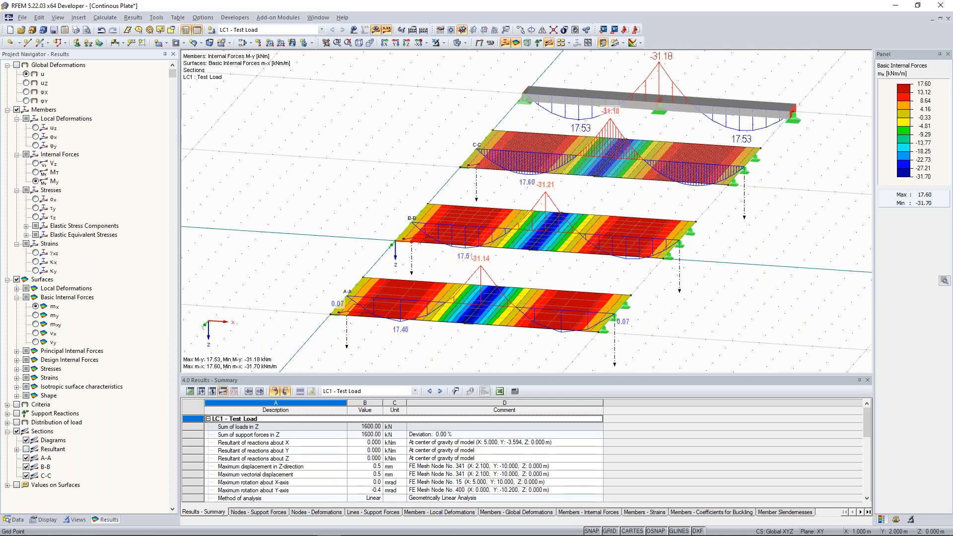
scroll(381, 321, "up", 3)
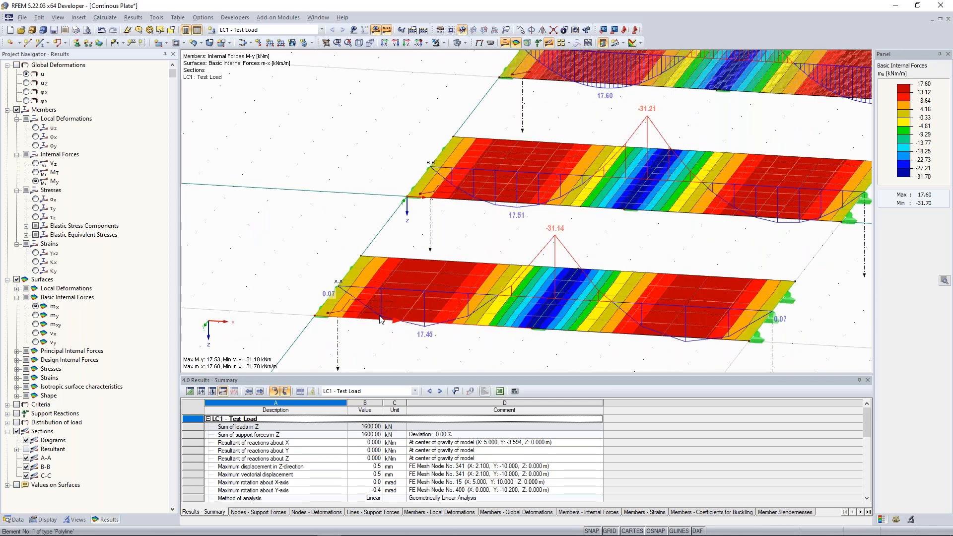
scroll(355, 314, "up", 2)
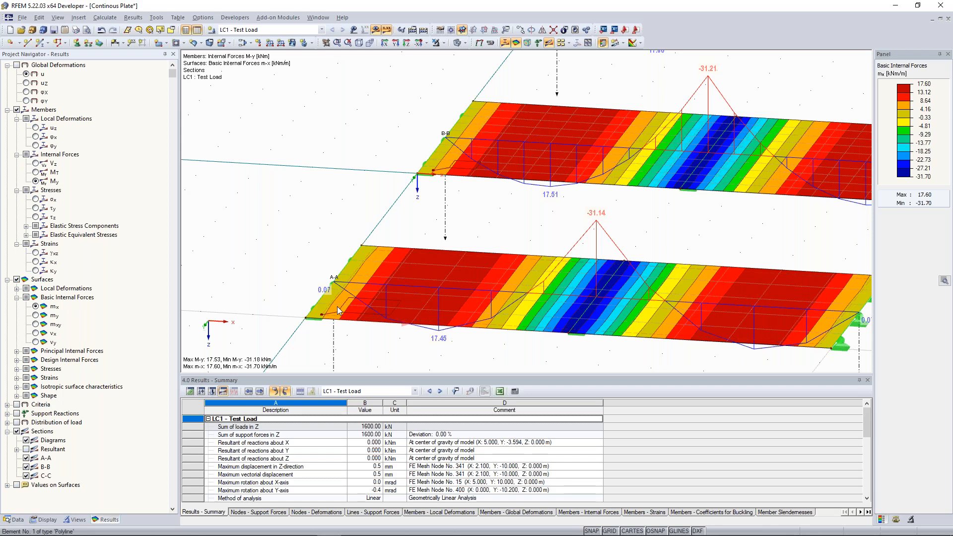
Compare the beam's My moments over the middle support and in the spans with the plates' section diagrams, starting with section C-C.
scroll(526, 263, "down", 2)
middle_click_drag(541, 258, 463, 287, "ctrl")
scroll(463, 288, "down", 2)
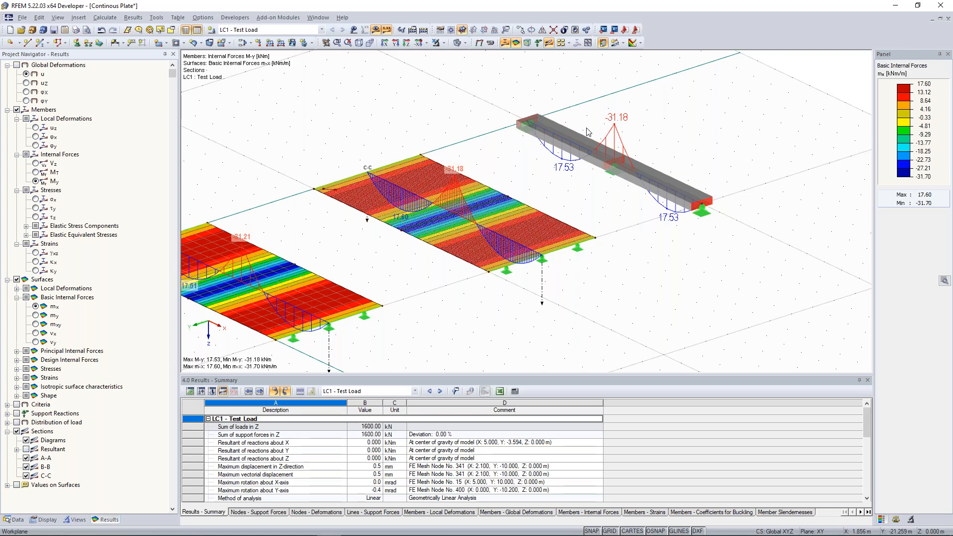
scroll(608, 132, "up", 3)
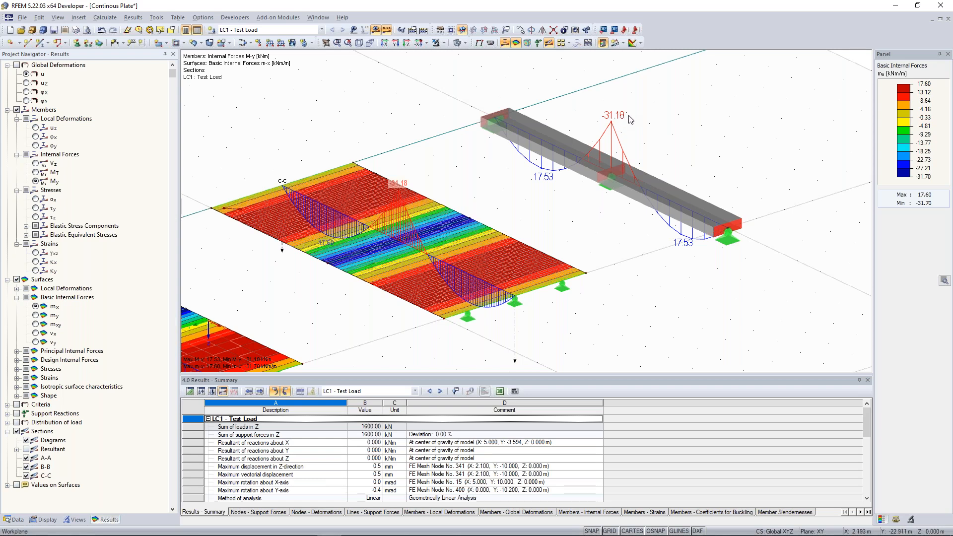
scroll(631, 119, "down", 2)
middle_click_drag(403, 243, 485, 233)
scroll(485, 237, "down", 1)
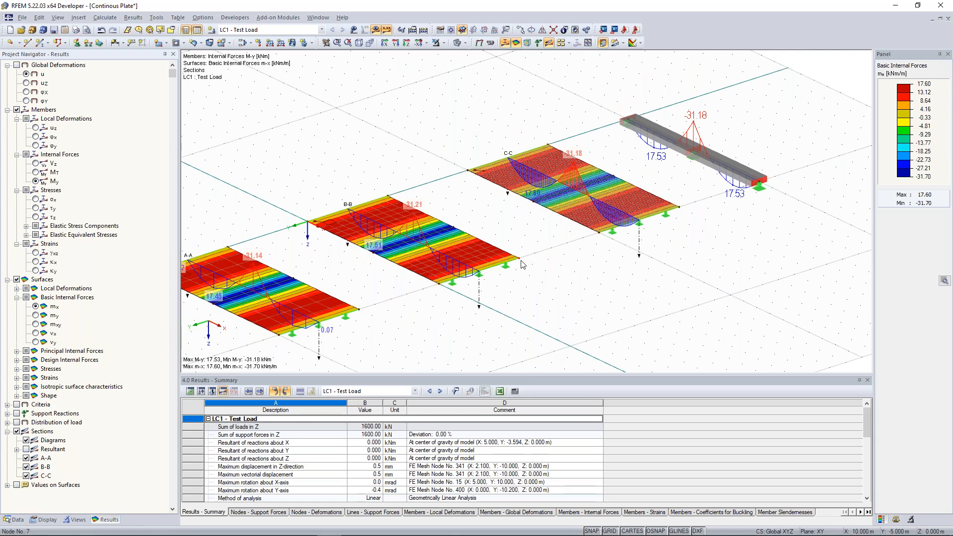
Deactivate the shear stiffness of members in the global calculation parameters, accepting the deletion of results, and recalculate LC1.
scroll(631, 148, "up", 1)
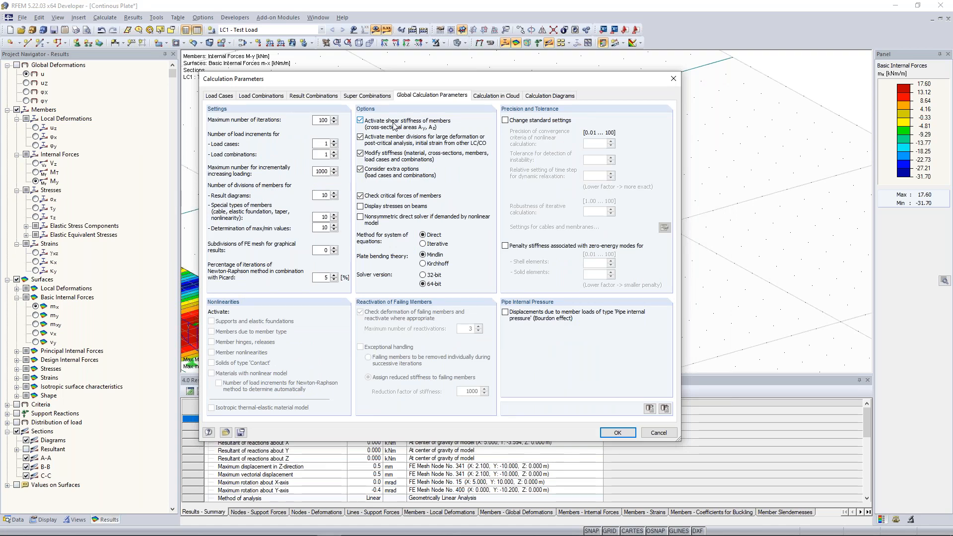
left_click_drag(441, 79, 353, 85)
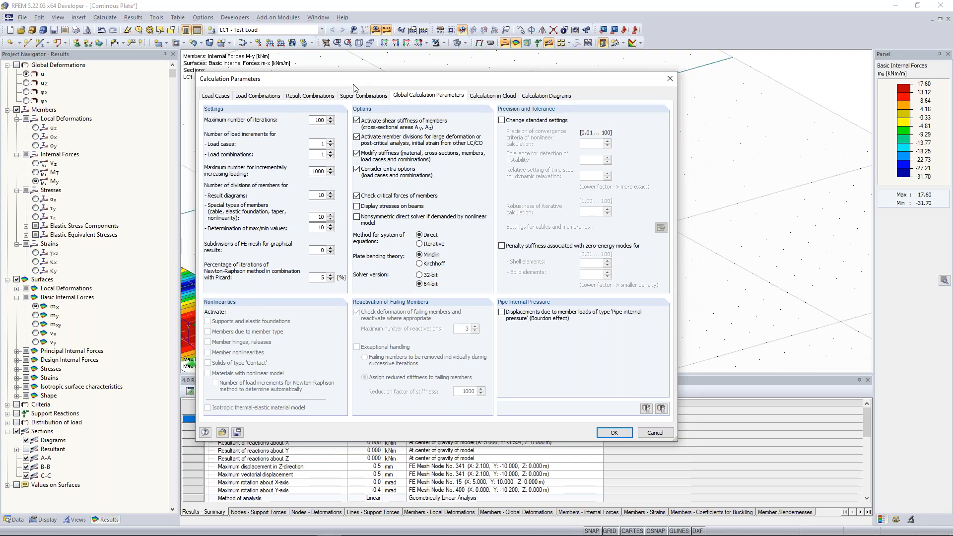
left_click_drag(353, 85, 235, 94)
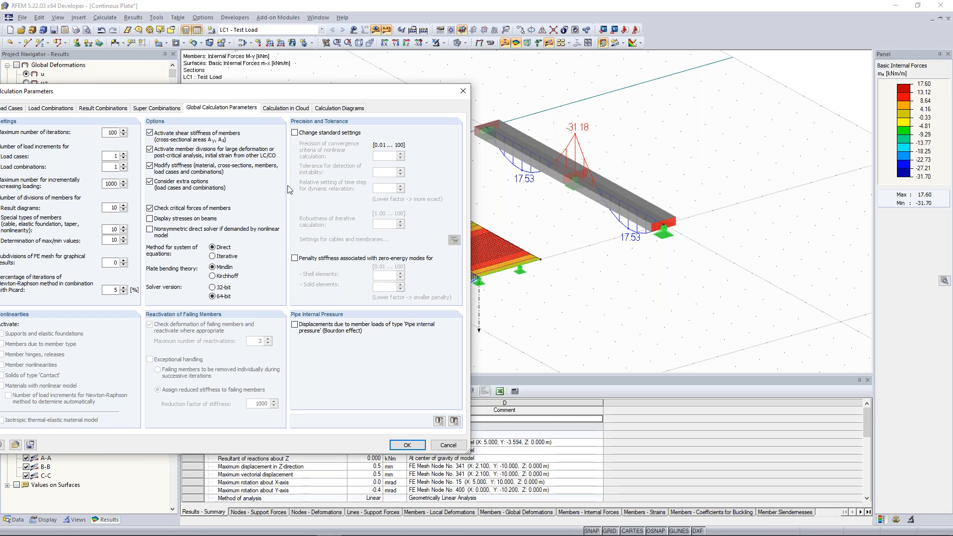
left_click(152, 135)
left_click(407, 444)
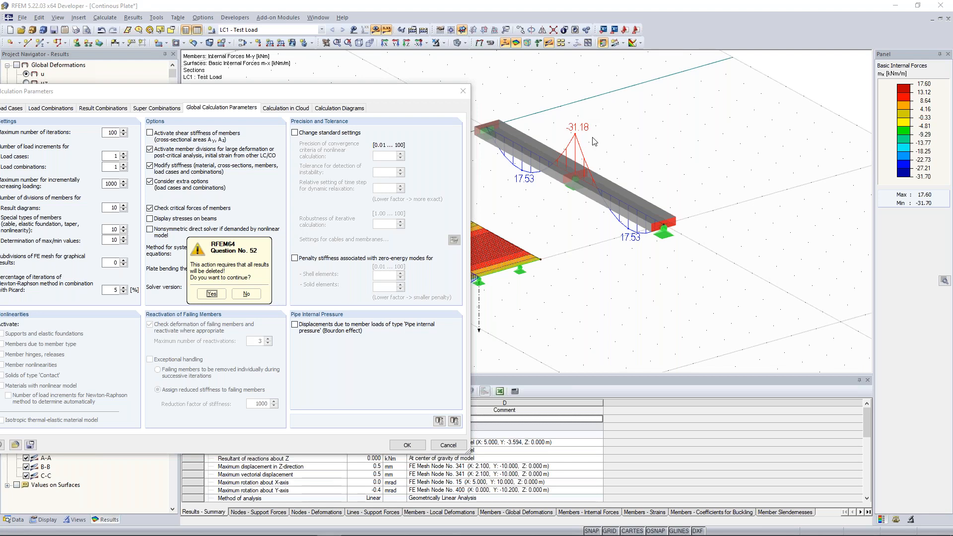
left_click(211, 293)
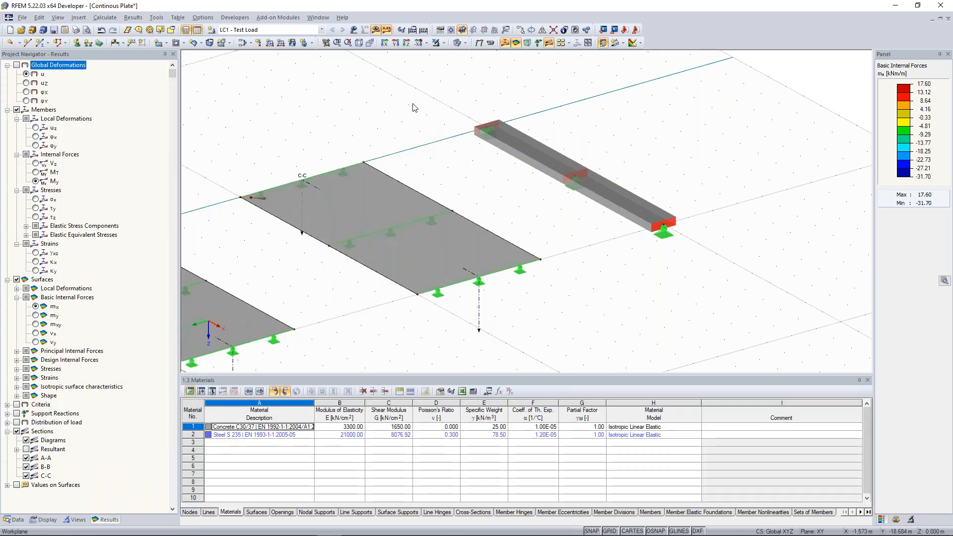
left_click(376, 30)
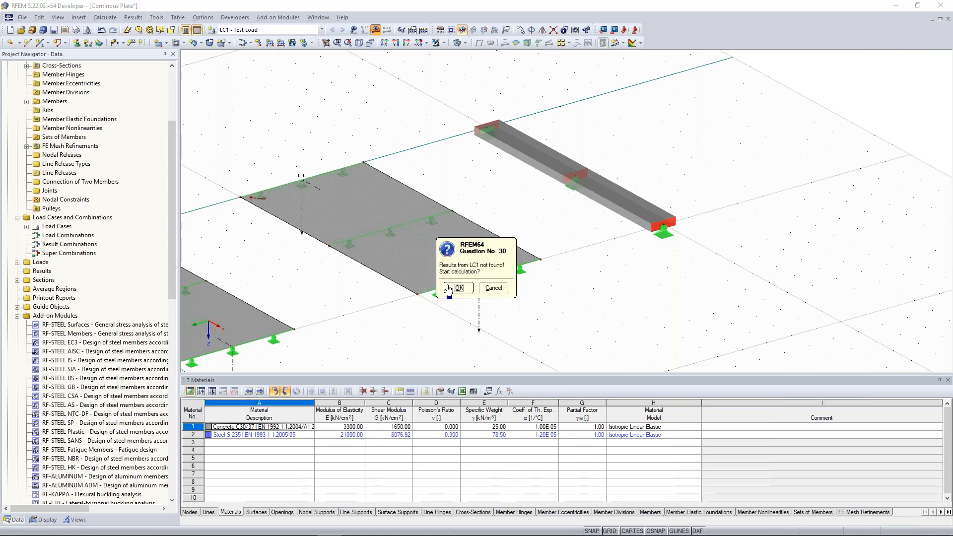
left_click(455, 287)
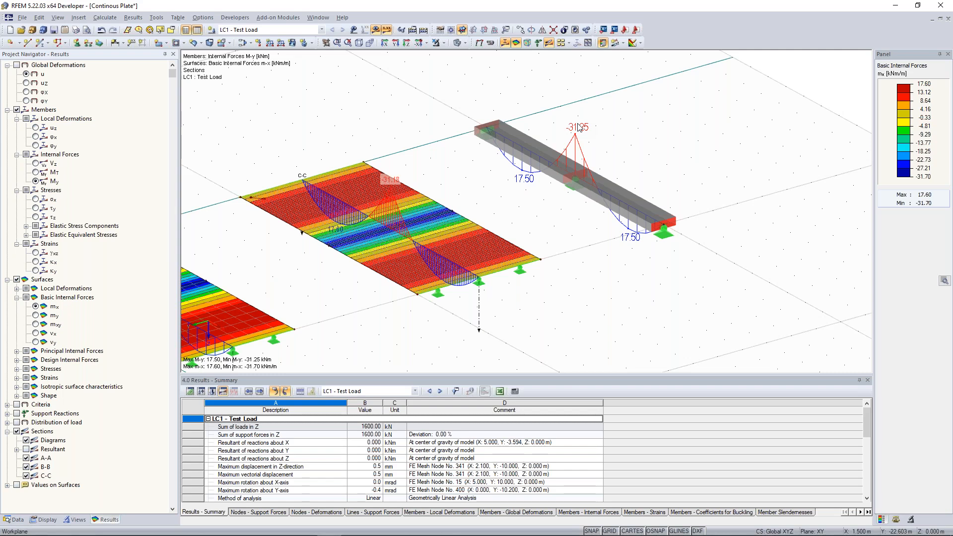
Compare the beam's recalculated My moments with the mx diagrams along sections A-A, B-B and C-C of the plates.
scroll(671, 151, "down", 4)
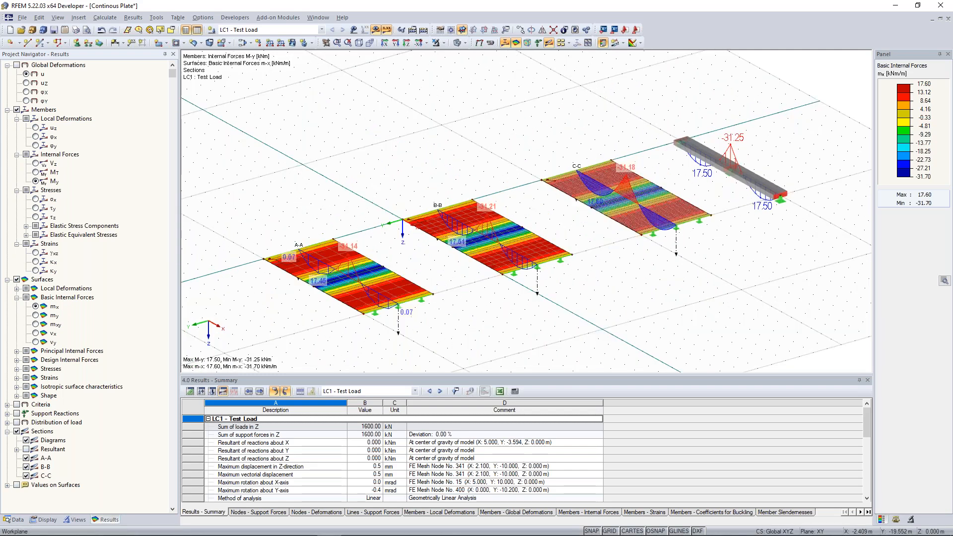
middle_click_drag(631, 119, 562, 122)
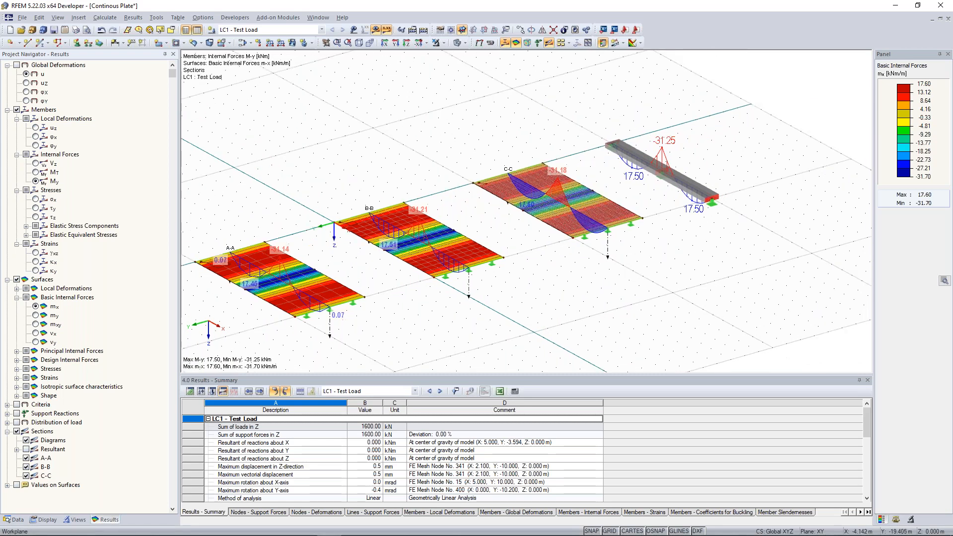
scroll(463, 152, "down", 2)
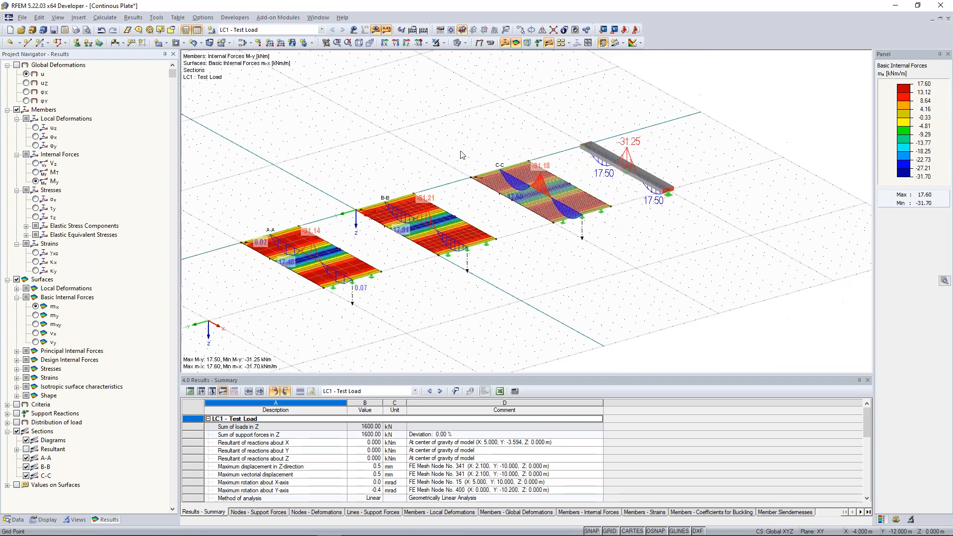
middle_click_drag(447, 144, 477, 119)
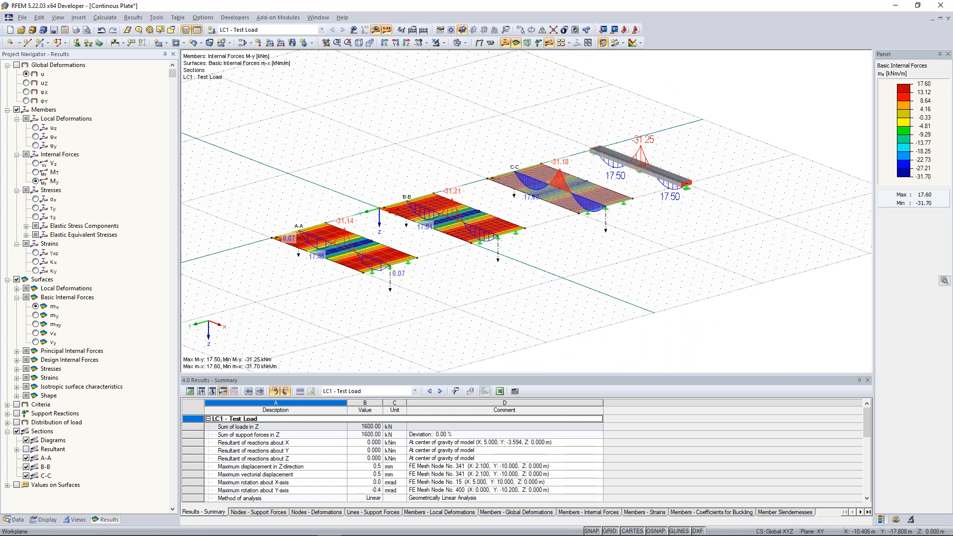
mouse_move(475, 123)
middle_mouse_down()
mouse_move(445, 128)
mouse_move(477, 123)
middle_mouse_up()
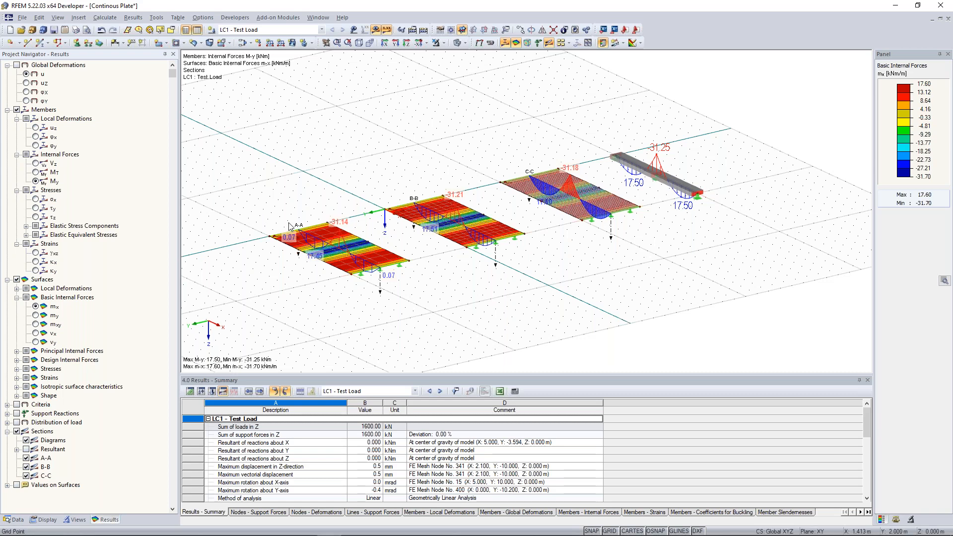
scroll(285, 226, "up", 3)
scroll(405, 186, "down", 3)
middle_click_drag(390, 181, 423, 184)
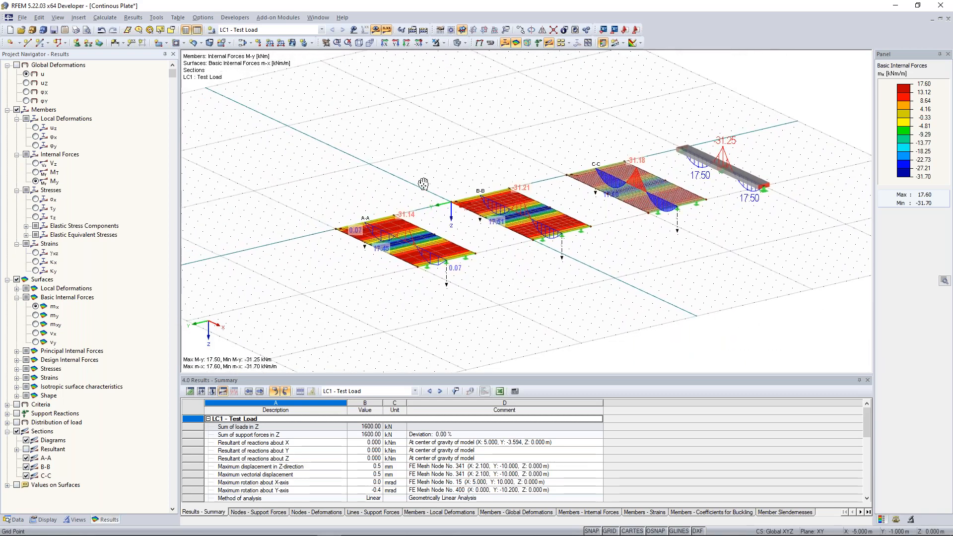
scroll(422, 183, "up", 1)
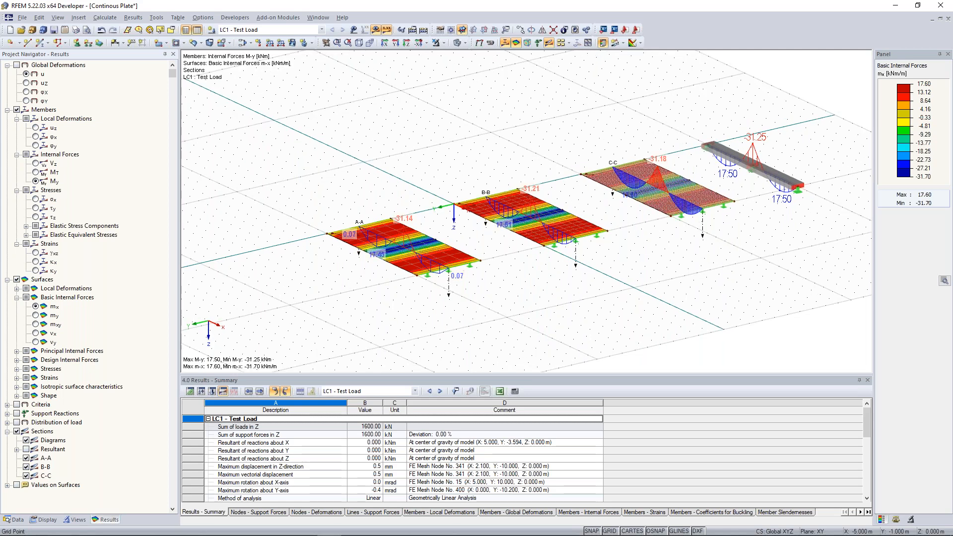
scroll(410, 215, "up", 1)
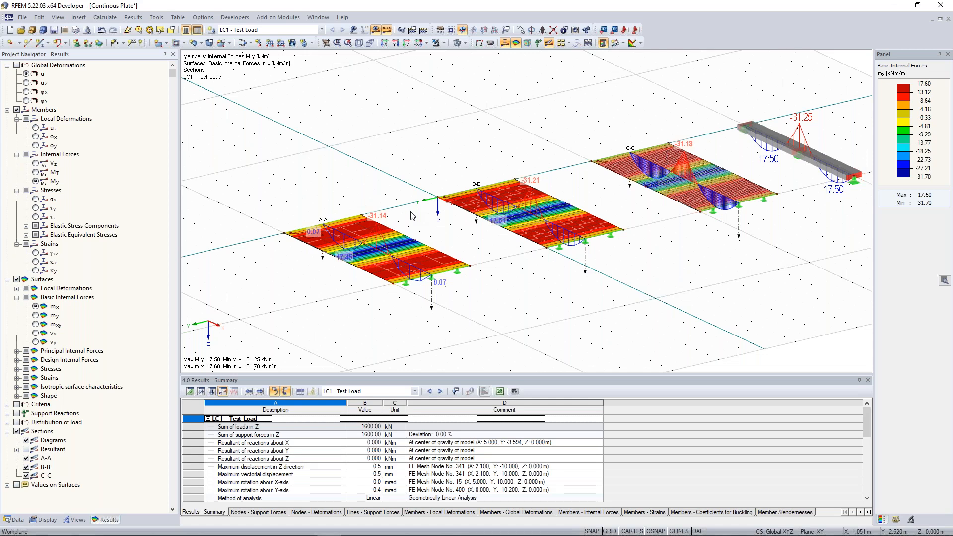
scroll(416, 211, "down", 1)
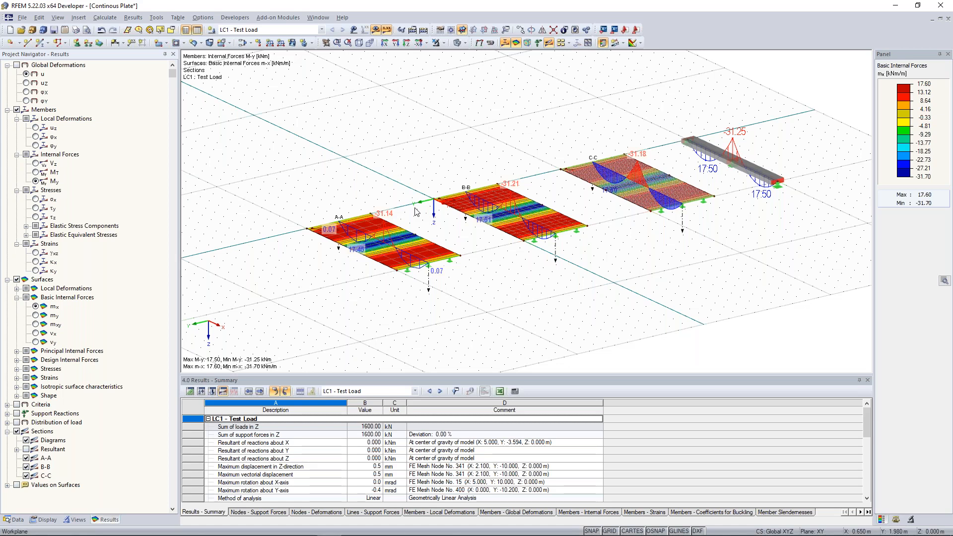
middle_click_drag(508, 142, 485, 155)
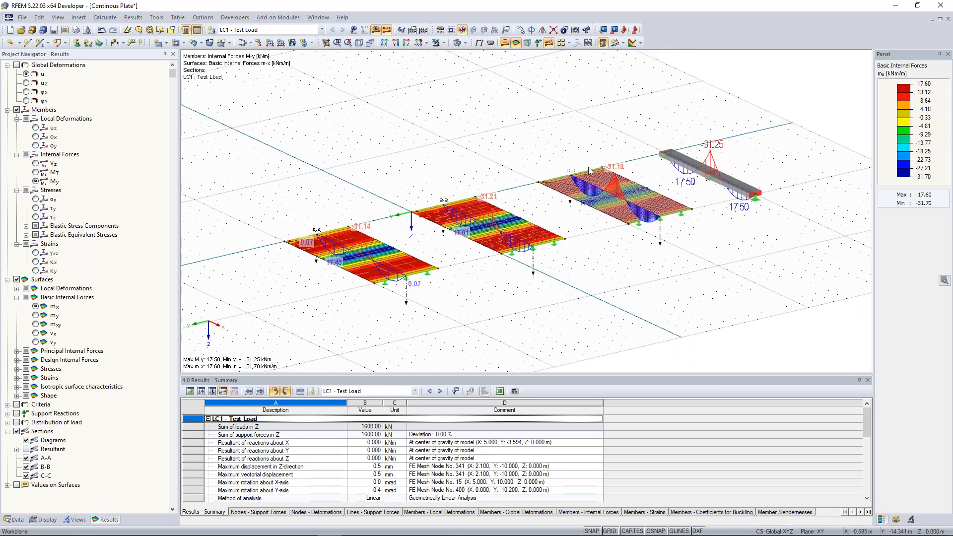
Examine the mx diagrams near the edge supports of the finely meshed C-C plate and the coarsely meshed A-A plate.
scroll(590, 170, "up", 2)
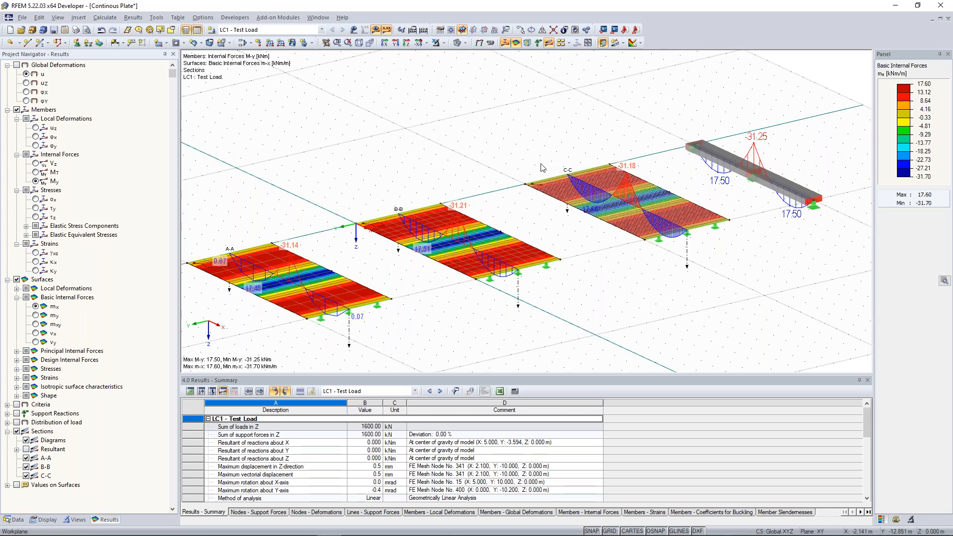
scroll(449, 154, "up", 3)
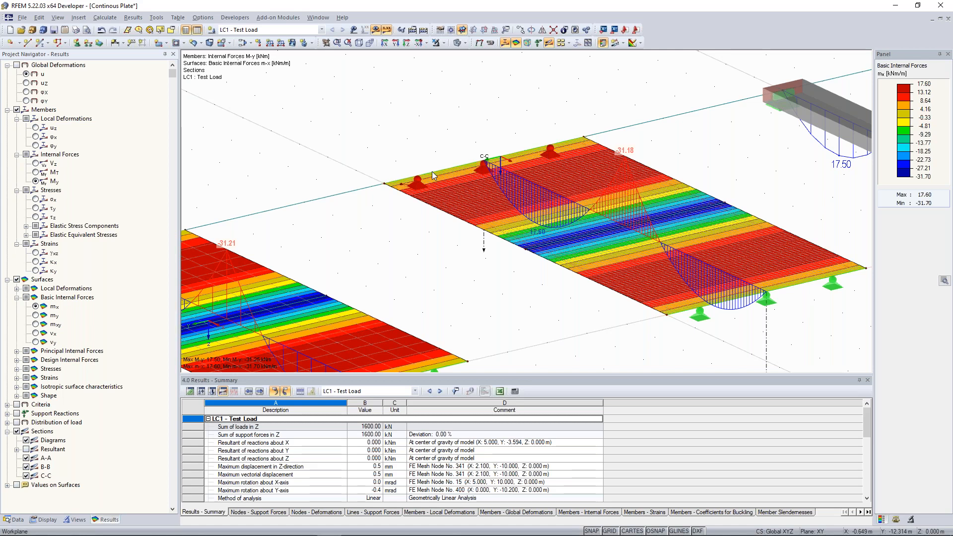
scroll(432, 171, "down", 5)
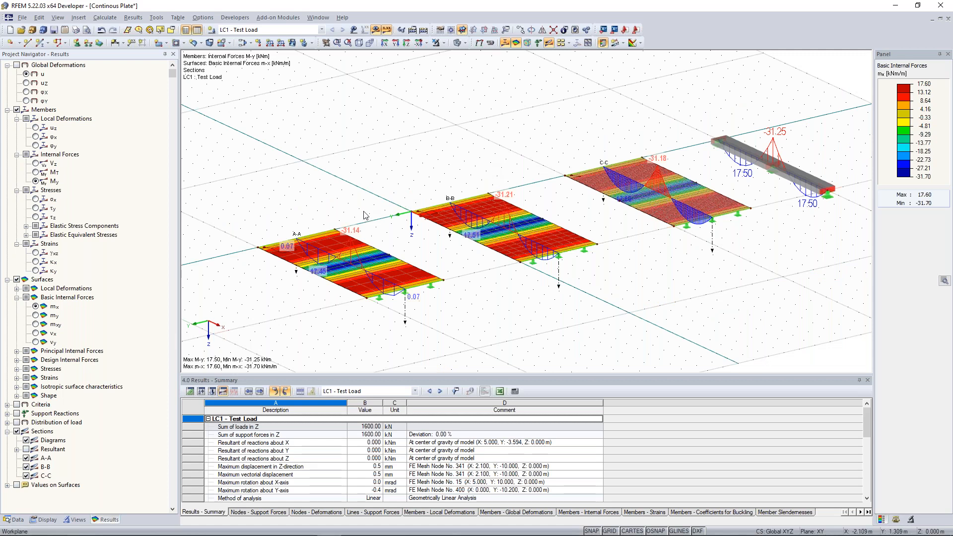
middle_click_drag(441, 135, 392, 206, "ctrl")
scroll(392, 208, "up", 5)
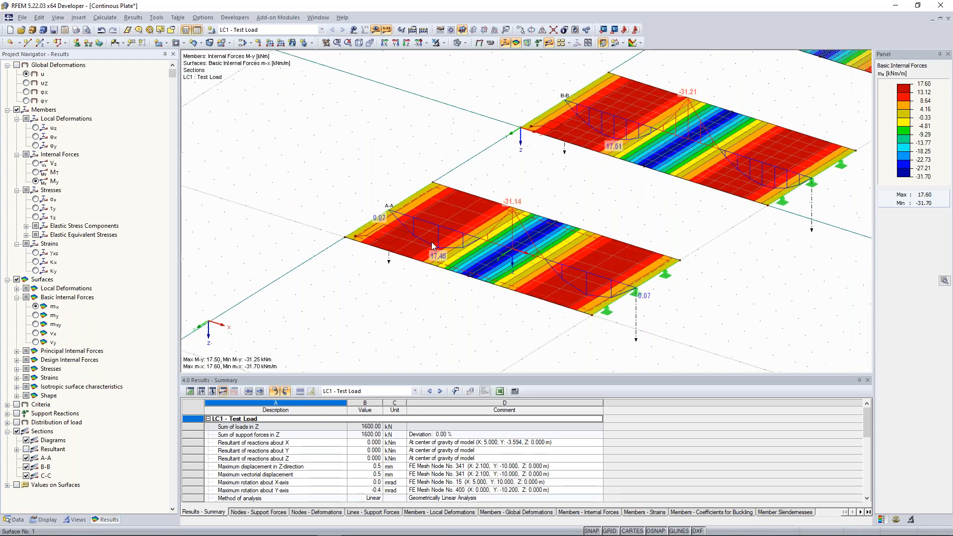
scroll(419, 218, "down", 2)
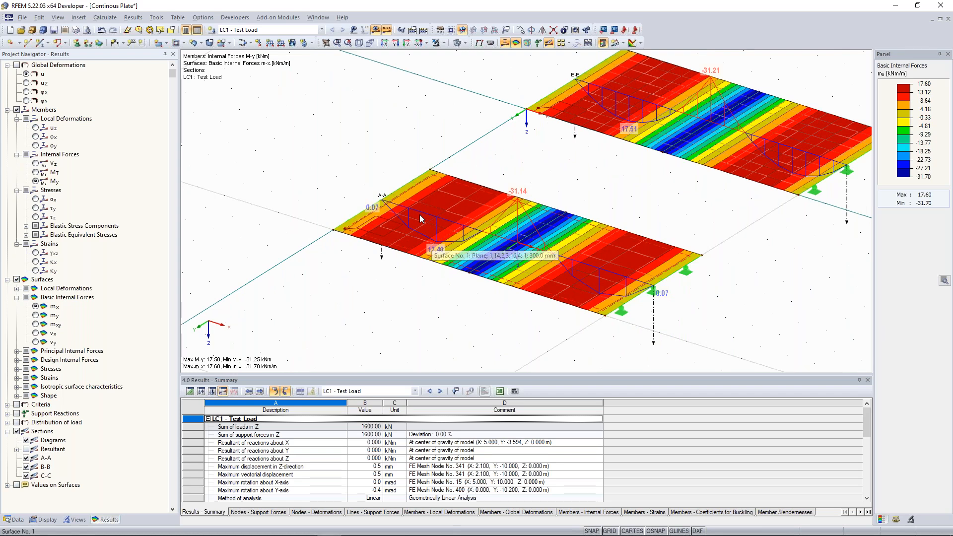
middle_click_drag(419, 218, 433, 229, "ctrl")
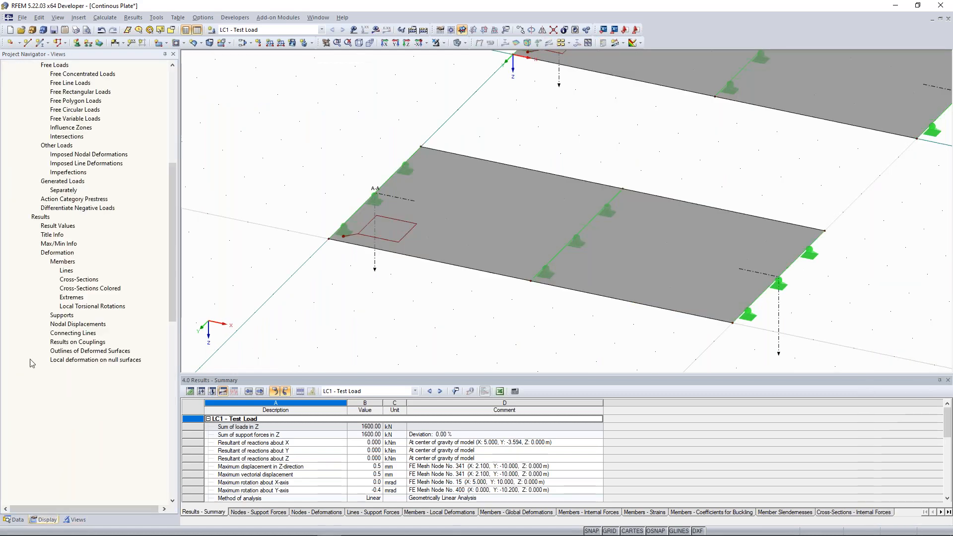
Review the FE mesh display settings, redisplay the LC1 results and inspect section A-A's mx diagram within the elements at the edge support.
scroll(54, 227, "up", 10)
scroll(54, 227, "down", 14)
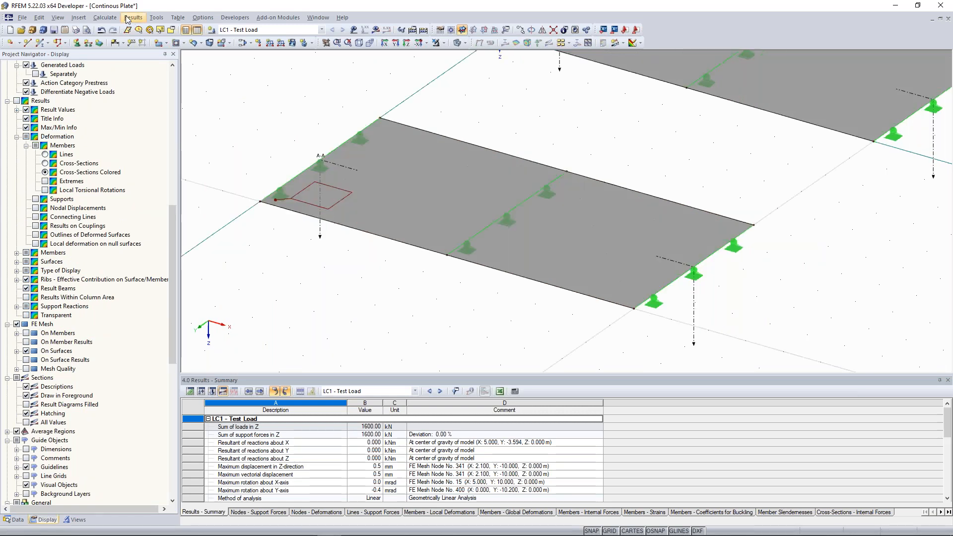
left_click(105, 18)
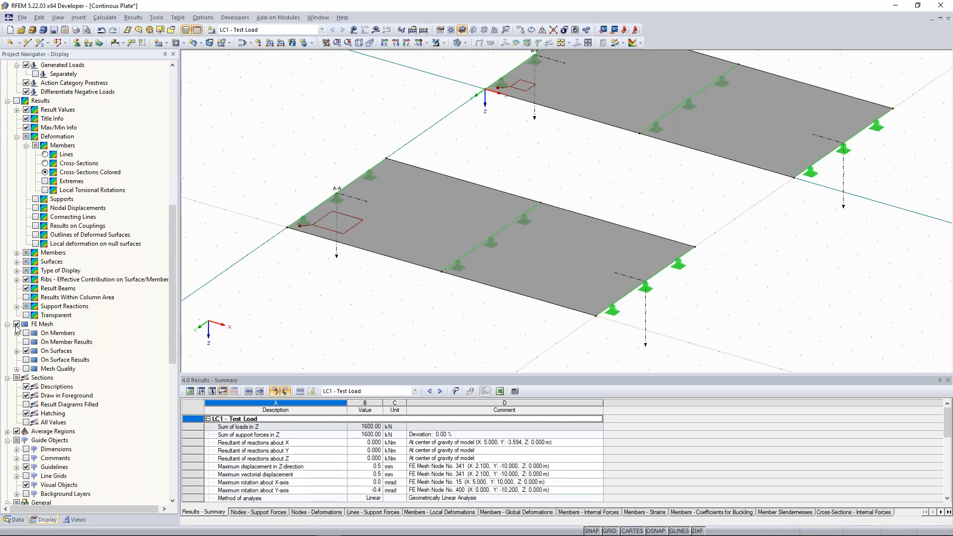
scroll(354, 119, "down", 1)
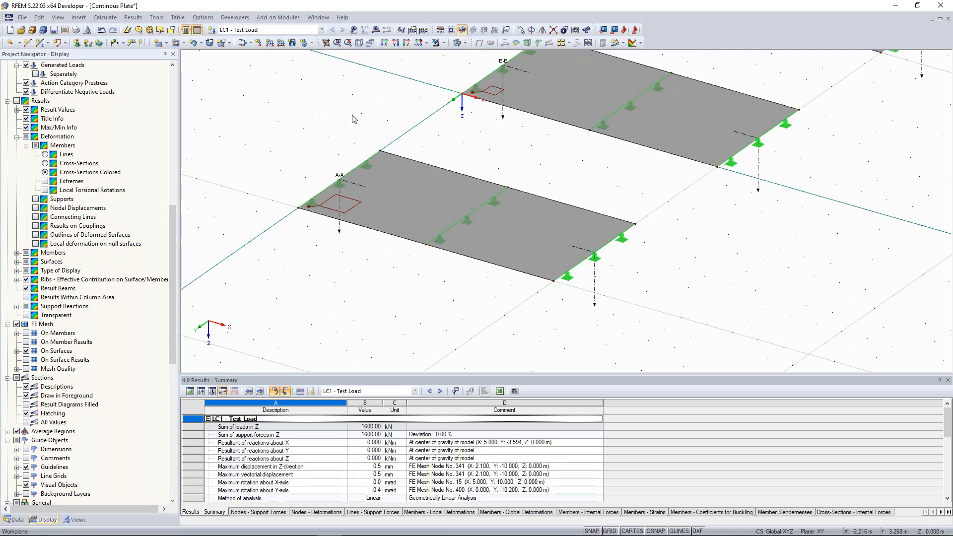
scroll(353, 115, "down", 1)
scroll(320, 169, "up", 4)
left_click(376, 30)
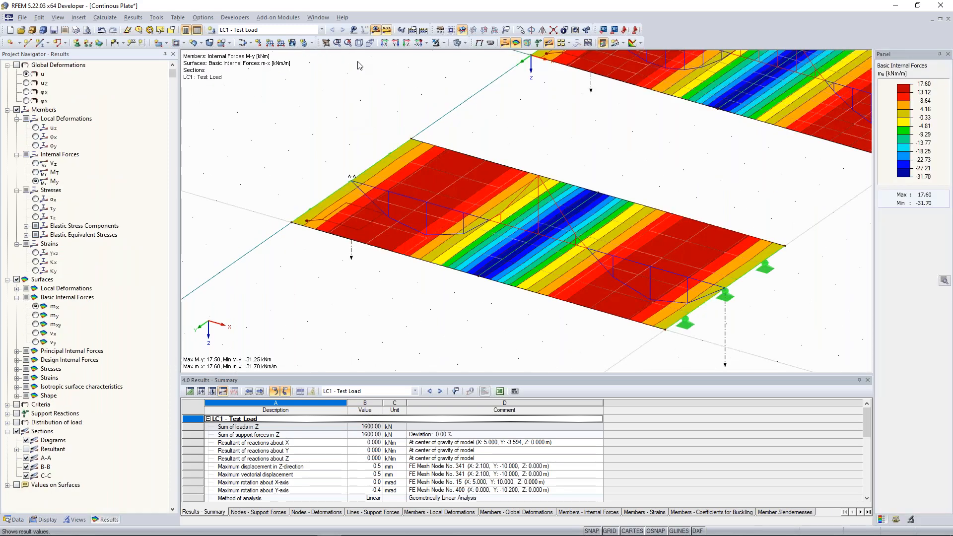
scroll(351, 235, "up", 10)
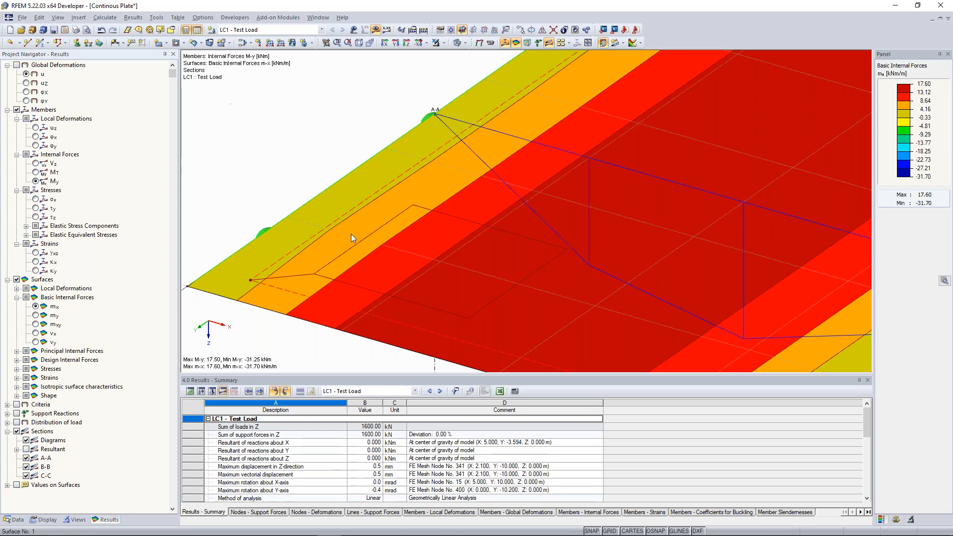
Hide the results and examine the supports and layout of plates A-A, B-B and C-C and the equivalent beam.
scroll(350, 233, "down", 1)
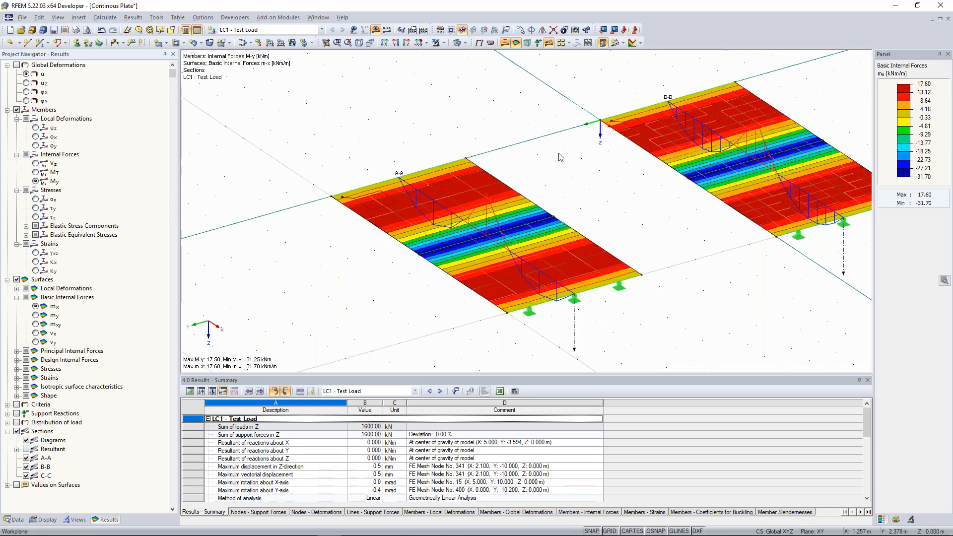
scroll(559, 157, "down", 2)
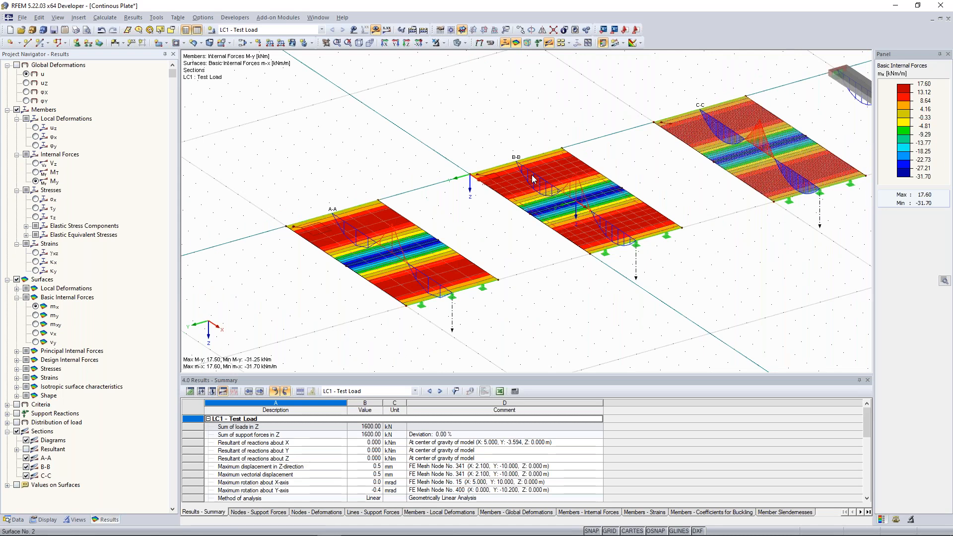
scroll(533, 178, "down", 1)
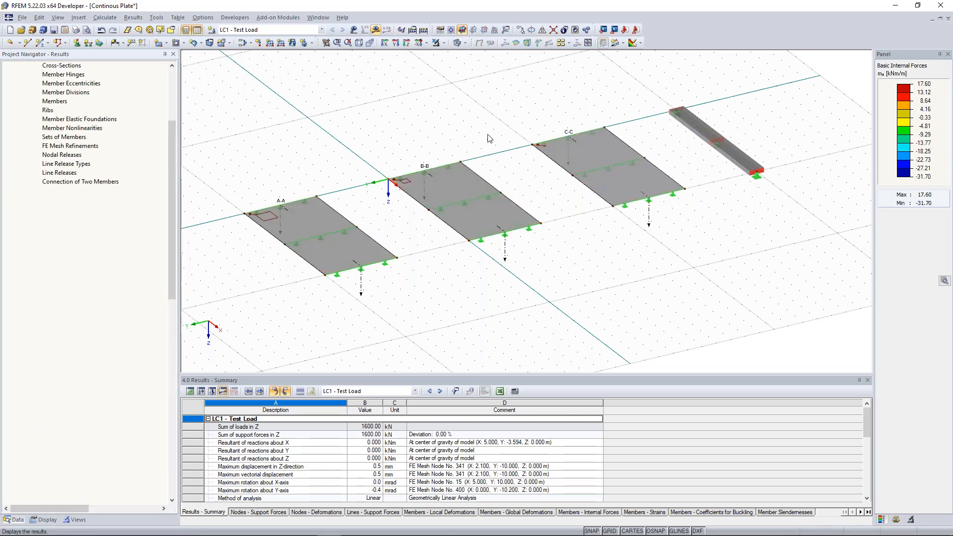
middle_click_drag(542, 124, 539, 124, "ctrl")
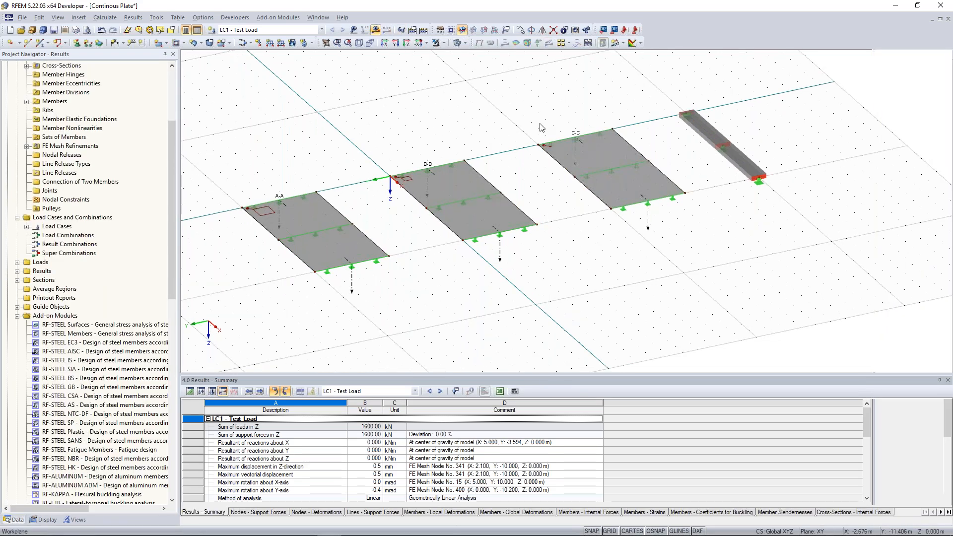
middle_click_drag(752, 123, 734, 123, "ctrl")
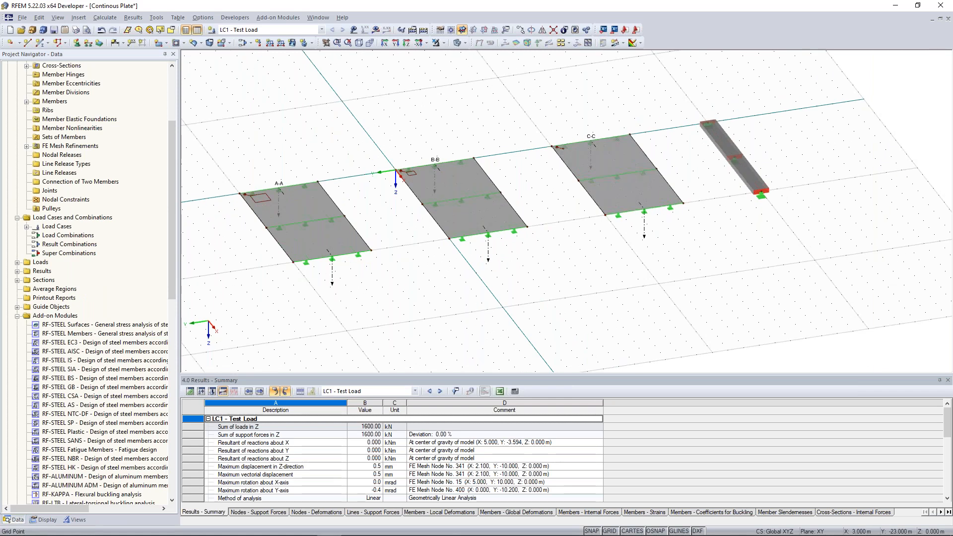
middle_click_drag(715, 196, 687, 187, "ctrl")
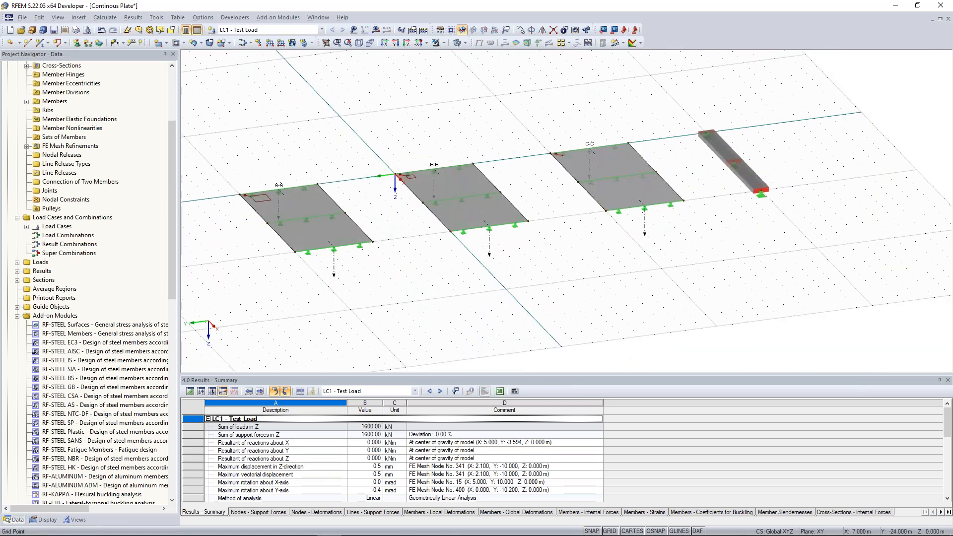
middle_click_drag(759, 174, 687, 187)
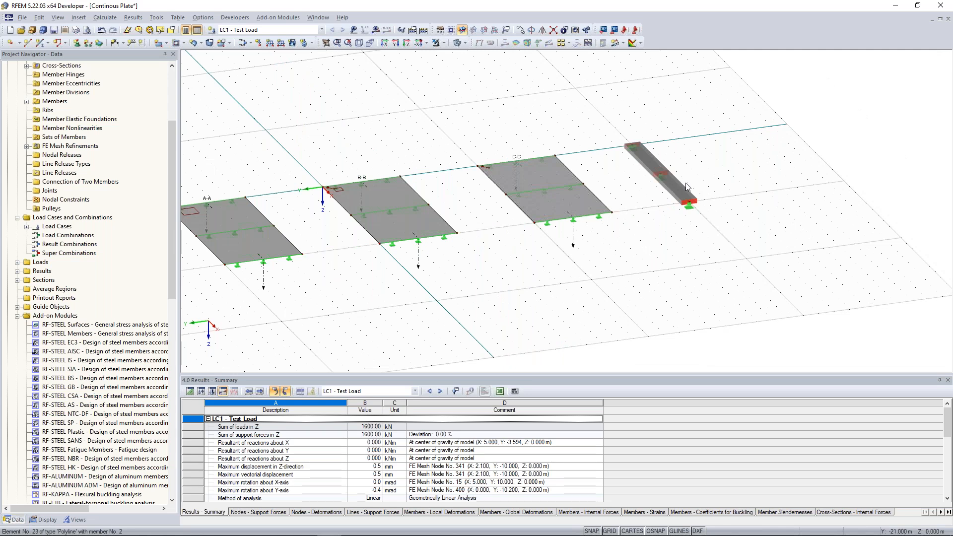
scroll(687, 187, "up", 2)
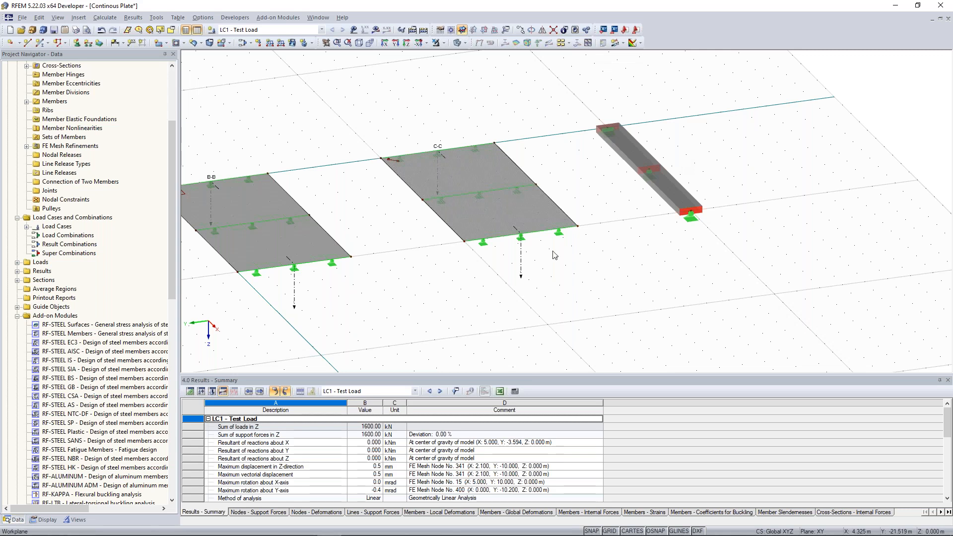
scroll(555, 255, "down", 2)
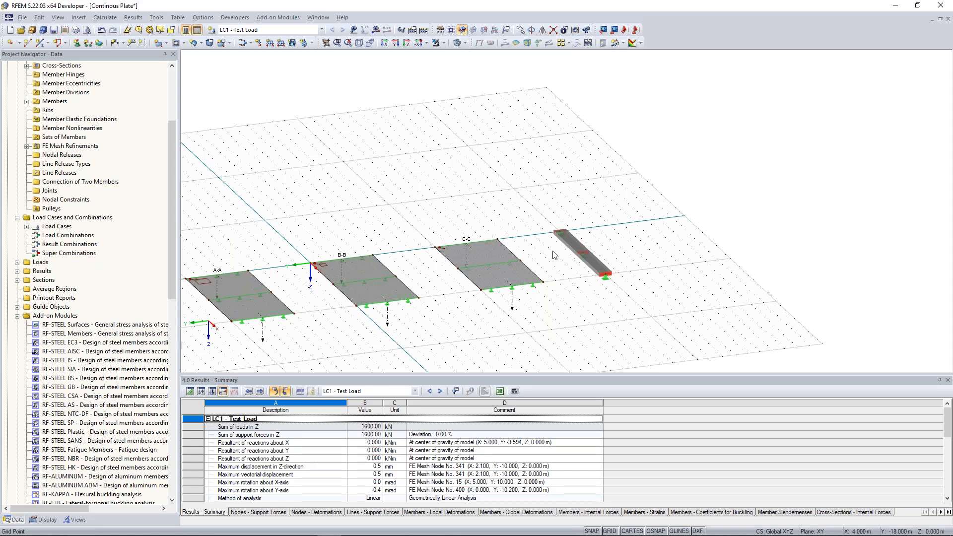
scroll(437, 252, "up", 5)
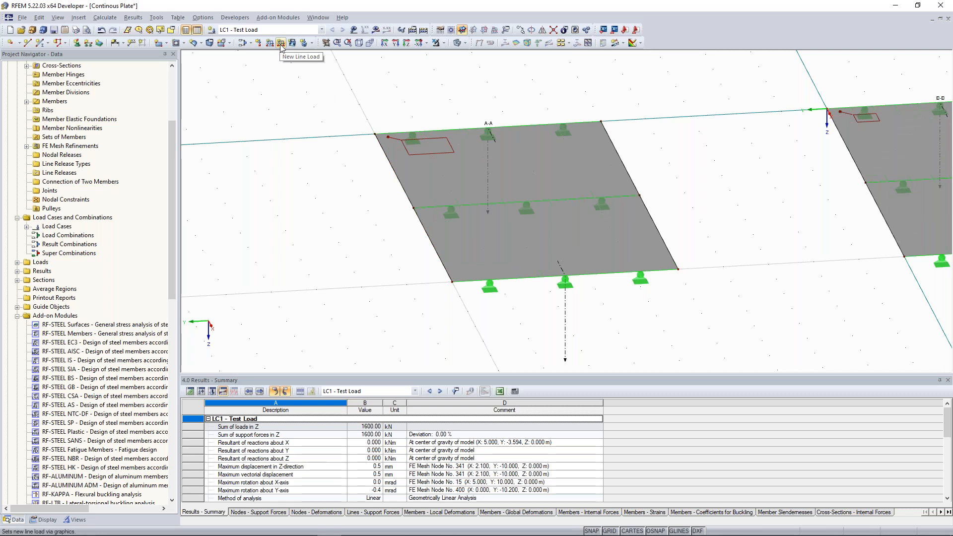
scroll(433, 206, "up", 3)
middle_click_drag(445, 230, 406, 210, "ctrl")
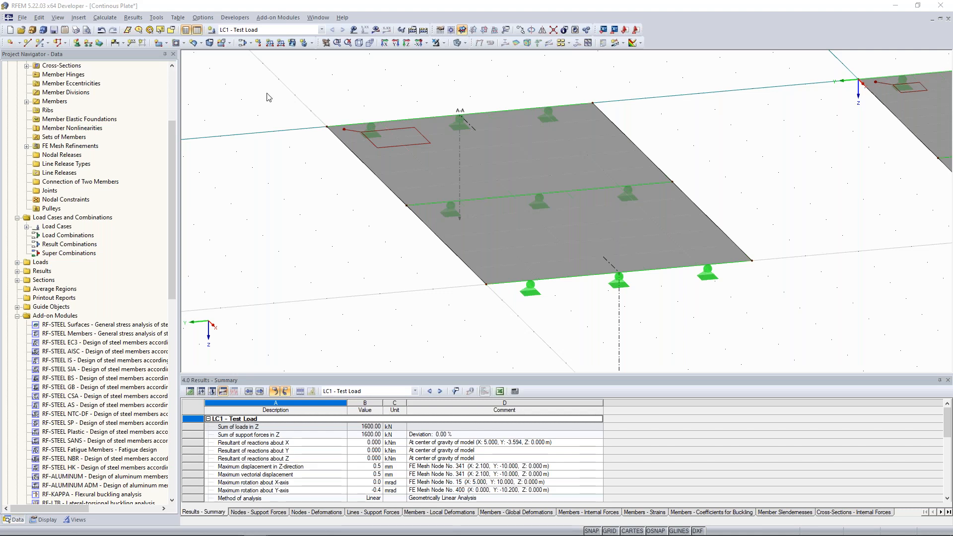
Switch to the browser, enlarge the metal garden railing photo from the image results, and return to RFEM.
key("alt+Tab")
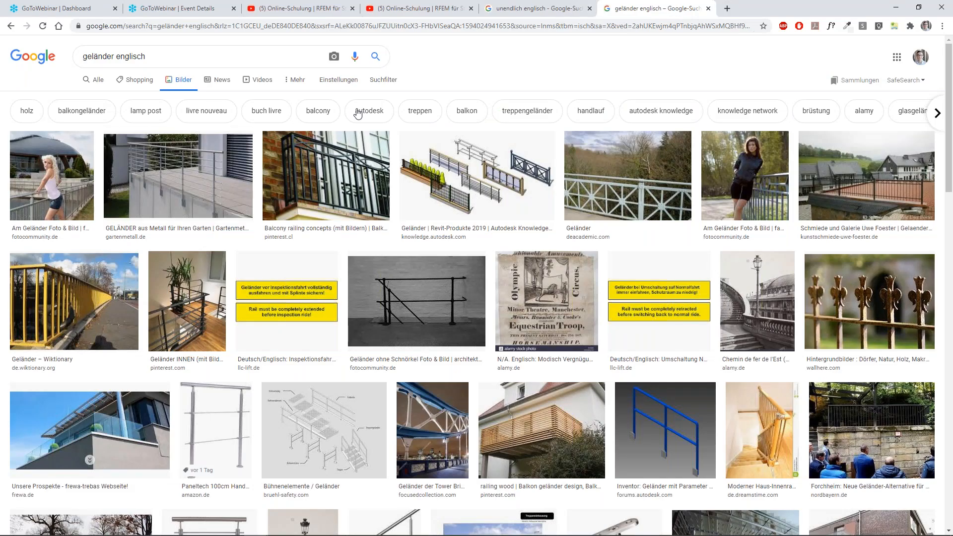
left_click(197, 185)
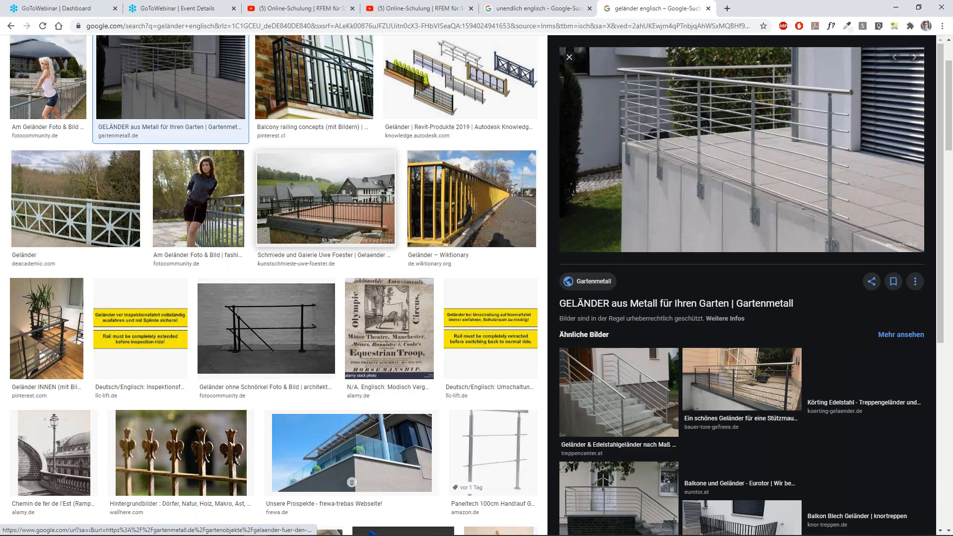
key("alt+Tab")
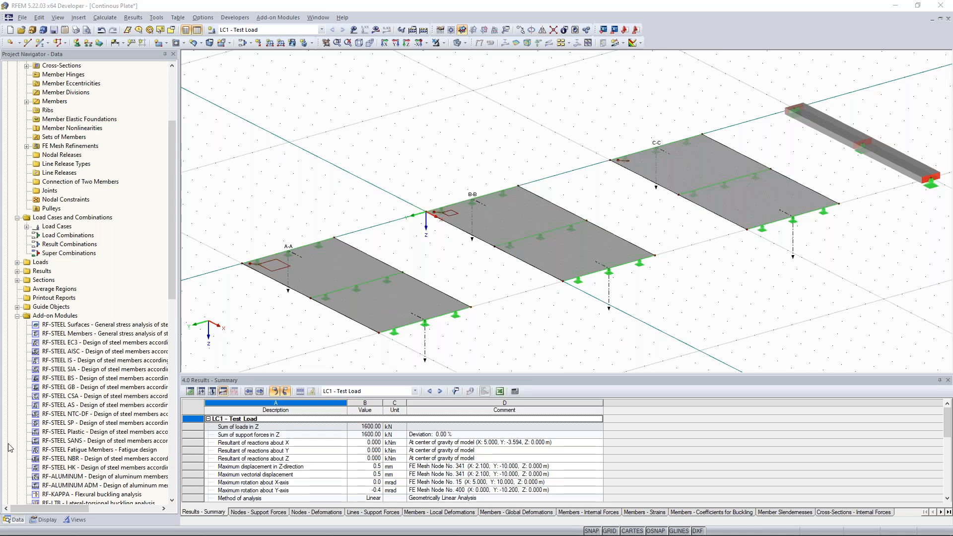
Redisplay the LC1 results and show the result values on the section and beam moment diagrams.
left_click(375, 30)
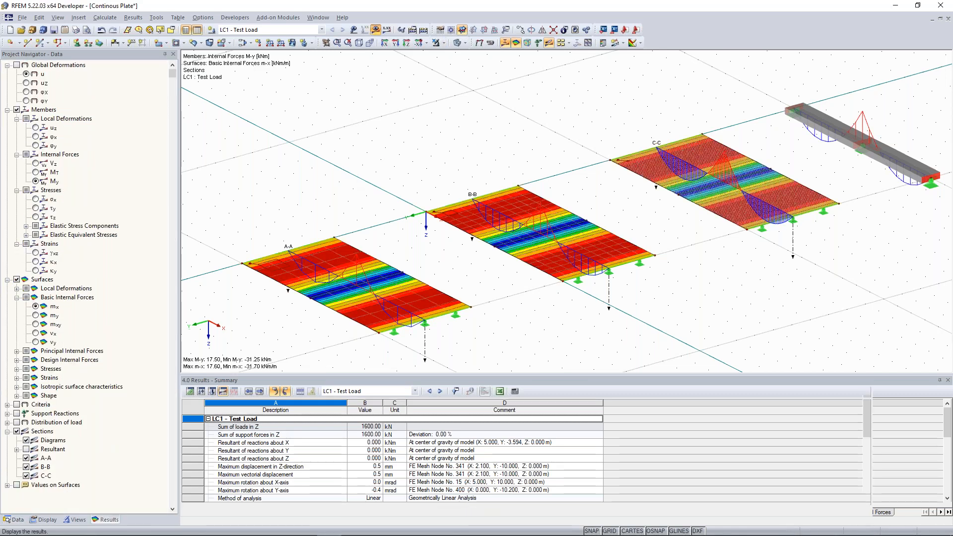
left_click(17, 431)
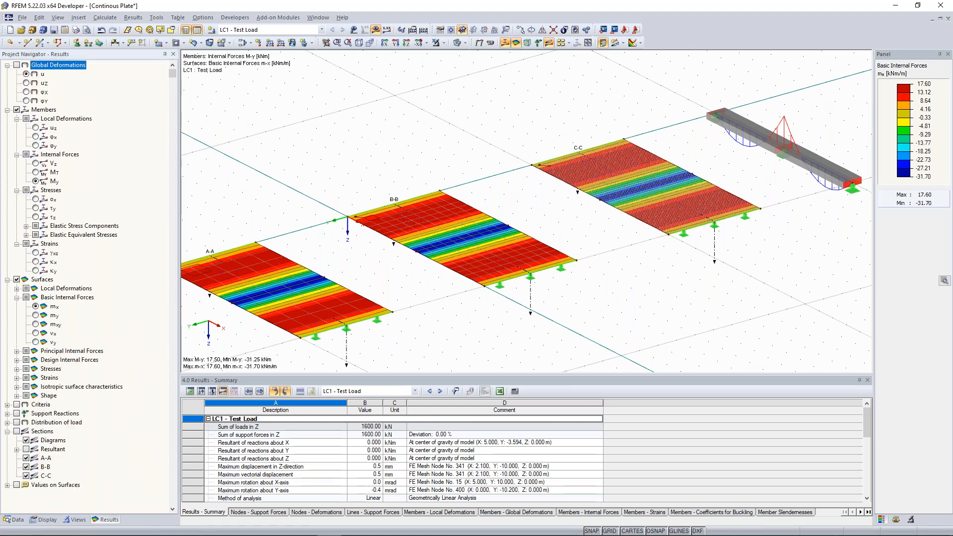
middle_click_drag(507, 117, 481, 95)
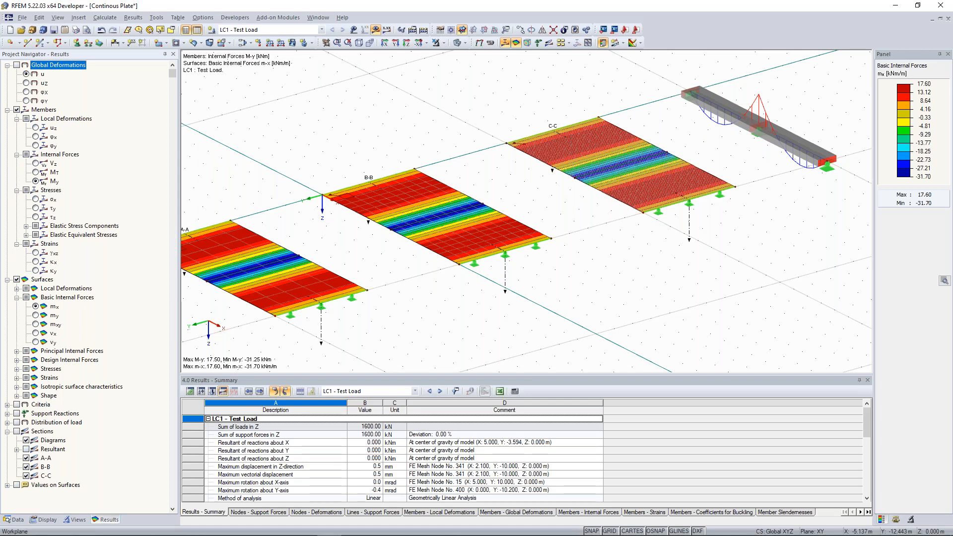
left_click(387, 30)
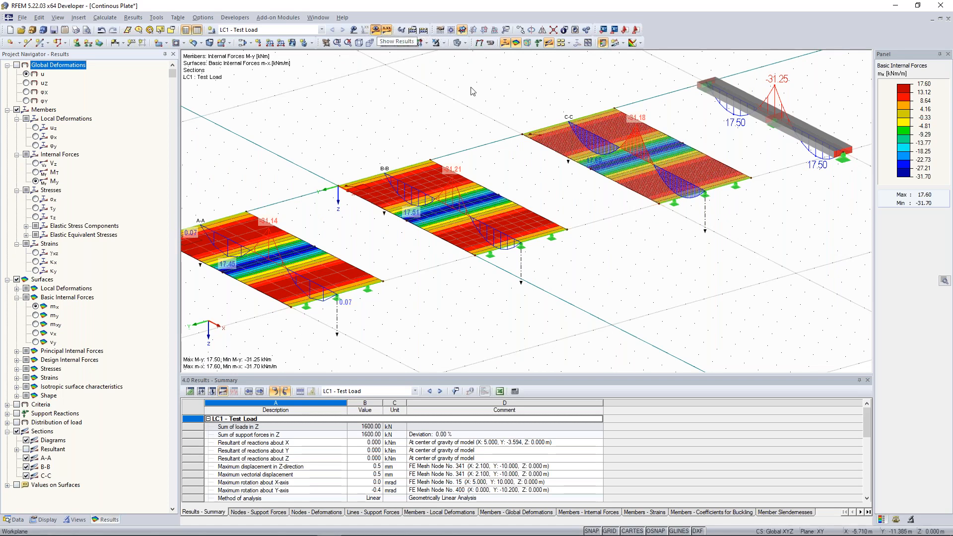
middle_click_drag(778, 126, 674, 180)
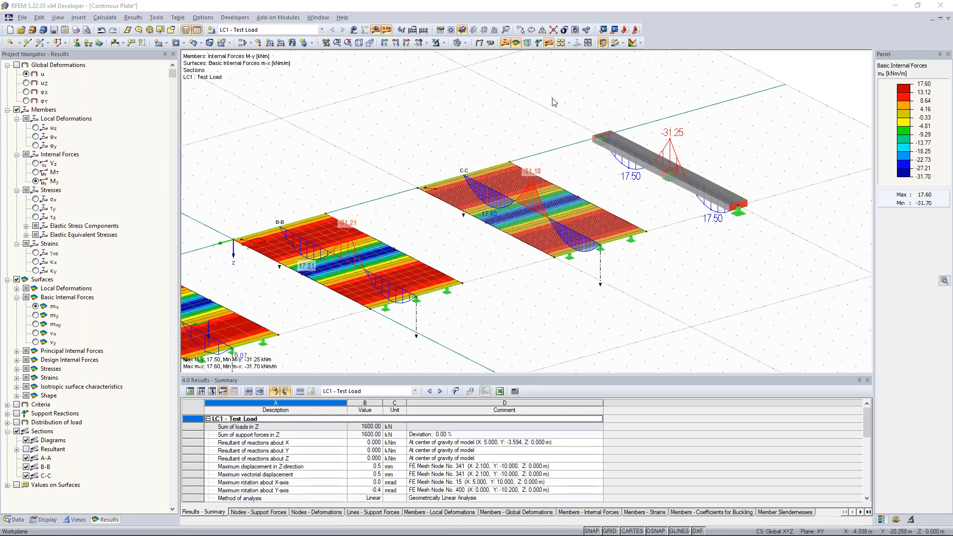
left_click(559, 118)
middle_click_drag(560, 117, 471, 145)
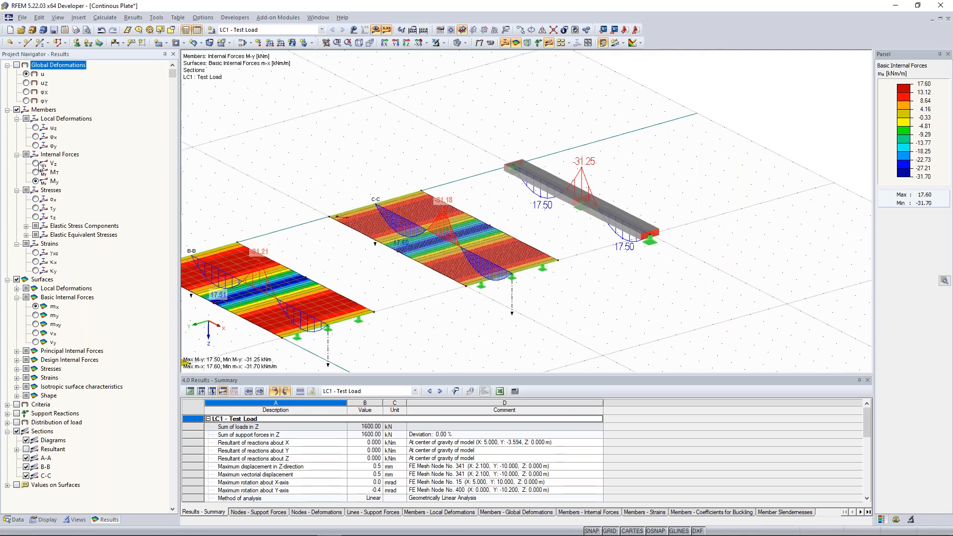
Display the members' shear force Vz and examine its diagram along the equivalent beam.
left_click(38, 163)
middle_click_drag(617, 157, 702, 160, "ctrl")
scroll(458, 126, "up", 4)
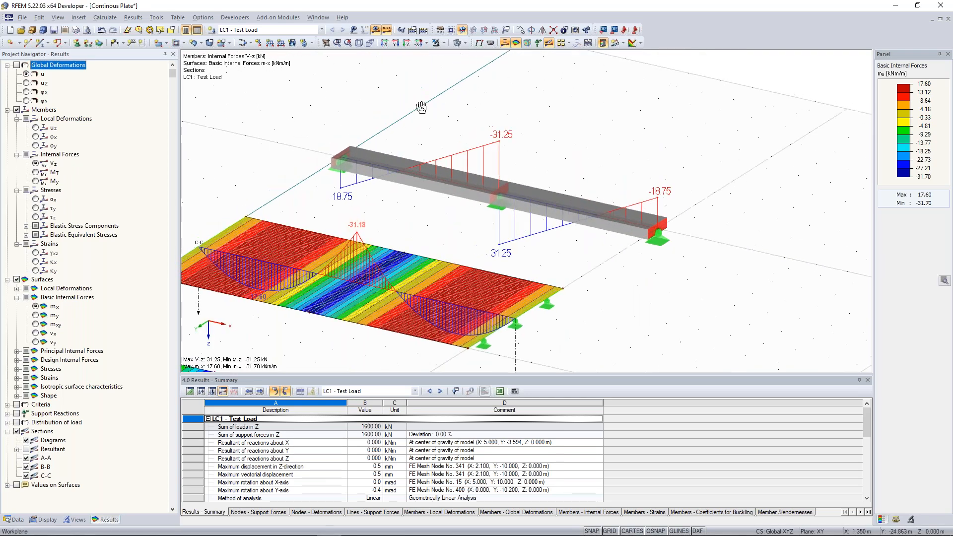
scroll(513, 116, "down", 2)
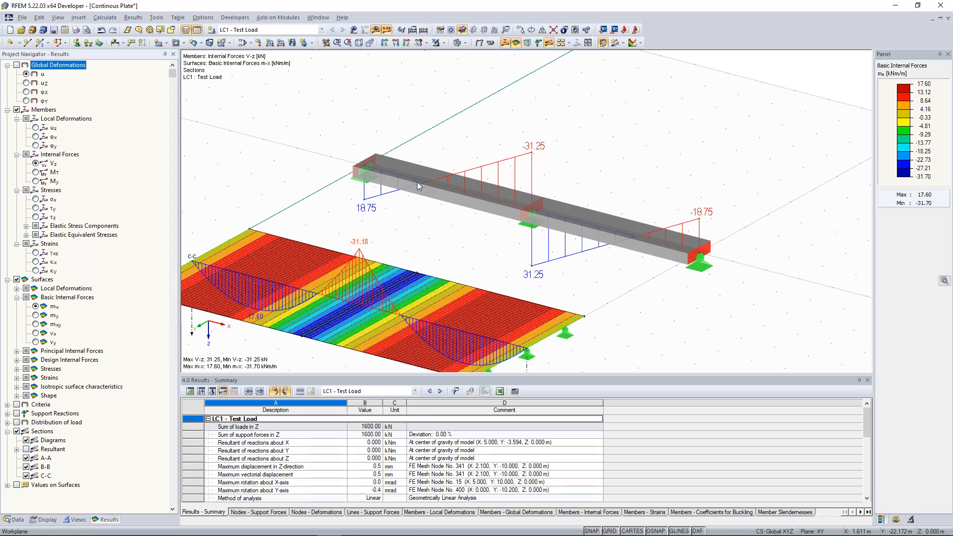
Turn on the member orientation display for both beam members and reverse their orientation.
right_click(481, 198)
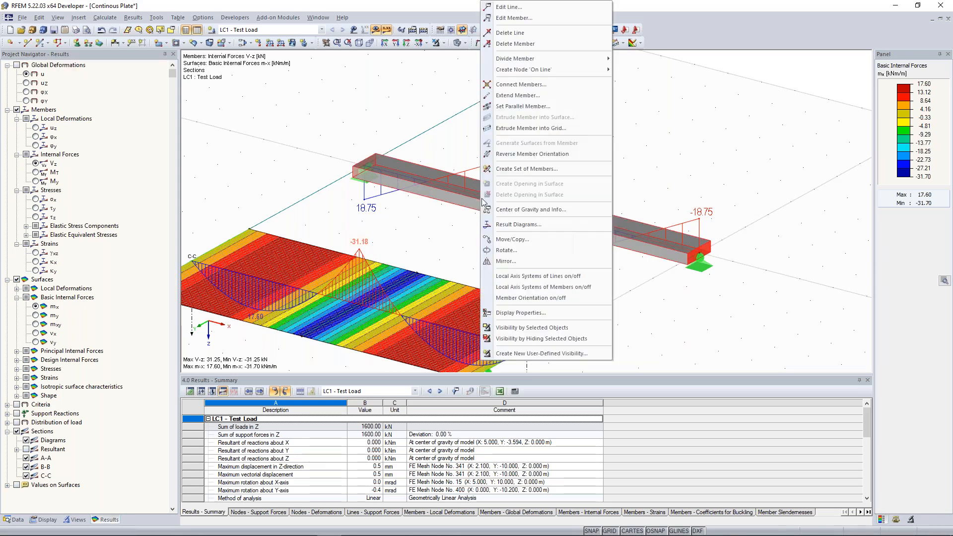
left_click(427, 194)
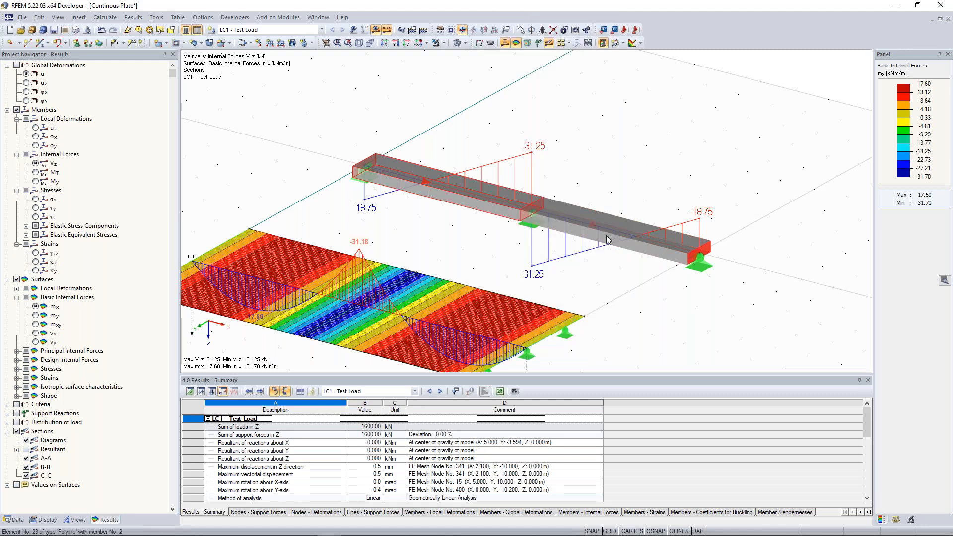
right_click(577, 219)
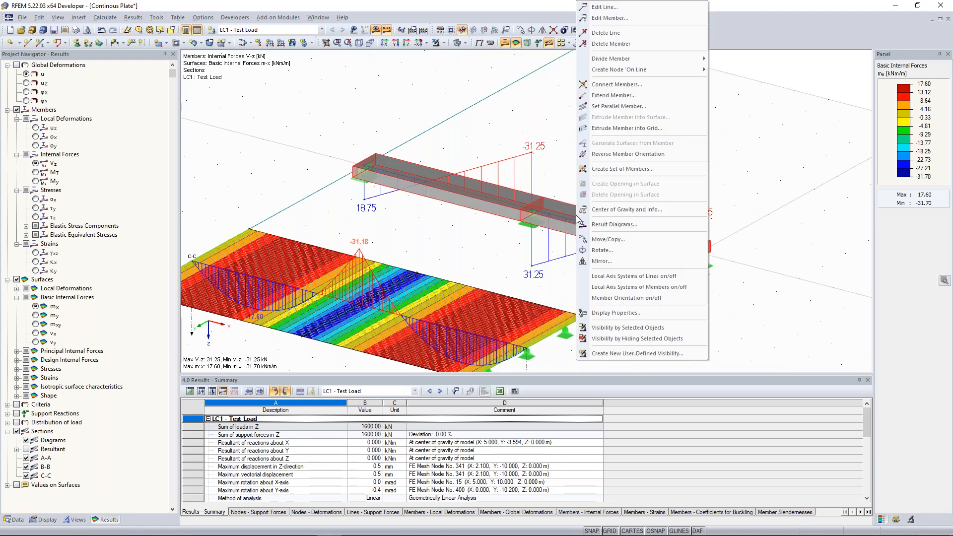
left_click(640, 300)
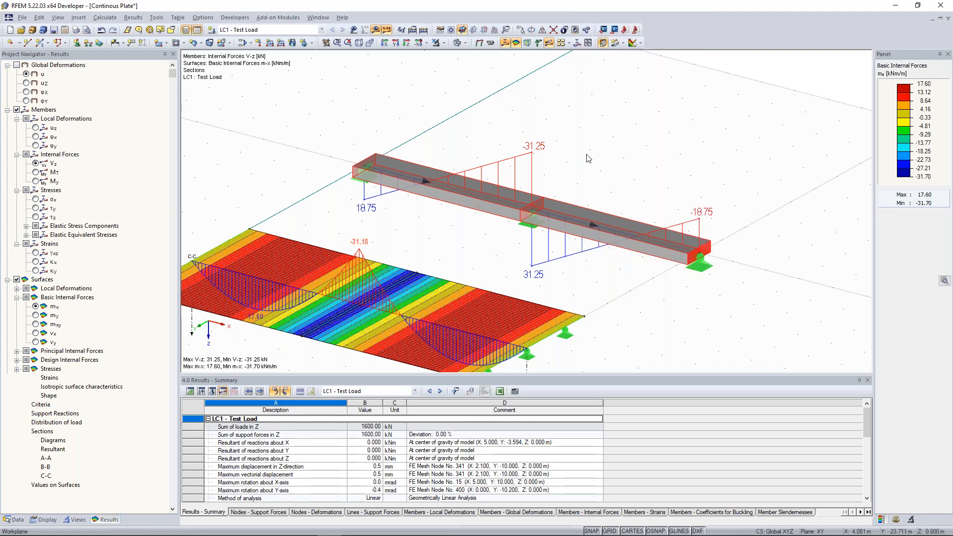
right_click(557, 215)
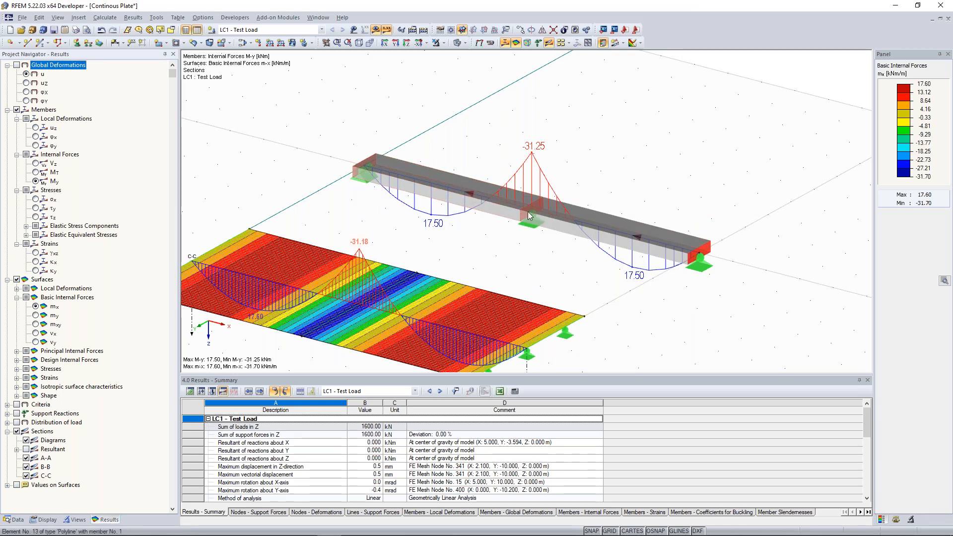
Open the display options for members and check the bottom fibers on the beam before returning to an overview of all plates.
left_click(43, 519)
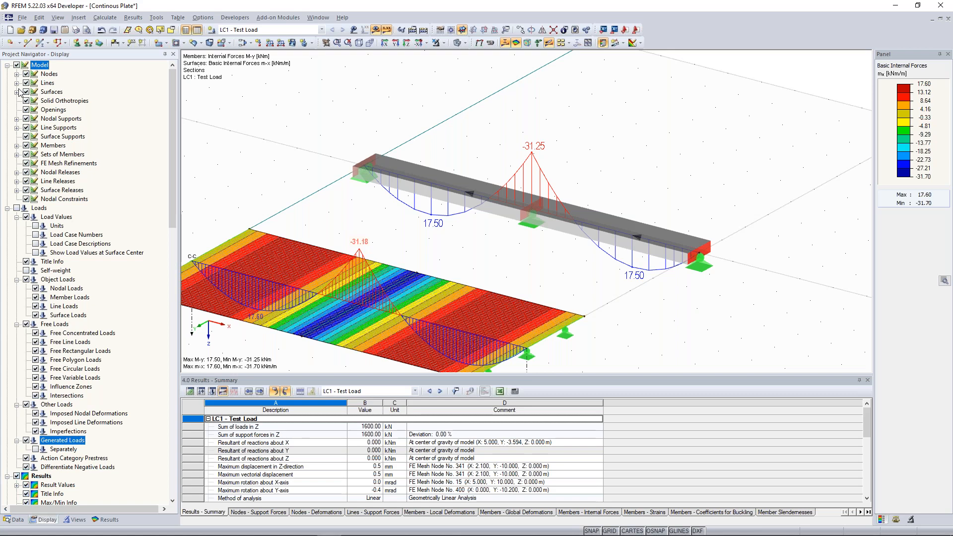
left_click(16, 145)
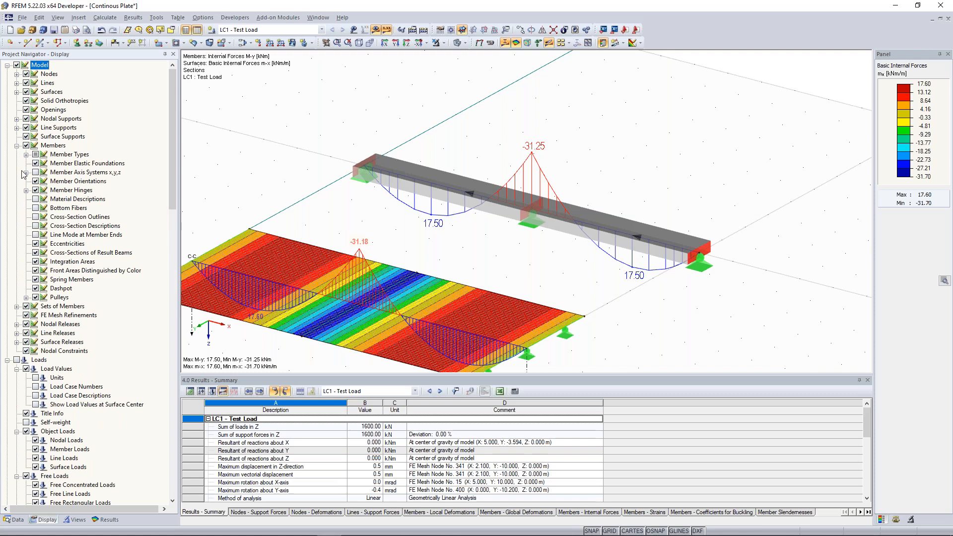
left_click(35, 208)
scroll(468, 221, "up", 3)
middle_click_drag(467, 221, 366, 185, "ctrl")
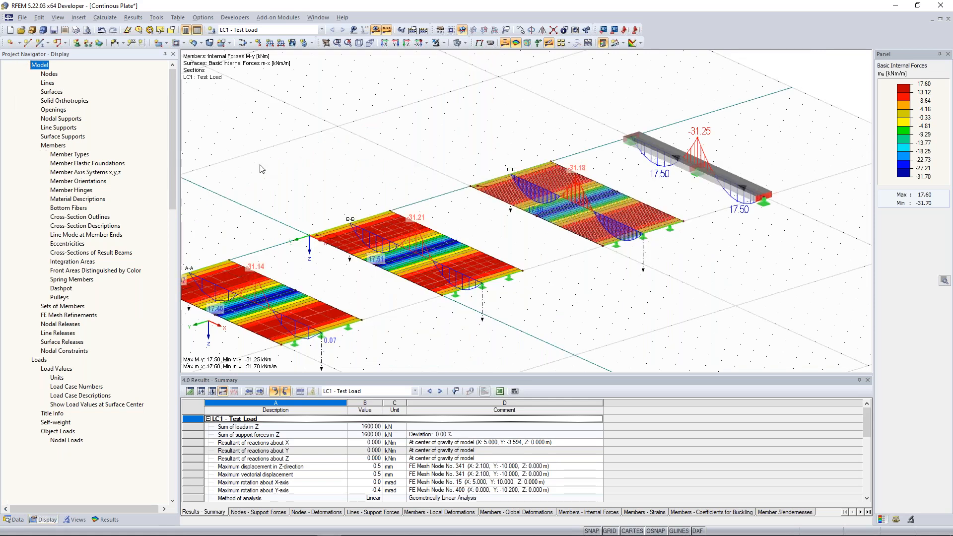
middle_click_drag(328, 160, 432, 150)
scroll(432, 151, "down", 2)
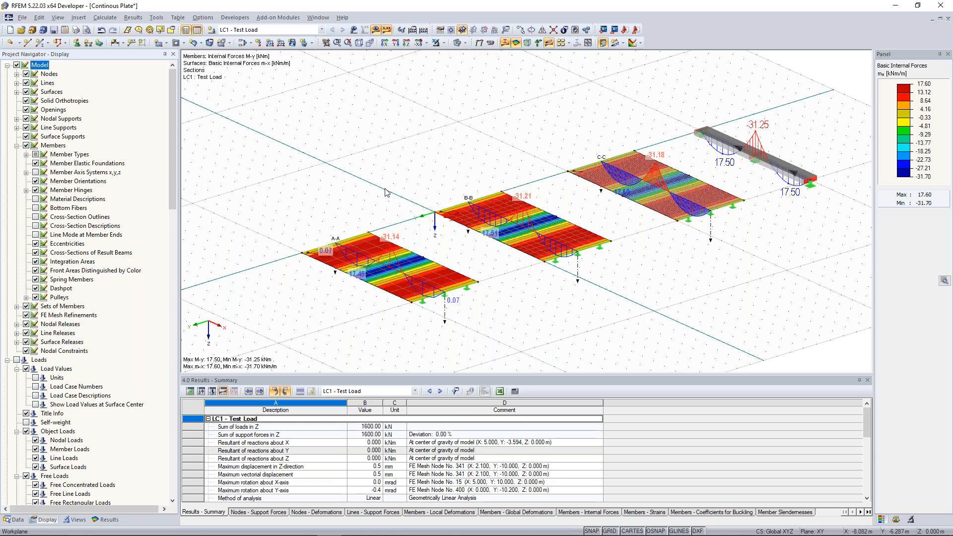
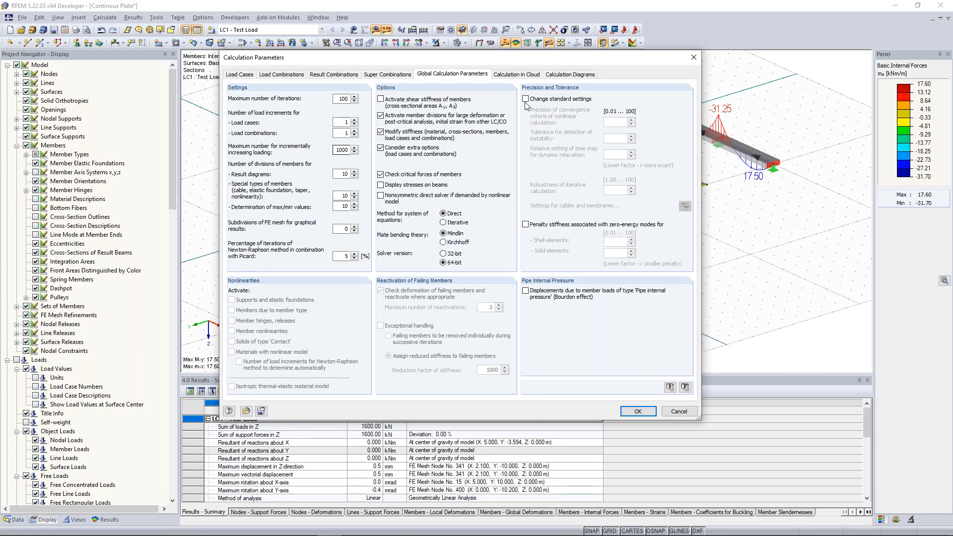
Set the plate bending theory to Kirchhoff in the global calculation parameters and recalculate LC1.
left_click_drag(457, 57, 457, 104)
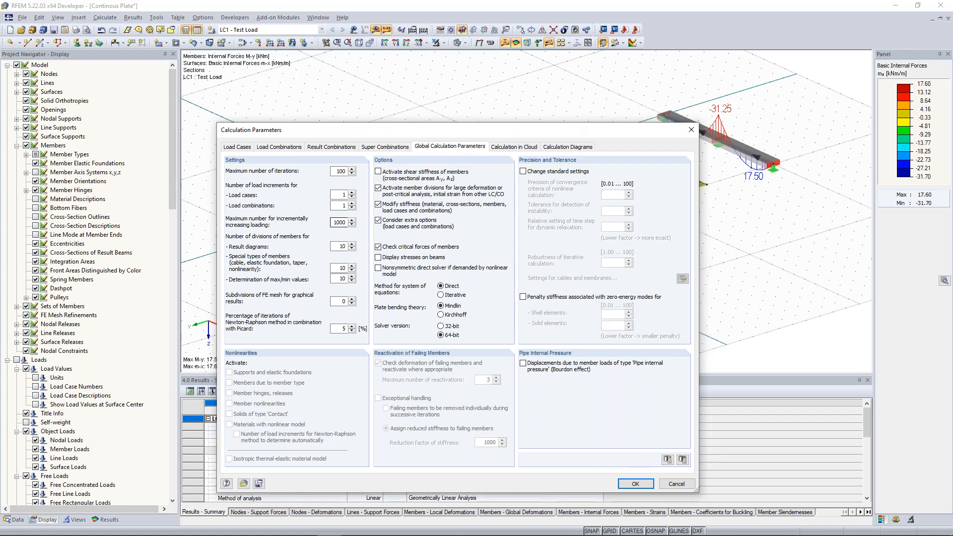
left_click(636, 483)
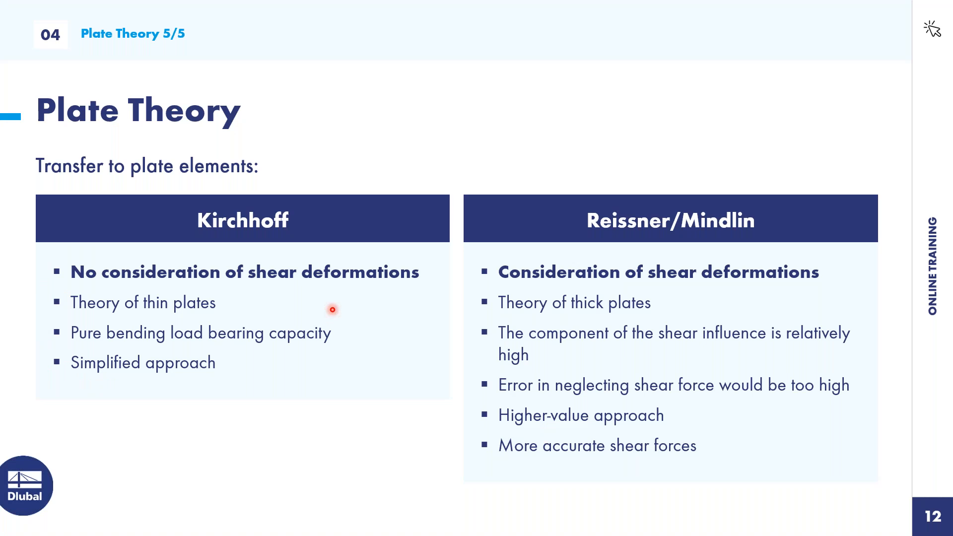
key("Right")
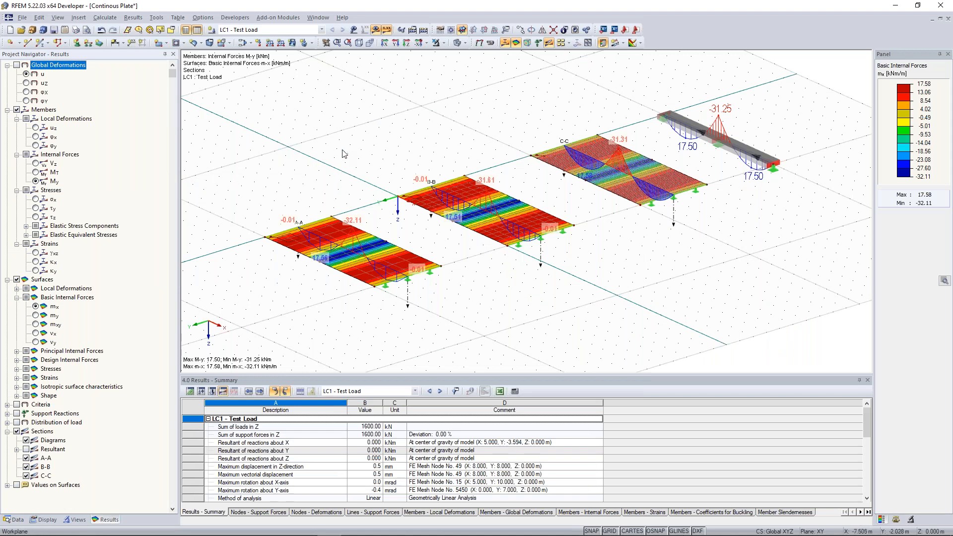
Set up a new 3D model named Euler Case 1 in the Examples project with the global Z-axis pointing downward.
scroll(343, 150, "down", 1)
middle_click_drag(333, 124, 350, 138)
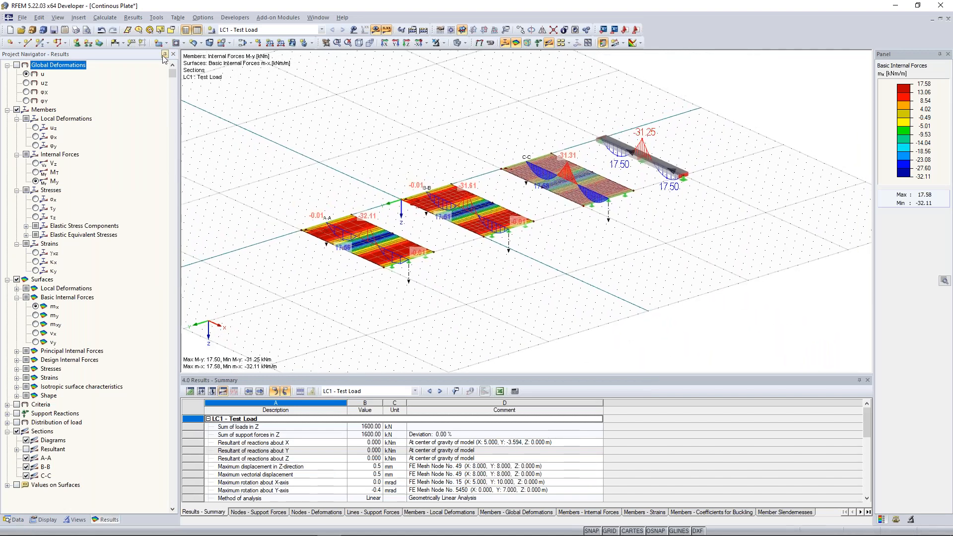
left_click(12, 30)
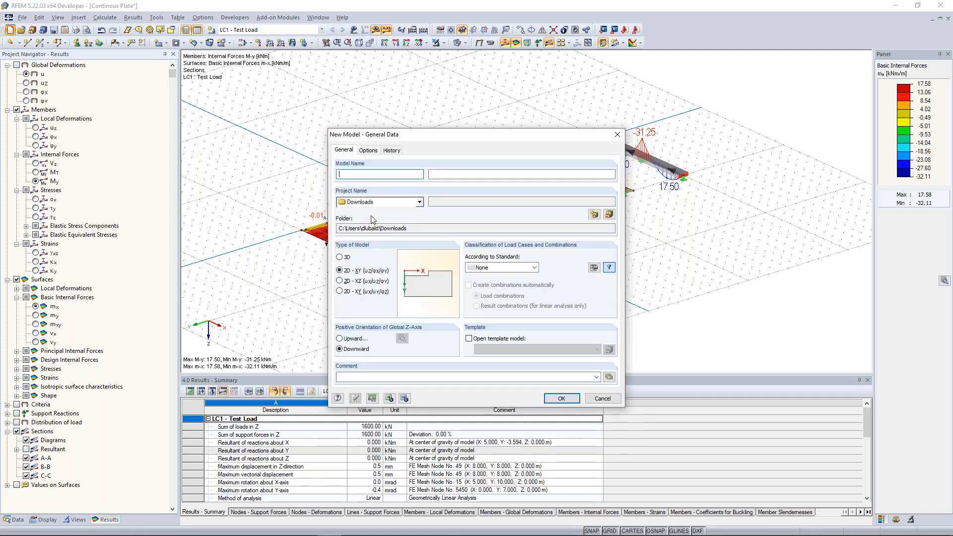
type("Euler Case 1")
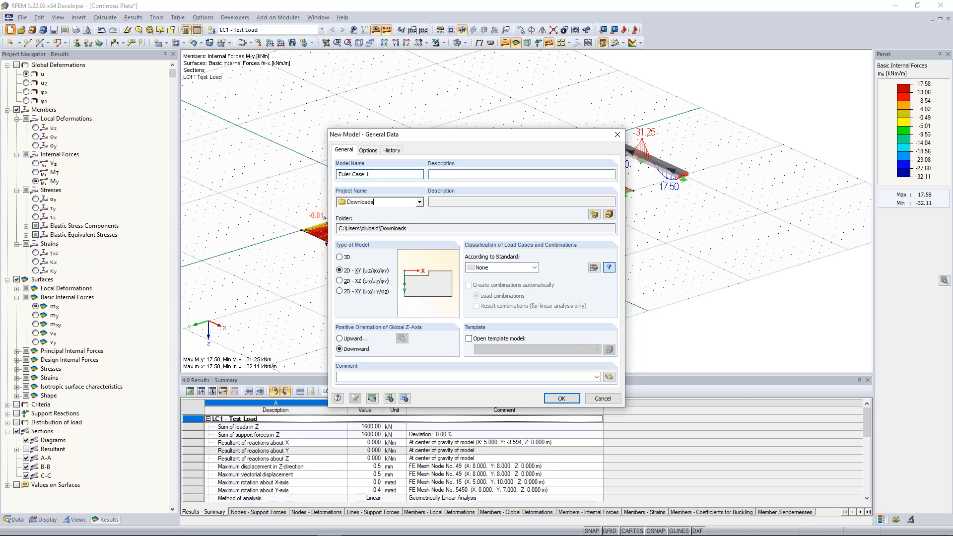
left_click(419, 201)
left_click(370, 213)
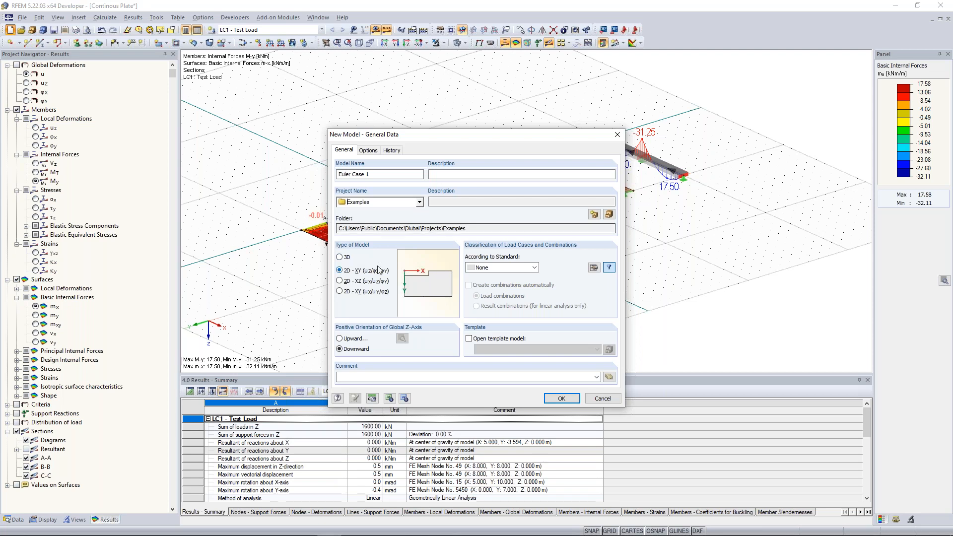
left_click(340, 257)
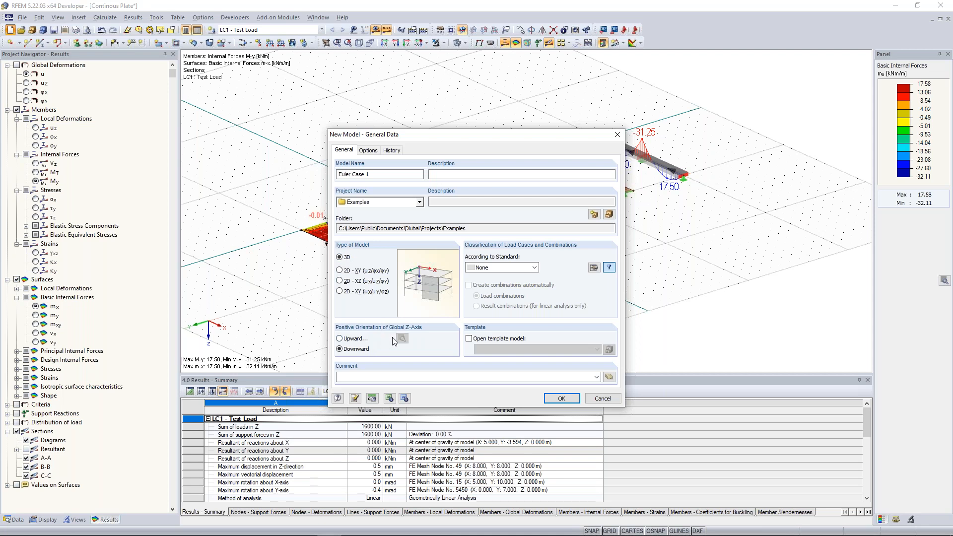
left_click(562, 398)
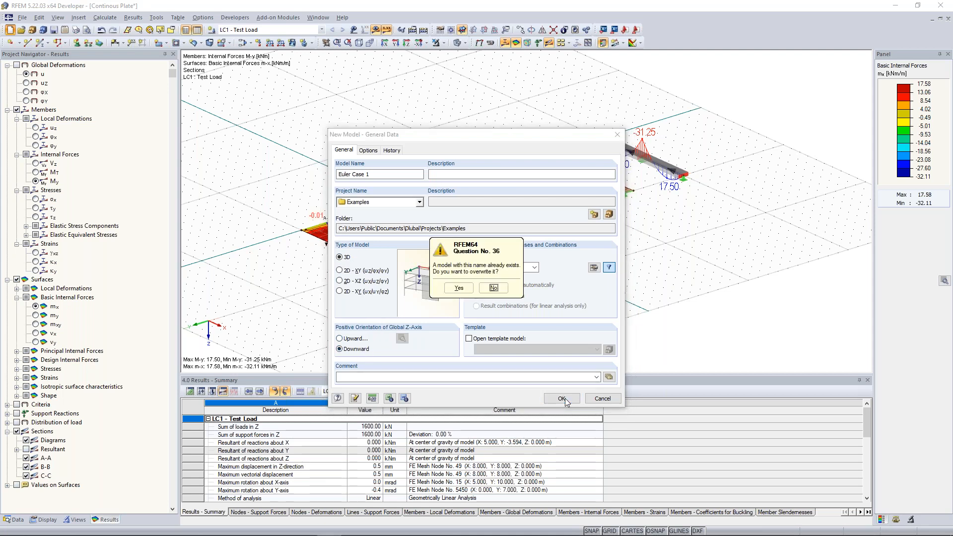
Decline overwriting the existing model, rename the new one Euler Case 1_1, create it and dismiss the extra new-model dialog.
left_click(494, 287)
left_click(378, 174)
type("_1")
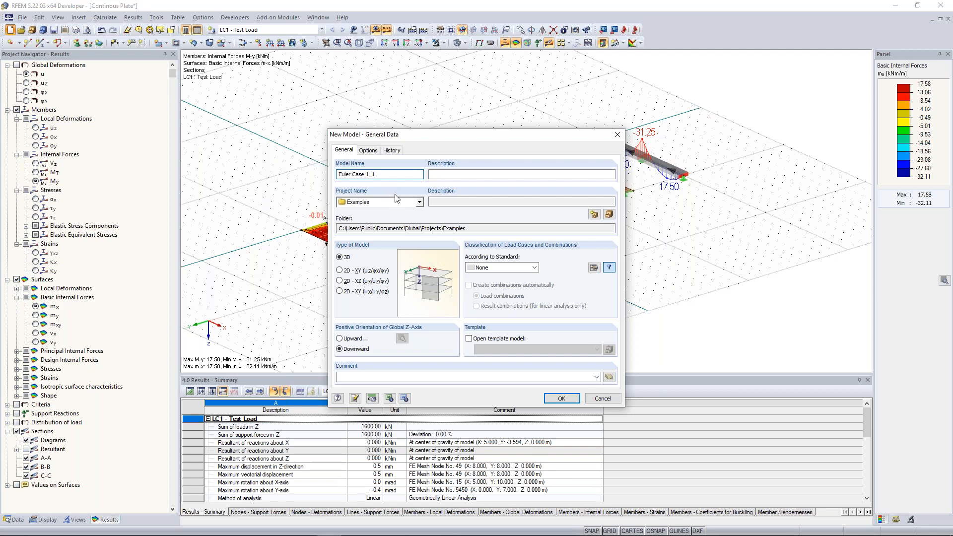
key("Return")
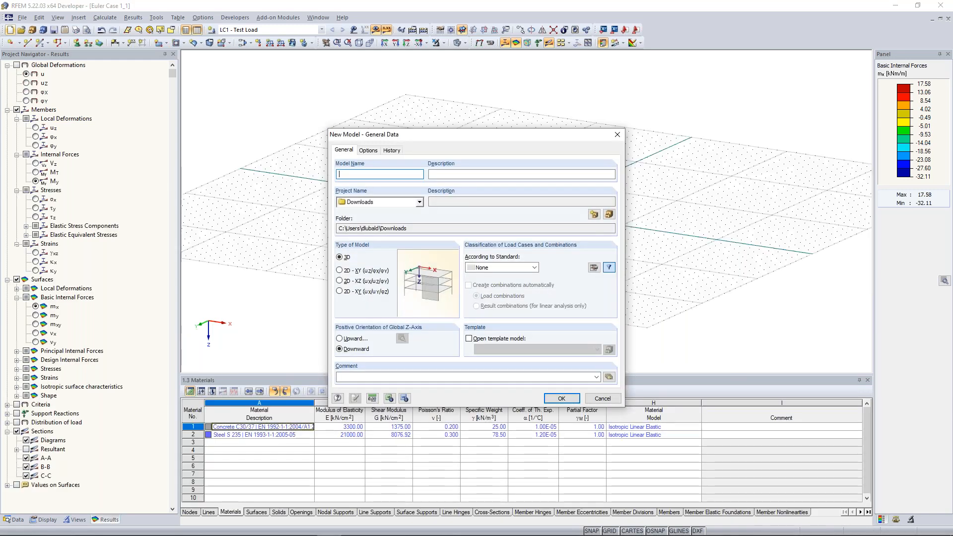
left_click(617, 136)
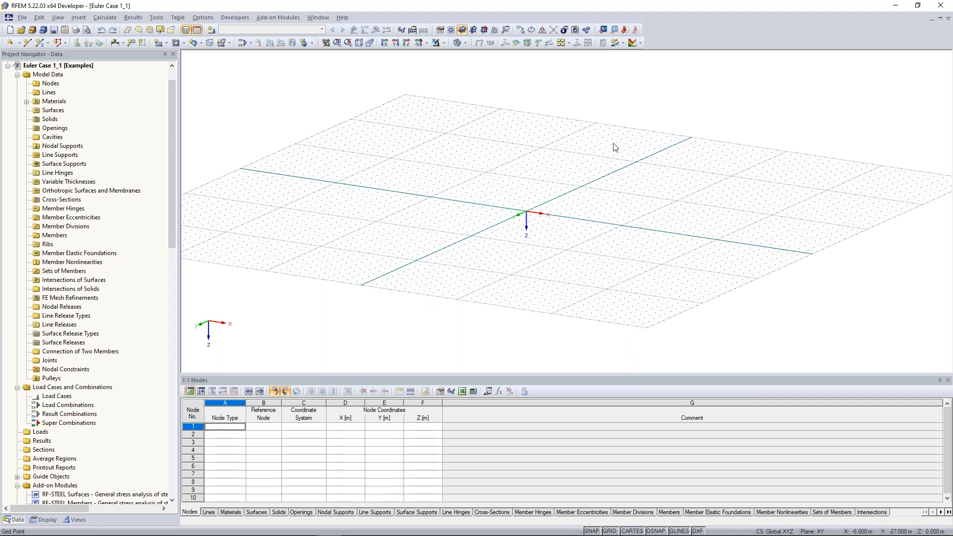
Start a new beam member and open the rolled I-sections of the cross-section library for its new cross-section.
scroll(514, 199, "up", 4)
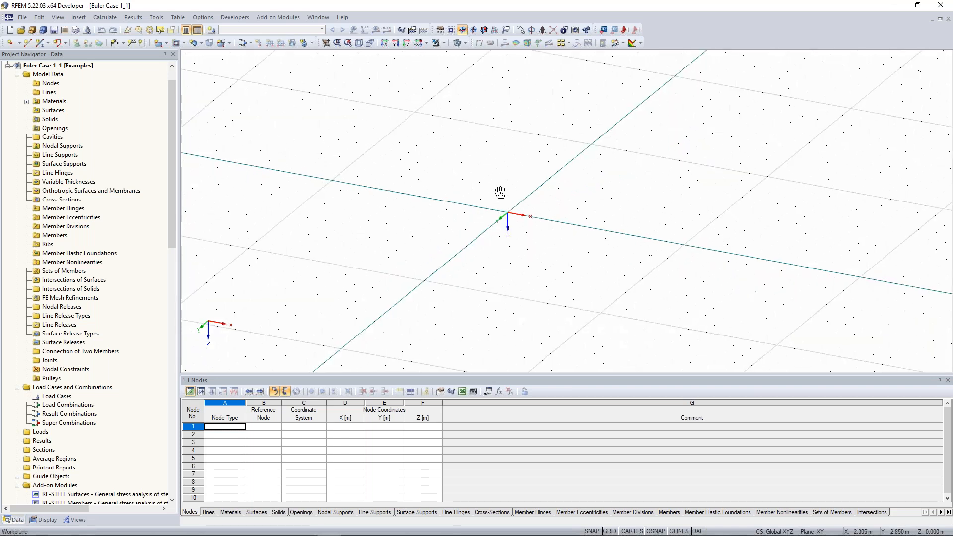
scroll(499, 201, "down", 1)
middle_click_drag(488, 156, 489, 169, "ctrl")
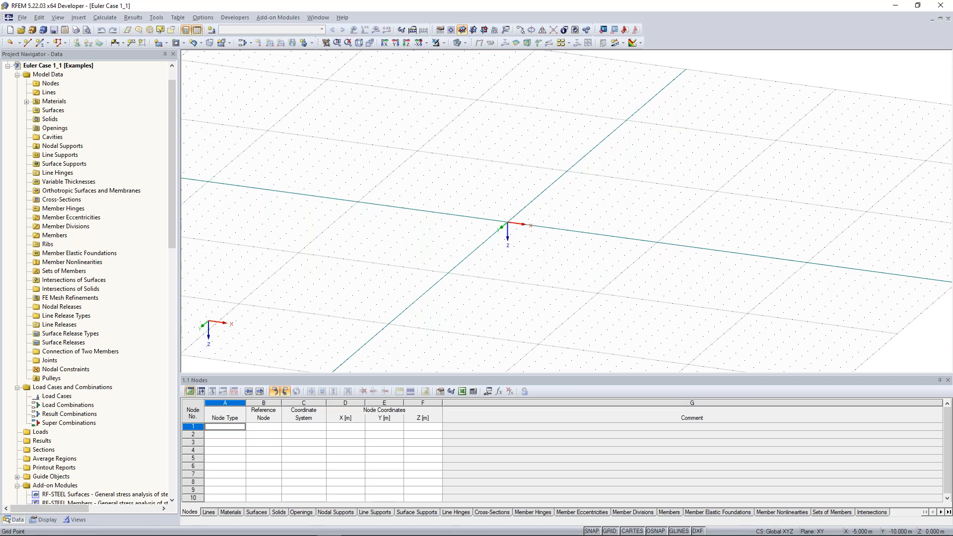
scroll(559, 205, "up", 1)
middle_click_drag(511, 177, 534, 140, "ctrl")
scroll(509, 194, "up", 2)
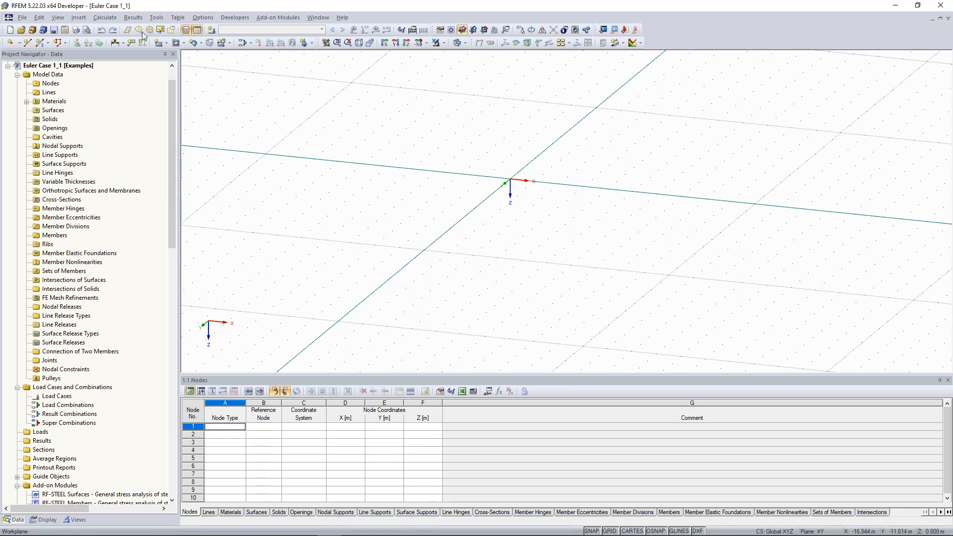
left_click(41, 45)
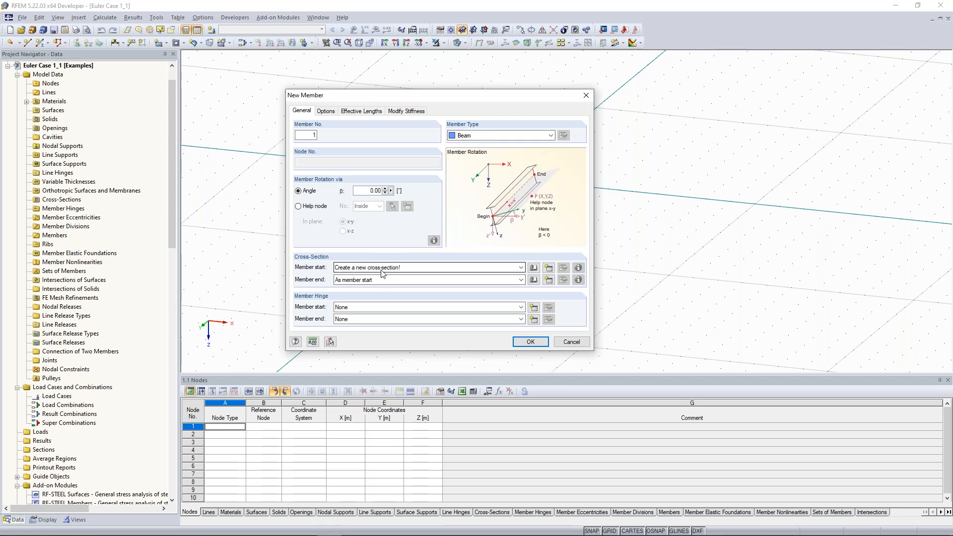
left_click(549, 267)
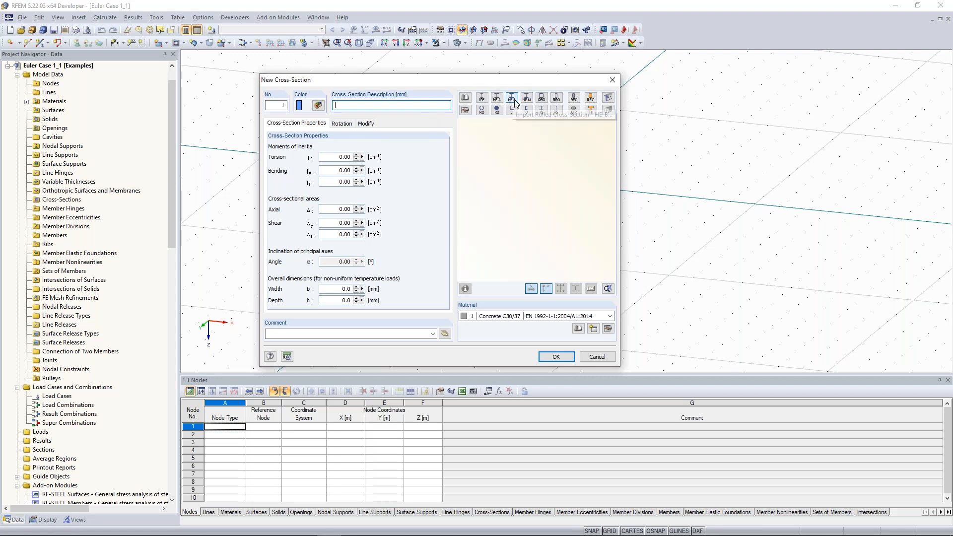
left_click_drag(514, 84, 512, 82)
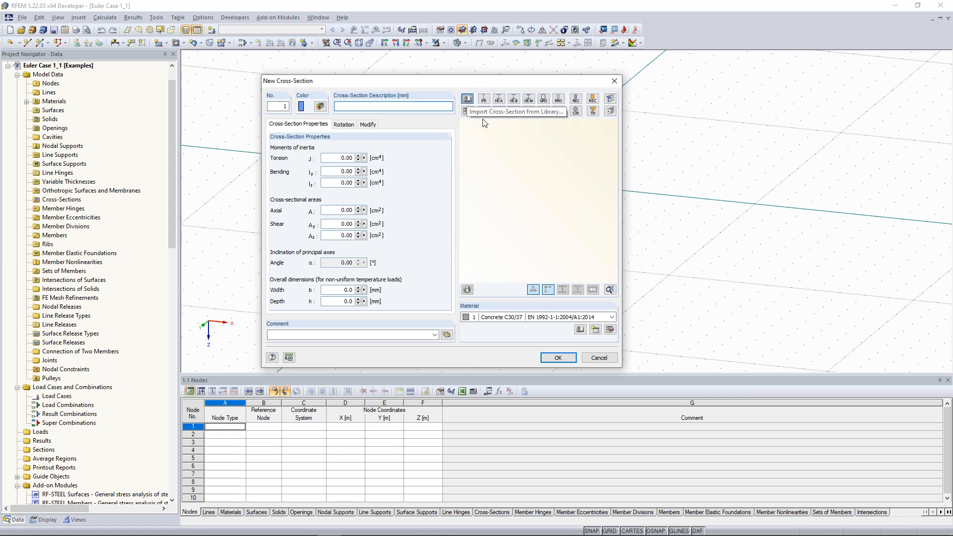
left_click(467, 100)
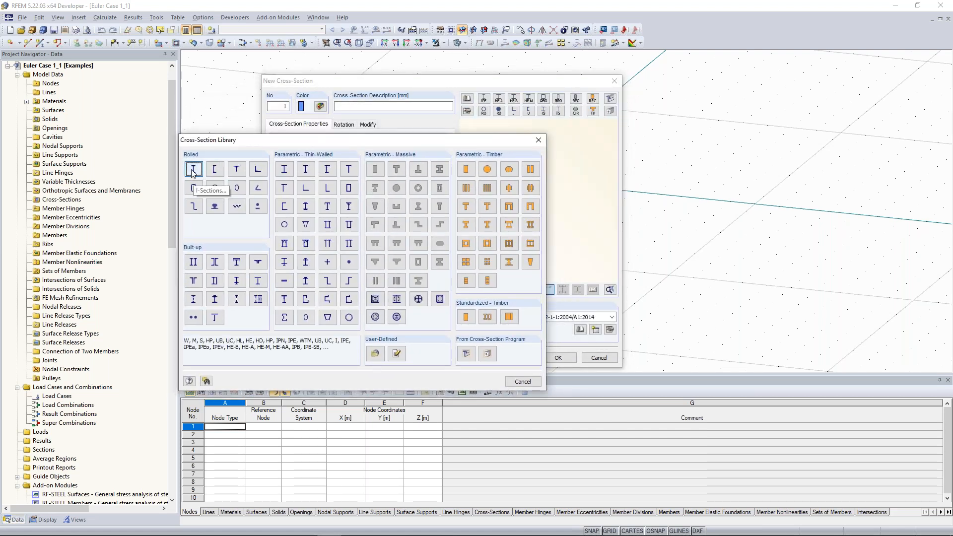
left_click(193, 171)
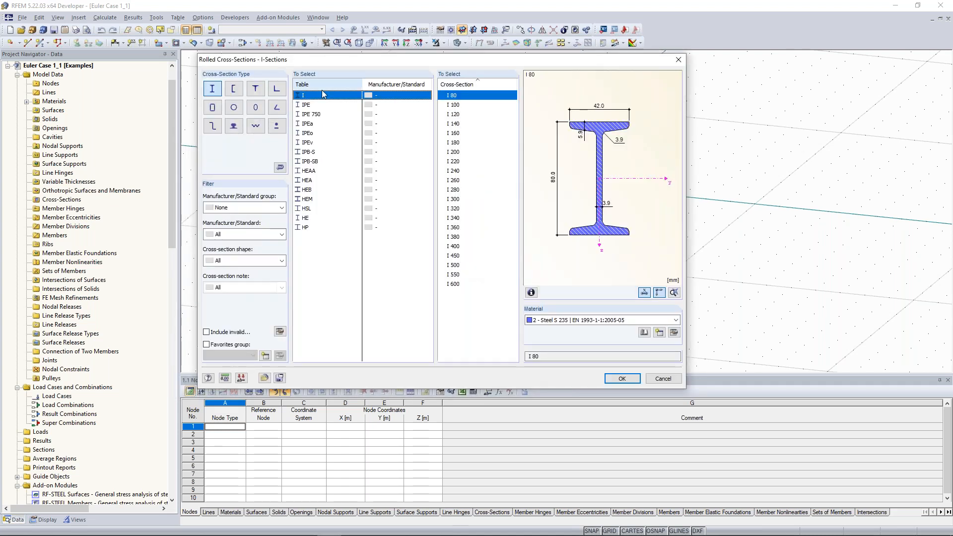
Assign the HEB 300 cross-section in Steel S 235 to the new member and accept the member settings.
left_click(308, 191)
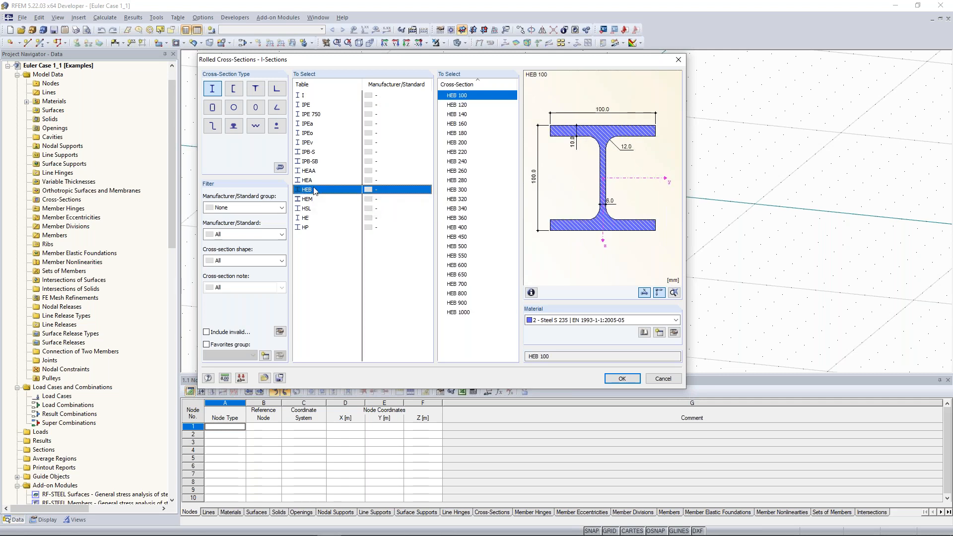
key("Up")
left_click(307, 190)
key("Up")
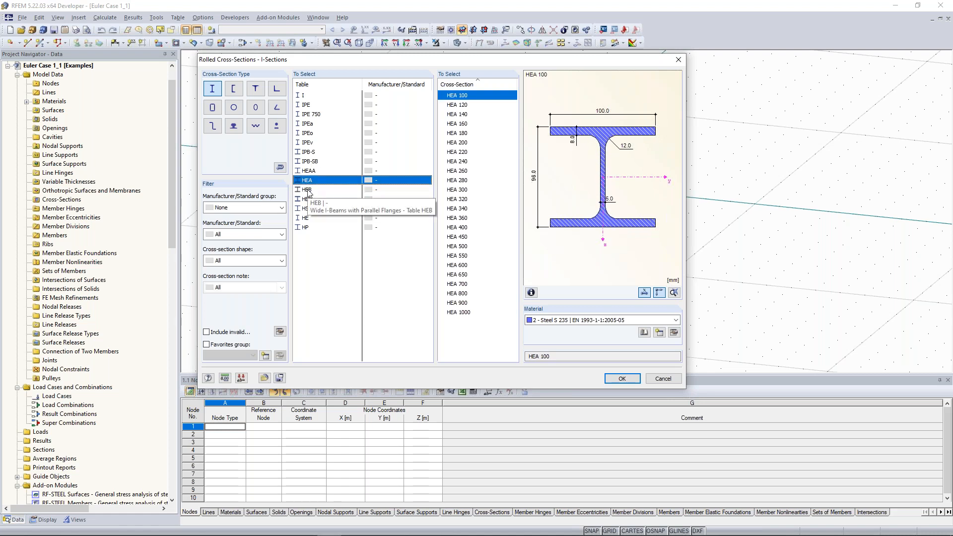
left_click(307, 191)
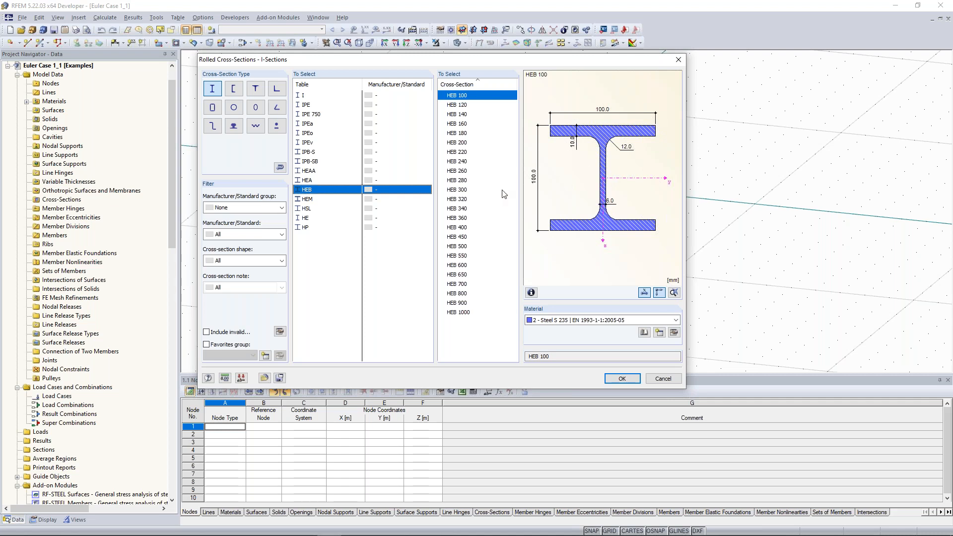
left_click(464, 192)
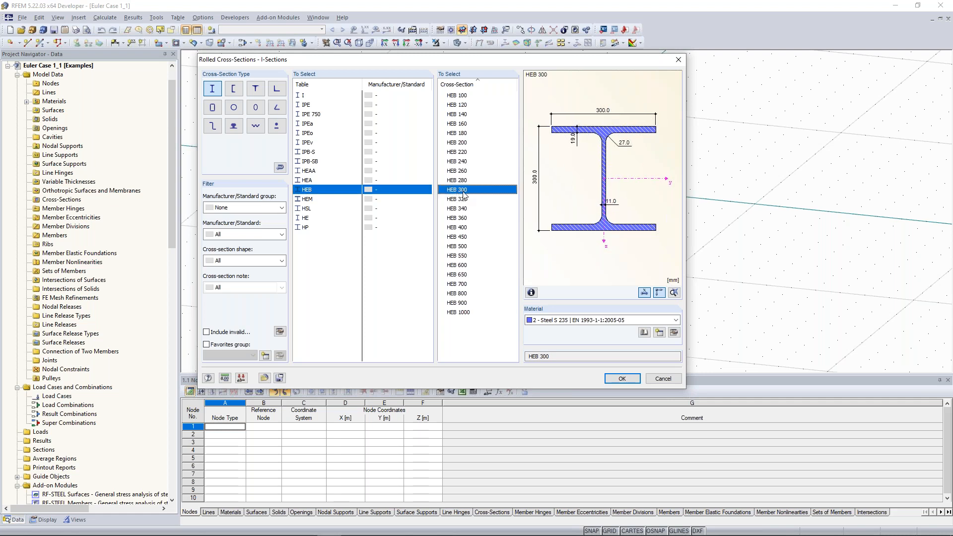
left_click(613, 380)
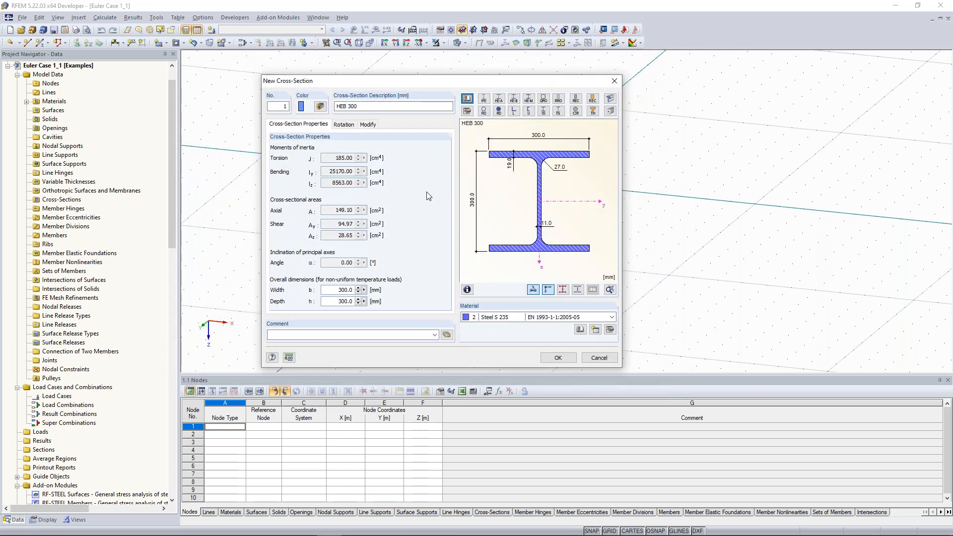
left_click(559, 358)
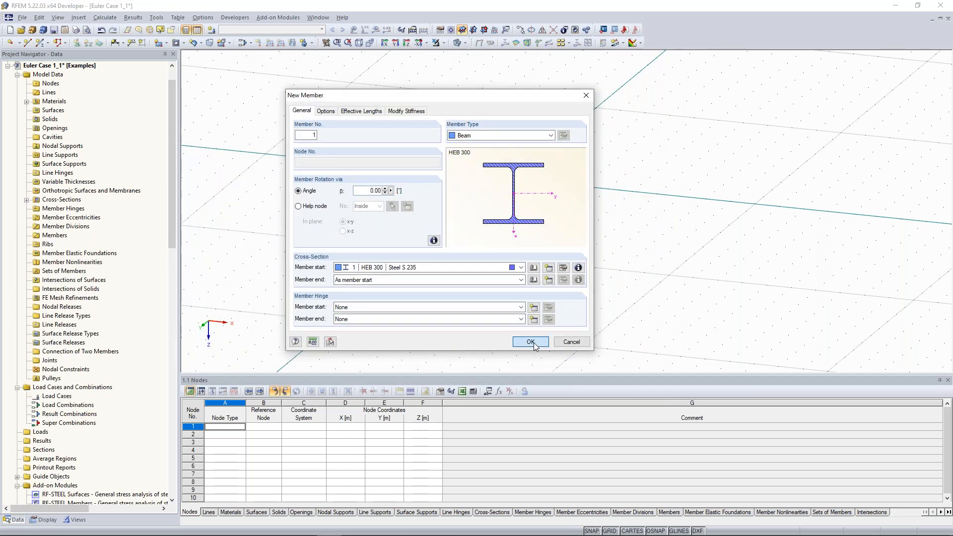
left_click(533, 346)
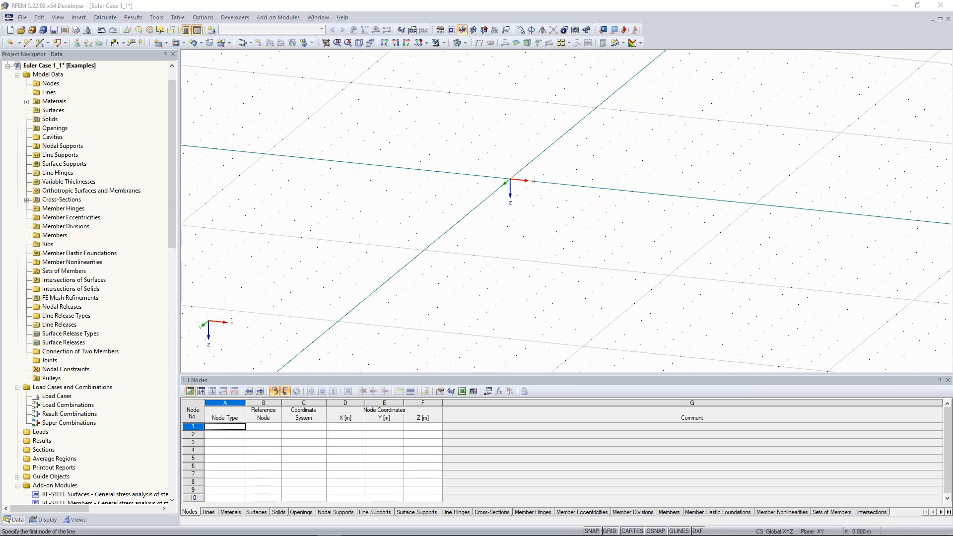
Define the single-line member by length and direction, perpendicular to the work plane with a length of 10 m.
middle_click_drag(554, 152, 587, 161, "ctrl")
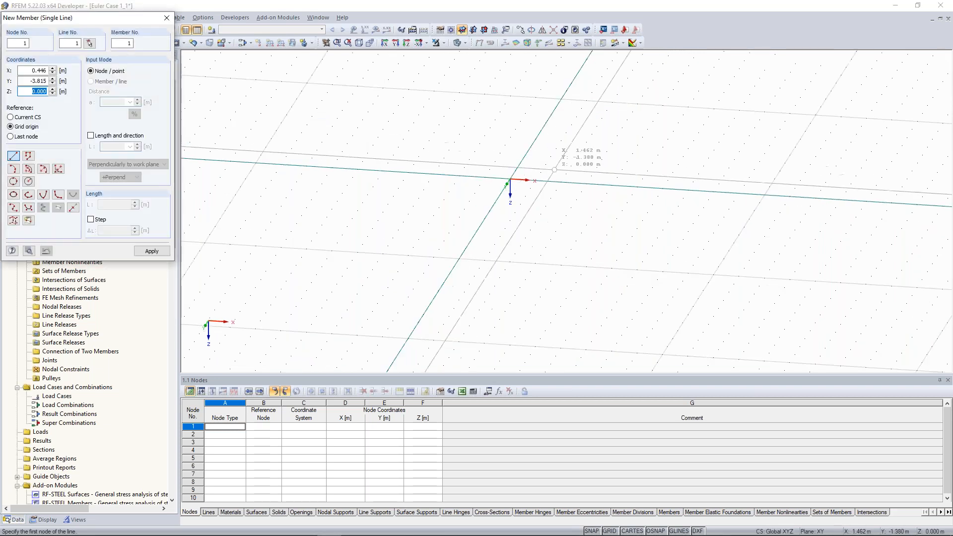
middle_click_drag(530, 144, 532, 192)
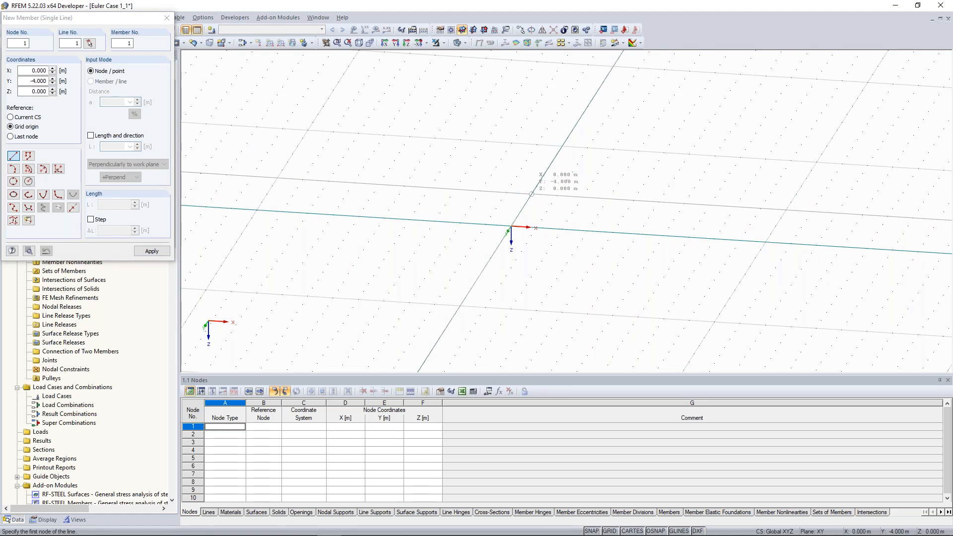
scroll(531, 194, "up", 2)
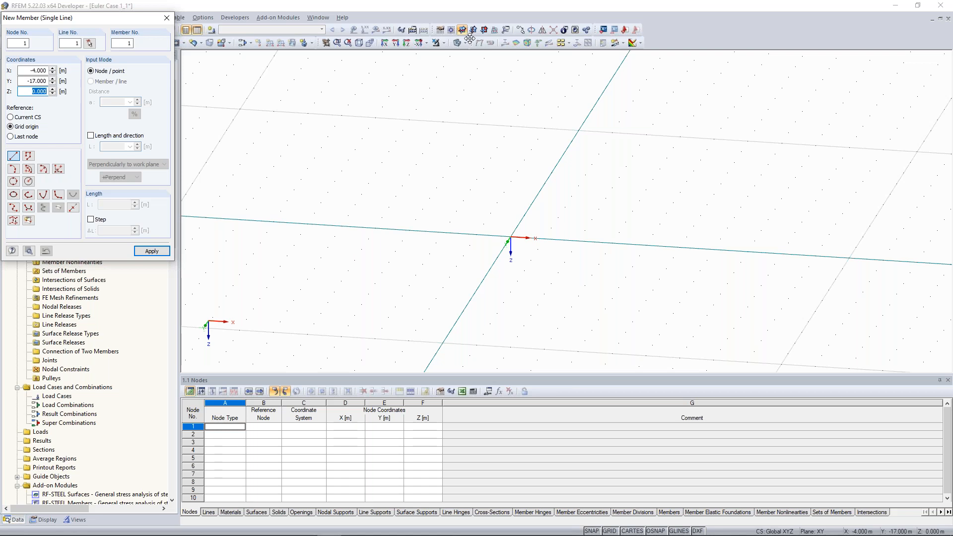
middle_click_drag(469, 39, 486, 82)
scroll(487, 82, "down", 2)
left_click_drag(115, 22, 303, 68)
left_click(288, 181)
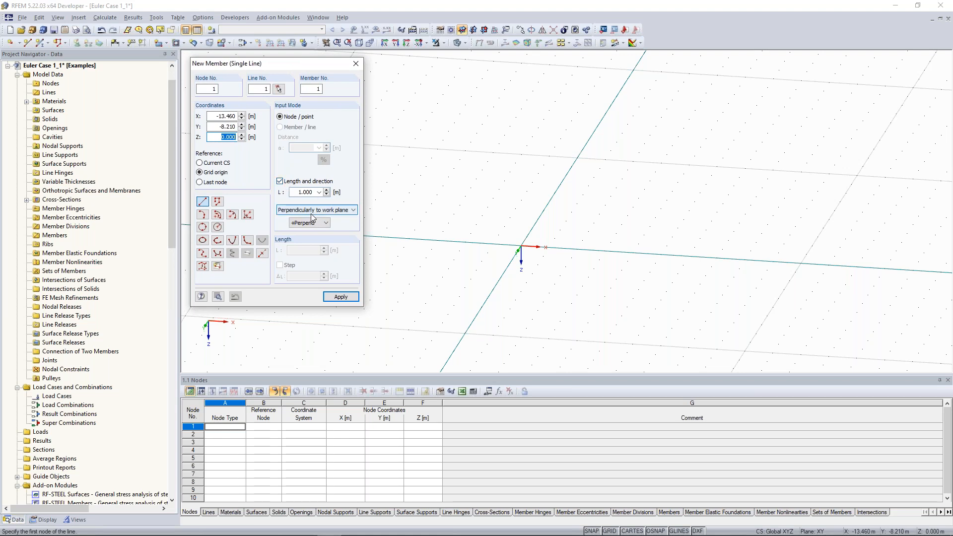
left_click(299, 192)
type("0")
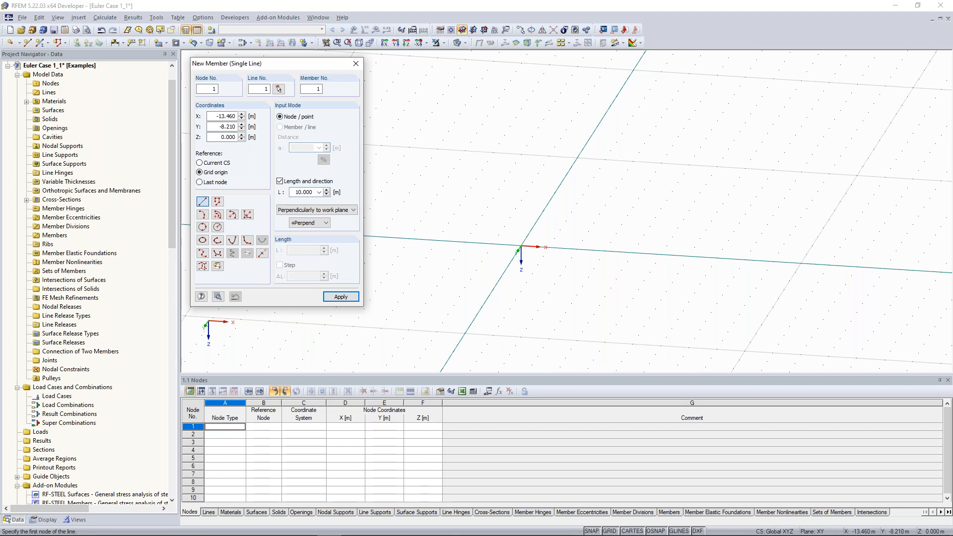
Place the column upward from the grid origin using the -Perpend direction and finish member input.
scroll(454, 215, "down", 1)
scroll(454, 215, "down", 2)
middle_click_drag(455, 216, 474, 120)
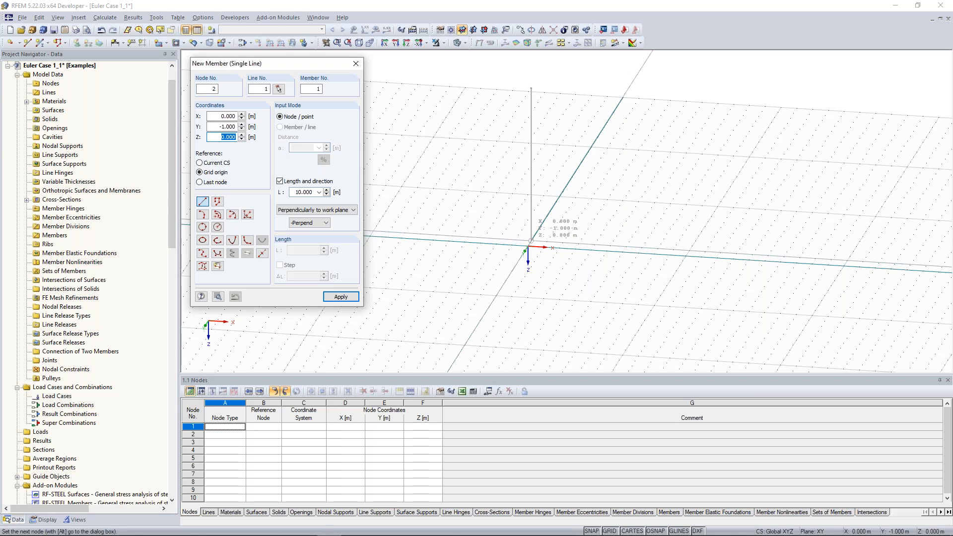
left_click(531, 242)
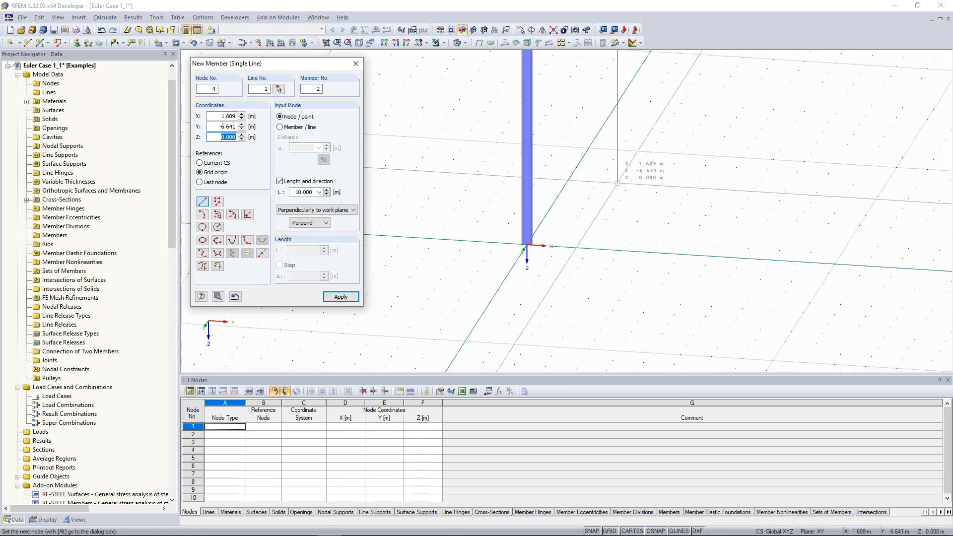
key("Escape")
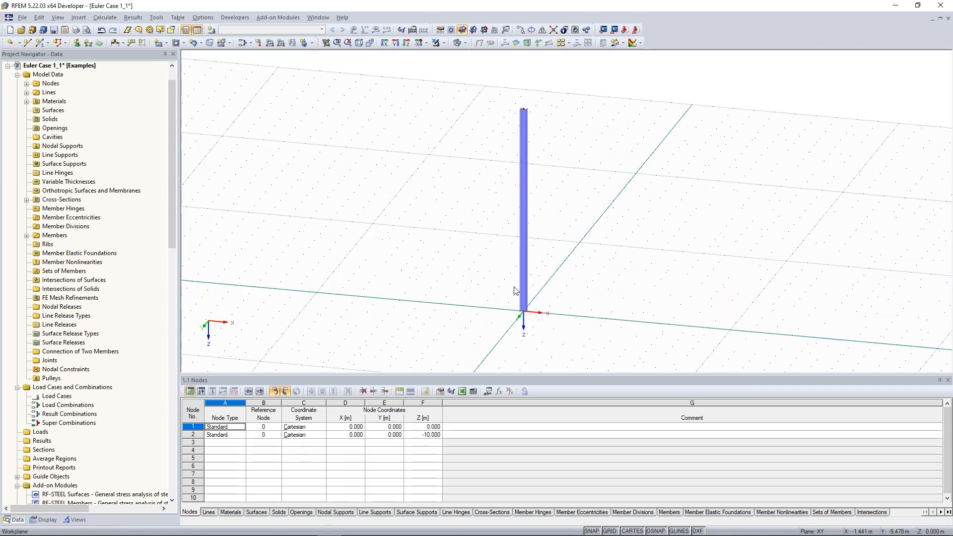
Start a new nodal support and choose the Rigid support type for it.
left_click_drag(409, 202, 618, 329)
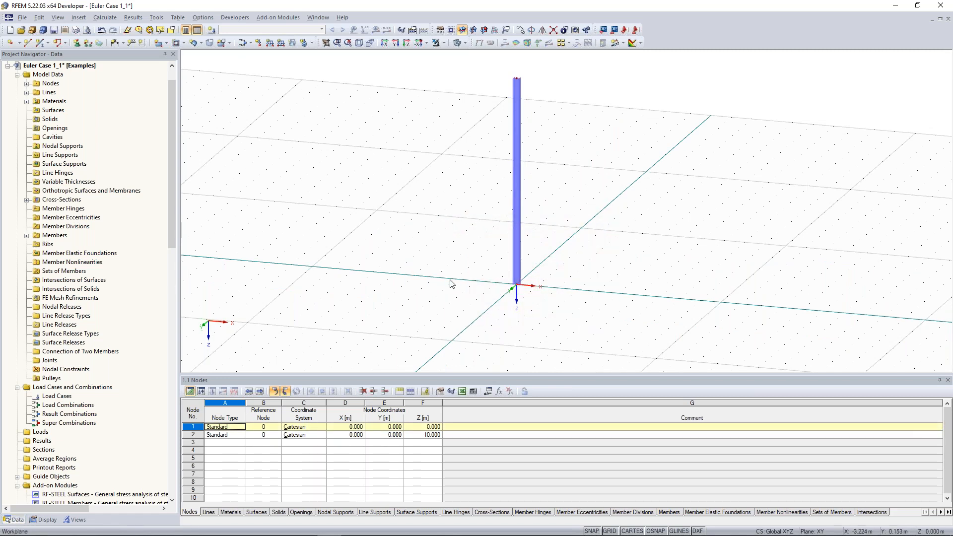
left_click(78, 45)
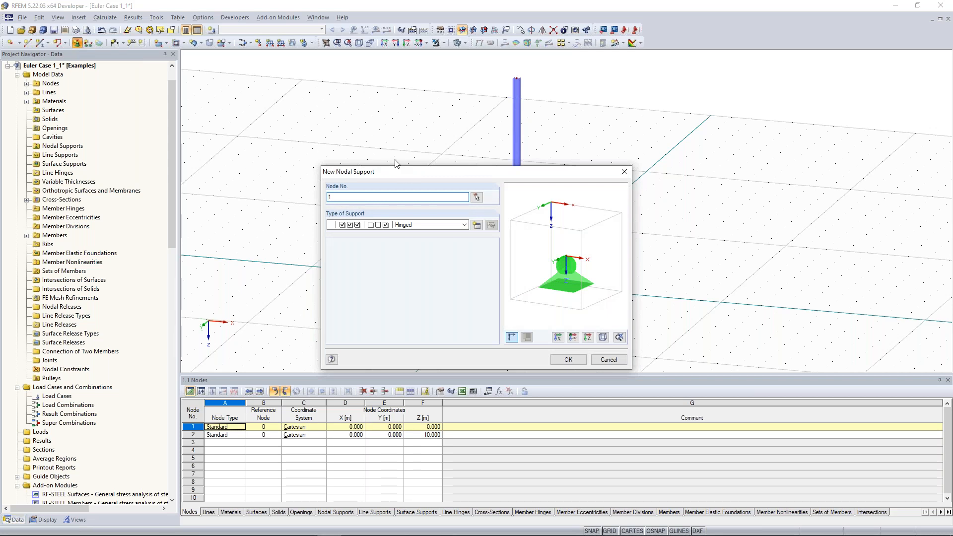
left_click_drag(405, 173, 307, 80)
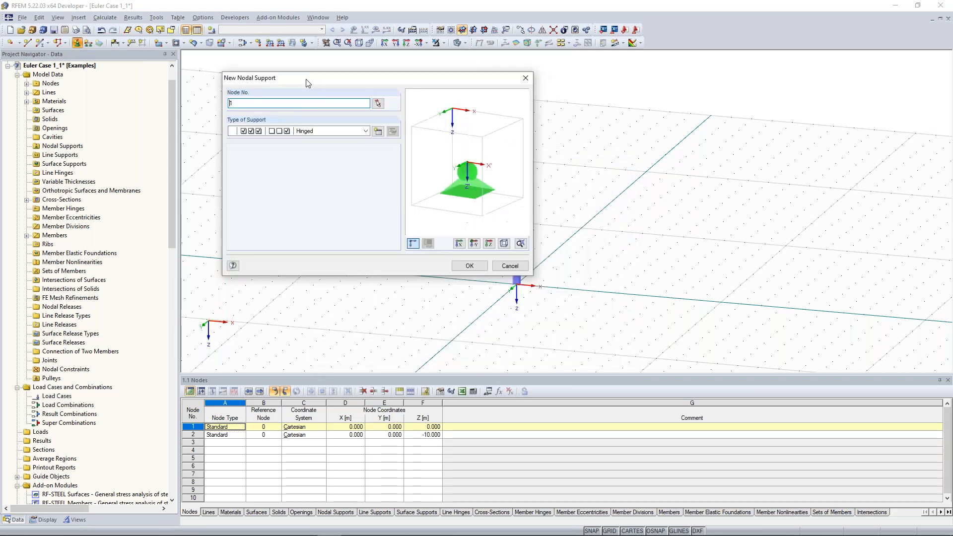
left_click(366, 131)
left_click(305, 148)
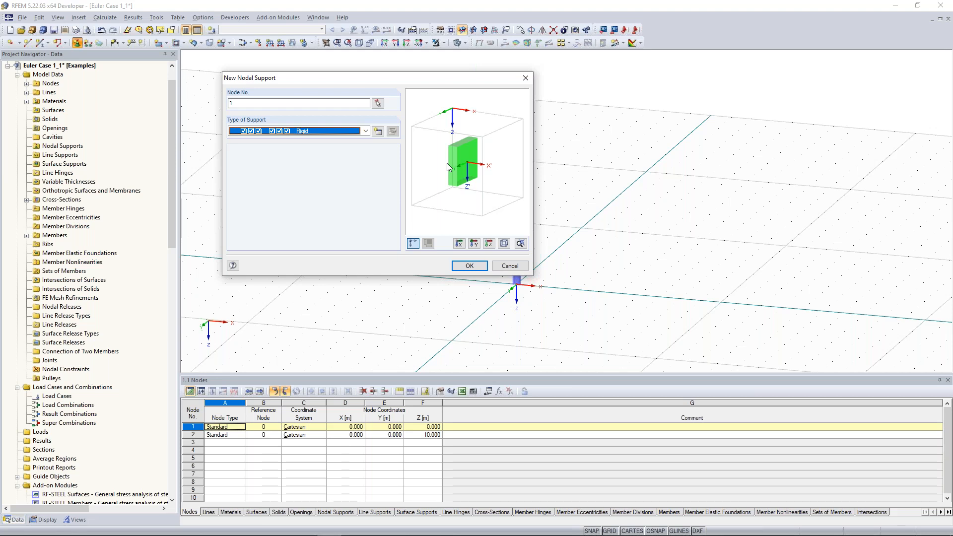
left_click(378, 131)
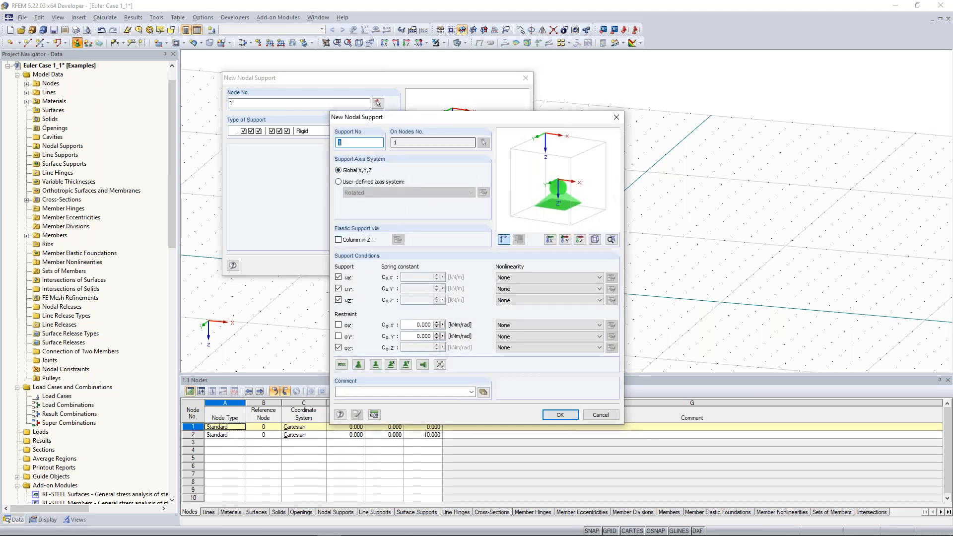
left_click_drag(461, 119, 579, 92)
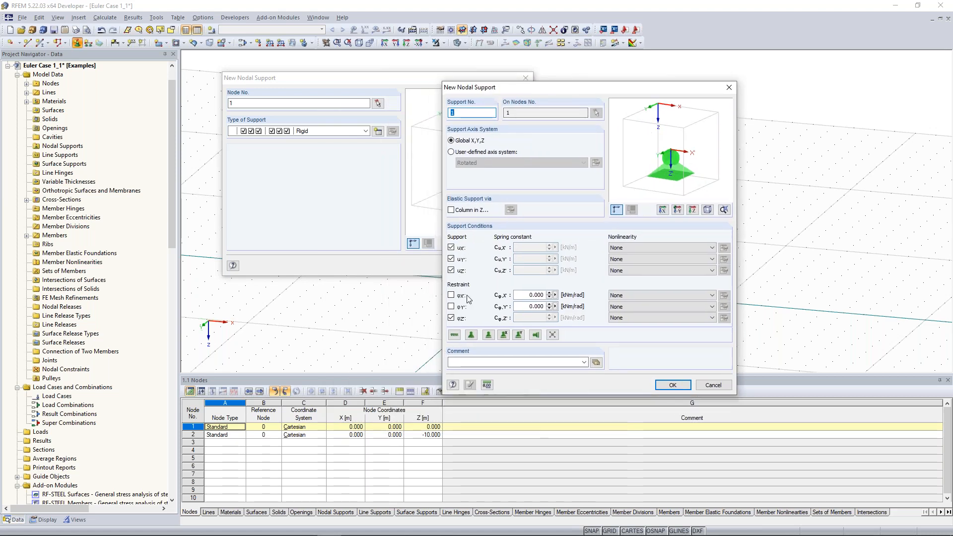
left_click(450, 306)
left_click(451, 295)
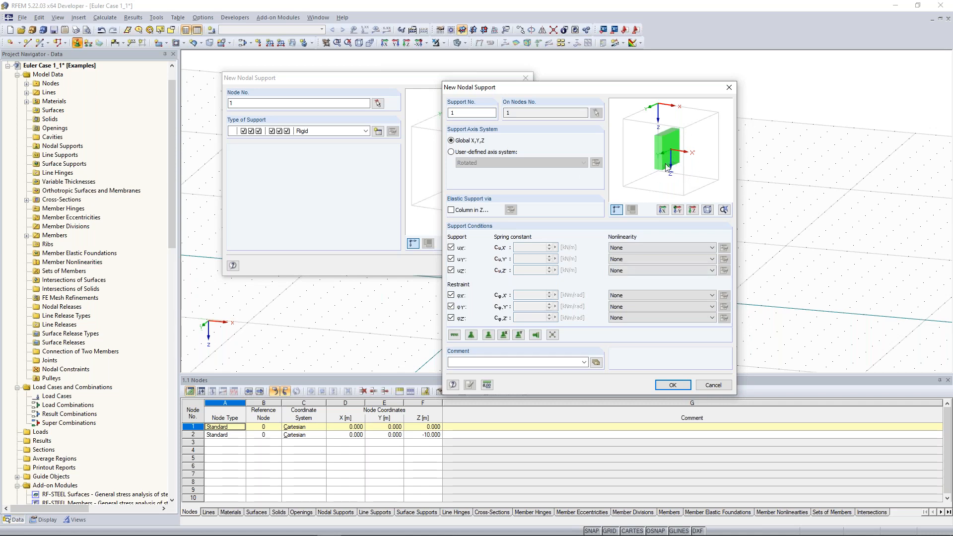
left_click(728, 88)
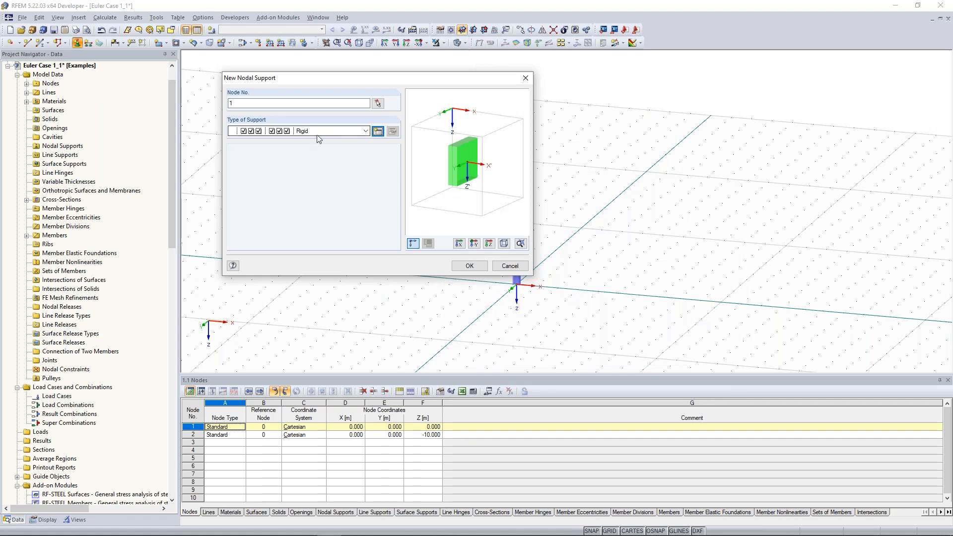
Accept the Rigid support type and assign the support to the column's base node.
left_click(301, 131)
left_click(302, 146)
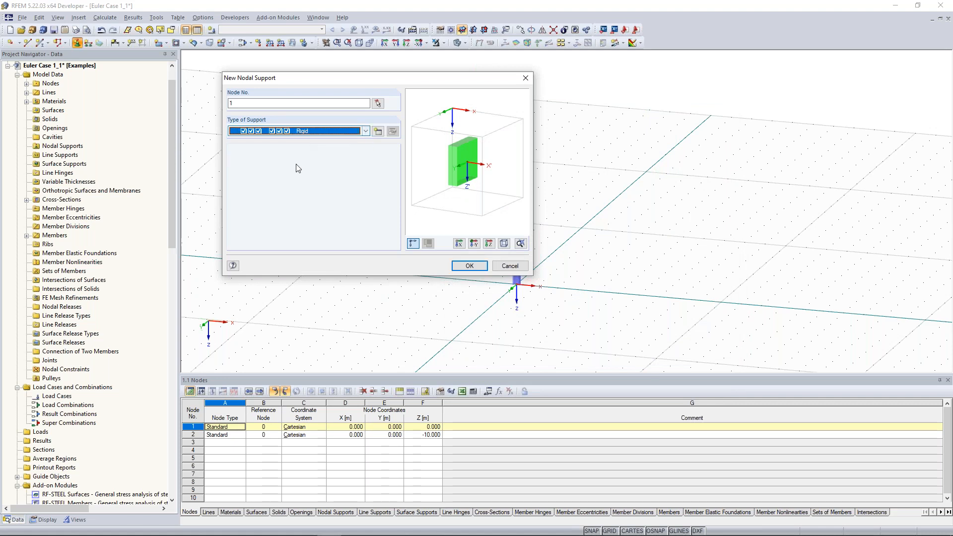
left_click(469, 267)
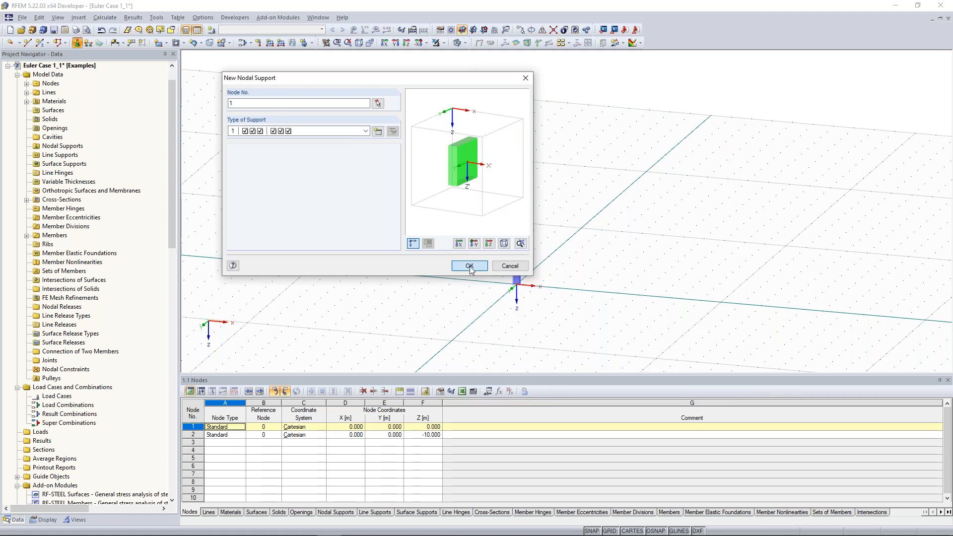
scroll(526, 295, "up", 3)
scroll(449, 269, "down", 1)
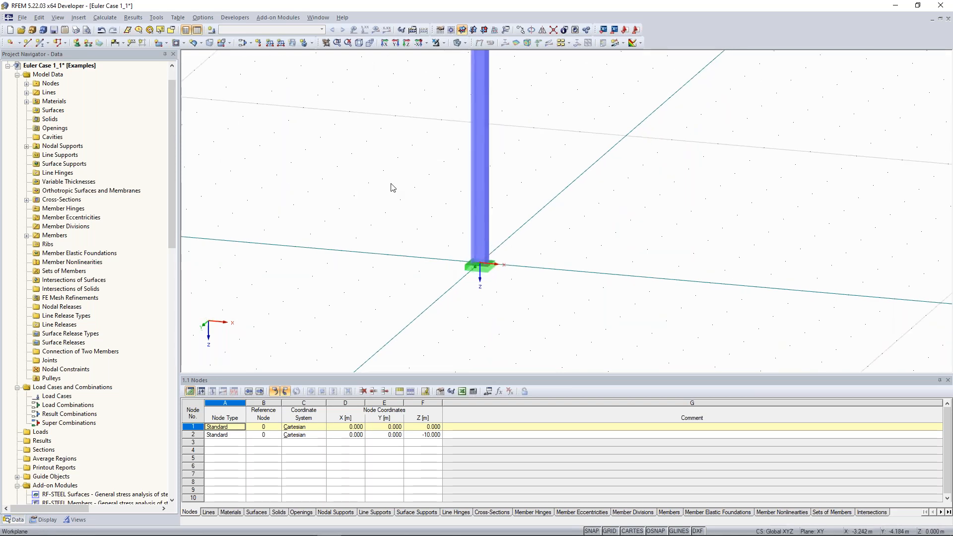
scroll(375, 191, "down", 1)
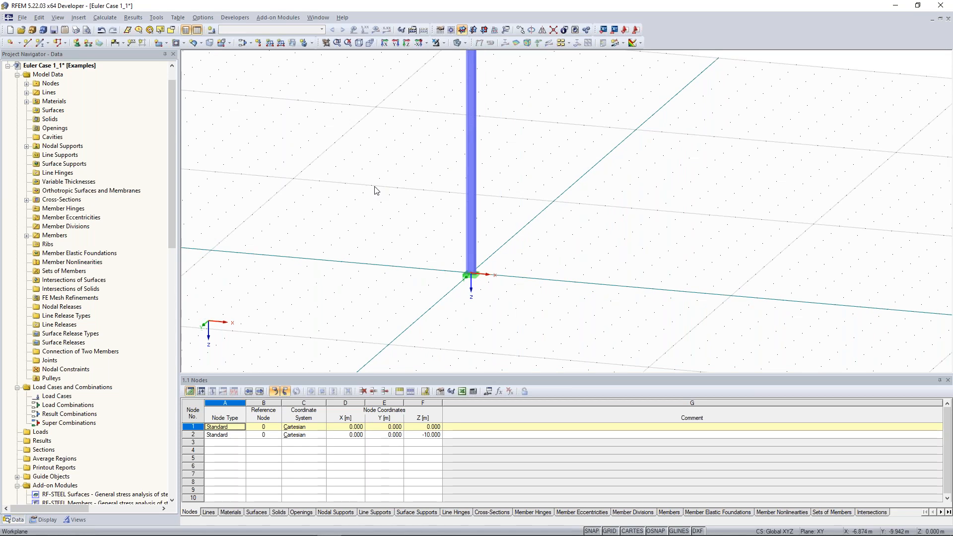
scroll(272, 163, "down", 2)
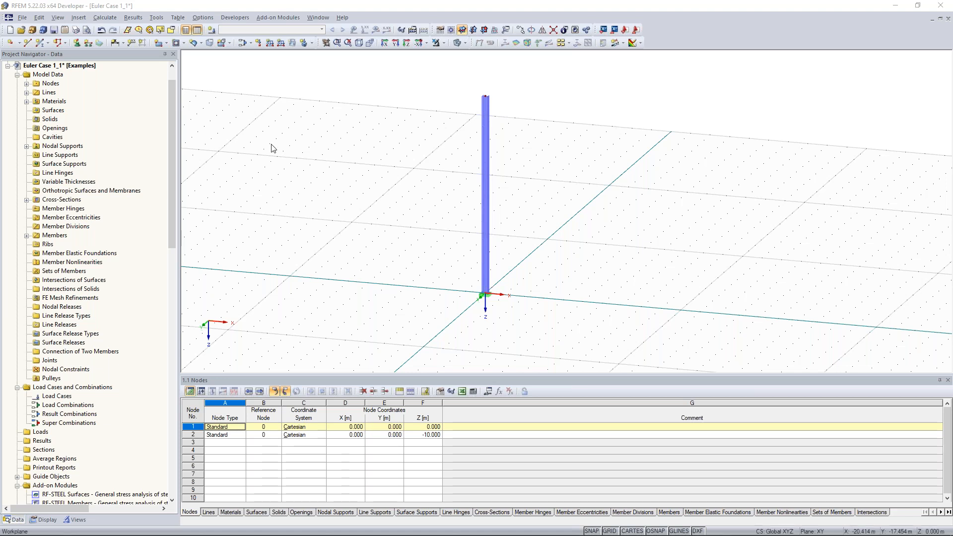
Create permanent load case LC1 with the description Test Load and its self-weight deactivated.
left_click(211, 29)
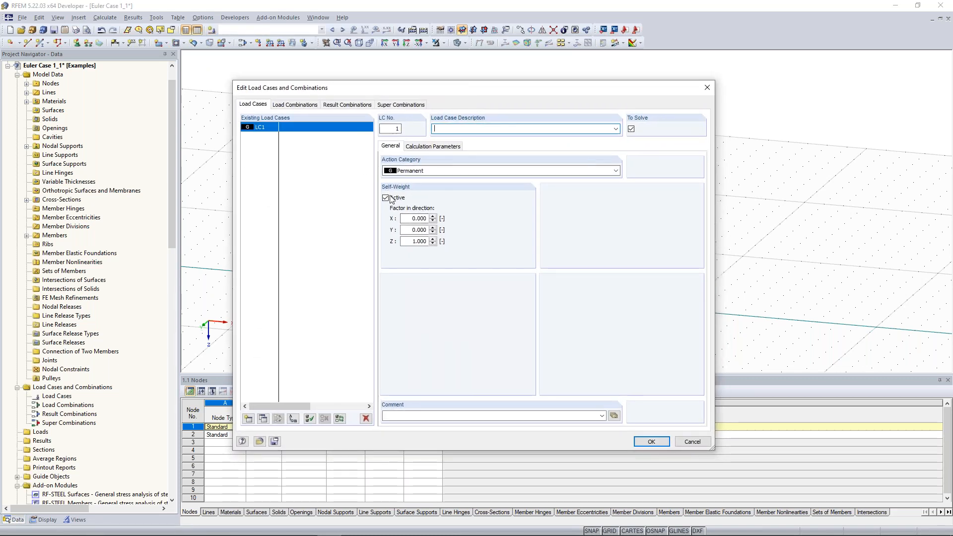
left_click(386, 198)
left_click(454, 128)
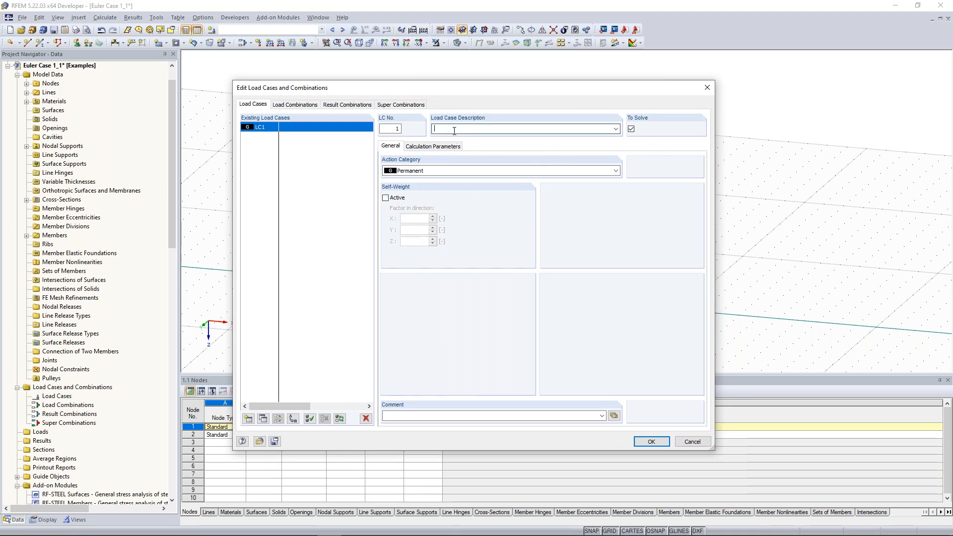
type("Test Load")
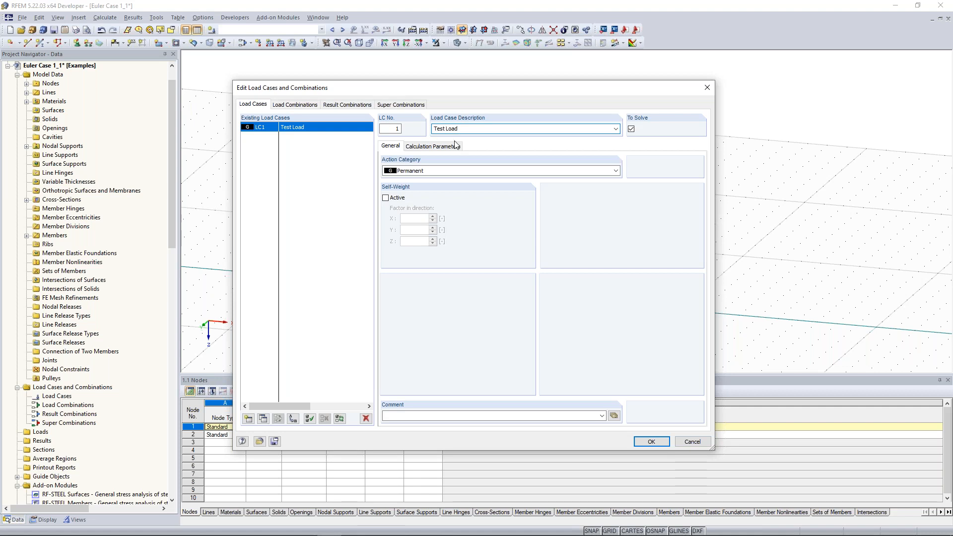
left_click_drag(497, 89, 496, 77)
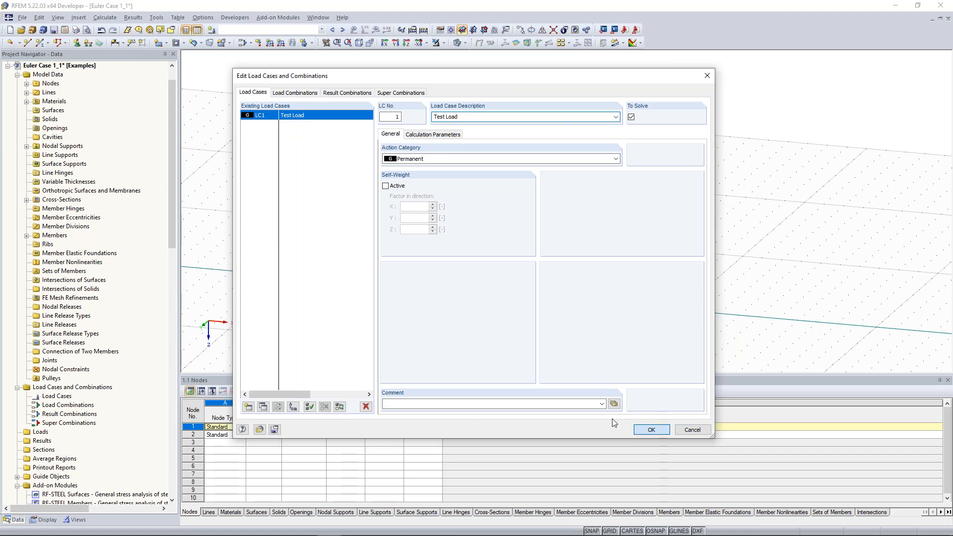
key("Return")
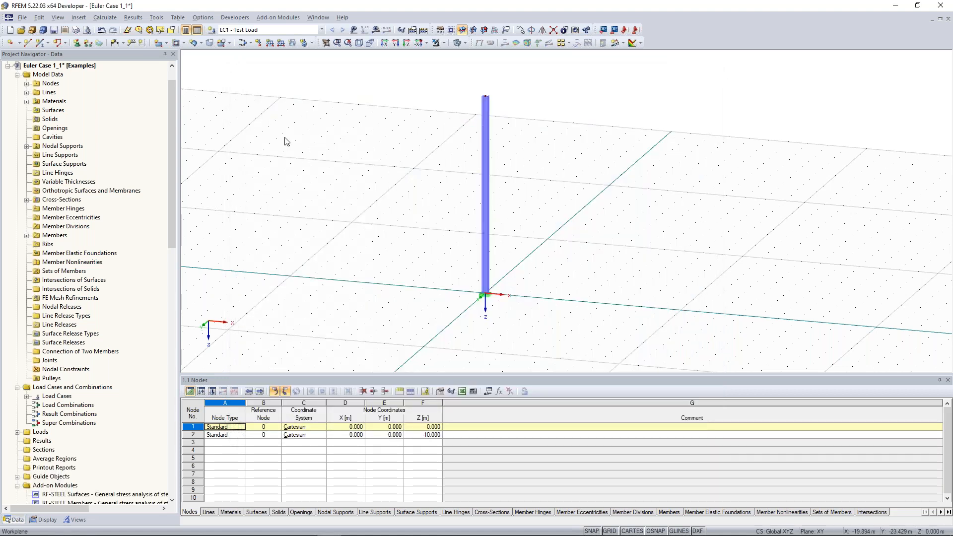
Apply a nodal load with a PZ force of 100 kN to the column's top node.
middle_click_drag(317, 154, 355, 167)
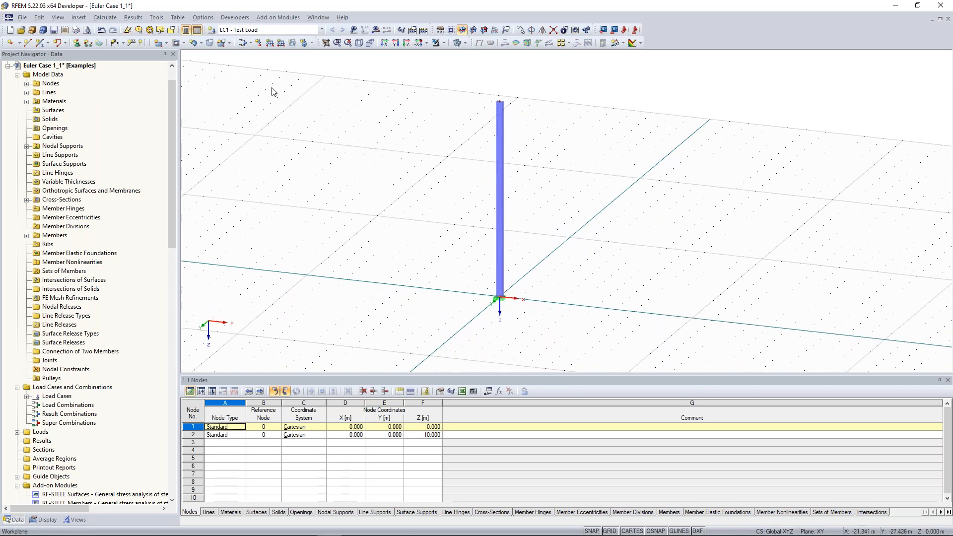
left_click(259, 43)
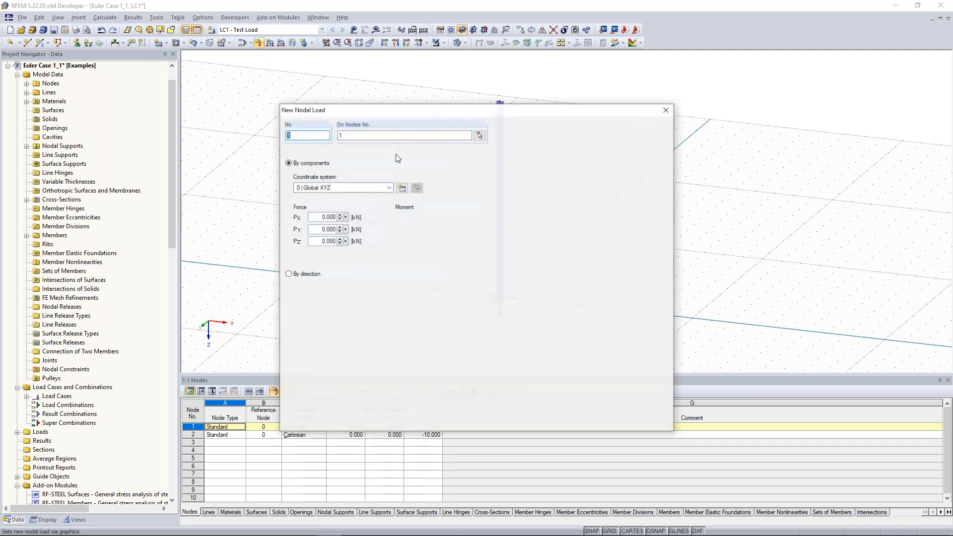
double_click(322, 241)
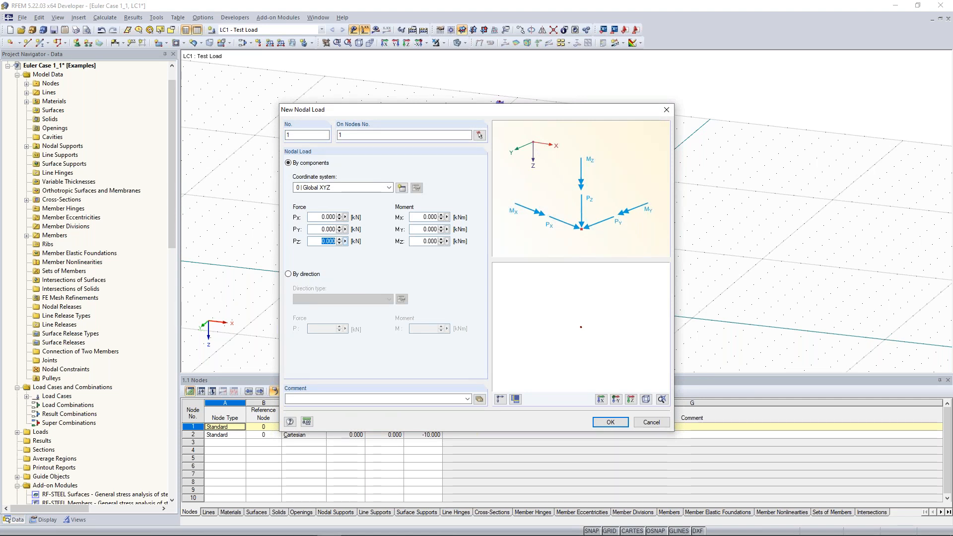
type("100")
key("Return")
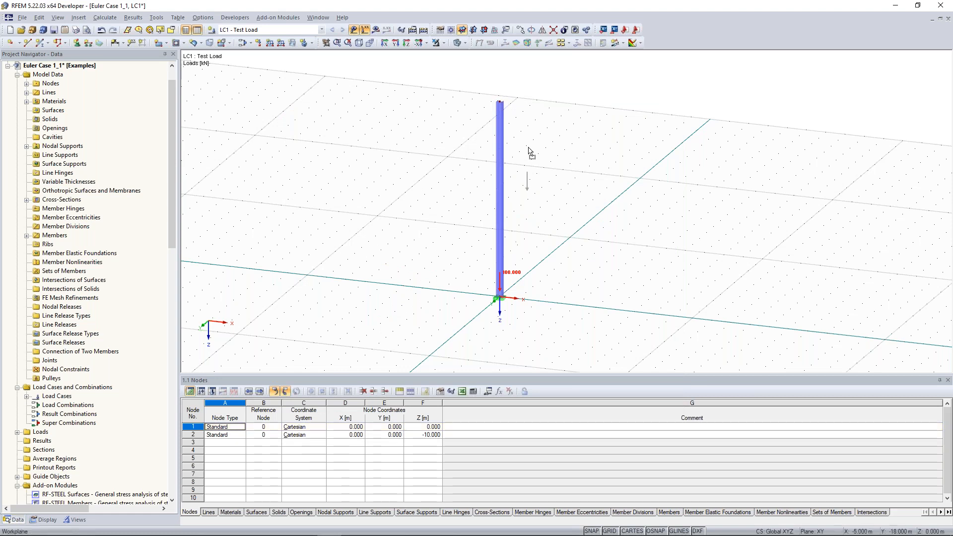
left_click(499, 102)
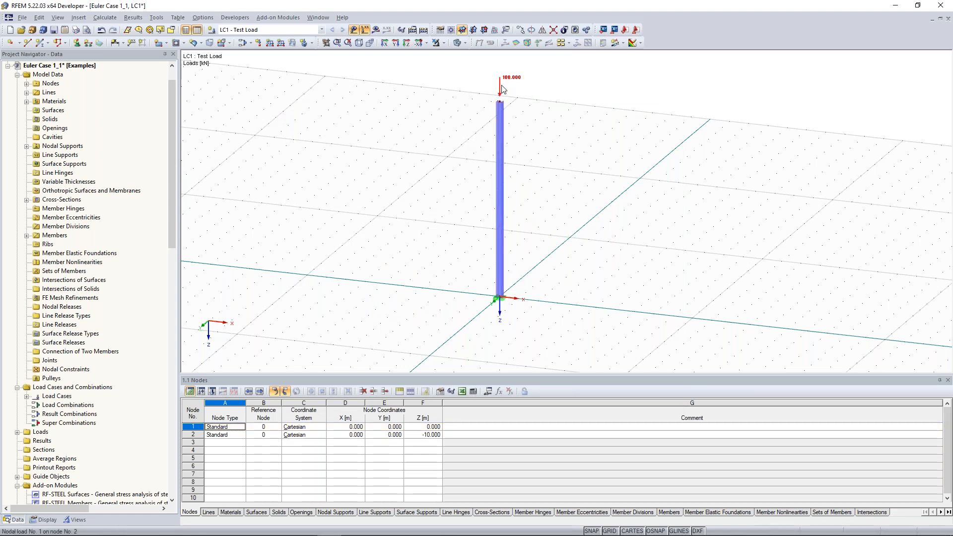
middle_click_drag(407, 169, 416, 164)
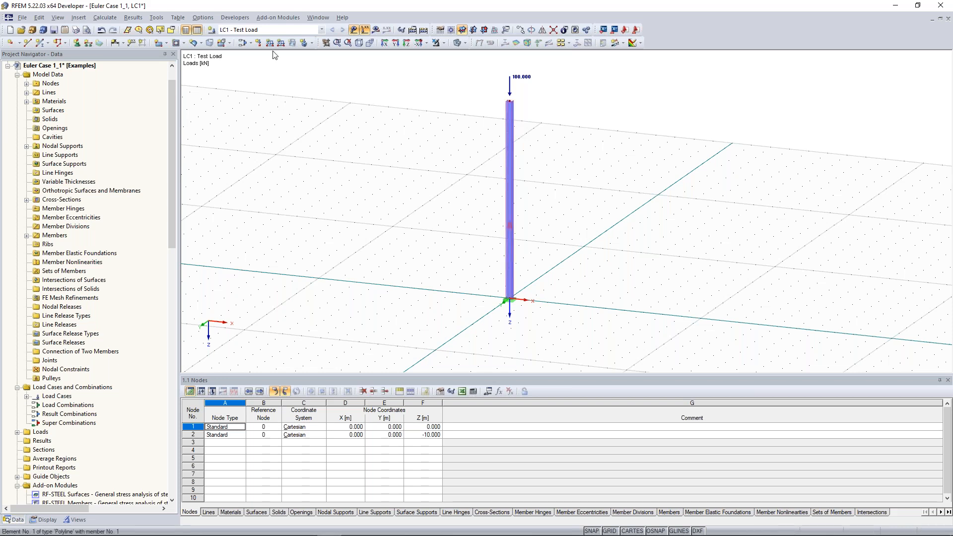
Calculate load case LC1 and show its results in the reverse Y-direction view.
scroll(522, 82, "up", 1)
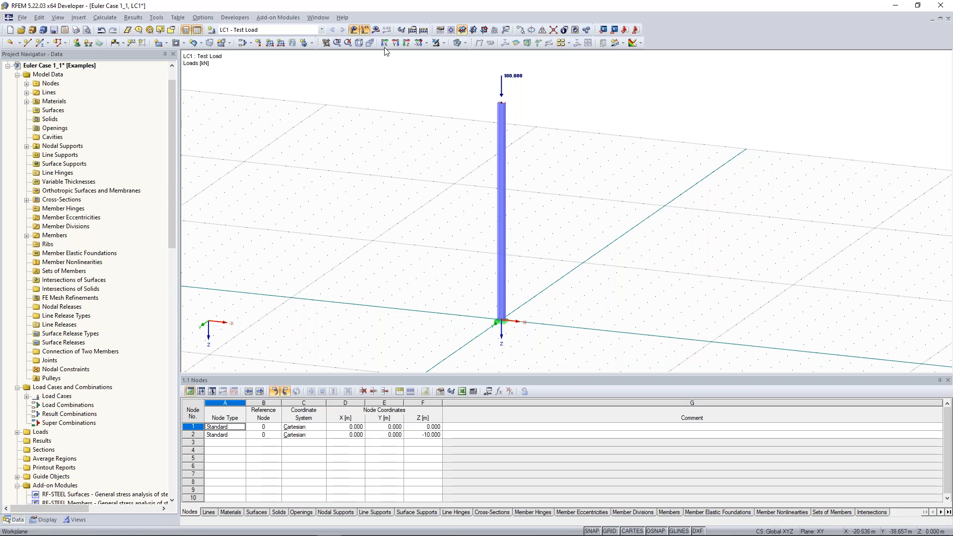
left_click(375, 30)
left_click(457, 289)
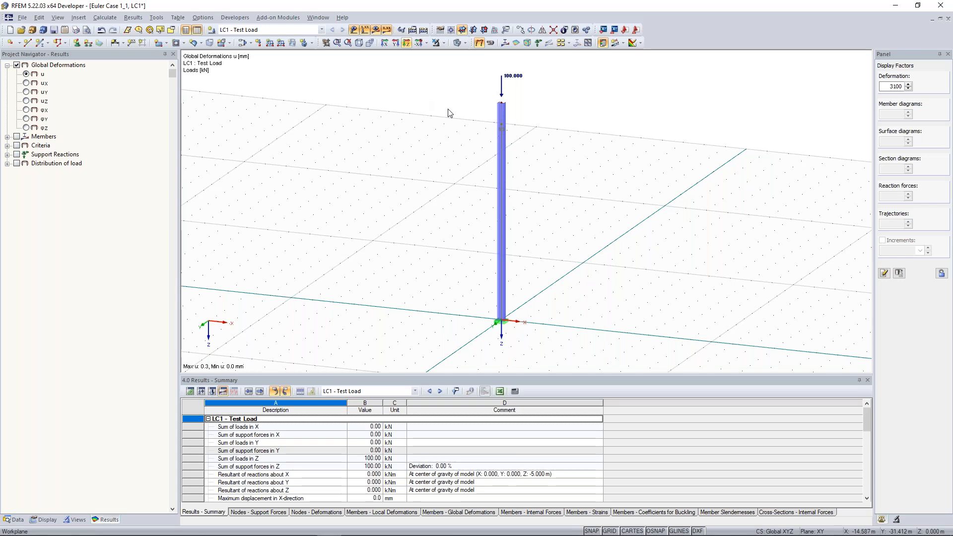
left_click(420, 42)
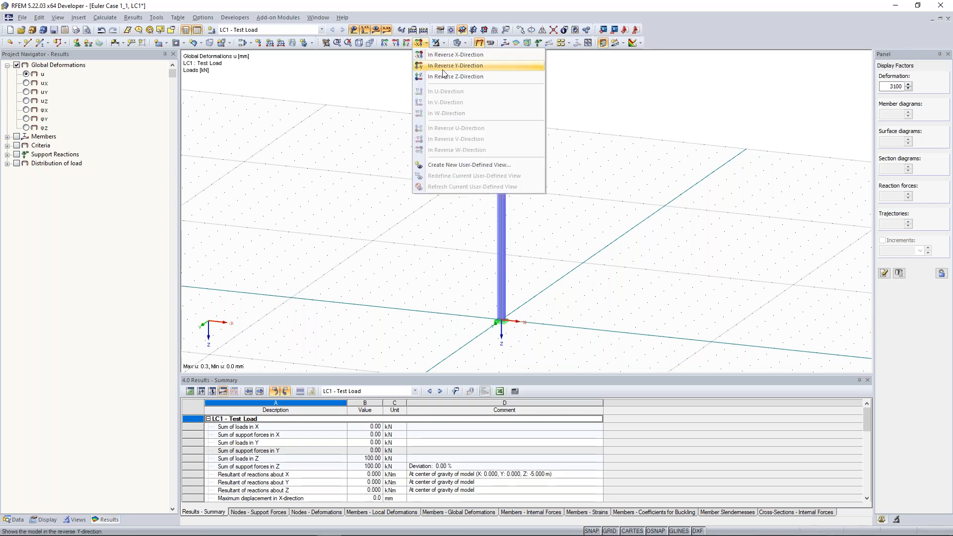
left_click(443, 65)
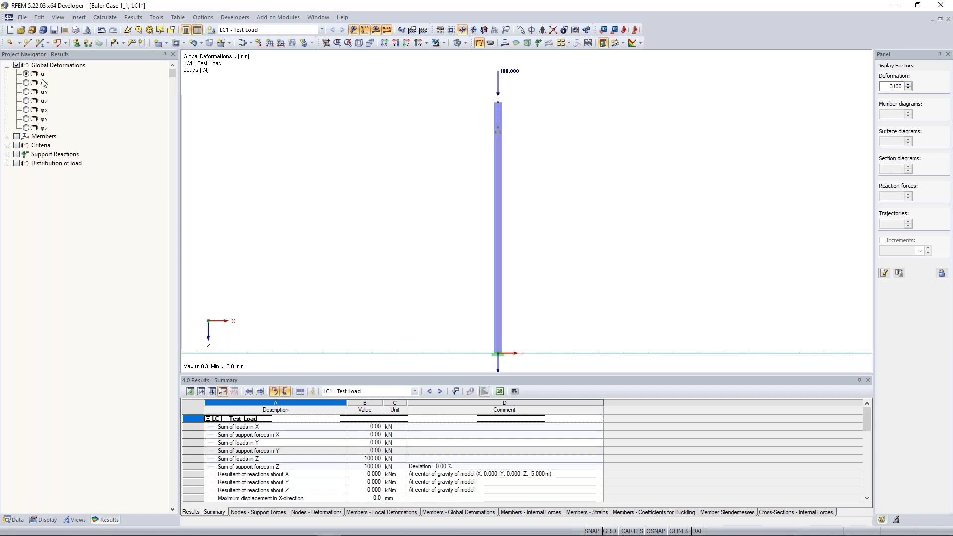
Turn off the global deformations and display the member internal forces M-y.
left_click(17, 65)
left_click(7, 136)
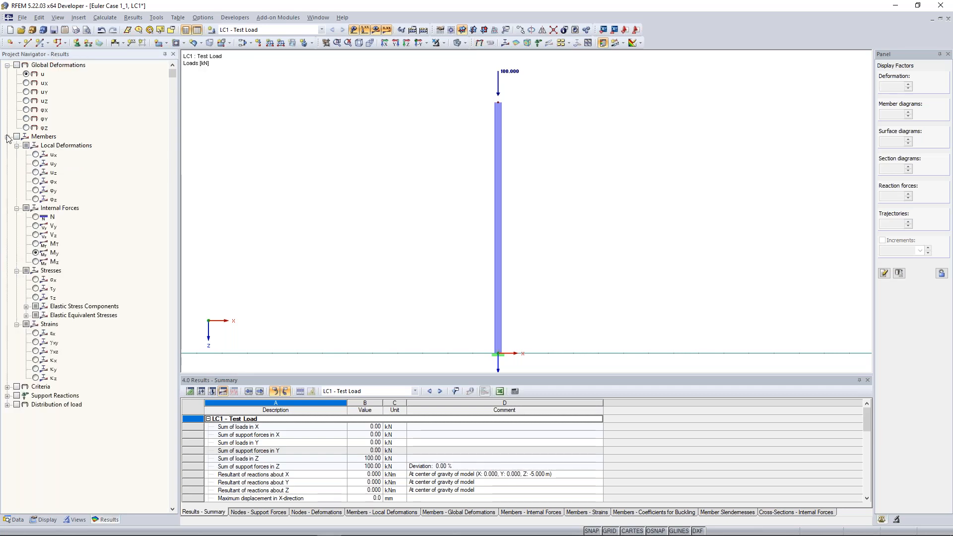
left_click(17, 137)
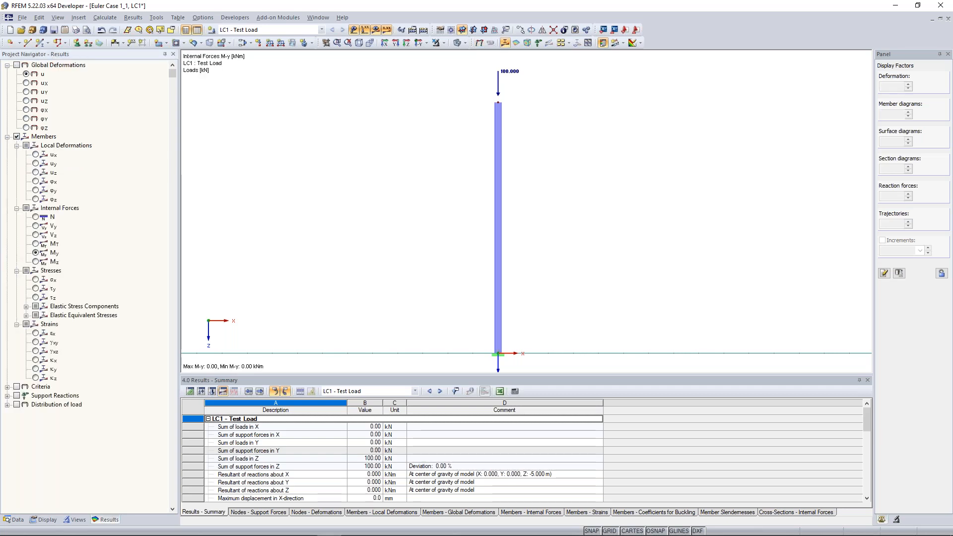
Add a PX force of 10 kN to the nodal load at the column top and recalculate LC1.
mouse_move(354, 237)
middle_mouse_down()
mouse_move(337, 235)
mouse_move(365, 235)
middle_mouse_up()
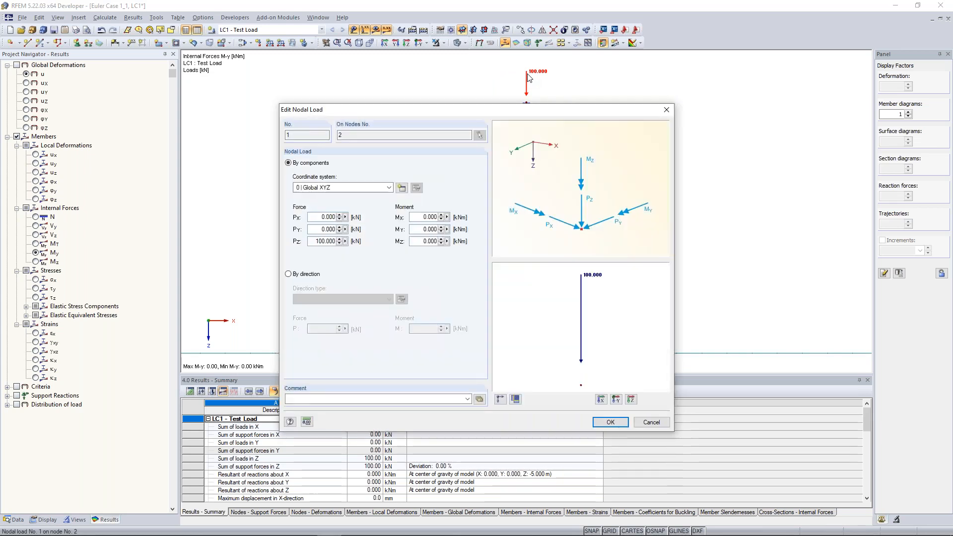
double_click(321, 217)
type("10")
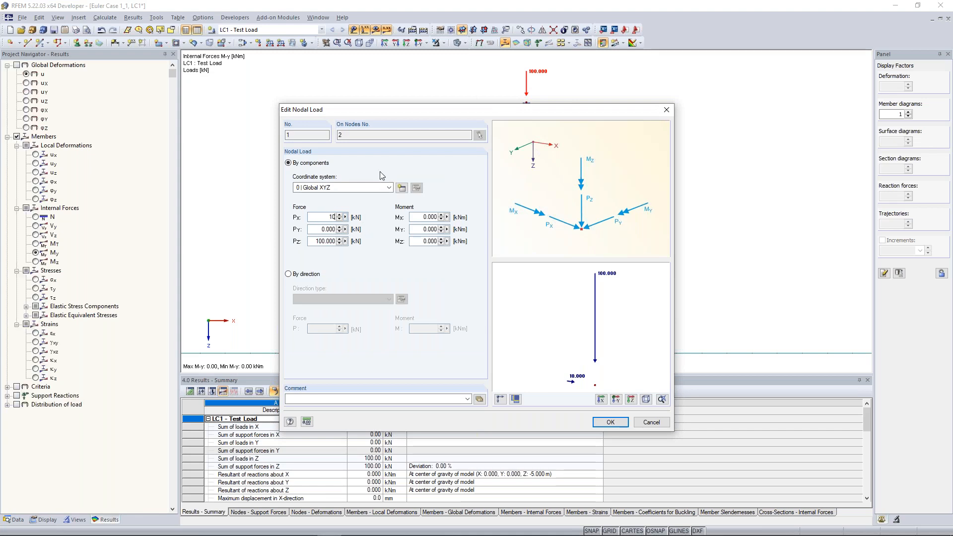
left_click(612, 422)
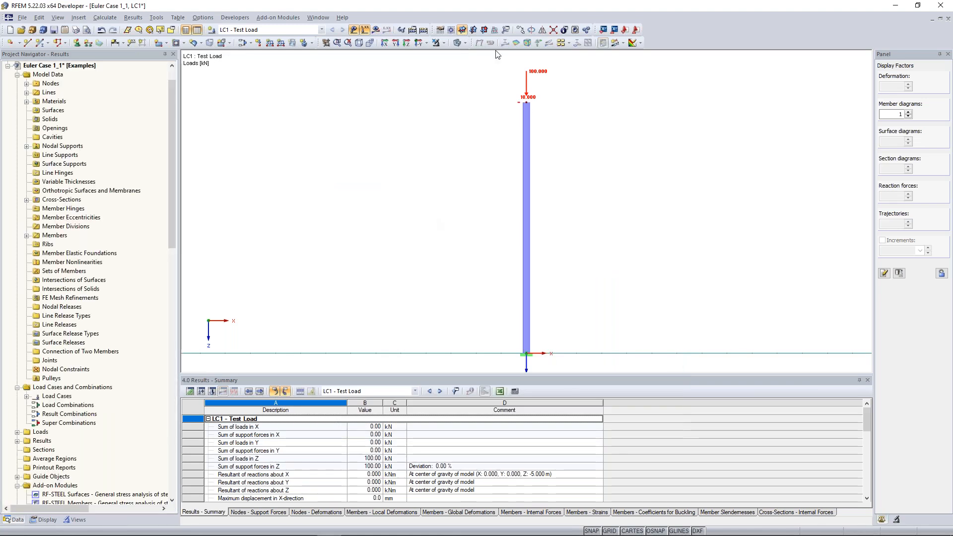
left_click(376, 31)
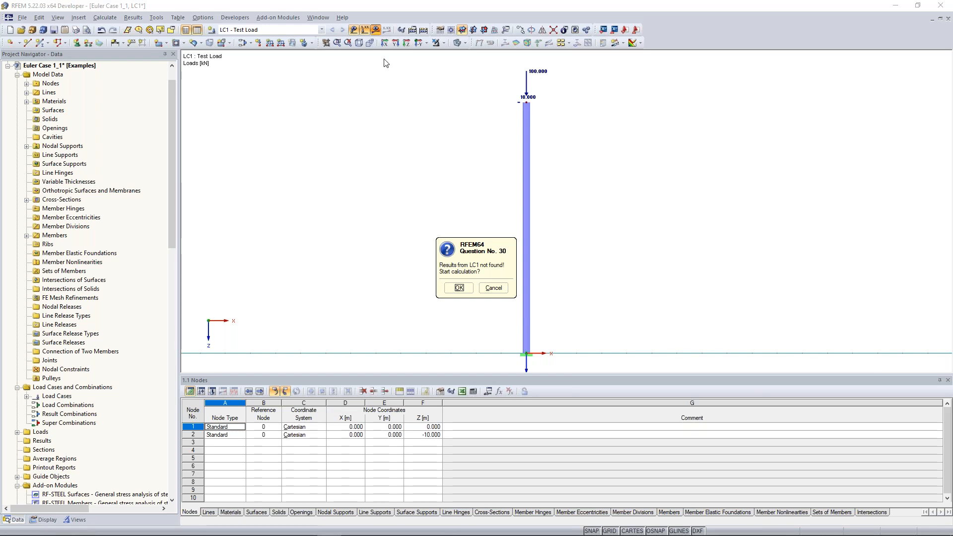
key("Return")
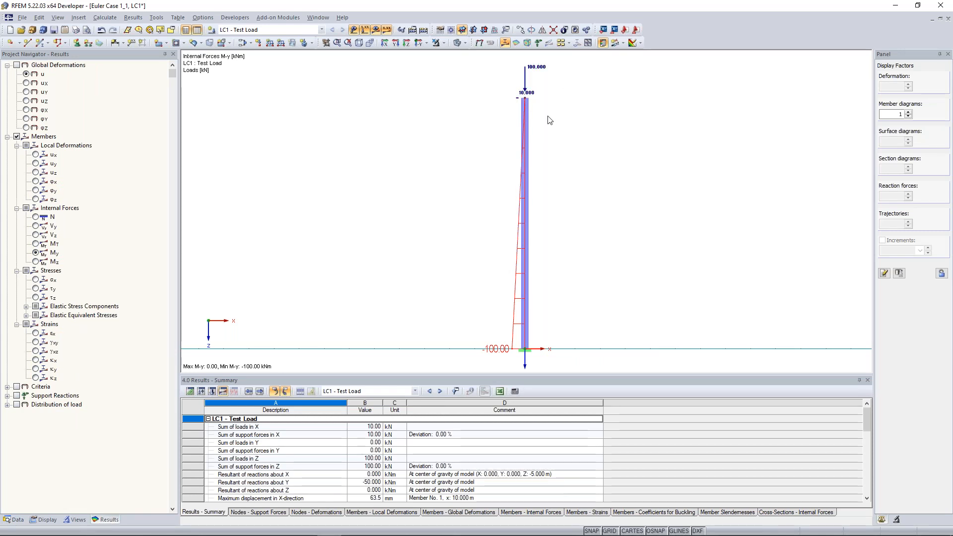
Display the column's axial internal forces N for LC1.
left_click(36, 217)
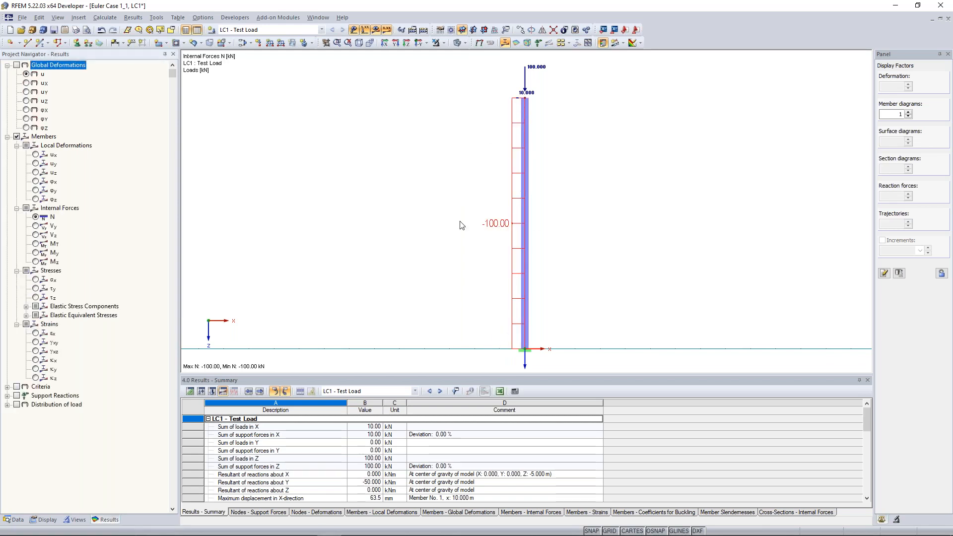
left_click(432, 203)
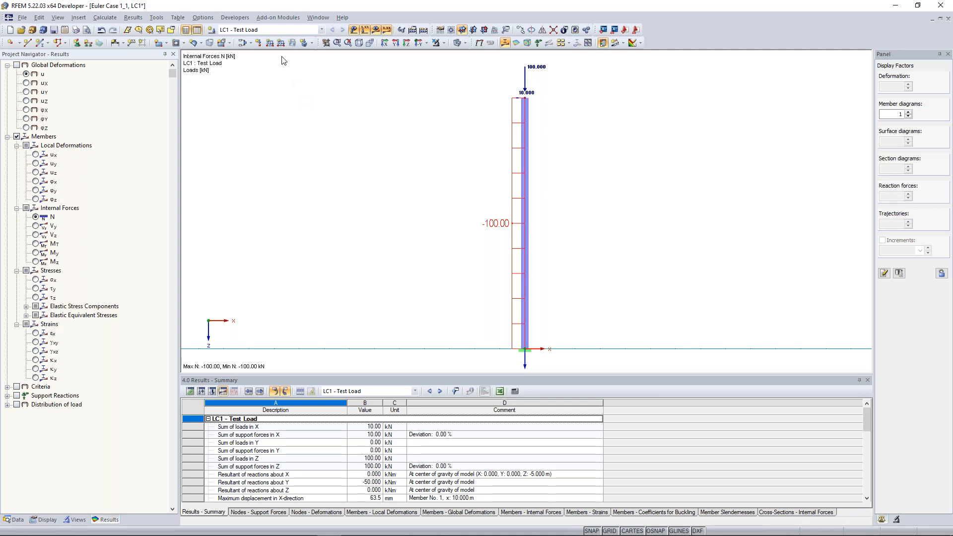
Set load case LC1's method of analysis to second-order analysis (P-Delta) in its calculation parameters.
left_click(252, 43)
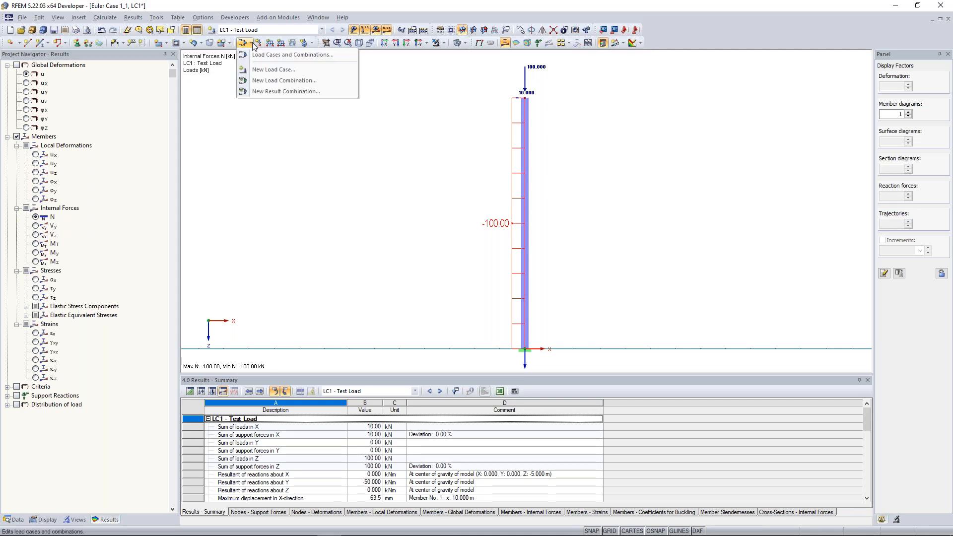
left_click(267, 55)
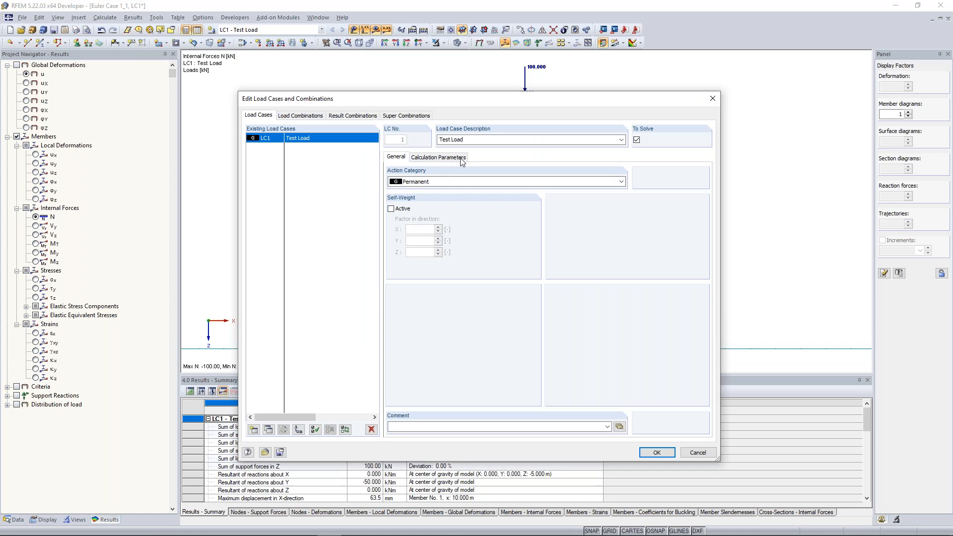
left_click(439, 157)
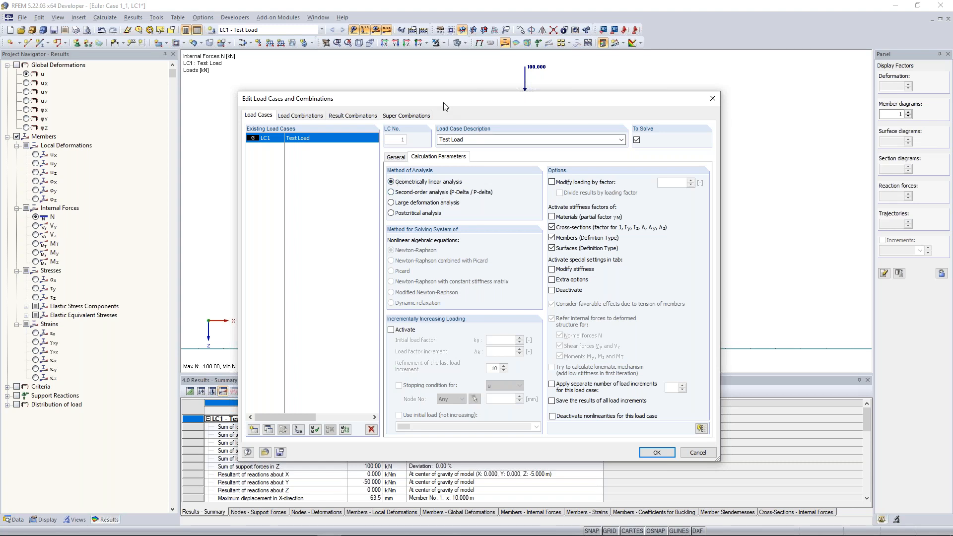
left_click_drag(431, 98, 294, 141)
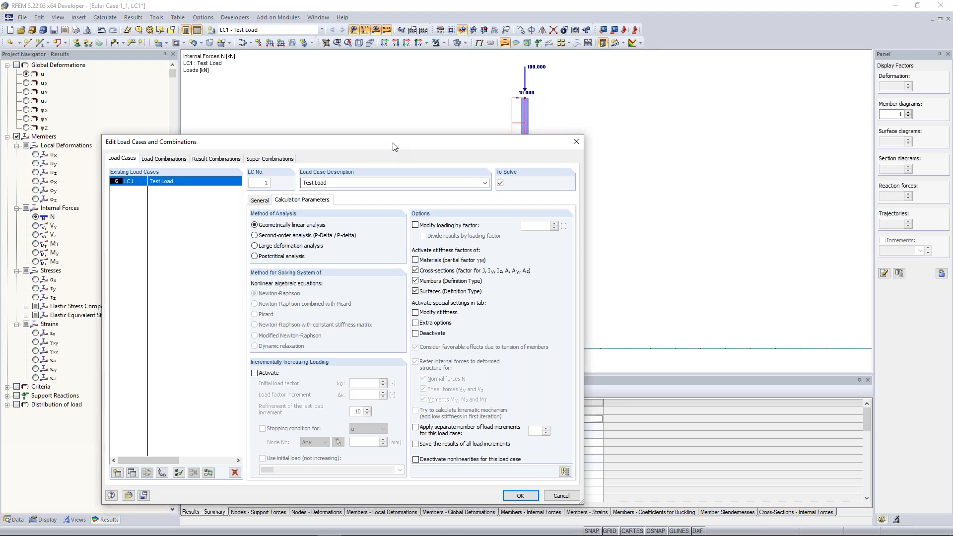
left_click_drag(389, 144, 292, 118)
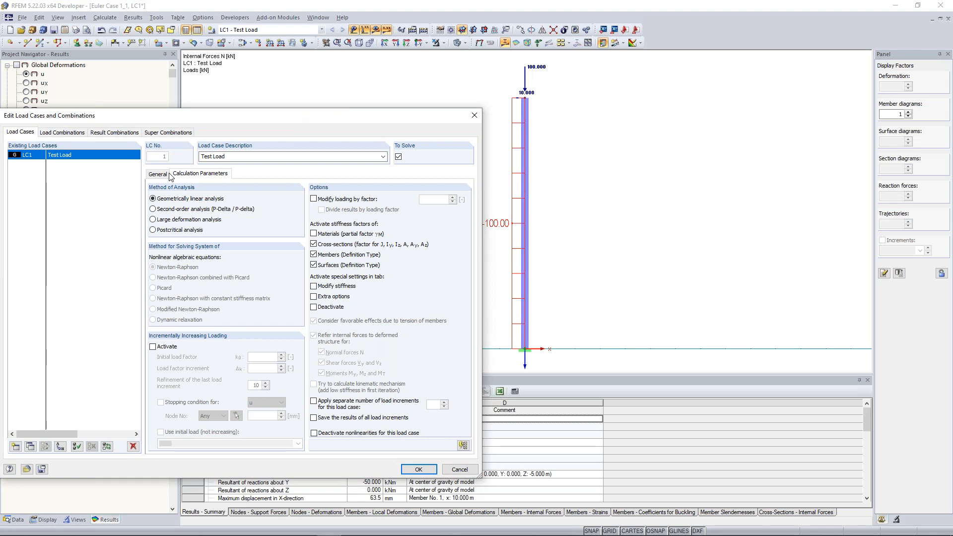
left_click(174, 210)
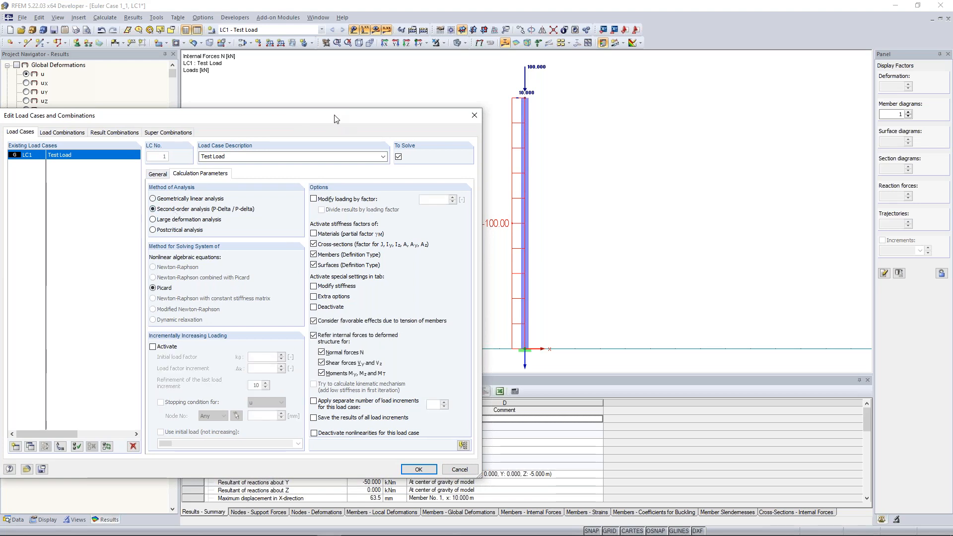
left_click_drag(343, 117, 314, 112)
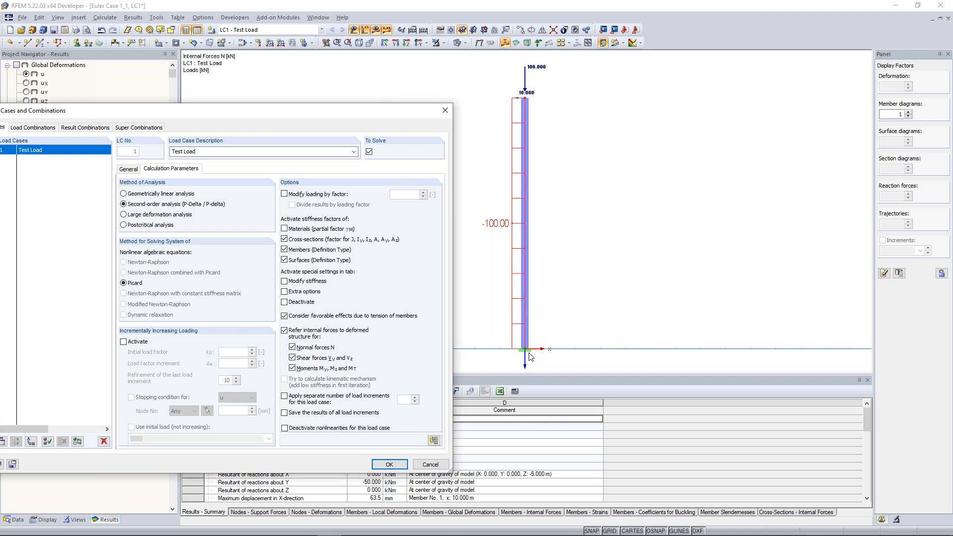
left_click(389, 464)
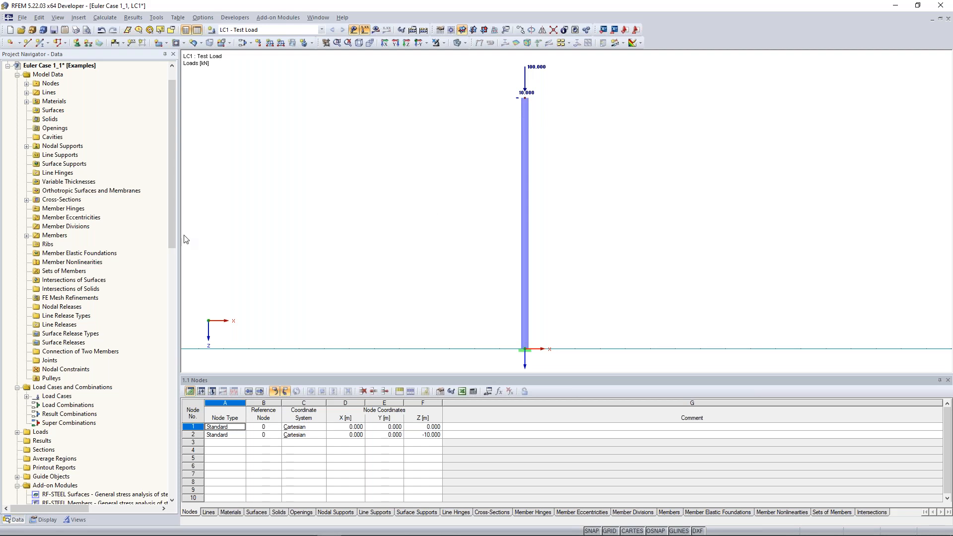
Recalculate LC1 and display the global deformations uX of the column.
left_click(375, 29)
left_click(460, 287)
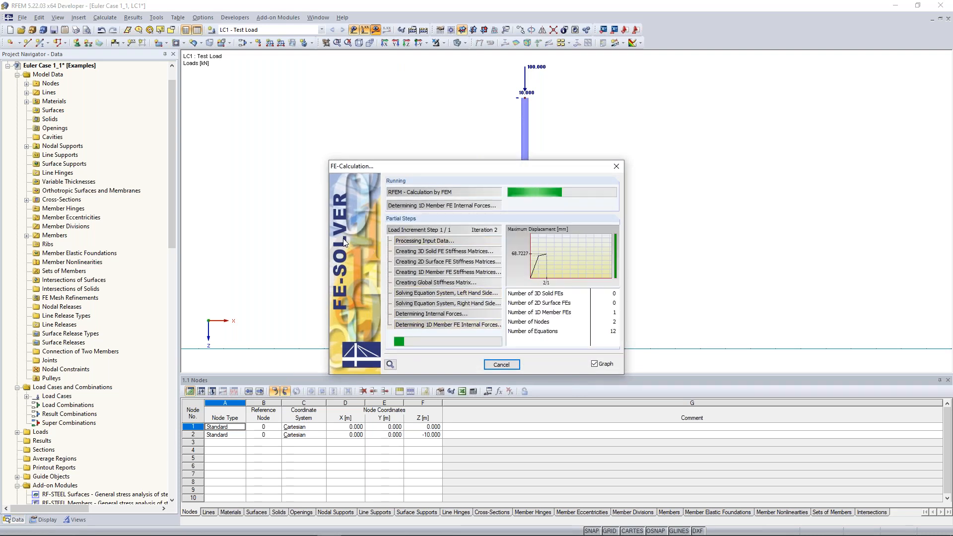
left_click(107, 520)
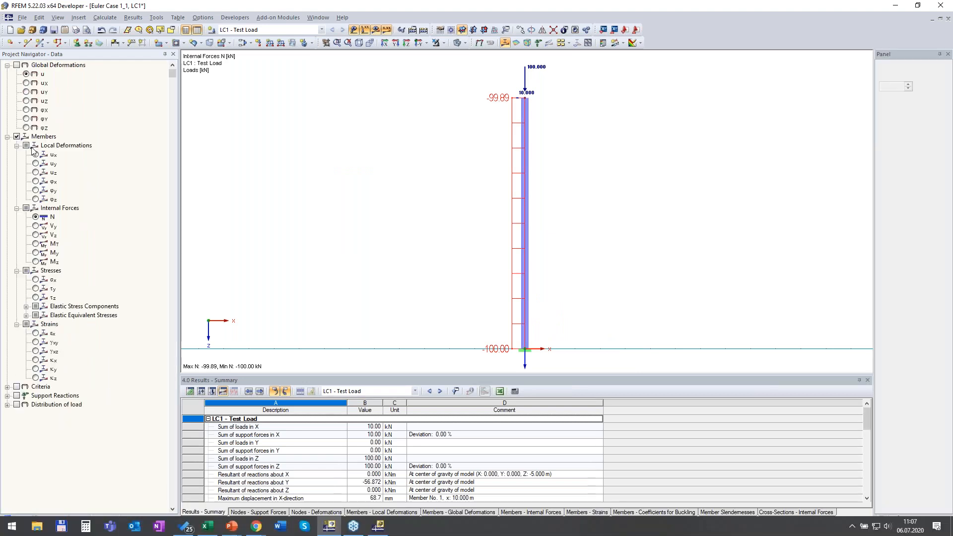
left_click(26, 83)
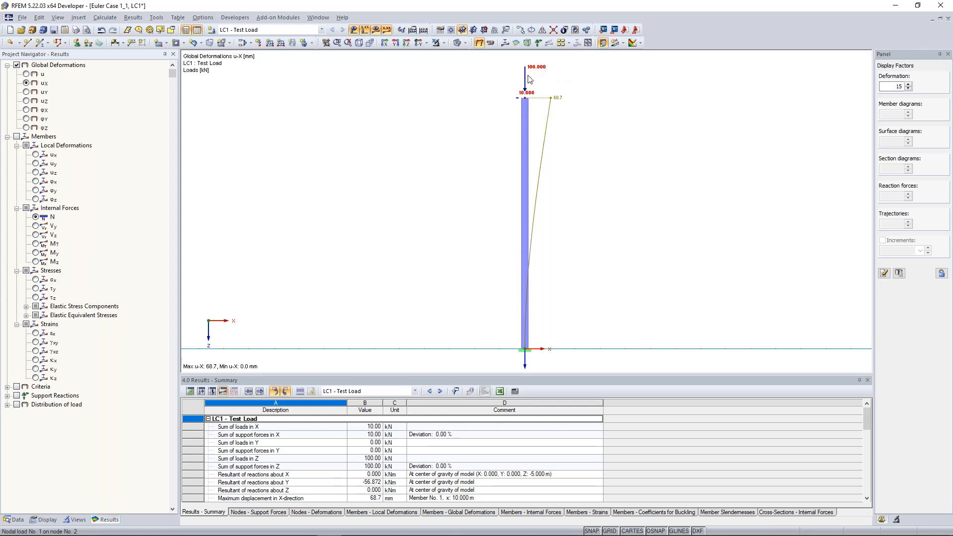
mouse_move(539, 72)
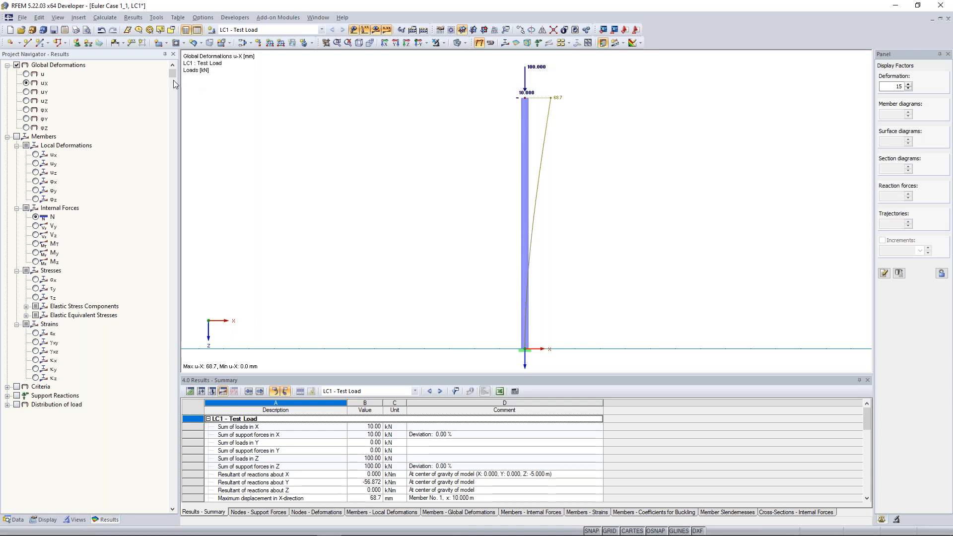
Examine the column's bending moments M-y, comparing them with the global deformation uX.
left_click(36, 253)
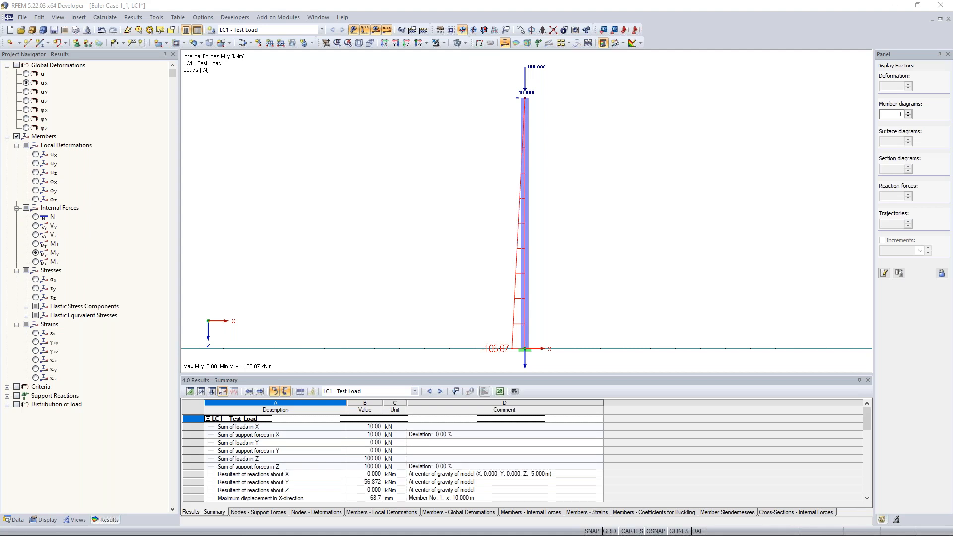
scroll(542, 219, "down", 1)
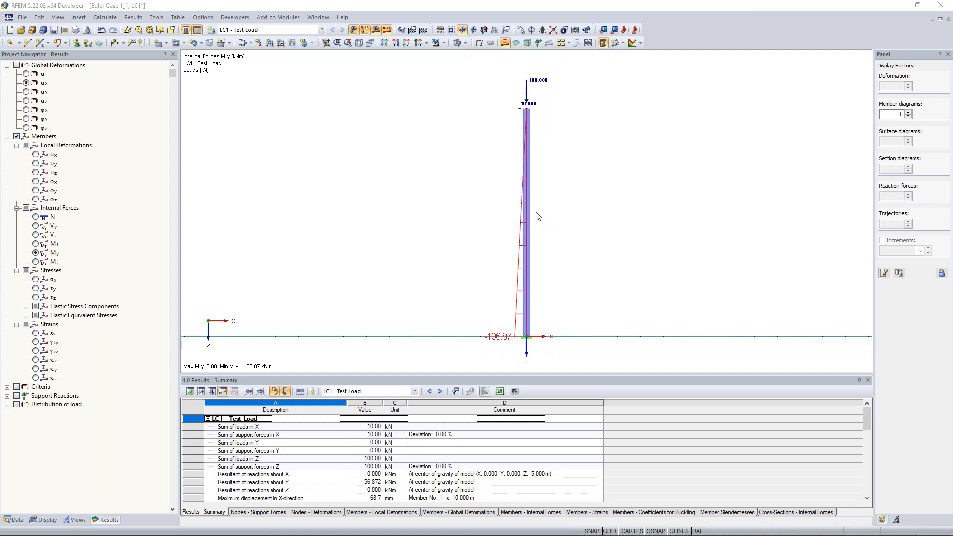
middle_click_drag(453, 206, 444, 201)
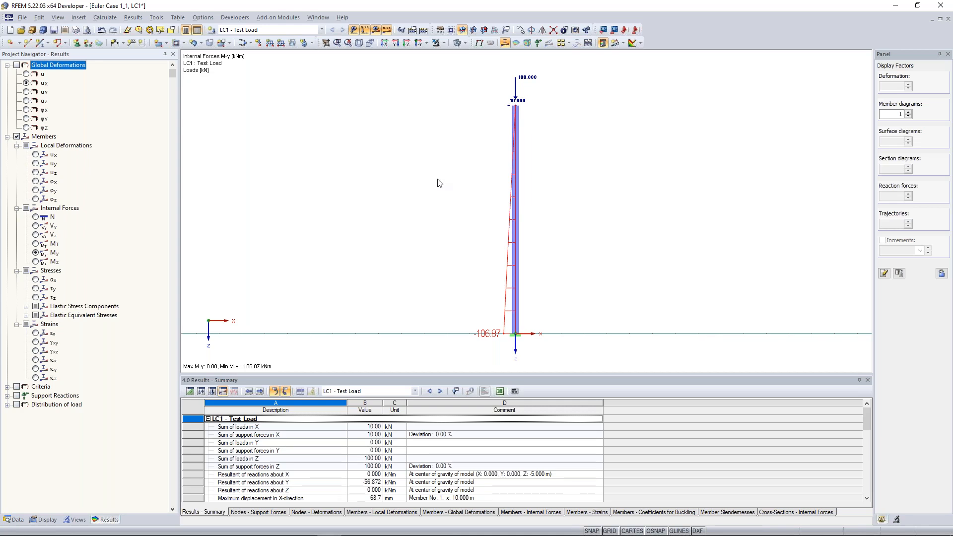
left_click(26, 83)
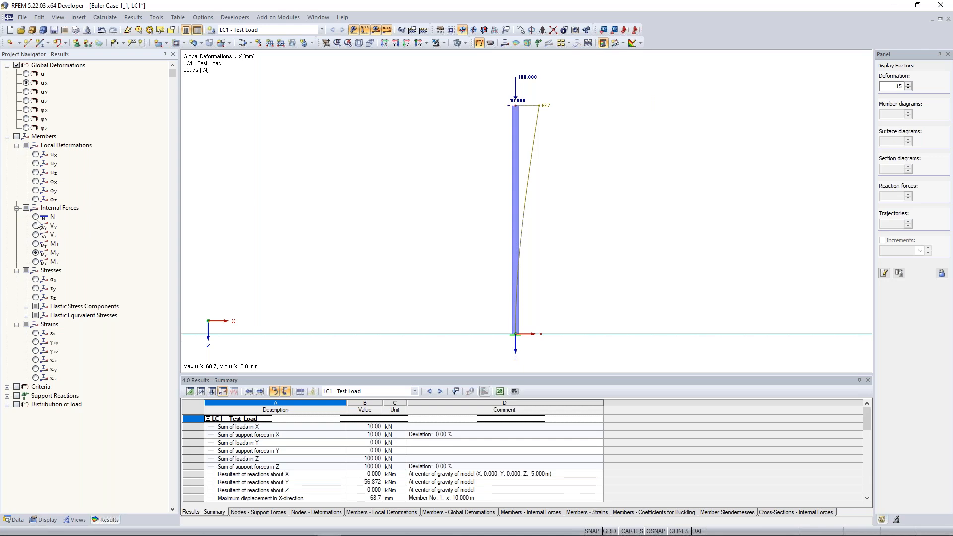
left_click(36, 253)
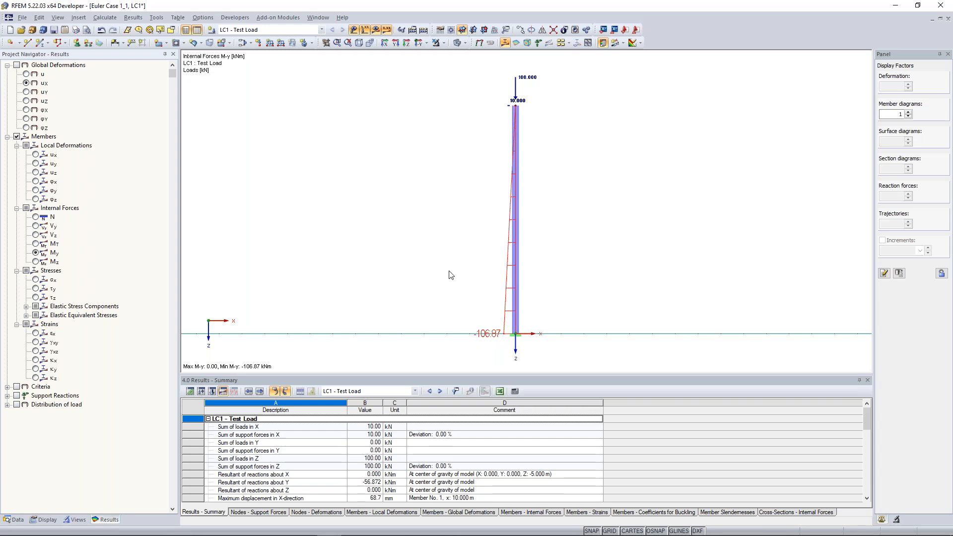
scroll(411, 163, "down", 1)
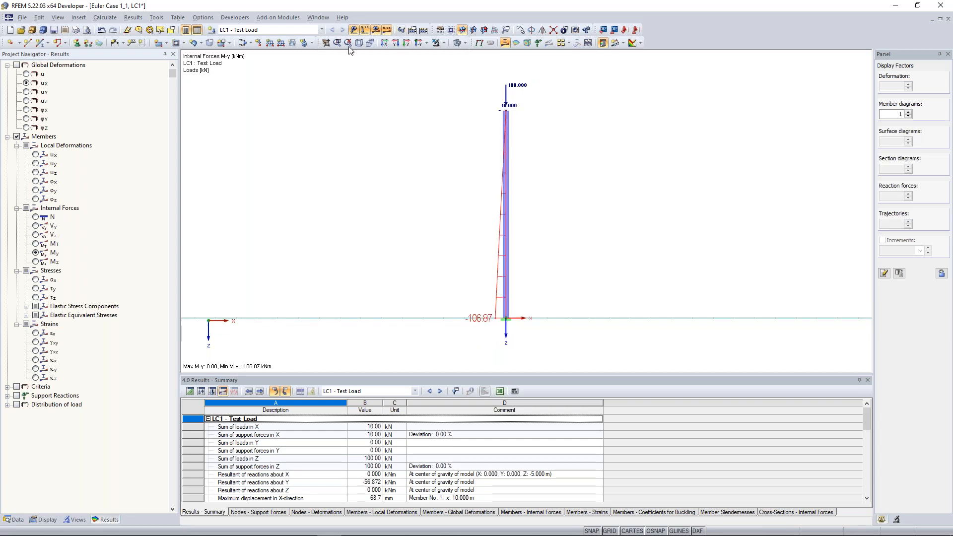
left_click(318, 17)
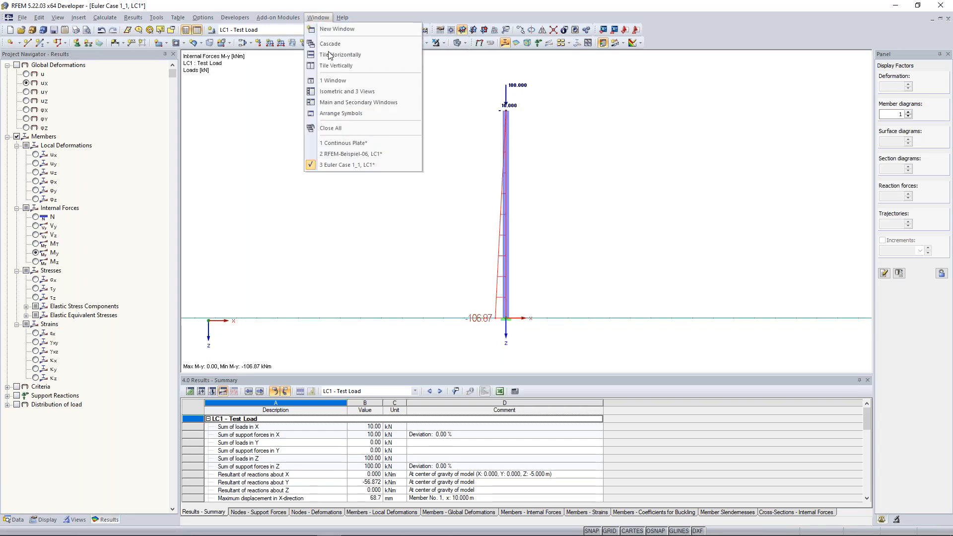
left_click(264, 182)
left_click(313, 17)
left_click(343, 88)
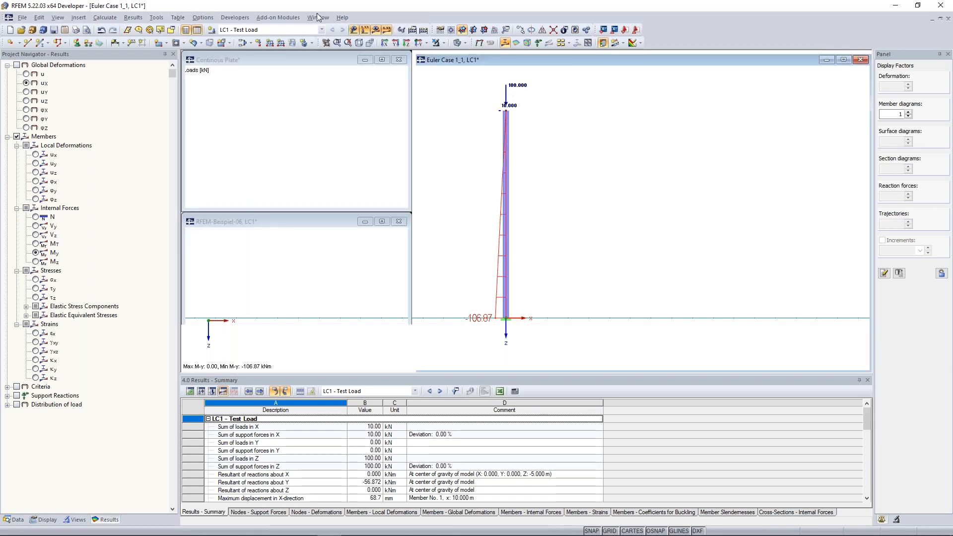
Display the member internal forces N and open a second window of the Euler Case 1_1 model.
left_click(35, 217)
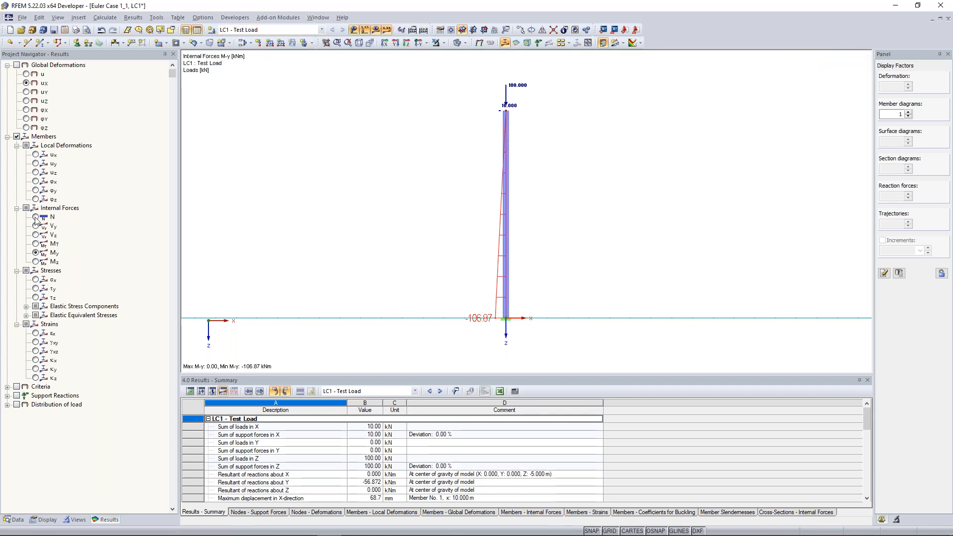
left_click(318, 17)
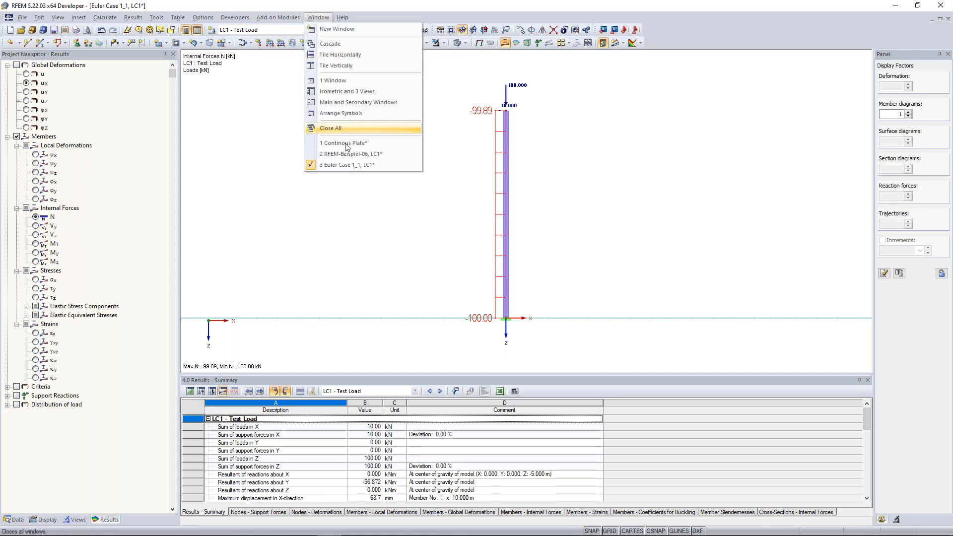
left_click(349, 34)
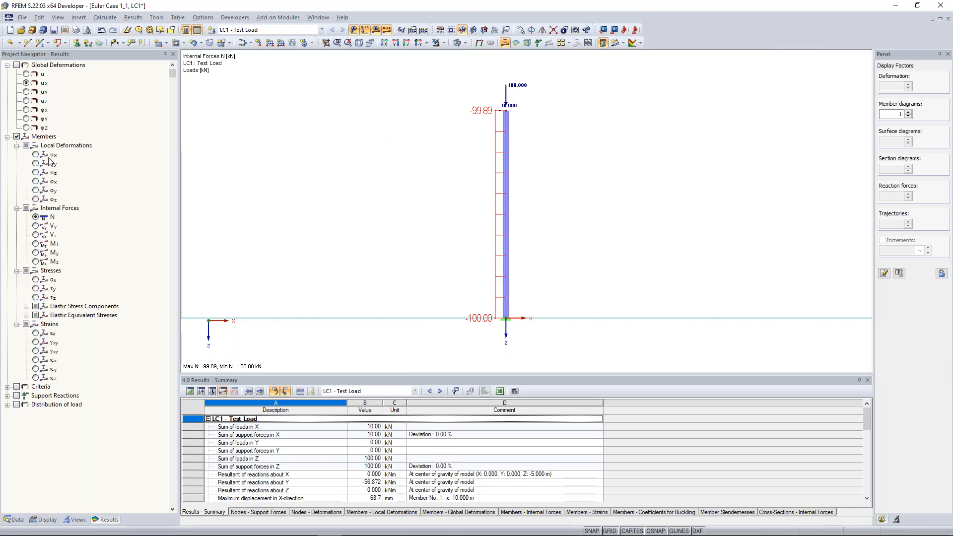
Display the member internal forces M-y in the second window and open a third window of the model.
left_click(36, 262)
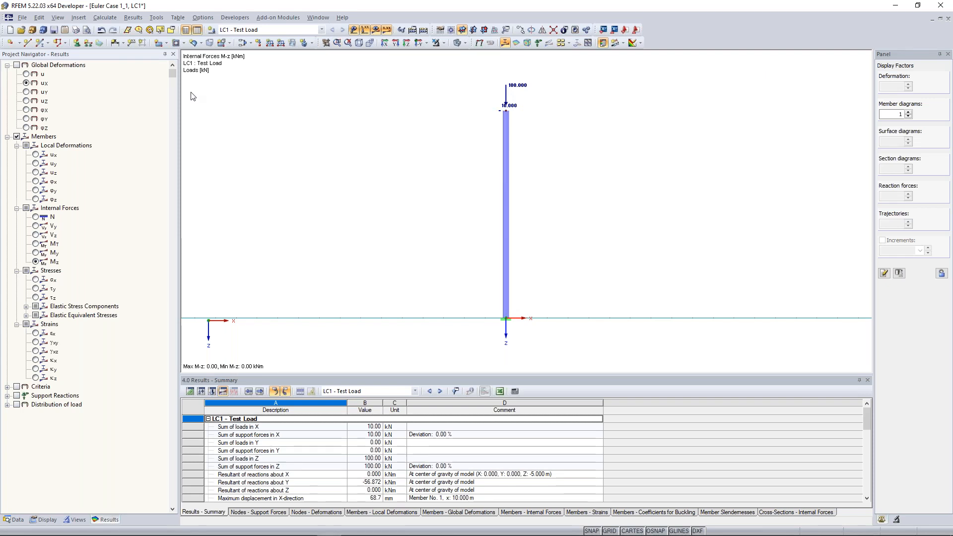
left_click(39, 252)
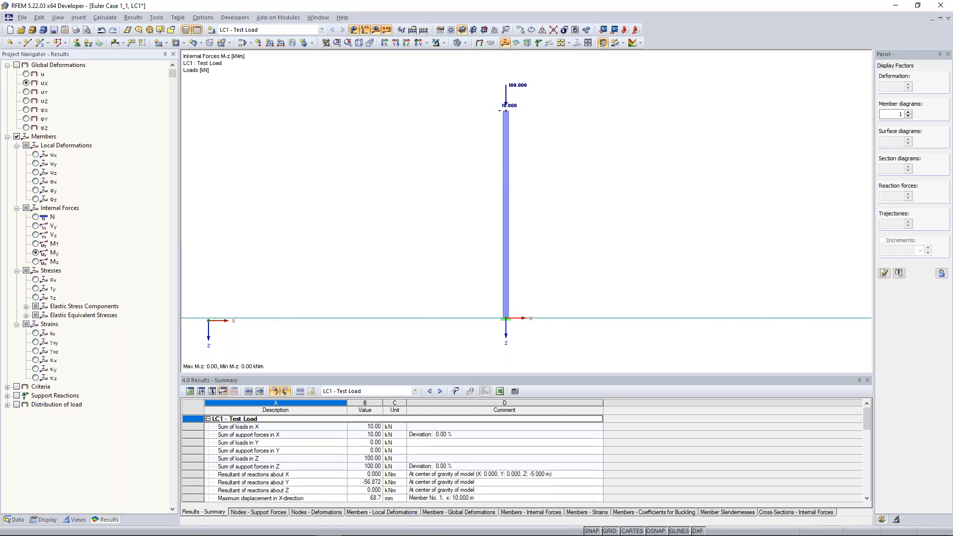
left_click(318, 17)
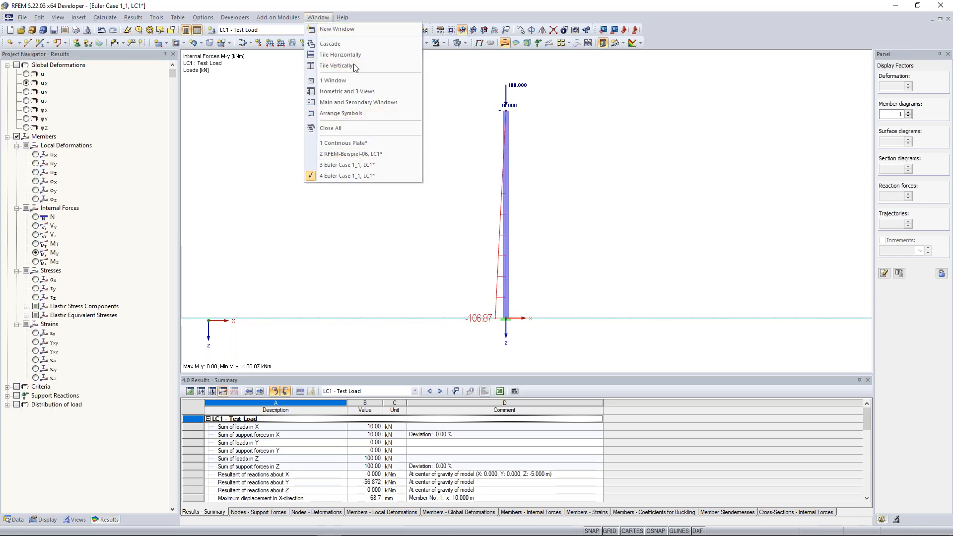
left_click(347, 29)
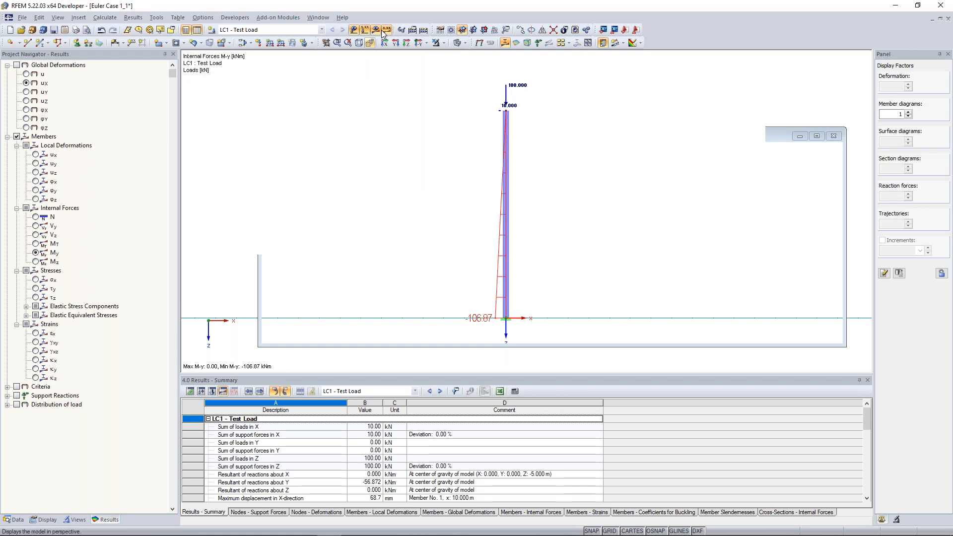
Minimize the Continous Plate and RFEM-Beispiel-06 windows and tile the three Euler Case 1_1 windows vertically.
left_click(317, 17)
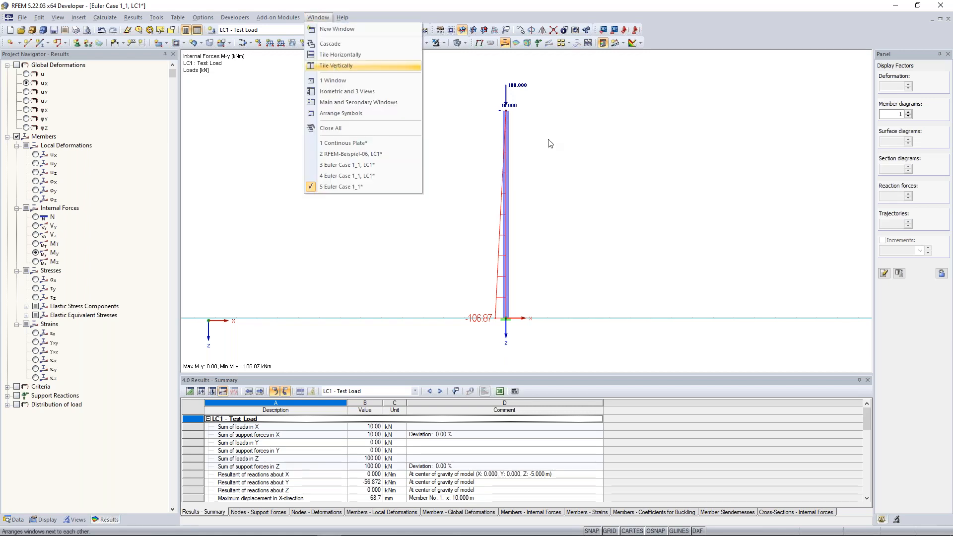
left_click(334, 66)
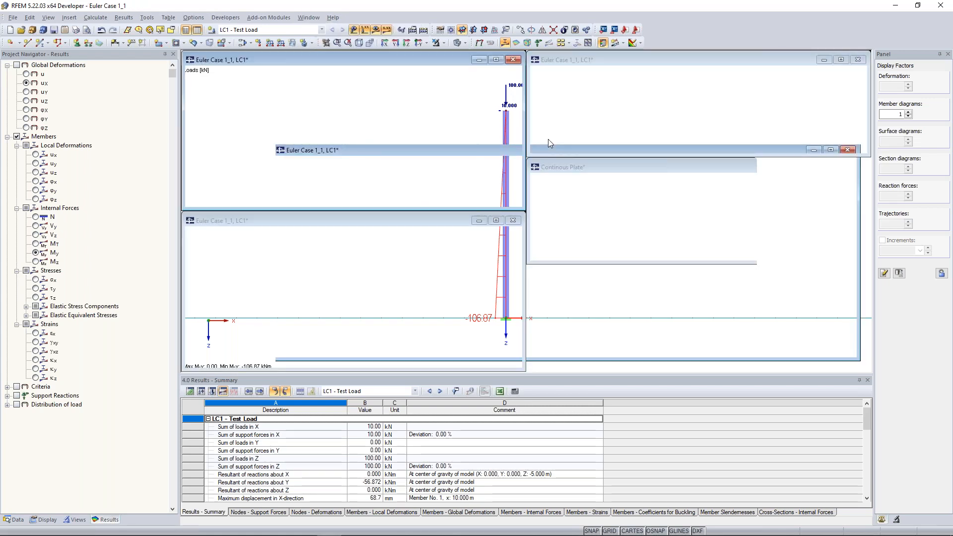
left_click(830, 168)
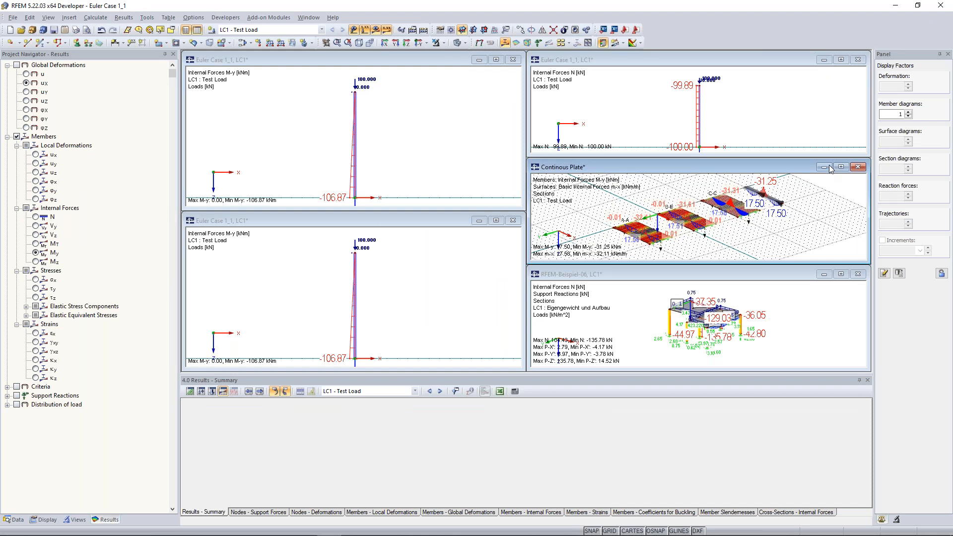
left_click(830, 168)
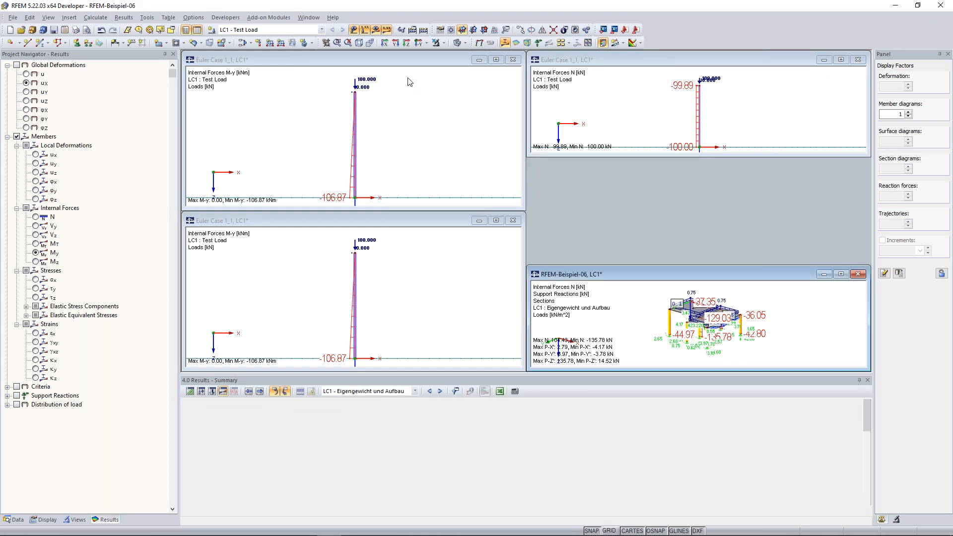
left_click(308, 18)
left_click(332, 64)
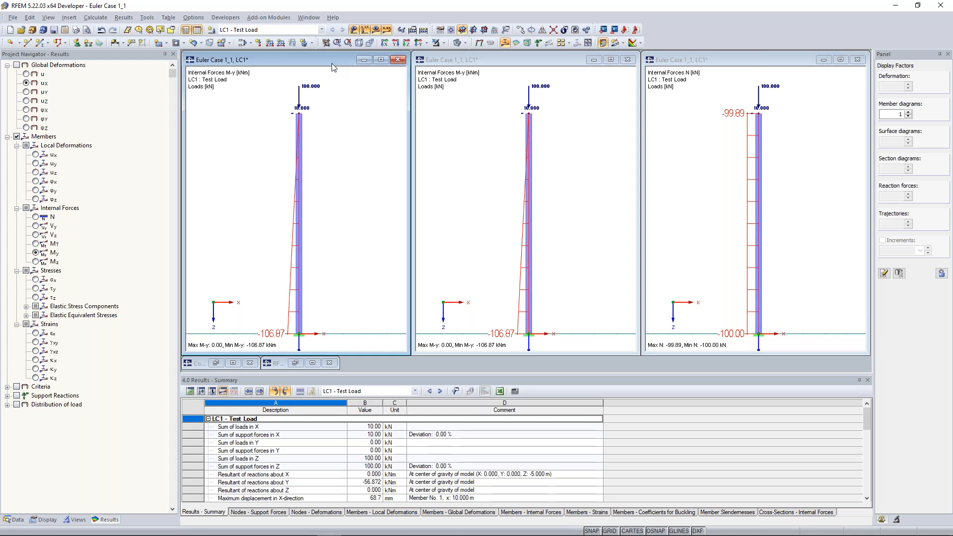
Display the member shear forces V-z in the third Euler Case 1_1 window and the global deformation uX in the middle one.
left_click(743, 61)
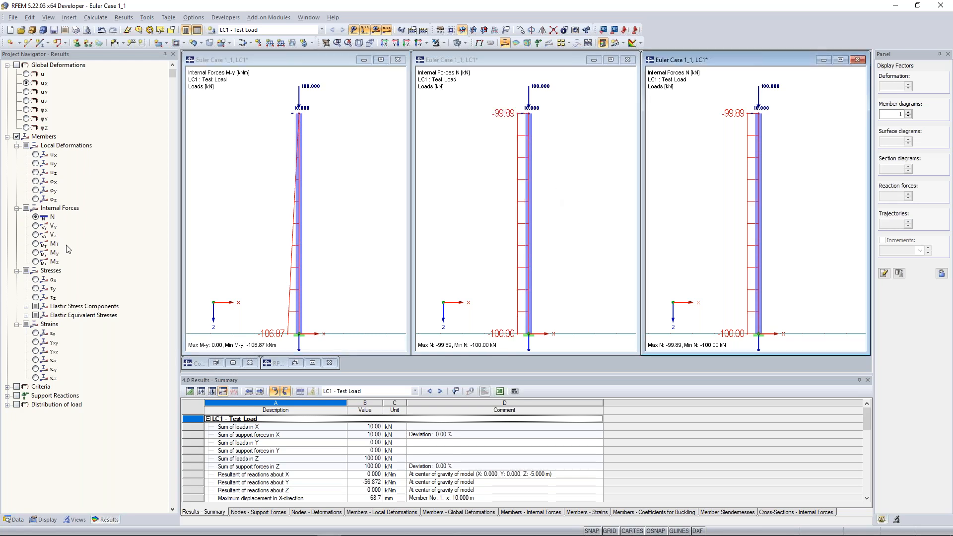
left_click(37, 236)
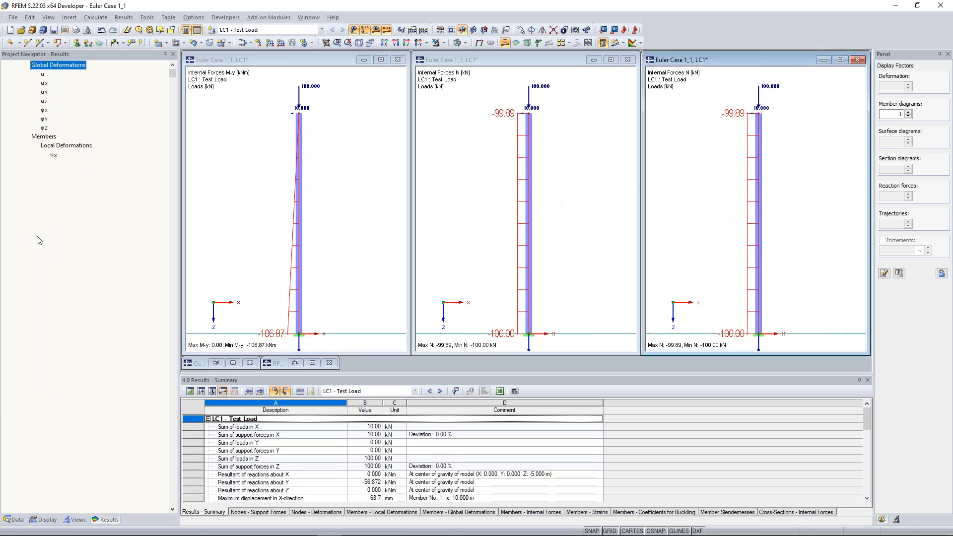
left_click(479, 60)
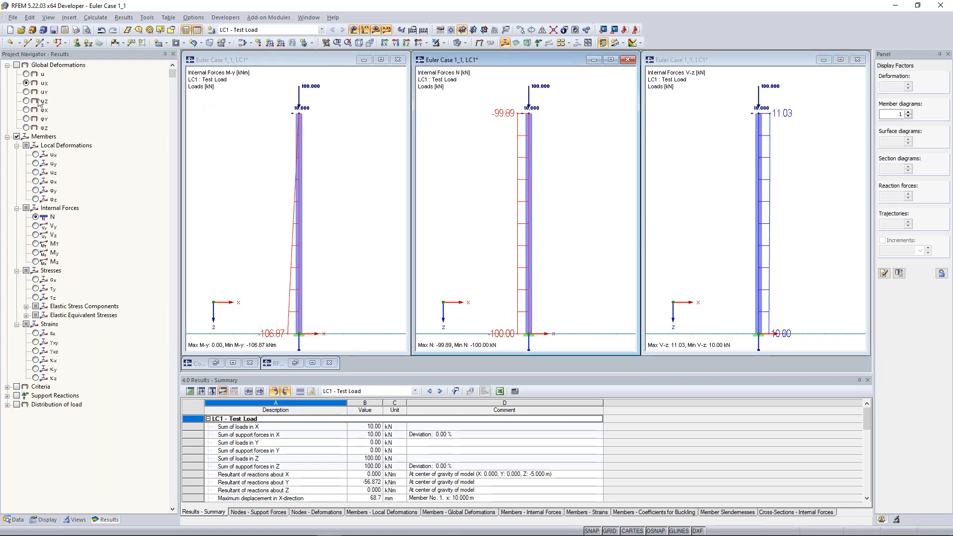
left_click(26, 83)
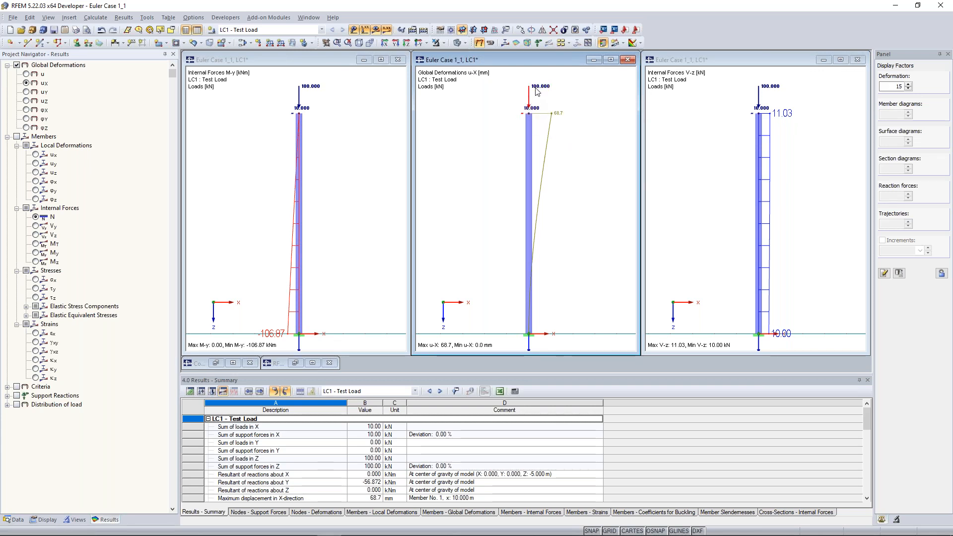
mouse_move(540, 90)
Minimize the uX and V-z windows and maximize the remaining window with the bending moments M-y.
left_click(306, 103)
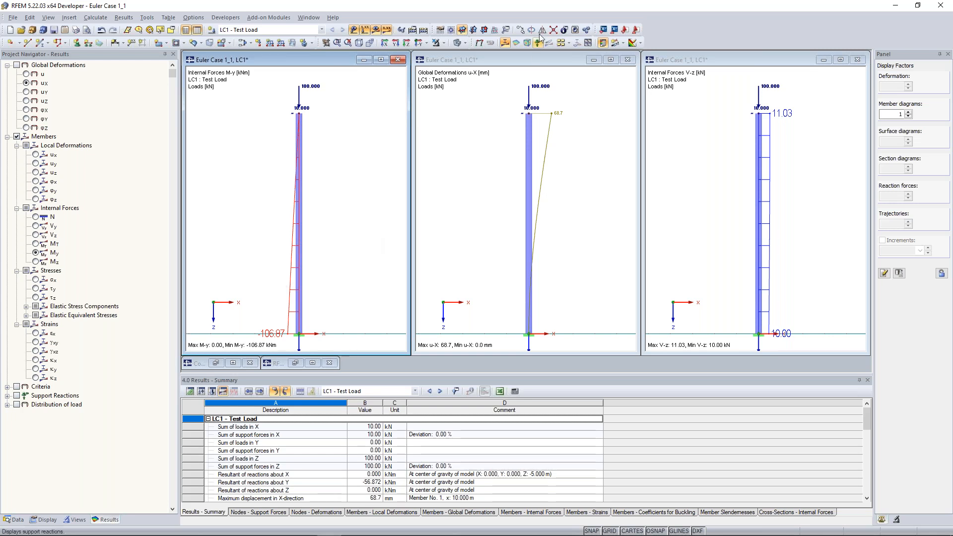
left_click(593, 60)
left_click(823, 59)
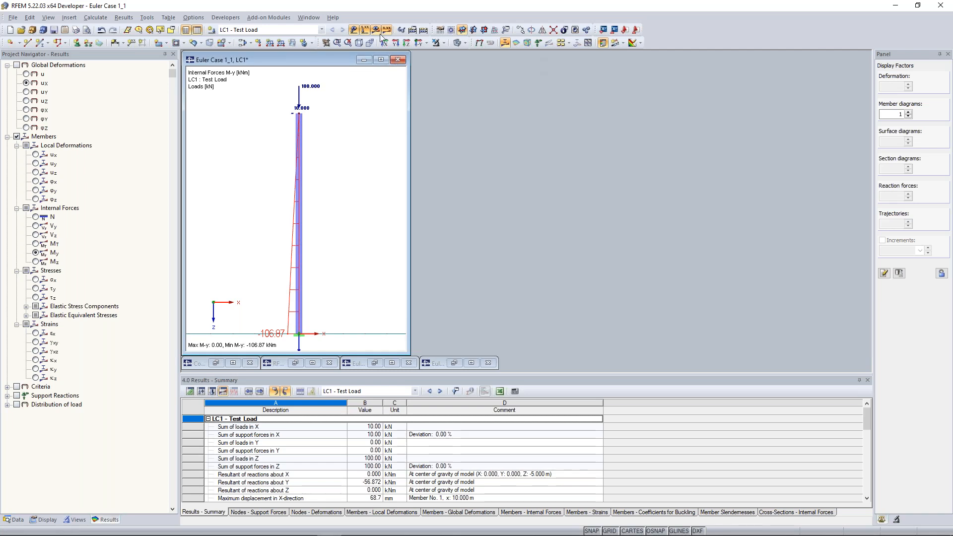
left_click(309, 17)
left_click(520, 152)
left_click(377, 59)
middle_click_drag(371, 113, 445, 135)
Set the horizontal force PX of the nodal load at the column's top to 0 kN.
double_click(377, 96)
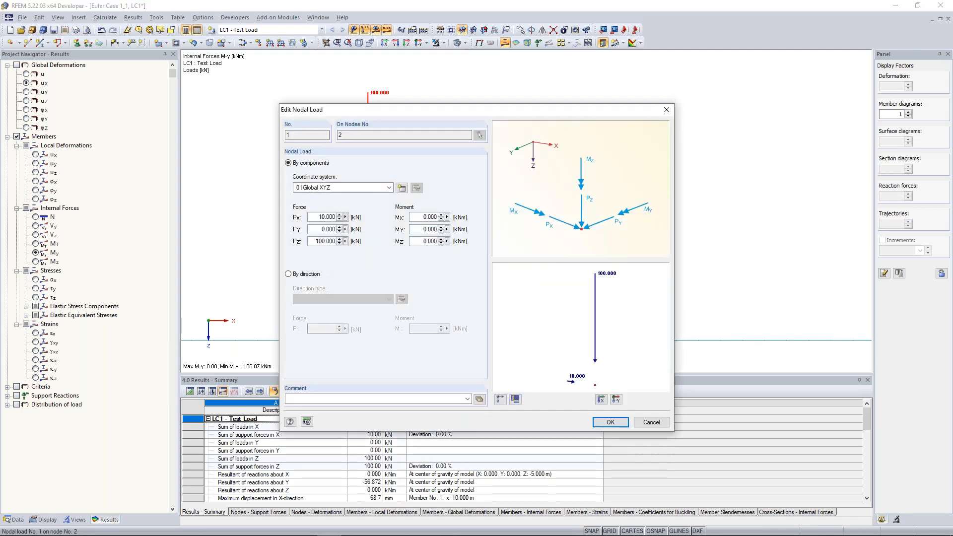
left_click_drag(317, 217, 347, 214)
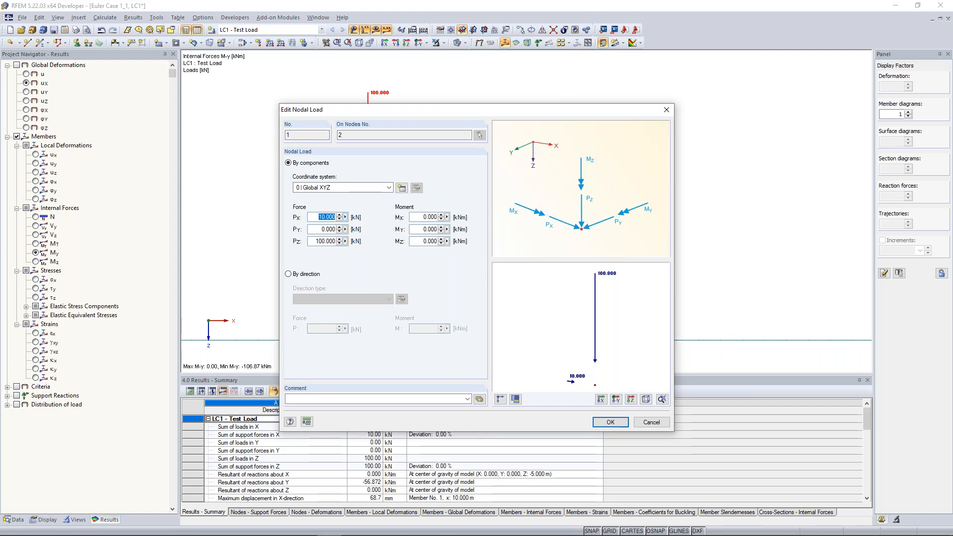
type("20")
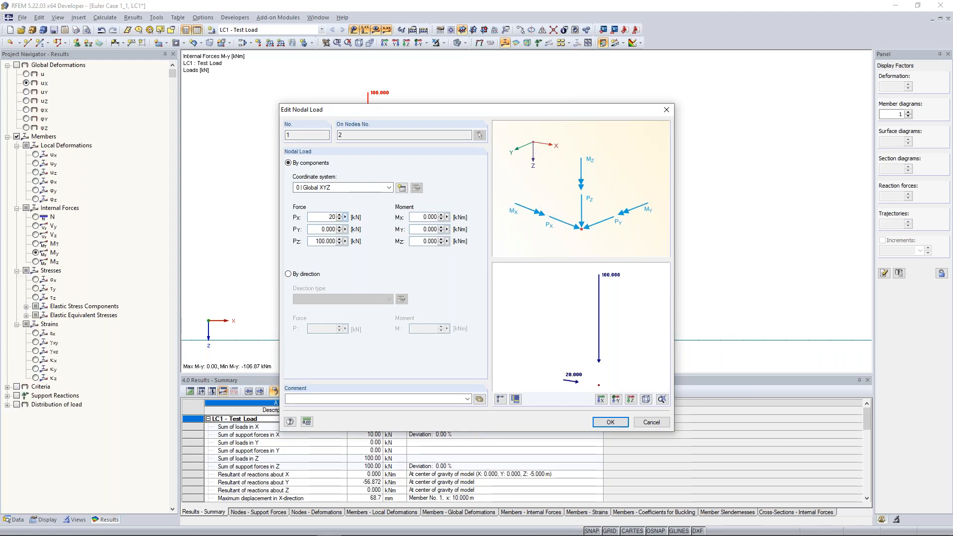
key("BackSpace")
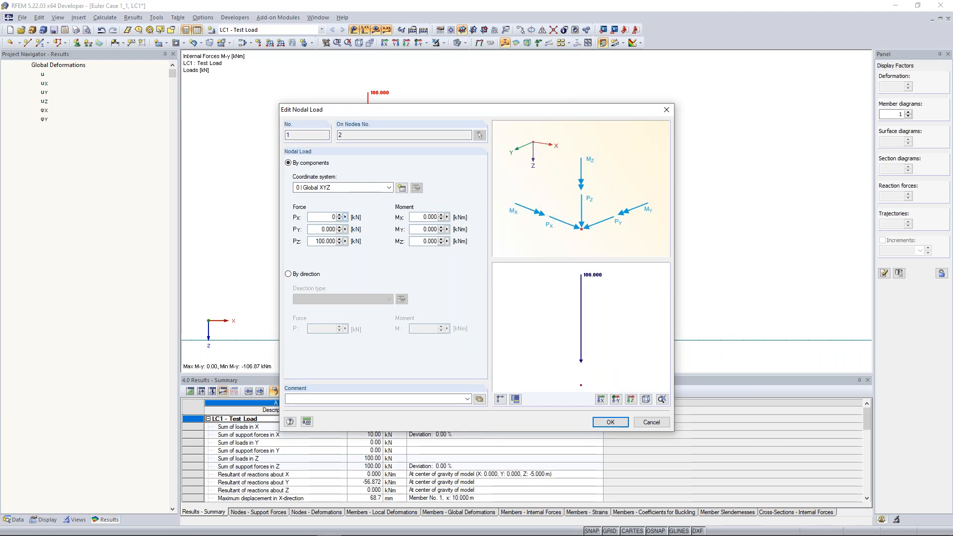
left_click(599, 422)
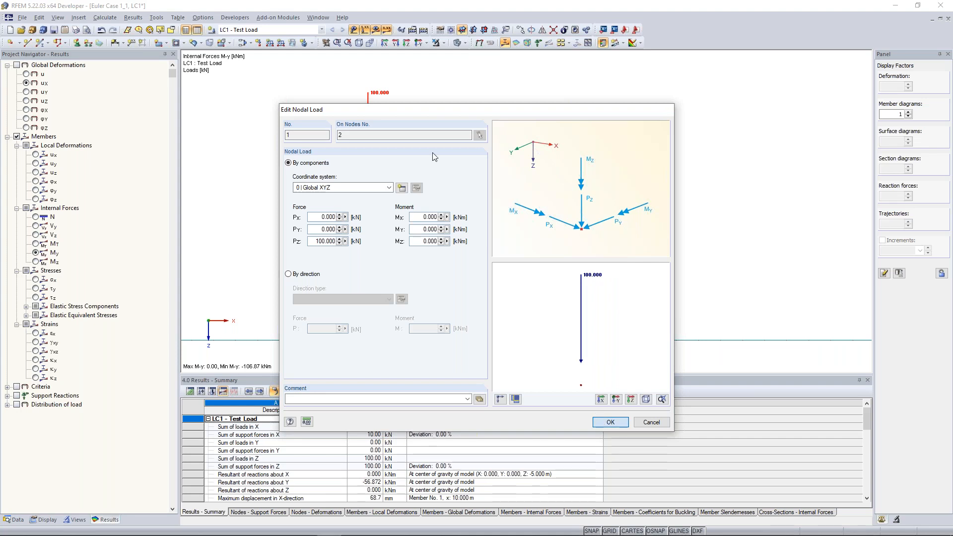
Show the column in an isometric view and open the RF-STABILITY add-on module.
scroll(304, 155, "down", 3)
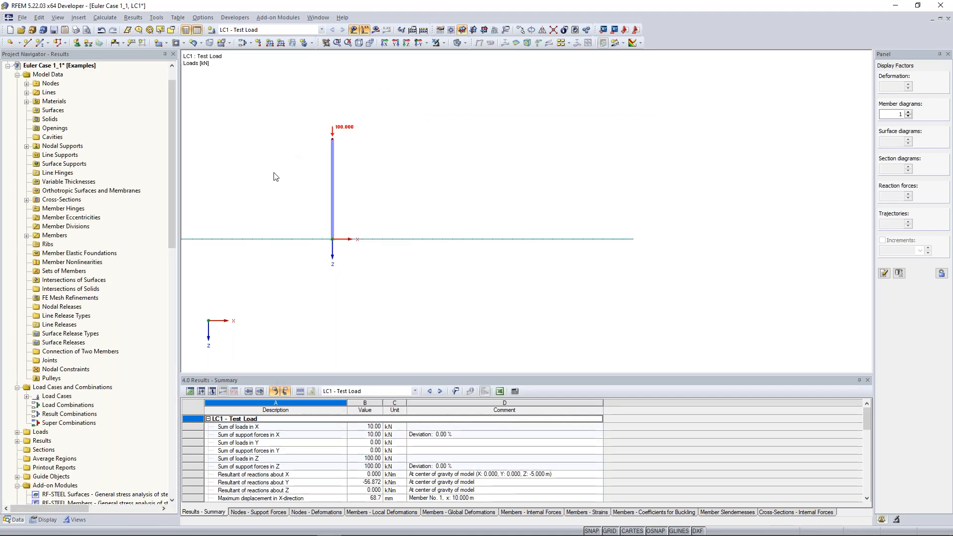
middle_click_drag(348, 179, 454, 124, "ctrl")
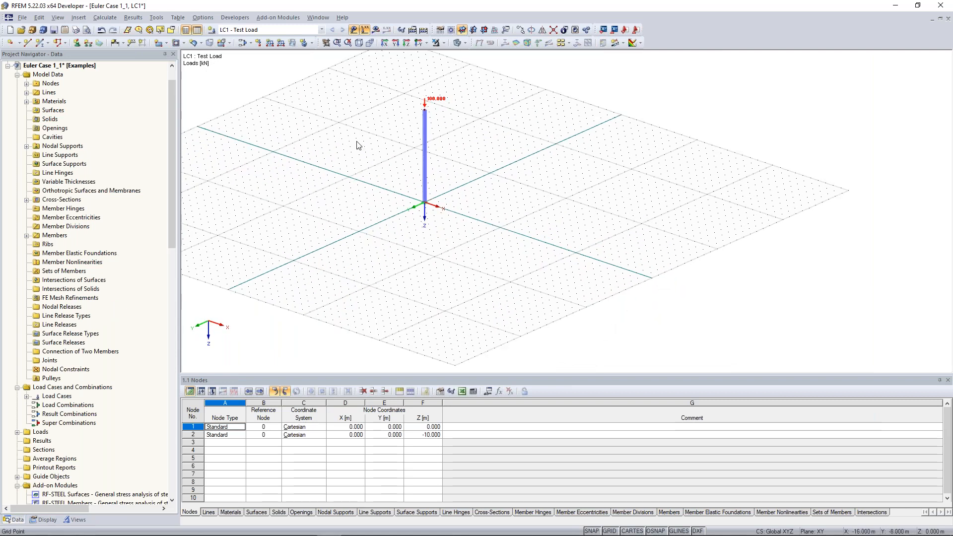
middle_click_drag(415, 181, 445, 187)
scroll(419, 176, "up", 5)
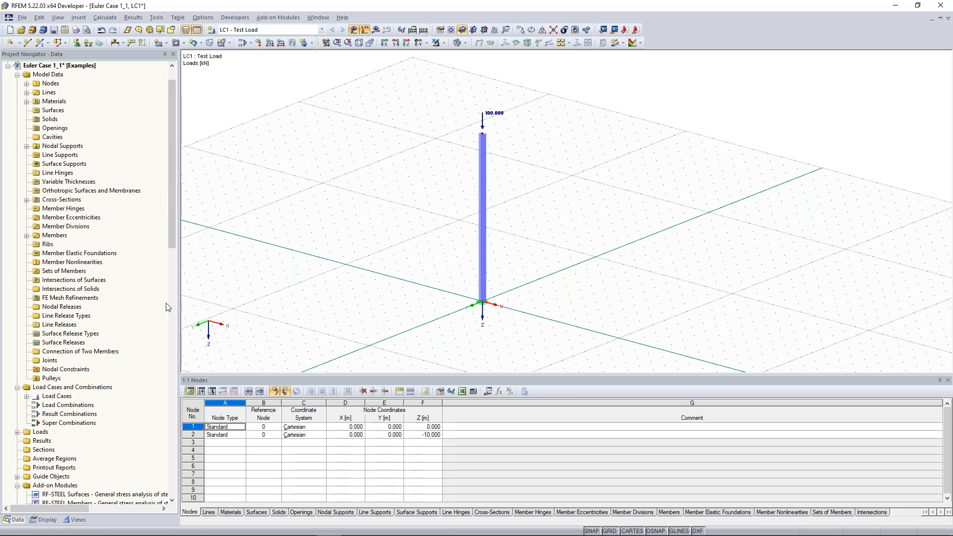
scroll(166, 308, "down", 20)
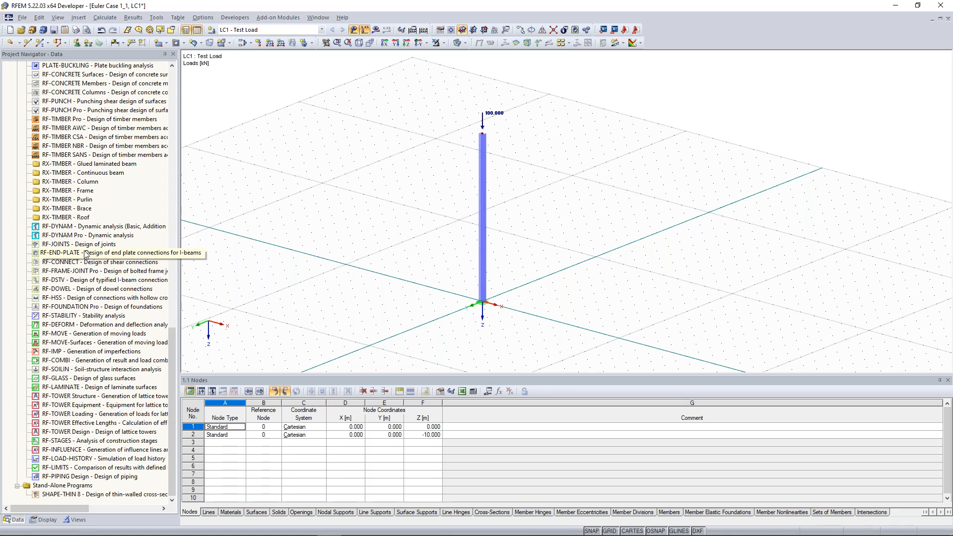
double_click(71, 316)
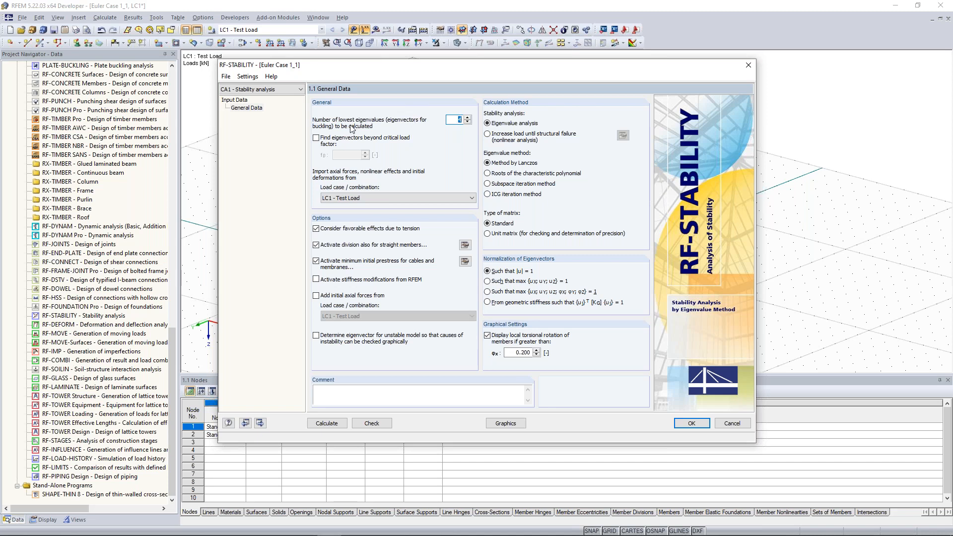
Use 4 lowest eigenvalues and LC1 - Test Load, and turn off favorable tension effects and minimum initial prestress for cables and membranes.
left_click(455, 119)
left_click(467, 117)
left_click(453, 121)
left_click(325, 199)
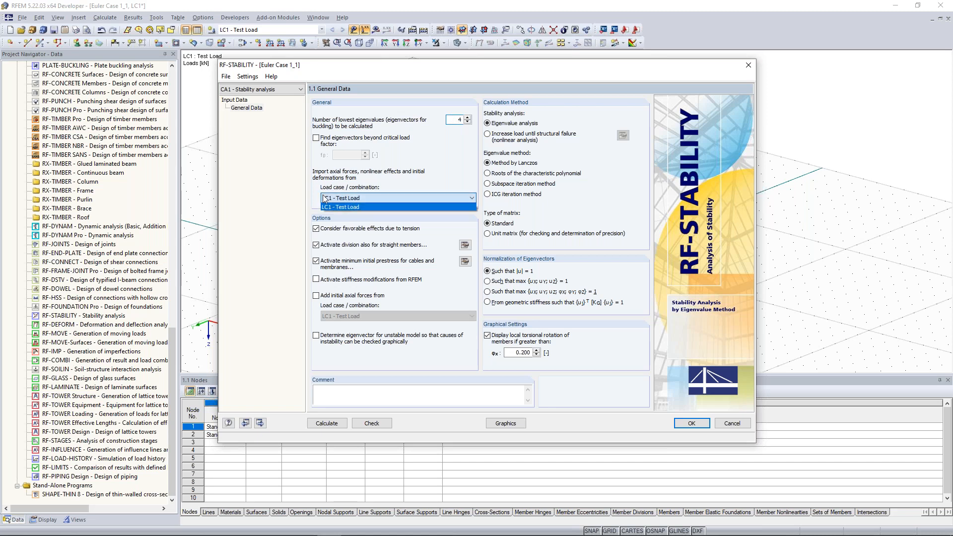
left_click(344, 207)
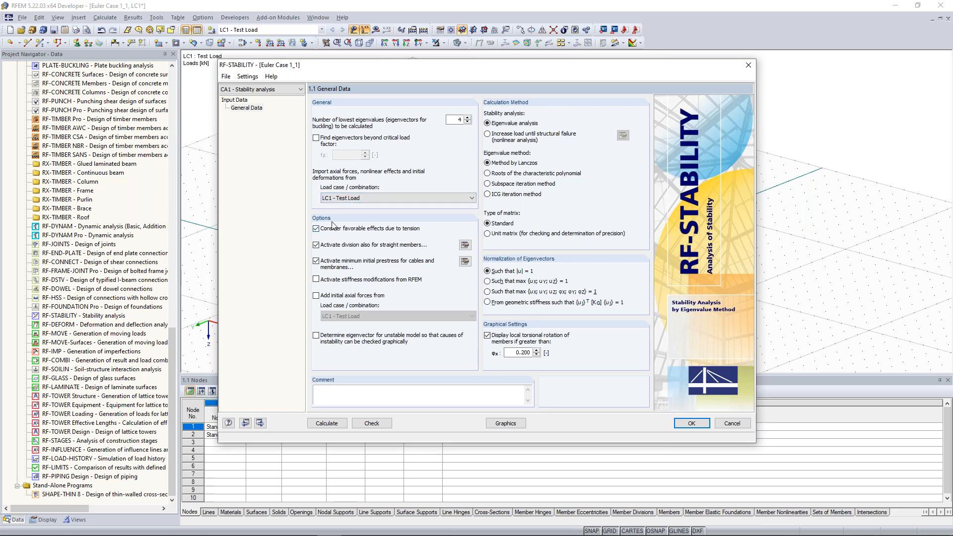
left_click(317, 230)
left_click(316, 262)
Set the minimum number of divisions for straight members not integrated in surfaces to 10 and save the stability analysis input.
left_click(465, 248)
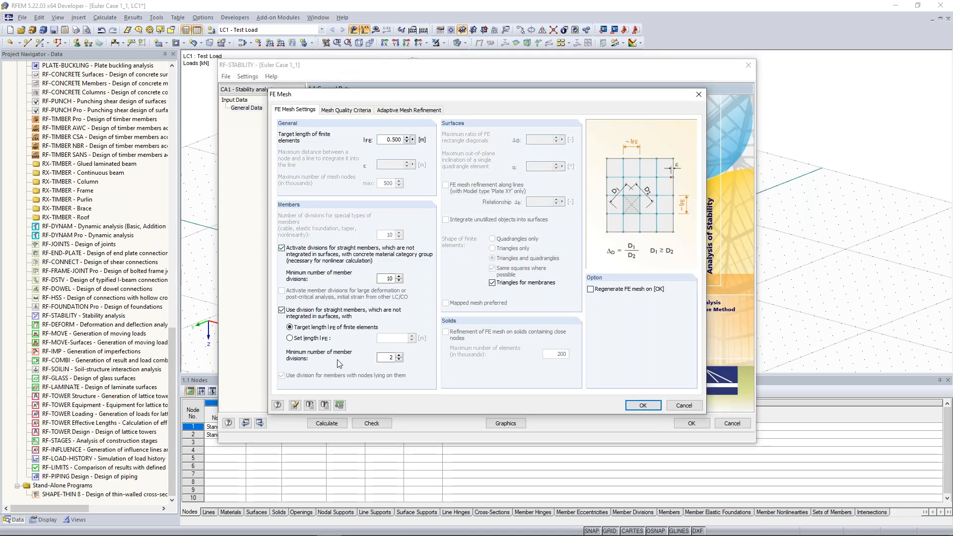
double_click(390, 358)
type("10")
left_click(643, 406)
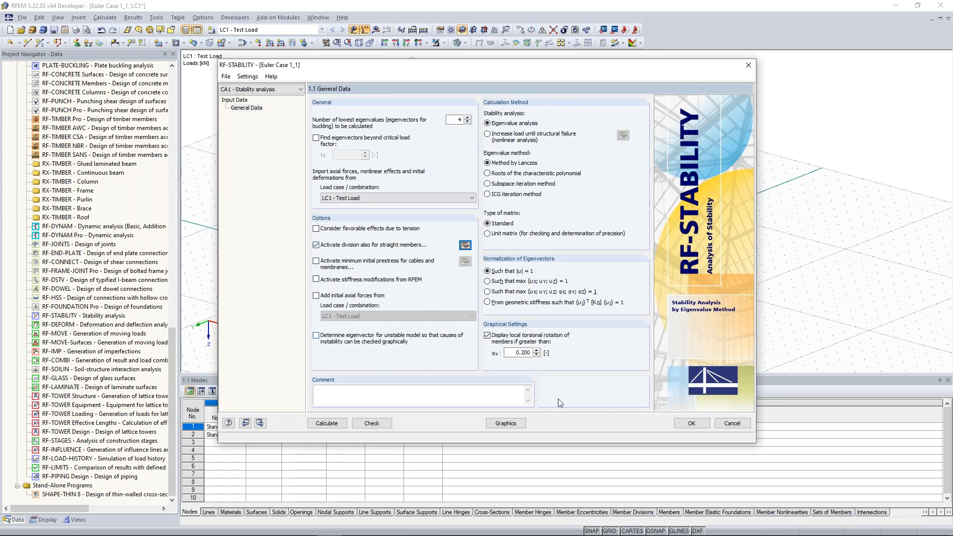
left_click(700, 427)
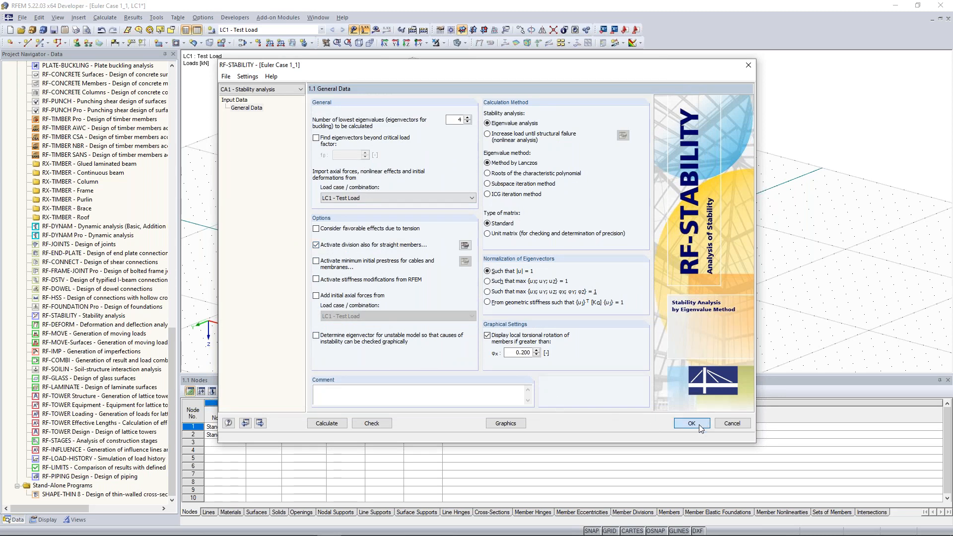
Change the method of analysis of load case LC1 Test Load to geometrically linear analysis.
left_click(251, 45)
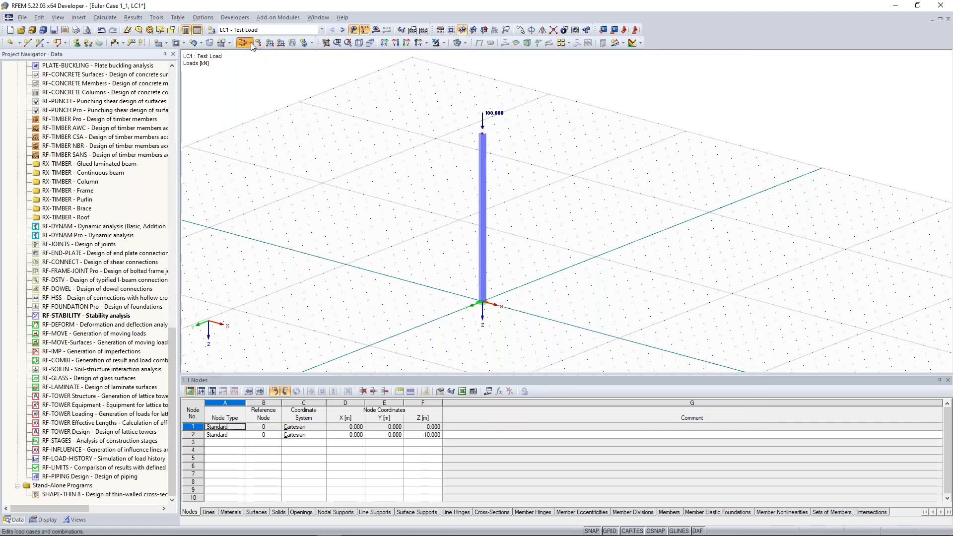
left_click(252, 44)
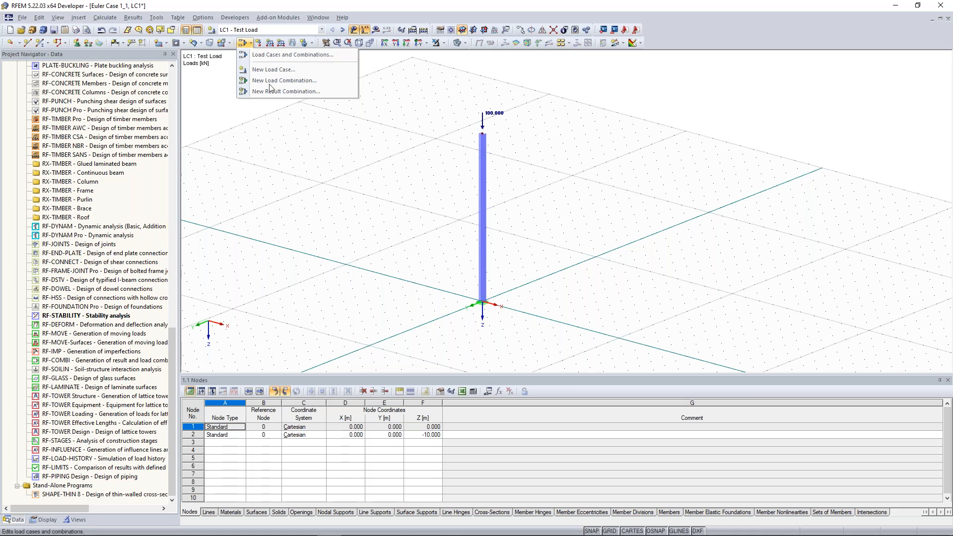
left_click(300, 122)
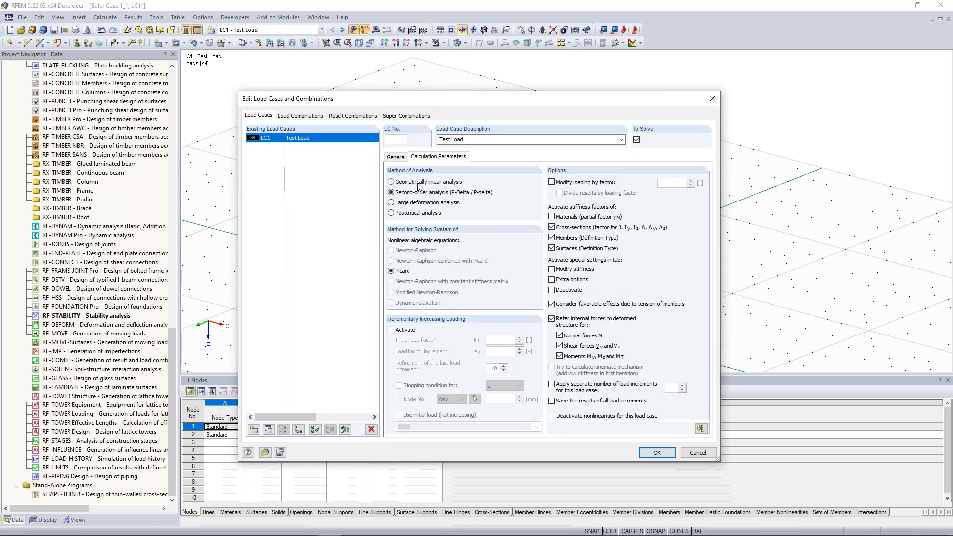
left_click(418, 182)
left_click(656, 453)
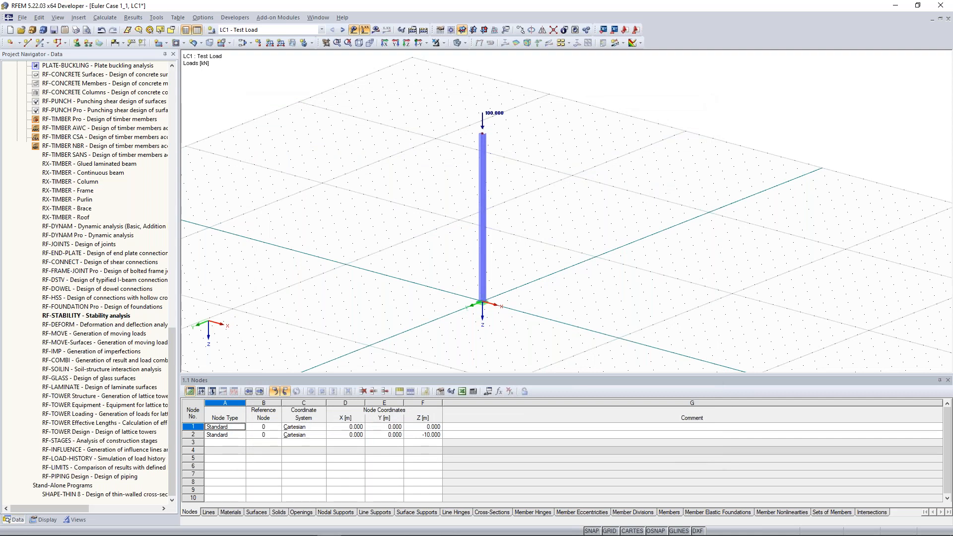
Reopen the RF-STABILITY module and calculate stability analysis case CA1.
left_click(96, 316)
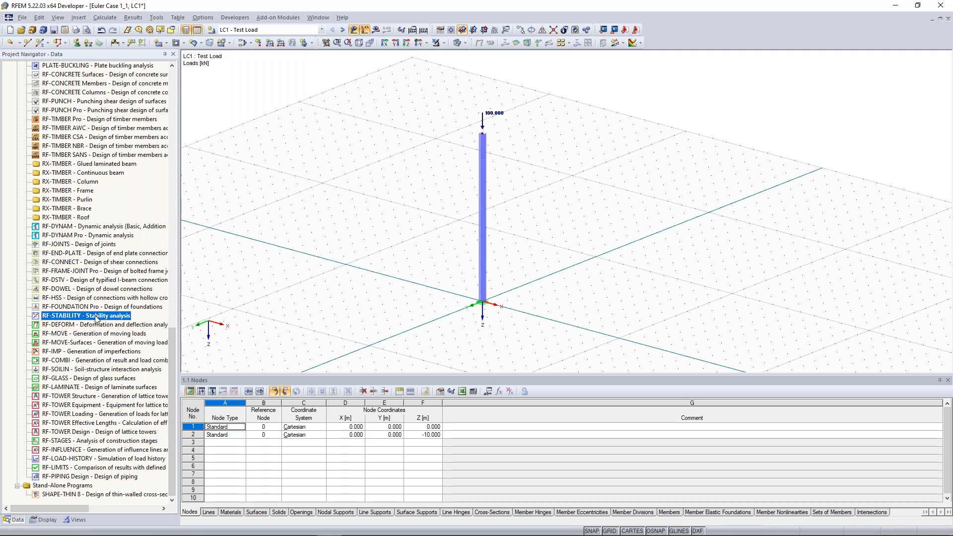
double_click(94, 315)
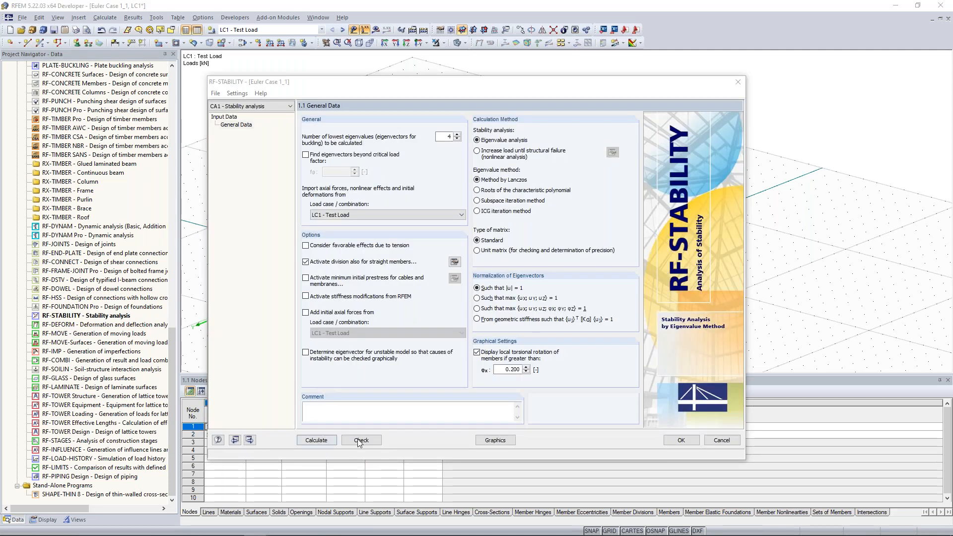
left_click(325, 440)
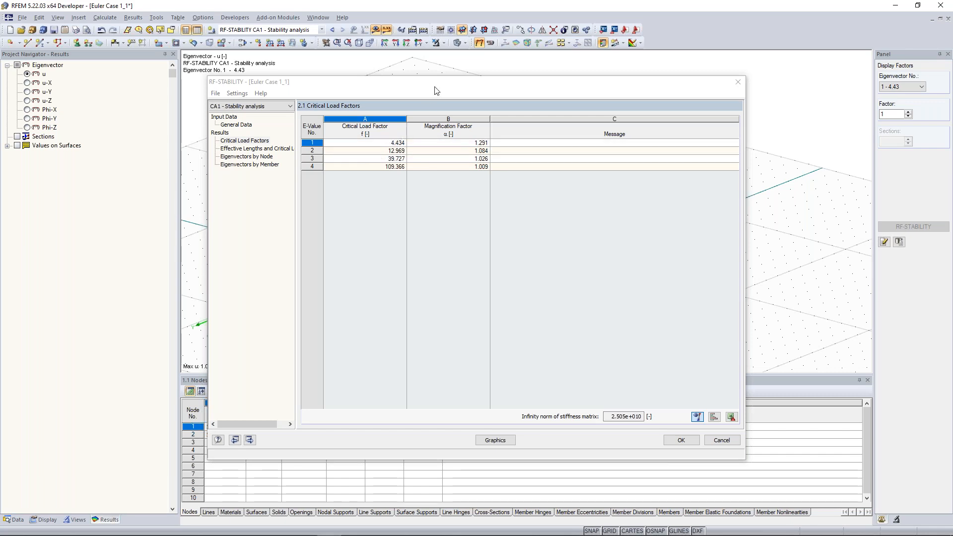
Examine the critical load factors and magnification factors, comparing them with the column's first eigenvector in the model view.
left_click_drag(437, 89, 476, 115)
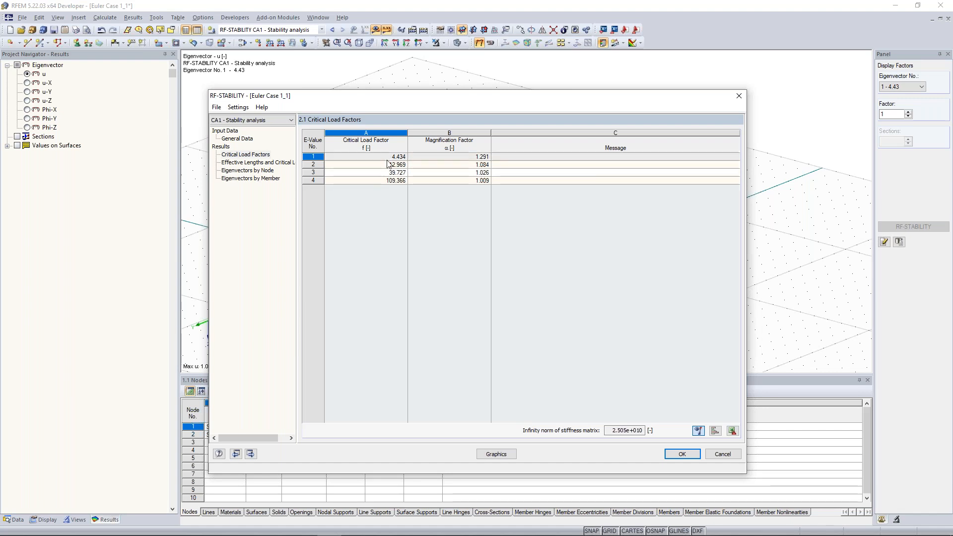
left_click_drag(425, 99, 413, 181)
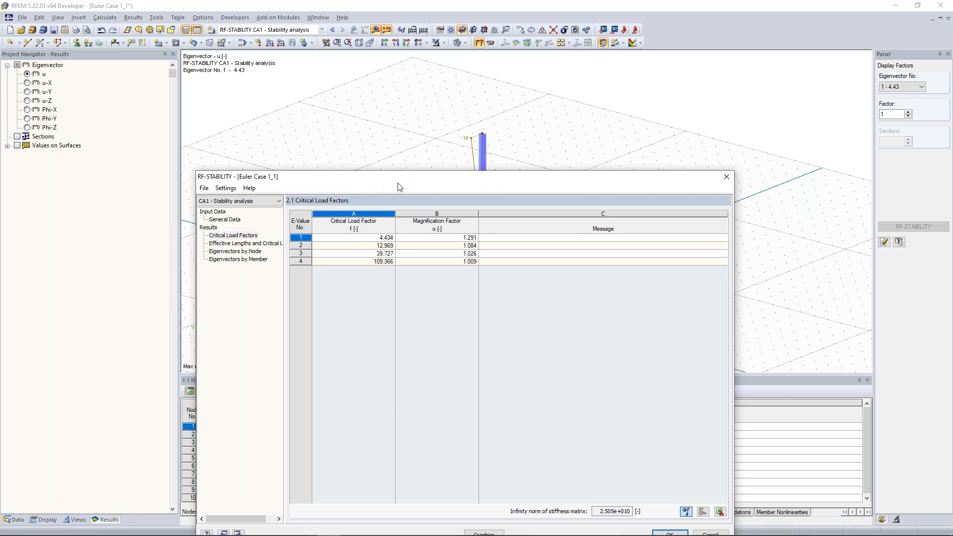
left_click_drag(397, 181, 398, 181)
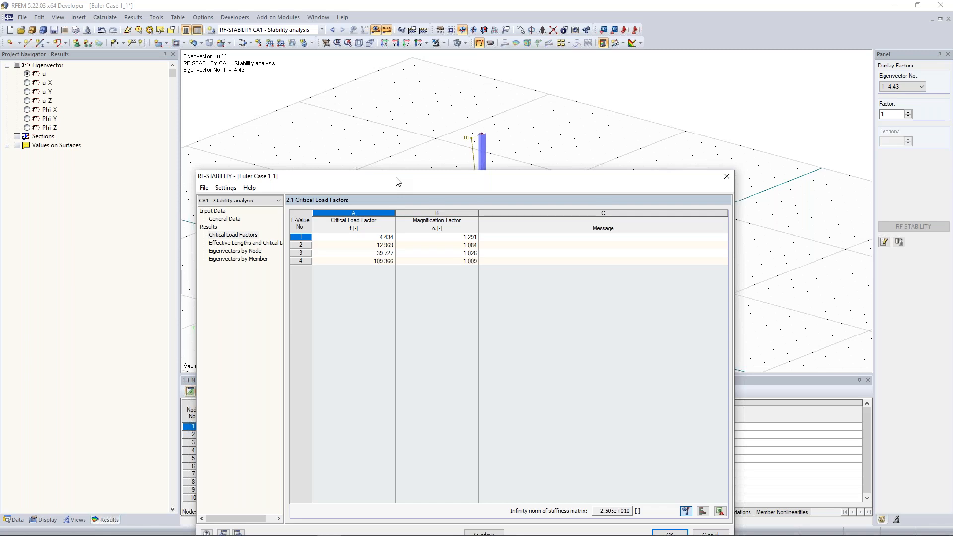
left_click_drag(397, 181, 396, 117)
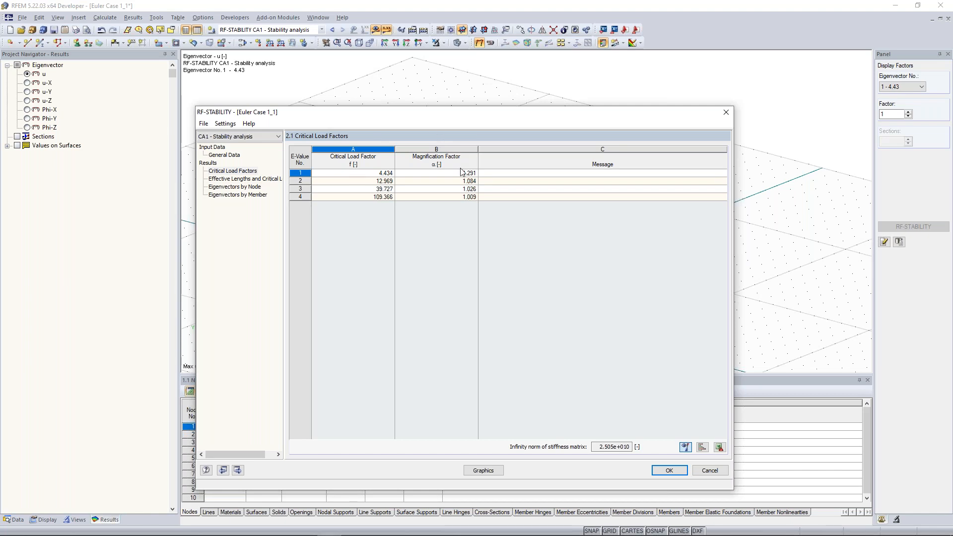
left_click_drag(461, 113, 469, 253)
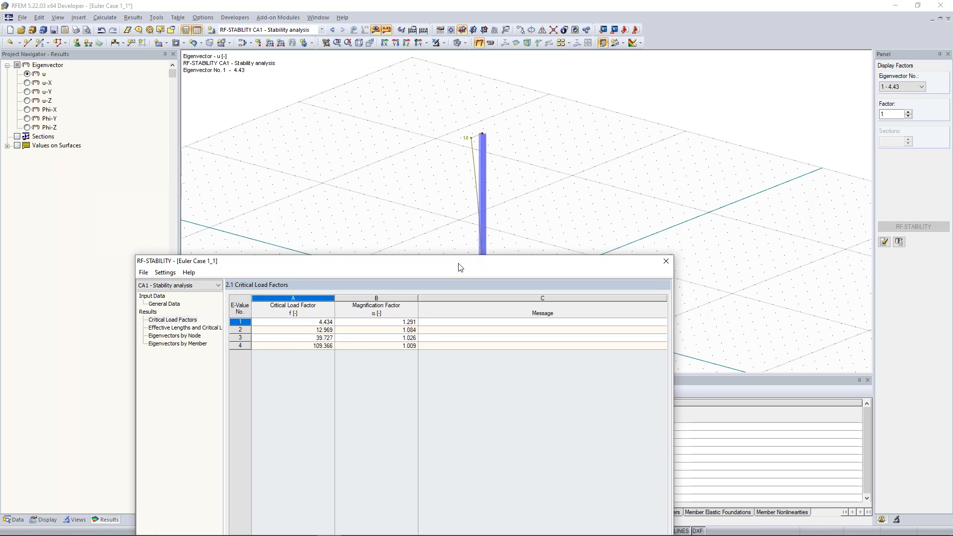
left_click_drag(458, 267, 459, 272)
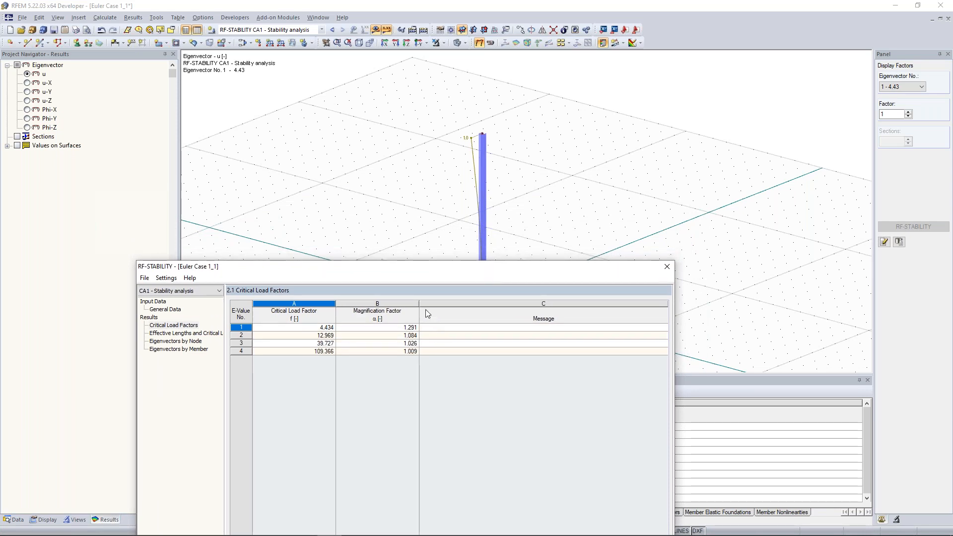
left_click_drag(421, 267, 424, 253)
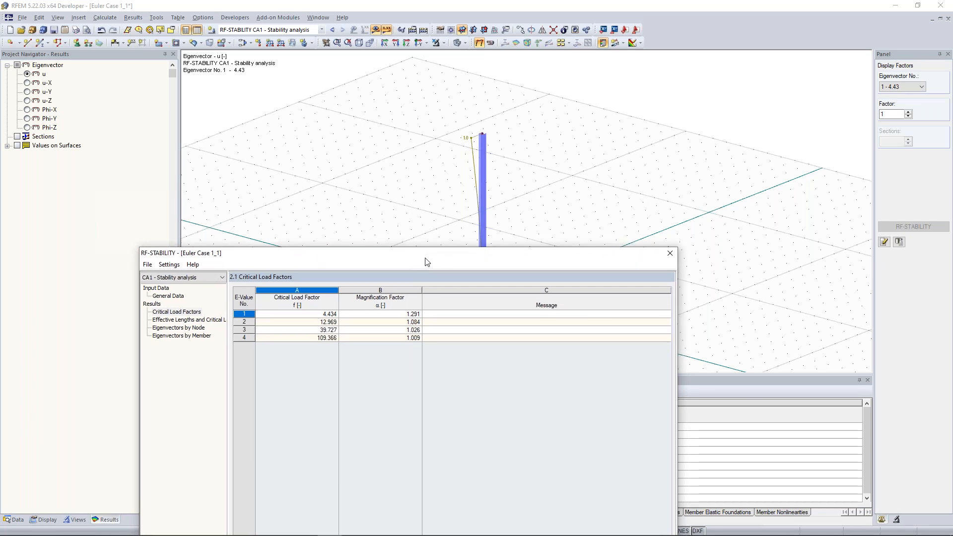
Review the effective lengths, effective length factors and critical loads calculated for the column in stability case CA1.
left_click_drag(434, 260, 446, 171)
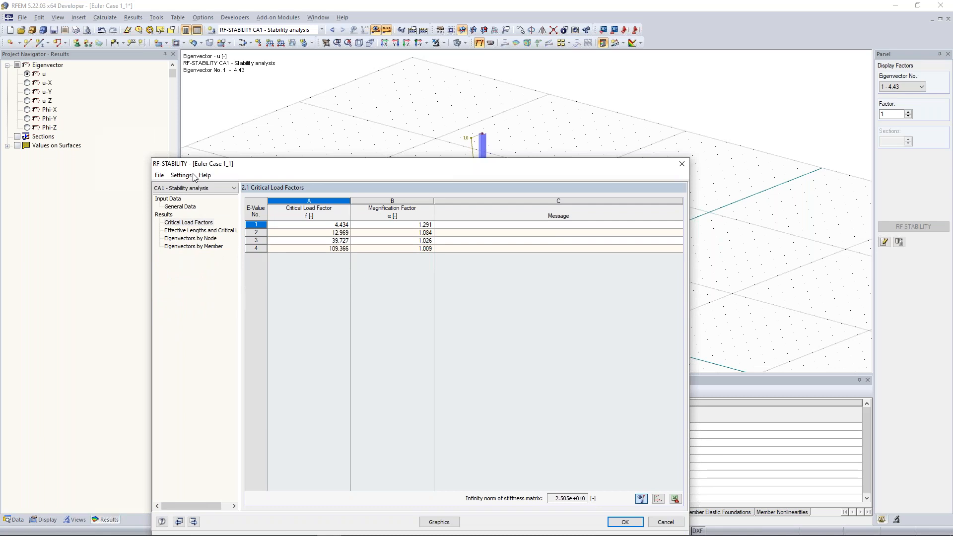
left_click(195, 231)
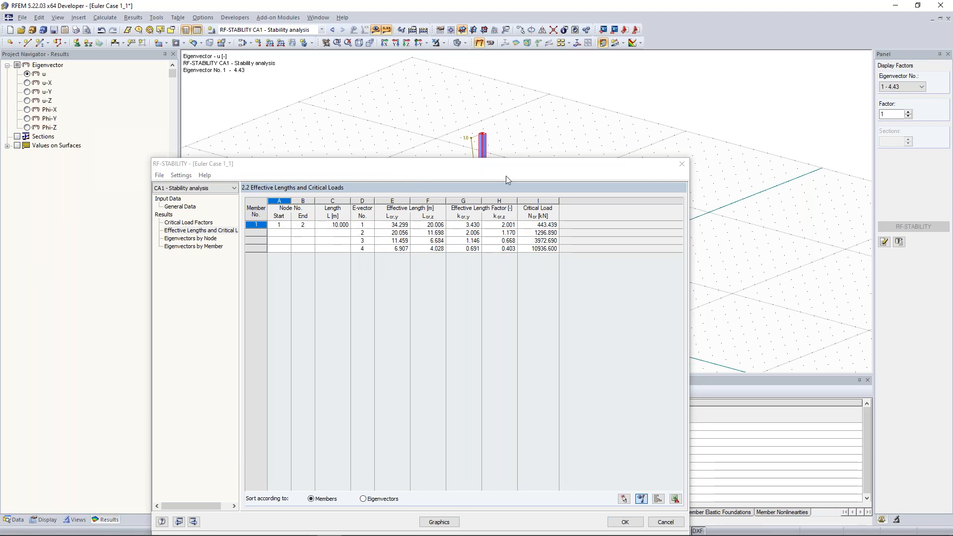
left_click_drag(508, 170, 504, 181)
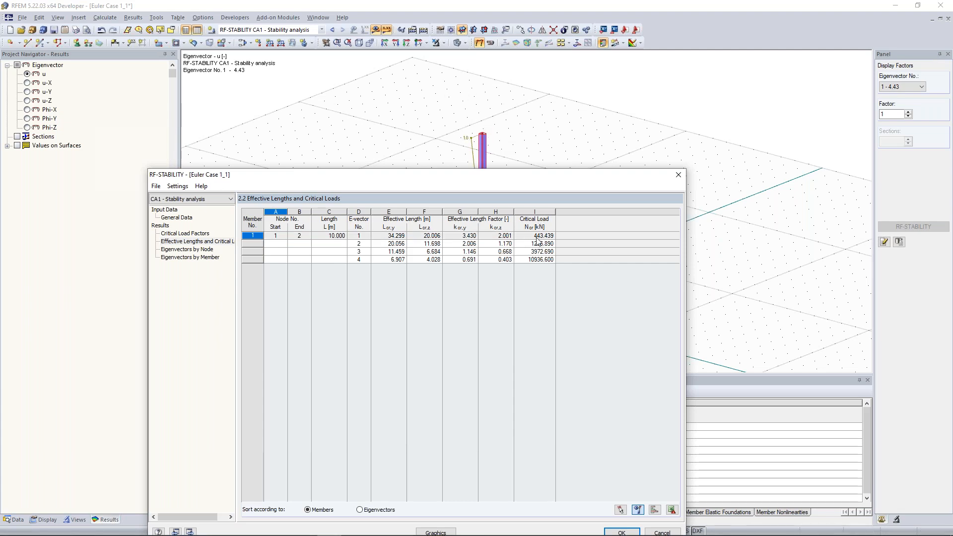
left_click_drag(530, 171, 543, 171)
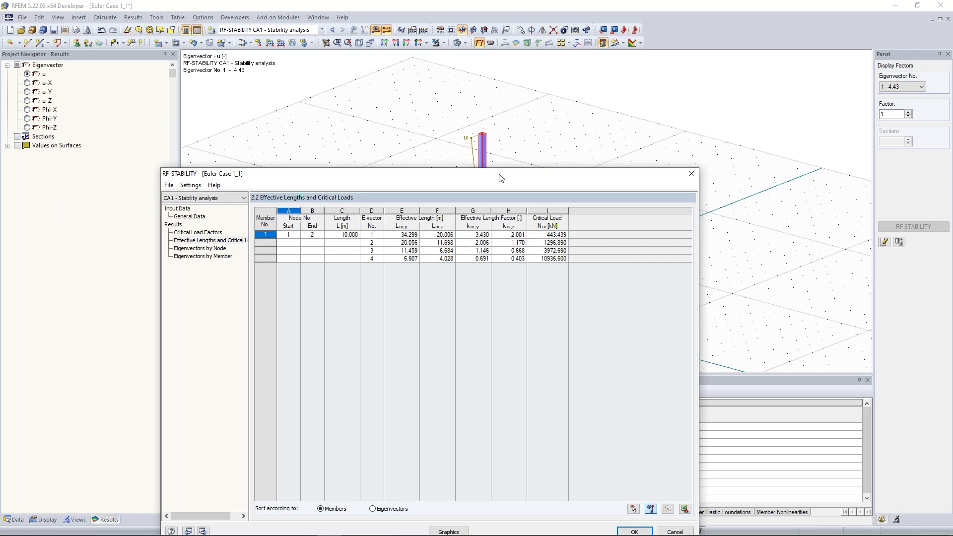
left_click_drag(502, 174, 477, 169)
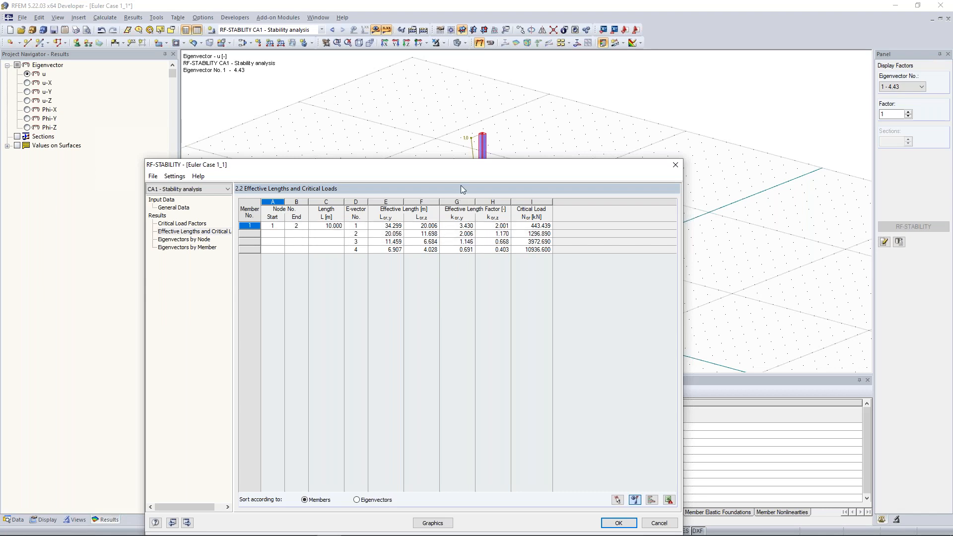
left_click_drag(463, 163, 467, 102)
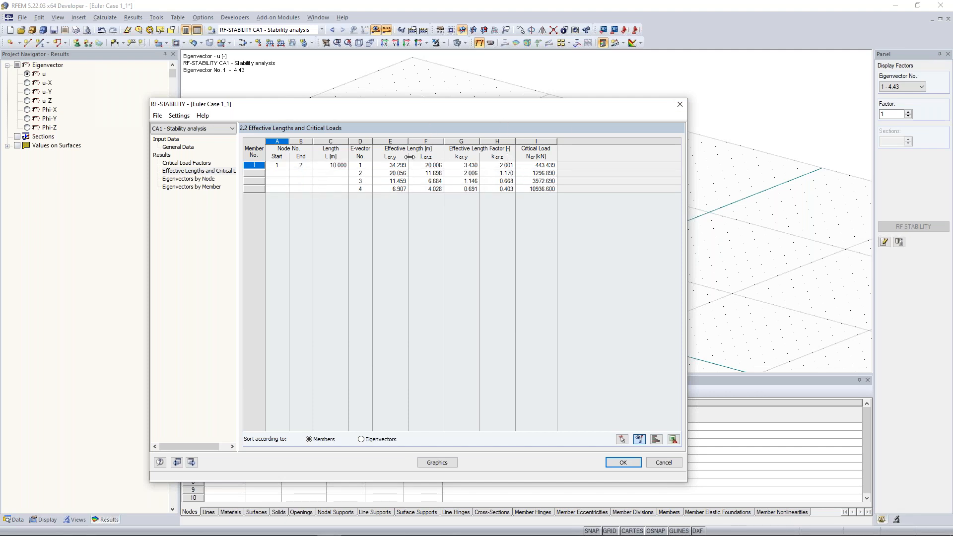
mouse_move(462, 106)
left_mouse_down()
mouse_move(457, 195)
mouse_move(467, 96)
left_mouse_up()
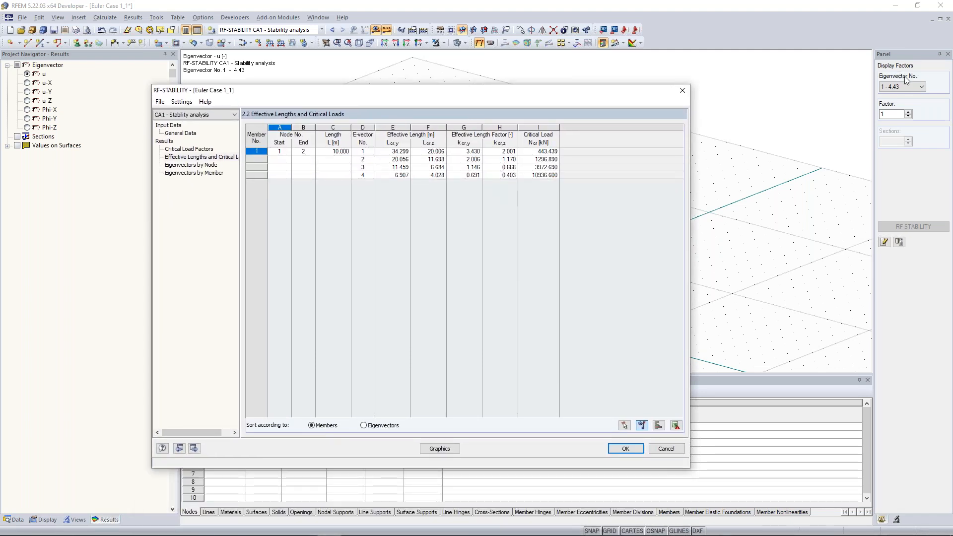
Show the stability results graphically in the model and set the member deformation display to Cross-Sections Colored.
left_click(440, 449)
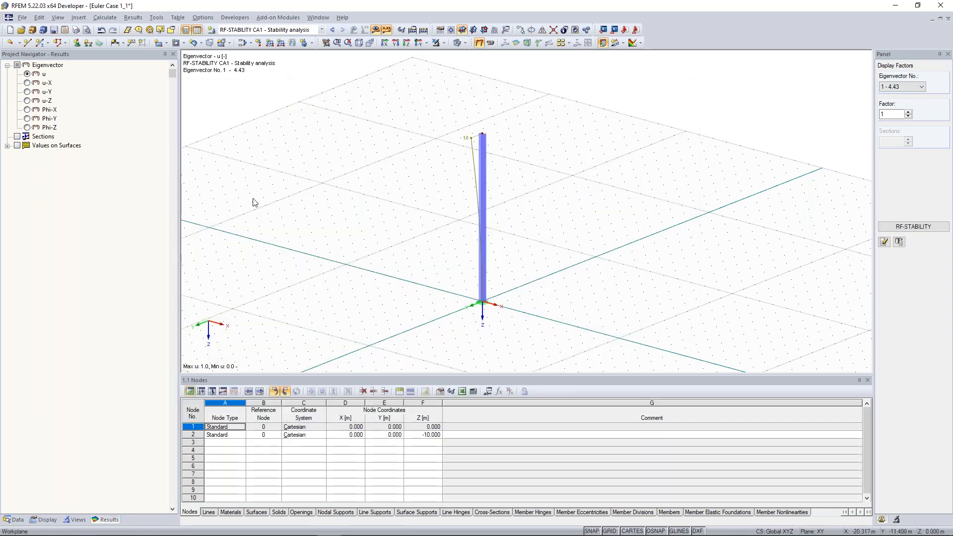
middle_click_drag(575, 169, 511, 170, "ctrl")
scroll(490, 172, "up", 2)
scroll(454, 141, "up", 2)
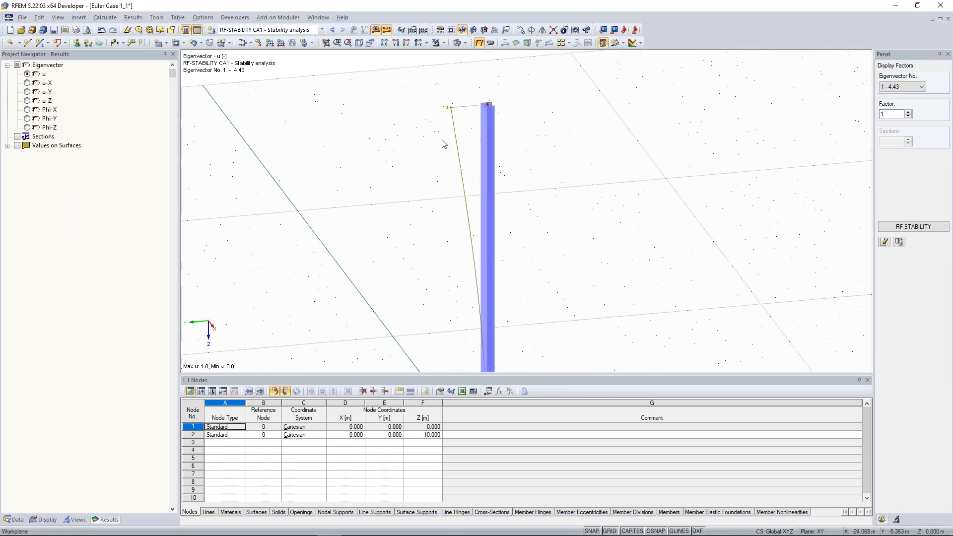
middle_click_drag(399, 144, 424, 153, "ctrl")
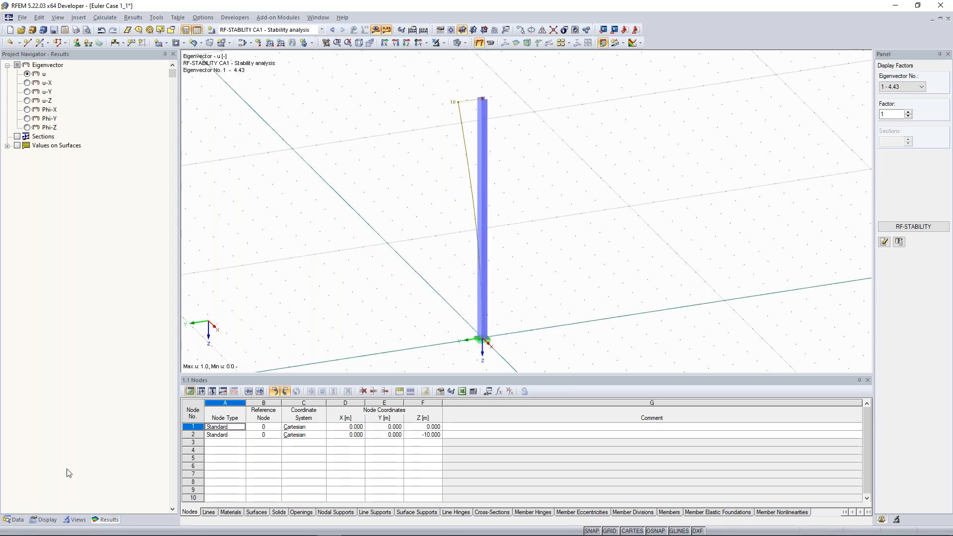
left_click(54, 520)
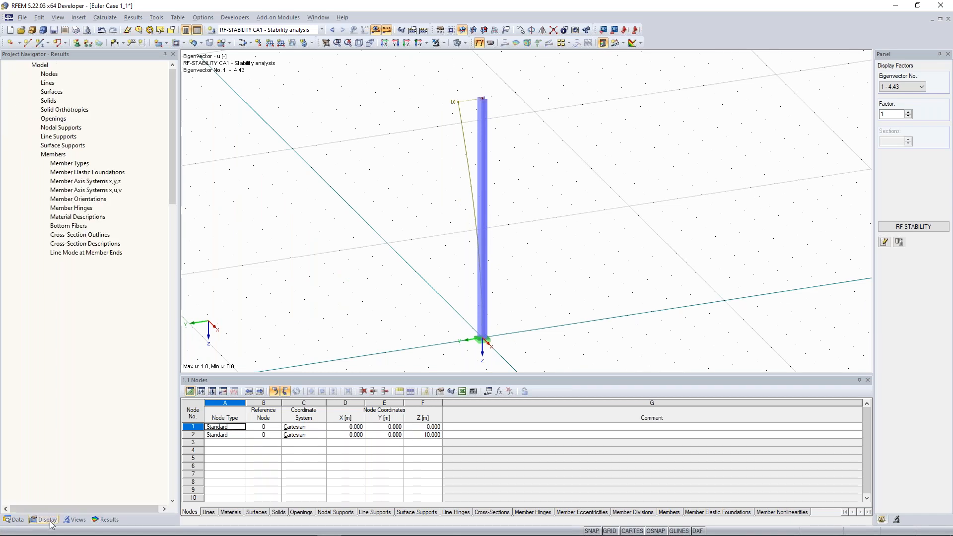
scroll(96, 408, "down", 9)
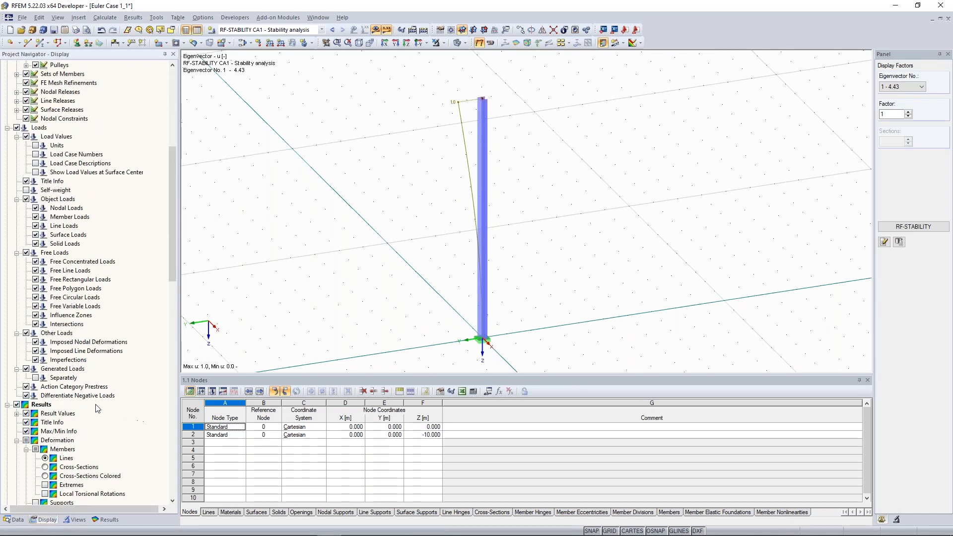
scroll(77, 390, "down", 7)
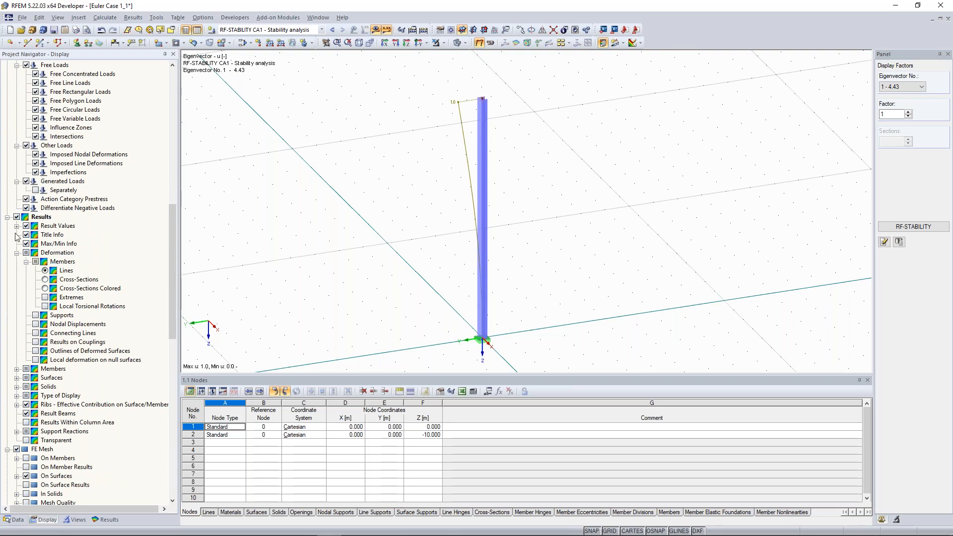
left_click(44, 288)
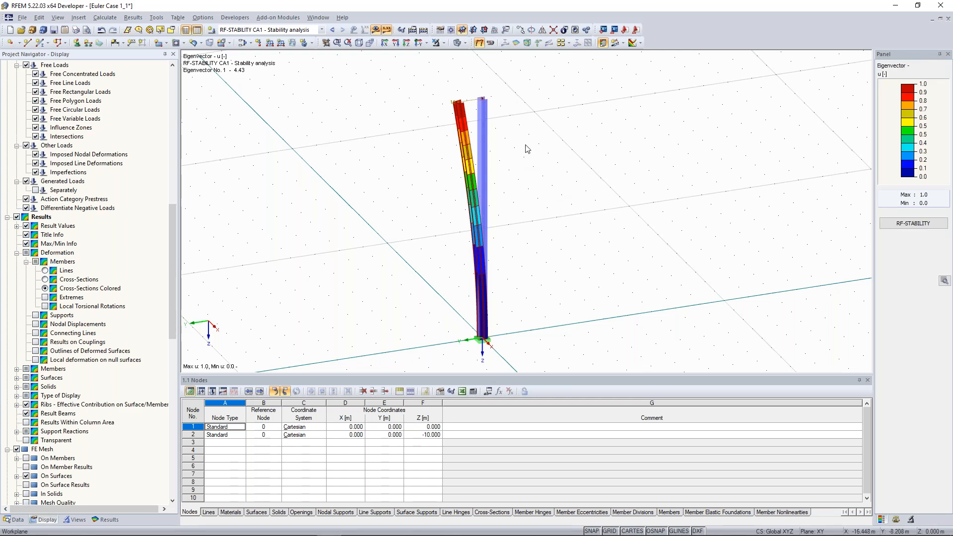
Examine the column's first buckling mode around its head, comparing the deformed shape with the orientation of the undeformed cross-section.
mouse_move(527, 139)
middle_mouse_down("ctrl")
mouse_move(506, 154)
mouse_move(518, 148)
middle_mouse_up("ctrl")
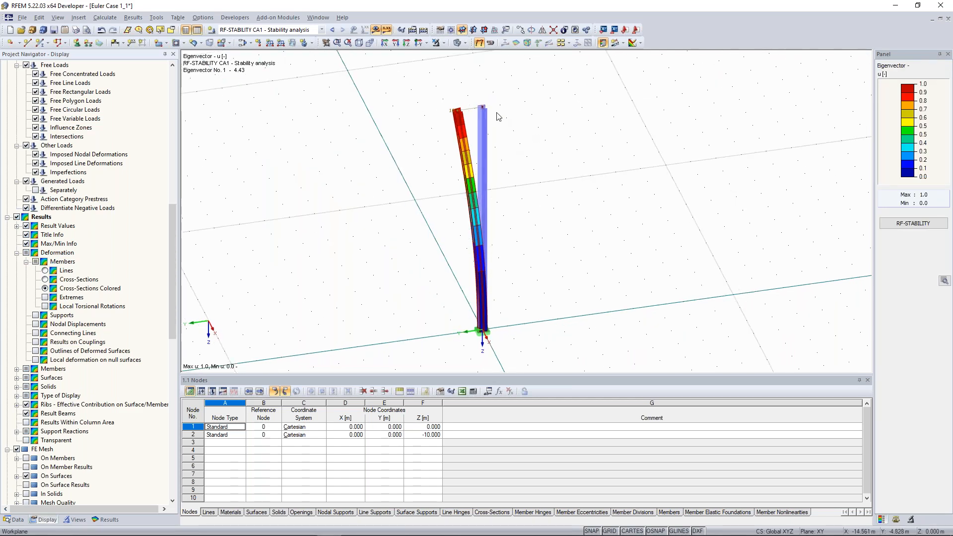
scroll(467, 102, "up", 3)
scroll(468, 108, "up", 2)
middle_click_drag(466, 105, 448, 171, "ctrl")
scroll(459, 144, "down", 1)
middle_click_drag(482, 115, 489, 154, "ctrl")
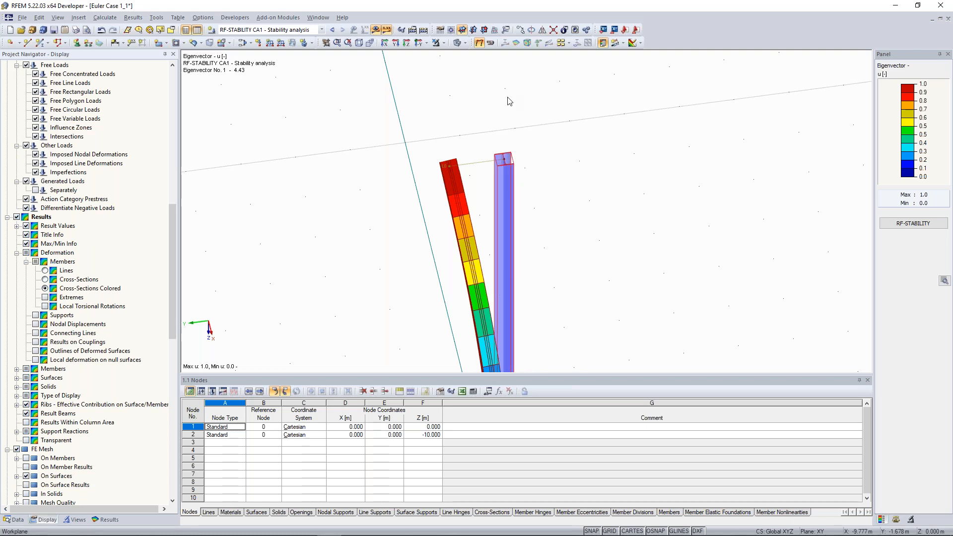
scroll(574, 139, "up", 2)
middle_click_drag(574, 138, 729, 141, "ctrl")
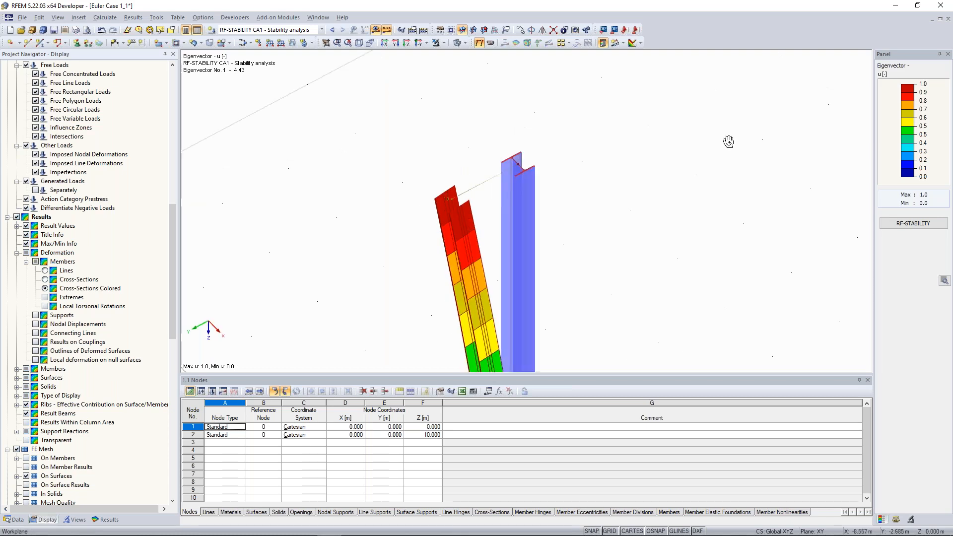
middle_click_drag(728, 142, 563, 113)
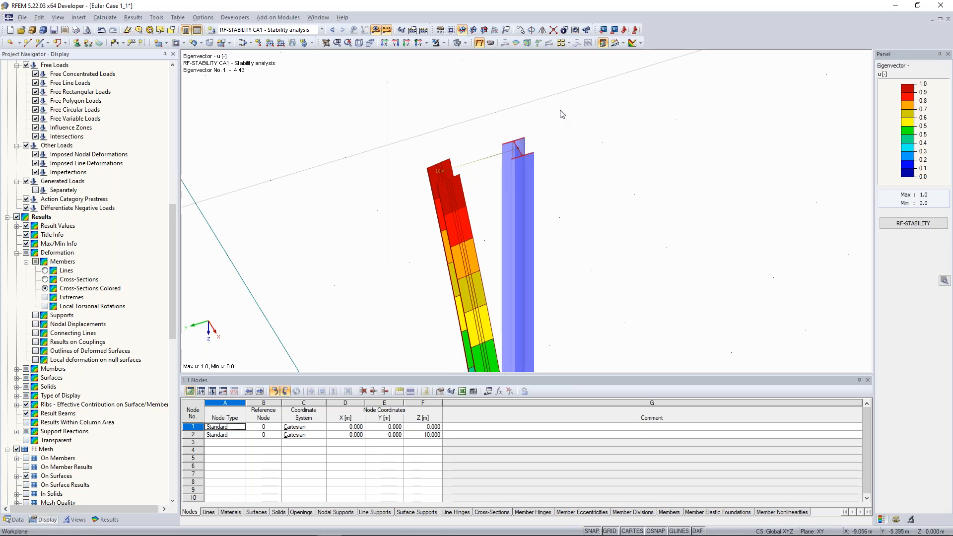
scroll(499, 217, "down", 1)
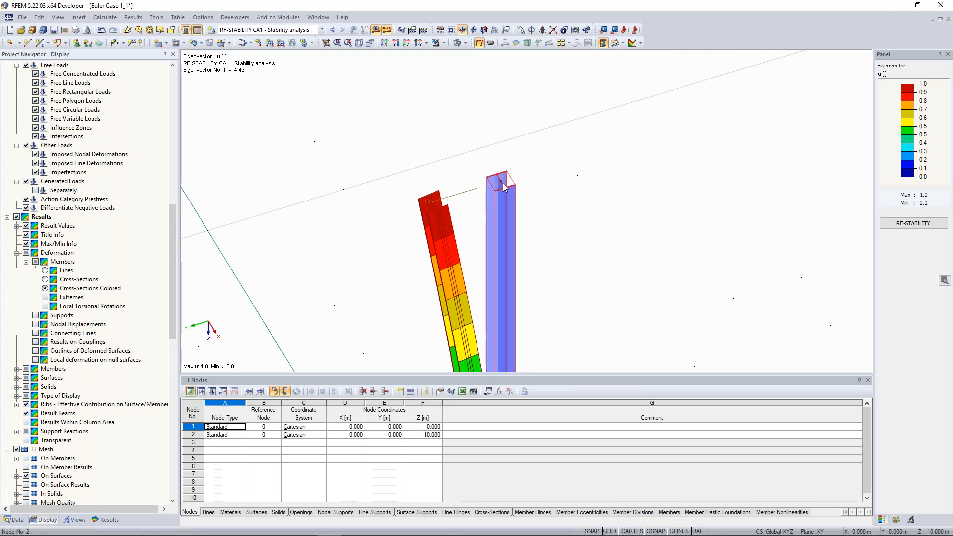
scroll(504, 187, "down", 2)
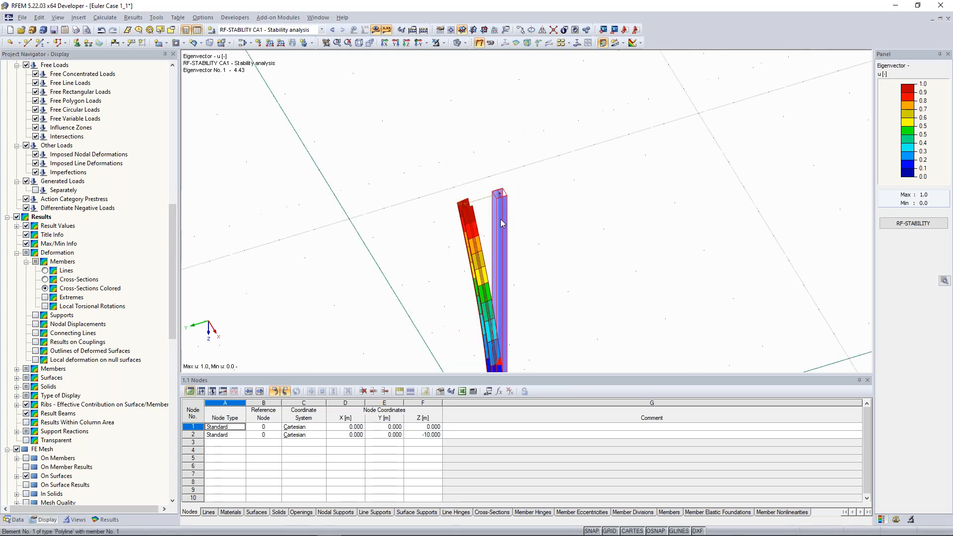
Turn on the column member's local axis system and compare it with the deflection direction of the first eigenvector.
right_click(501, 196)
key("Escape")
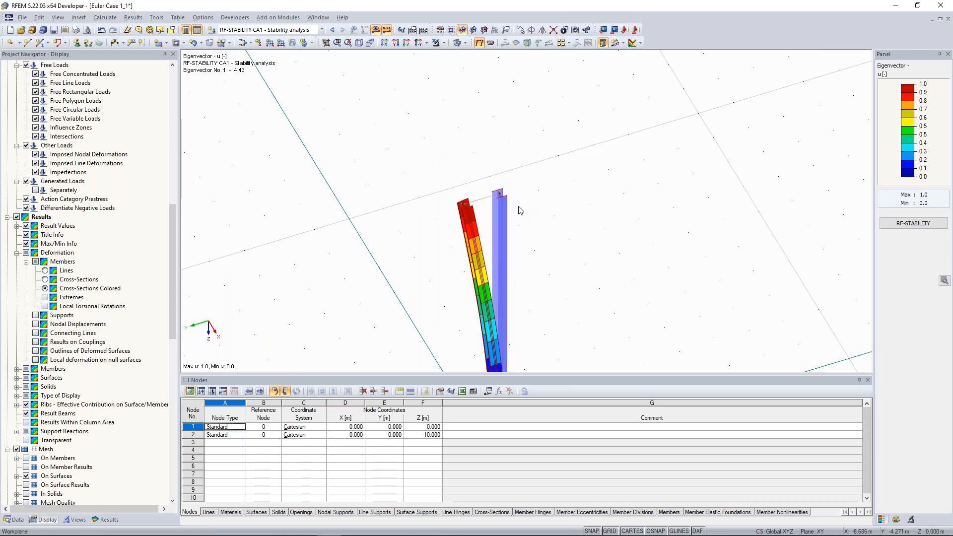
scroll(566, 191, "up", 2)
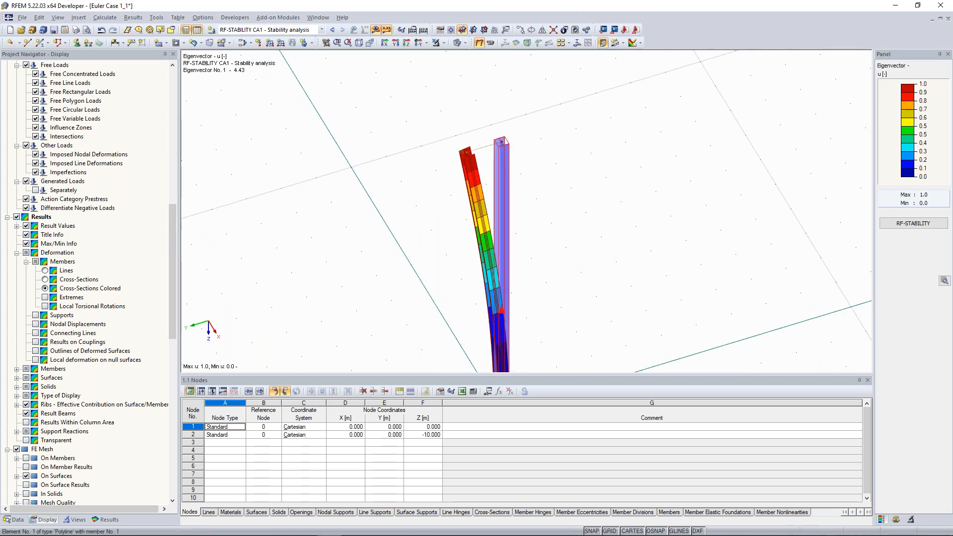
right_click(502, 154)
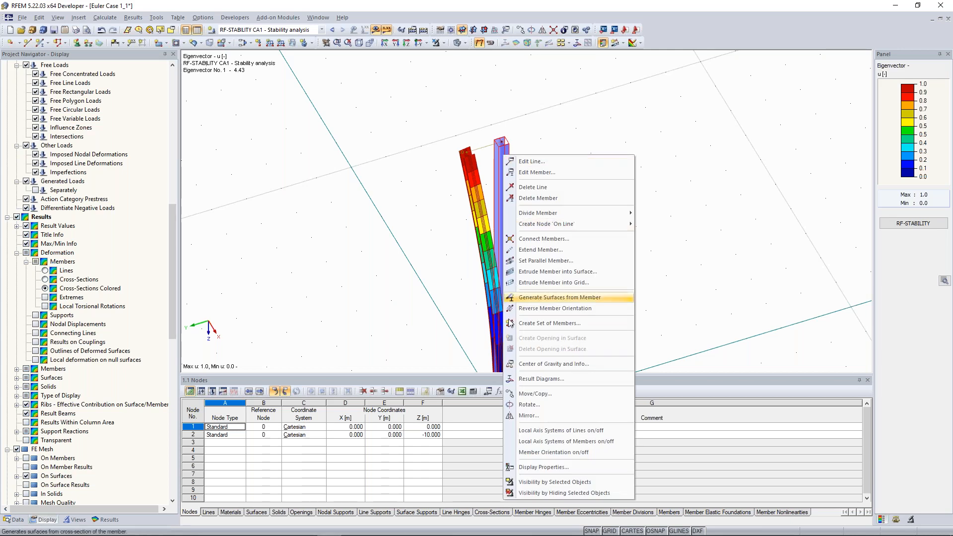
left_click(630, 329)
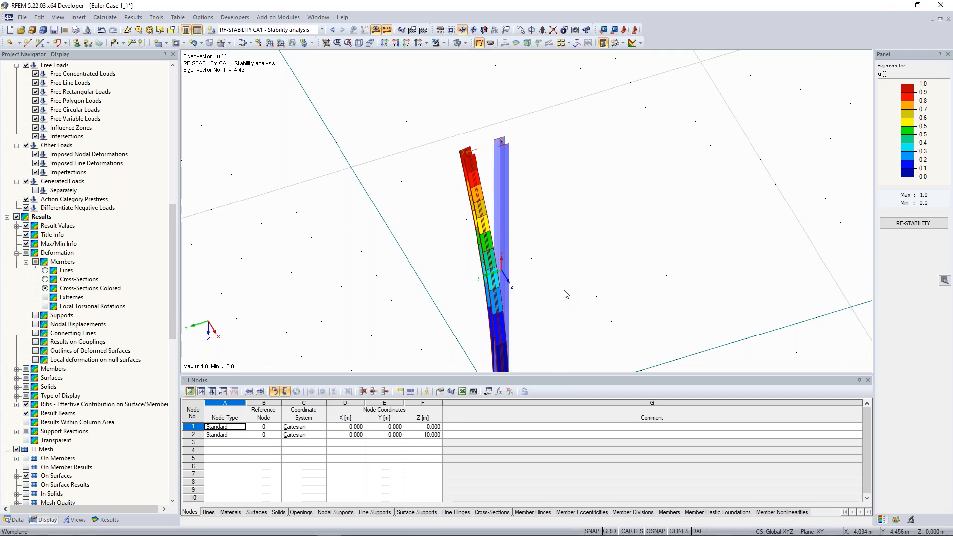
middle_click_drag(574, 148, 543, 141, "ctrl")
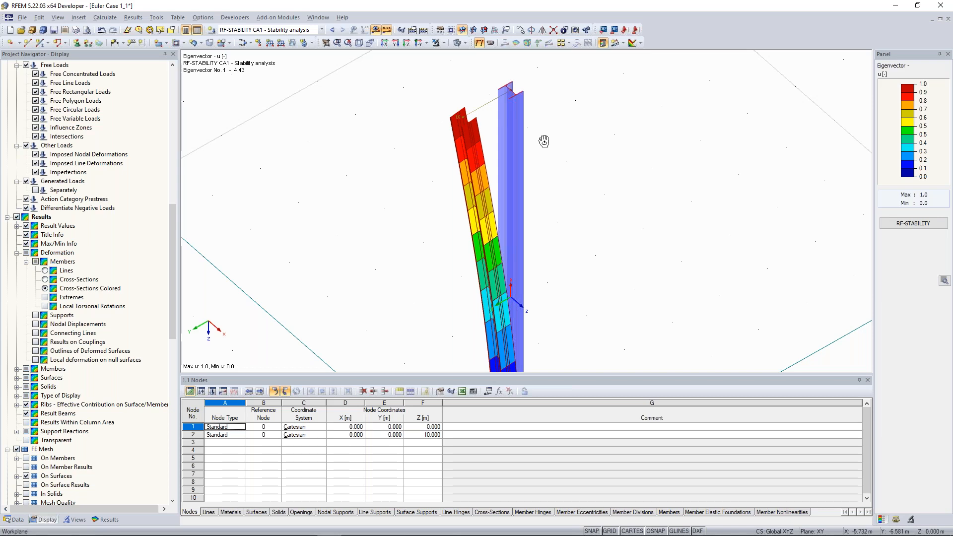
mouse_move(544, 141)
middle_mouse_down("ctrl")
mouse_move(534, 137)
mouse_move(548, 140)
middle_mouse_up("ctrl")
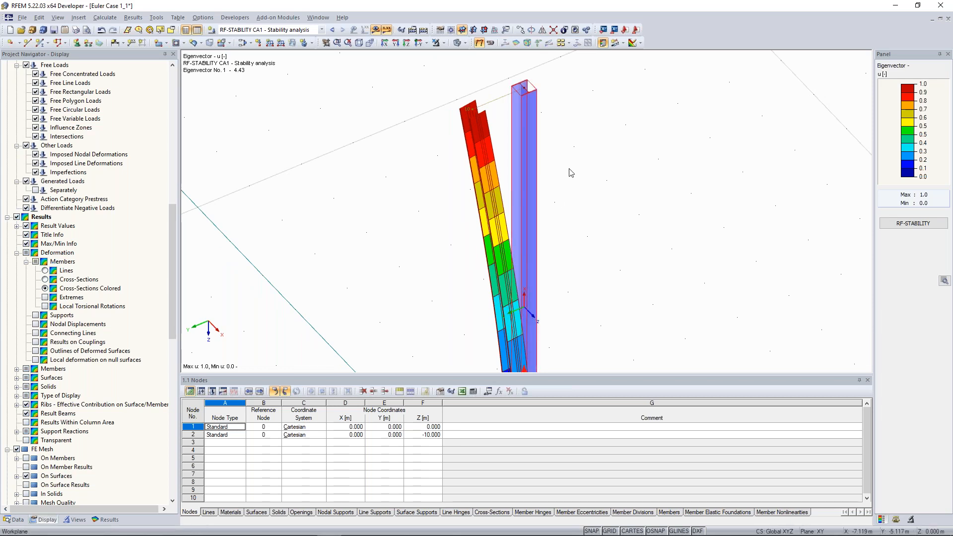
scroll(516, 124, "up", 4)
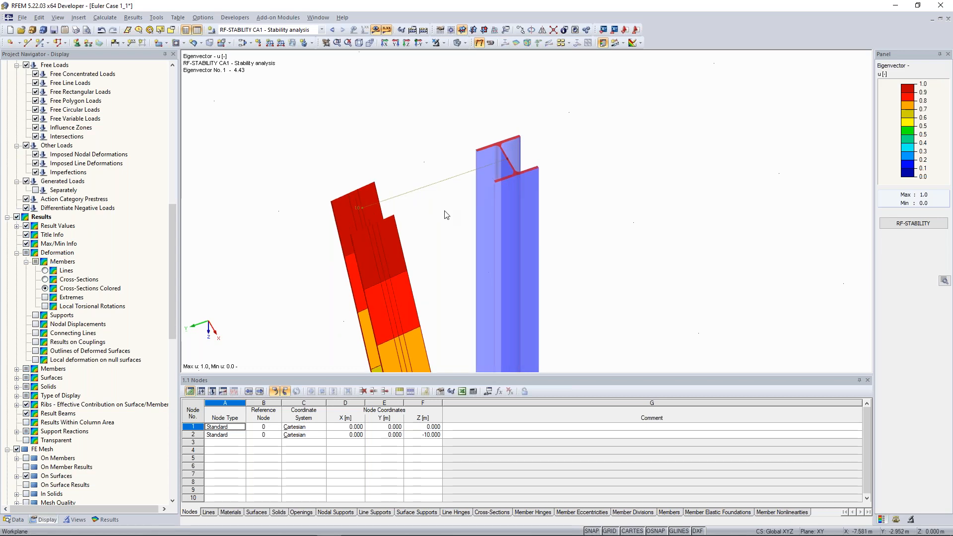
Display eigenvector no. 2 and examine its buckling direction relative to the column's local axes and cross-section.
scroll(446, 214, "down", 3)
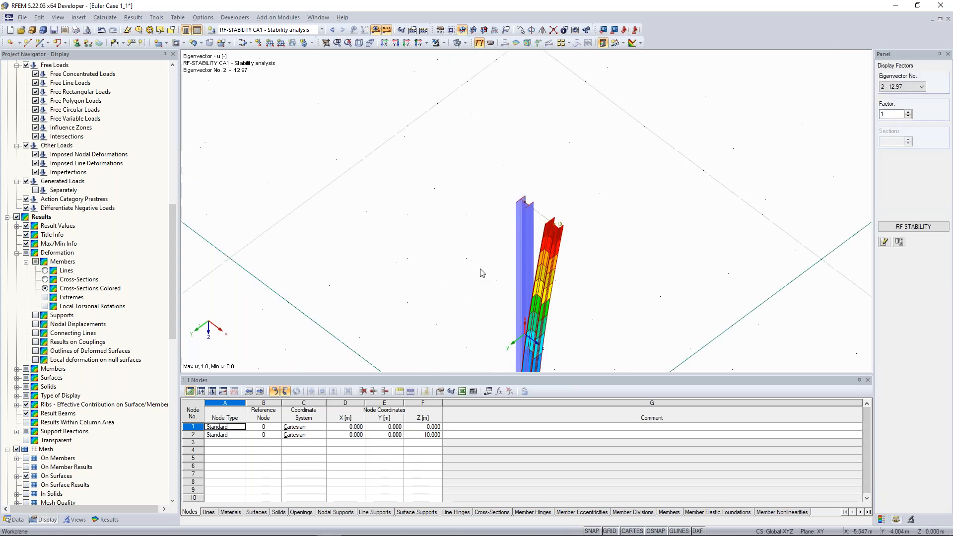
middle_click_drag(486, 268, 575, 238, "ctrl")
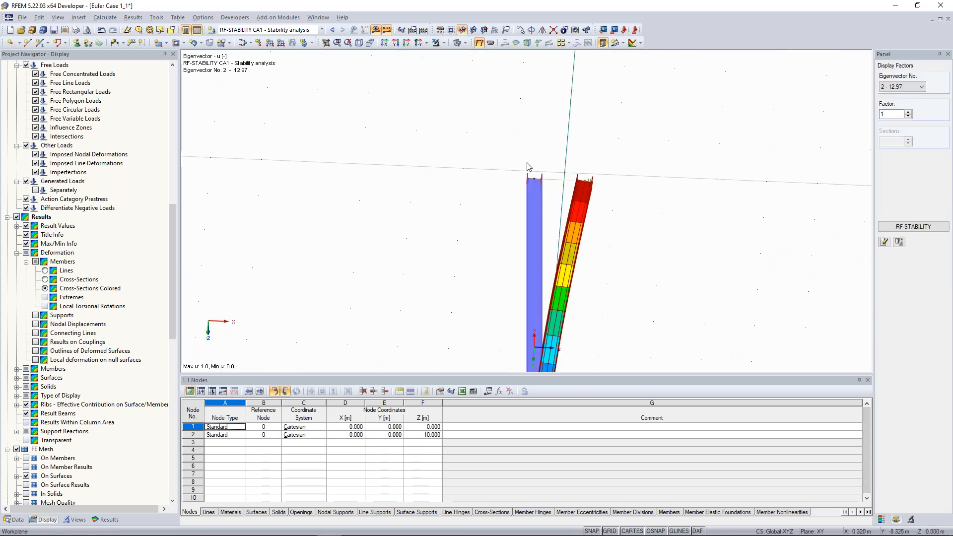
scroll(528, 170, "up", 3)
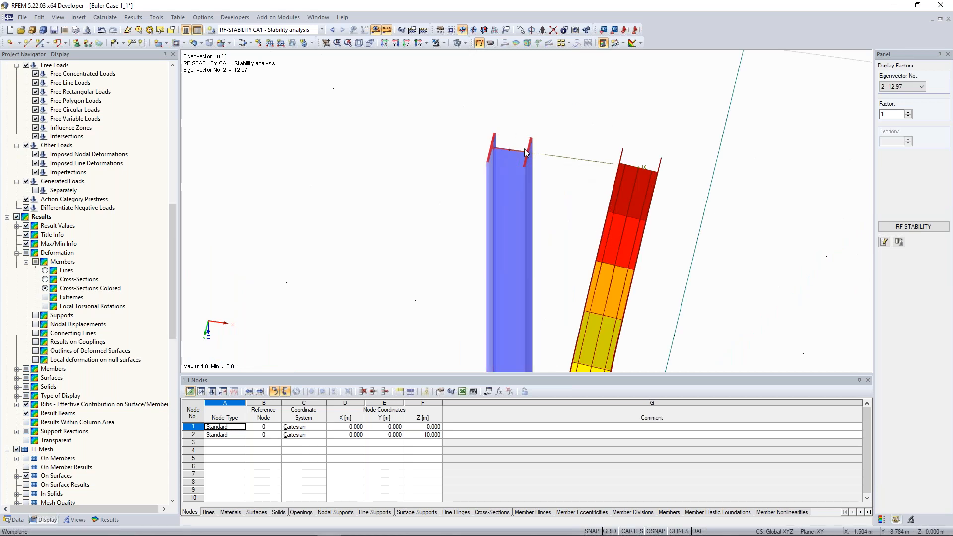
scroll(538, 207, "down", 4)
middle_click_drag(538, 238, 585, 231, "ctrl")
scroll(585, 231, "up", 2)
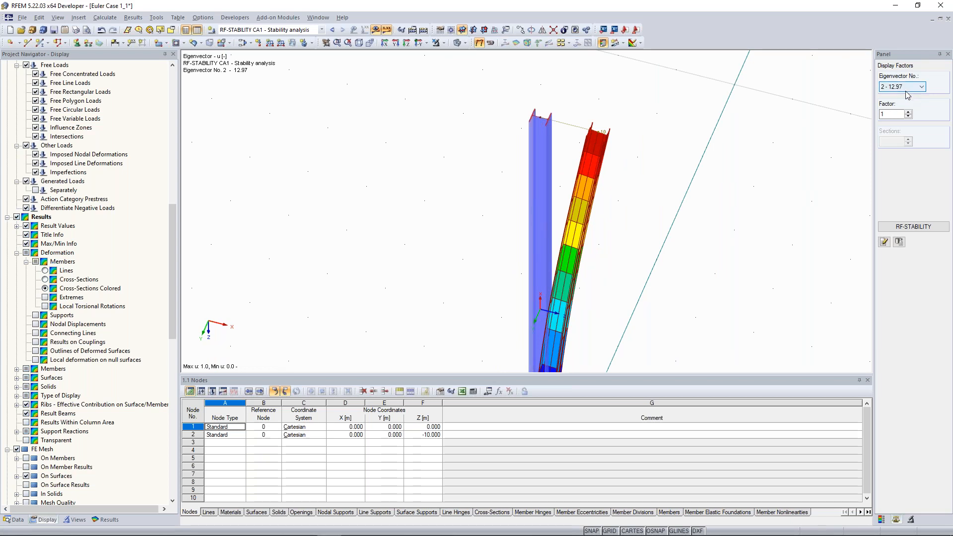
scroll(487, 132, "down", 2)
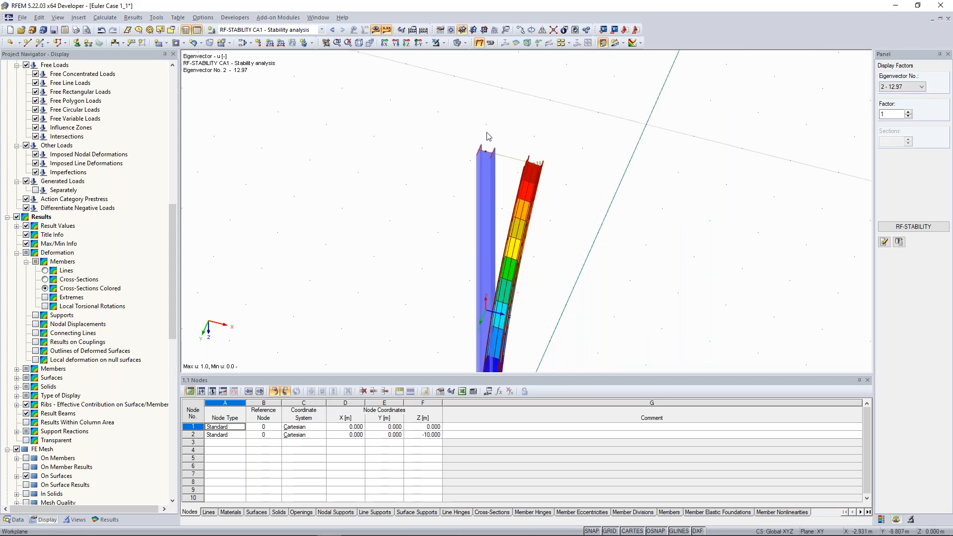
scroll(439, 131, "down", 1)
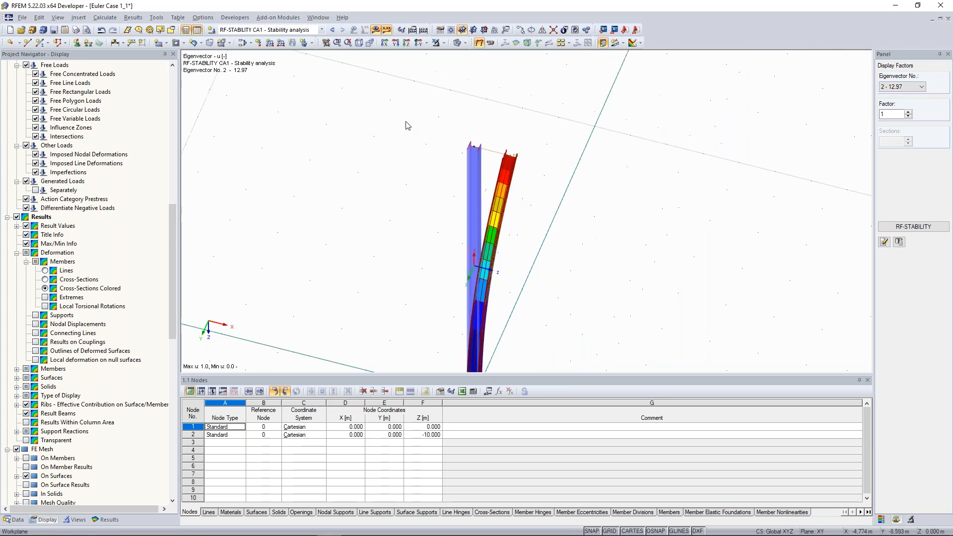
middle_click_drag(406, 127, 503, 141)
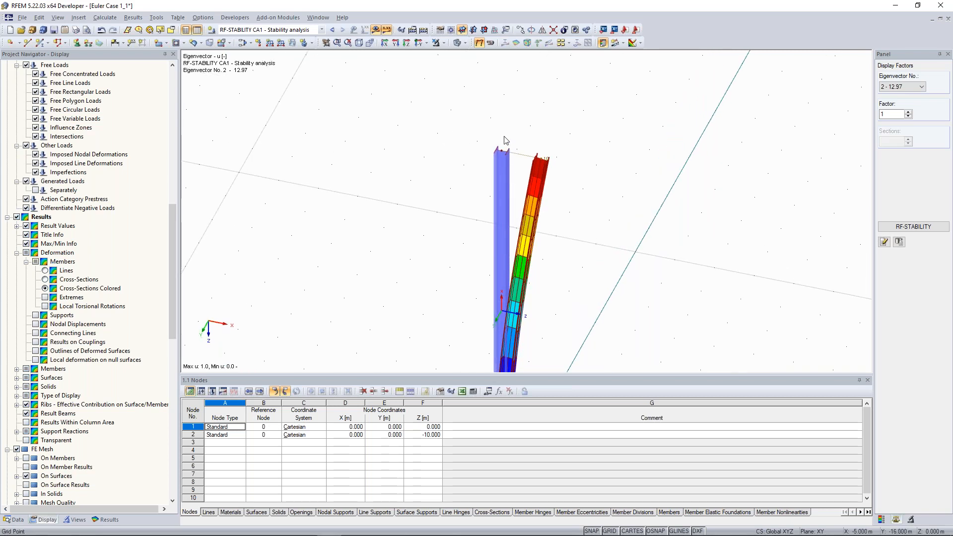
middle_click_drag(471, 173, 533, 153, "ctrl")
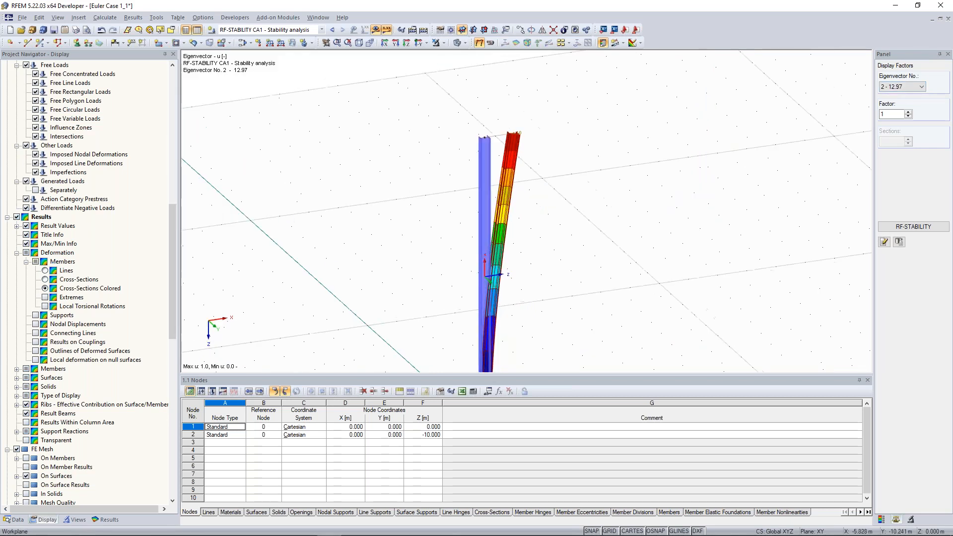
Step through eigenvectors no. 3 and no. 4 to compare their buckling shapes, finishing on eigenvector no. 1.
scroll(481, 139, "up", 2)
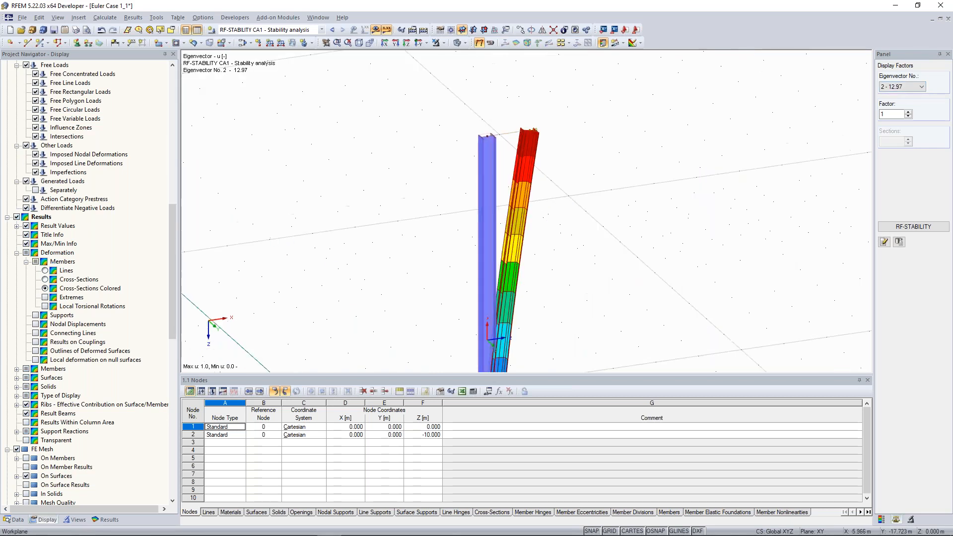
left_click(921, 87)
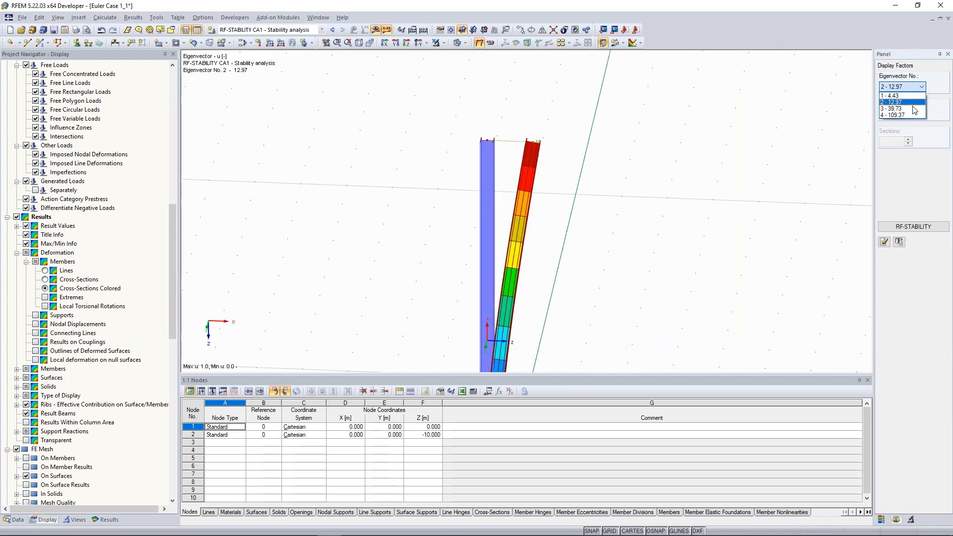
left_click(914, 109)
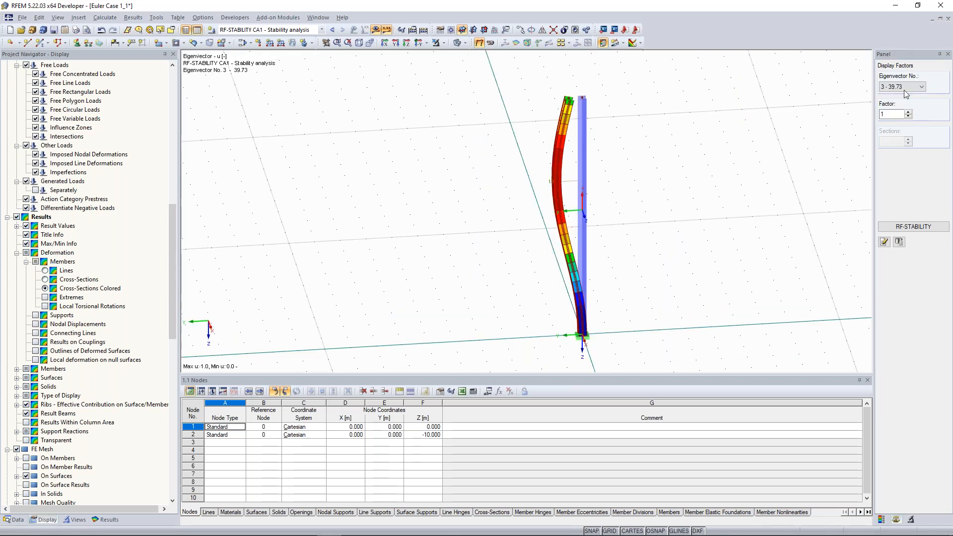
scroll(903, 90, "down", 1)
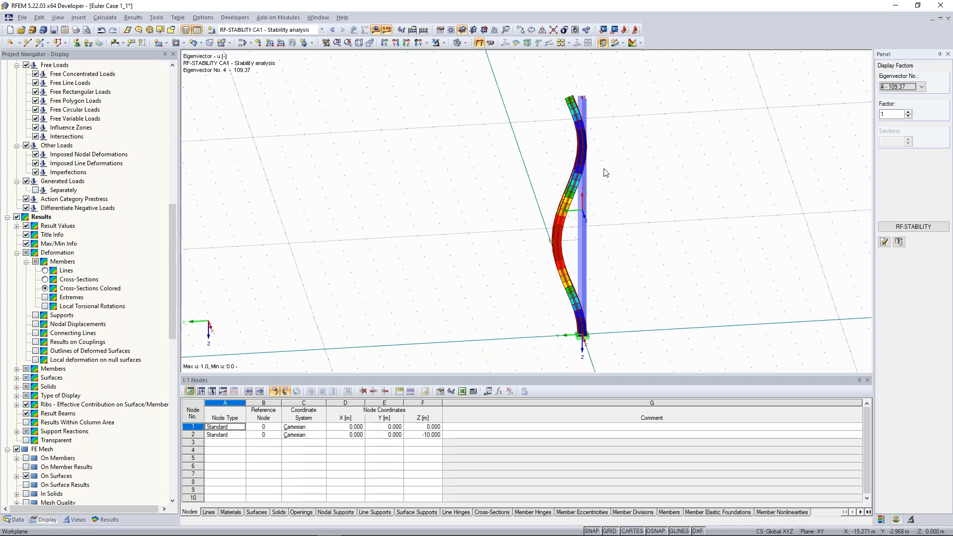
scroll(898, 95, "up", 3)
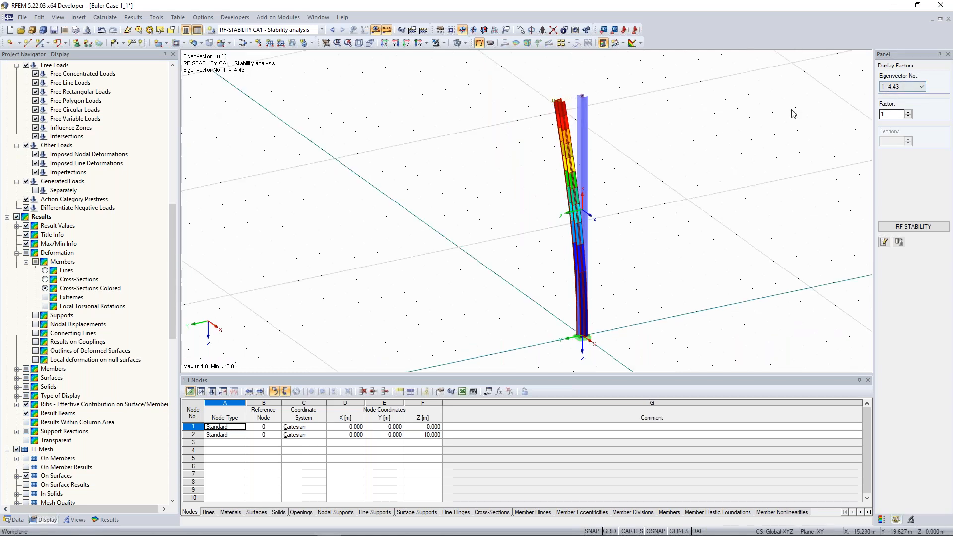
Switch the model display from the stability results to load case LC1 - Test Load and view the column with its head load.
middle_click_drag(793, 113, 756, 145)
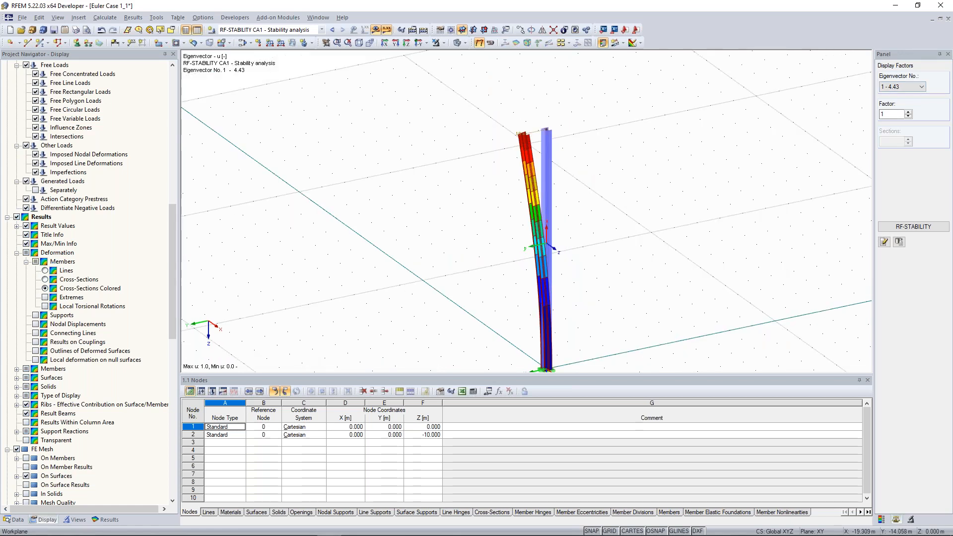
left_click(332, 30)
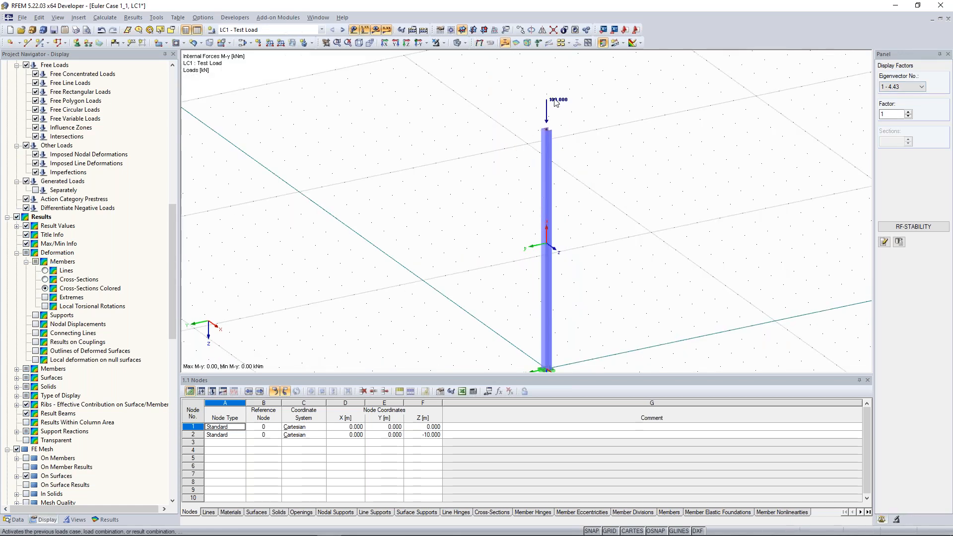
middle_click_drag(644, 161, 673, 158, "ctrl")
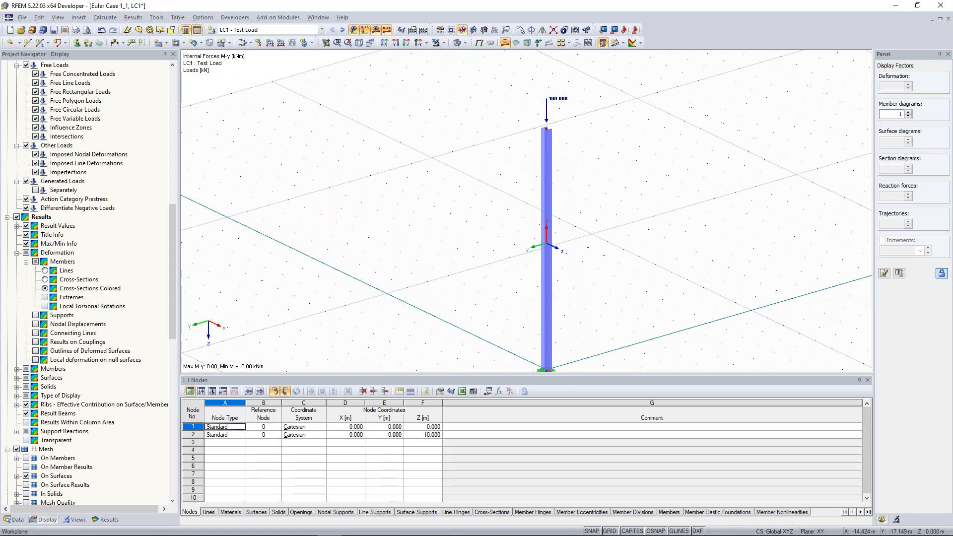
Apply second-order analysis (P-Delta) in the calculation parameters of load case LC1.
left_click(252, 43)
left_click(340, 164)
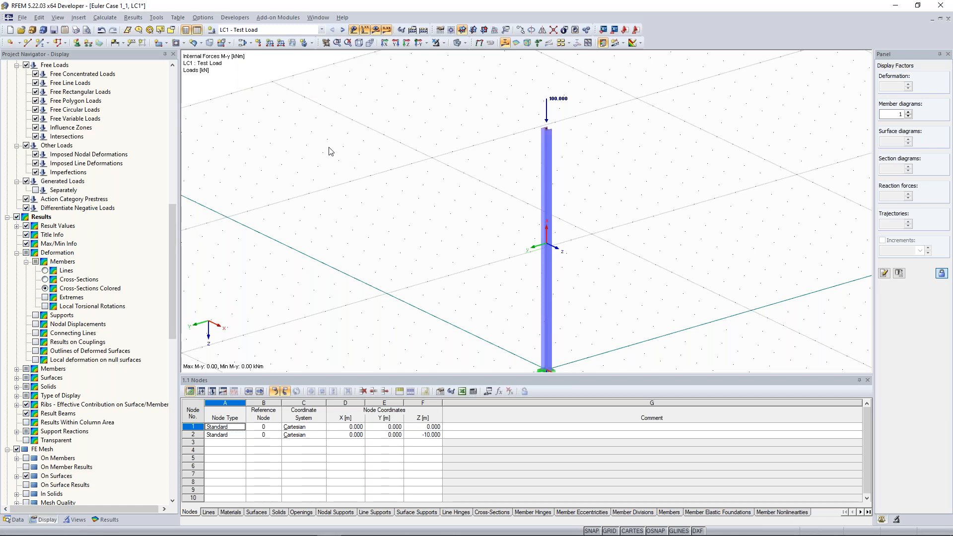
left_click(212, 30)
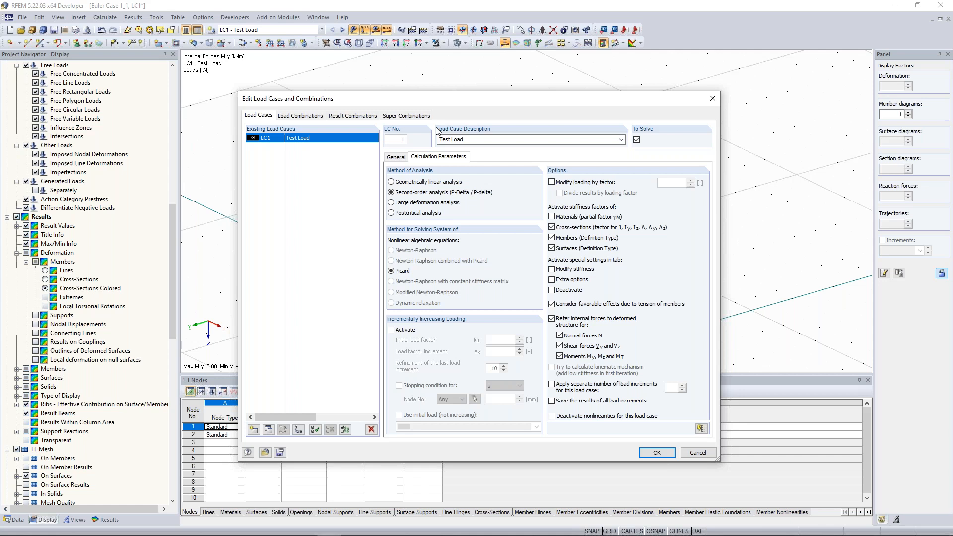
key("Return")
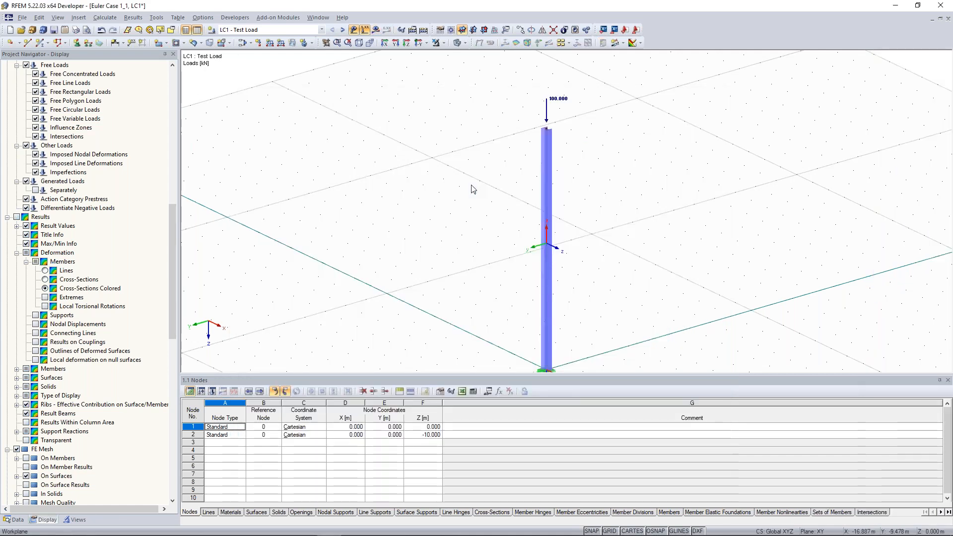
Set the vertical nodal load PZ at the column's top to 444 kN and run the LC1 calculation.
scroll(555, 109, "down", 1)
double_click(554, 105)
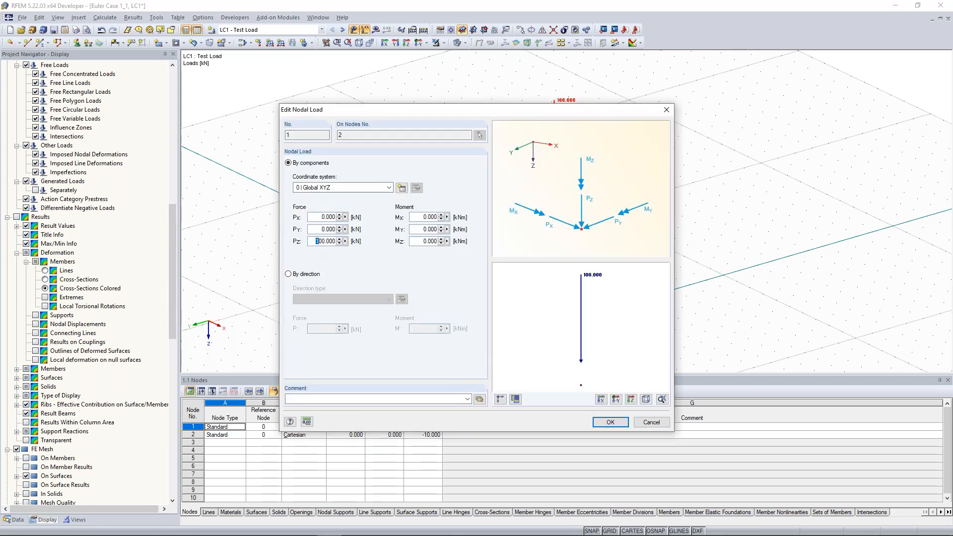
type("444")
left_click_drag(522, 112, 300, 91)
key("Return")
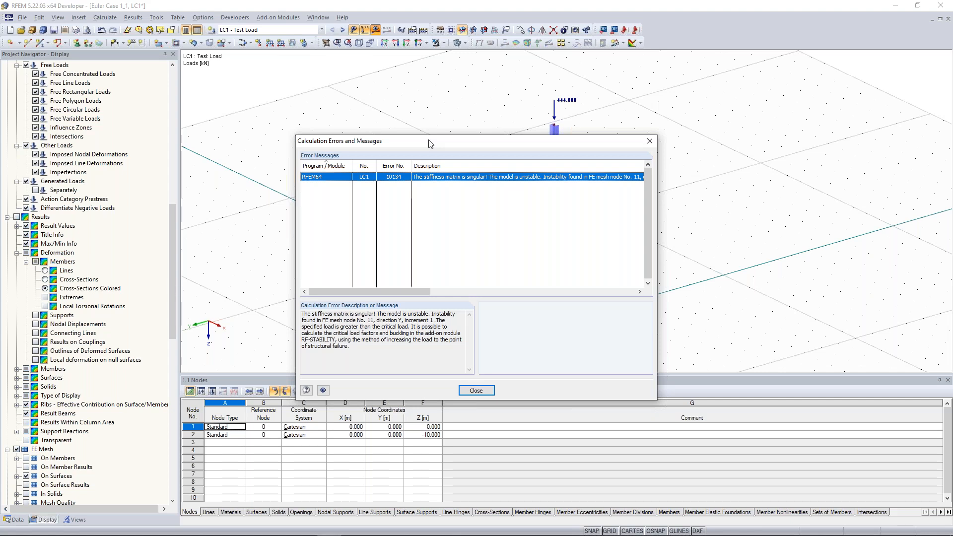
Read the description of the calculation error for LC1 and dismiss the message window.
left_click_drag(429, 143, 263, 91)
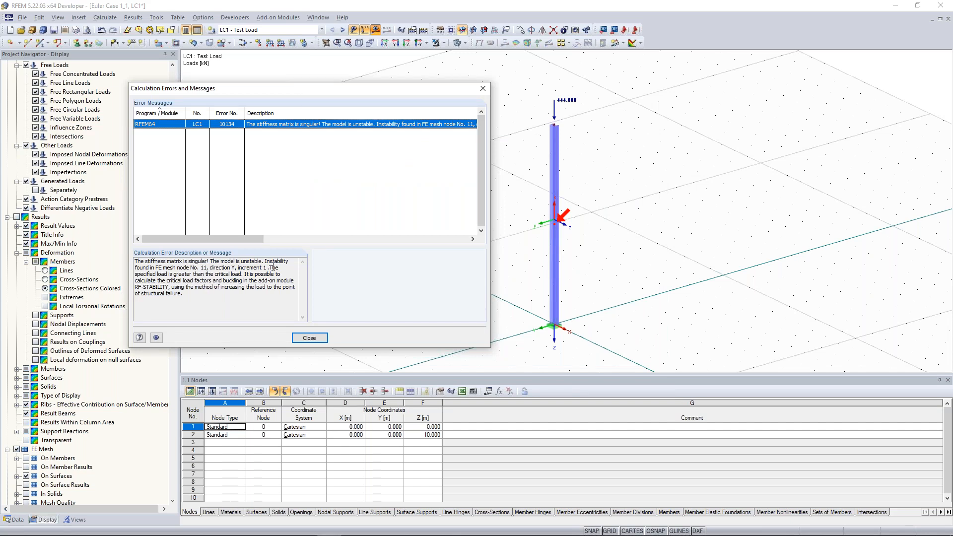
left_click_drag(245, 274, 261, 296)
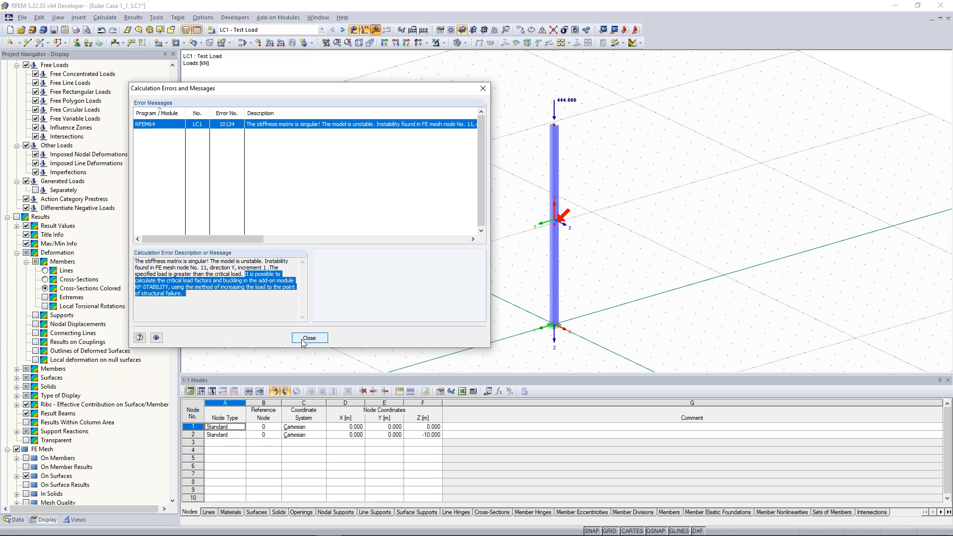
left_click(303, 341)
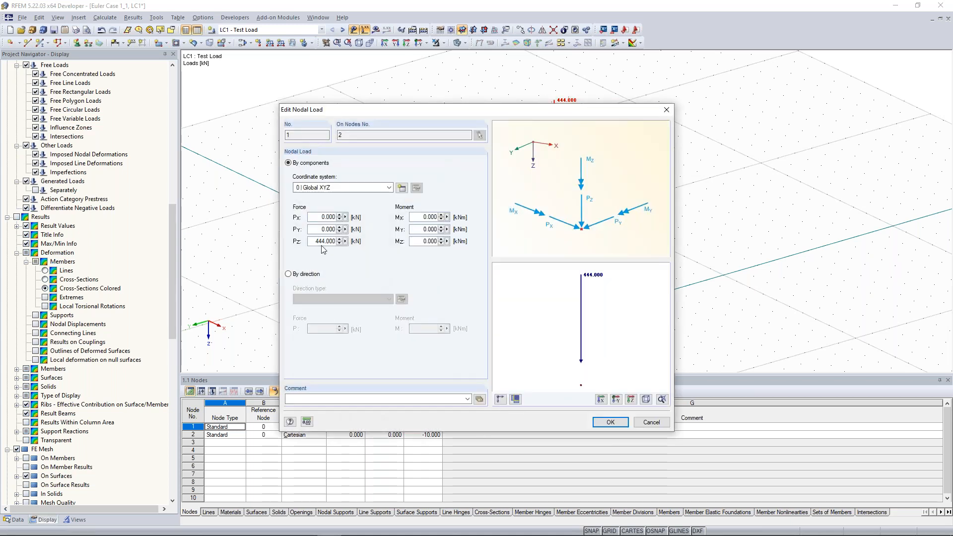
Set the vertical nodal load PZ at the column's top to 443 kN and calculate LC1.
left_click(323, 241)
type("3")
left_click(604, 423)
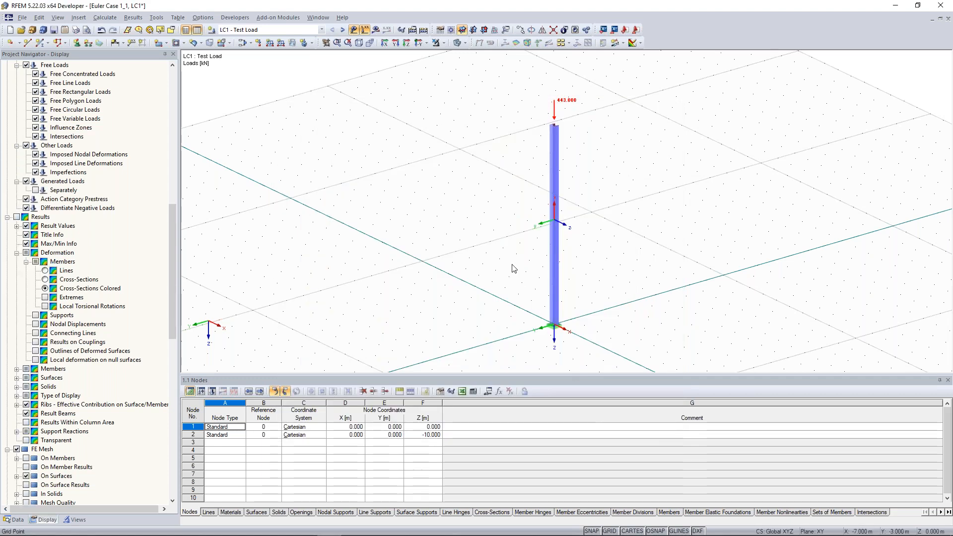
left_click(376, 30)
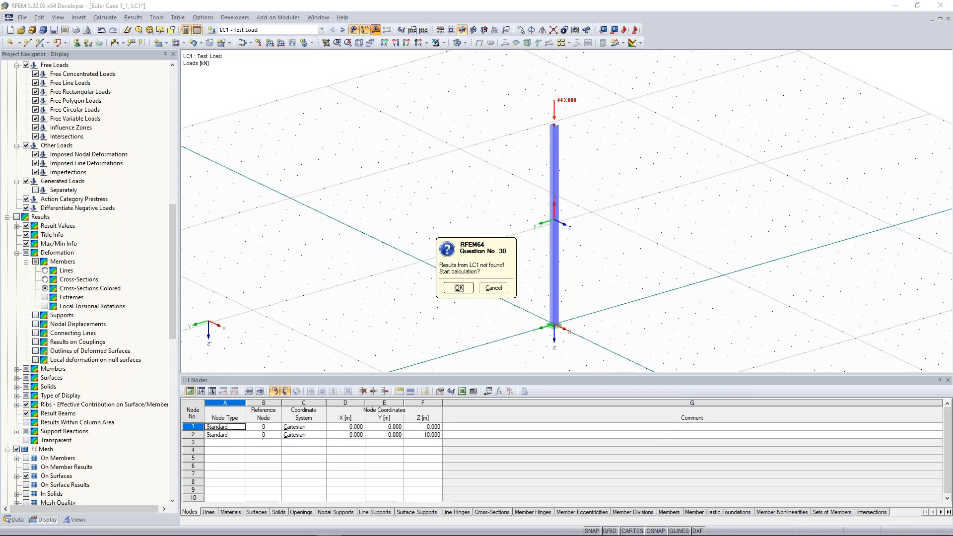
key("Return")
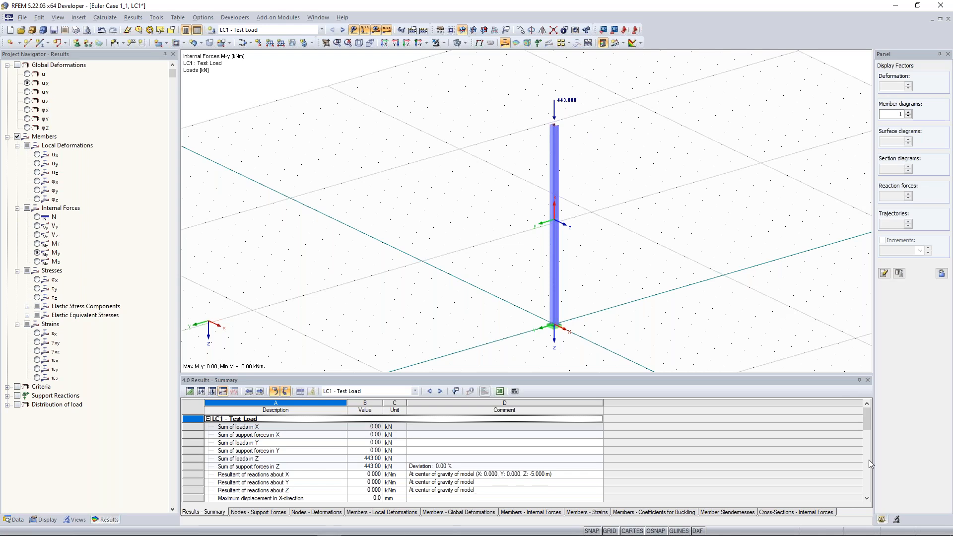
Show the RF-STABILITY CA1 results and examine the critical load factors and the column's first buckling shape.
left_click(423, 31)
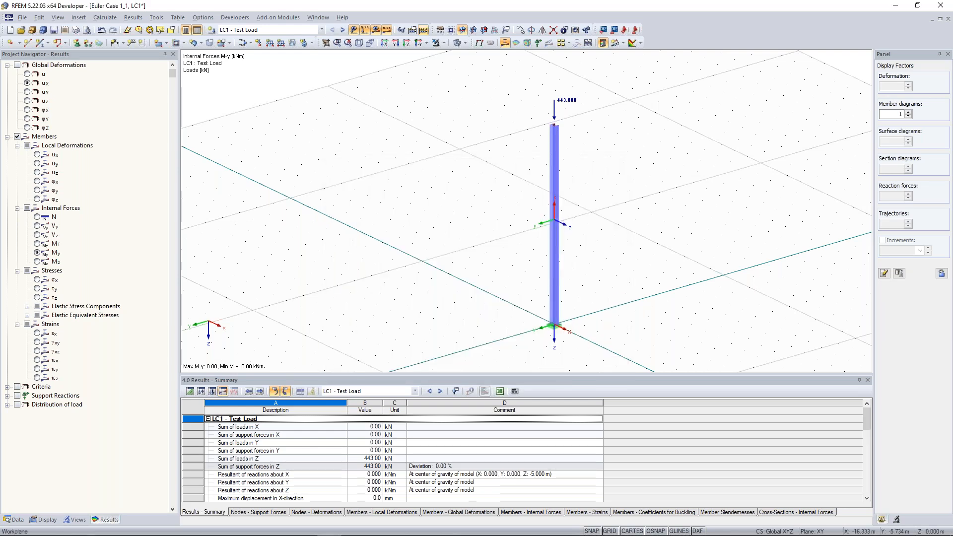
left_click(342, 30)
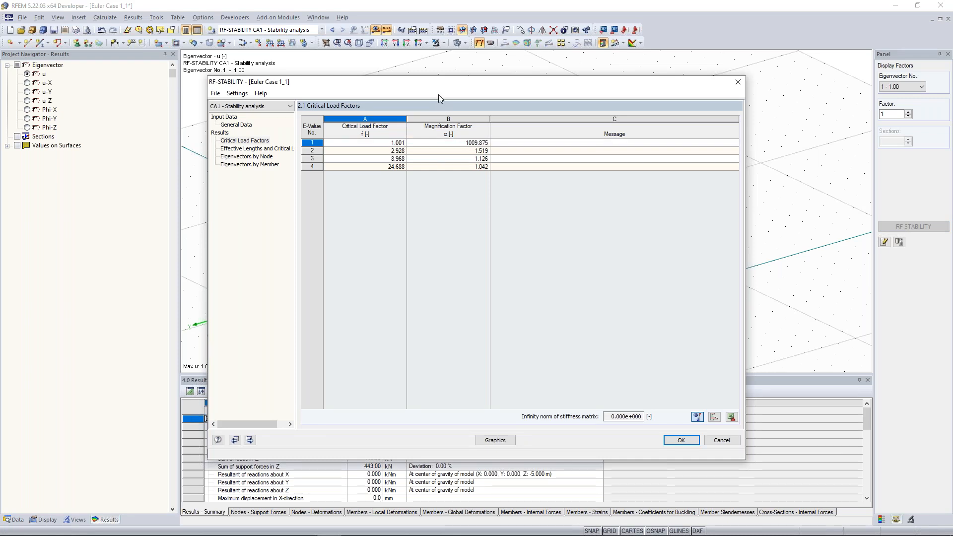
left_click_drag(439, 94, 426, 185)
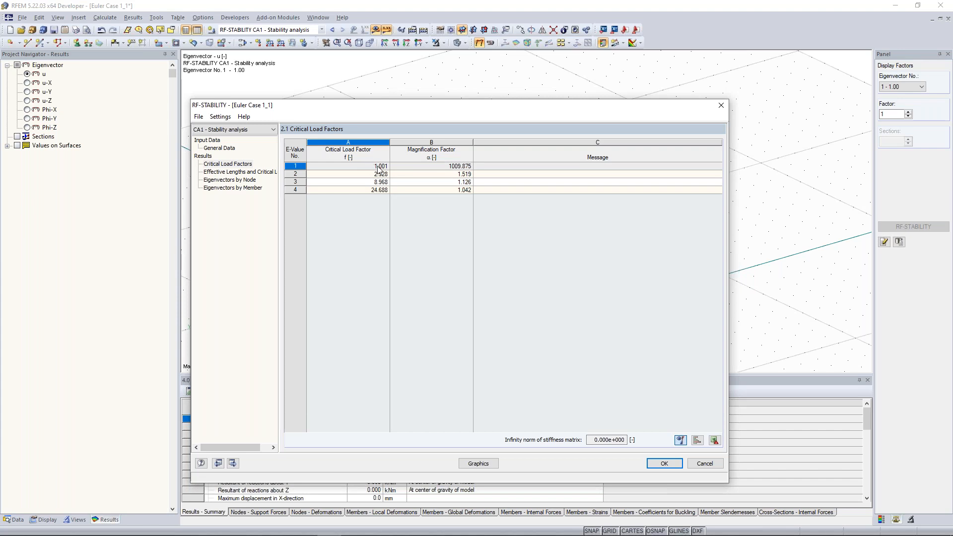
left_click_drag(434, 108, 438, 81)
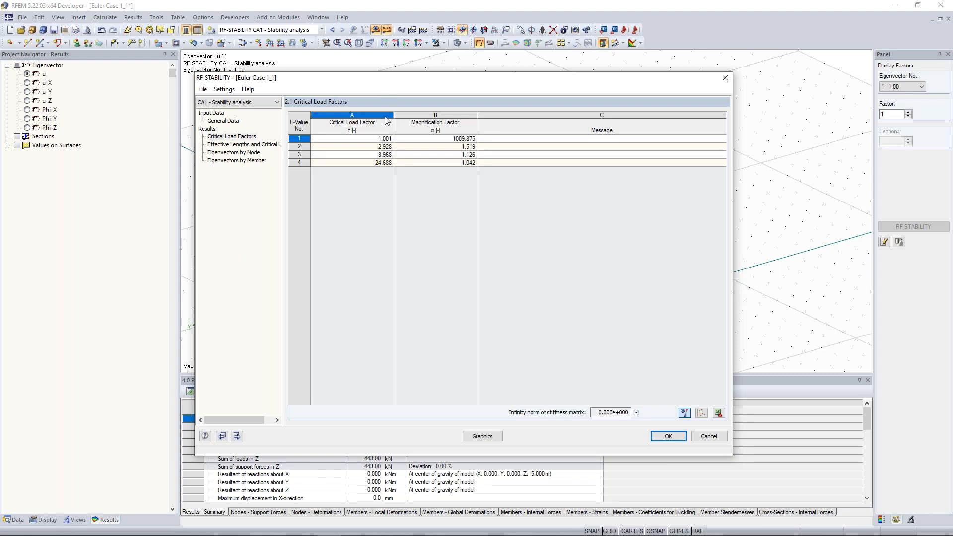
left_click(724, 78)
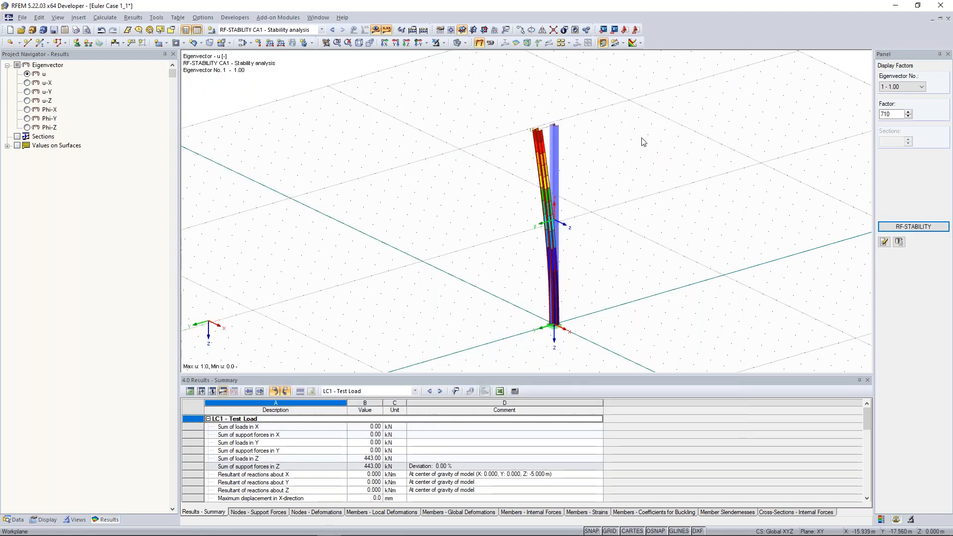
scroll(636, 144, "down", 1)
middle_click_drag(656, 154, 606, 153)
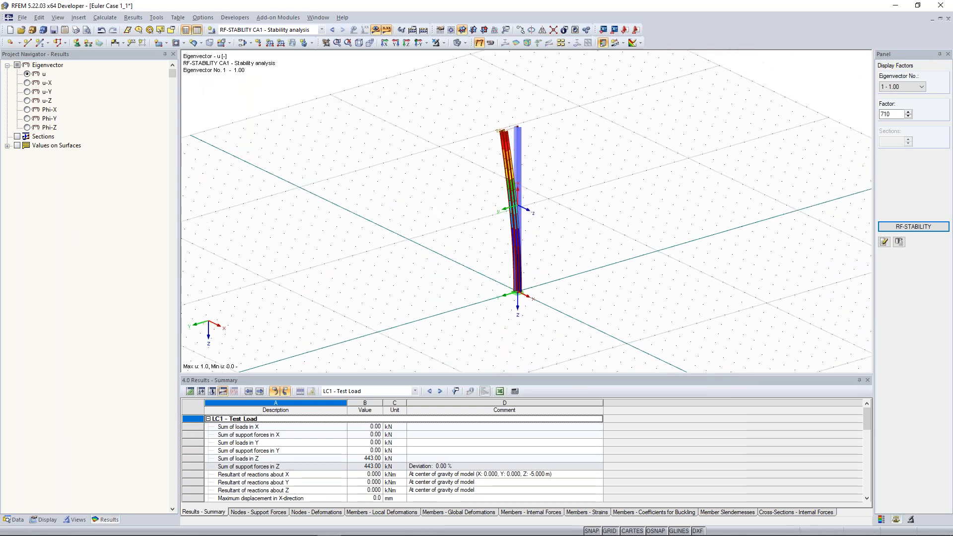
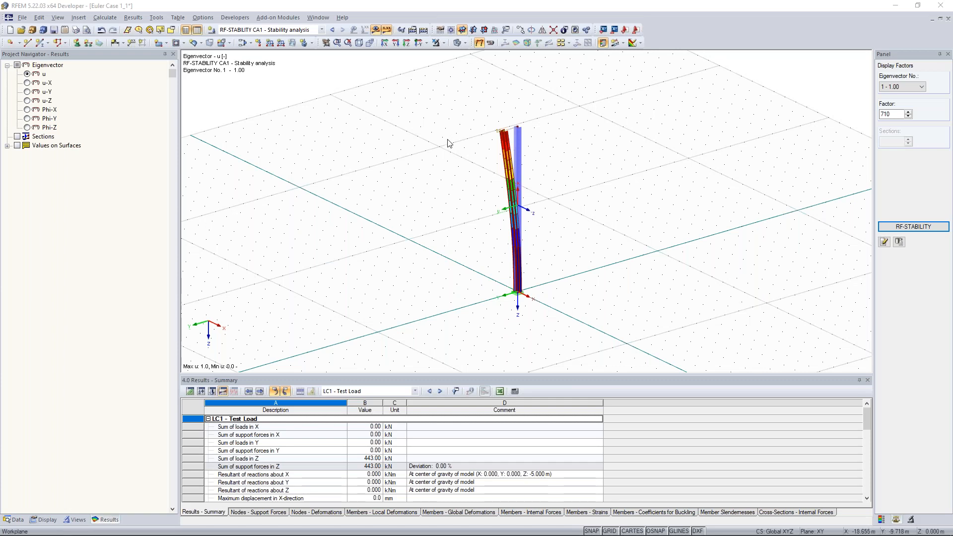
middle_click_drag(496, 179, 452, 181, "ctrl")
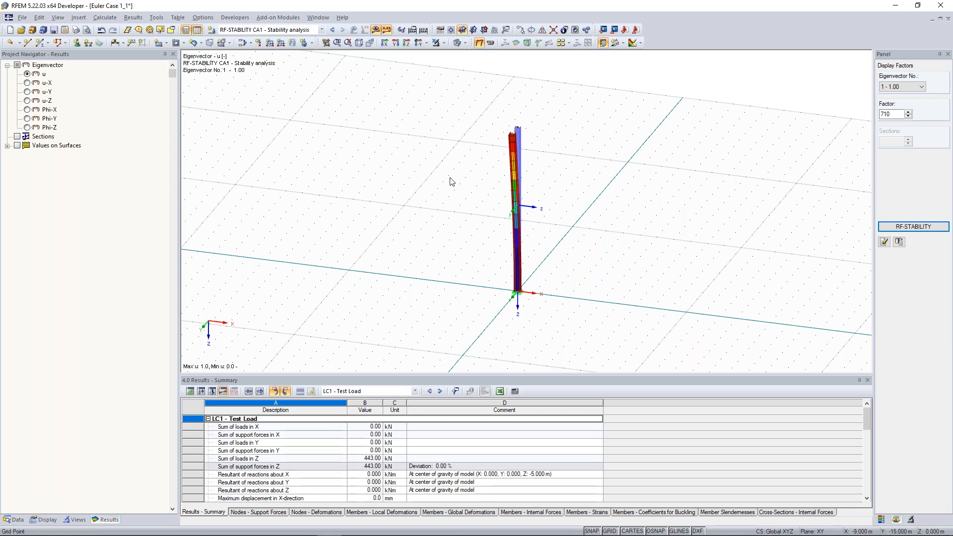
Switch to the PowerPoint slide showing the Euler Case 1 and frame stability examples, and return to RFEM.
mouse_move(347, 534)
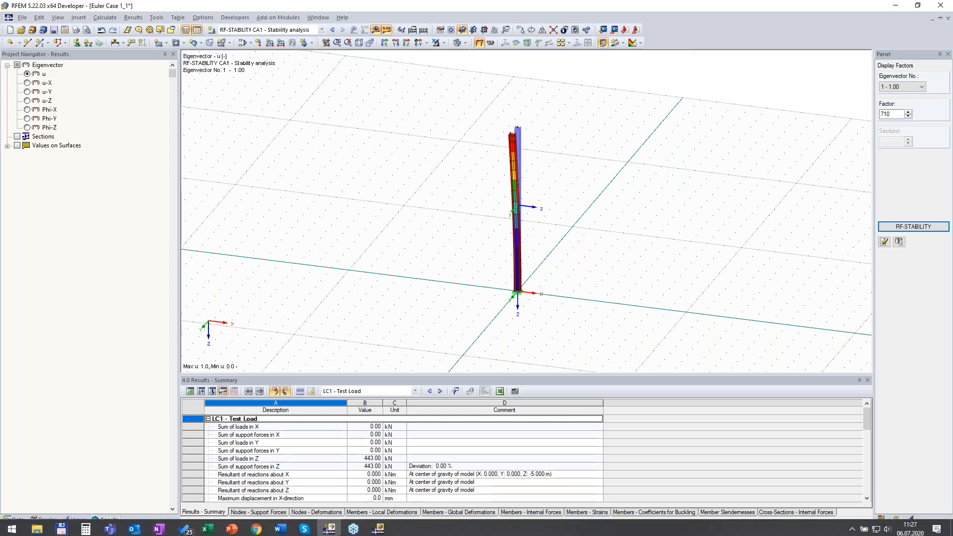
mouse_move(232, 531)
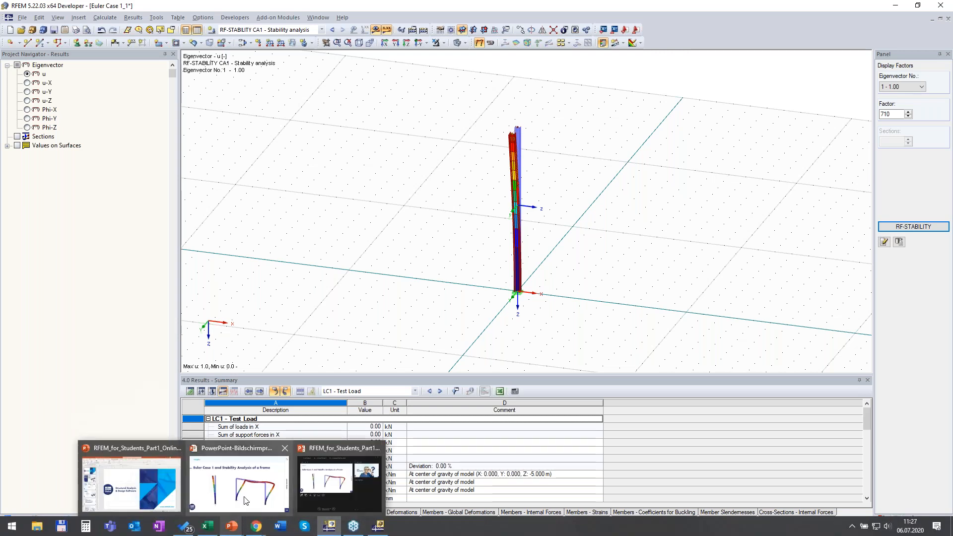
left_click(244, 500)
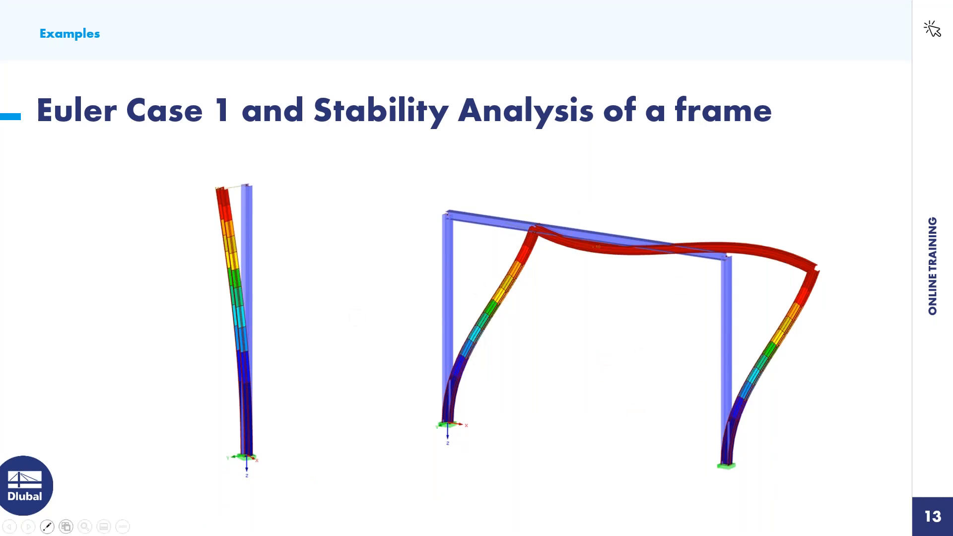
key("alt+Tab")
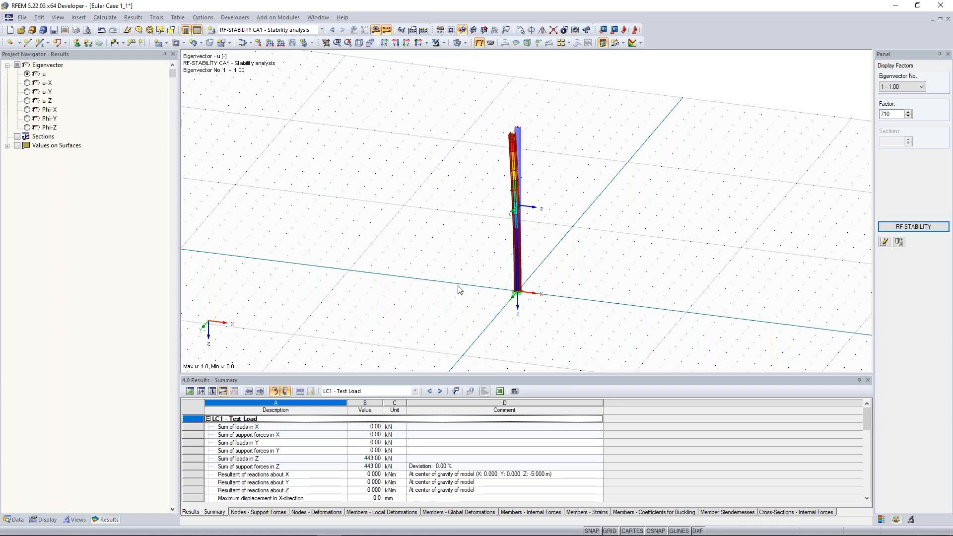
Turn off the stability results so that only the column model is displayed.
middle_click_drag(603, 199, 587, 202, "ctrl")
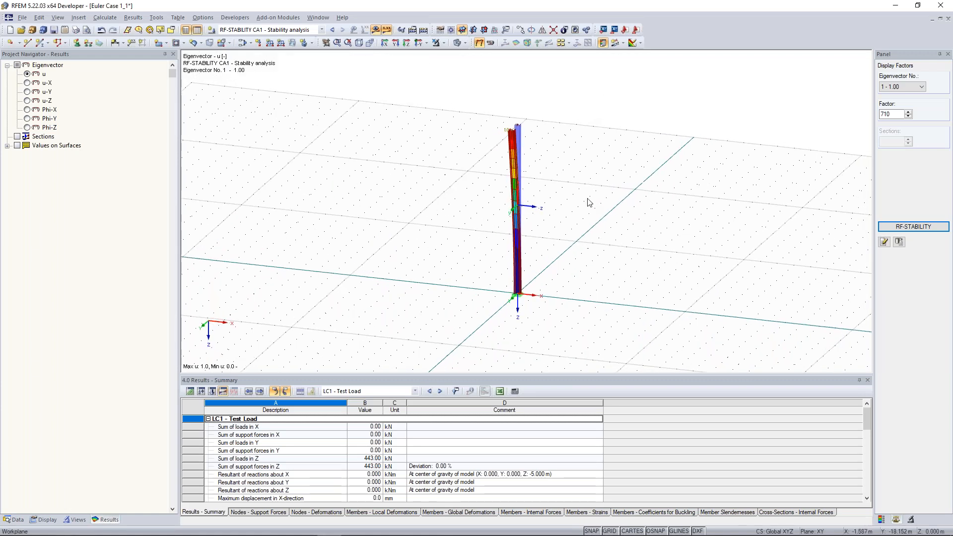
left_click(387, 30)
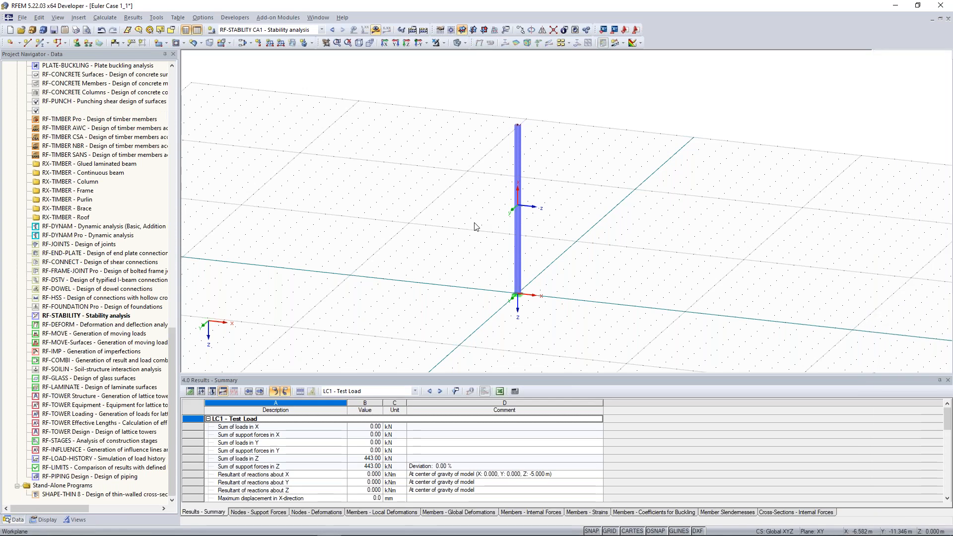
middle_click_drag(569, 225, 602, 224, "ctrl")
Copy the whole column with its support once, displaced by 10 m in the X direction.
left_click_drag(448, 68, 559, 315)
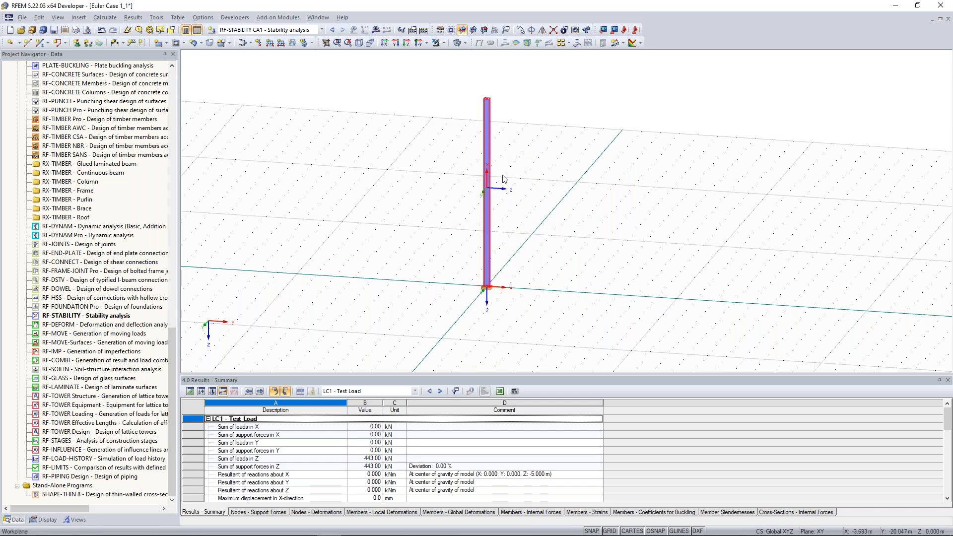
right_click(485, 149)
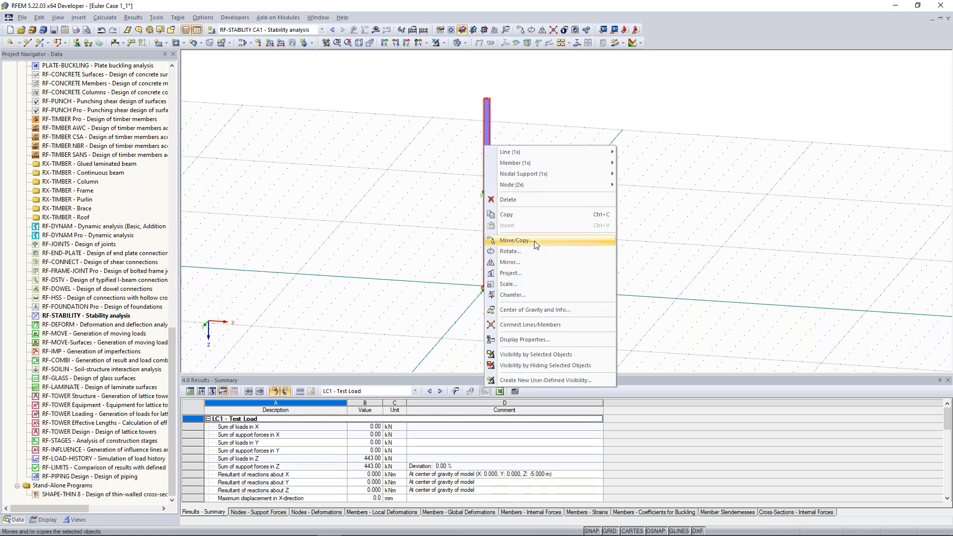
left_click(516, 241)
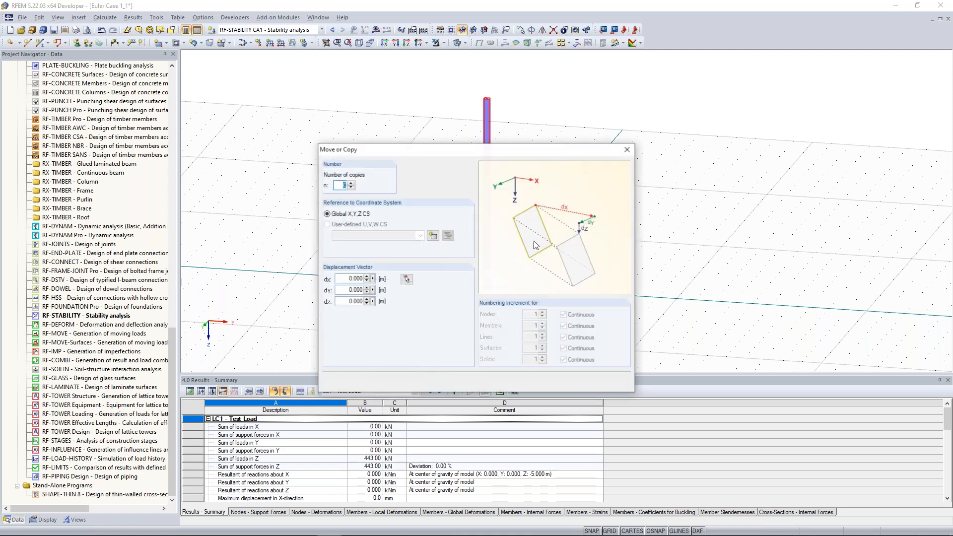
left_click(351, 183)
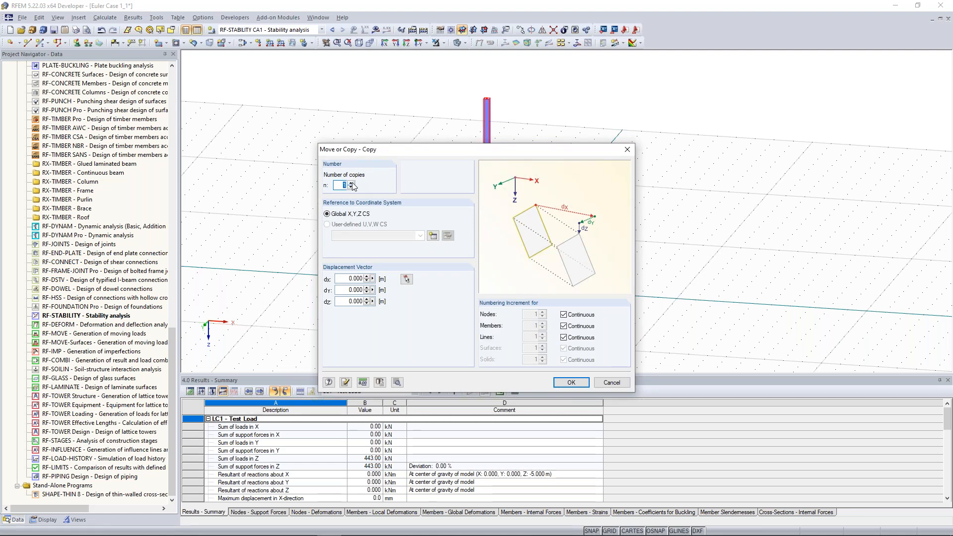
left_click(355, 279)
type("10")
left_click(572, 385)
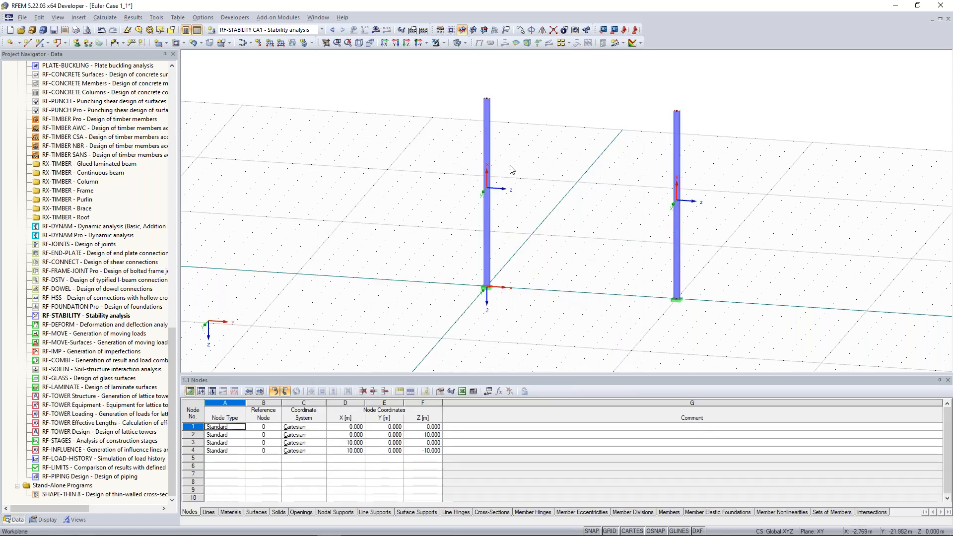
Turn off the display of the member axis systems on the columns.
right_click(487, 140)
left_click(548, 424)
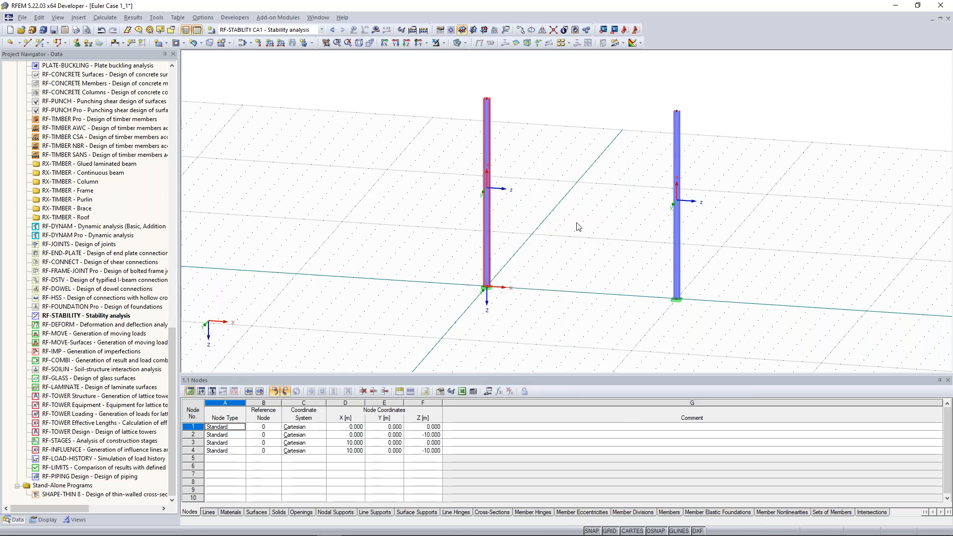
middle_click_drag(577, 223, 600, 201, "ctrl")
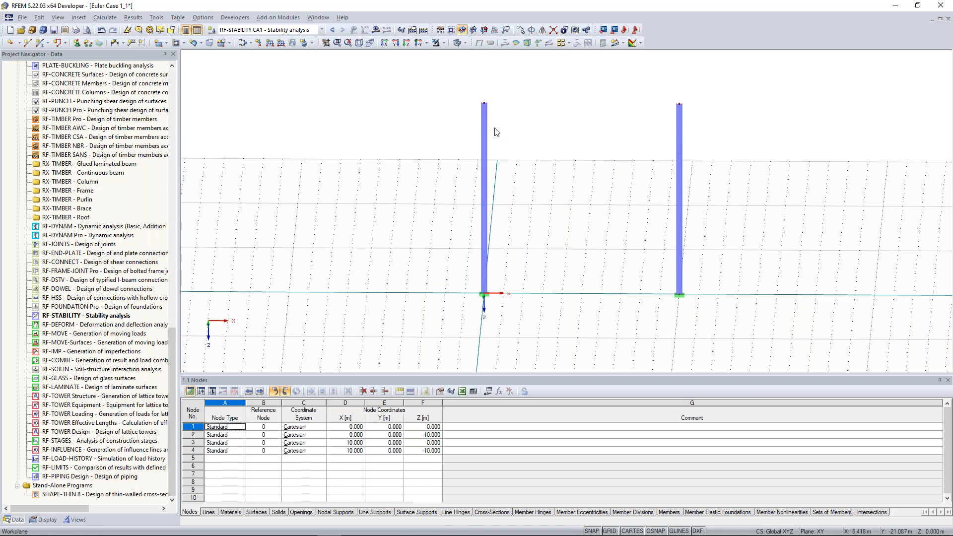
Edit the top nodes of both columns together, setting their Z coordinate to -6 m.
middle_click_drag(495, 127, 484, 136)
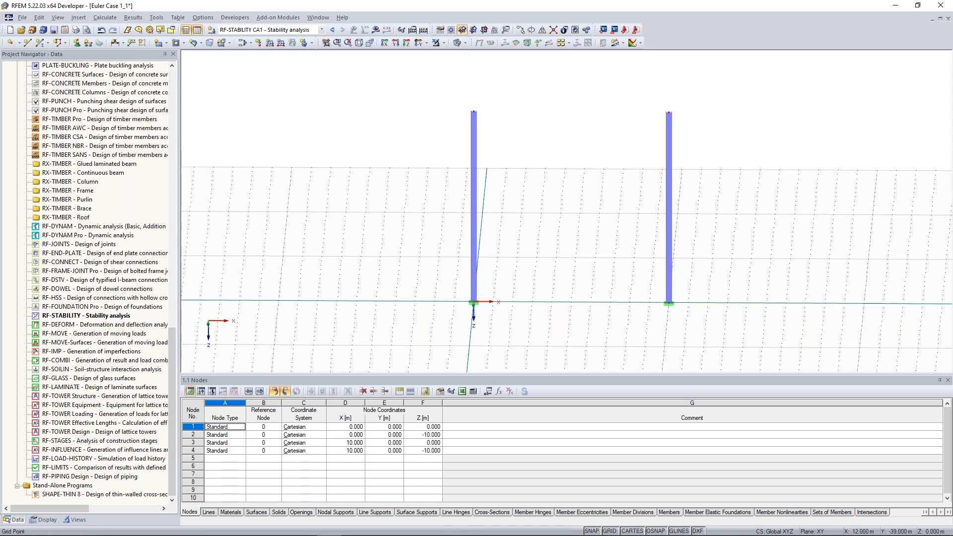
left_click_drag(442, 93, 723, 130)
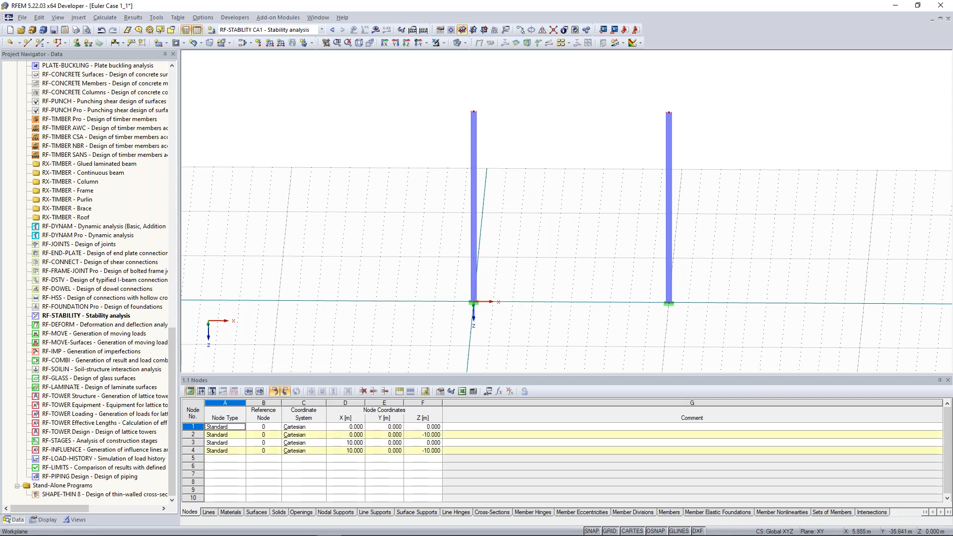
key("Escape")
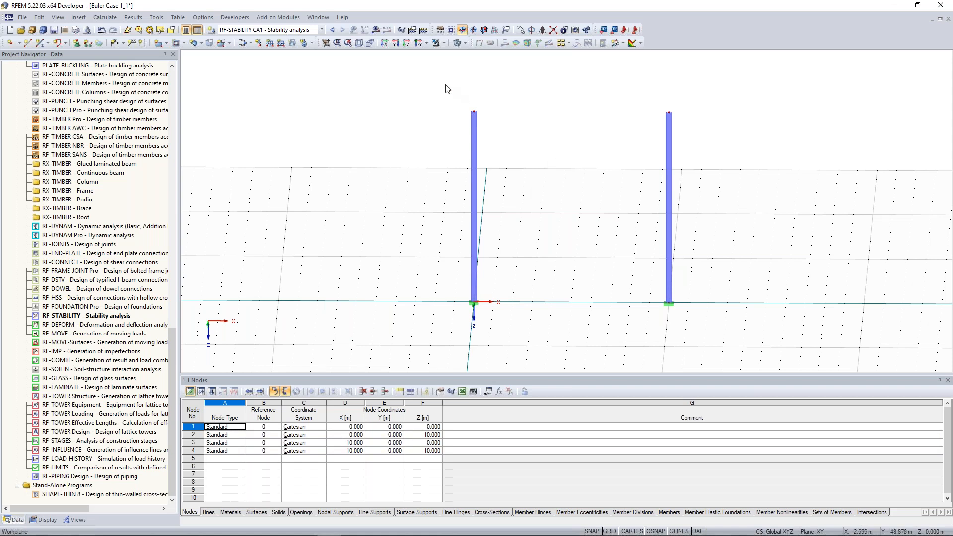
middle_click_drag(538, 171, 519, 148, "ctrl")
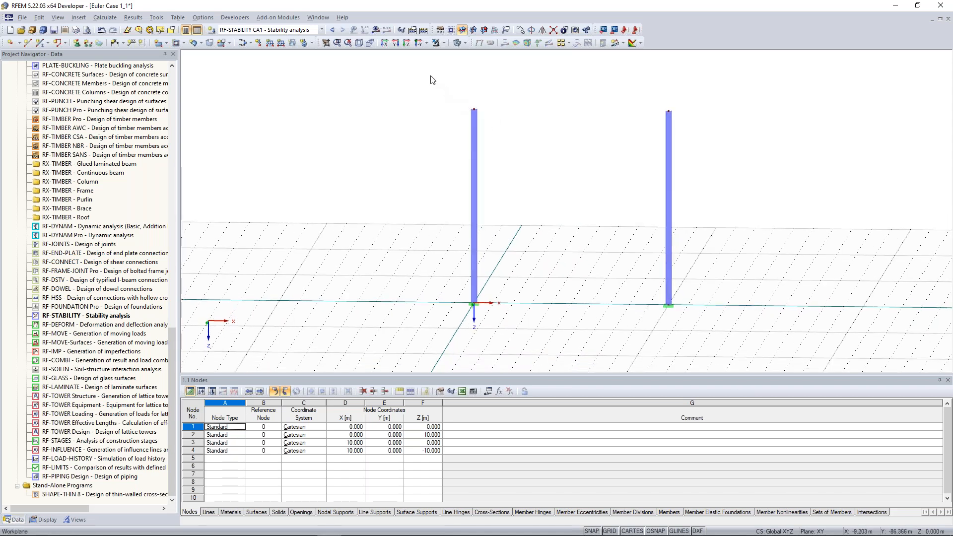
left_click_drag(419, 76, 715, 128)
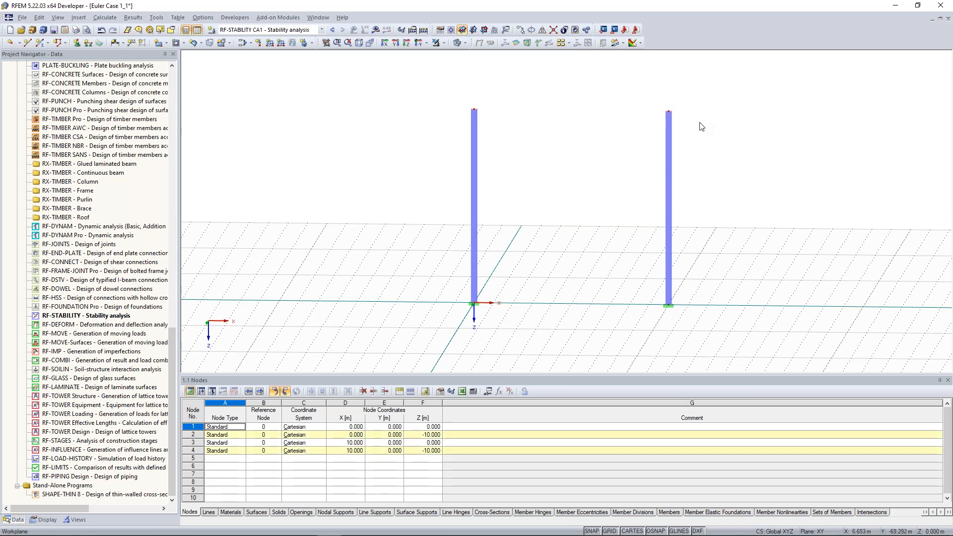
right_click(474, 110)
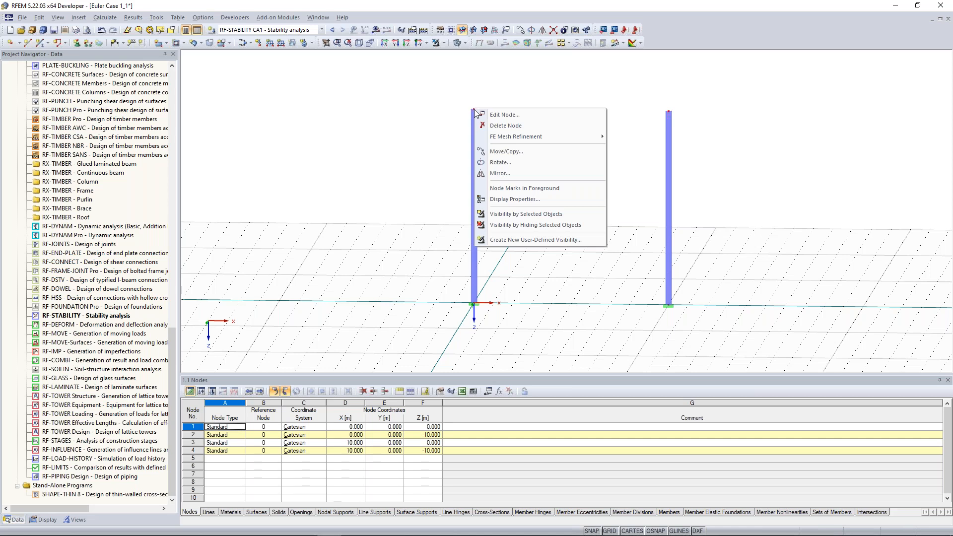
left_click(417, 108)
left_click_drag(422, 85, 719, 141)
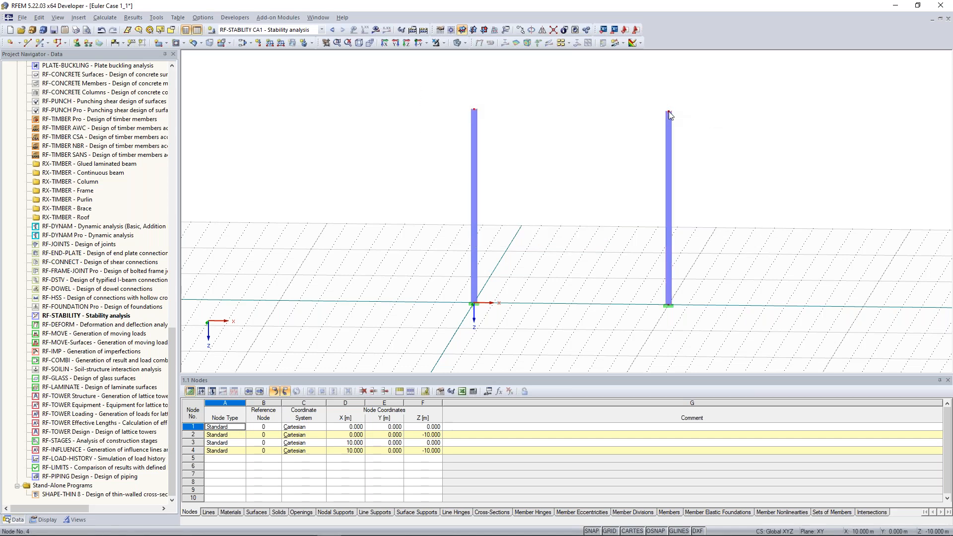
right_click(669, 114)
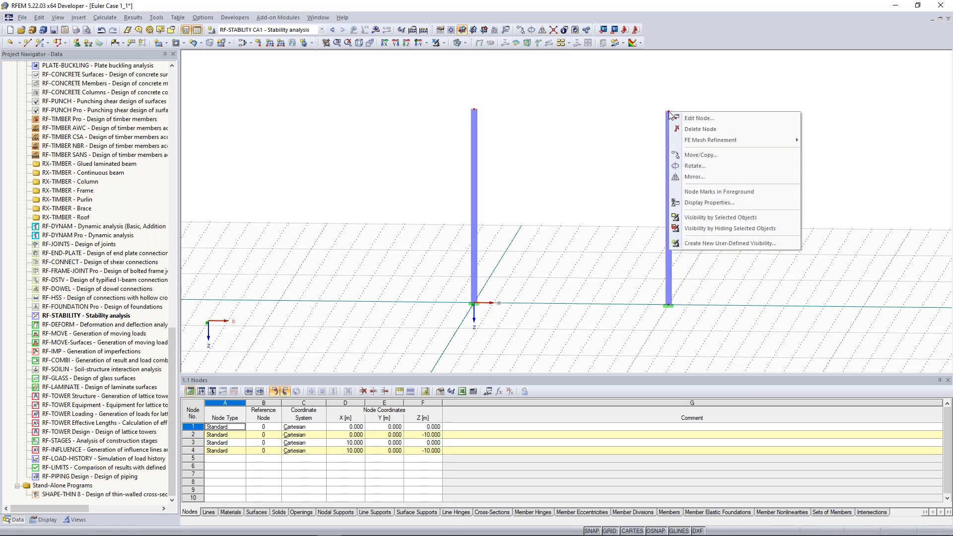
left_click(694, 119)
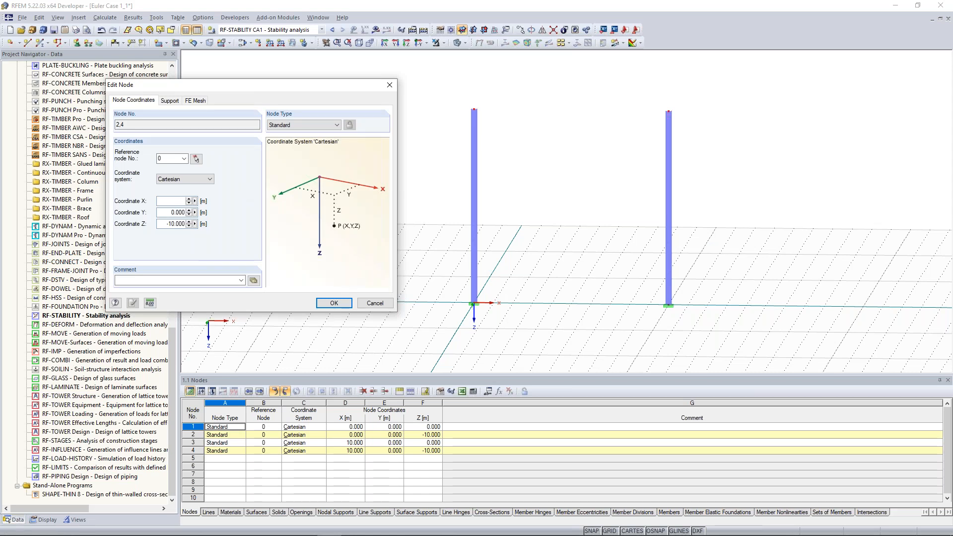
left_click_drag(167, 223, 189, 225)
type("-6")
left_click(340, 305)
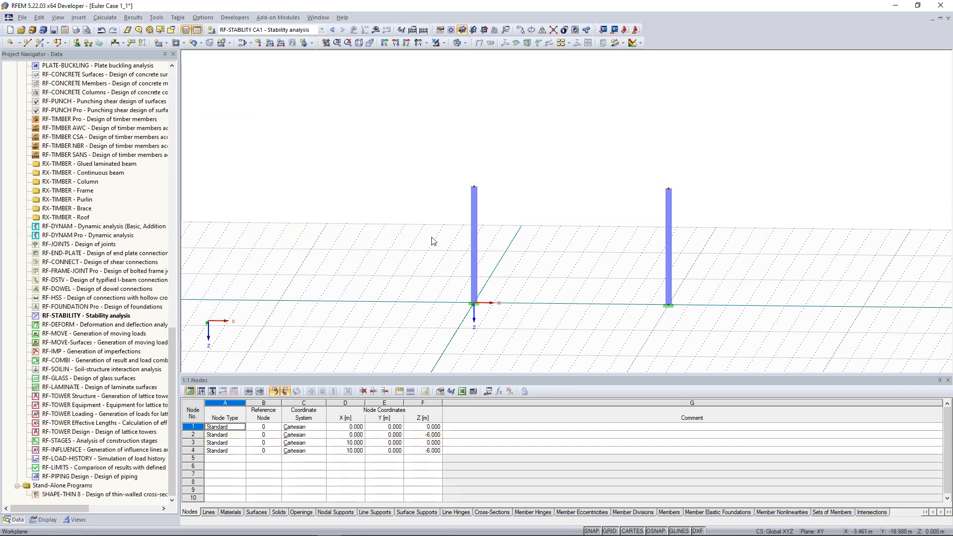
Connect the tops of the two columns with a horizontal beam member using a new IPE 300 cross-section in Steel S 235.
middle_click_drag(402, 221, 432, 183, "ctrl")
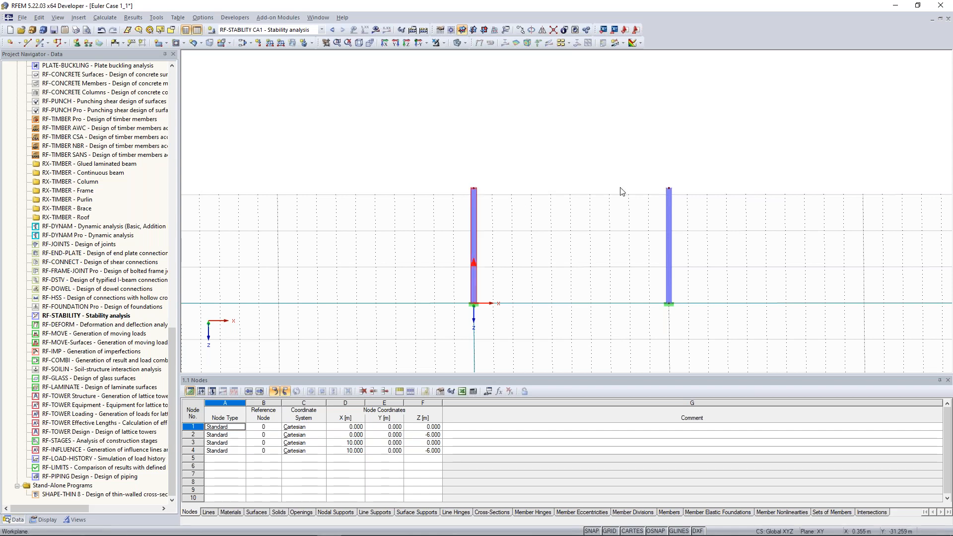
scroll(543, 177, "up", 2)
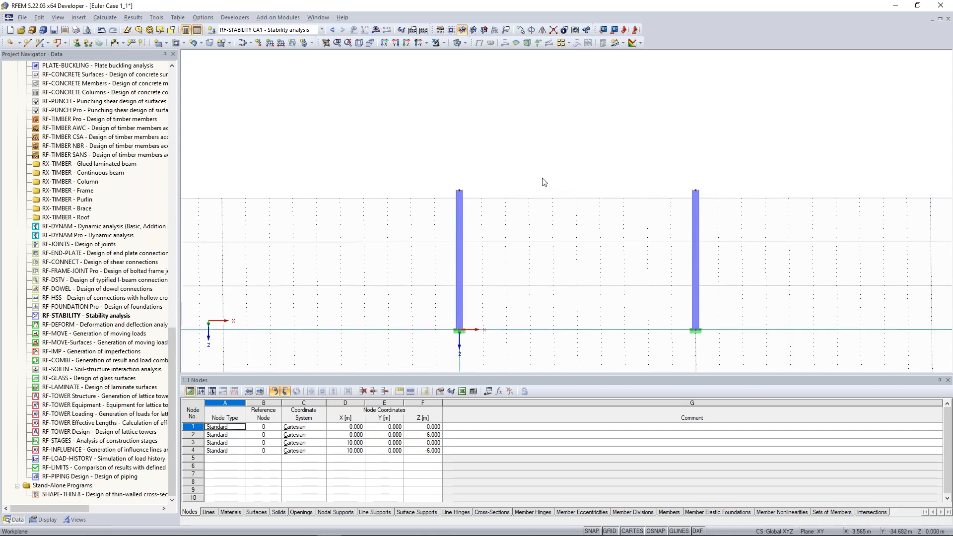
middle_click_drag(539, 194, 490, 156, "ctrl")
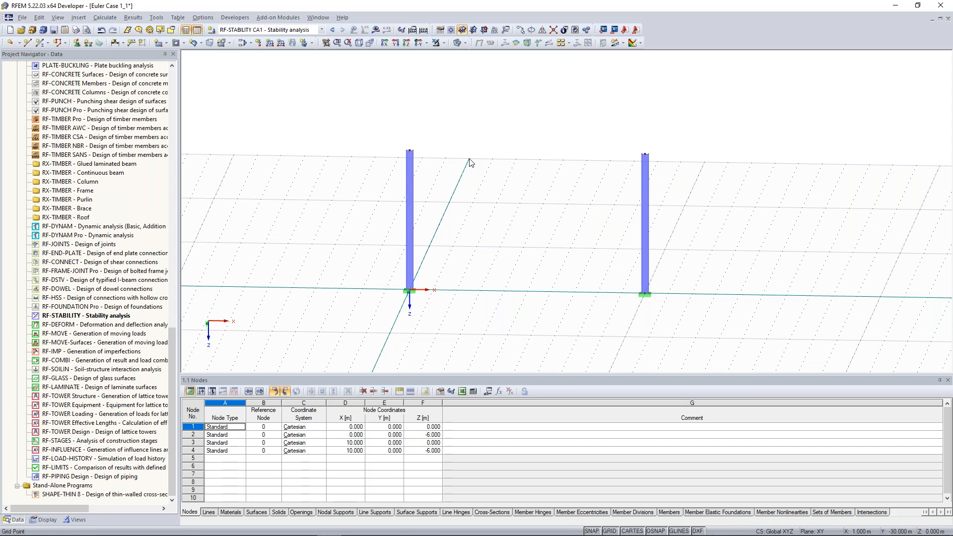
left_click(41, 43)
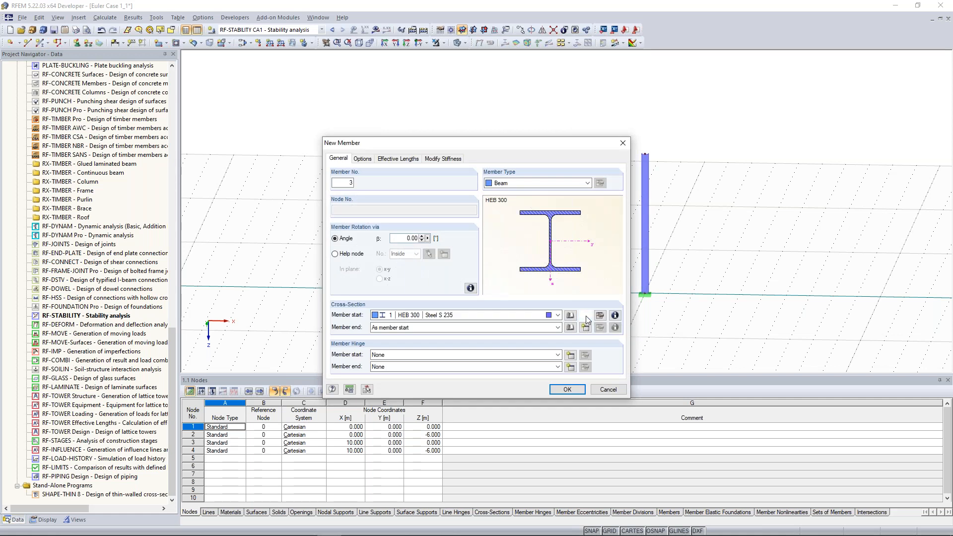
left_click(586, 316)
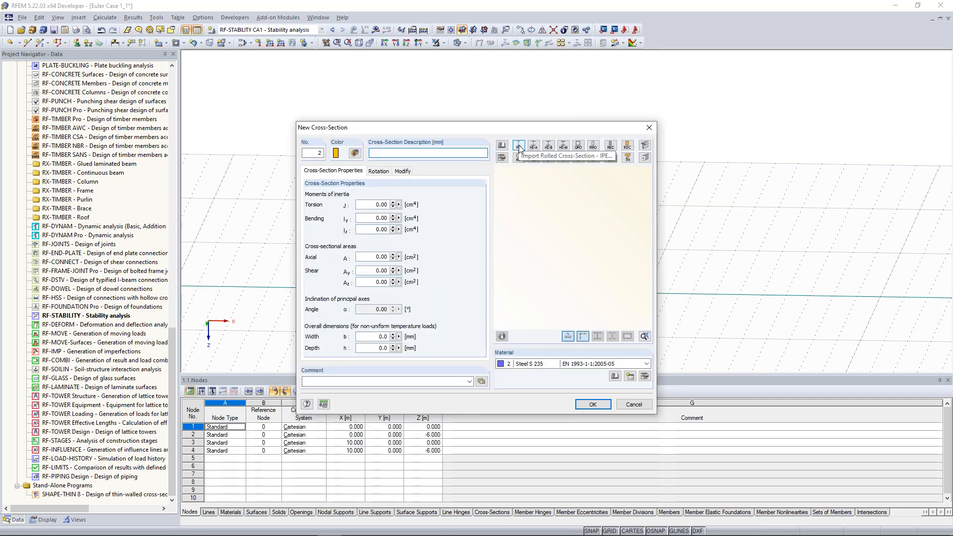
left_click(519, 147)
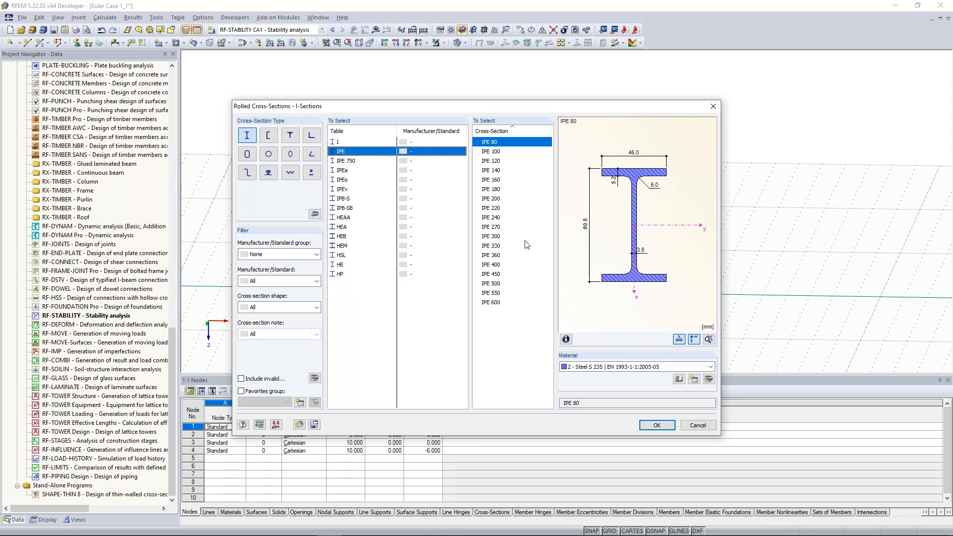
left_click(500, 237)
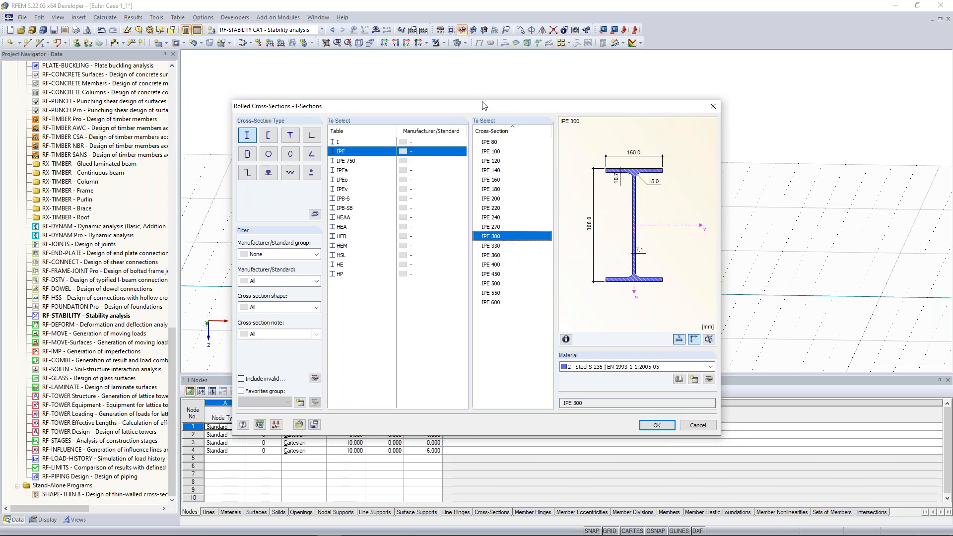
mouse_move(465, 107)
left_mouse_down()
mouse_move(337, 212)
mouse_move(453, 131)
mouse_move(454, 103)
left_mouse_up()
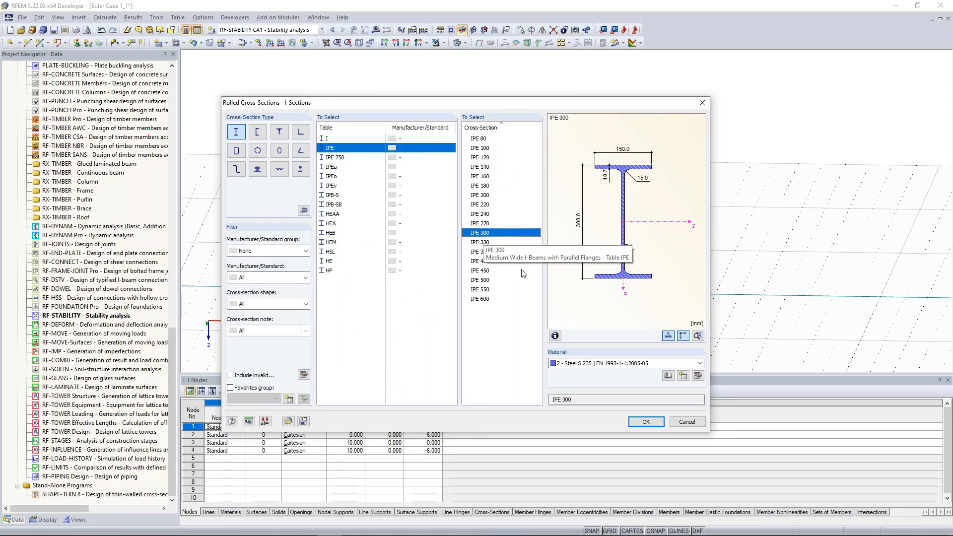
left_click(645, 422)
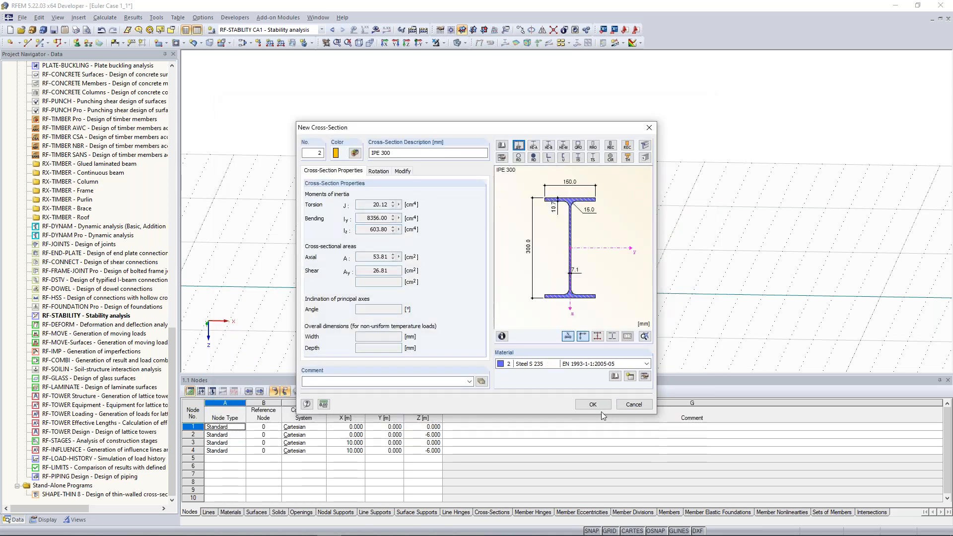
left_click(593, 404)
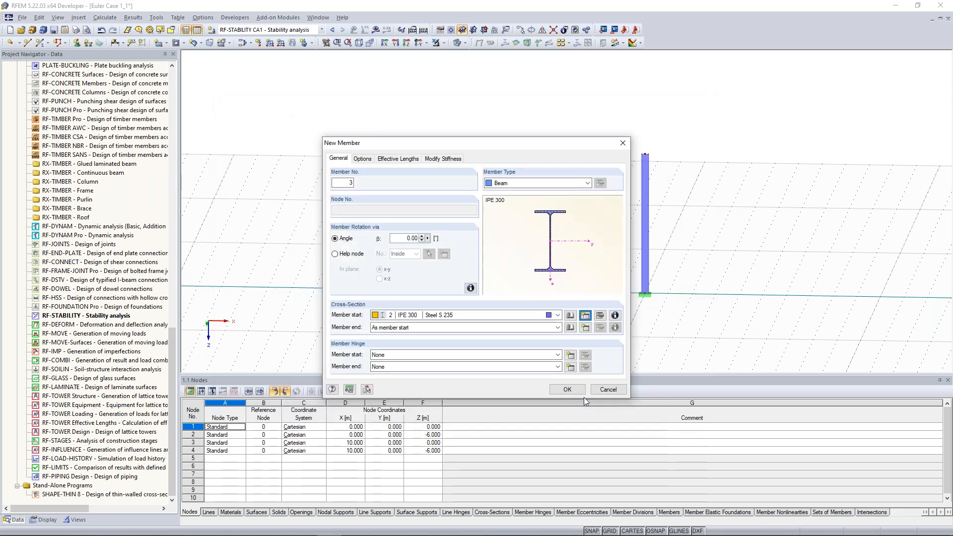
left_click(571, 389)
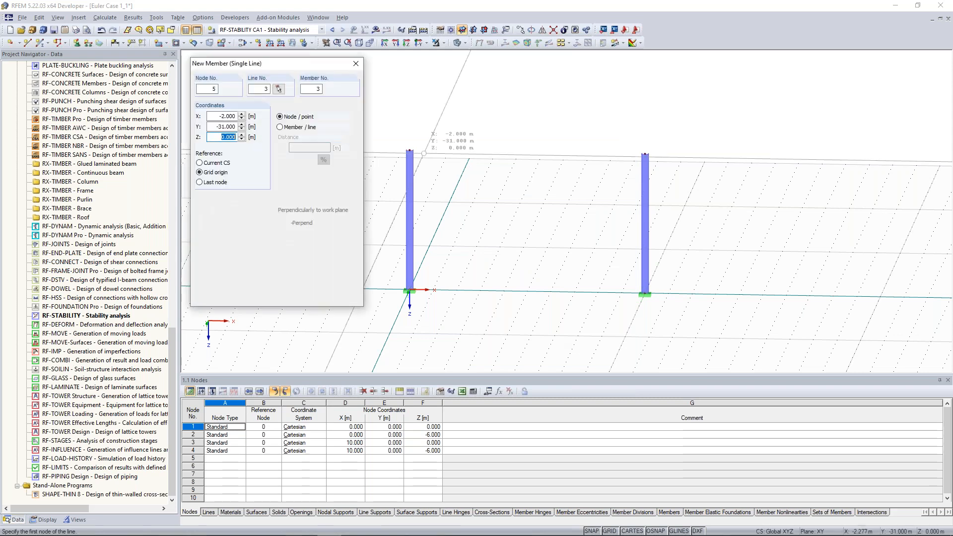
left_click(409, 149)
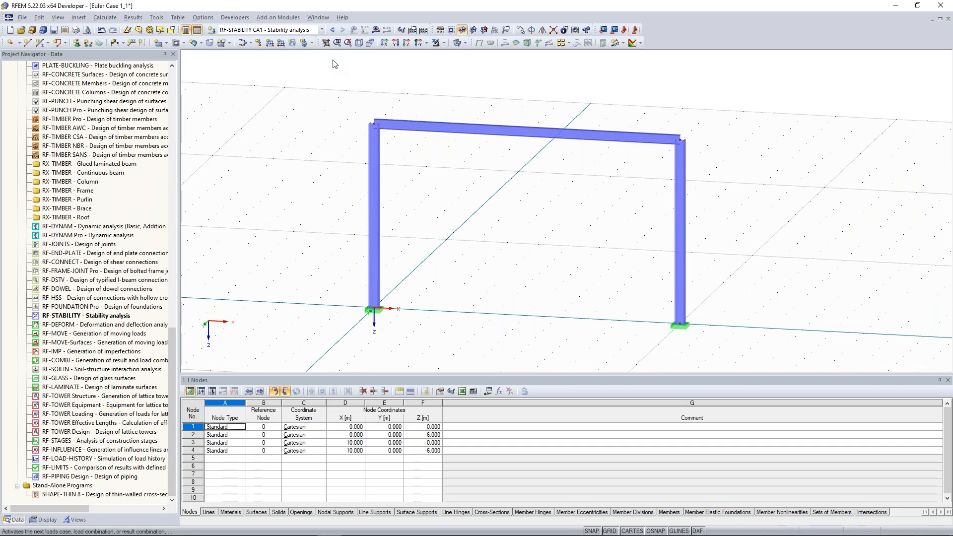
Switch to load case LC1 and copy the vertical nodal load to the top node of the second column.
left_click(331, 30)
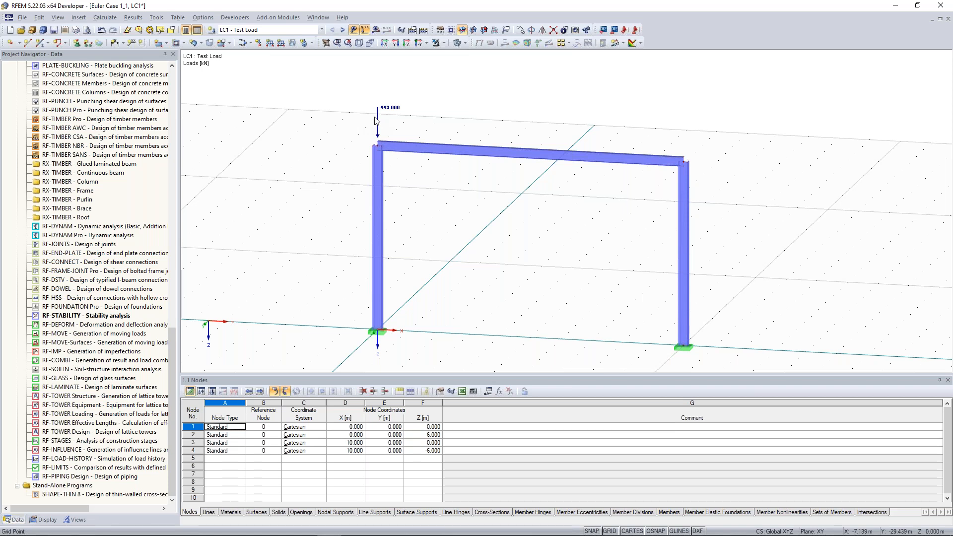
left_click_drag(377, 119, 683, 162)
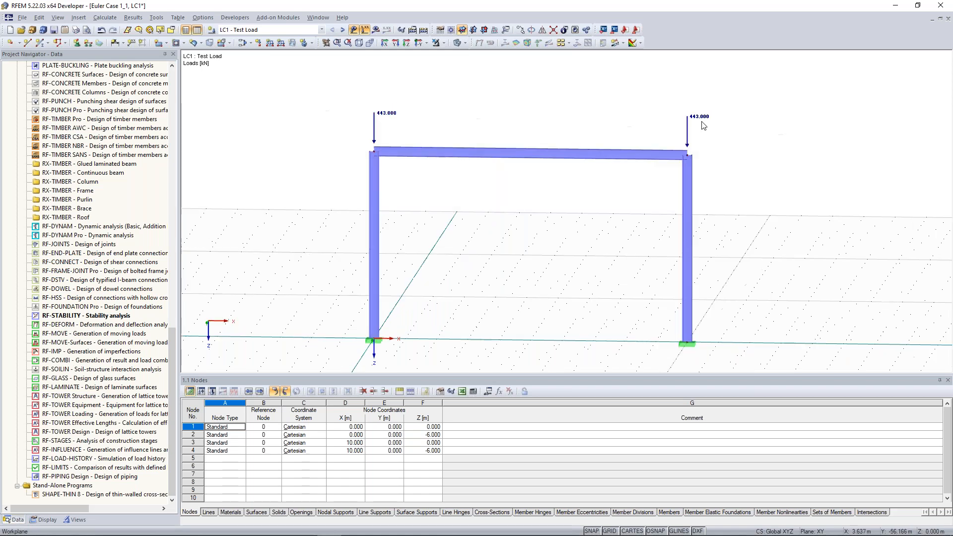
Set the vertical force PZ of both nodal loads at the column tops to 100 kN.
left_click_drag(761, 132, 354, 74)
left_click(501, 108)
left_click_drag(740, 129, 361, 88)
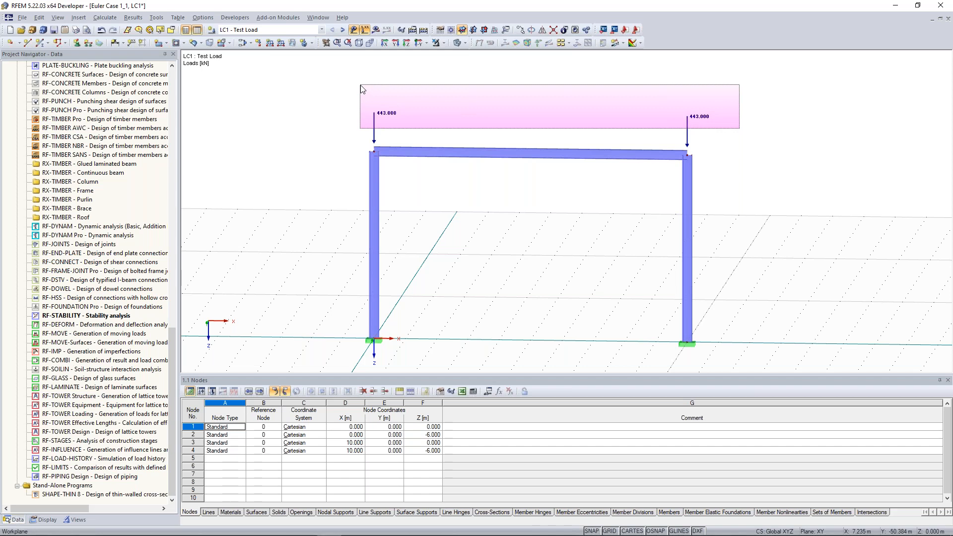
left_click_drag(361, 89, 362, 89)
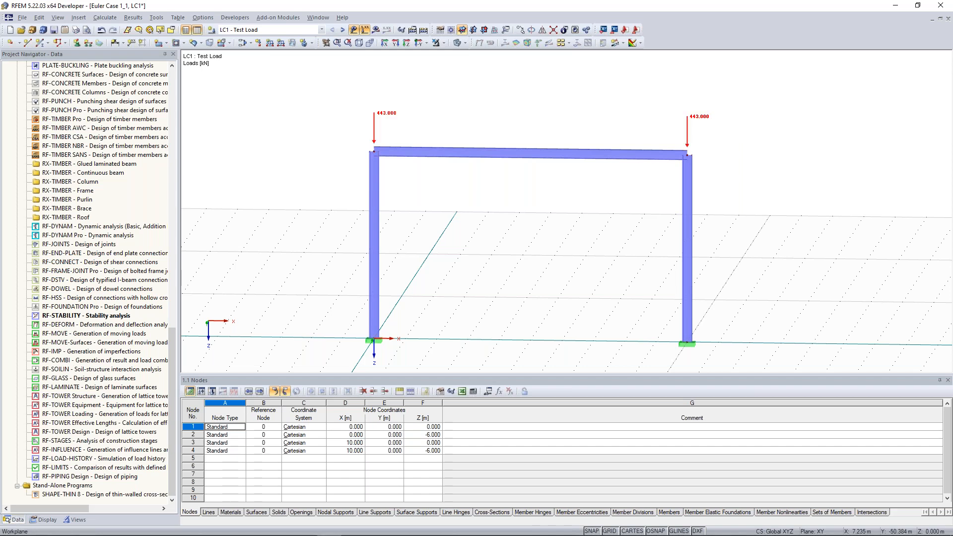
right_click(388, 117)
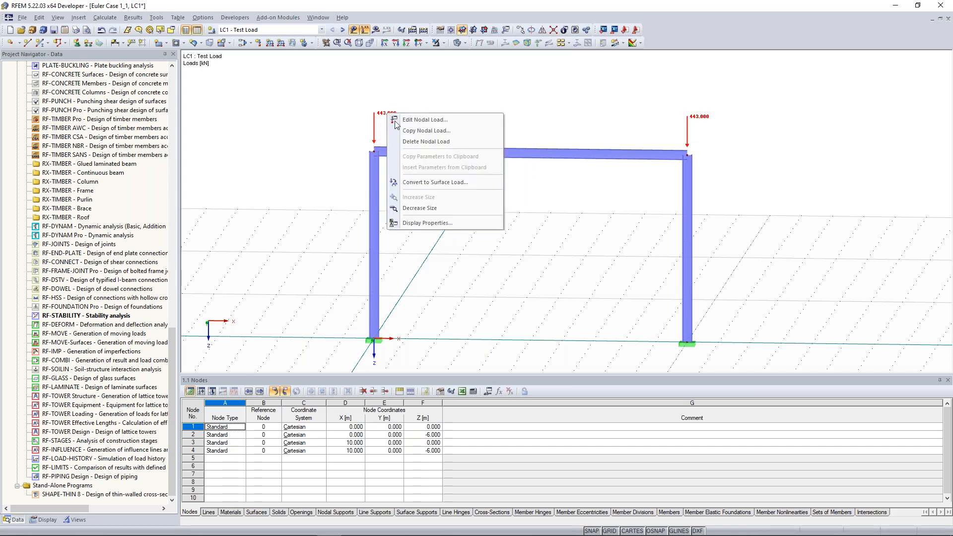
left_click(439, 121)
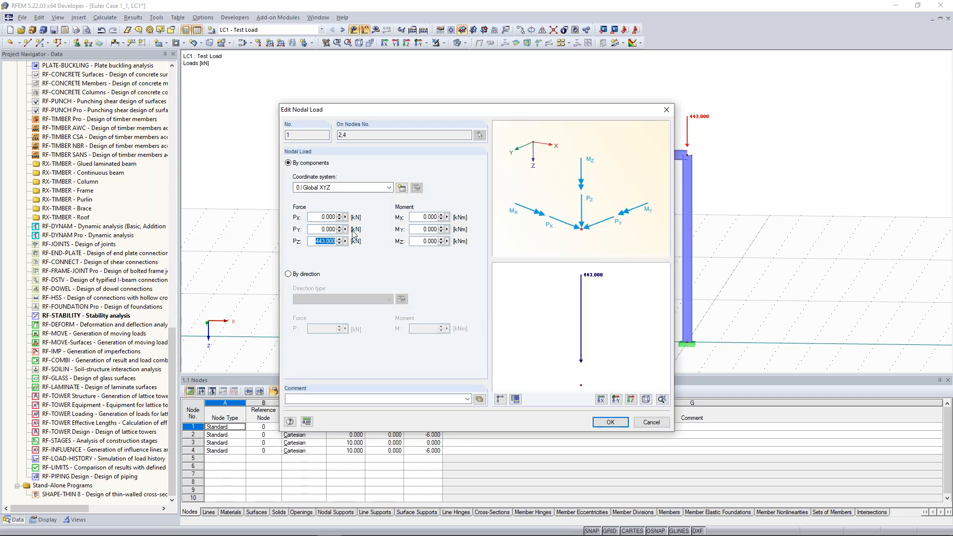
type("100")
left_click(610, 422)
Calculate the frame model and display the RF-STABILITY CA1 results.
middle_click_drag(549, 215, 513, 242, "ctrl")
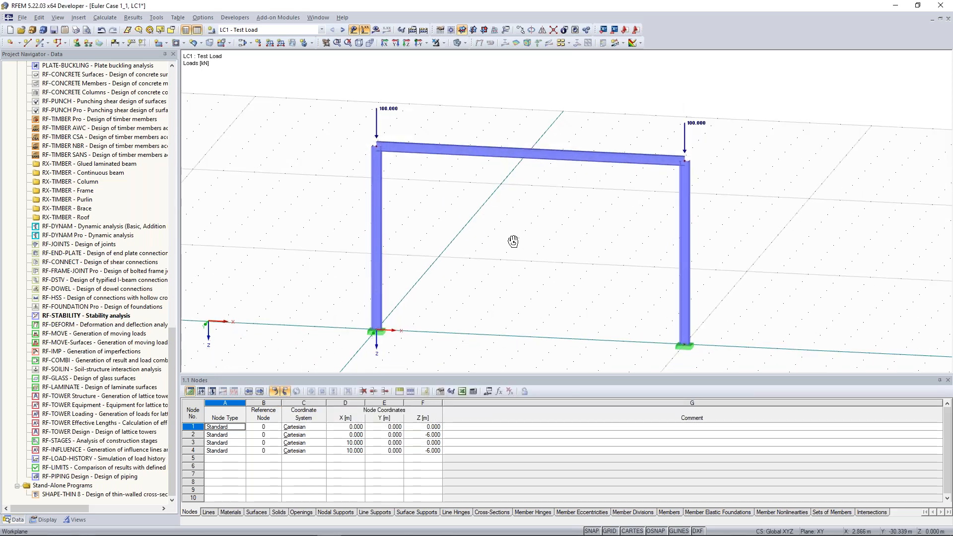
middle_click_drag(513, 241, 556, 234, "ctrl")
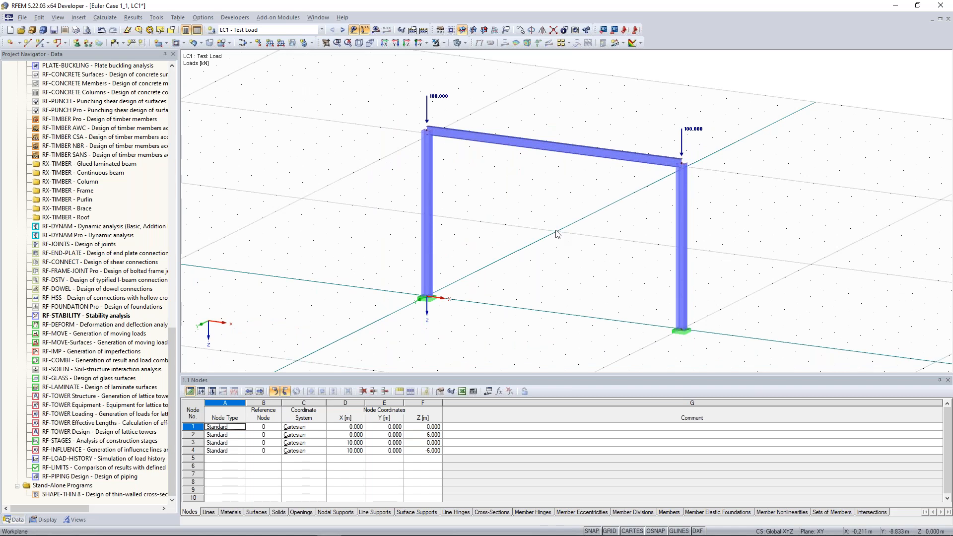
left_click(423, 30)
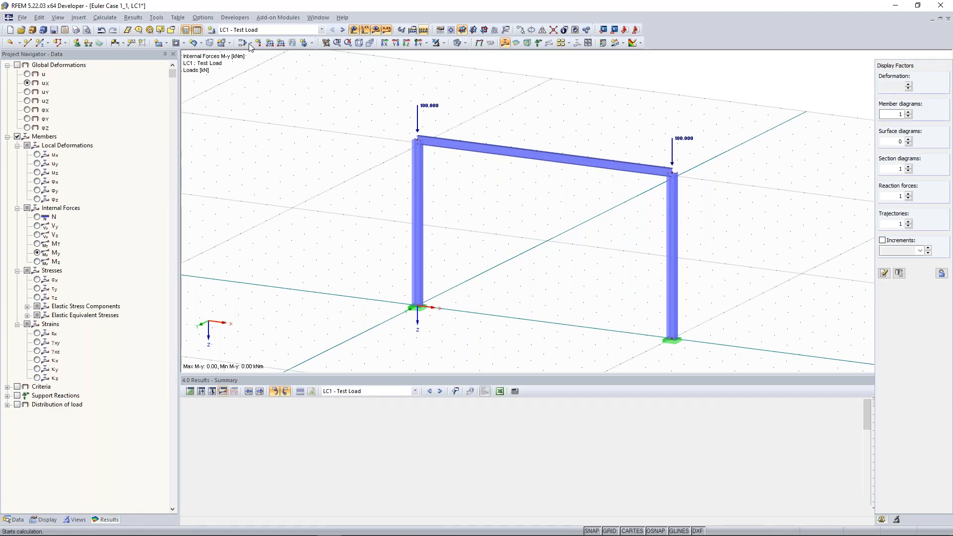
left_click(341, 31)
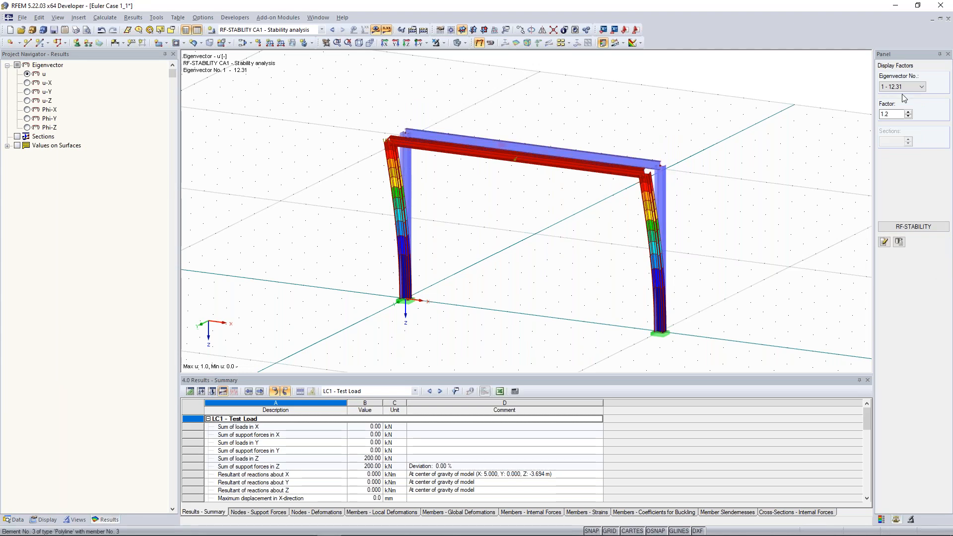
Inspect the frame's mode shapes for eigenvectors 3 and 1, raising the display factor of eigenvector 1 to 1.08.
scroll(917, 90, "down", 2)
left_click(920, 89)
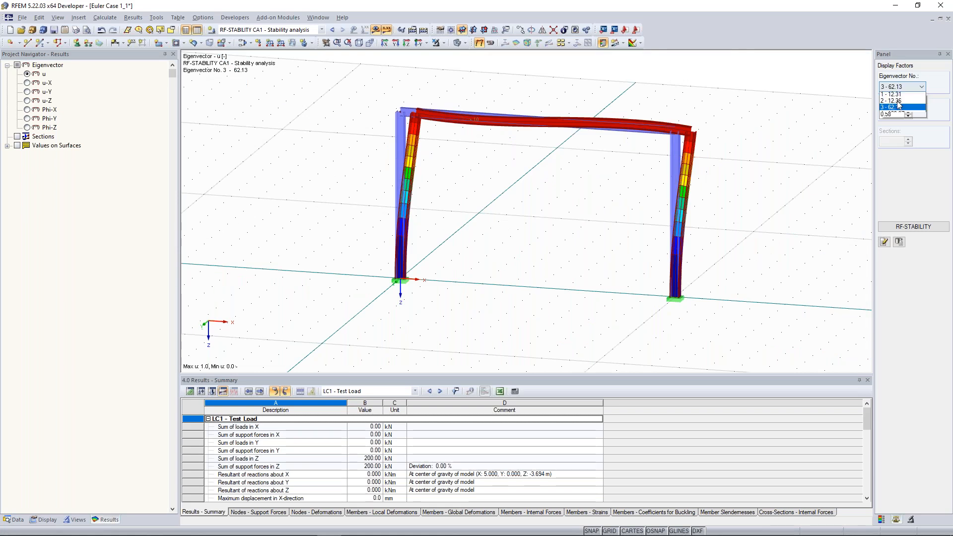
left_click(899, 116)
middle_click_drag(730, 144, 607, 178, "ctrl")
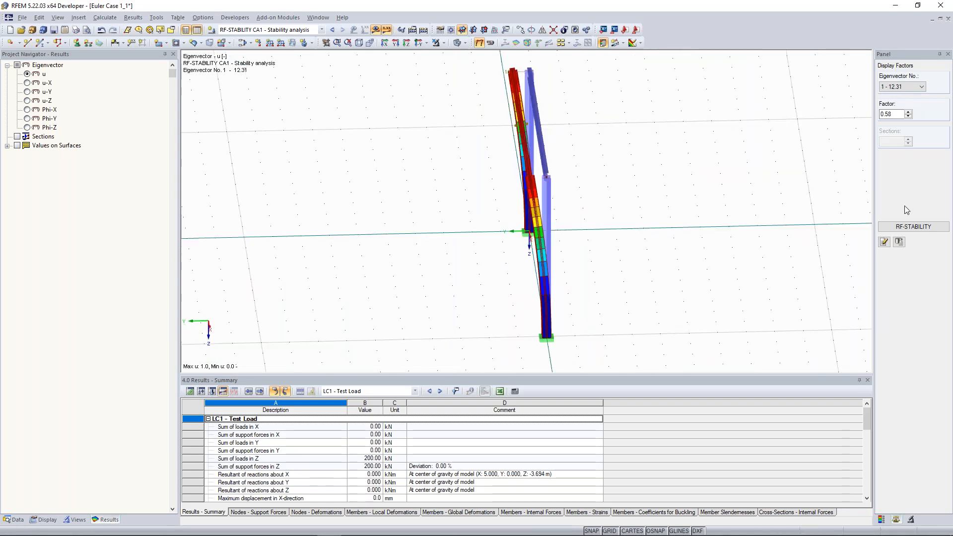
left_click(907, 112)
left_click(908, 112)
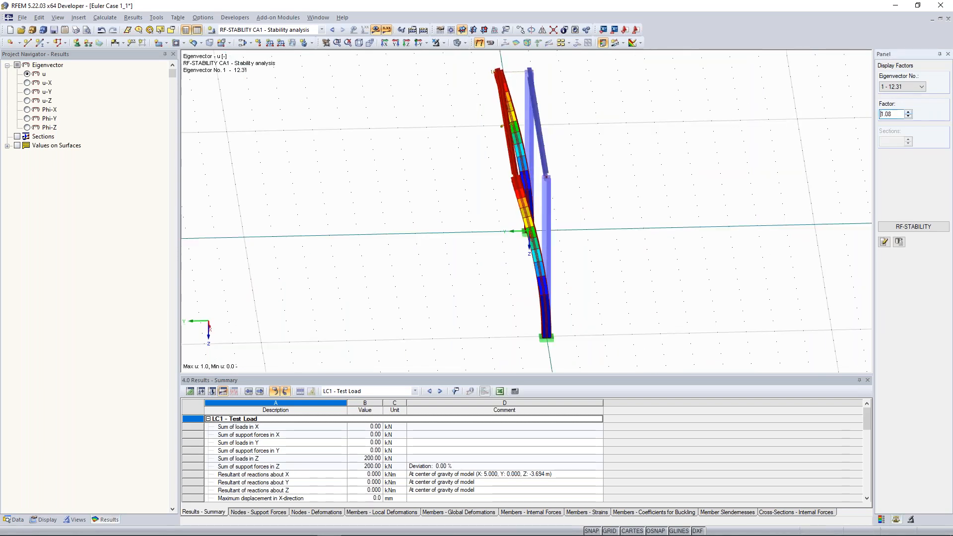
Examine the frame's mode shapes for eigenvectors 1 and 2 from several viewing angles at a display factor of 1.33.
middle_click_drag(612, 208, 666, 198, "ctrl")
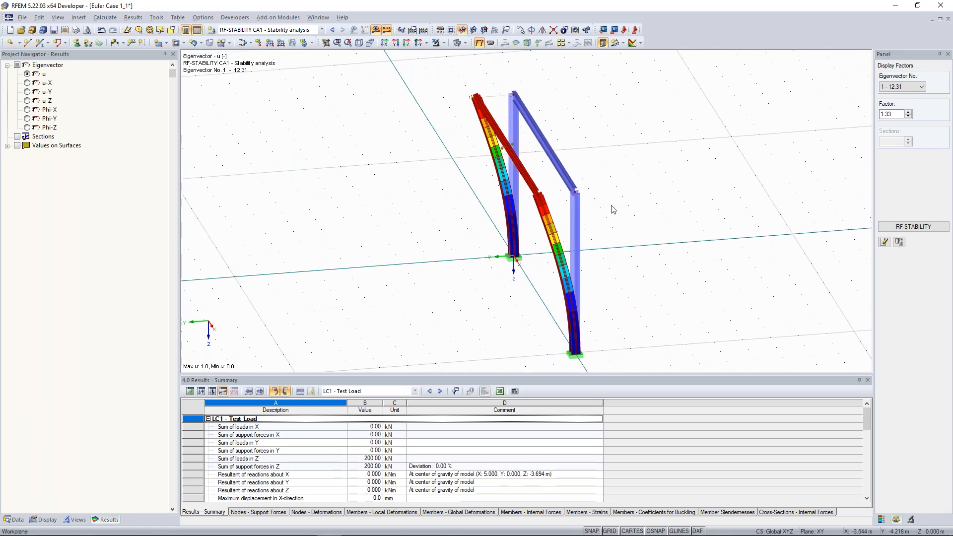
middle_click_drag(446, 217, 492, 204, "ctrl")
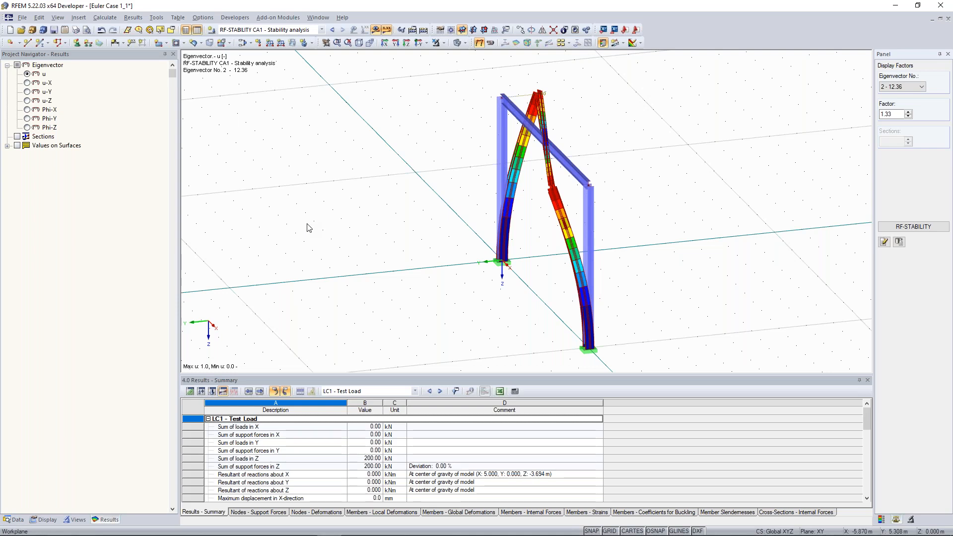
middle_click_drag(353, 202, 516, 191, "ctrl")
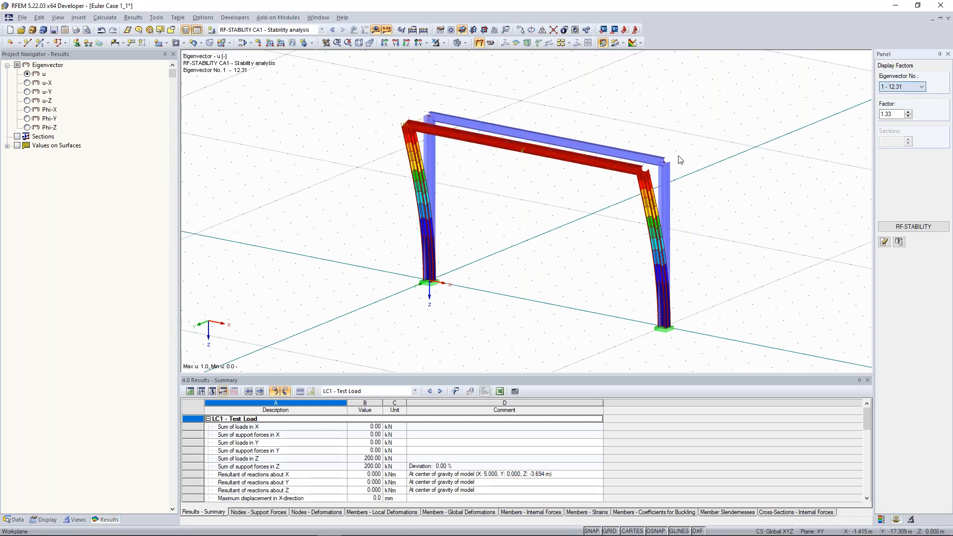
middle_click_drag(680, 158, 655, 149, "ctrl")
middle_click_drag(792, 154, 800, 156, "ctrl")
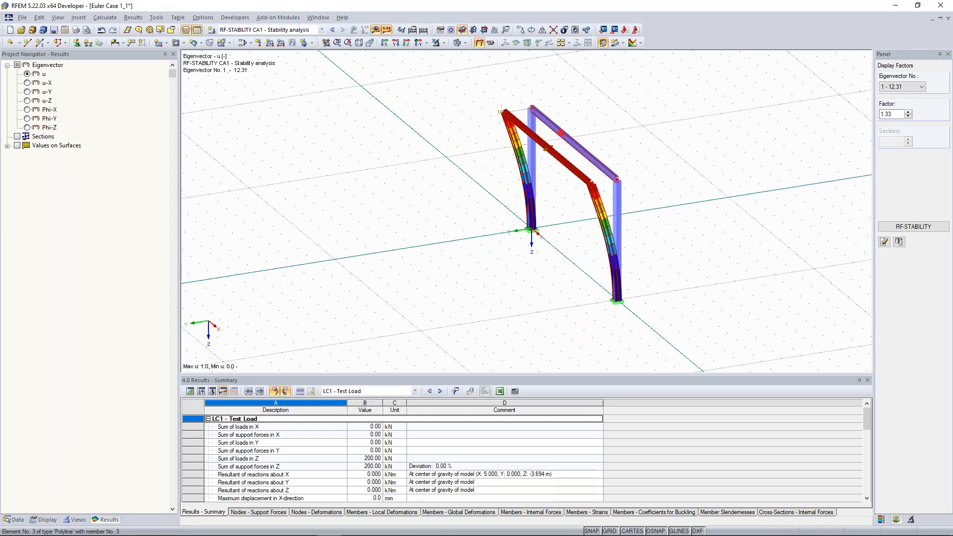
scroll(570, 177, "up", 3)
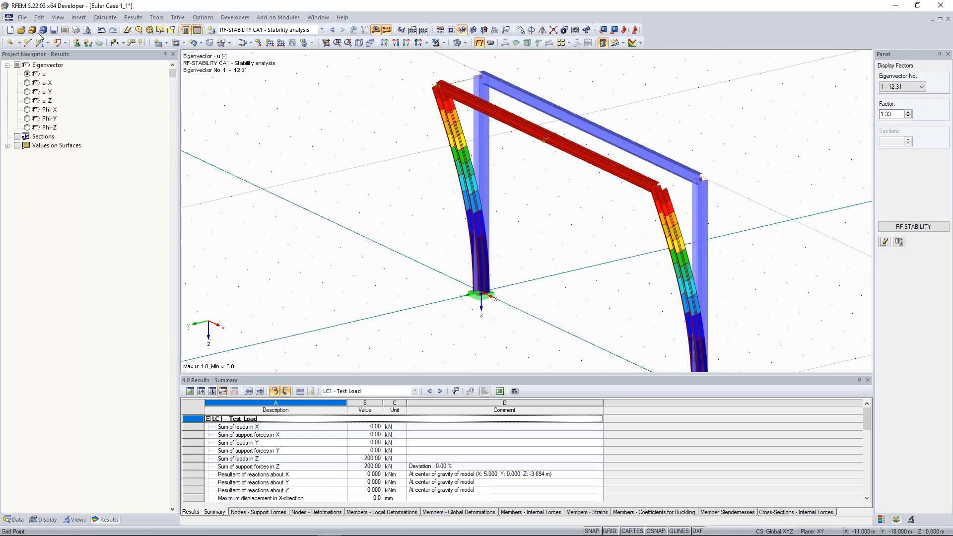
scroll(326, 124, "down", 3)
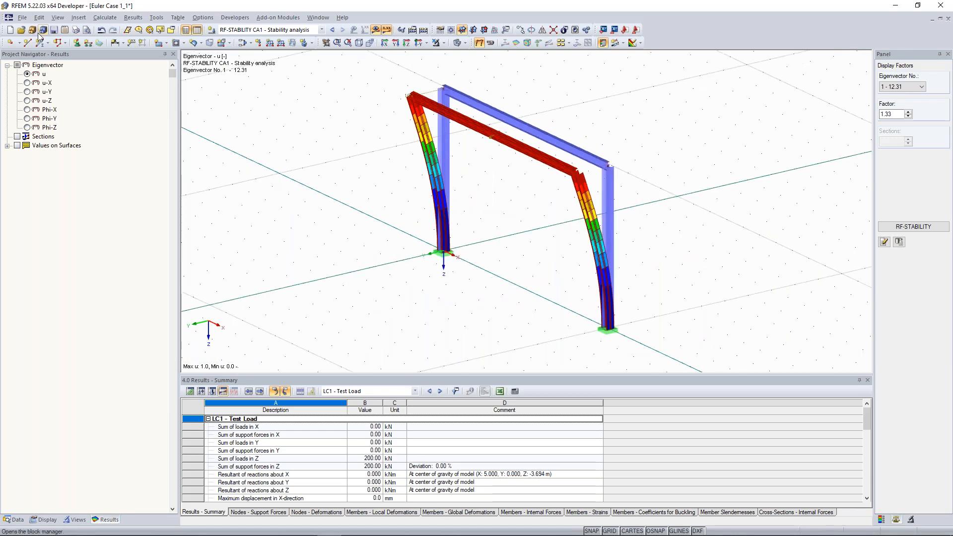
Open the Modell 1 example from the Examples project through the Project Manager and examine its hall structure.
left_click(34, 31)
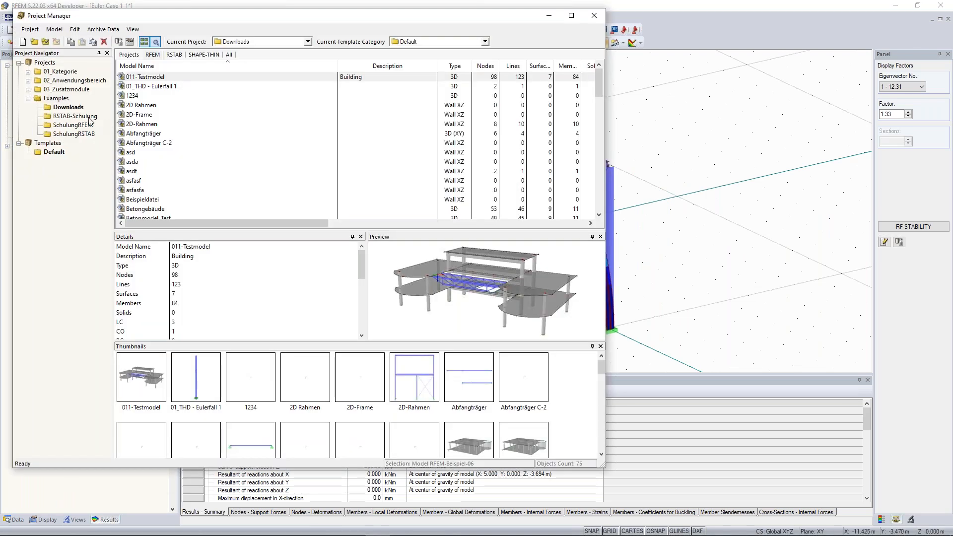
left_click(56, 98)
scroll(167, 116, "down", 14)
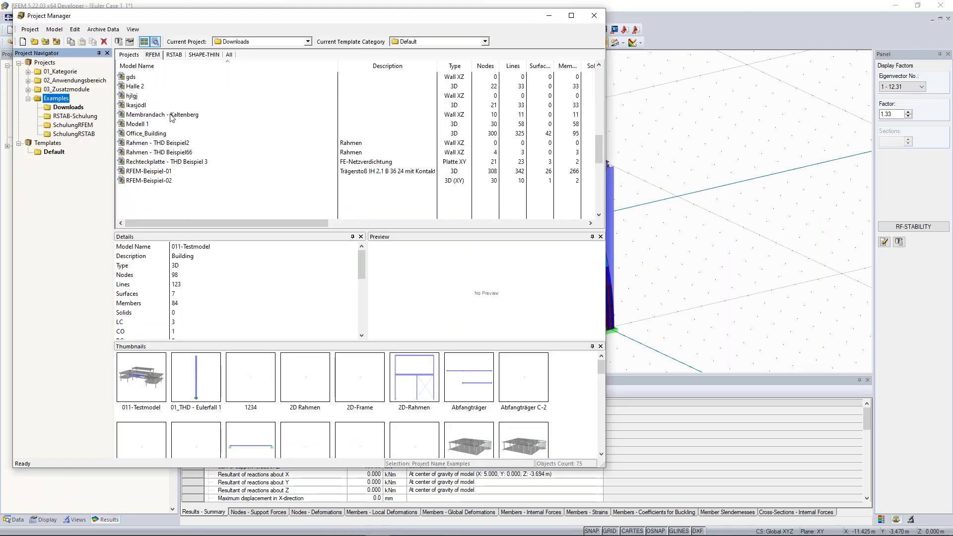
left_click(155, 87)
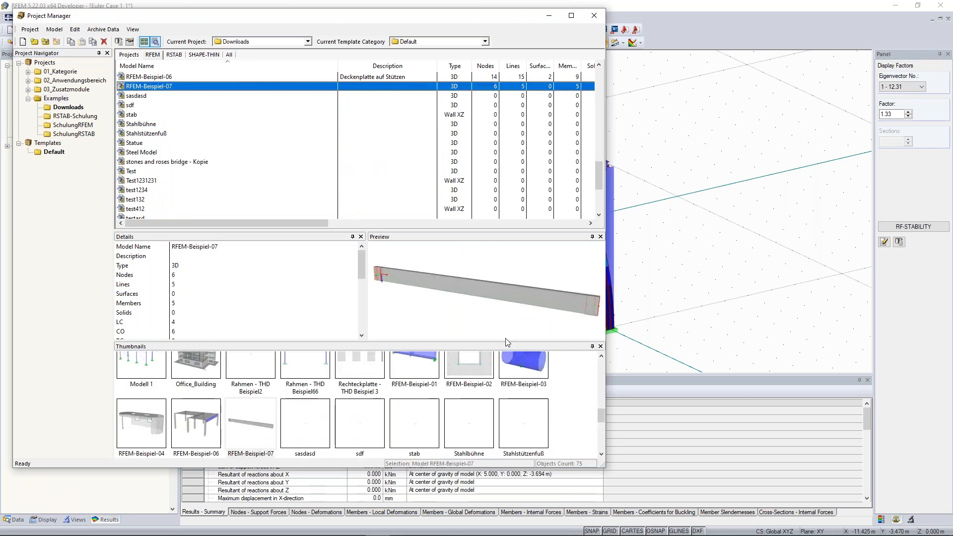
scroll(272, 405, "up", 1)
double_click(157, 427)
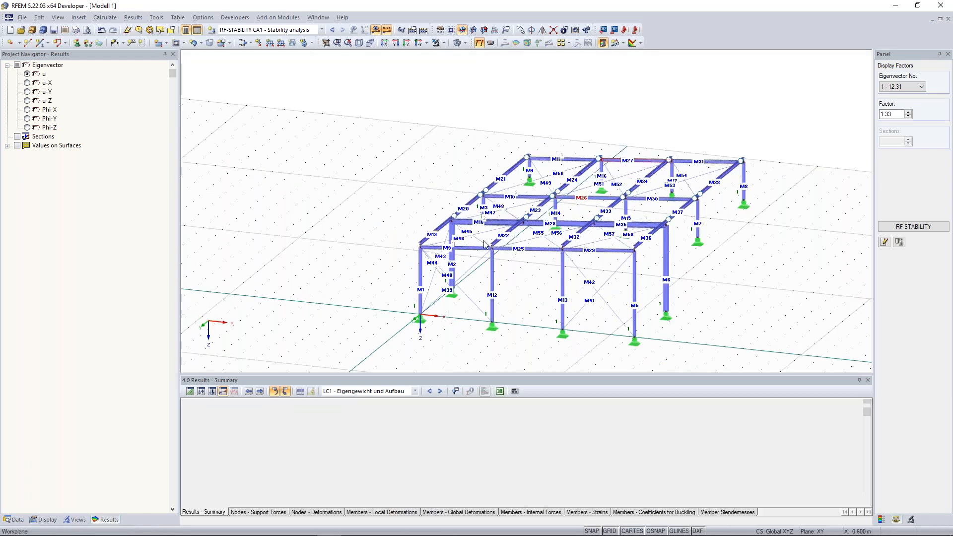
scroll(442, 235, "up", 4)
double_click(441, 213)
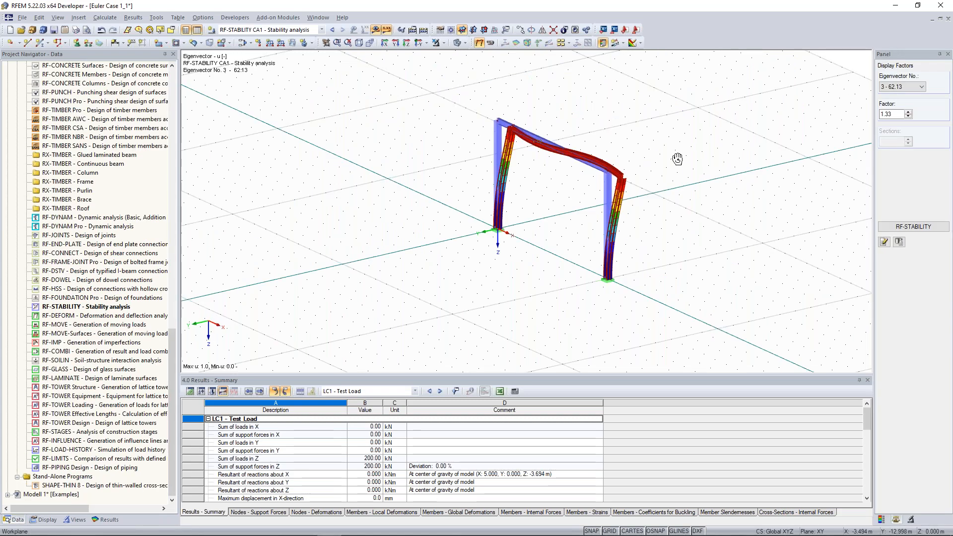
Examine the in-plane mode shape of eigenvector 3 on Euler Case 1_1, raising the display factor to 1.83.
middle_click_drag(678, 159, 600, 164, "ctrl")
scroll(600, 163, "up", 2)
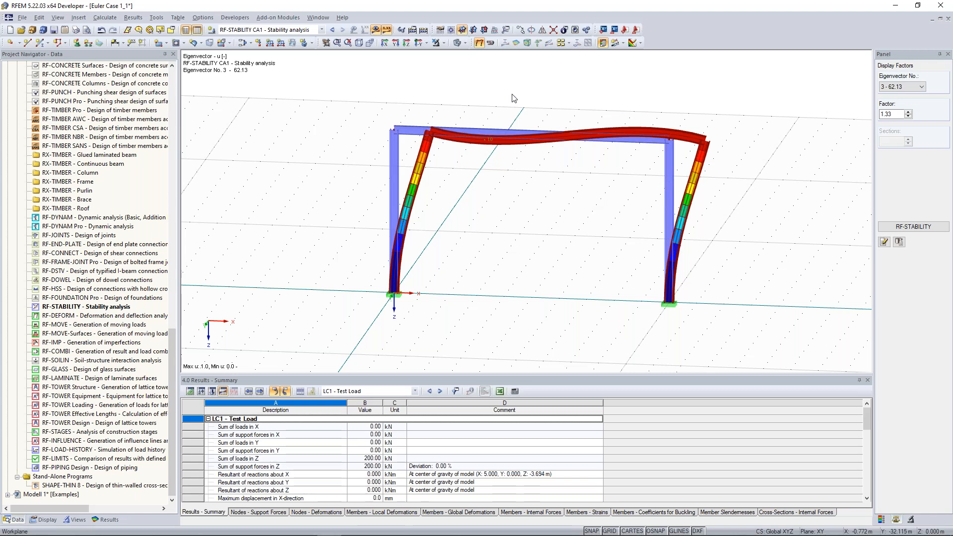
left_click(907, 112)
left_click(907, 111)
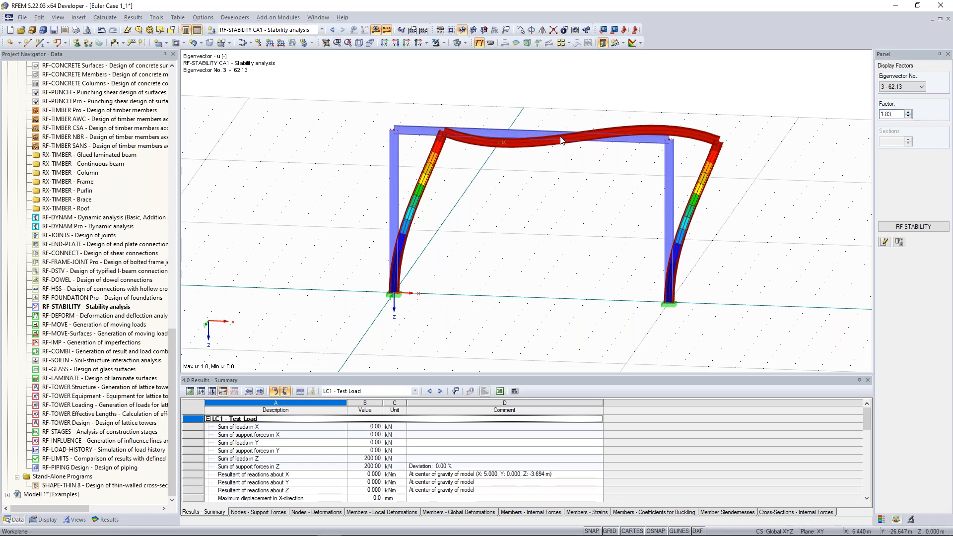
middle_click_drag(740, 128, 734, 130, "ctrl")
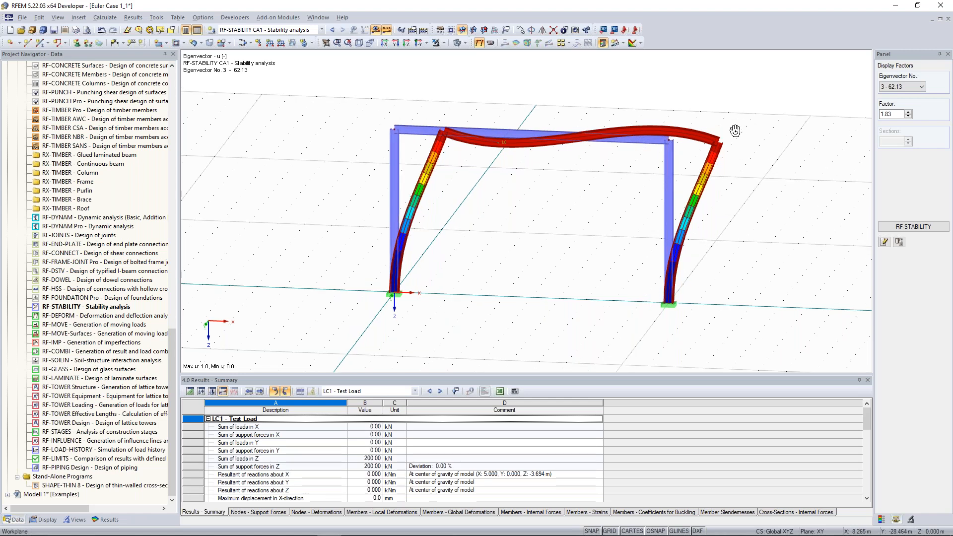
middle_click_drag(734, 130, 685, 134, "ctrl")
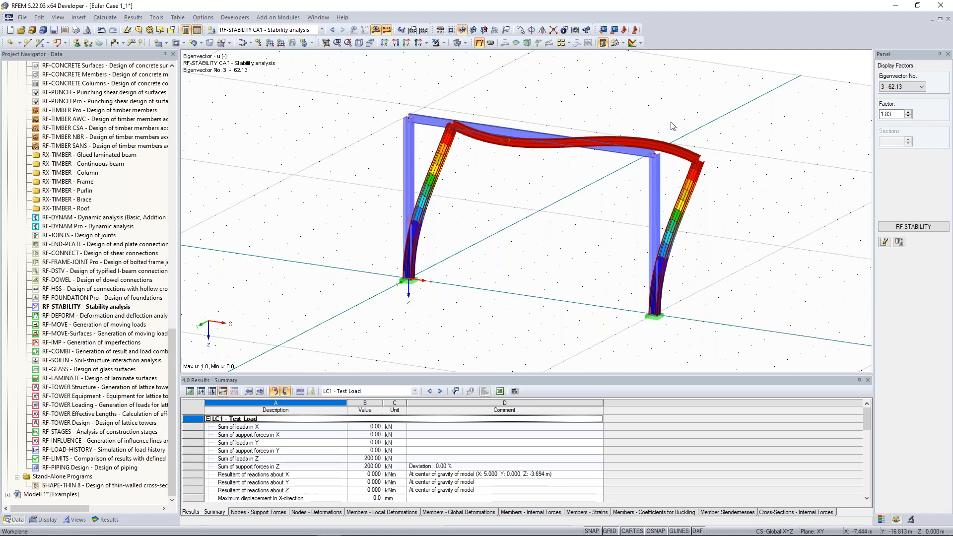
Switch to eigenvector 1 and examine the frame's out-of-plane mode shape along the beam axis.
left_click(902, 87)
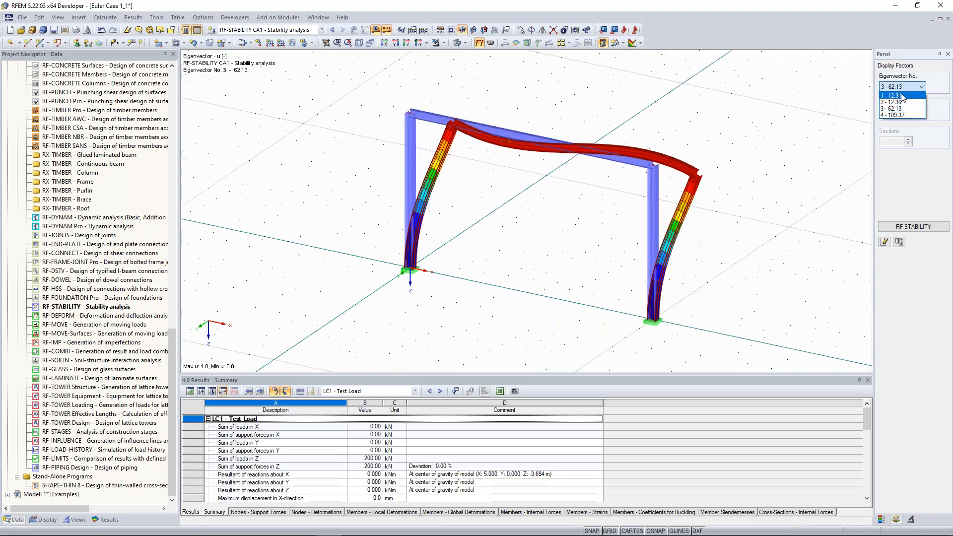
left_click(893, 98)
middle_click_drag(667, 134, 420, 170, "ctrl")
scroll(432, 137, "up", 2)
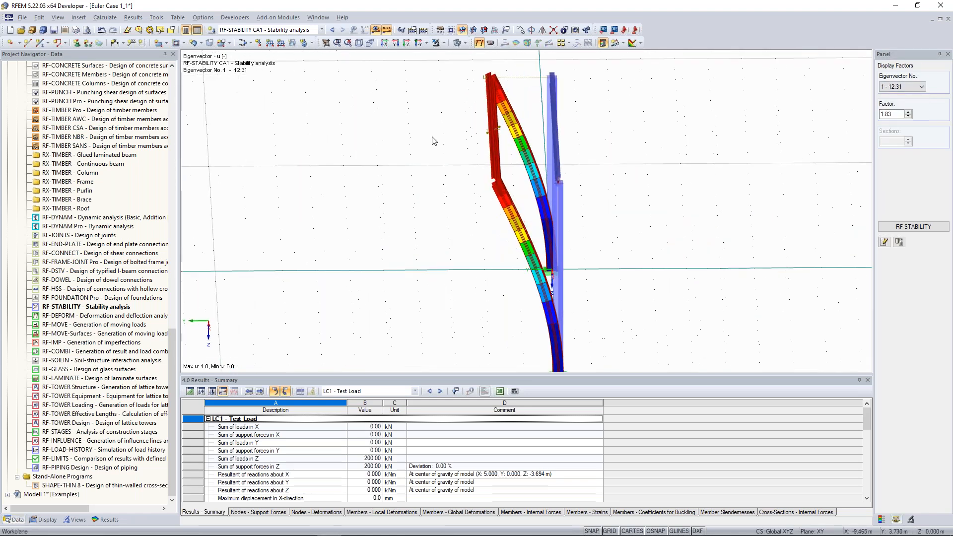
left_click_drag(457, 58, 536, 210)
scroll(441, 218, "down", 1)
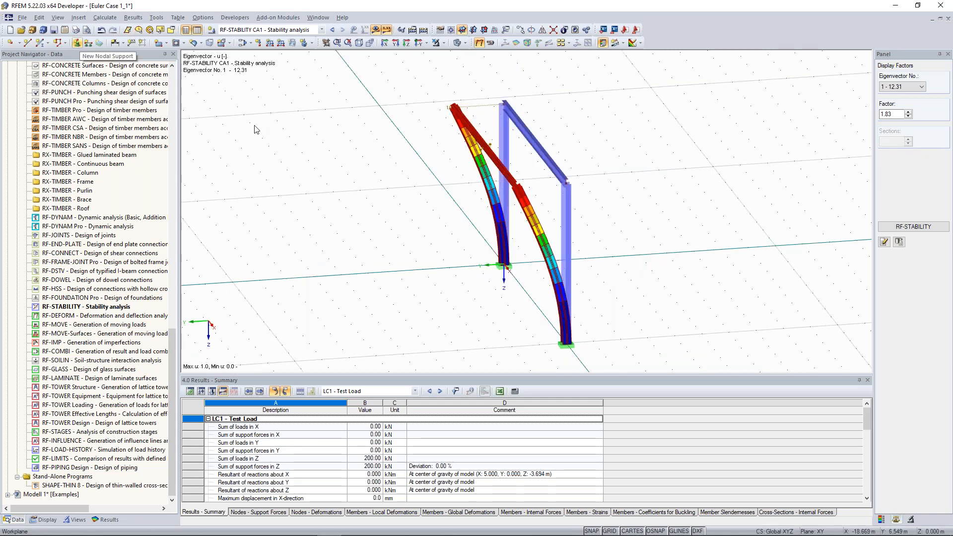
Add out-of-plane nodal supports at the top nodes of both columns.
scroll(568, 217, "up", 3)
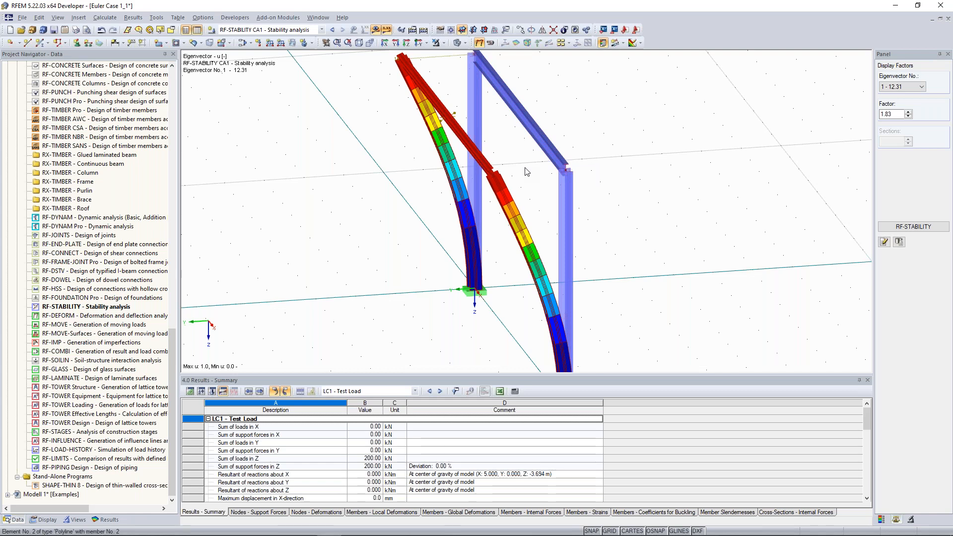
left_click(76, 42)
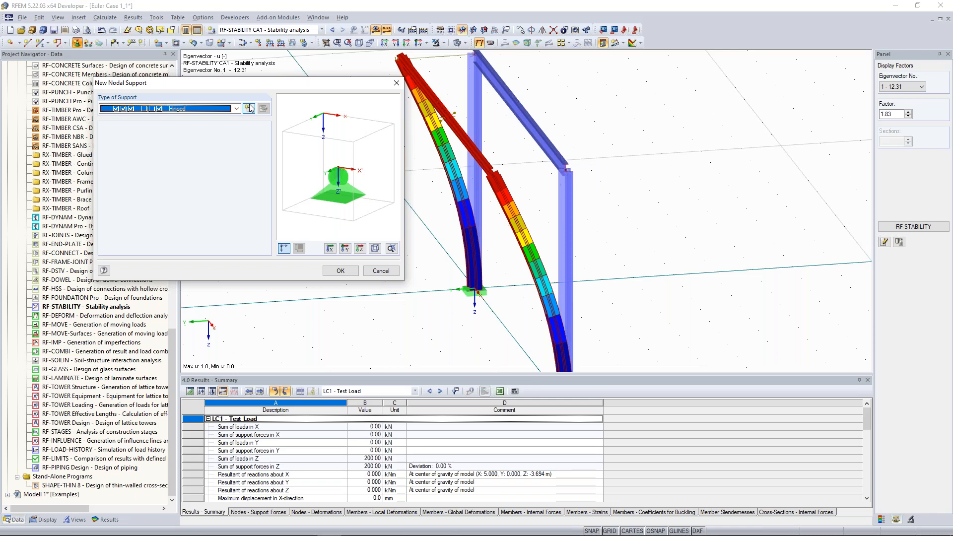
left_click(341, 273)
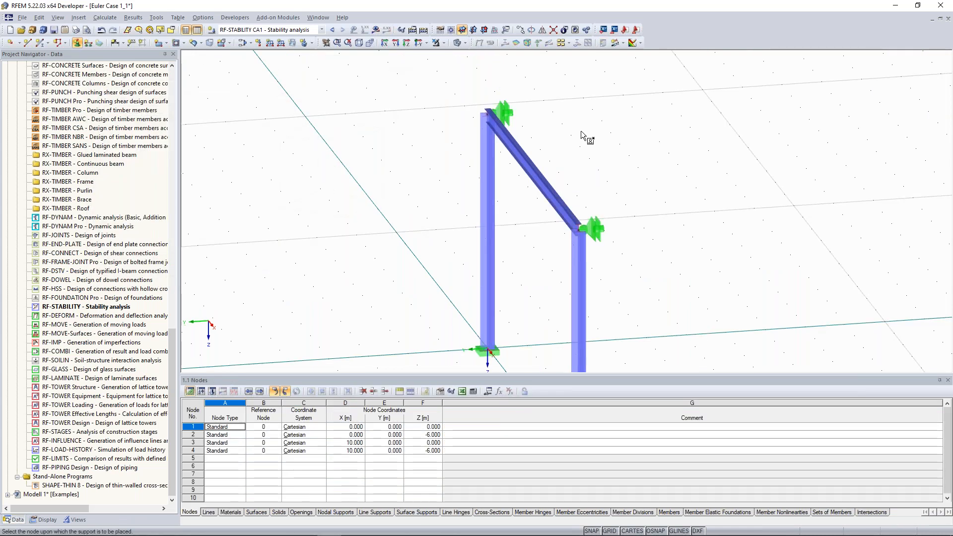
key("Escape")
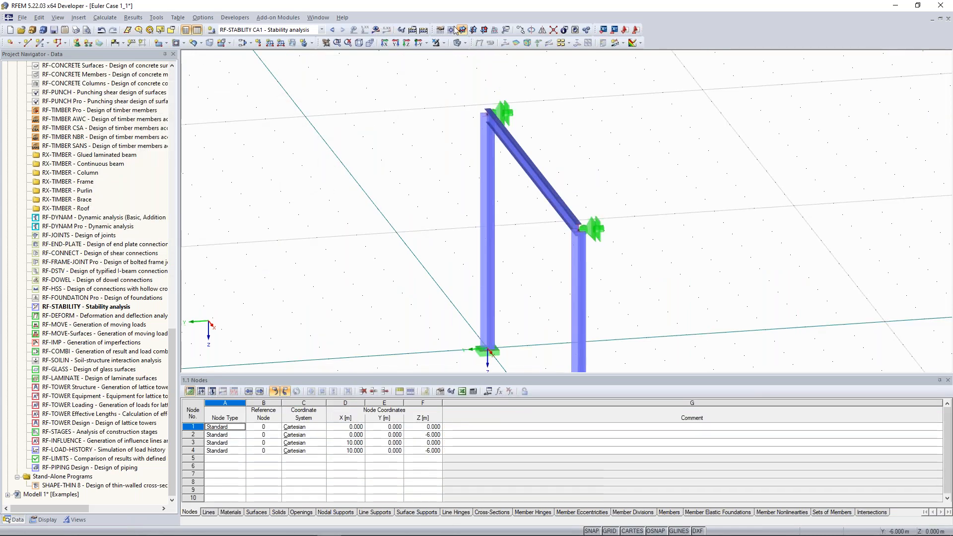
scroll(441, 193, "down", 2)
middle_click_drag(441, 194, 425, 174)
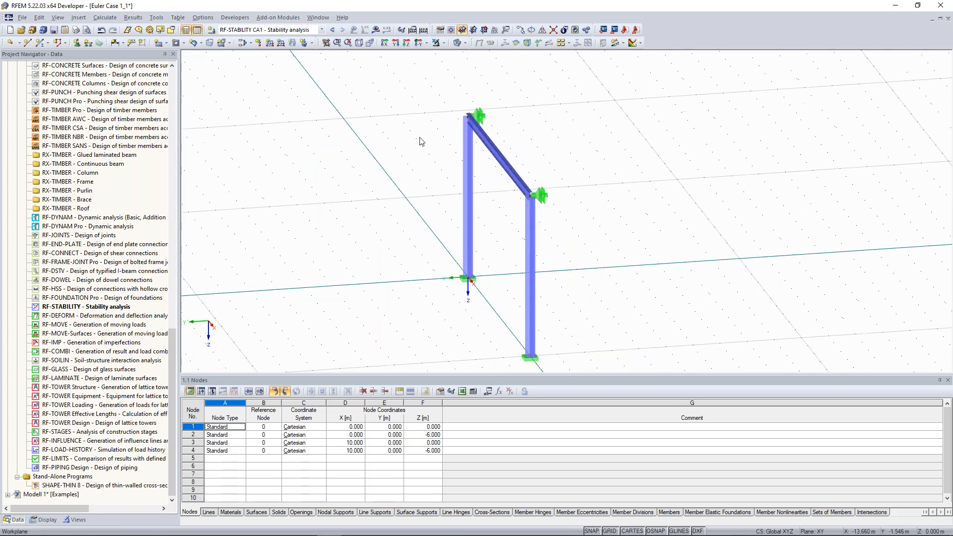
Recalculate the laterally supported frame and display its RF-STABILITY mode shape for eigenvector 1.
left_click(424, 30)
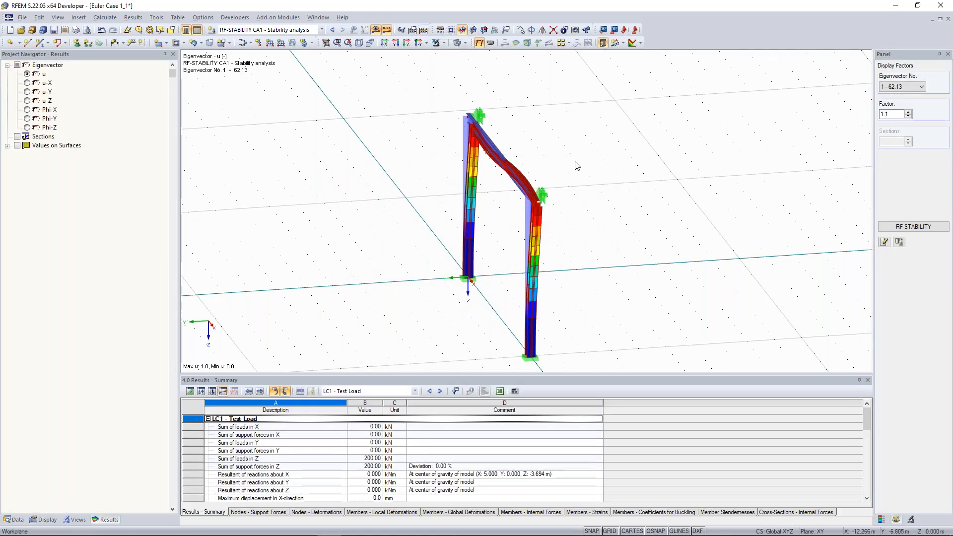
middle_click_drag(574, 162, 735, 193, "ctrl")
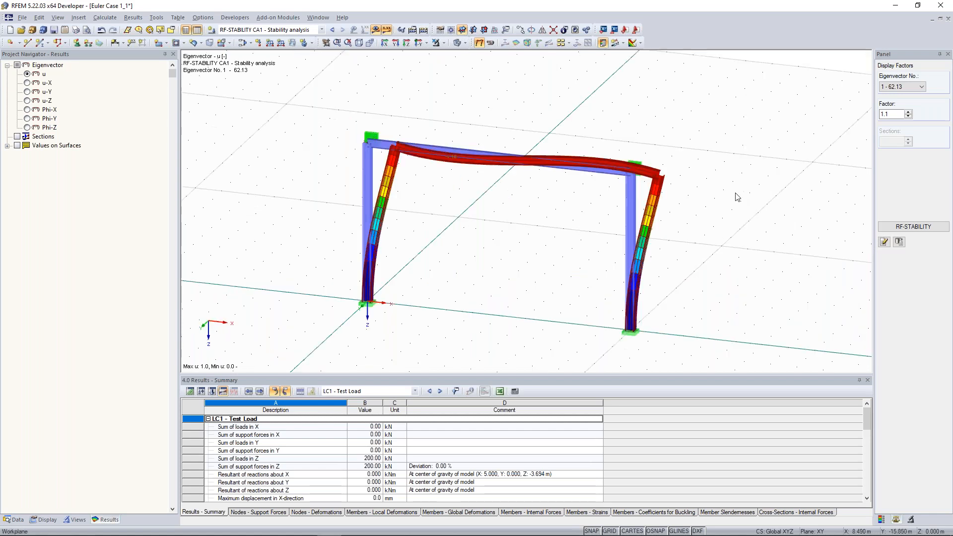
Switch to eigenvector 2 and examine the columns' mode shape at a display factor of 1.2.
left_click(892, 88)
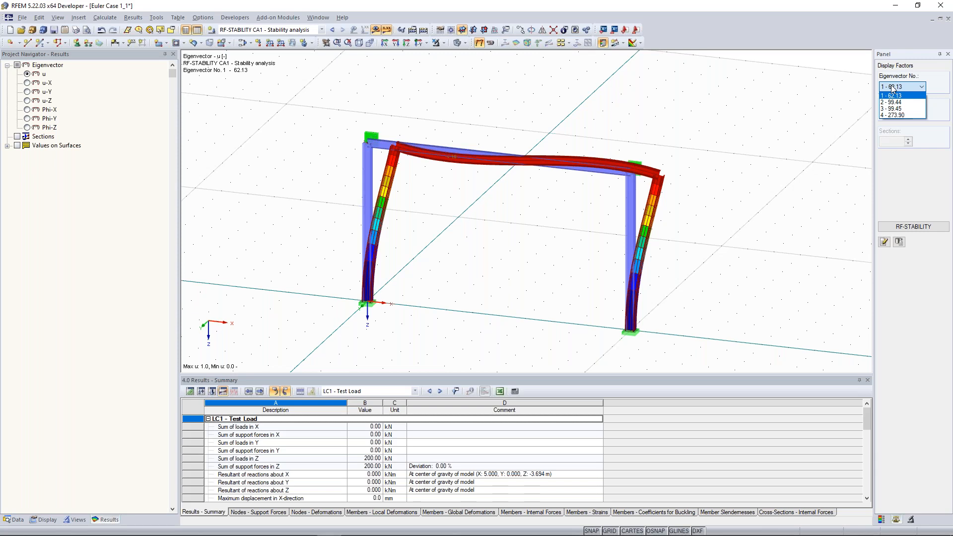
middle_click_drag(697, 178, 728, 170, "ctrl")
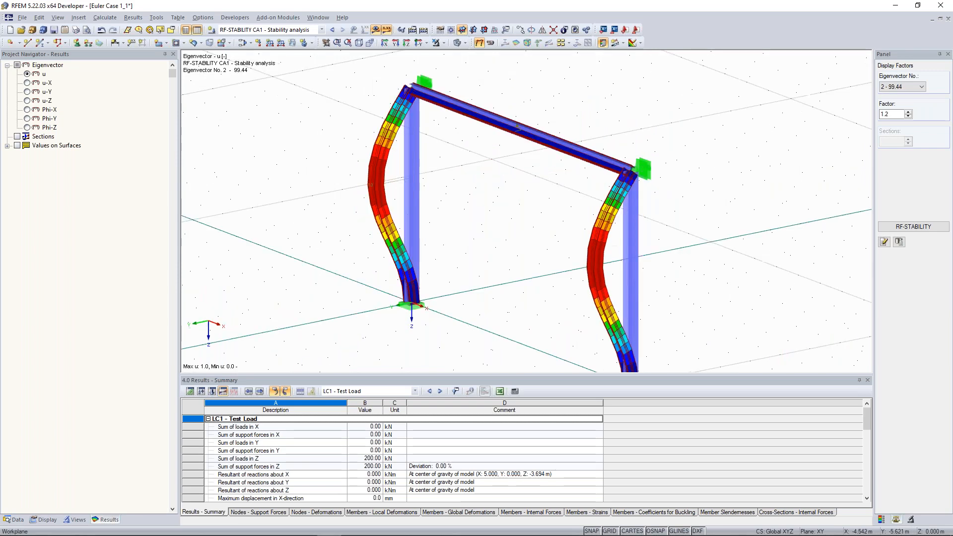
middle_click_drag(596, 234, 524, 240, "ctrl")
middle_click_drag(524, 239, 427, 160)
scroll(541, 209, "down", 2)
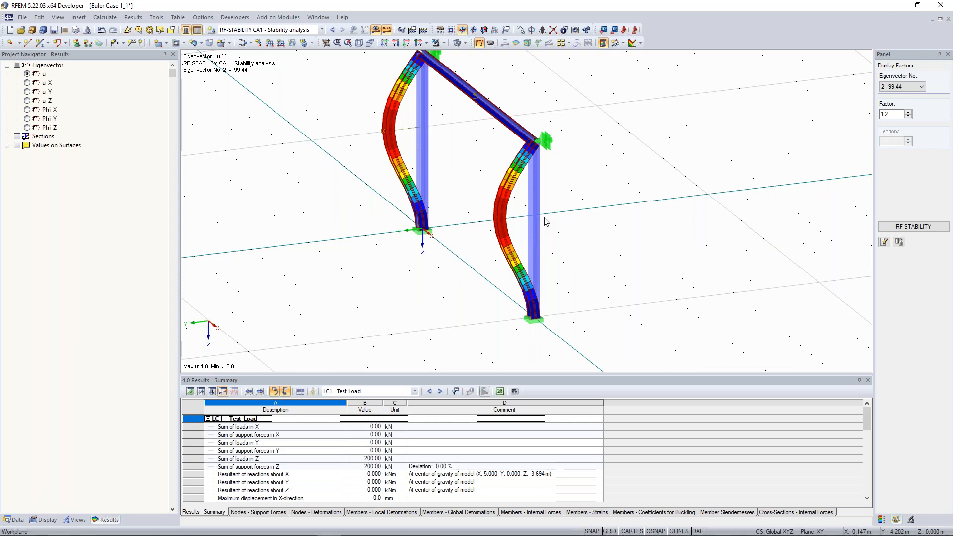
scroll(461, 199, "down", 1)
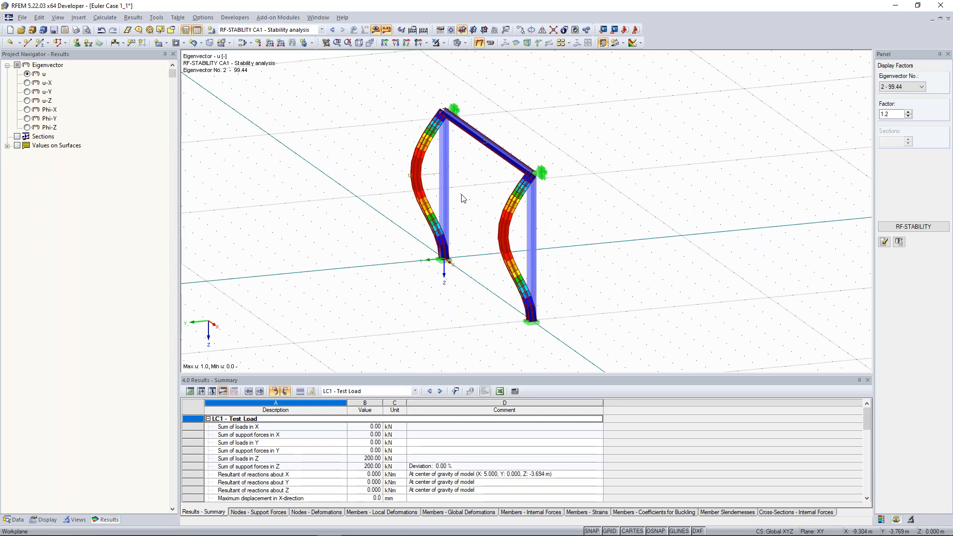
Change the Euler Case 1_1 model type to 2D - XZ in its general data and accept the possible loss of one dimension.
left_click(15, 520)
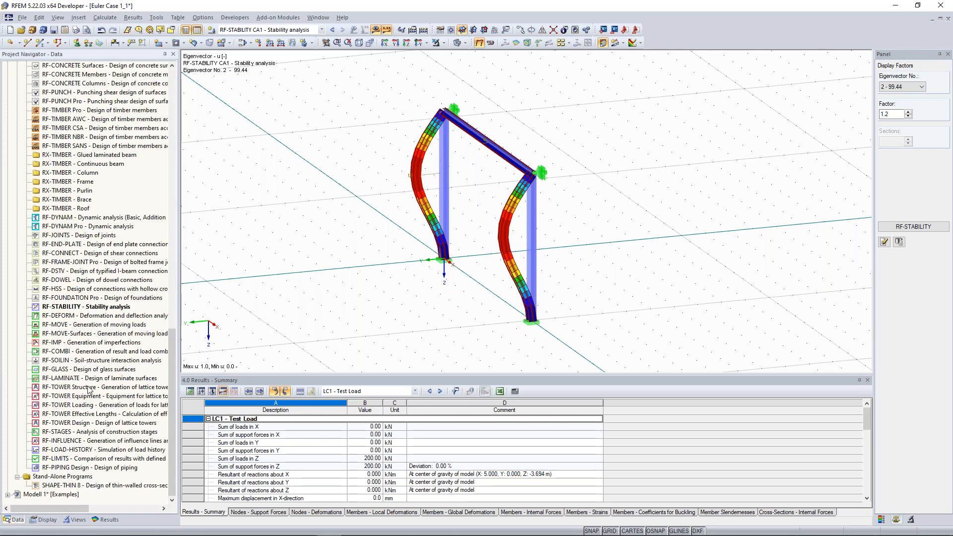
scroll(88, 388, "up", 20)
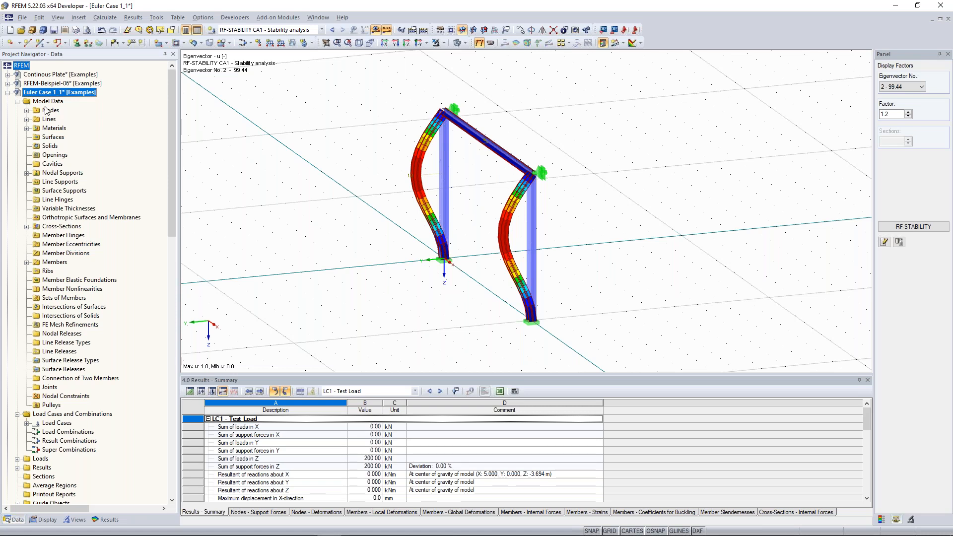
right_click(84, 94)
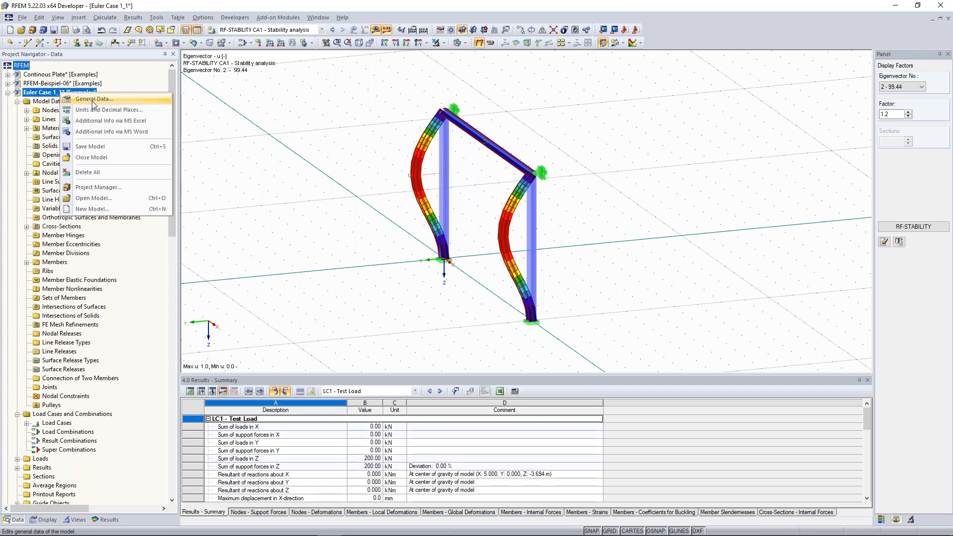
left_click(93, 99)
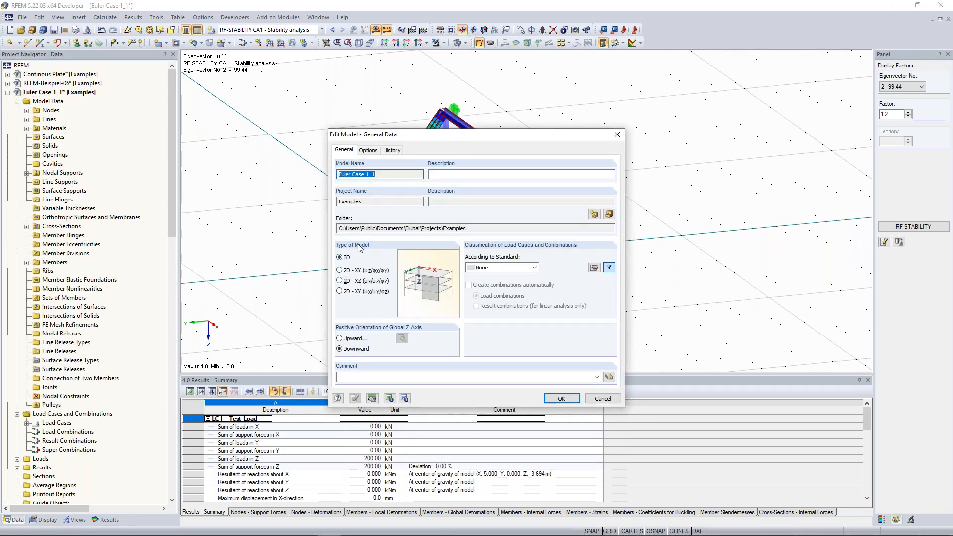
left_click(341, 280)
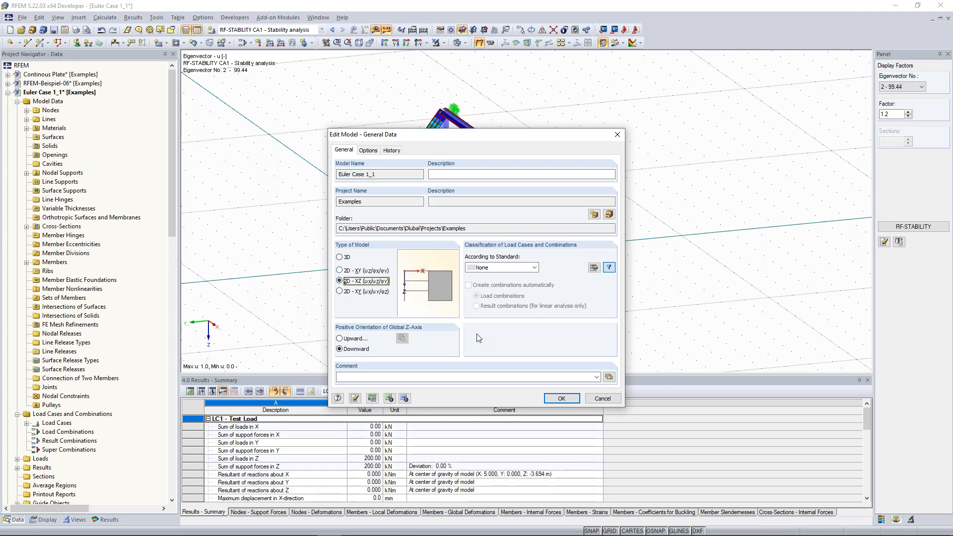
left_click(561, 398)
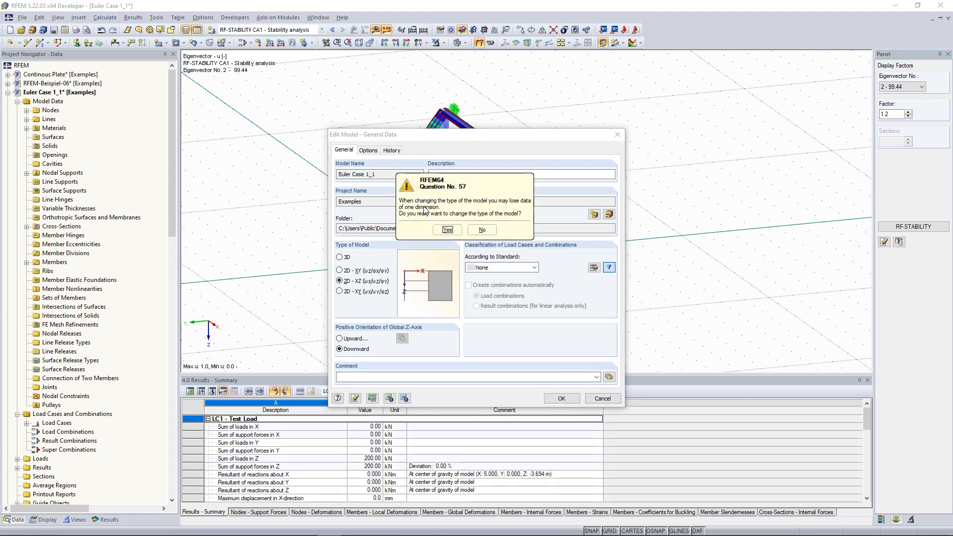
left_click(447, 229)
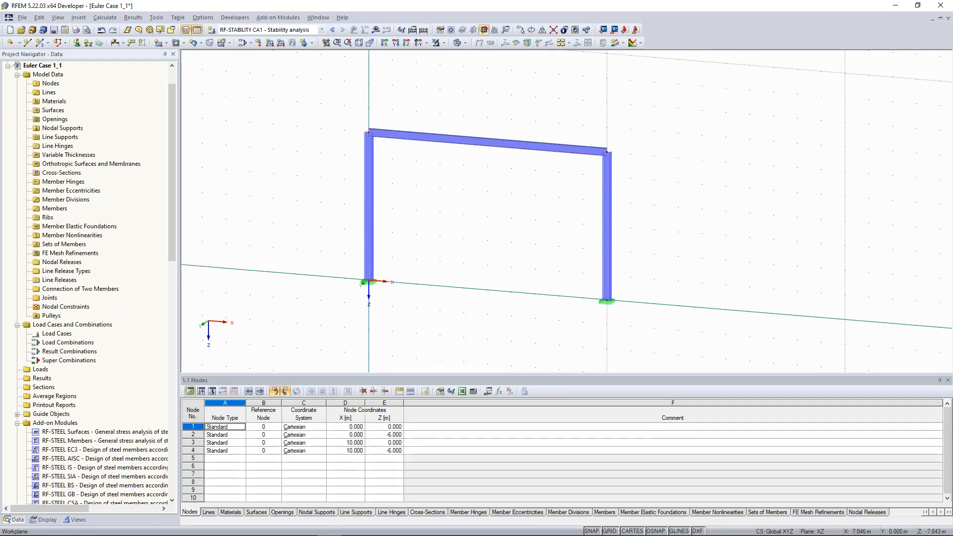
Calculate the 2D frame's results, skipping the nodal support plausibility check for all objects.
scroll(629, 132, "down", 4)
middle_click_drag(628, 132, 607, 136, "ctrl")
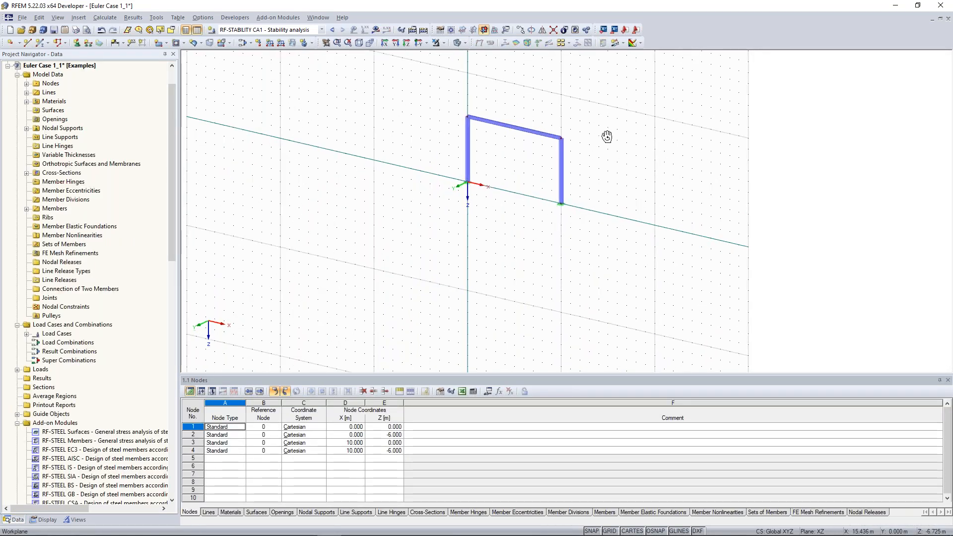
scroll(480, 236, "up", 2)
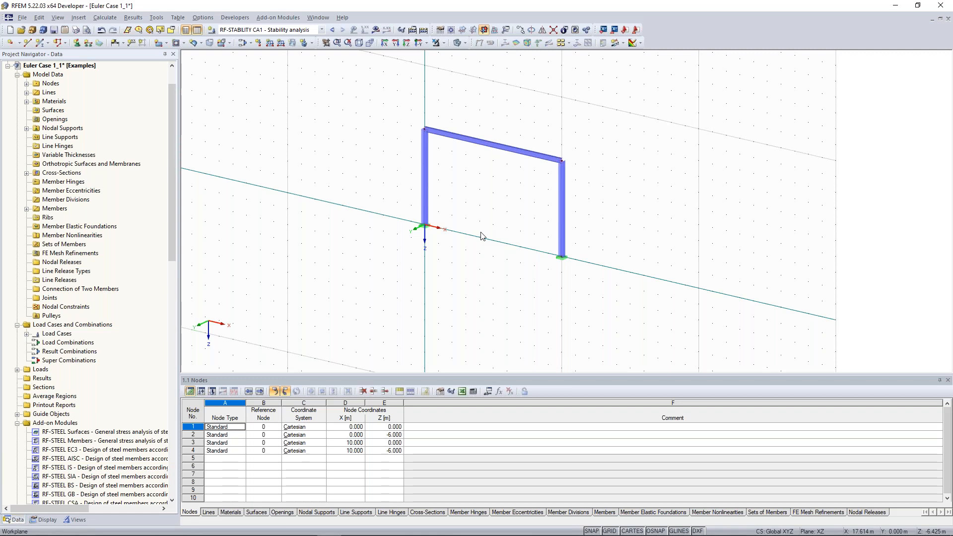
left_click(423, 30)
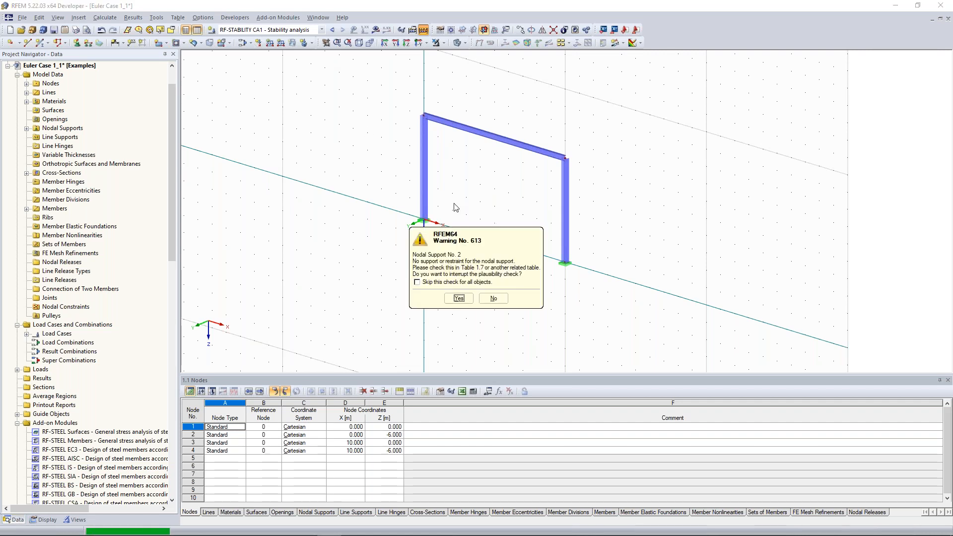
left_click(449, 283)
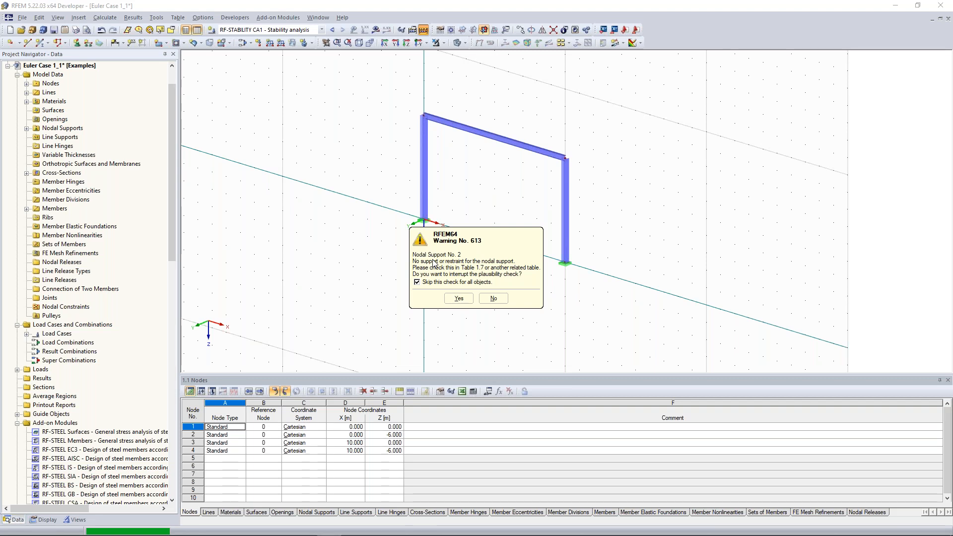
left_click(459, 298)
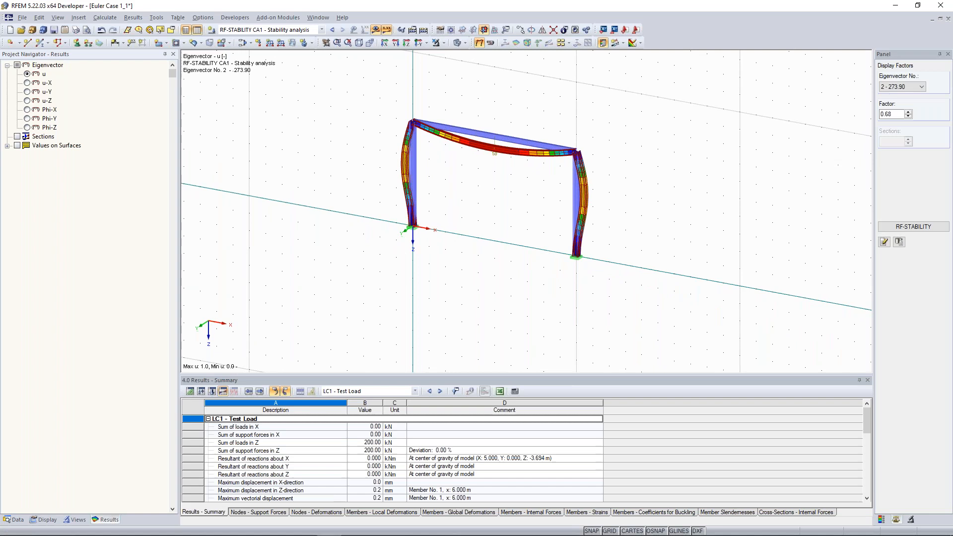
Switch to eigenvector 1 and examine the 2D frame's in-plane mode shape from several angles.
left_click(911, 87)
left_click(903, 98)
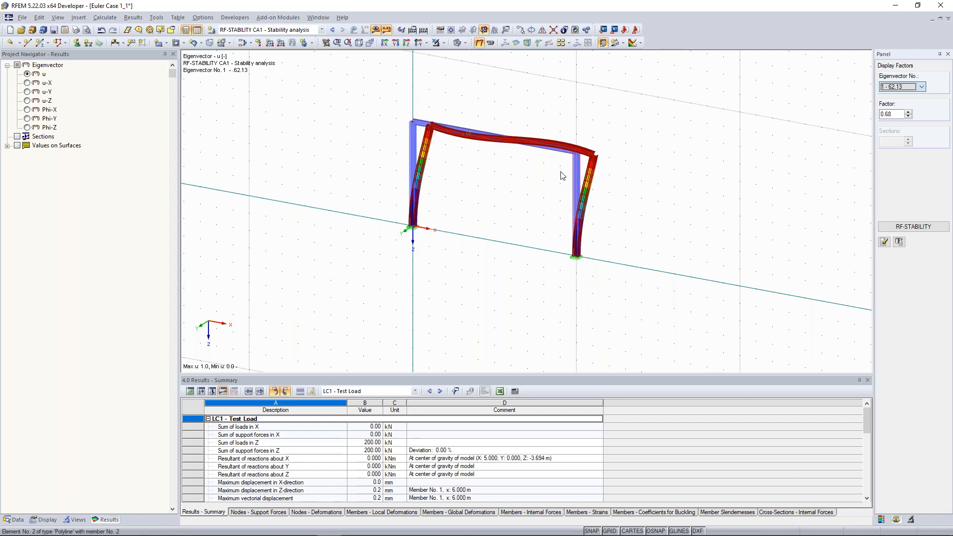
middle_click_drag(560, 172, 552, 142, "ctrl")
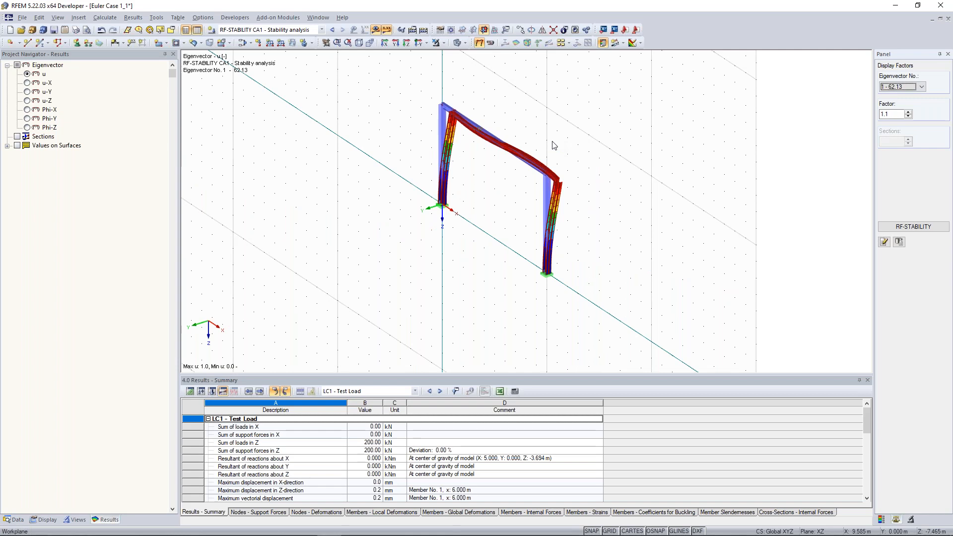
left_click(356, 43)
left_click(318, 18)
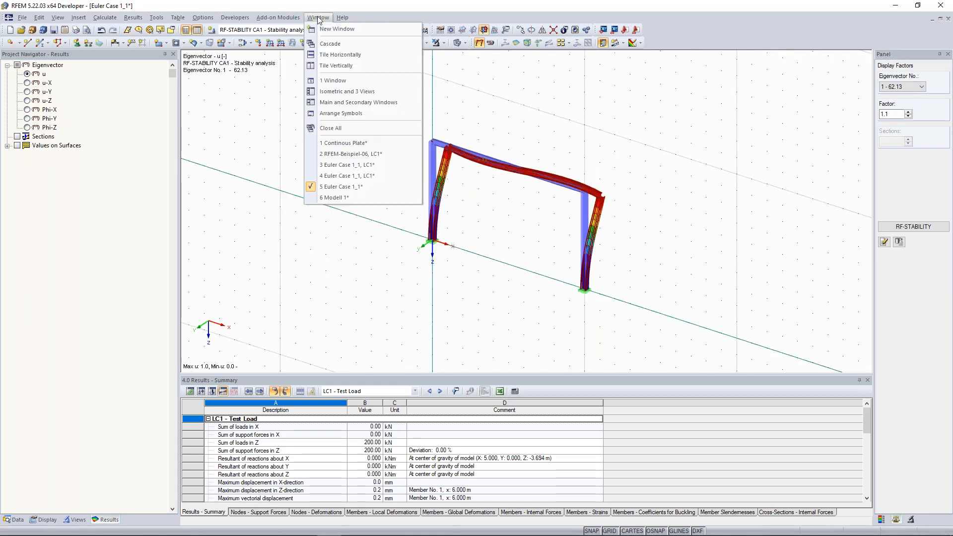
left_click(274, 285)
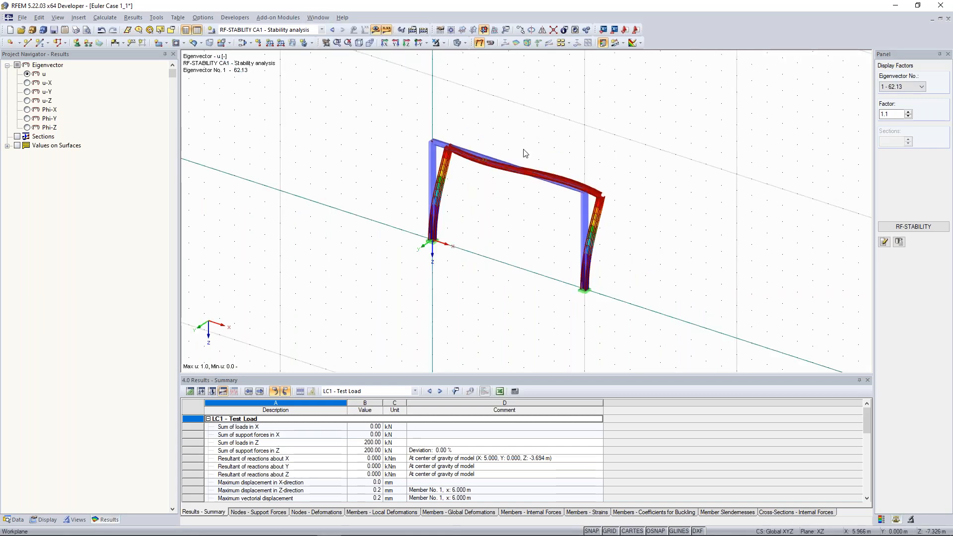
left_click(370, 43)
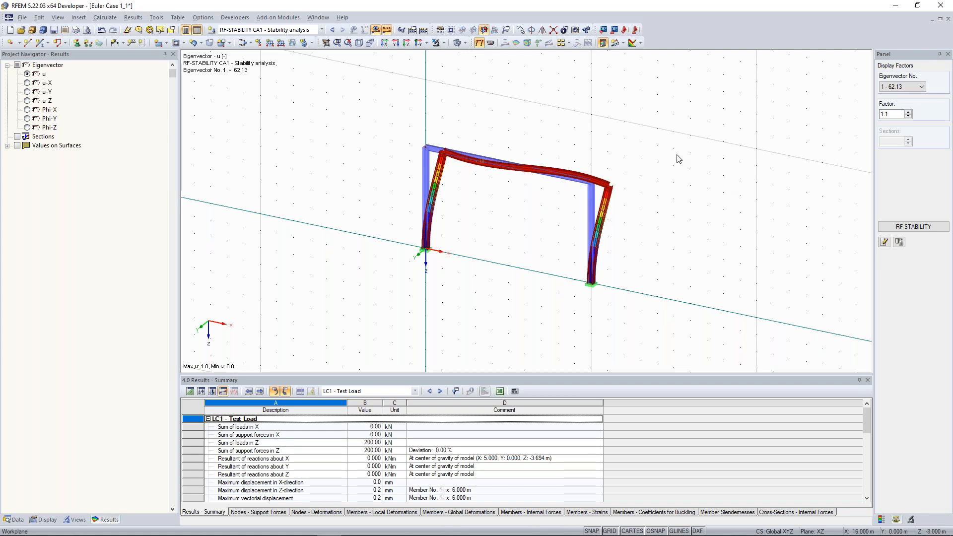
scroll(672, 194, "up", 1)
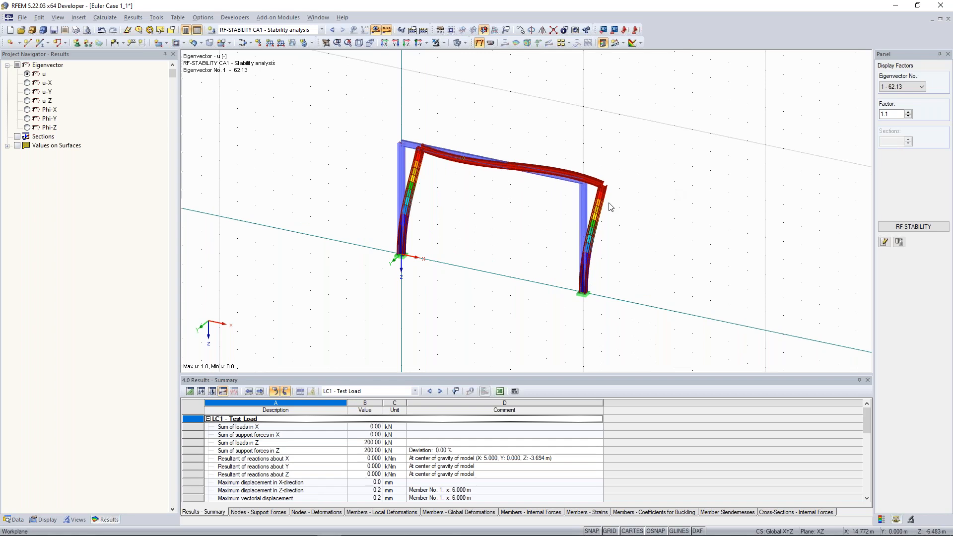
middle_click_drag(609, 203, 696, 186, "ctrl")
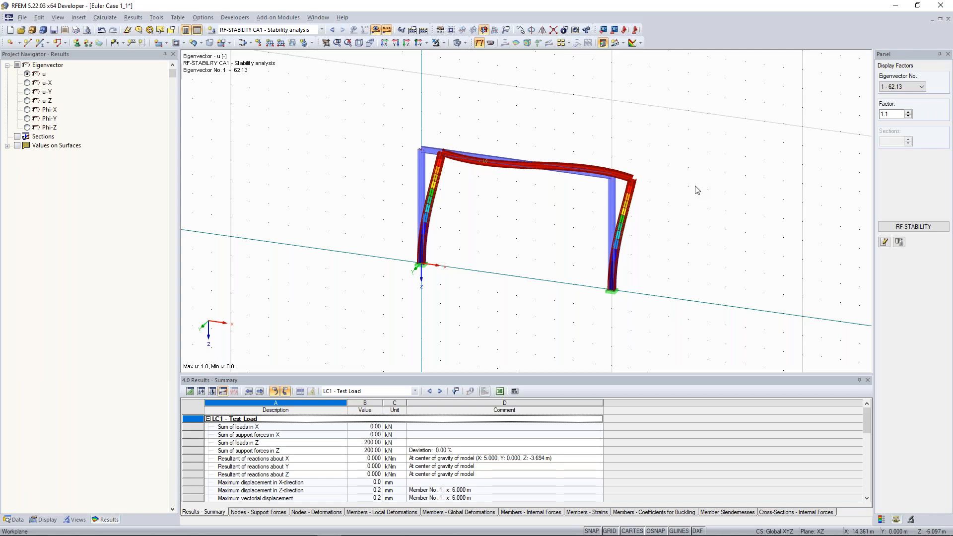
scroll(695, 186, "down", 3)
middle_click_drag(710, 187, 694, 149, "ctrl")
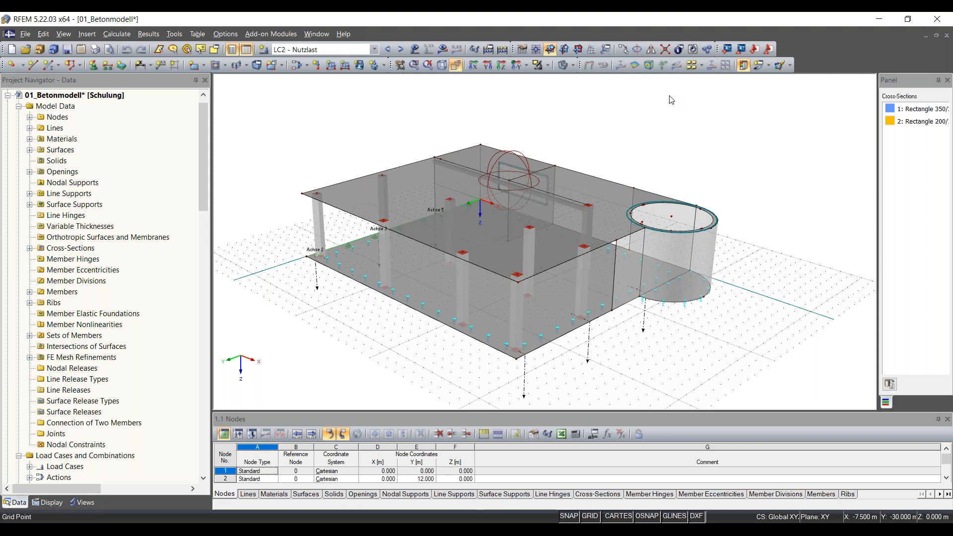
Select the cylindrical part of the concrete building and inspect the joint editing dialog for its nodes without changing anything.
scroll(748, 279, "up", 2)
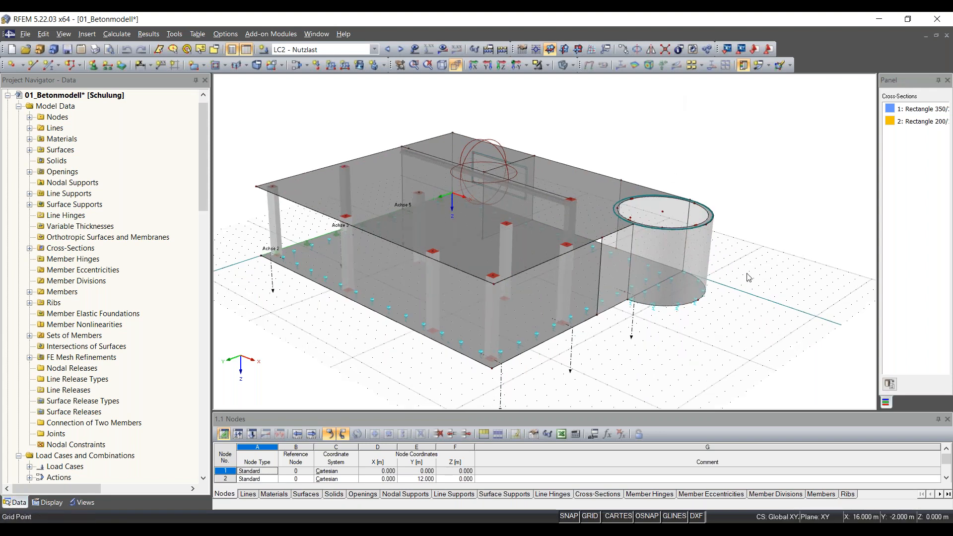
middle_click_drag(748, 278, 821, 270)
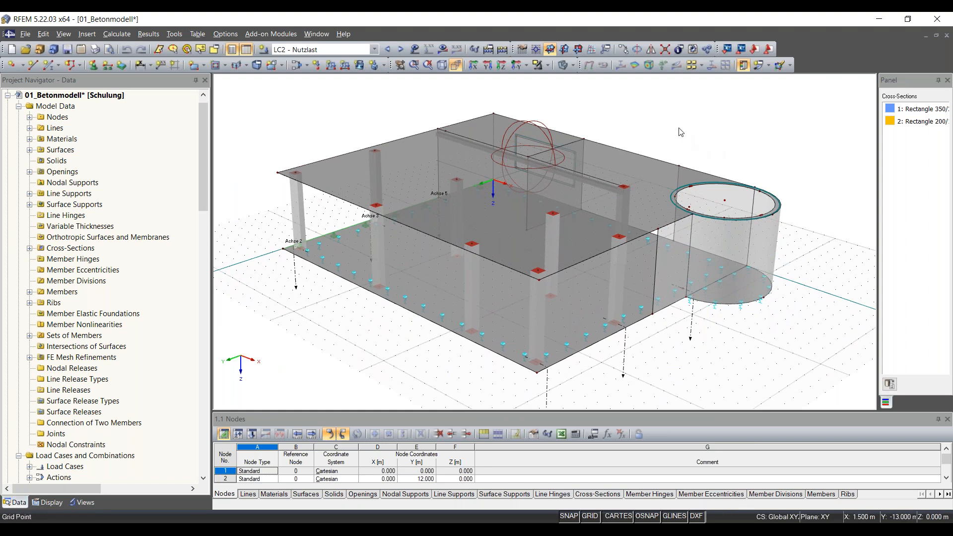
left_click_drag(665, 120, 826, 354)
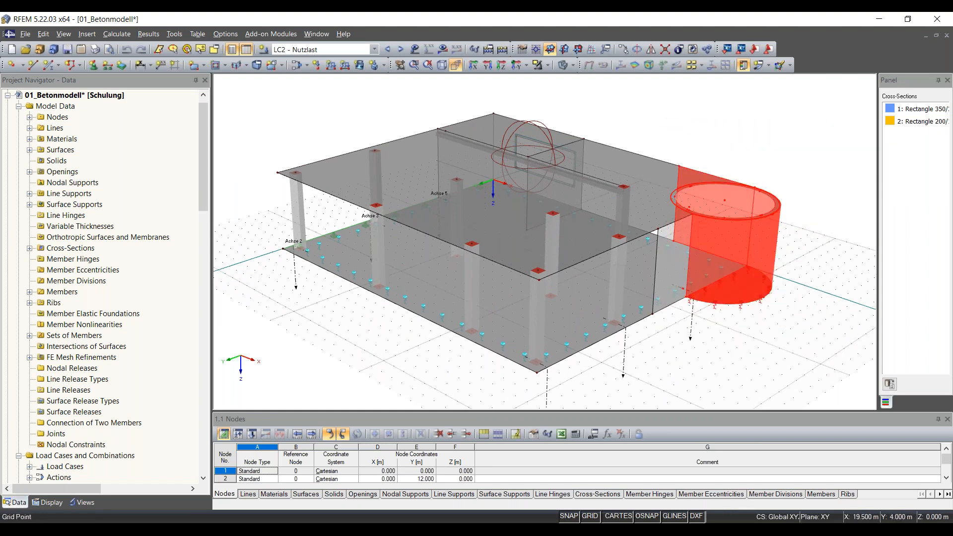
right_click(750, 224)
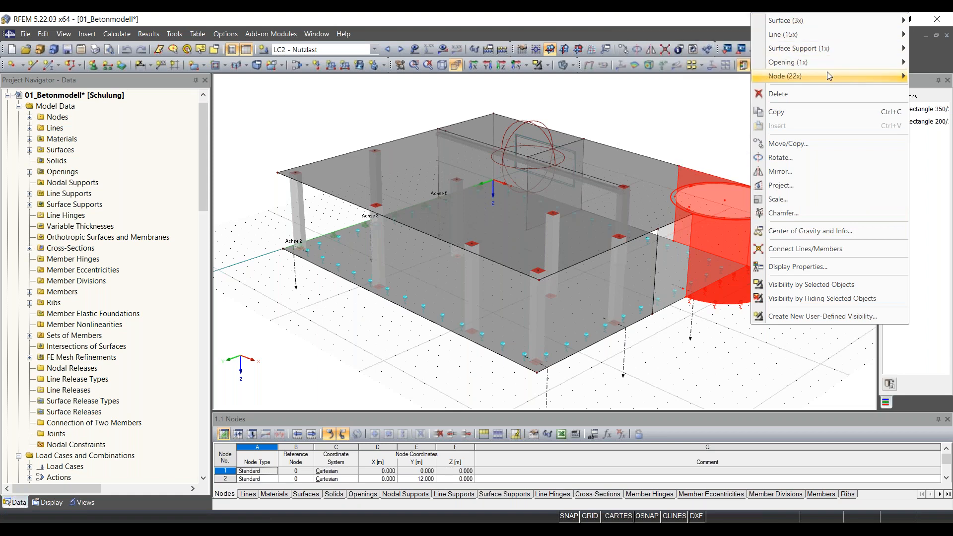
mouse_move(827, 29)
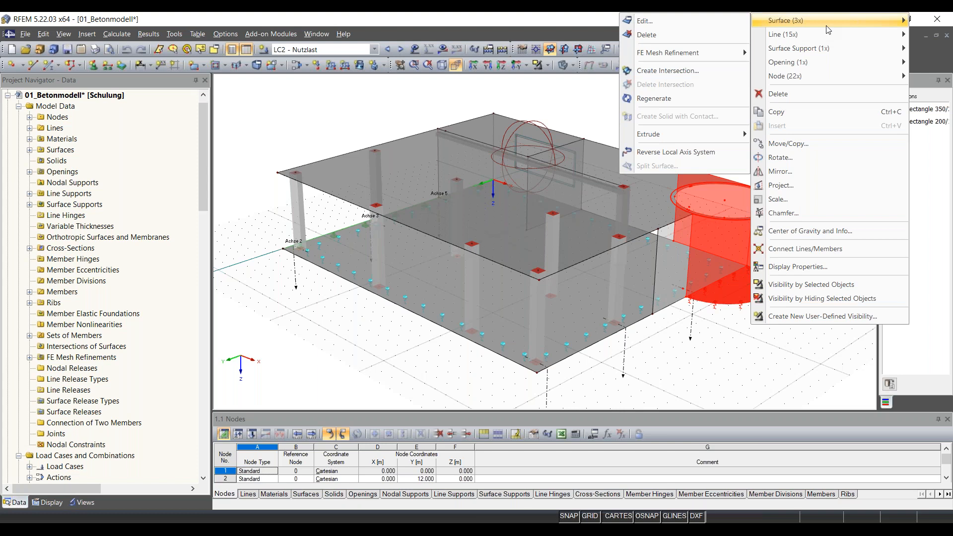
mouse_move(815, 75)
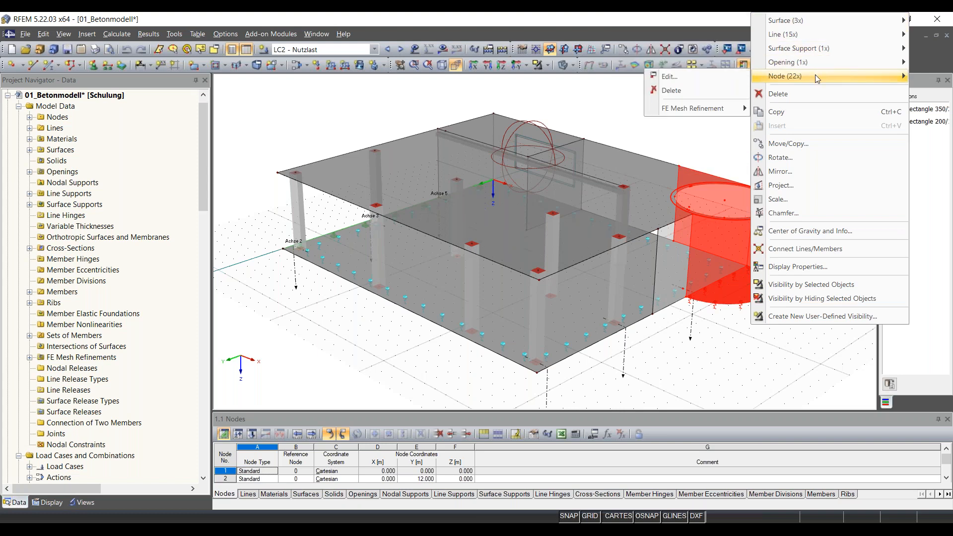
left_click(711, 77)
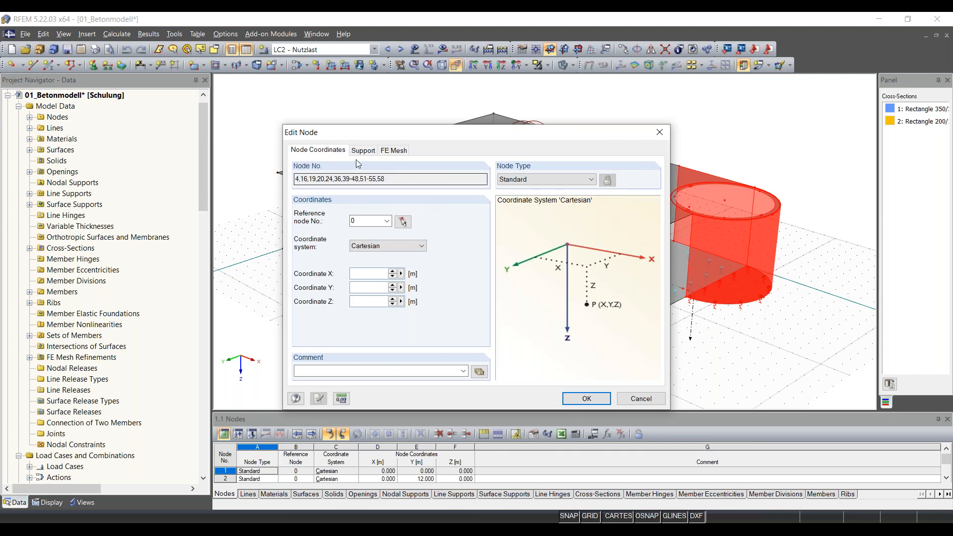
left_click(660, 133)
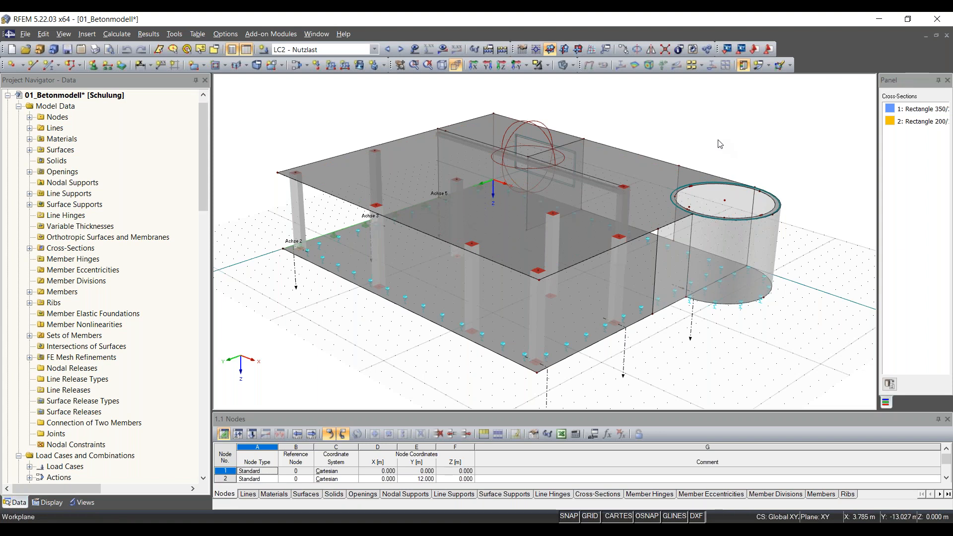
Start the avatar fly mode and fly from outside the concrete building in between its columns.
key("F6")
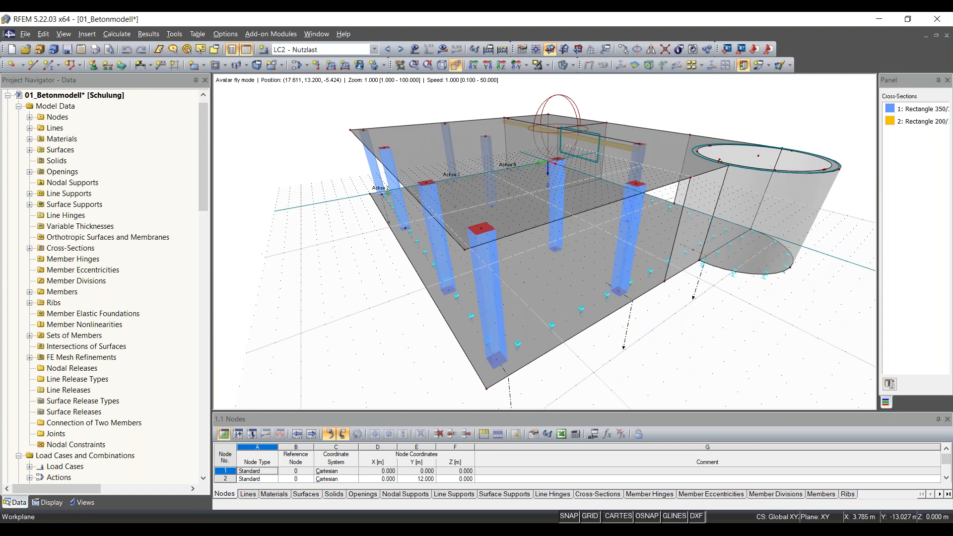
key("Up")
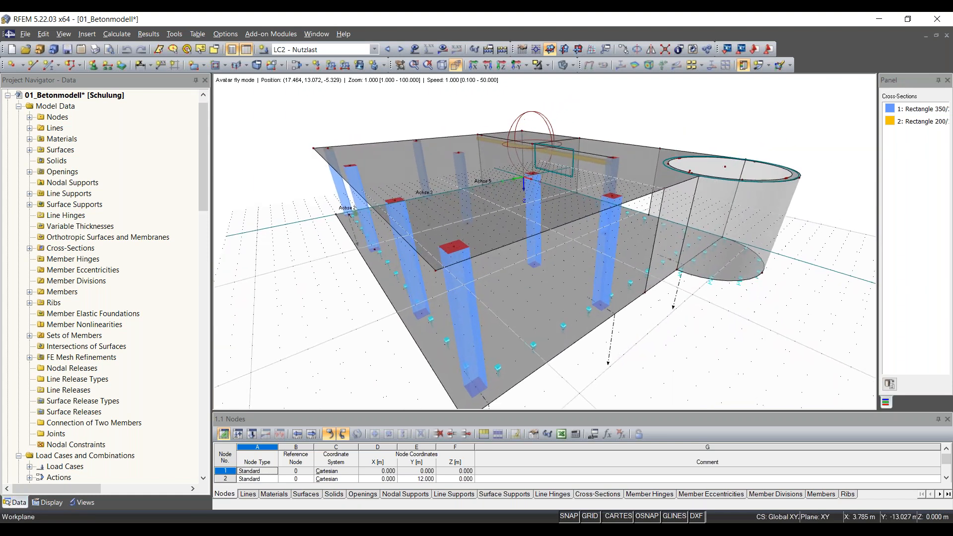
key("Up")
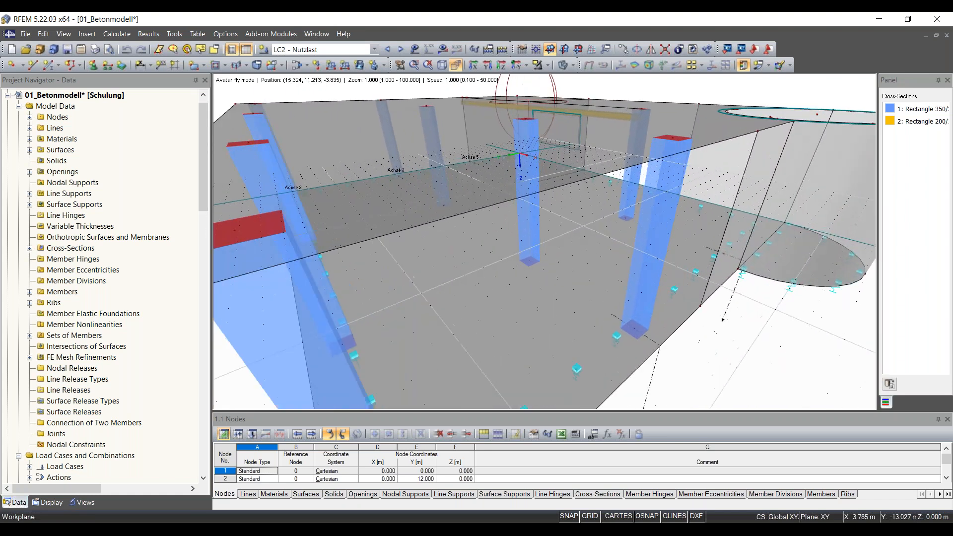
key("Up")
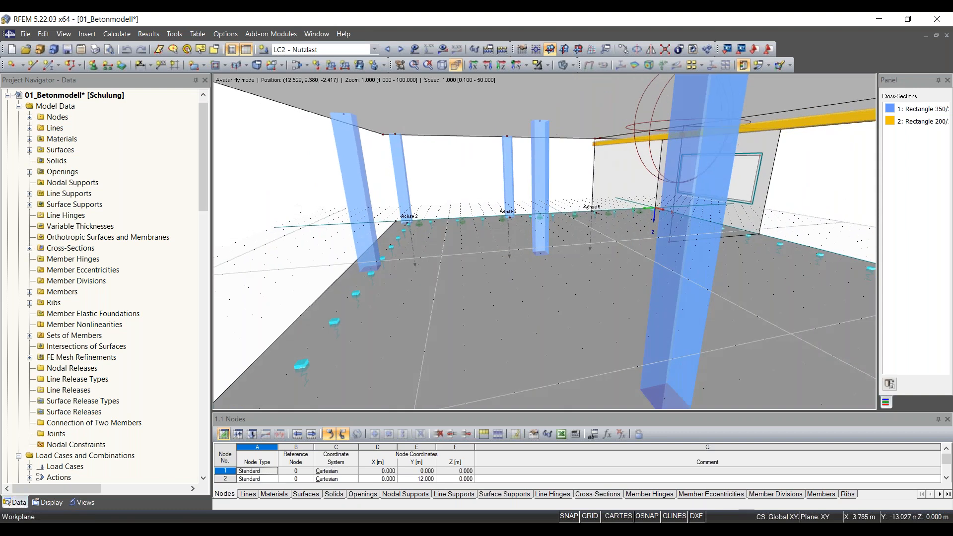
key("Up")
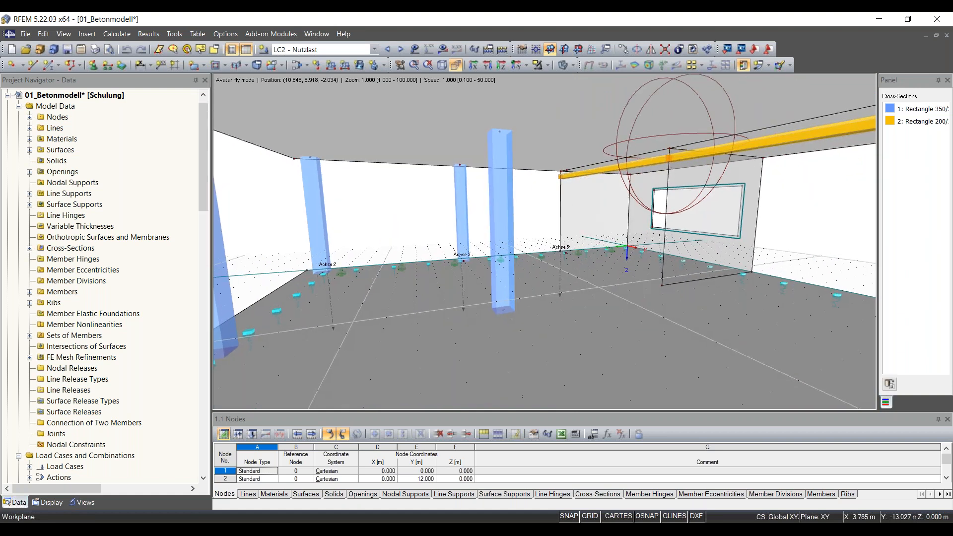
Raise the avatar's fly speed to 6.500 and fly through the interior towards the wall with the window opening.
scroll(545, 242, "up", 1)
scroll(545, 242, "up", 12)
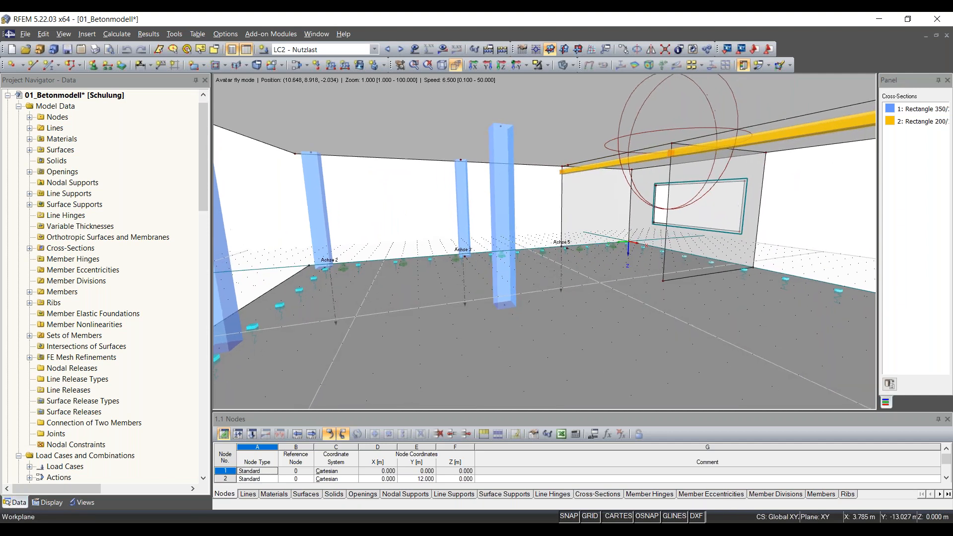
key("w")
key("w")
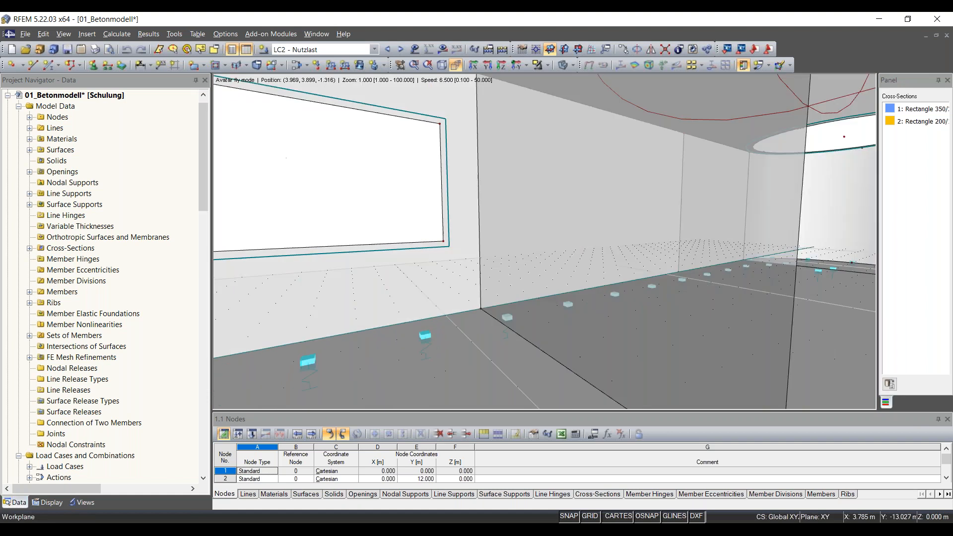
Fly through the building's interior past the columns and window wall, and leave avatar fly mode for the overall model view.
key("w")
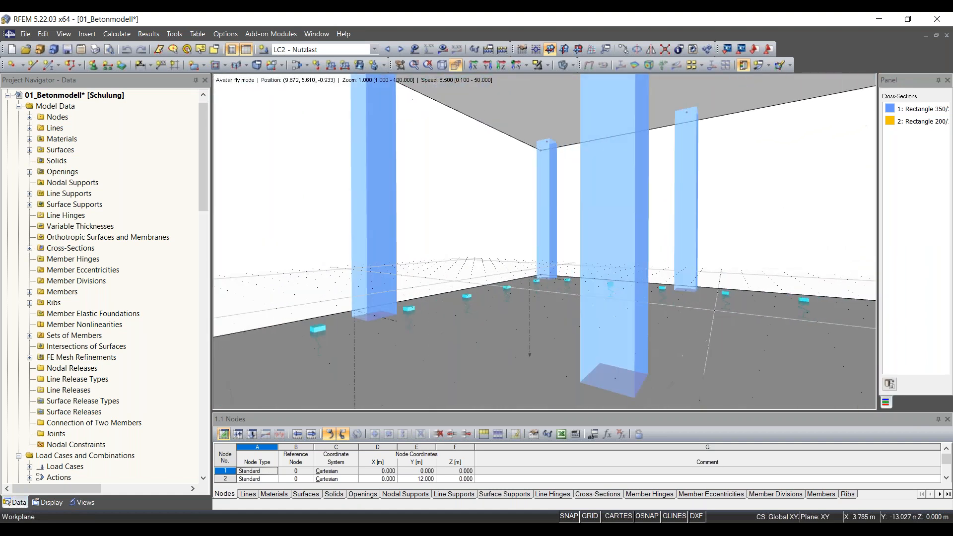
key("w")
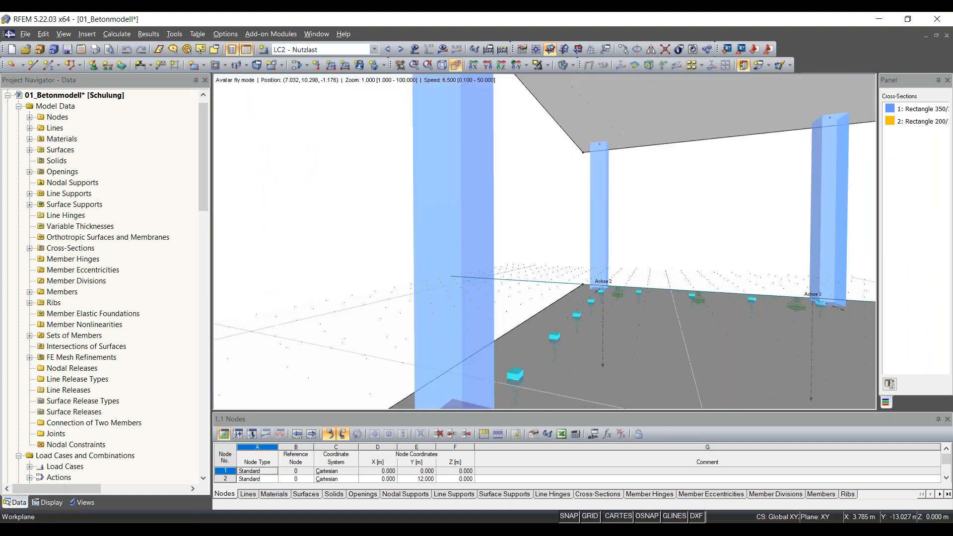
key("d")
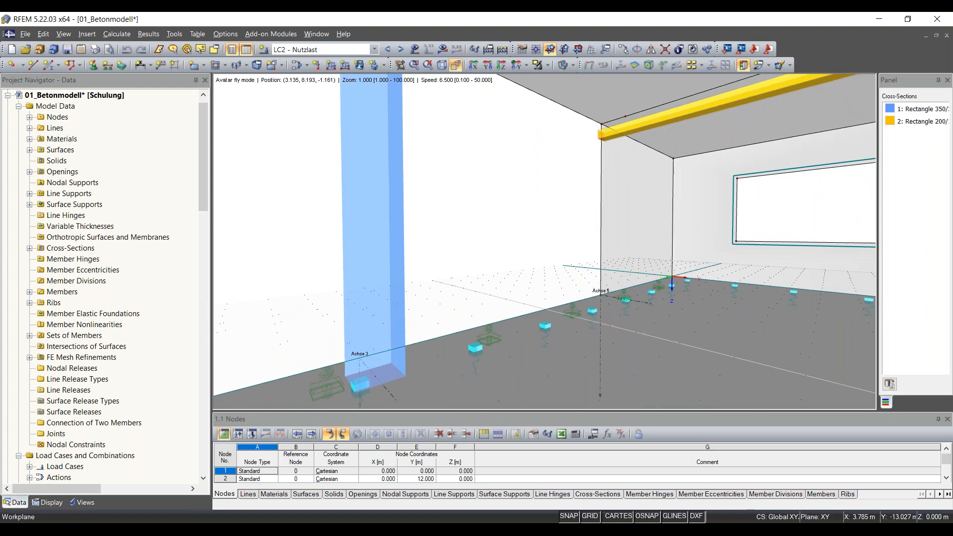
key("Escape")
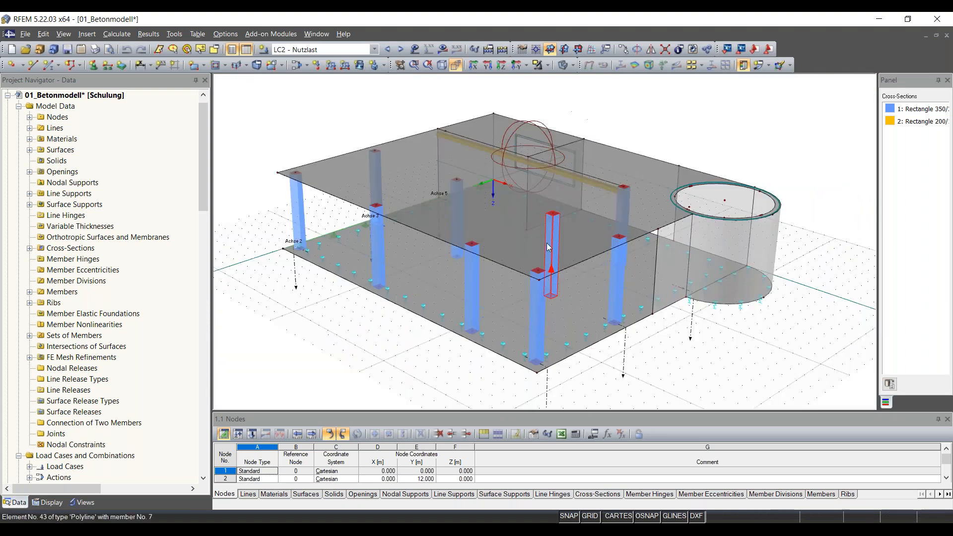
middle_click_drag(826, 293, 844, 296)
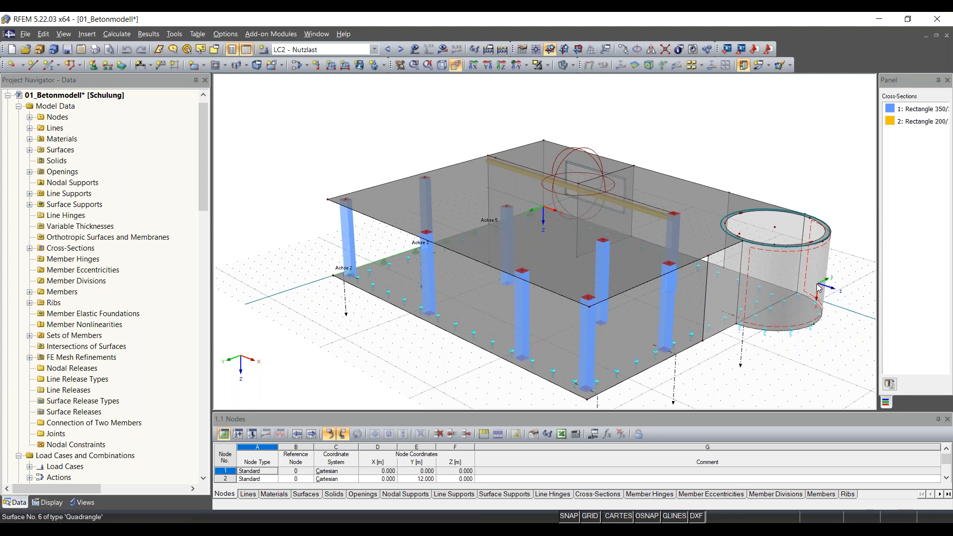
Calculate load case LC2 - Nutzlast and display the concrete building's global deformations.
left_click(84, 38)
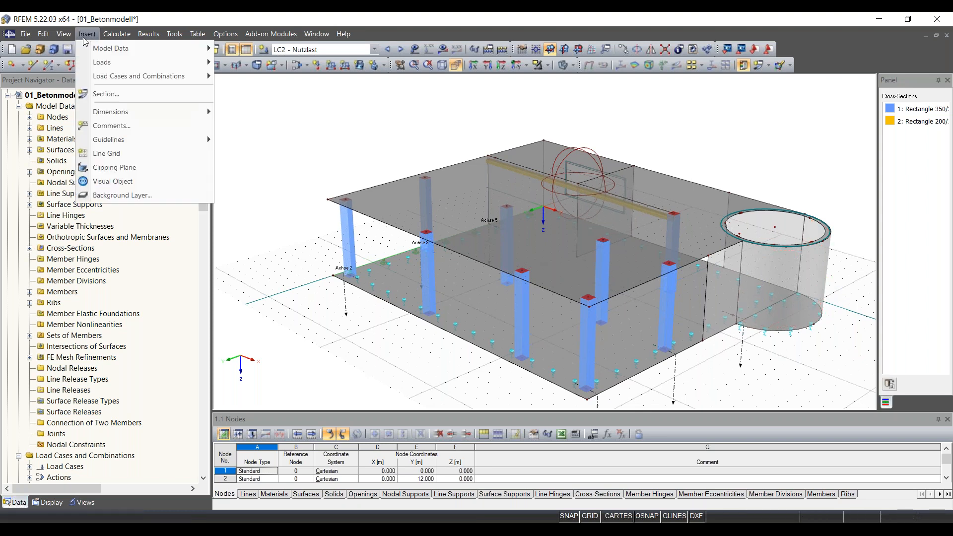
left_click(390, 126)
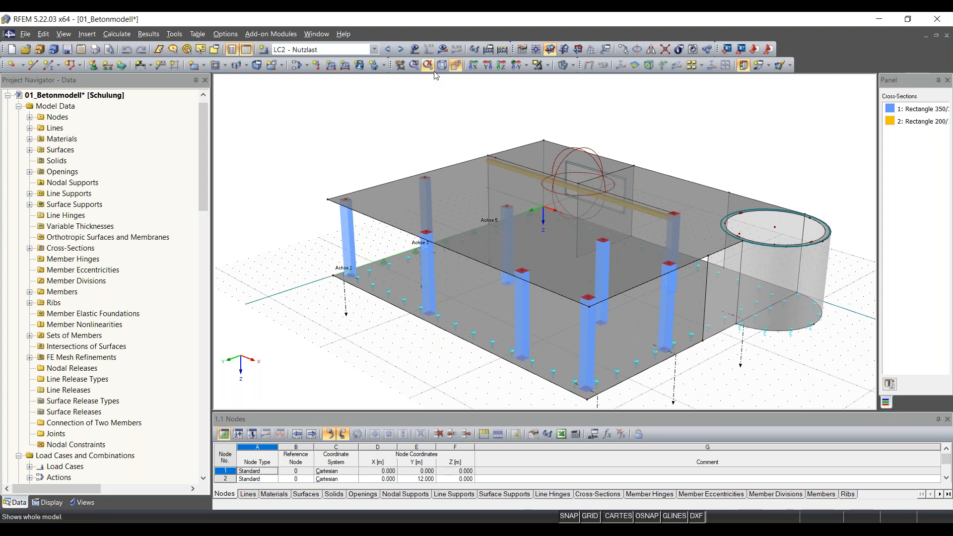
left_click(443, 49)
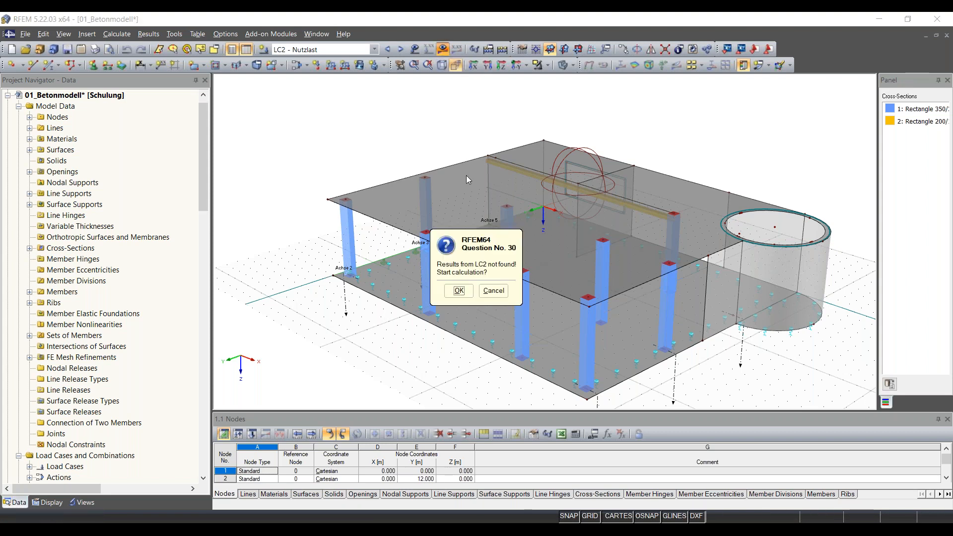
left_click(459, 290)
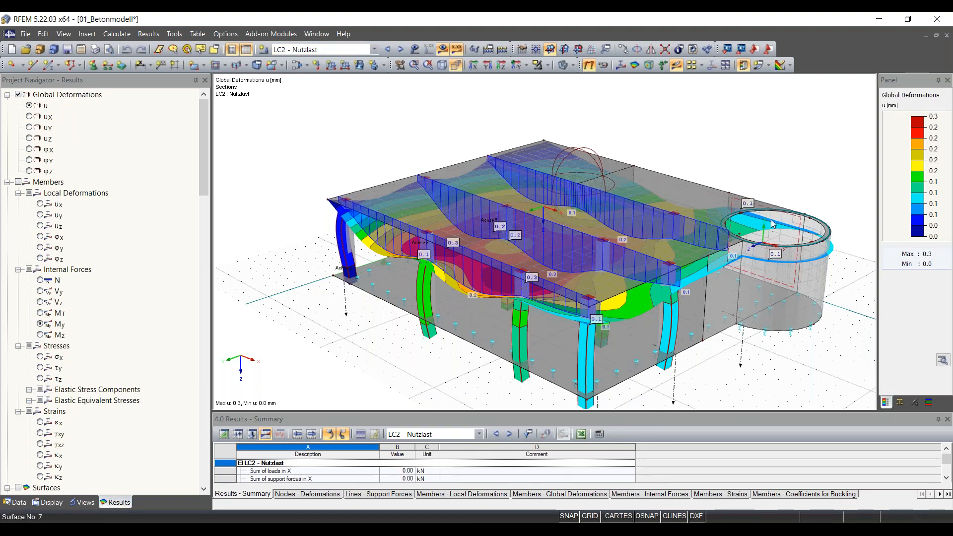
middle_click_drag(753, 170, 702, 153)
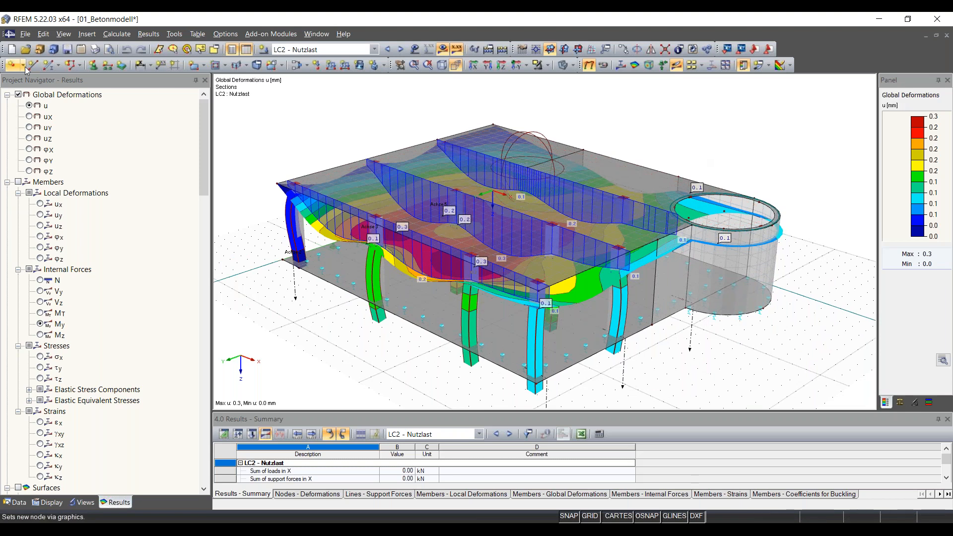
Cut the deformed building with an X-Z clipping plane and shift it back and forth to an offset of 0.300 m.
left_click(83, 34)
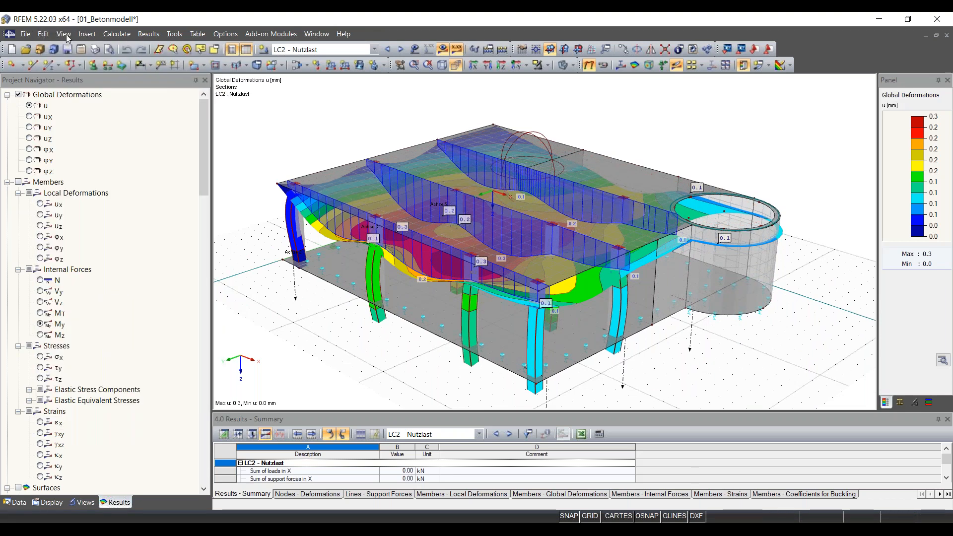
left_click(66, 35)
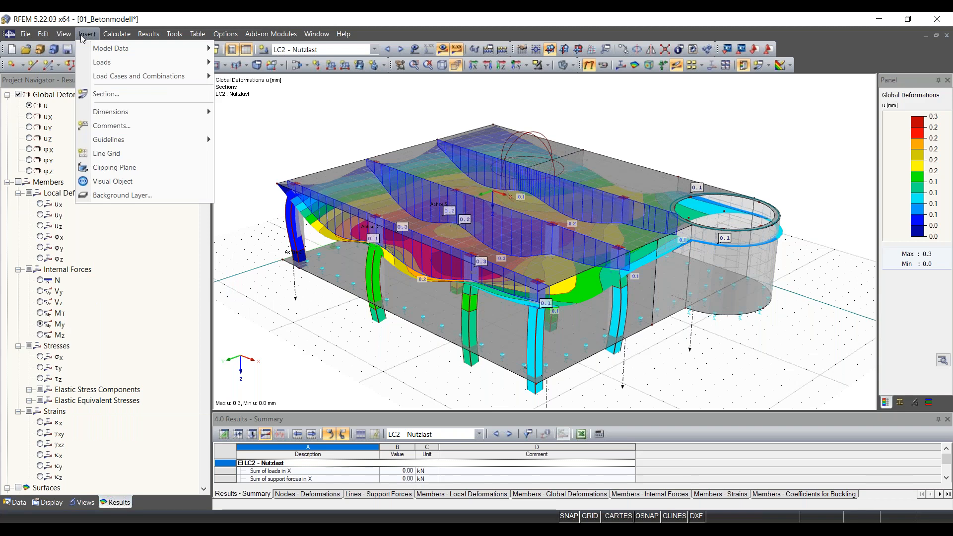
left_click(115, 167)
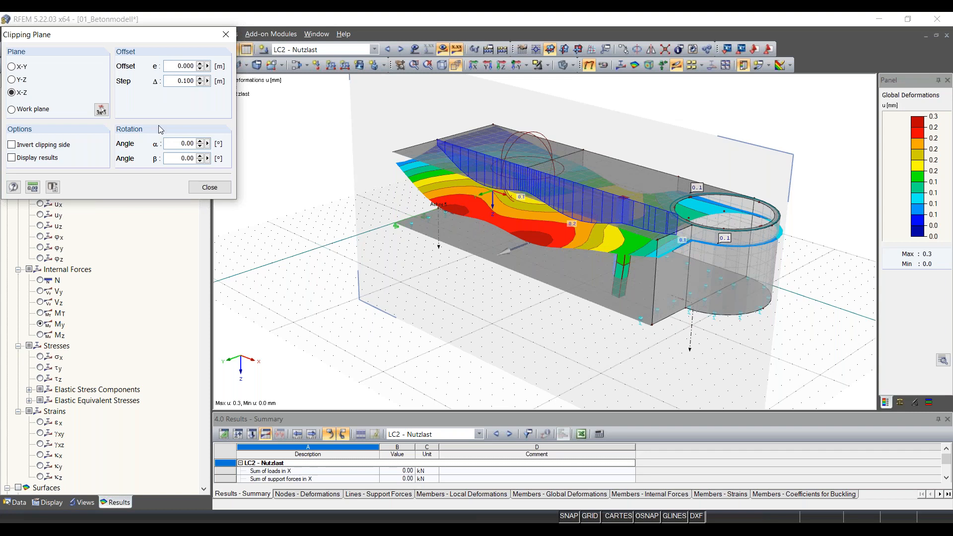
left_click(200, 65)
left_click(200, 64)
left_click(200, 65)
left_click(199, 64)
left_click(199, 64)
left_click(200, 65)
left_click(200, 64)
left_click(200, 69)
left_click(200, 69)
left_click(201, 68)
left_click(201, 69)
Set the clipping plane's step to 1.100 m and move the plane through the building and back to zero offset.
left_click(200, 79)
left_click(201, 79)
left_click(201, 79)
left_click(200, 79)
left_click(200, 79)
left_click(201, 79)
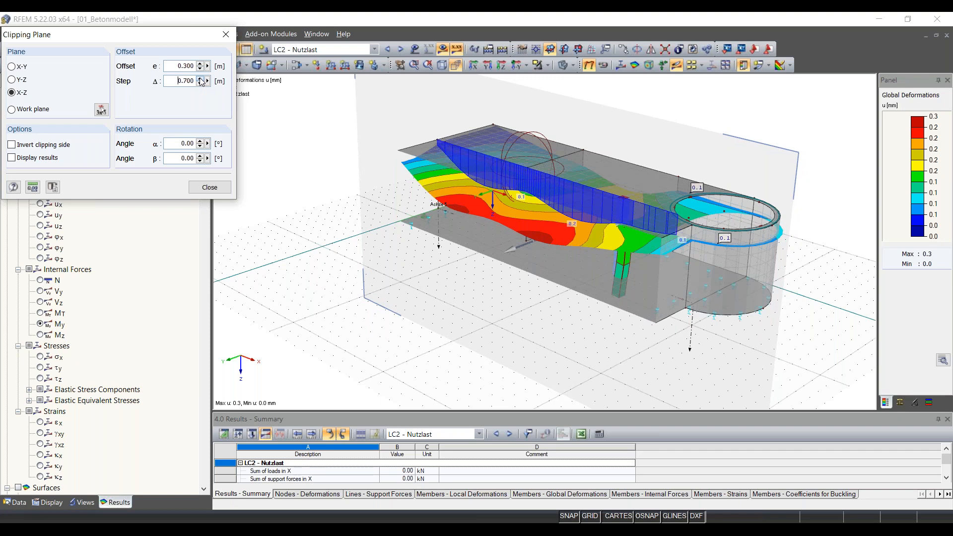
left_click(200, 78)
left_click(200, 79)
left_click(199, 64)
left_click(199, 64)
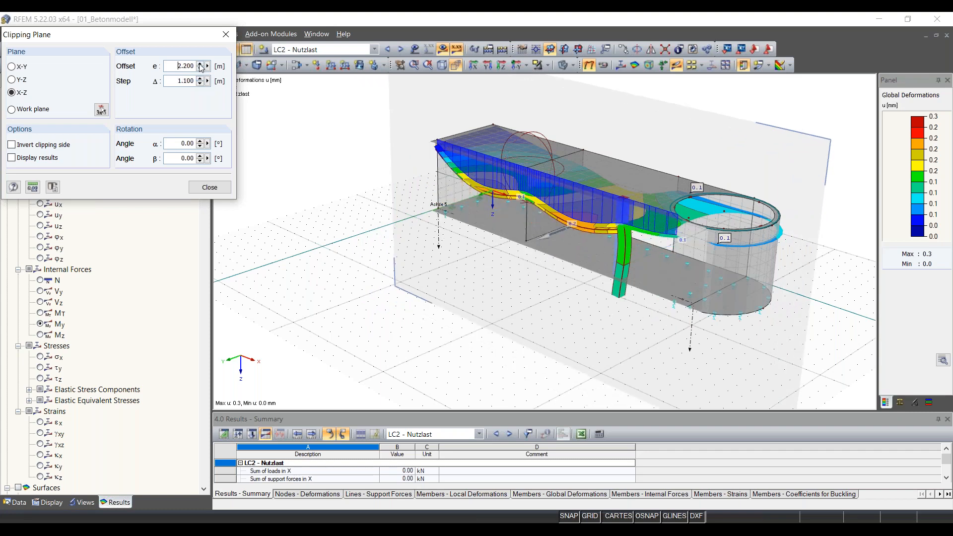
left_click(199, 64)
left_click(200, 69)
left_click(200, 68)
left_click(200, 68)
Rotate the X-Z clipping plane to an angle α of 15.00° and back the other way to -20.00°.
left_click(200, 141)
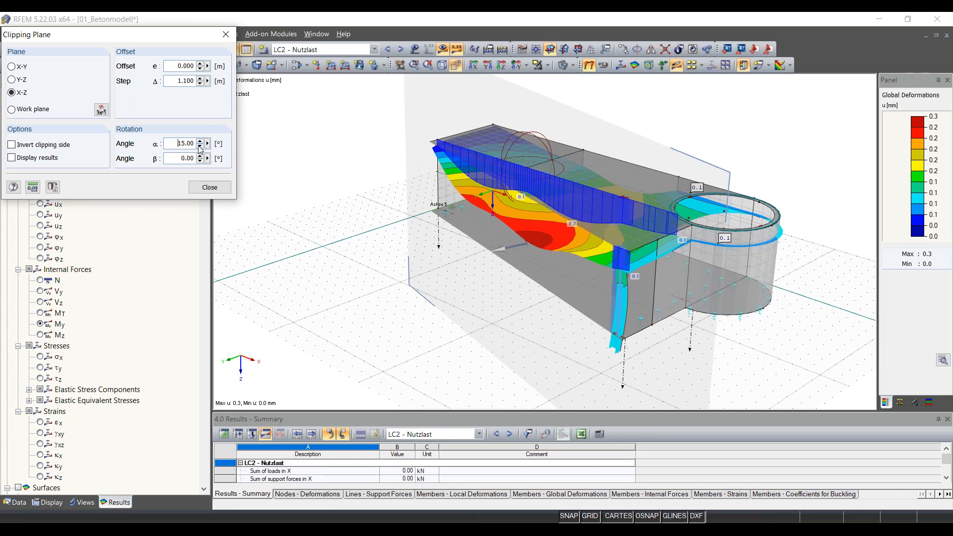
left_click(200, 146)
left_click(201, 146)
left_click(201, 146)
left_click(200, 147)
left_click(200, 147)
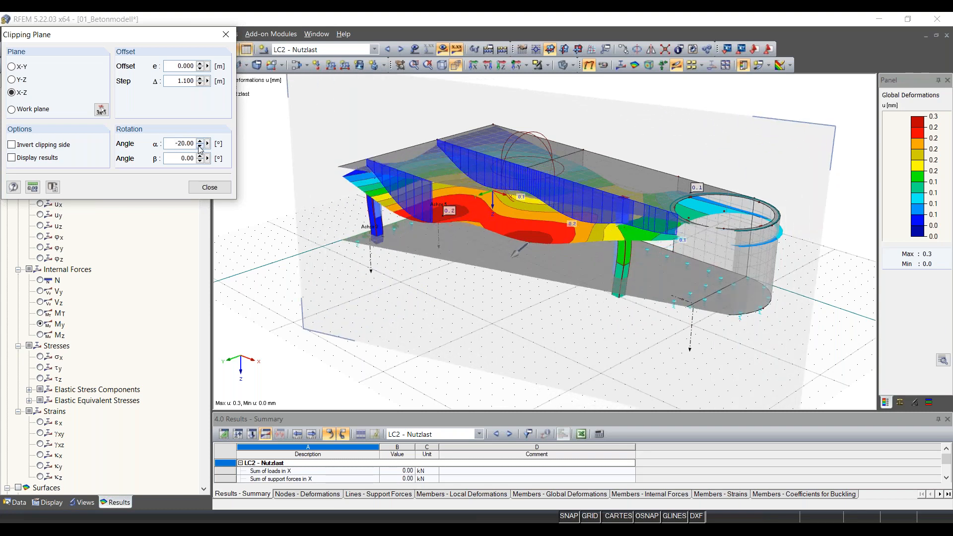
Inspect the deformations with the clipping plane set to Y-Z and X-Y, and close the clipping to show the whole building.
left_click(22, 83)
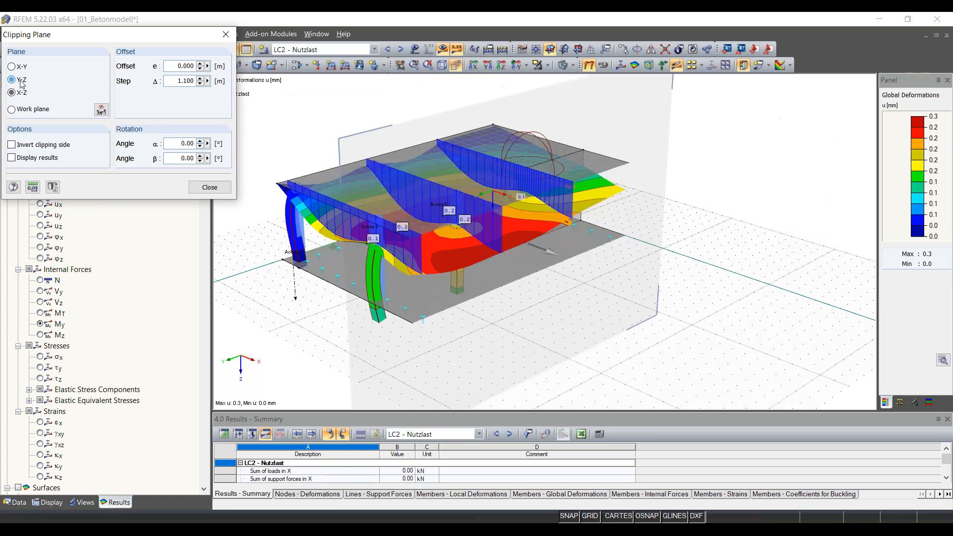
left_click(22, 69)
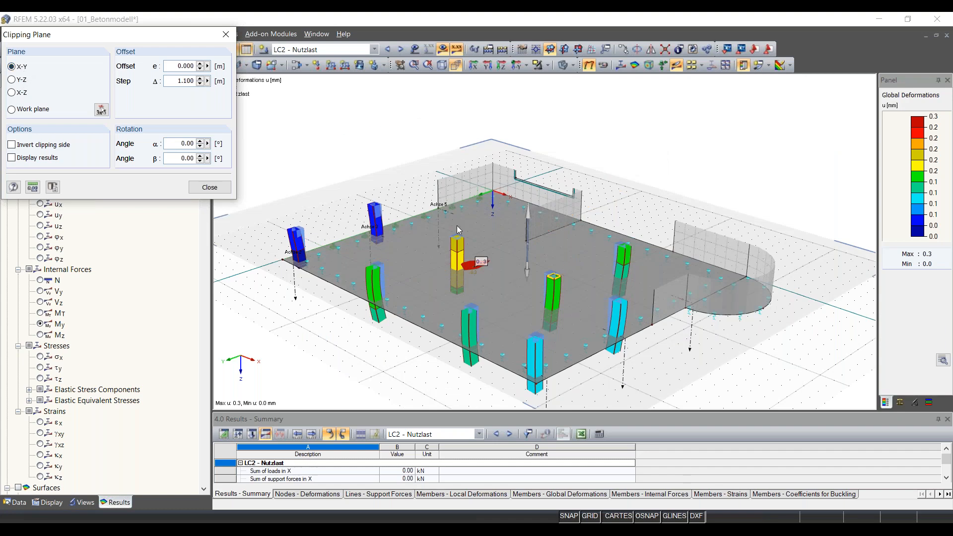
left_click(211, 189)
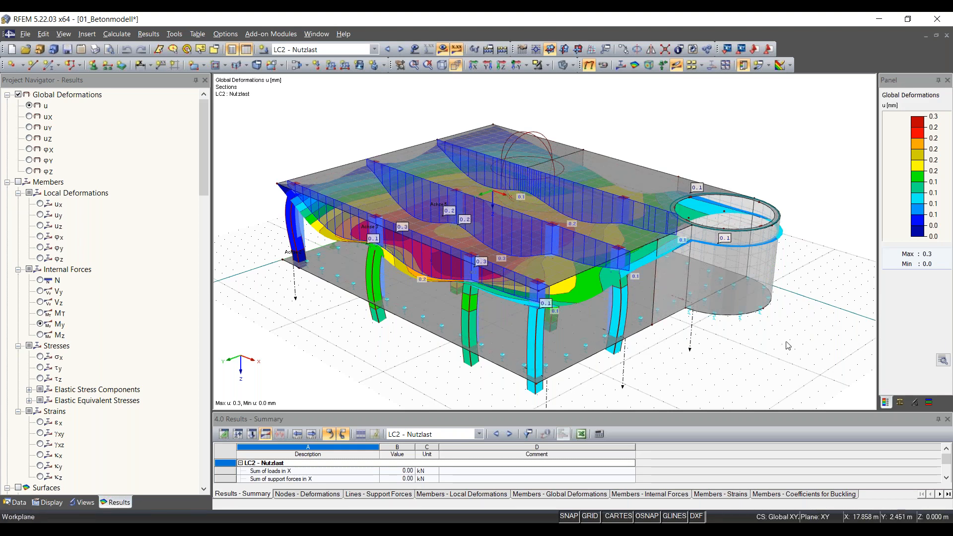
middle_click_drag(781, 347, 715, 373, "ctrl")
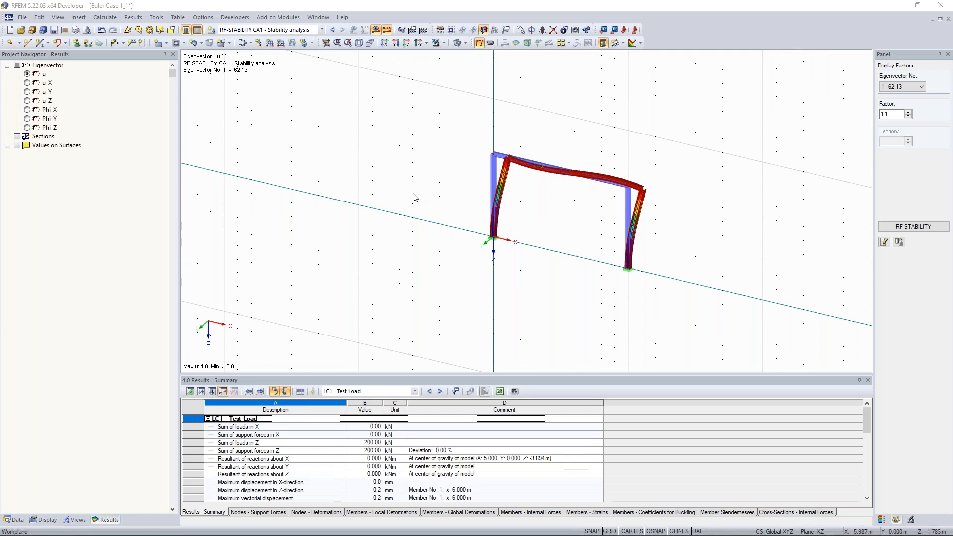
Switch to the 2D frame model, narrow the navigator for a larger view, and examine the mode shape of eigenvector 1.
scroll(415, 198, "down", 1)
scroll(408, 196, "down", 1)
scroll(464, 186, "up", 4)
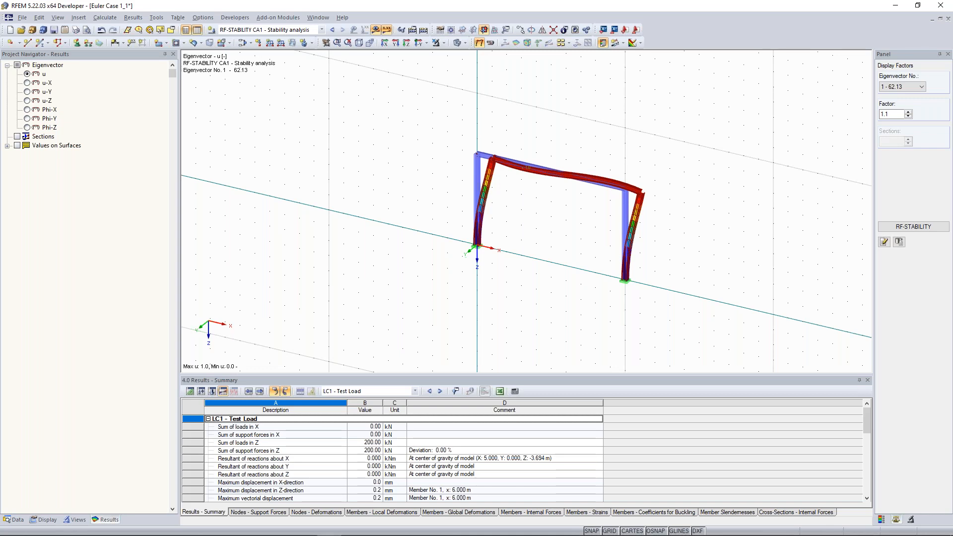
mouse_move(406, 188)
middle_mouse_down("ctrl")
mouse_move(468, 169)
mouse_move(414, 183)
middle_mouse_up("ctrl")
left_click_drag(176, 285, 129, 287)
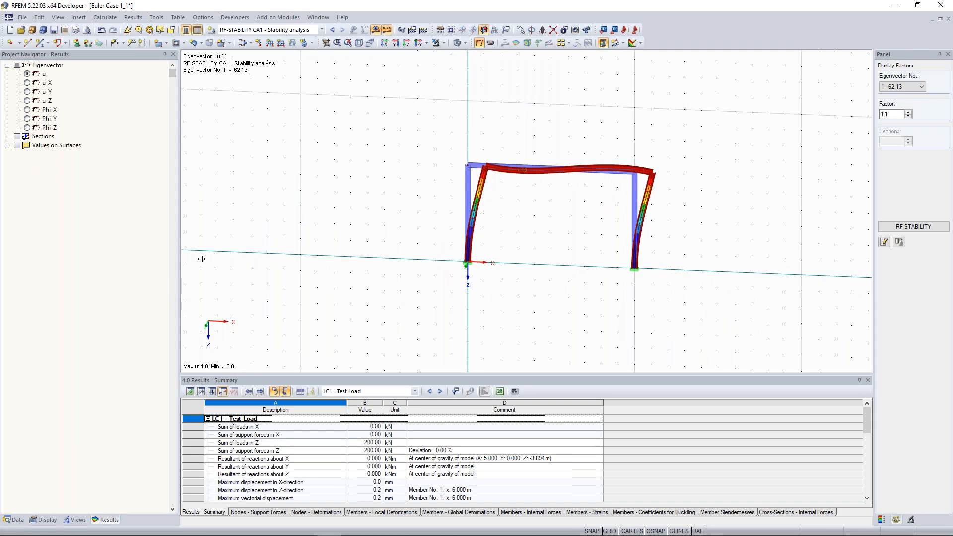
middle_click_drag(350, 215, 244, 199)
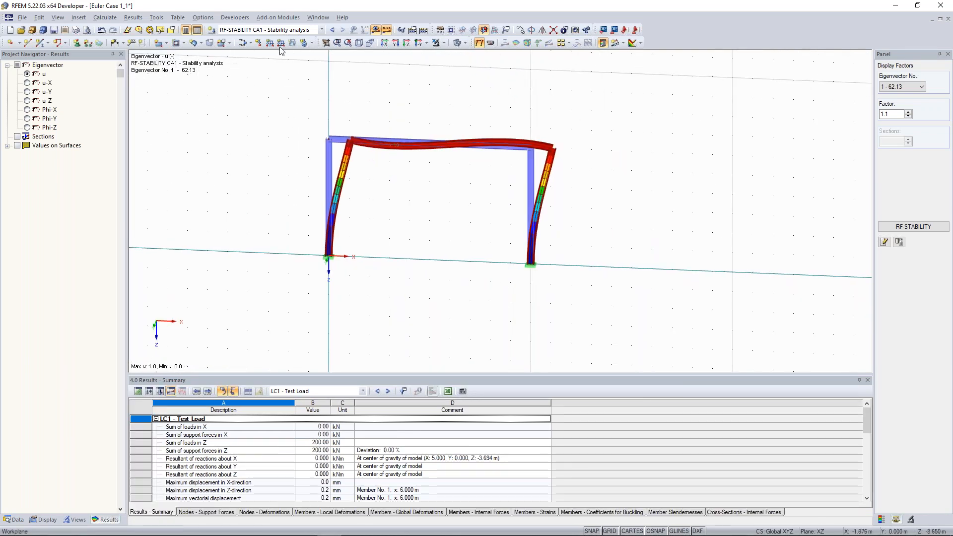
middle_click_drag(309, 108, 287, 115, "ctrl")
middle_click_drag(304, 130, 319, 134)
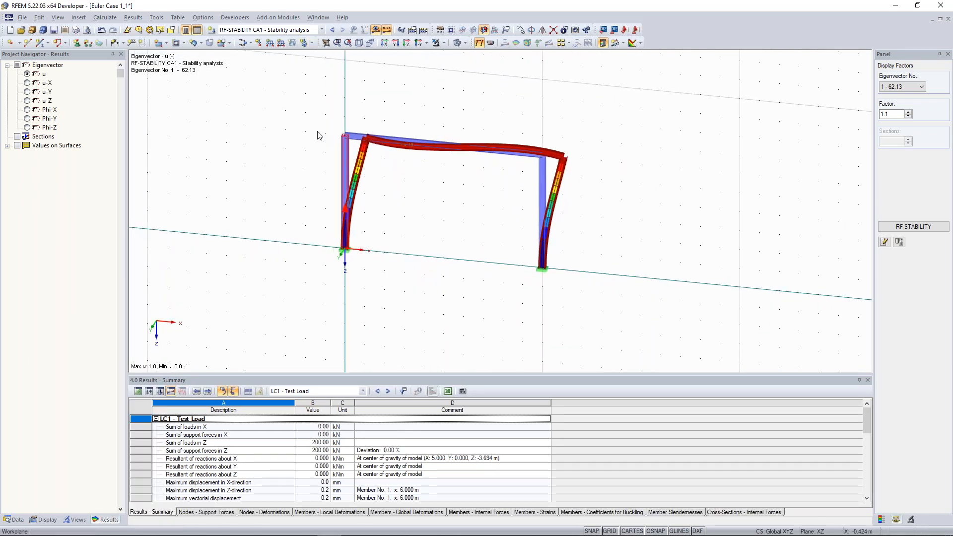
Review the RF-STABILITY critical load factors and the effective lengths of member 1 alongside the frame's mode shape, and close the module.
left_click(902, 231)
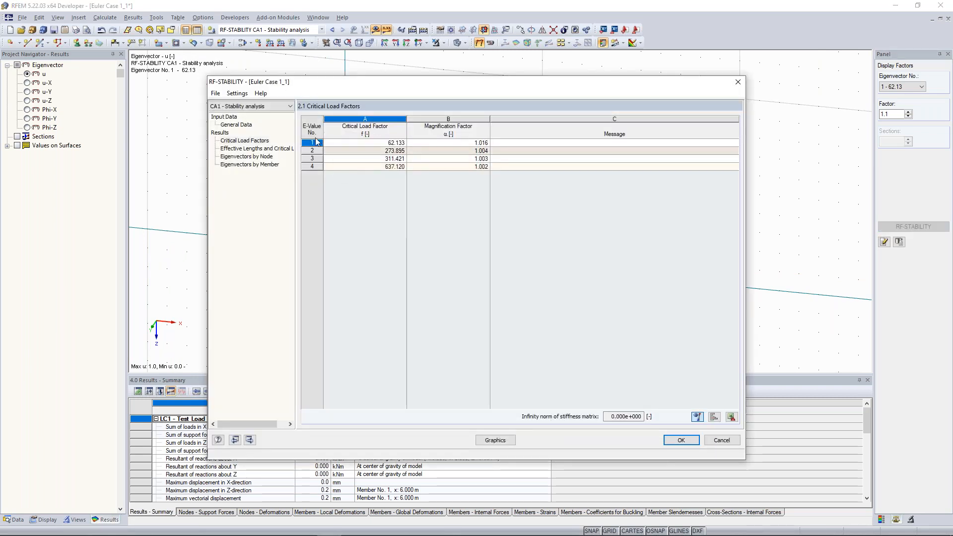
left_click(244, 150)
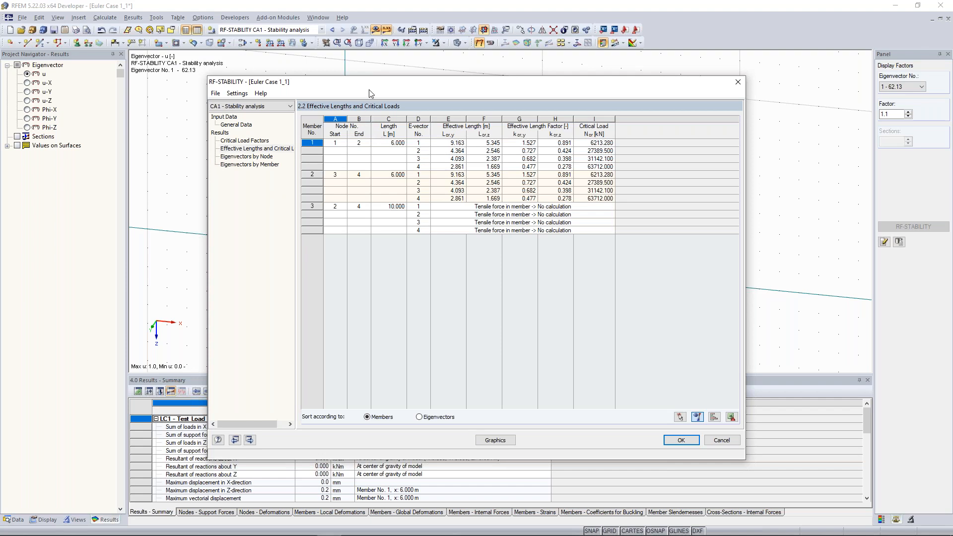
left_click_drag(371, 86, 334, 240)
left_click(272, 261)
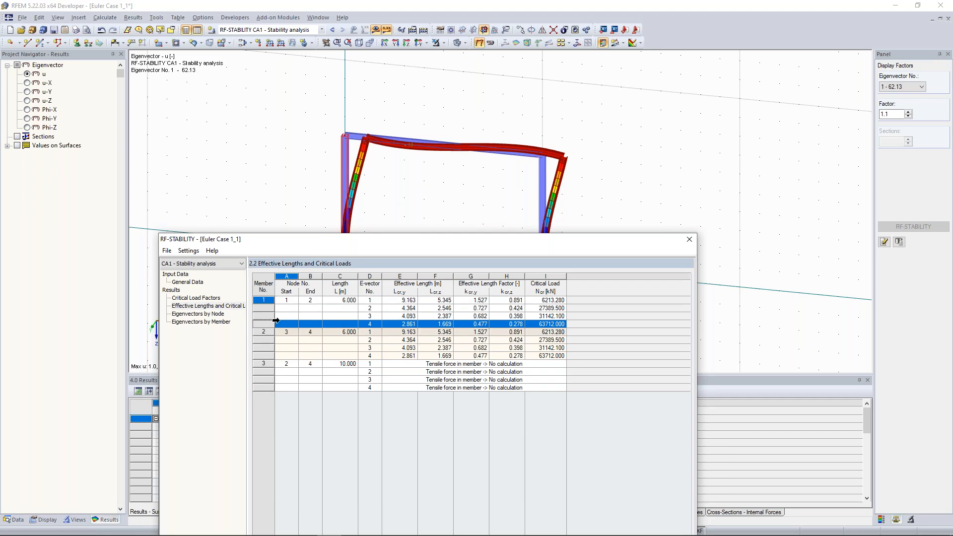
left_click(399, 302)
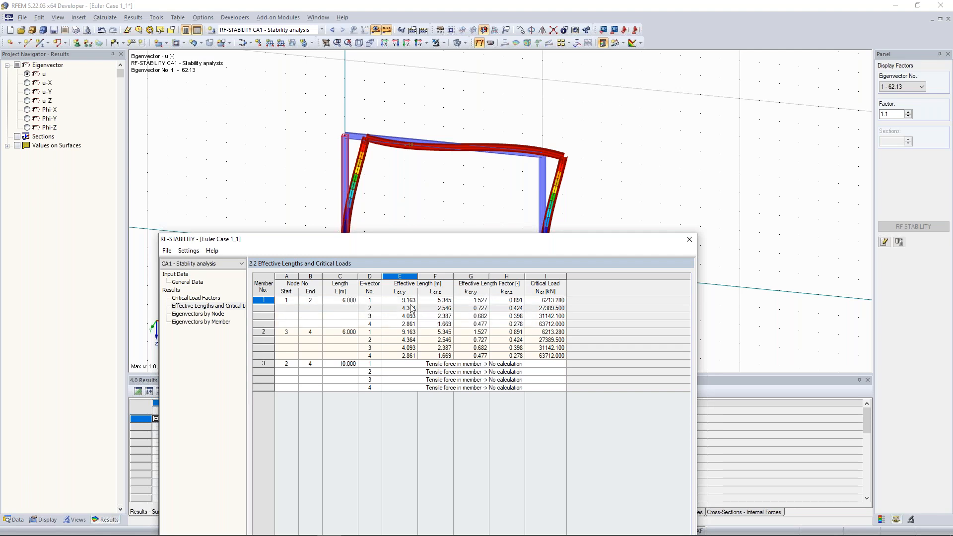
left_click(691, 240)
Delete the frame's horizontal beam and the column farther from the origin, keeping only the column at the origin.
left_click_drag(658, 317, 377, 107)
key("Delete")
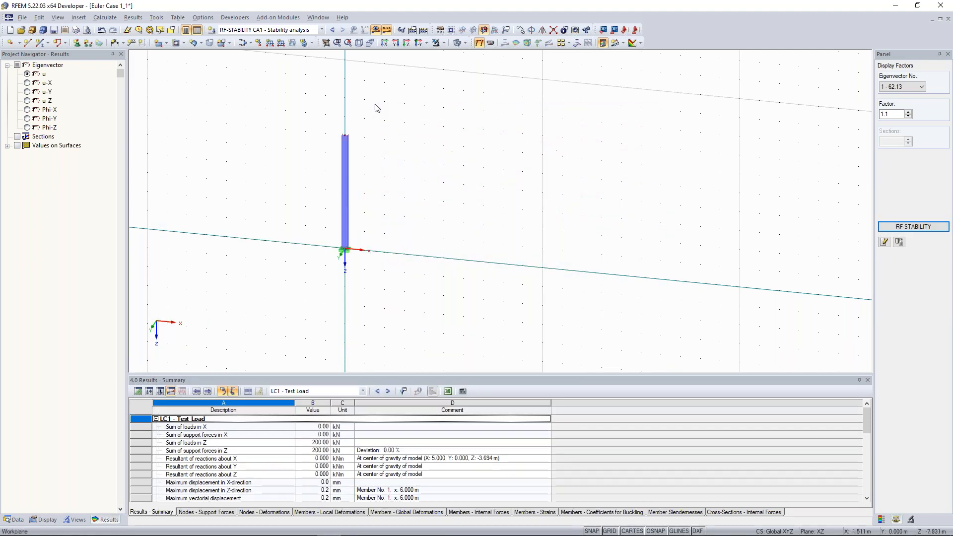
scroll(315, 180, "up", 1)
middle_click_drag(291, 160, 319, 187)
scroll(303, 183, "down", 1)
scroll(319, 186, "up", 1)
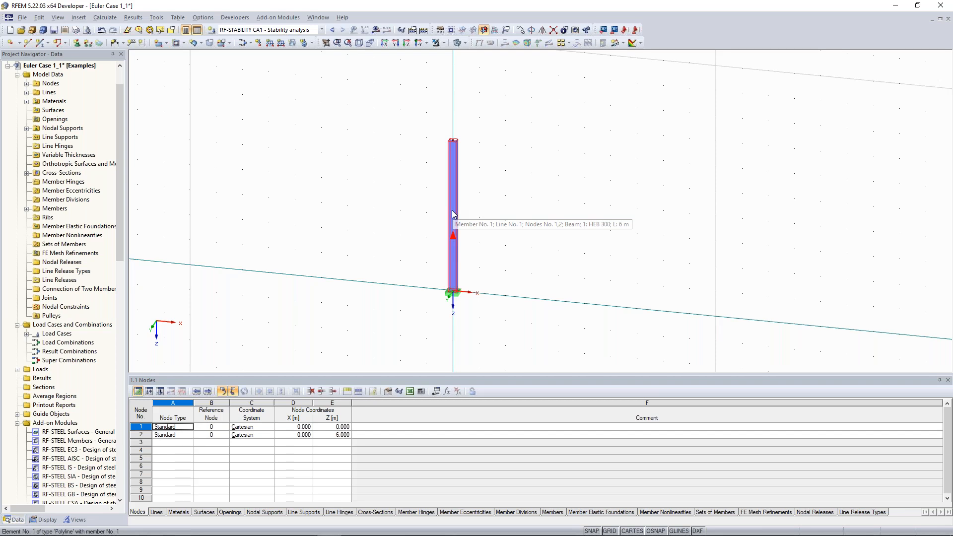
Calculate the single column with the nodal support check skipped for all objects, and open its RF-STABILITY effective lengths and critical loads.
left_click(423, 30)
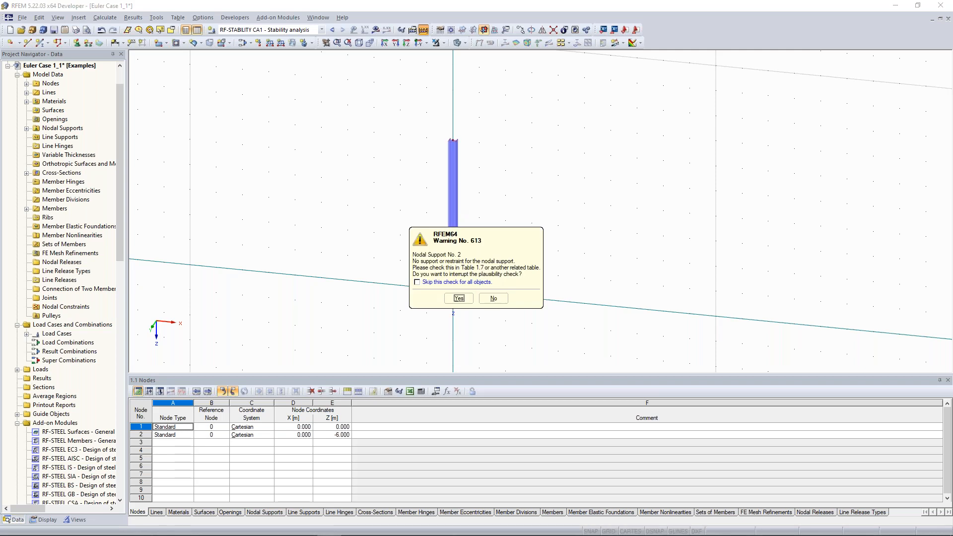
key("Return")
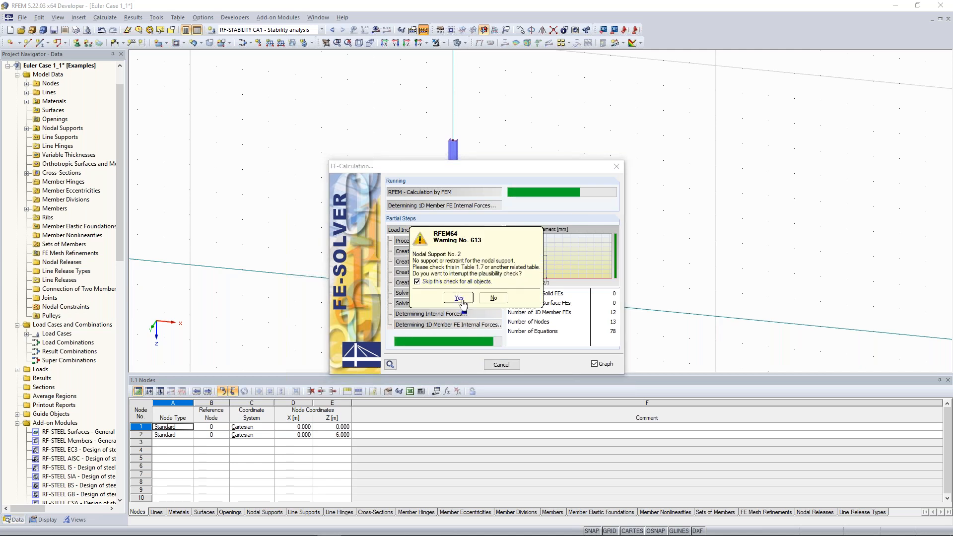
left_click(460, 299)
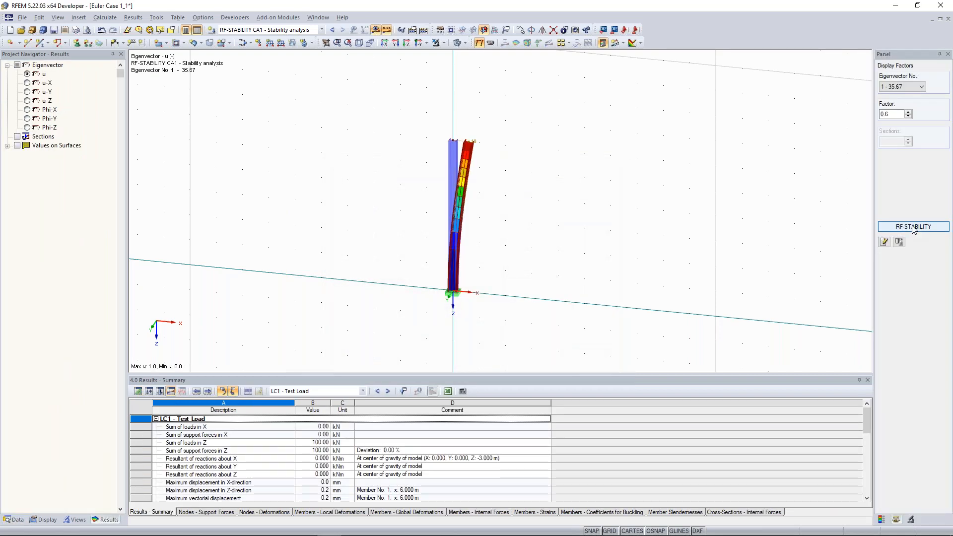
left_click(913, 227)
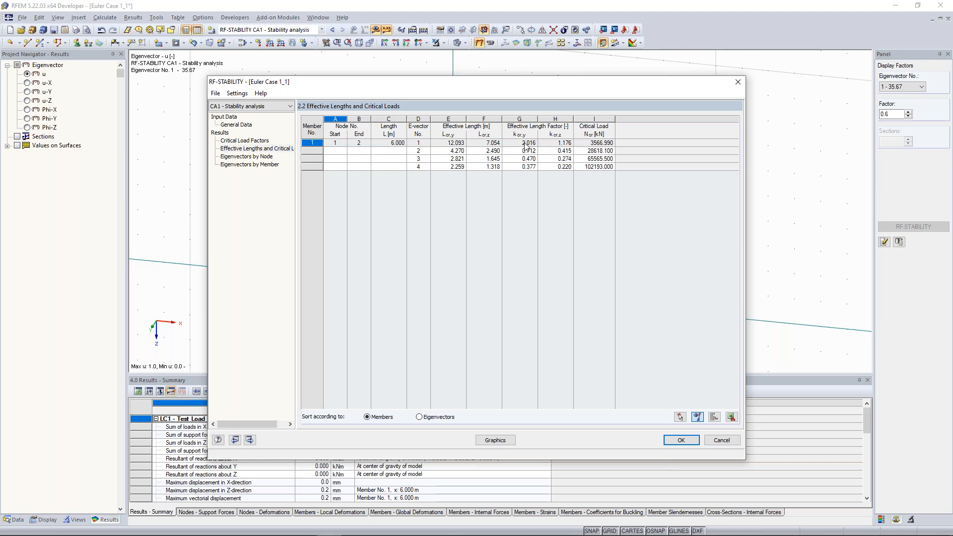
Close RF-STABILITY and deactivate the shear stiffness of members in the global calculation parameters, accepting deletion of all results.
left_click(738, 81)
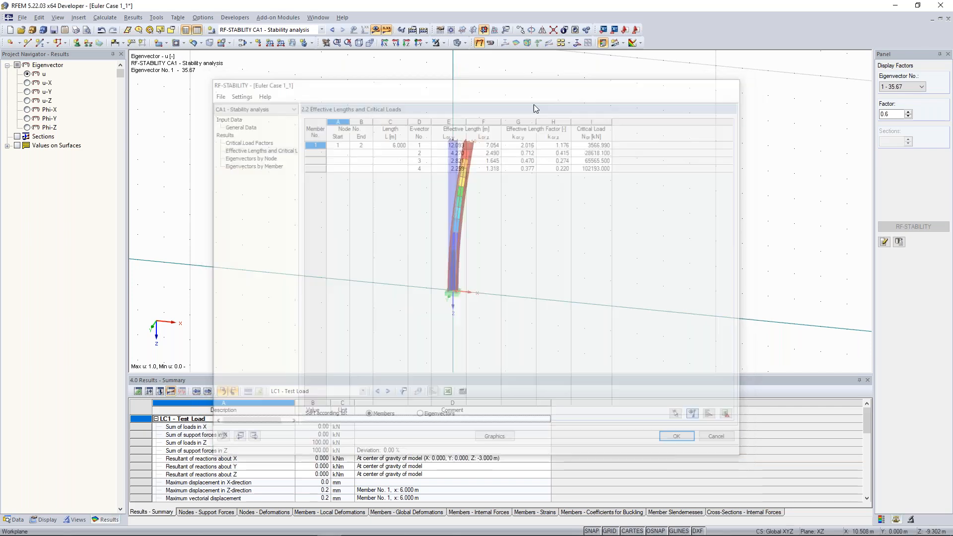
middle_click_drag(310, 106, 305, 109)
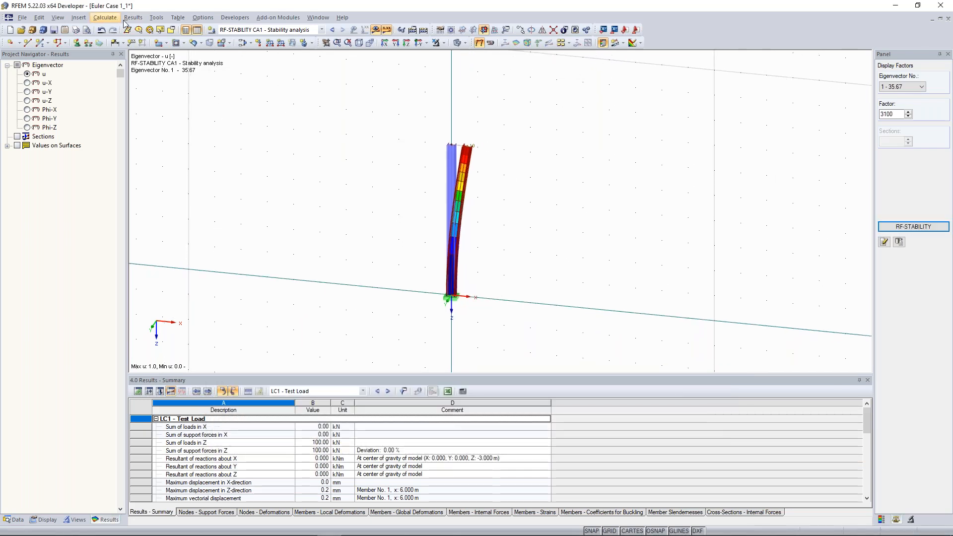
left_click(105, 17)
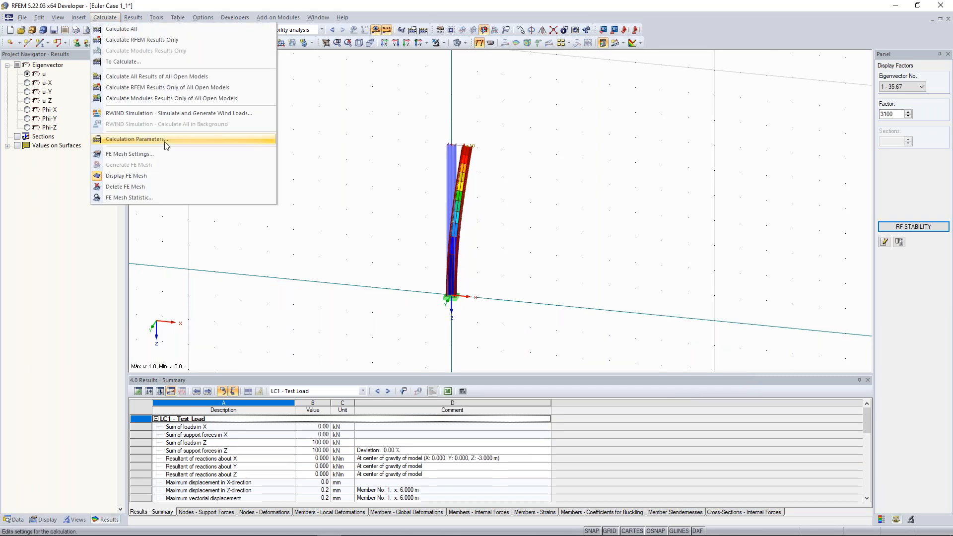
left_click(149, 140)
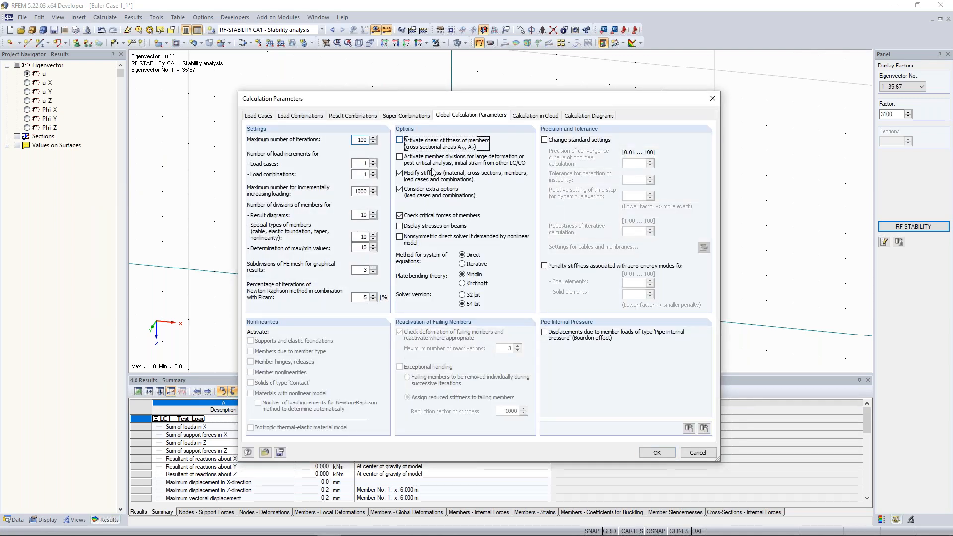
left_click(656, 452)
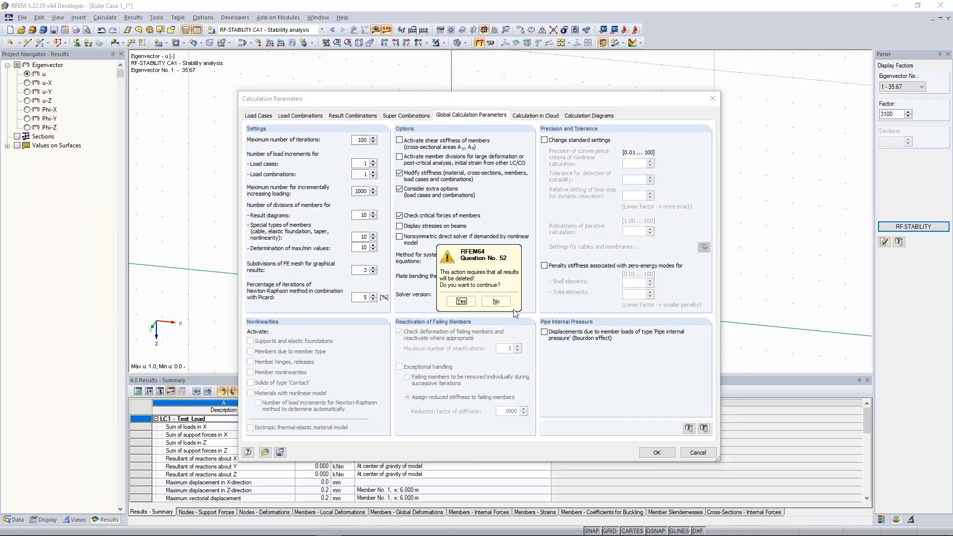
left_click(461, 300)
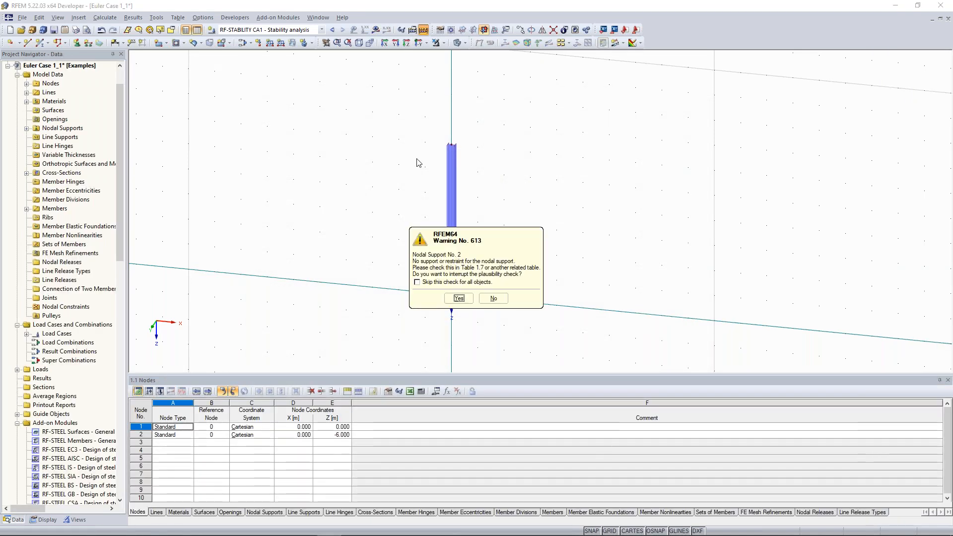
Recalculate the stability analysis of the column with the nodal support check skipped for all objects.
left_click(417, 282)
left_click(459, 299)
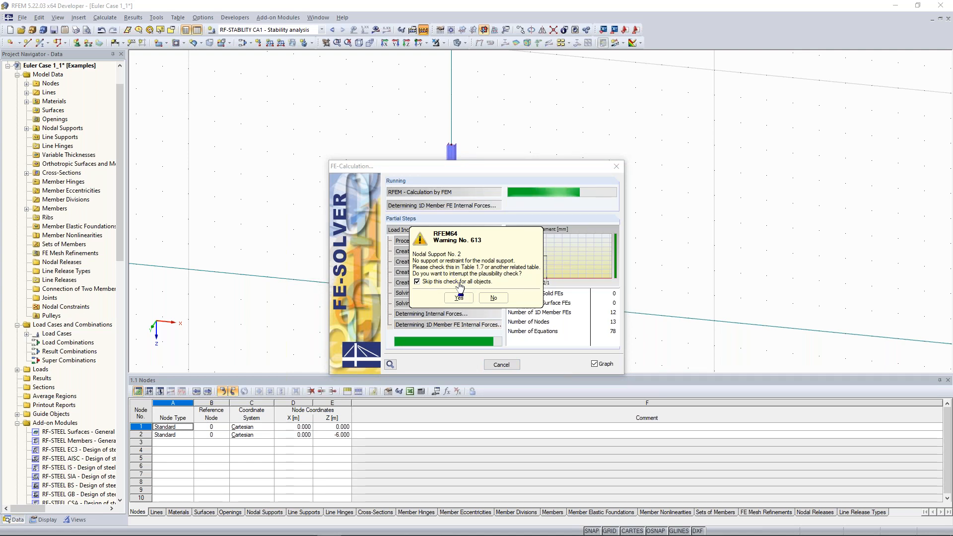
left_click(459, 296)
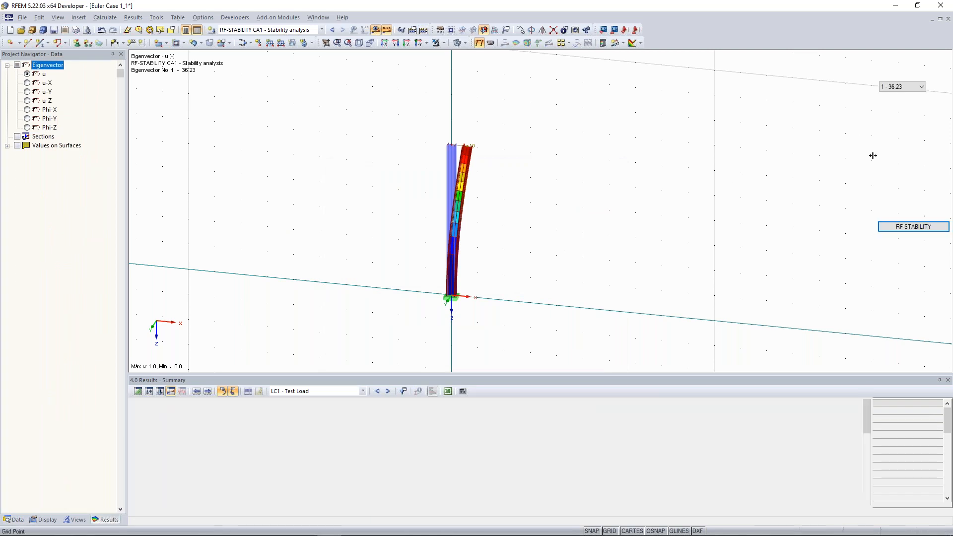
Review the column's critical load factors, effective lengths and effective length factors in RF-STABILITY, and close the module.
left_click(913, 226)
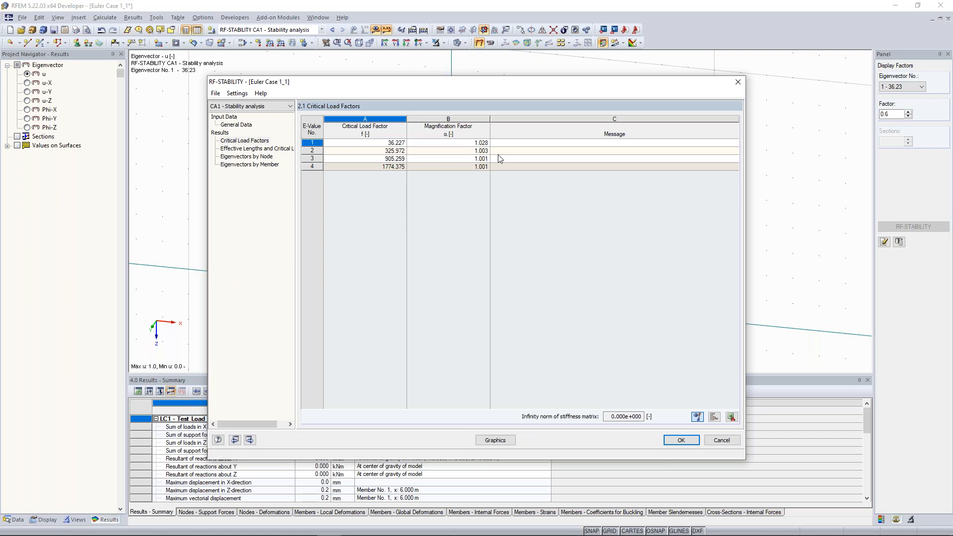
key("F2")
left_click(523, 143)
left_click(455, 143)
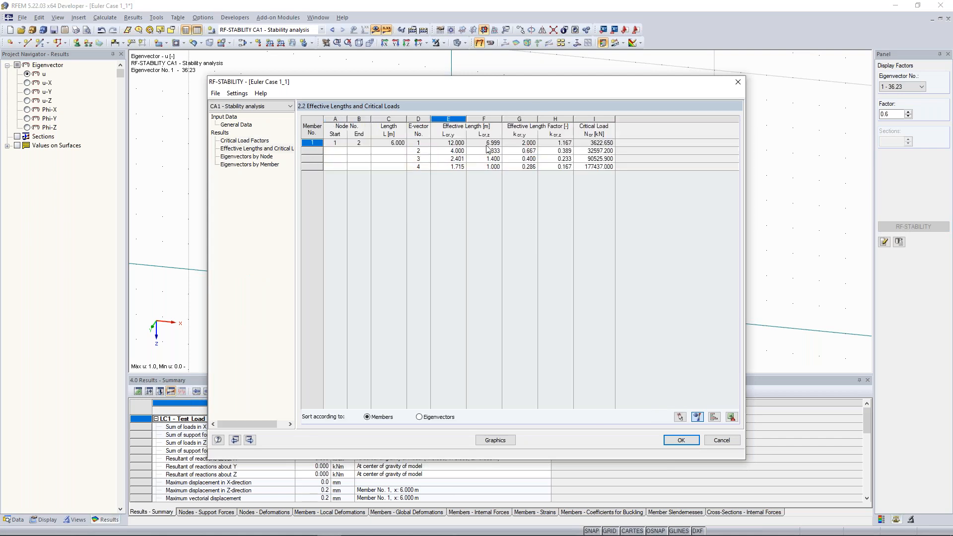
left_click(520, 143)
left_click(742, 81)
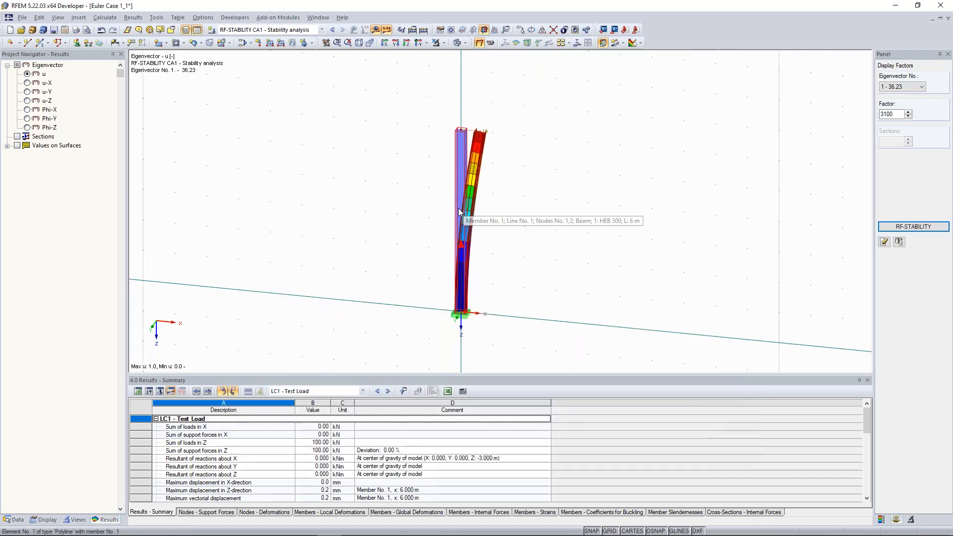
Hide the mode shape and divide the column at mid-height with a node at Z = -3.000 m.
middle_click_drag(465, 216, 482, 208)
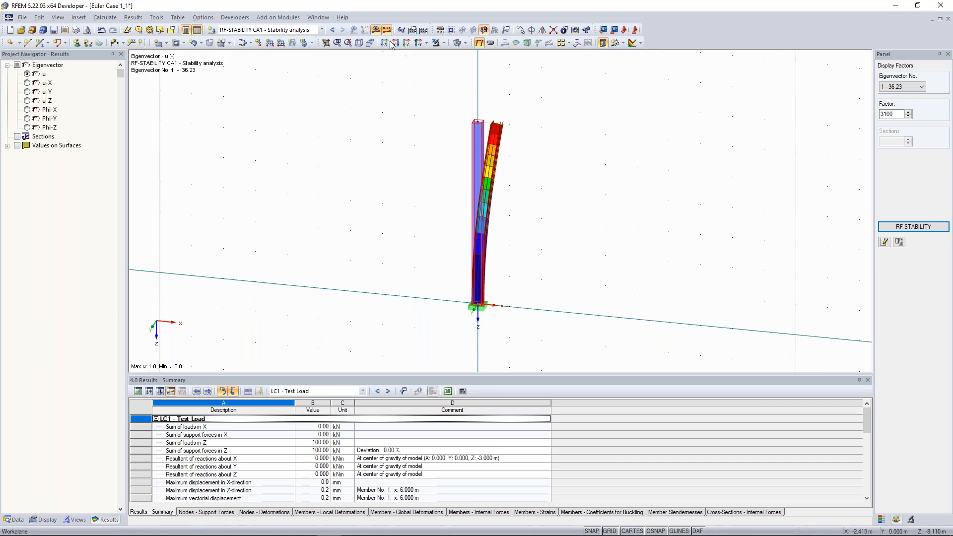
left_click(375, 29)
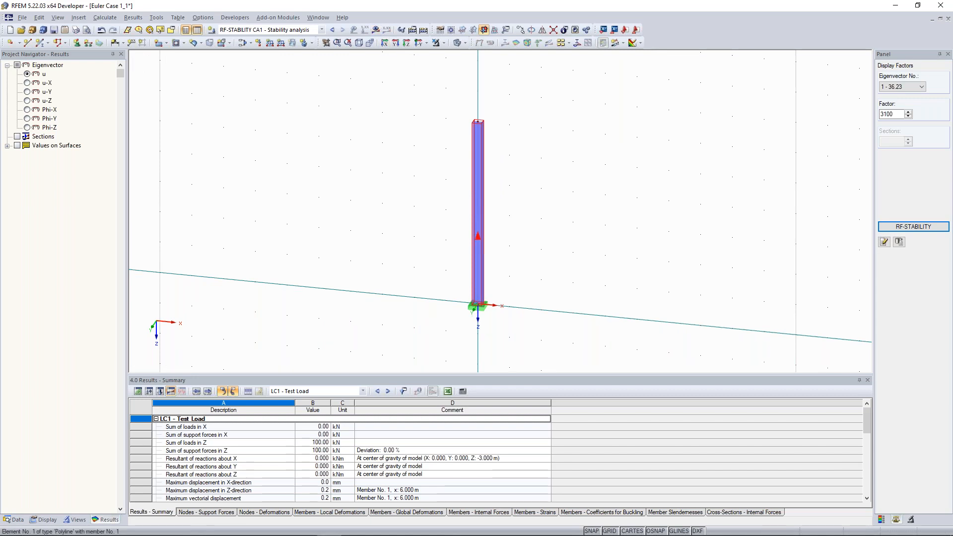
left_click(563, 48)
left_click(478, 213)
right_click(534, 220)
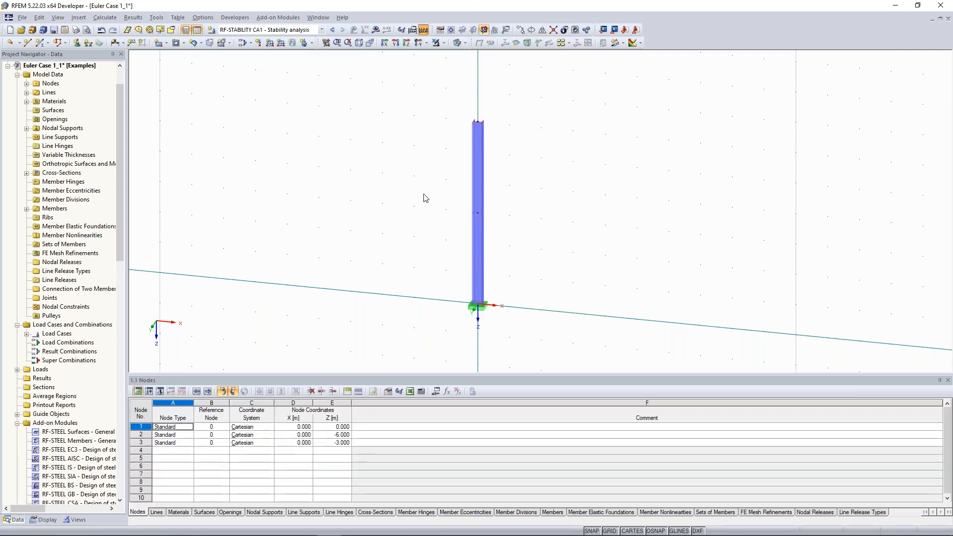
Calculate the divided column, compare the effective lengths and factors of members 1 and 2 in RF-STABILITY, and close the module.
left_click(423, 30)
left_click(458, 298)
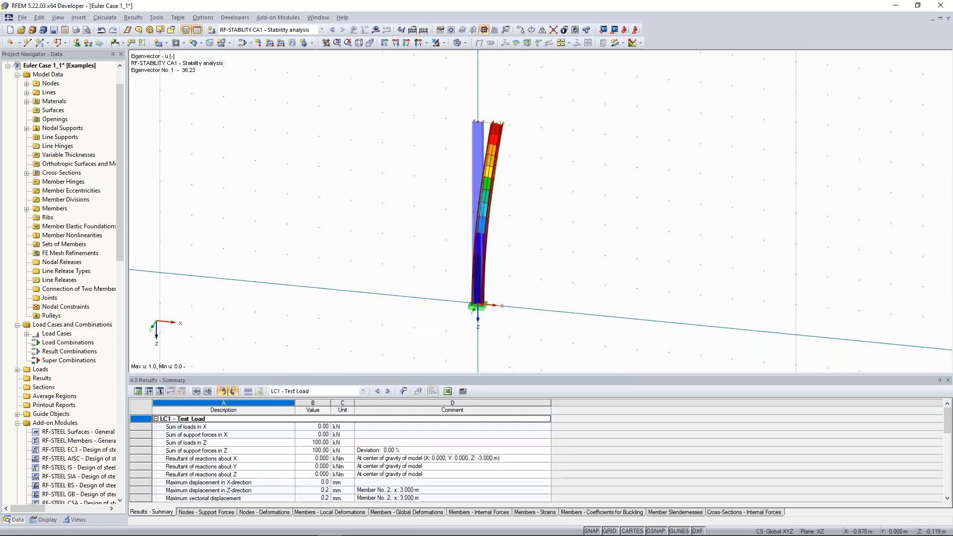
left_click(890, 224)
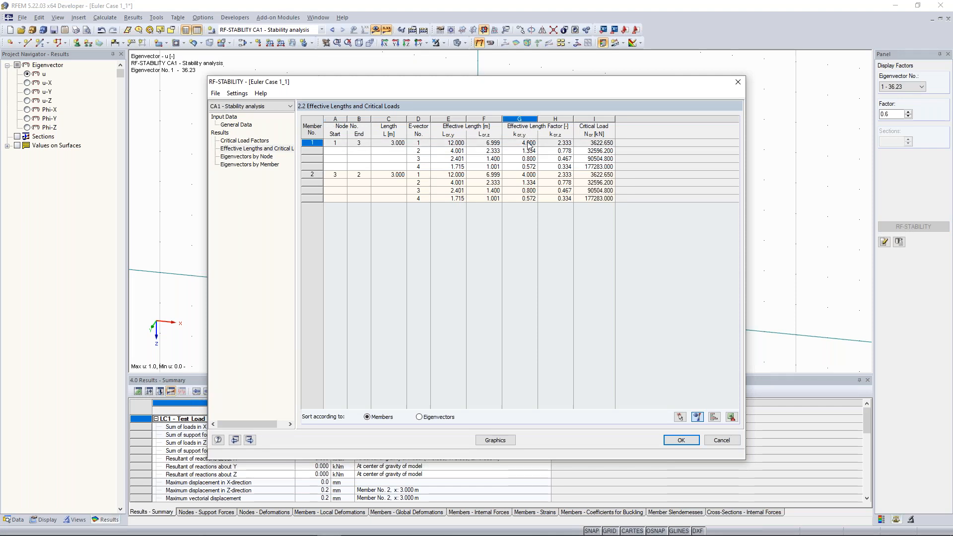
left_click(443, 177)
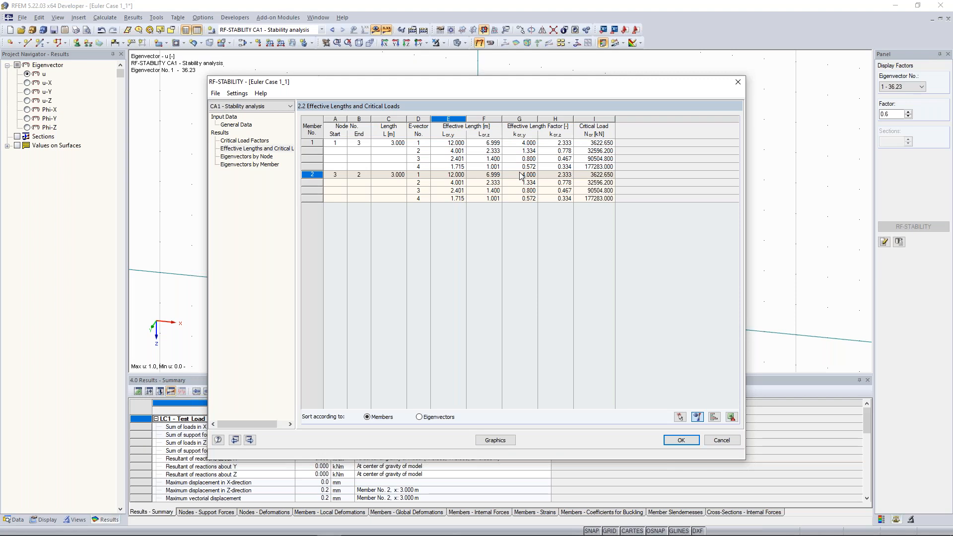
left_click(738, 81)
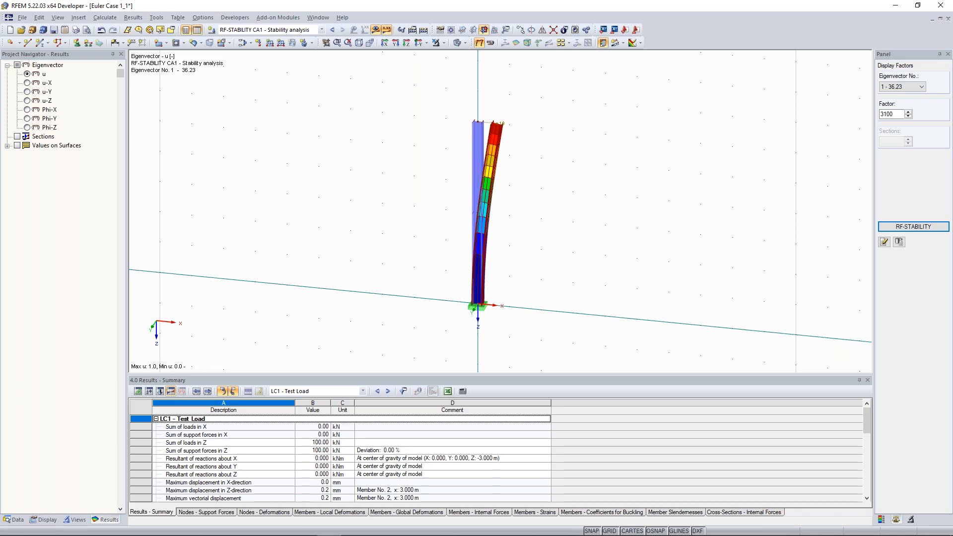
Show the Members table in a temporarily enlarged table area and enter line number 3 in its third row.
left_click_drag(462, 380, 460, 321)
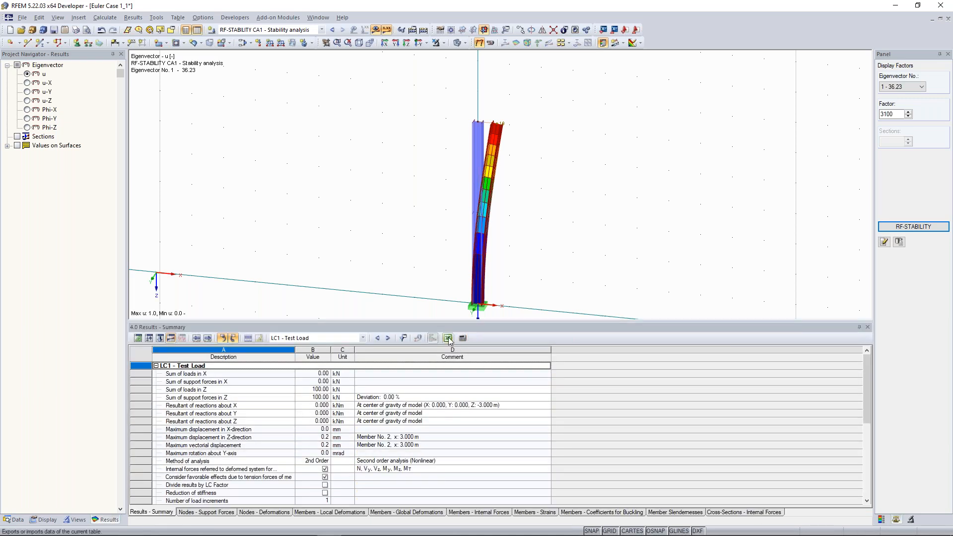
left_click(448, 338)
left_click(148, 339)
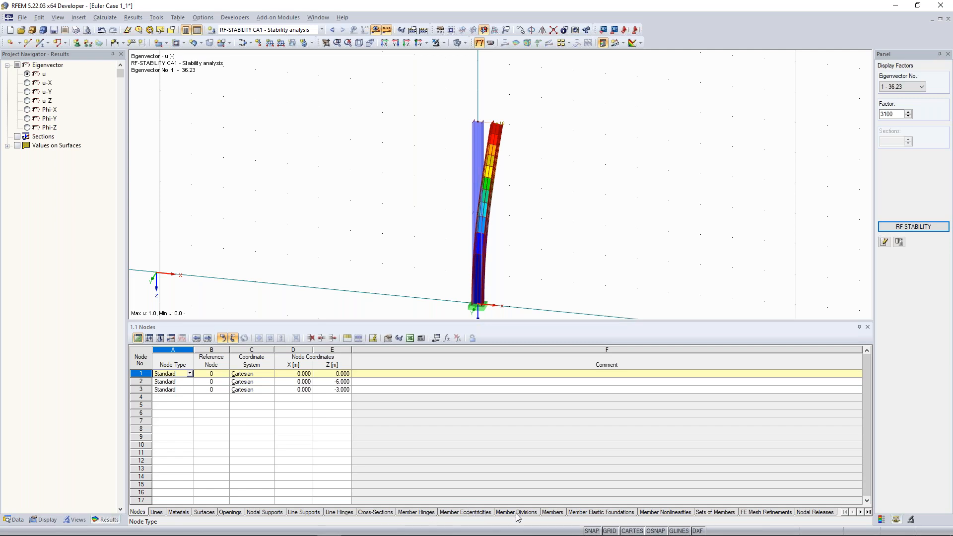
left_click(551, 512)
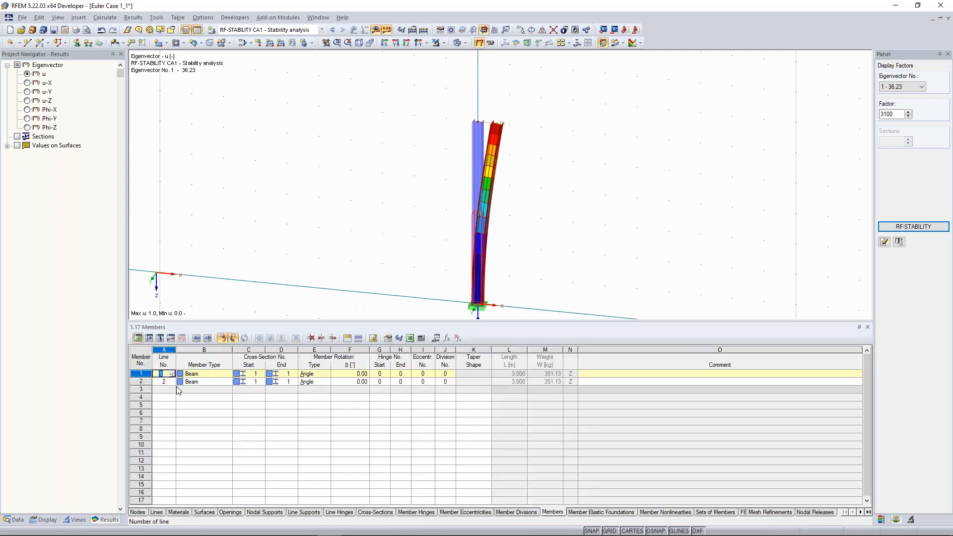
left_click(160, 389)
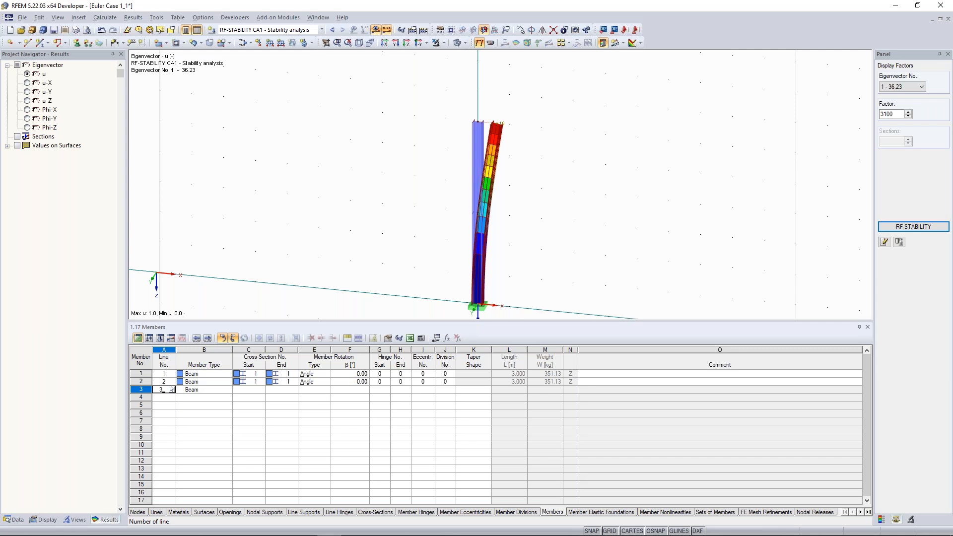
left_click(396, 180)
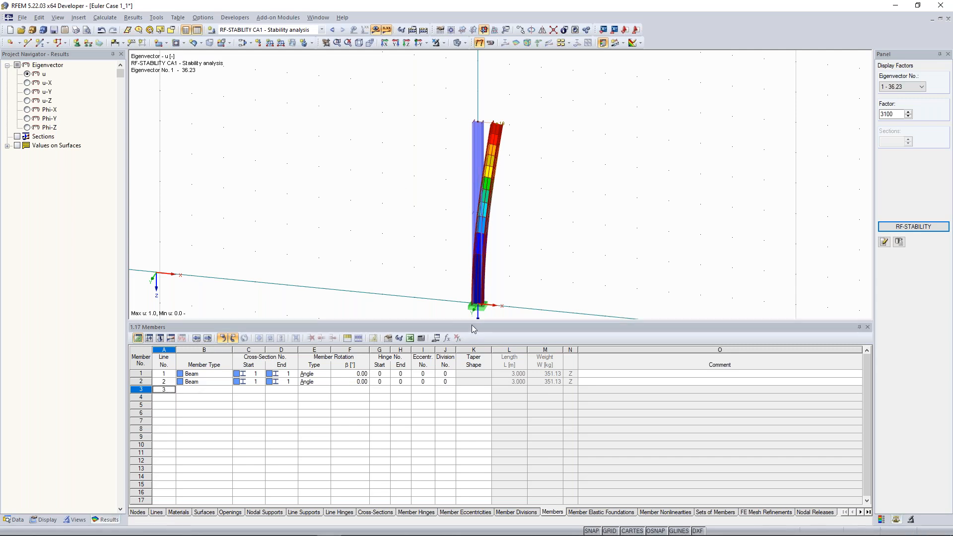
left_click_drag(475, 322, 480, 395)
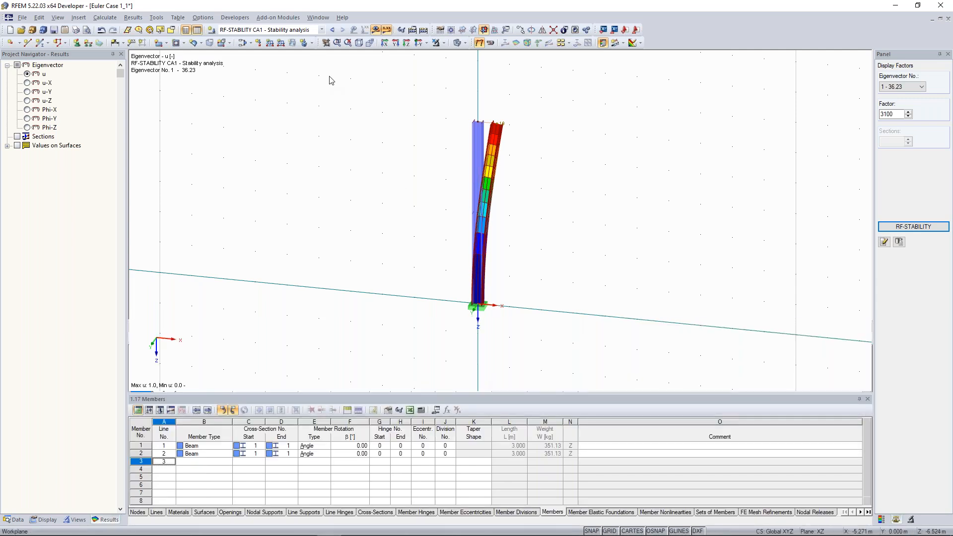
left_click(312, 16)
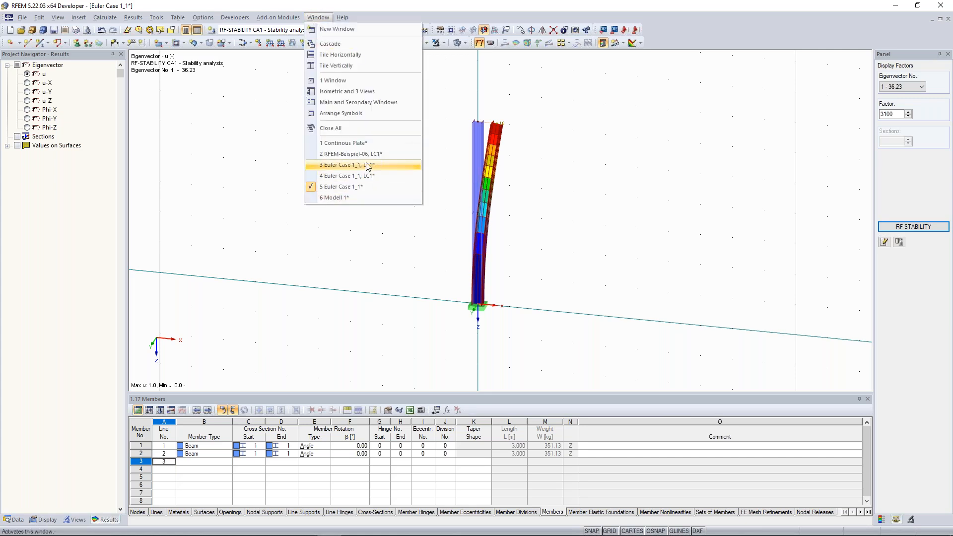
left_click(344, 254)
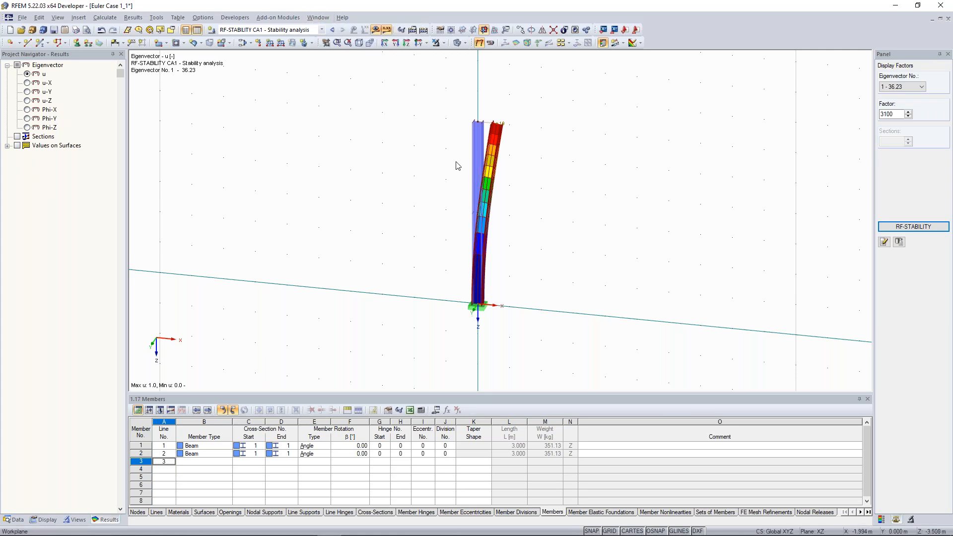
scroll(596, 168, "down", 2)
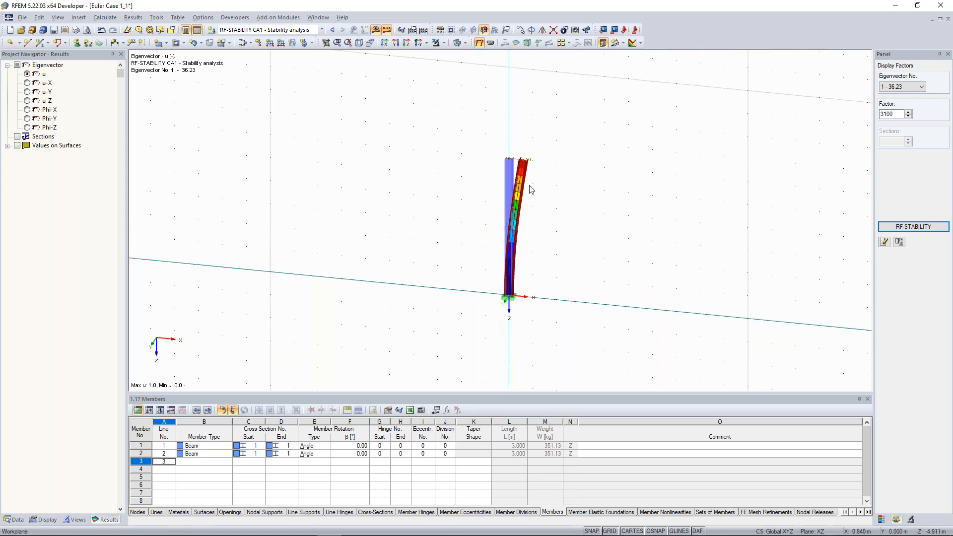
Change the model type of Euler Case 1_1 to 3D in its general data.
left_click(20, 519)
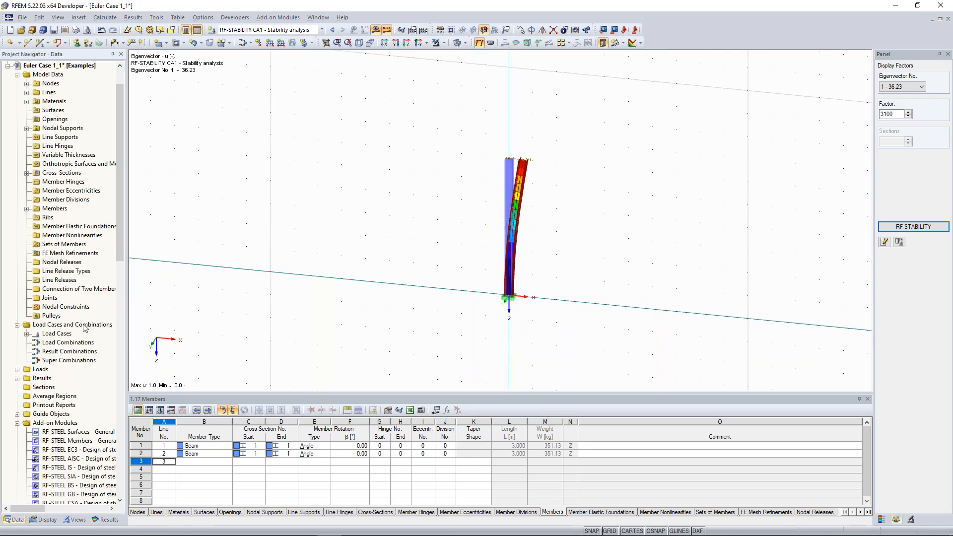
scroll(104, 173, "up", 2)
right_click(67, 105)
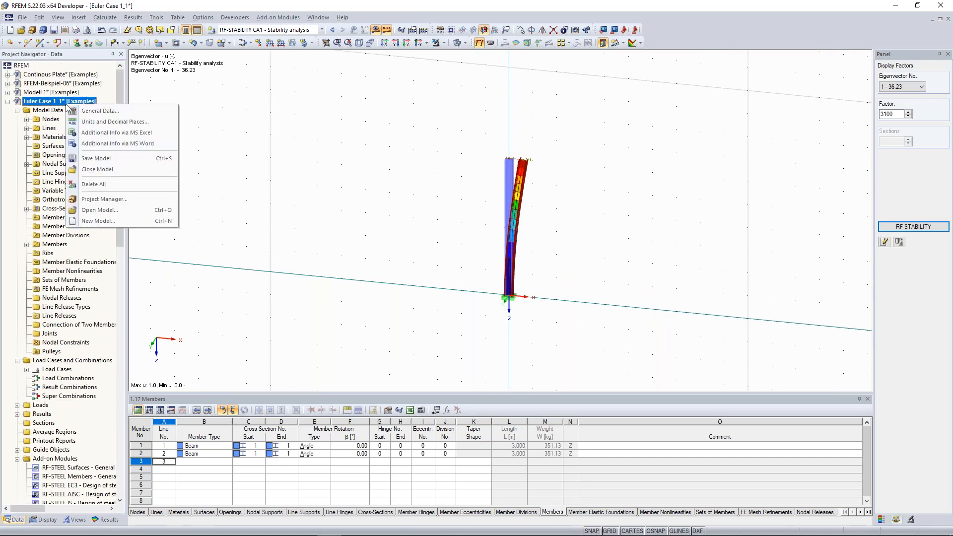
left_click(106, 115)
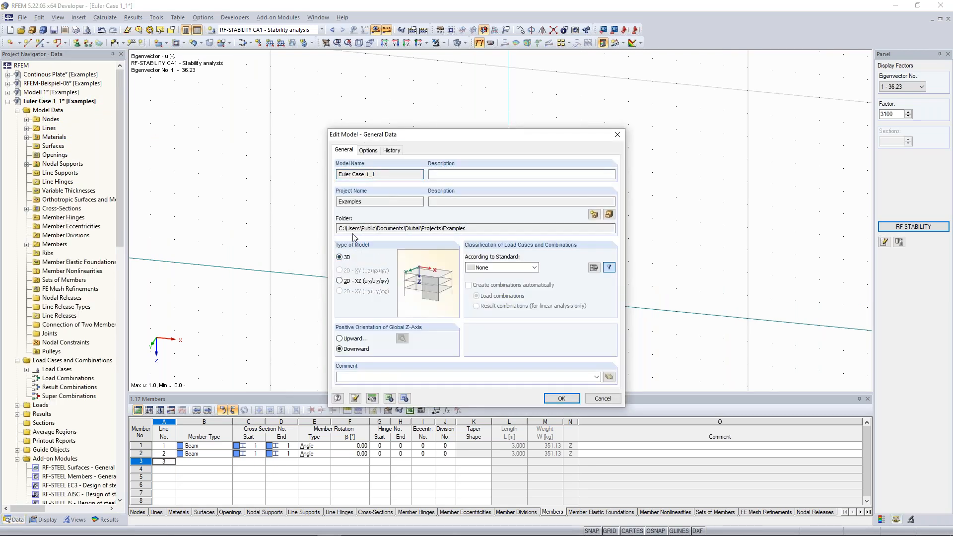
left_click(564, 399)
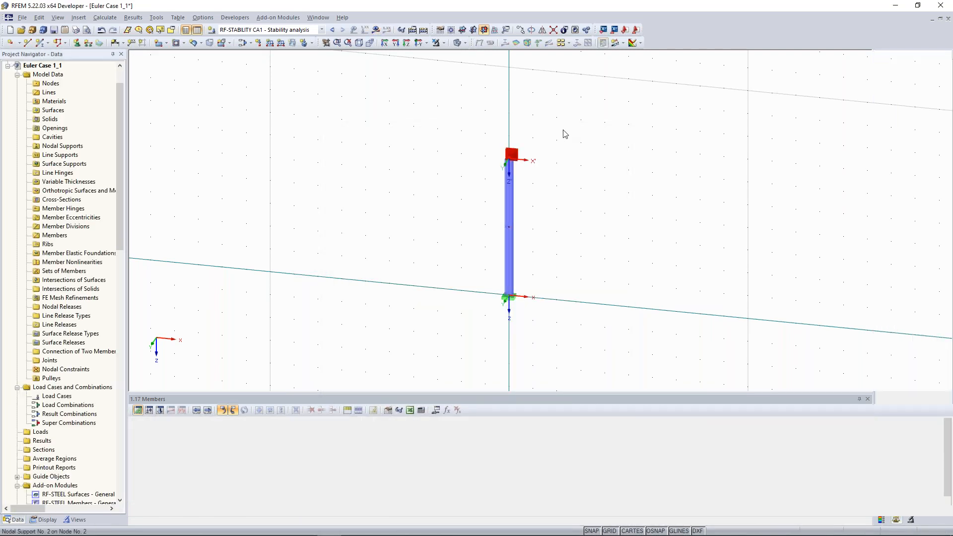
Remove the nodal support at the column head and turn the two column members into a single 10 m member.
double_click(513, 155)
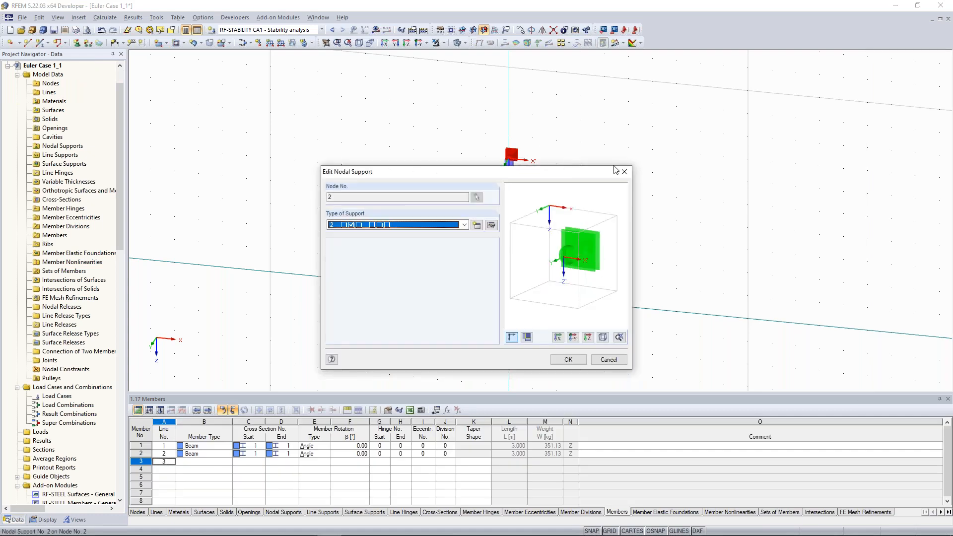
left_click(623, 171)
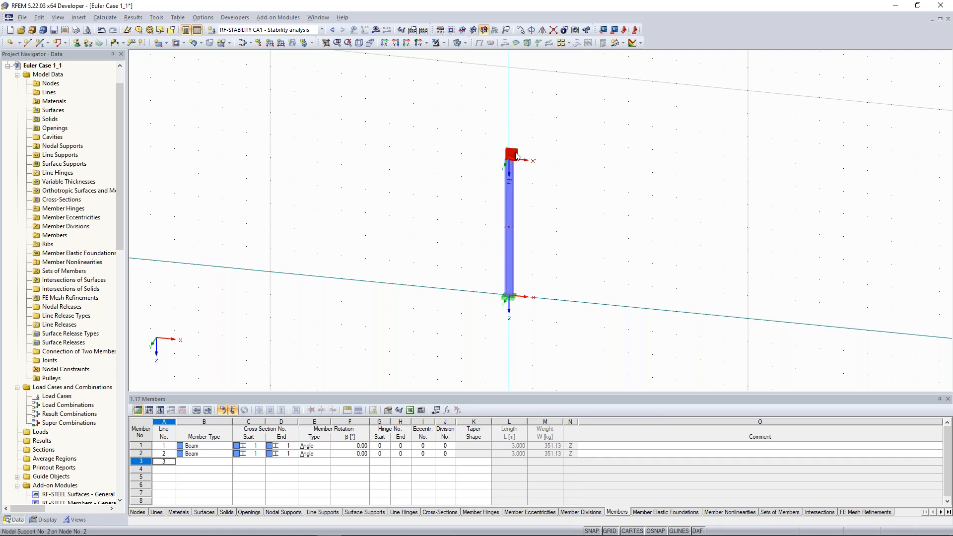
right_click(508, 225)
left_click(715, 259)
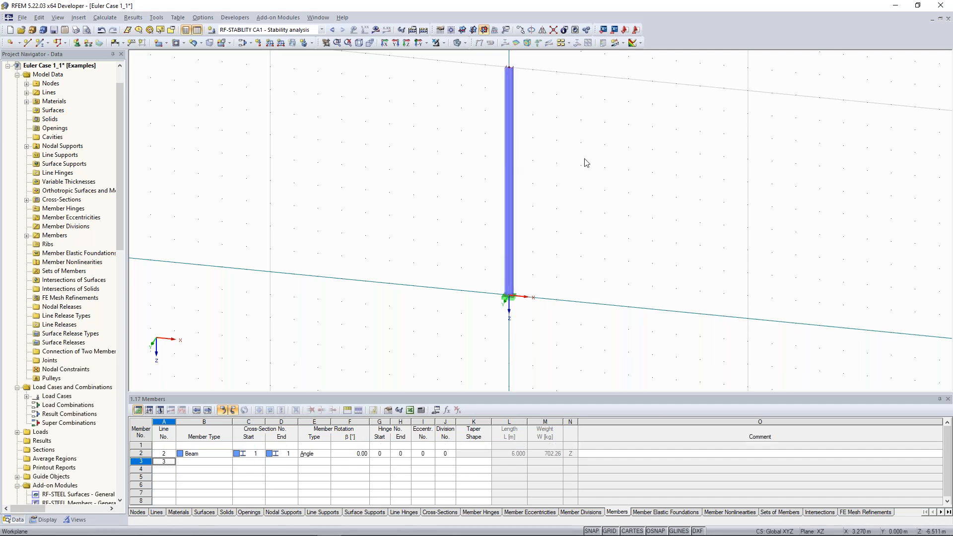
Calculate the LC1 test load and the RF-STABILITY case of the 3D column, and display its first eigenvector.
left_click(375, 31)
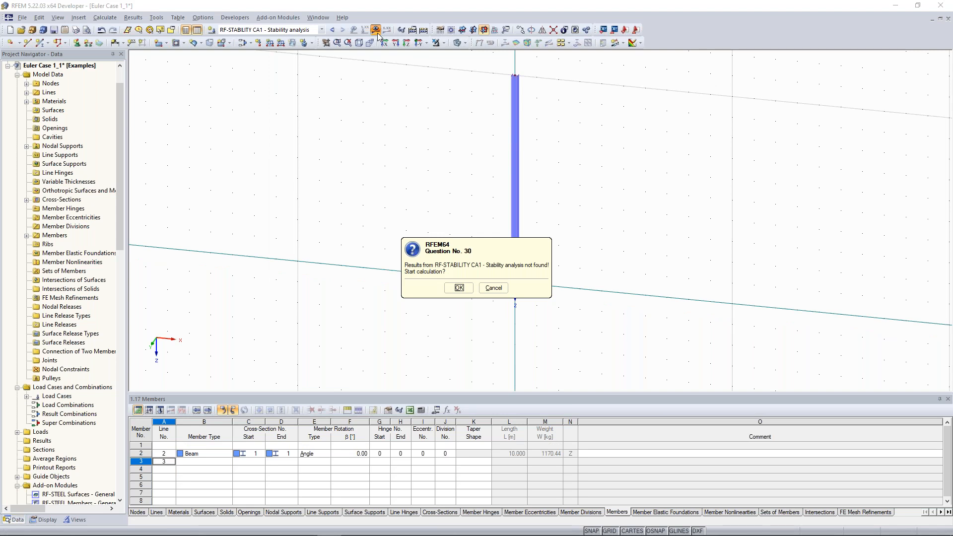
key("Escape")
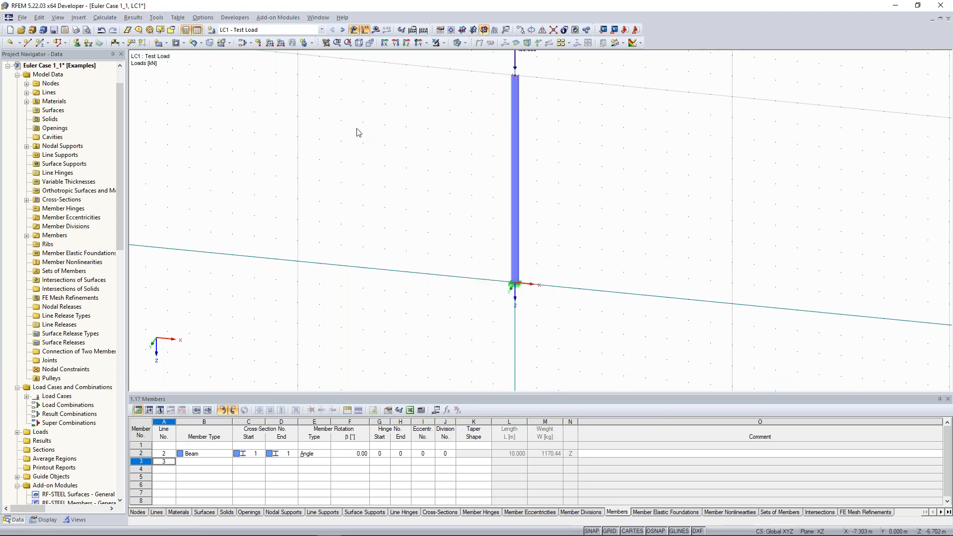
scroll(356, 130, "down", 2)
scroll(377, 84, "up", 1)
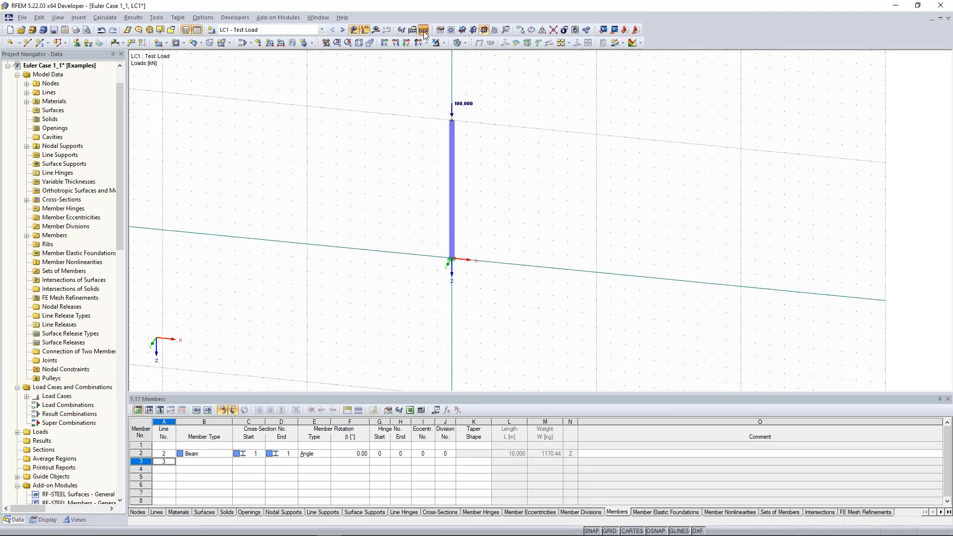
left_click(423, 31)
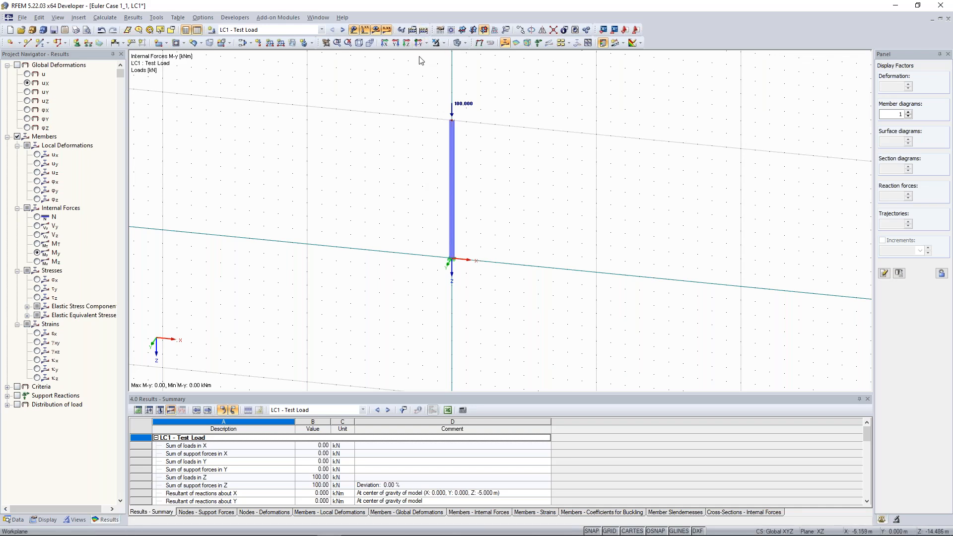
left_click(342, 30)
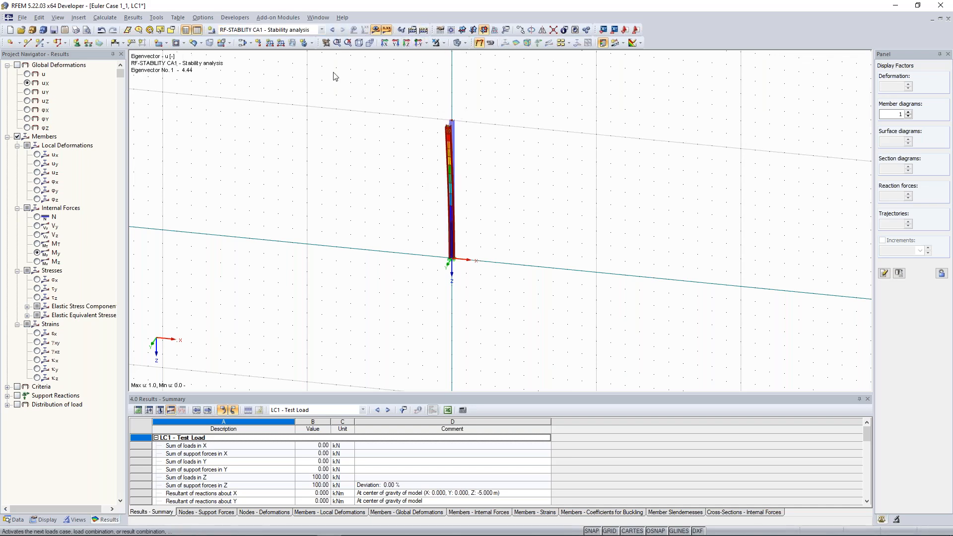
middle_click_drag(550, 167, 488, 172, "ctrl")
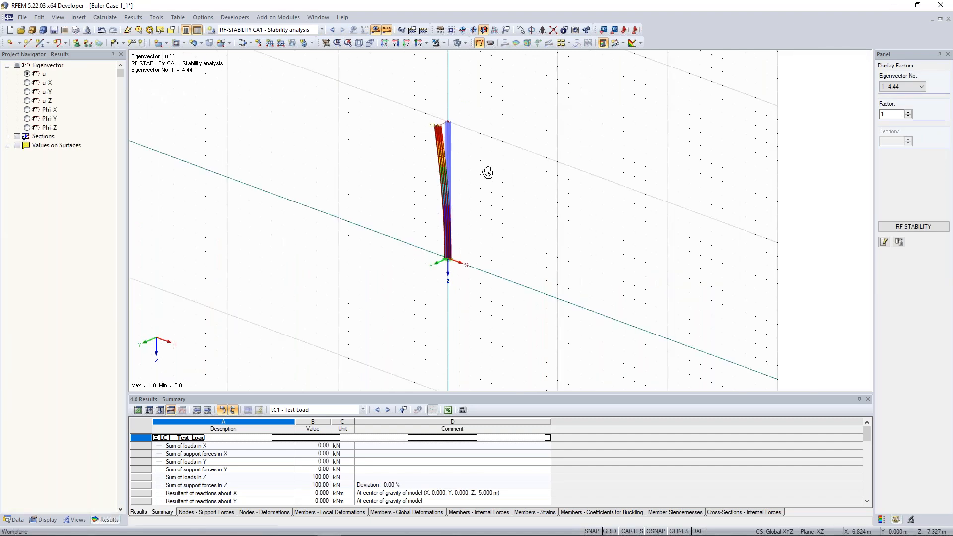
middle_click_drag(487, 172, 471, 201, "ctrl")
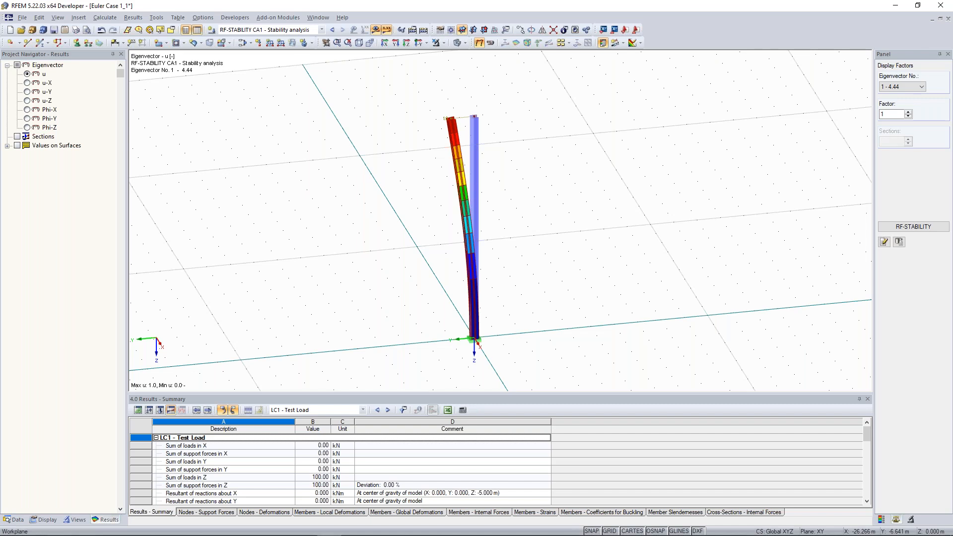
Examine the column's buckling shapes for eigenvectors 3 and 4, return to eigenvector 1, and review the list of critical load factors.
left_click(901, 88)
left_click(900, 109)
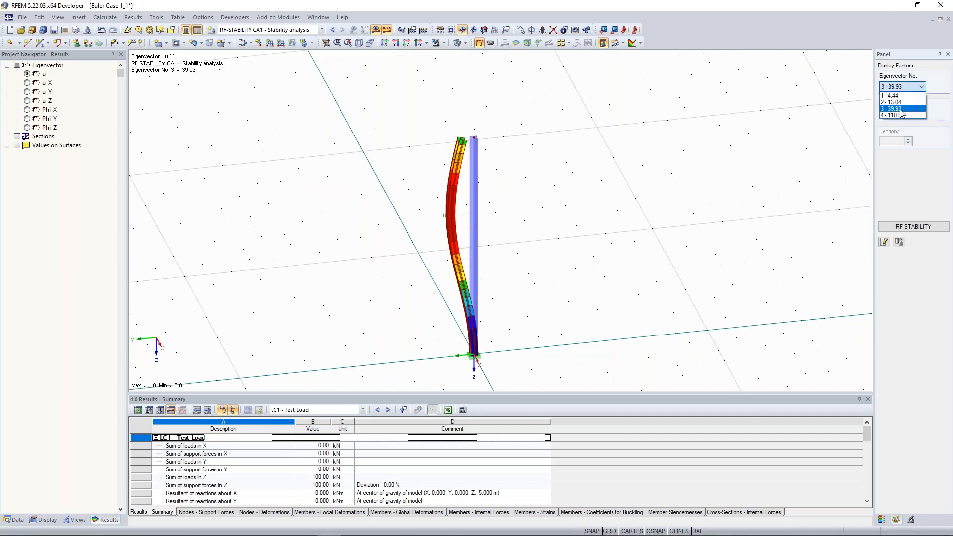
left_click(901, 115)
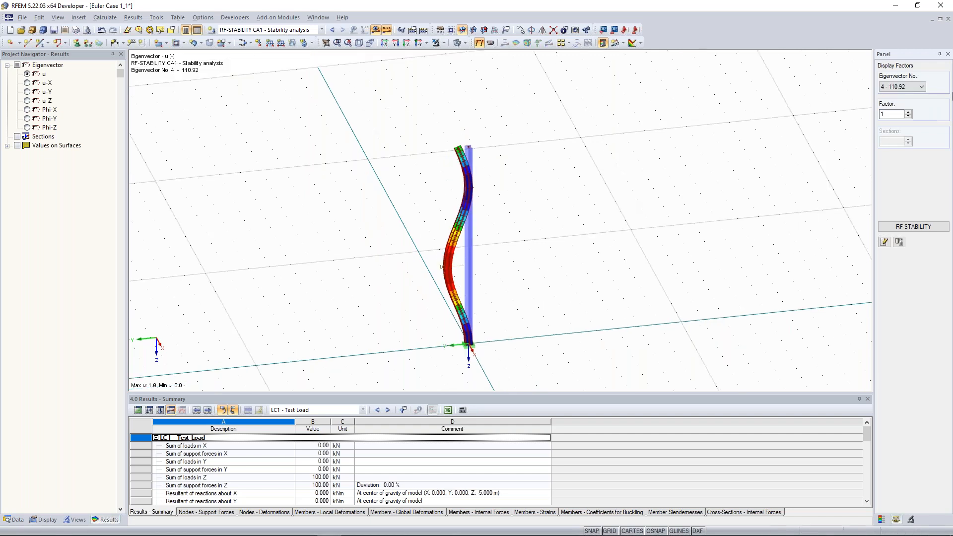
left_click(911, 88)
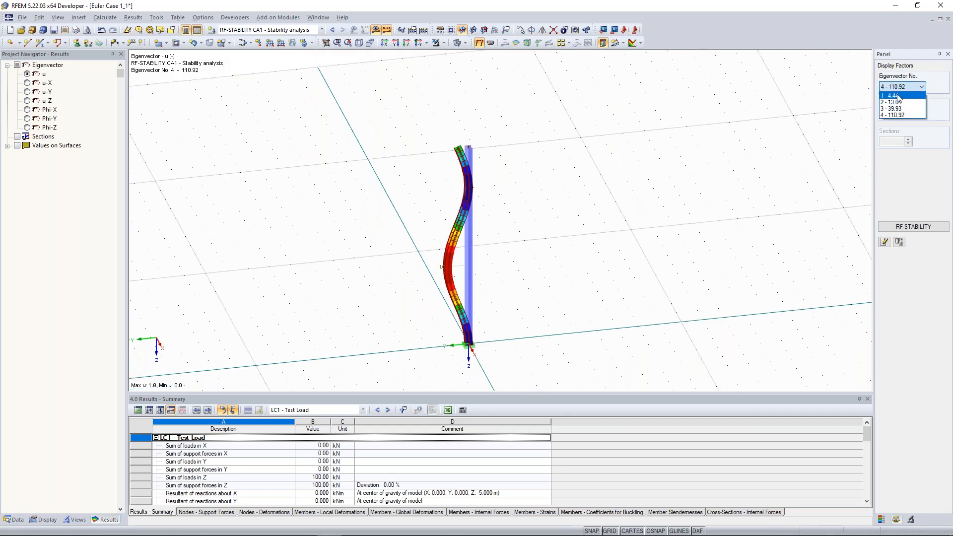
left_click(899, 96)
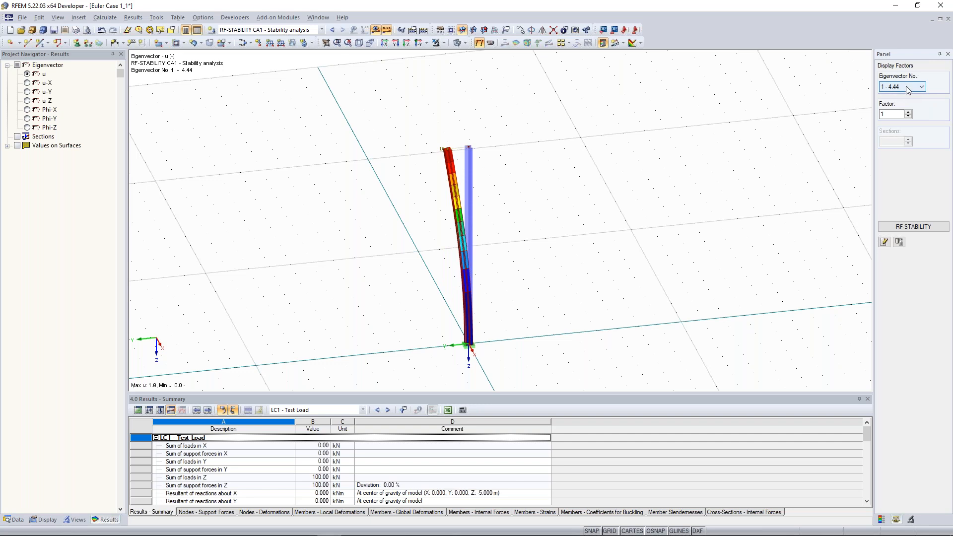
scroll(469, 243, "down", 1)
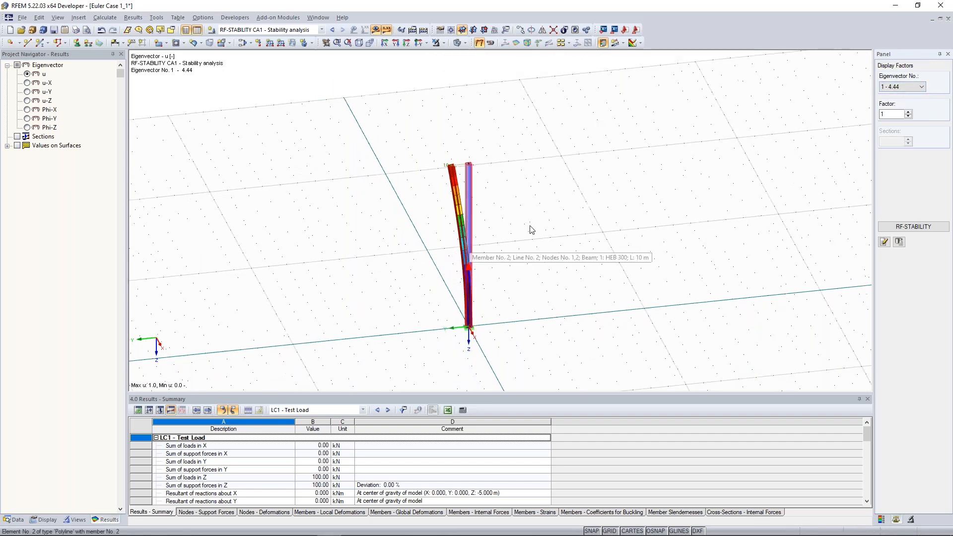
left_click(904, 90)
left_click(621, 225)
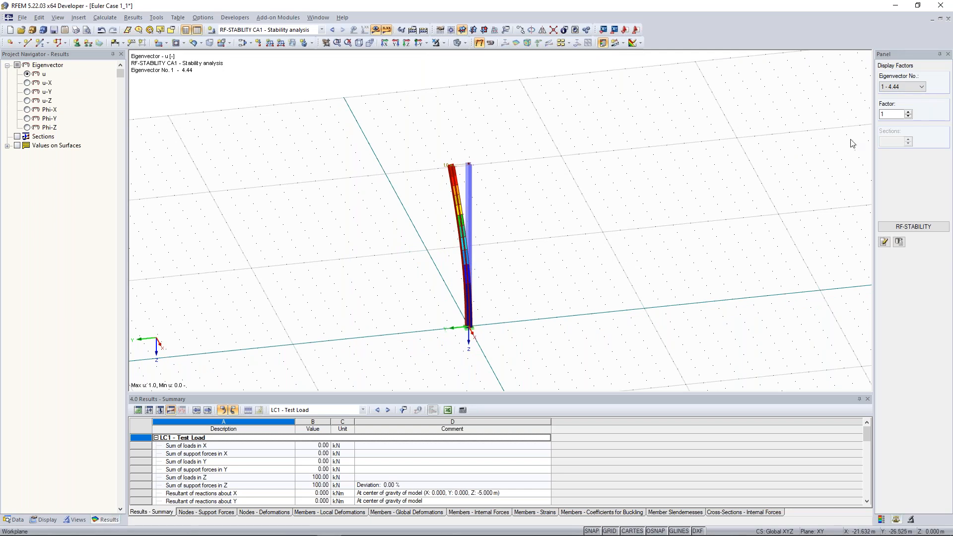
left_click(898, 90)
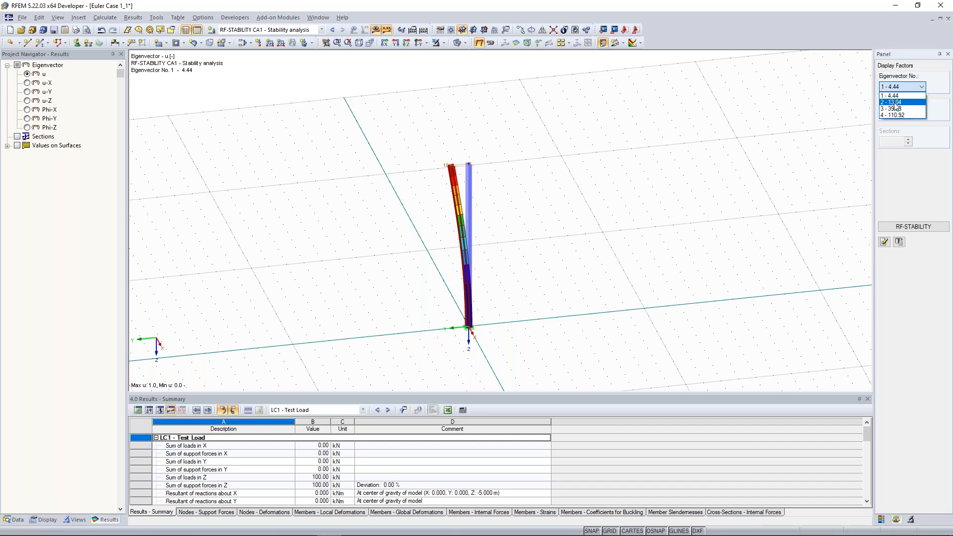
left_click(624, 200)
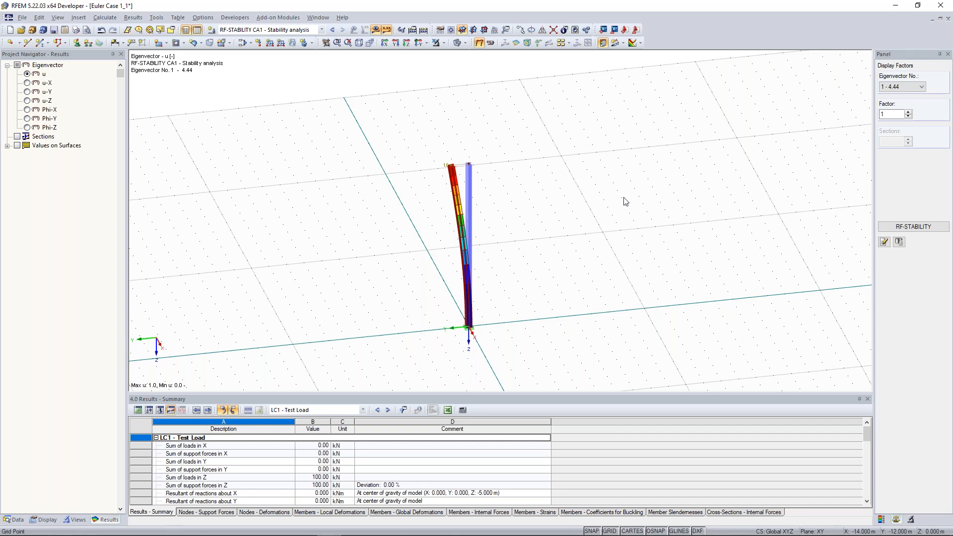
scroll(570, 212, "down", 2)
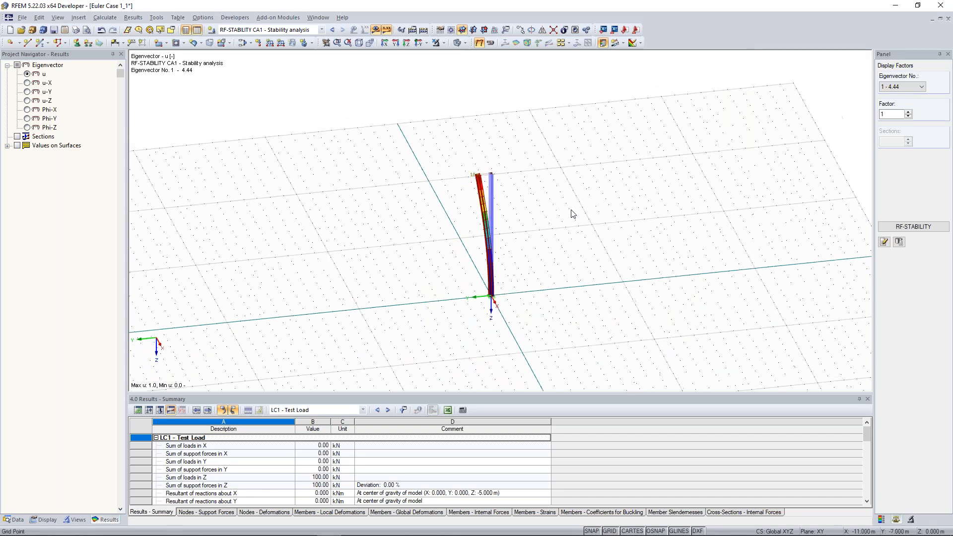
Switch to the RFEM-Beispiel-06 model window and open the hall model lkasjödl from the Project Manager.
left_click(318, 18)
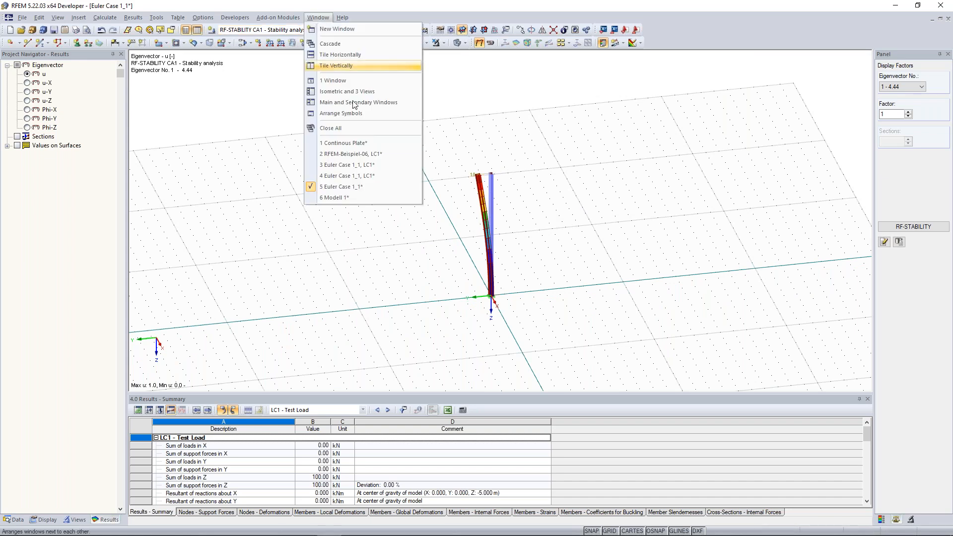
left_click(342, 155)
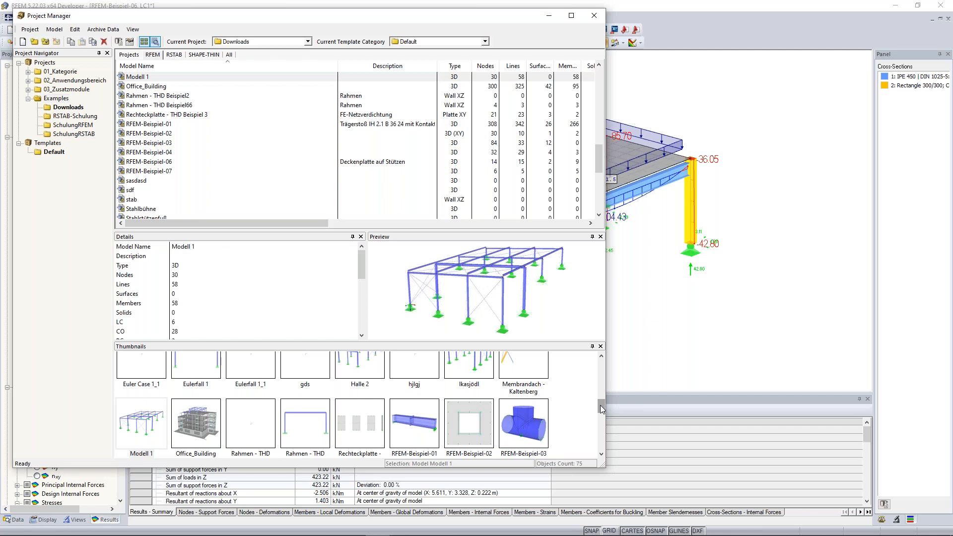
left_click_drag(600, 405, 600, 404)
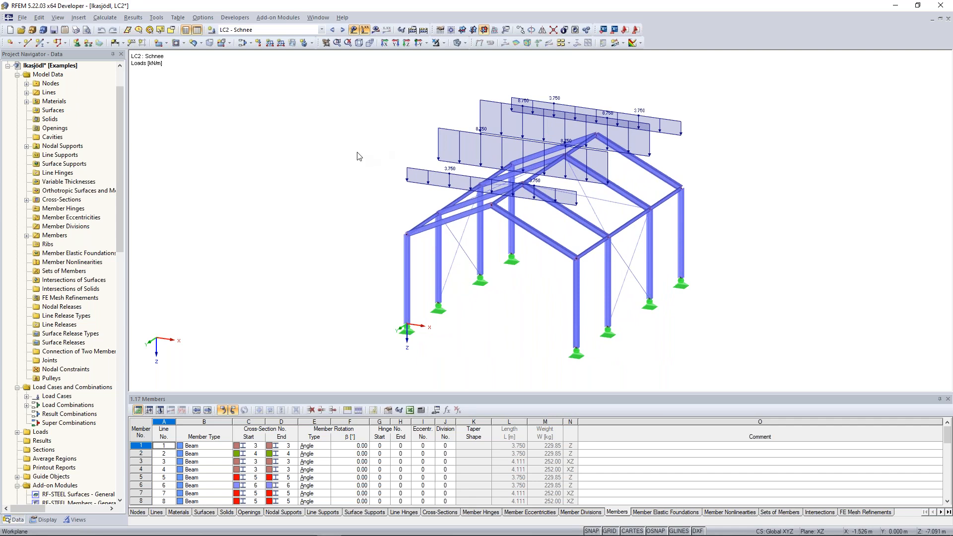
middle_click_drag(357, 153, 320, 156, "ctrl")
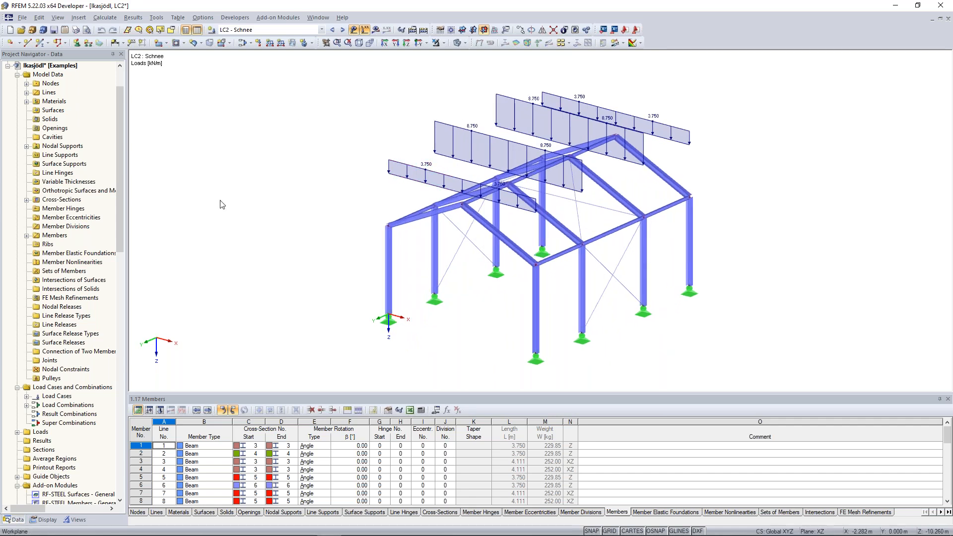
Activate RF-STABILITY case CA1 - Stabilitätsanalyse for the hall model and open the stability module.
scroll(88, 386, "down", 9)
scroll(88, 386, "down", 12)
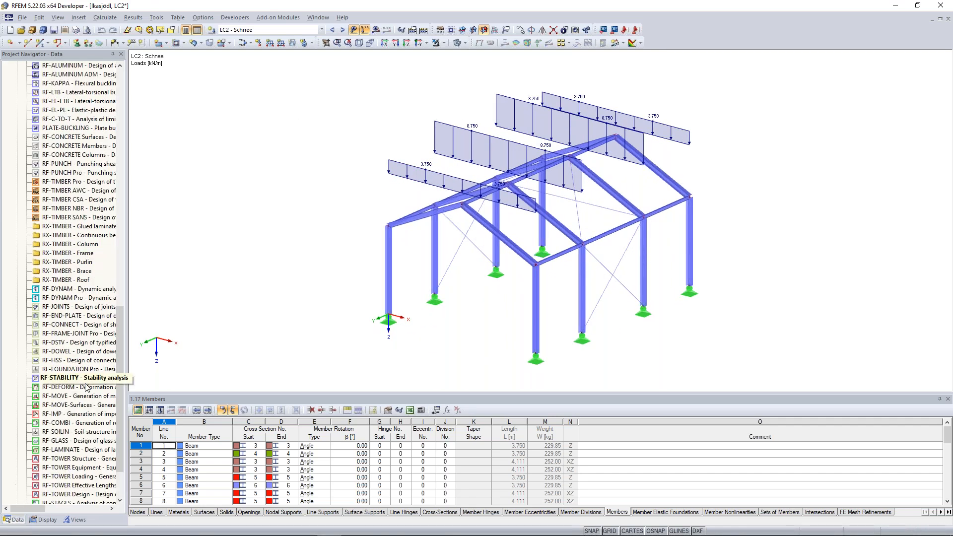
left_click(318, 29)
left_click(301, 90)
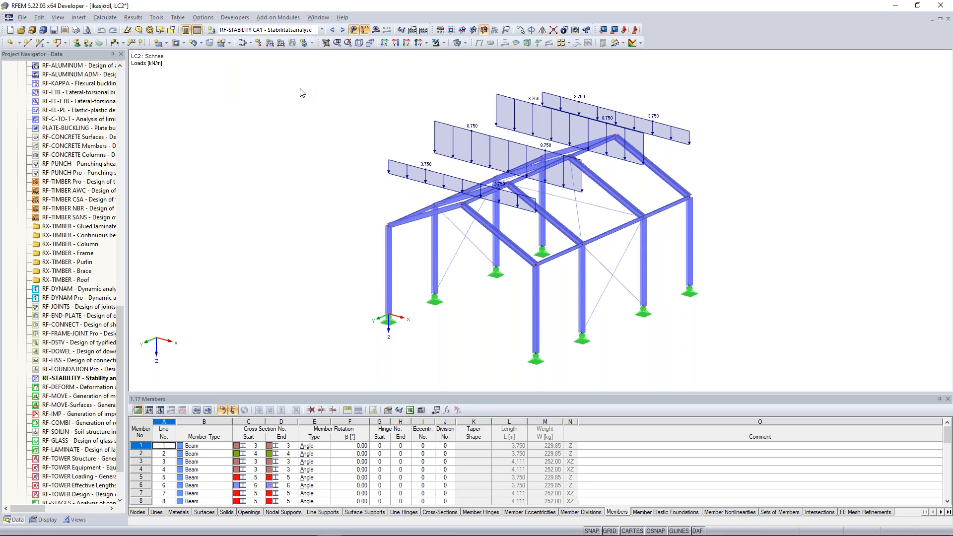
double_click(84, 378)
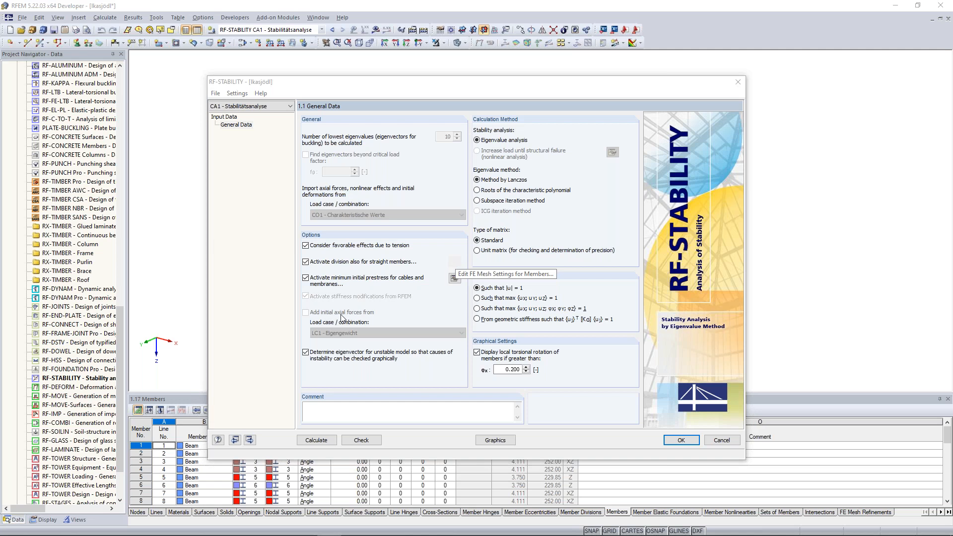
Check the FE mesh settings for members, calculate the hall with the unstable-model option active, and show the eigenvector graphically.
left_click(456, 261)
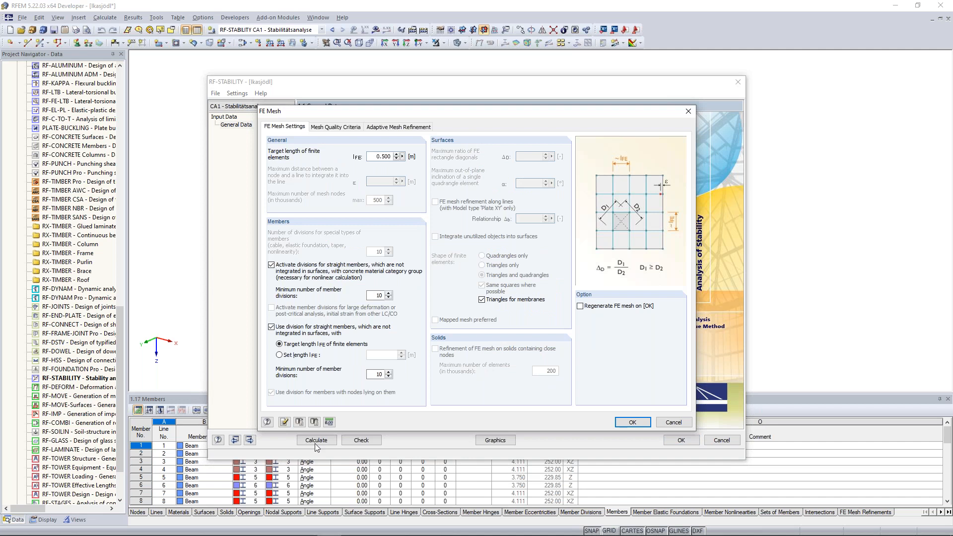
key("Return")
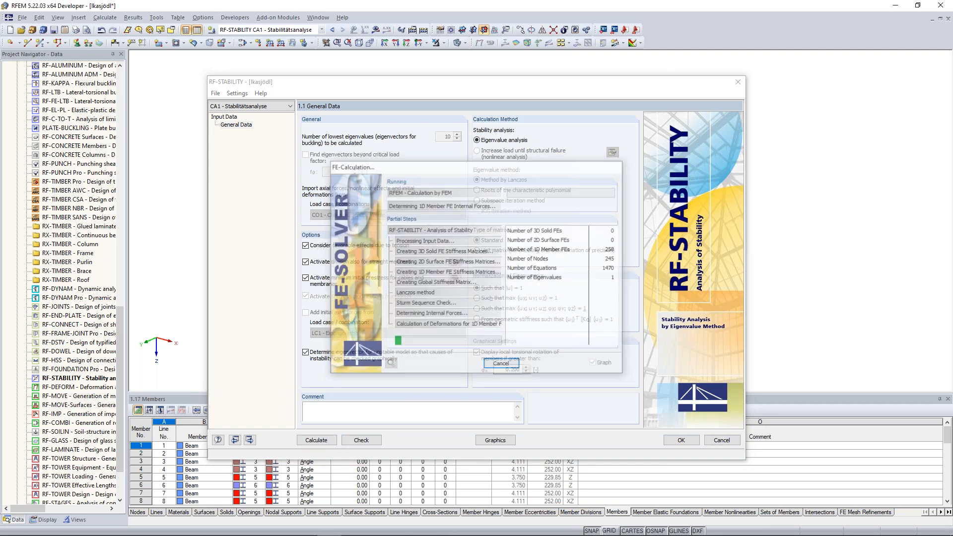
left_click(494, 440)
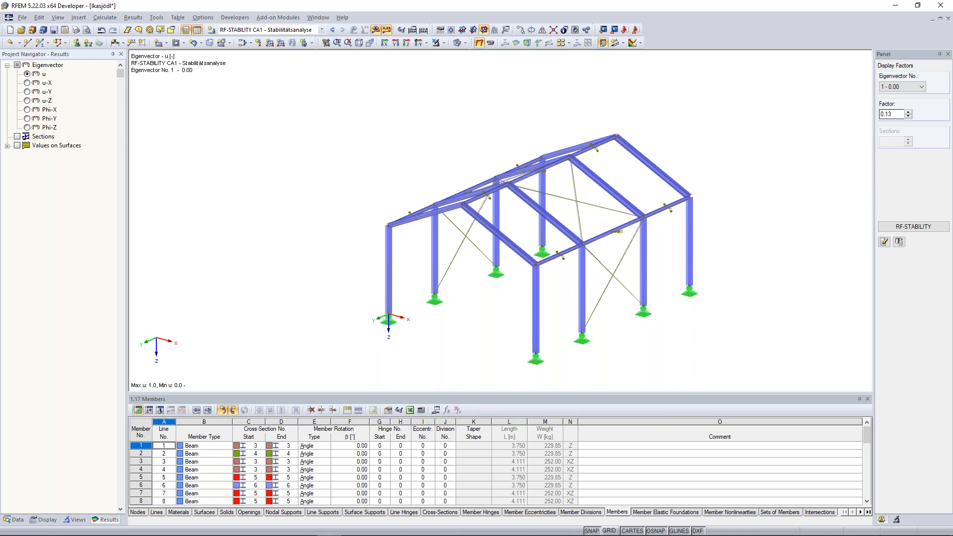
Set 8 lowest eigenvalues for LC2 - Schnee with the unstable-model eigenvector option off, and calculate the stability case.
left_click(913, 226)
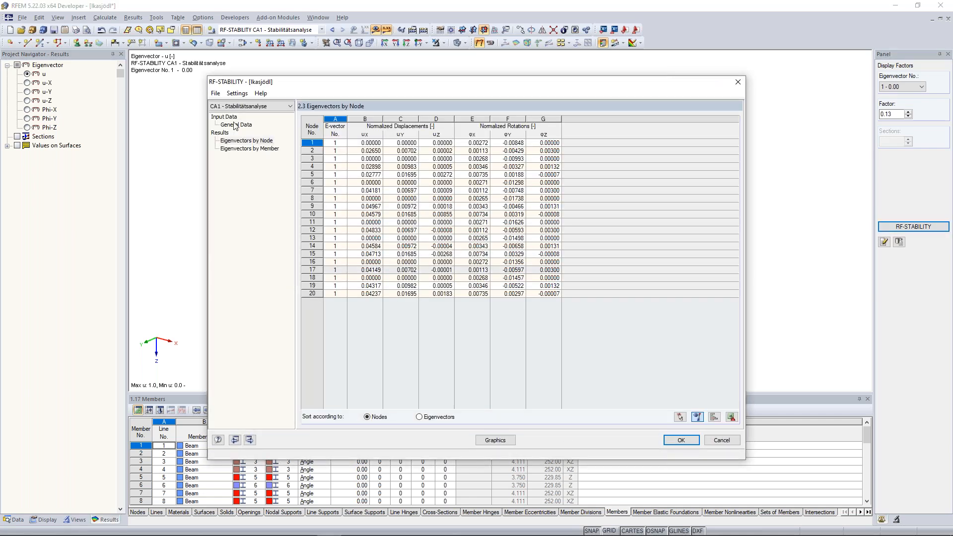
left_click(235, 125)
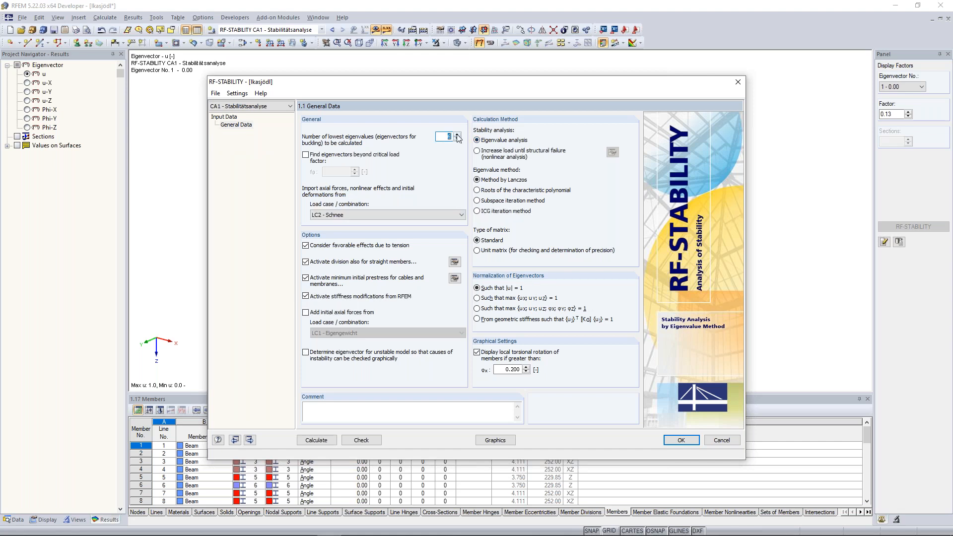
left_click(457, 135)
left_click(457, 134)
left_click(328, 443)
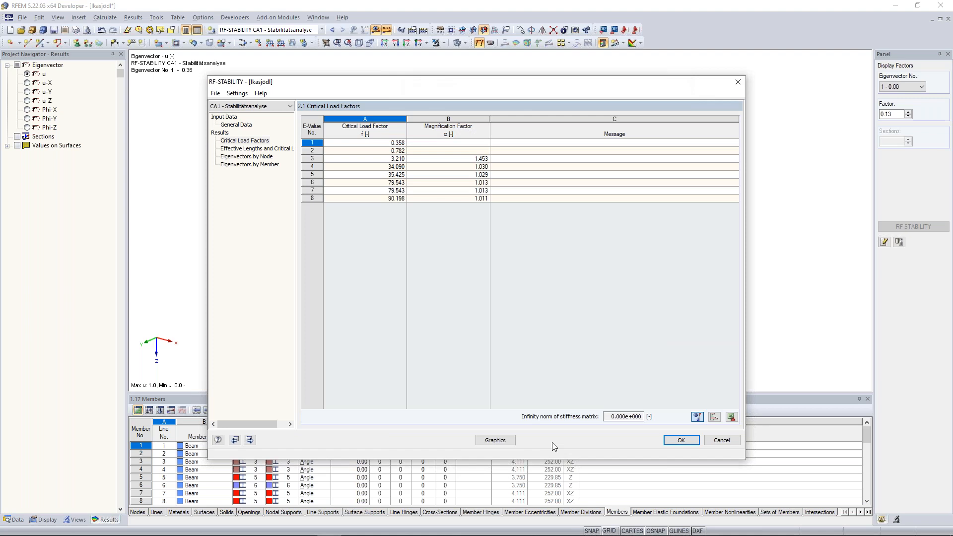
Display the first buckling mode of the hall graphically and examine its deformed shape from several viewing angles.
left_click(504, 443)
left_click(495, 440)
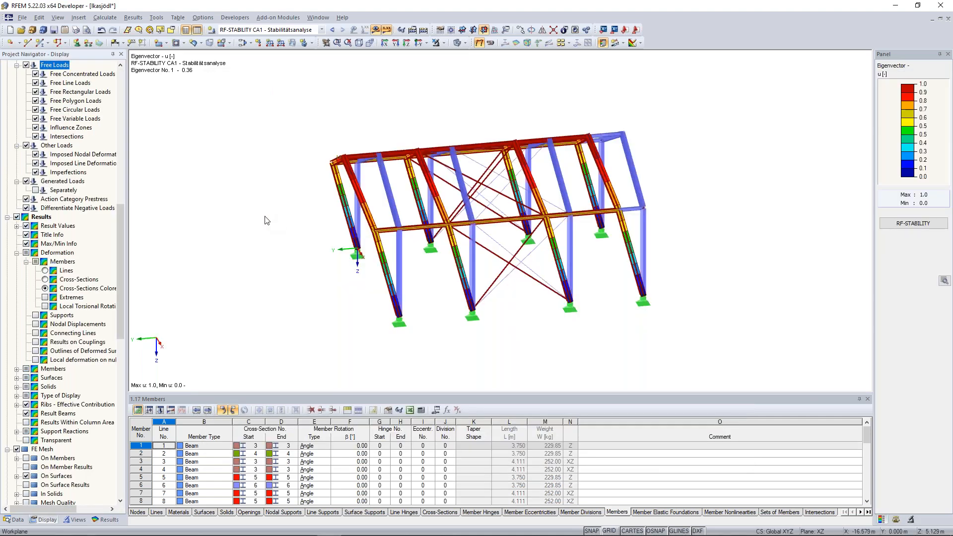
middle_click_drag(345, 229, 275, 220, "ctrl")
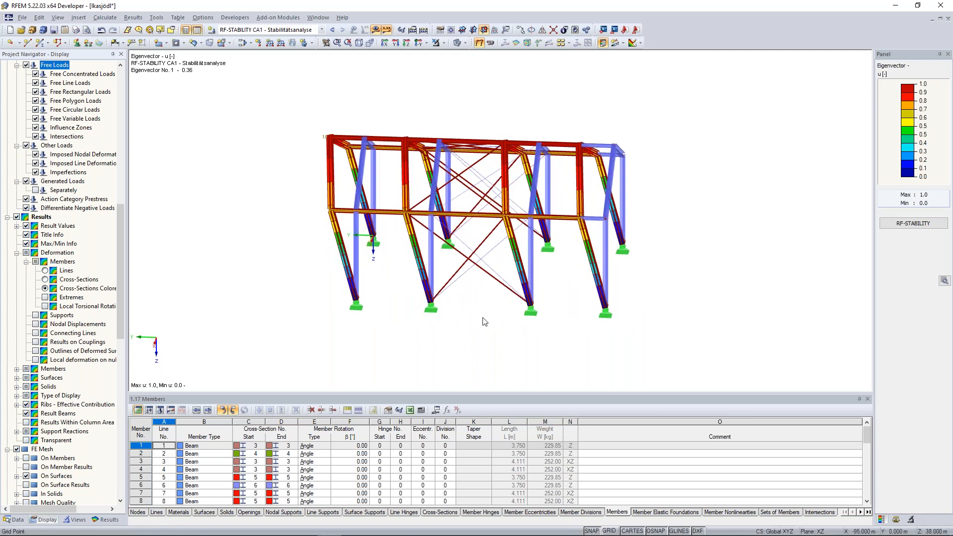
middle_click_drag(416, 197, 318, 283, "ctrl")
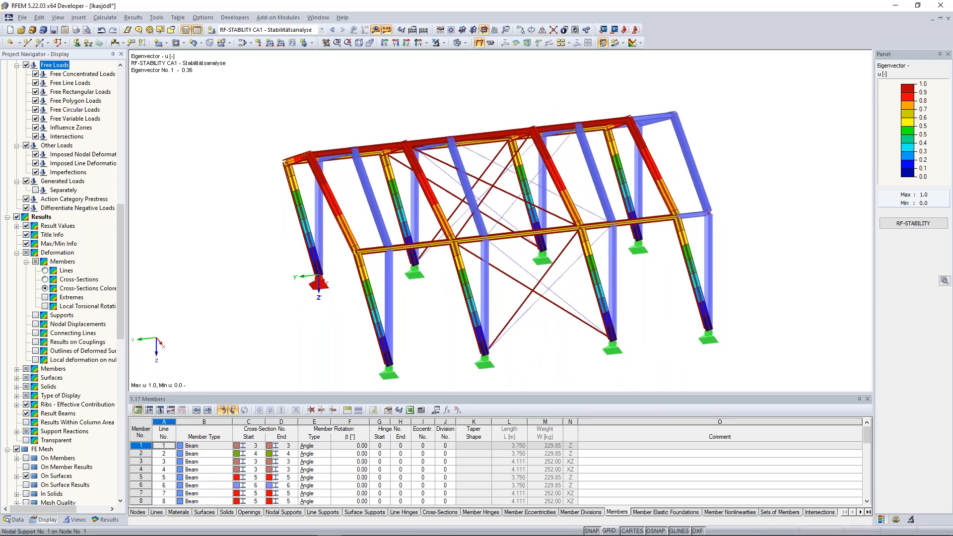
middle_click_drag(319, 283, 305, 205)
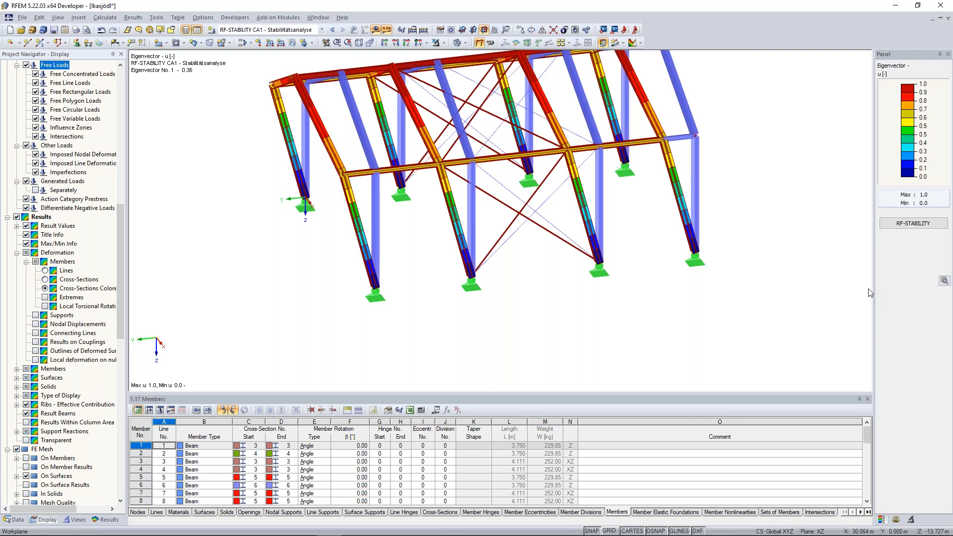
middle_click_drag(870, 293, 905, 112, "ctrl")
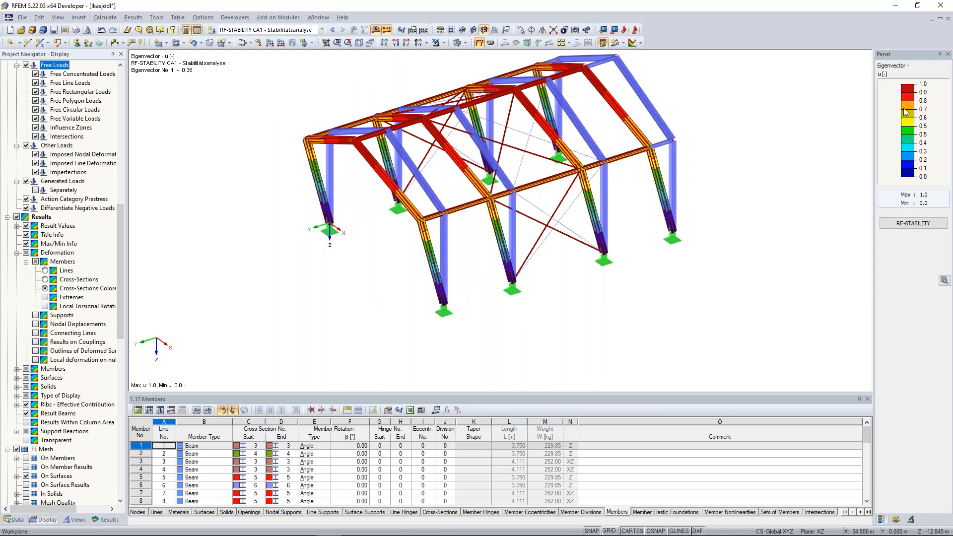
Compare the hall's higher buckling shapes by displaying eigenvectors 3, 2 and 7 one after another.
left_click(903, 86)
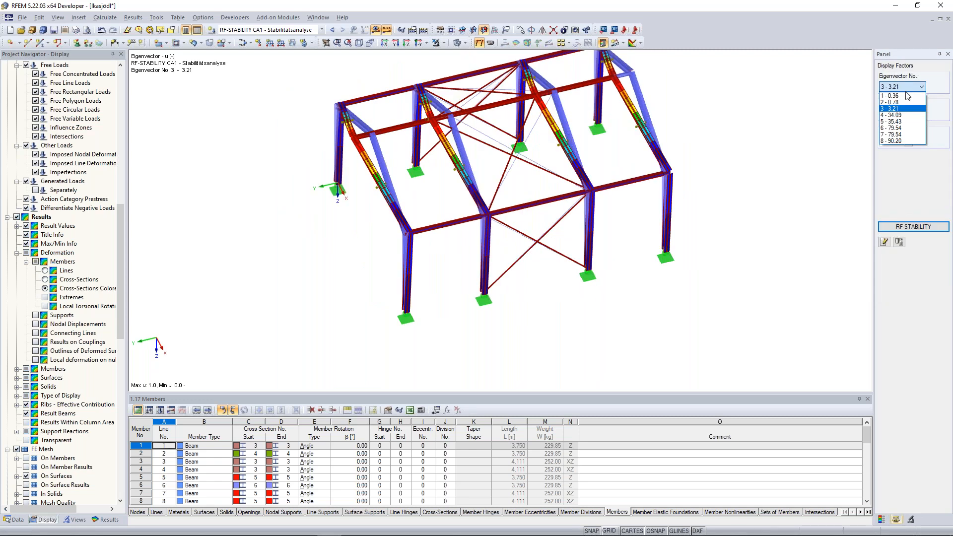
left_click(899, 102)
left_click(903, 87)
left_click(892, 134)
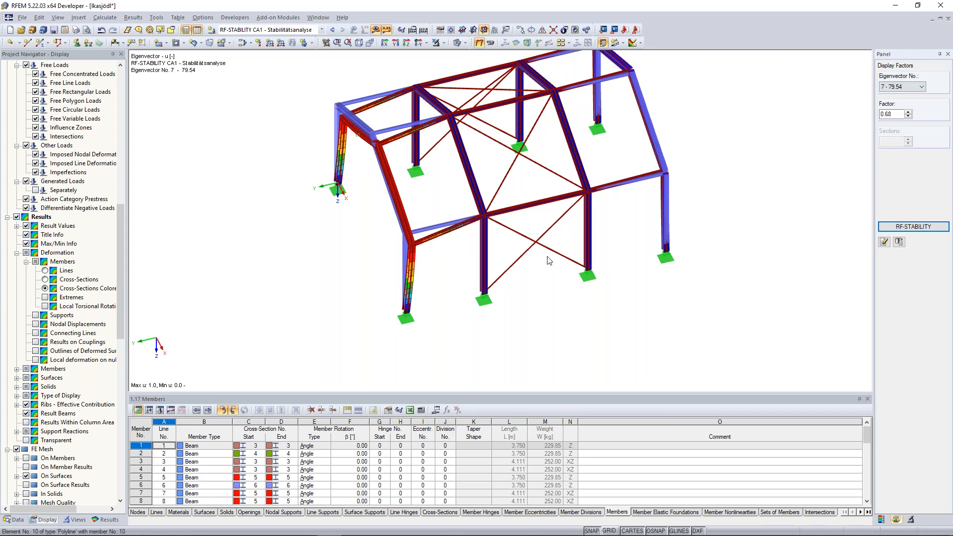
middle_click_drag(571, 238, 546, 198, "ctrl")
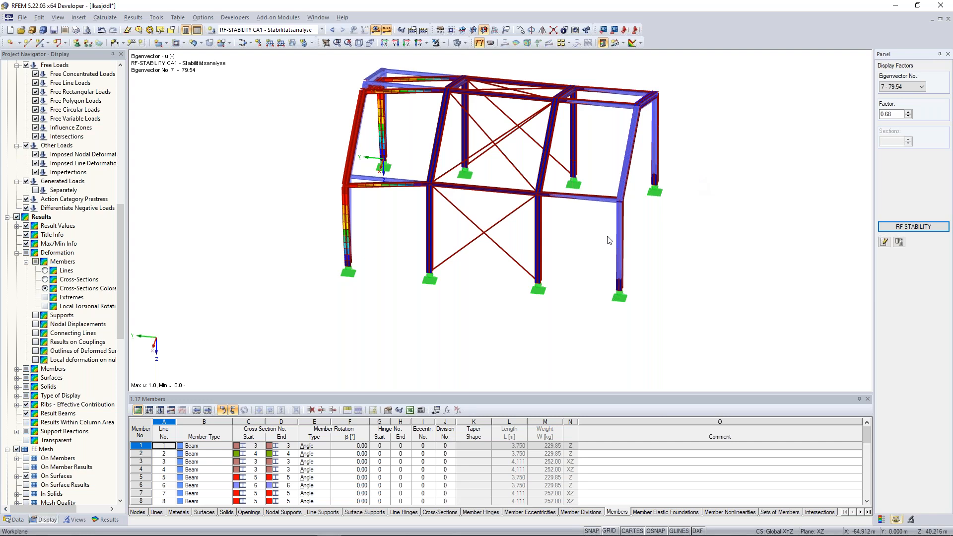
middle_click_drag(608, 238, 613, 216, "ctrl")
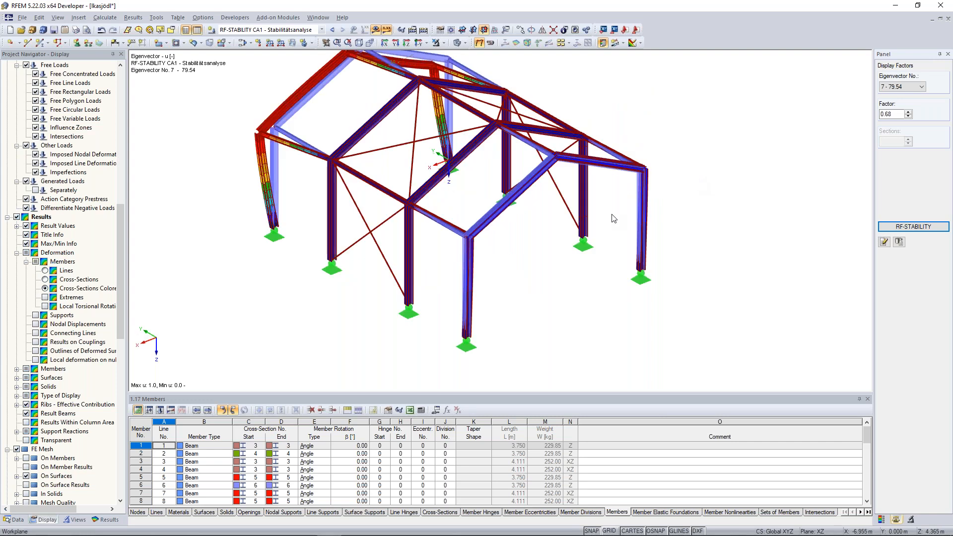
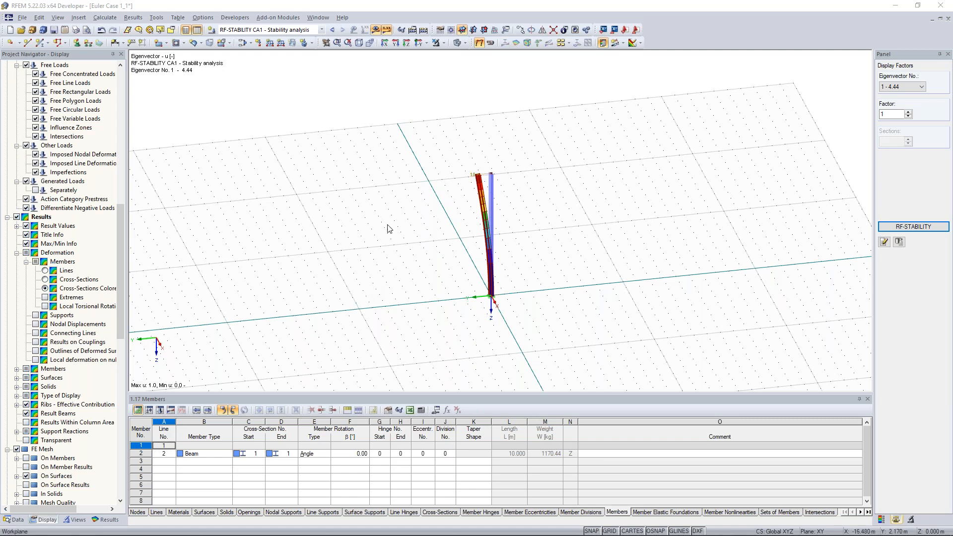
In the Euler Case 1_1 model, create load case LC2 Test Load 2, Imposed - Category A, with a 200 kN nodal load at the column top.
middle_click_drag(382, 231, 439, 209, "ctrl")
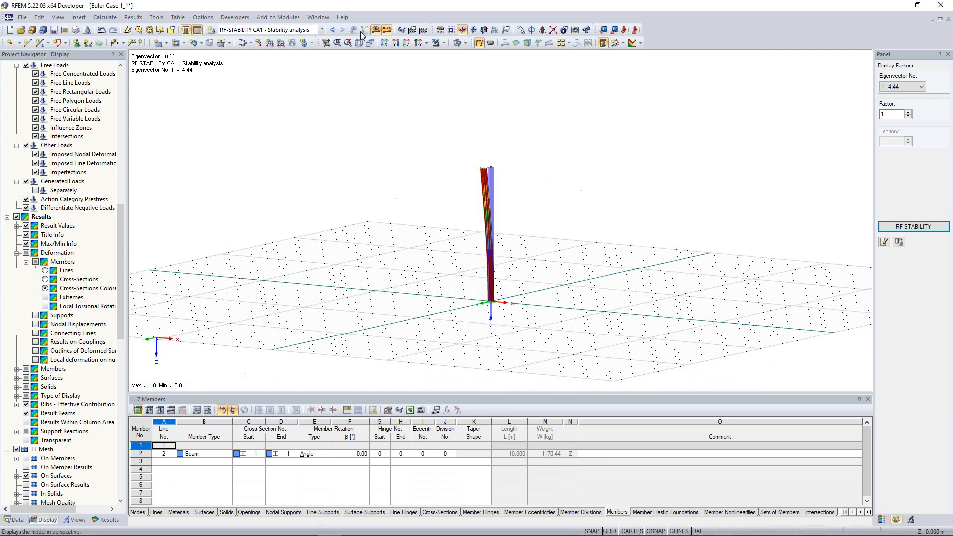
left_click(333, 29)
middle_click_drag(396, 229, 557, 186, "ctrl")
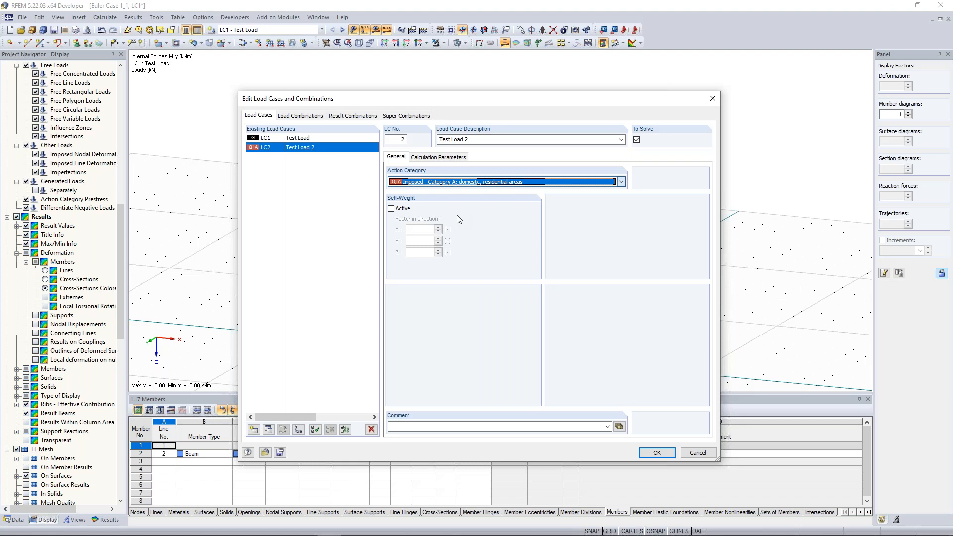
key("Return")
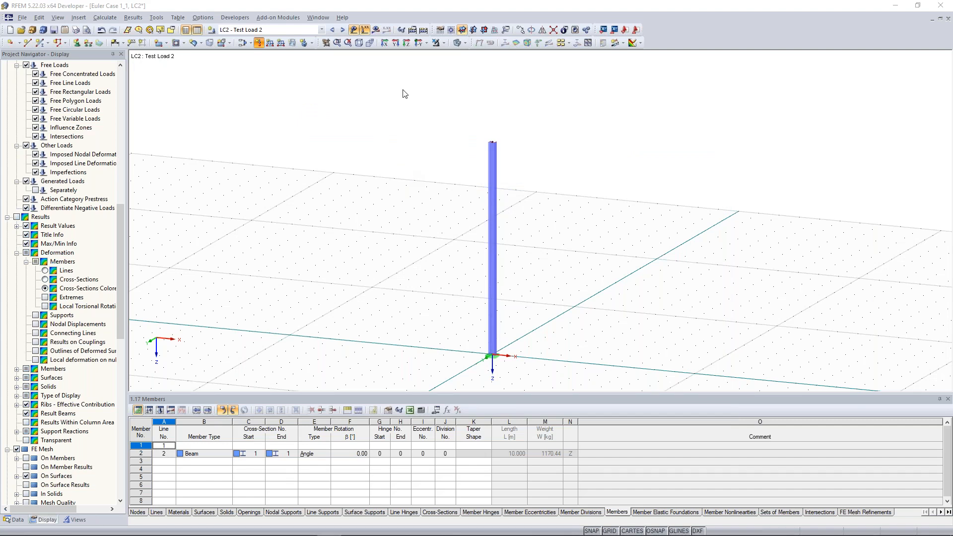
Delete the superfluous load case LC3 and create load combination CO1 with the description Design Internal Forces.
left_click(251, 43)
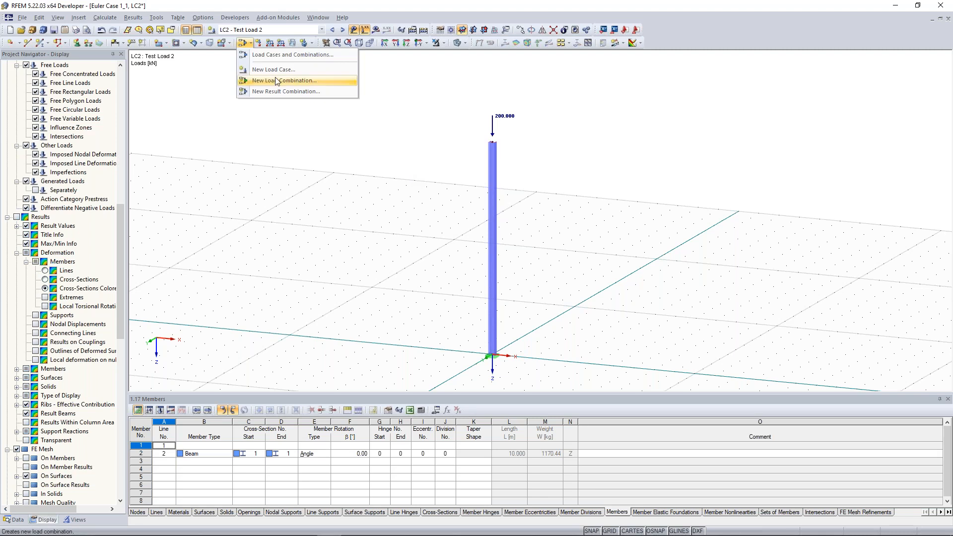
left_click(280, 72)
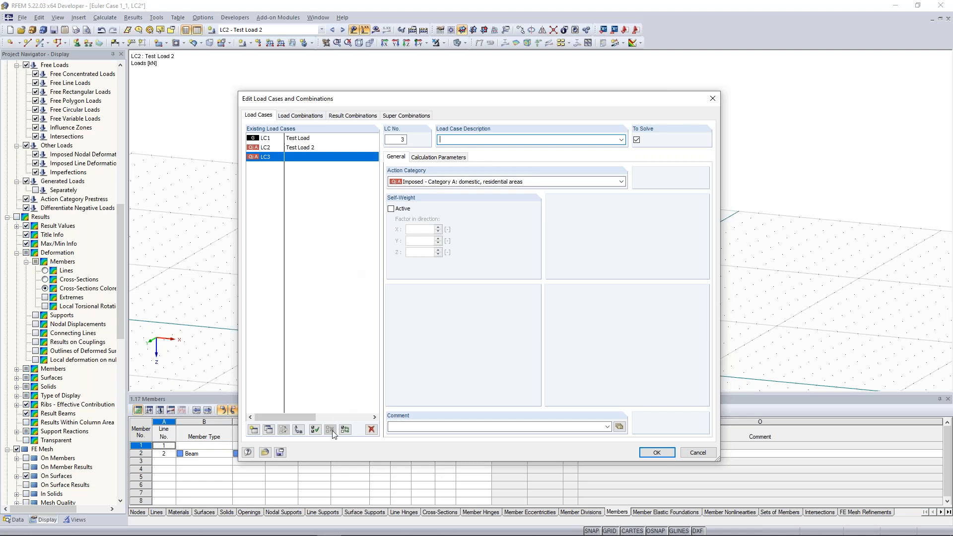
left_click(371, 429)
left_click(460, 297)
left_click(308, 117)
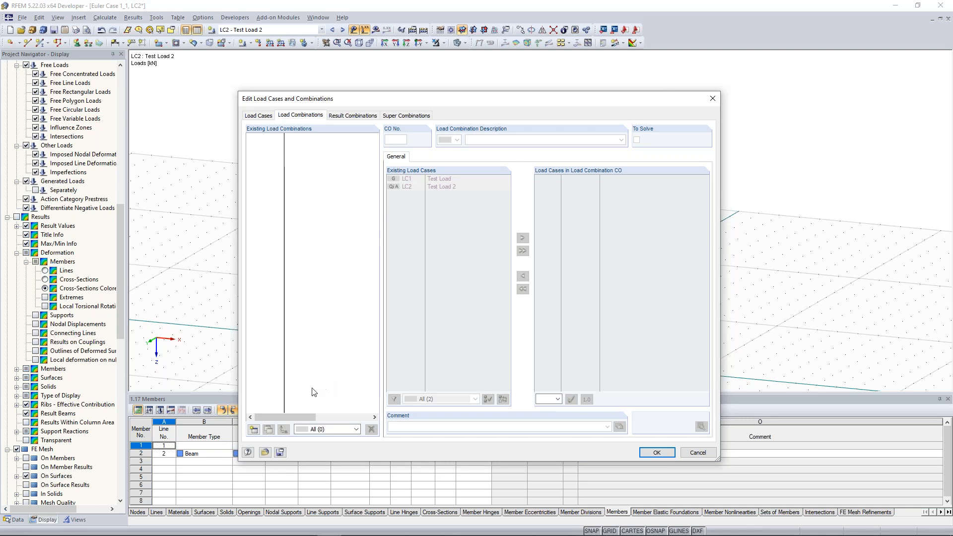
left_click(254, 429)
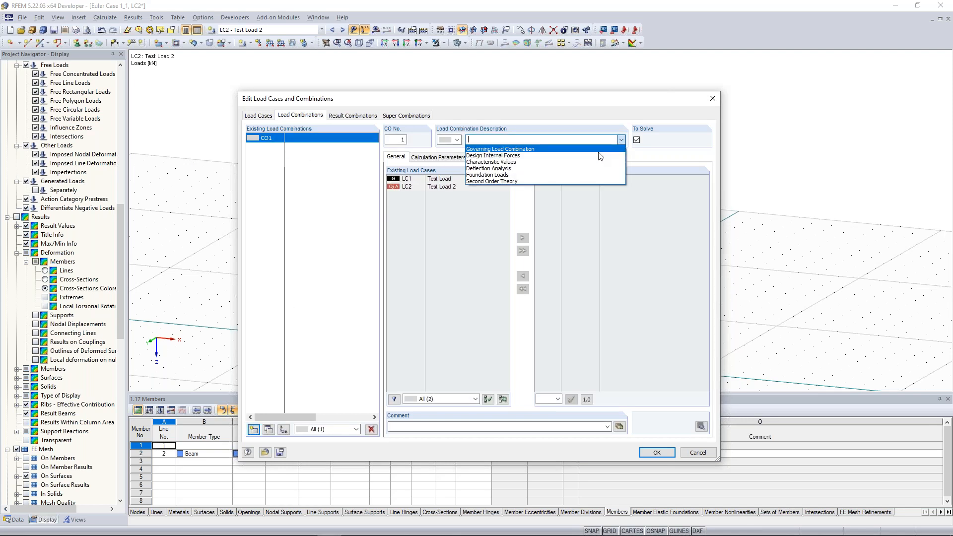
left_click(592, 156)
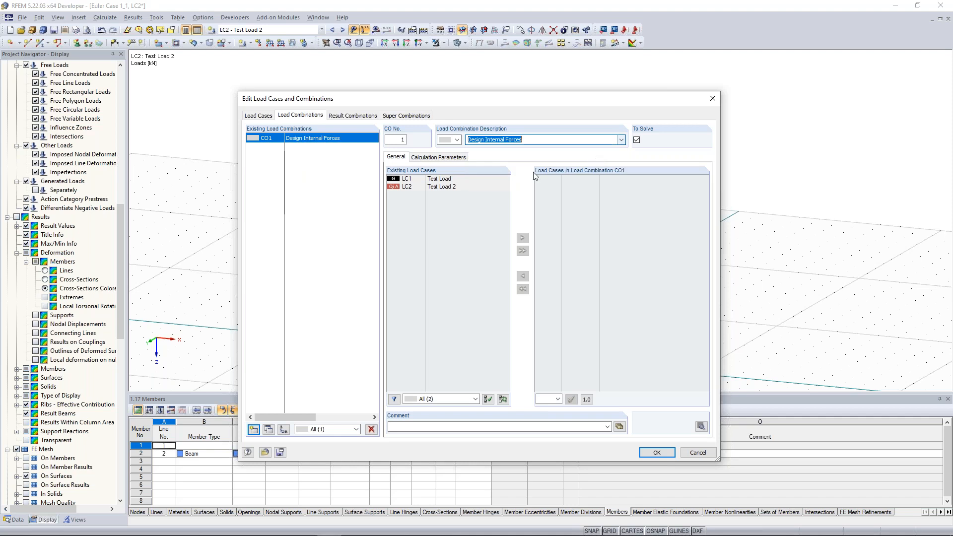
Add both load cases to CO1 with factors 1.35 for LC1 and 1.50 for LC2.
left_click(447, 179)
left_click(522, 251)
left_click(556, 179)
left_click(546, 187)
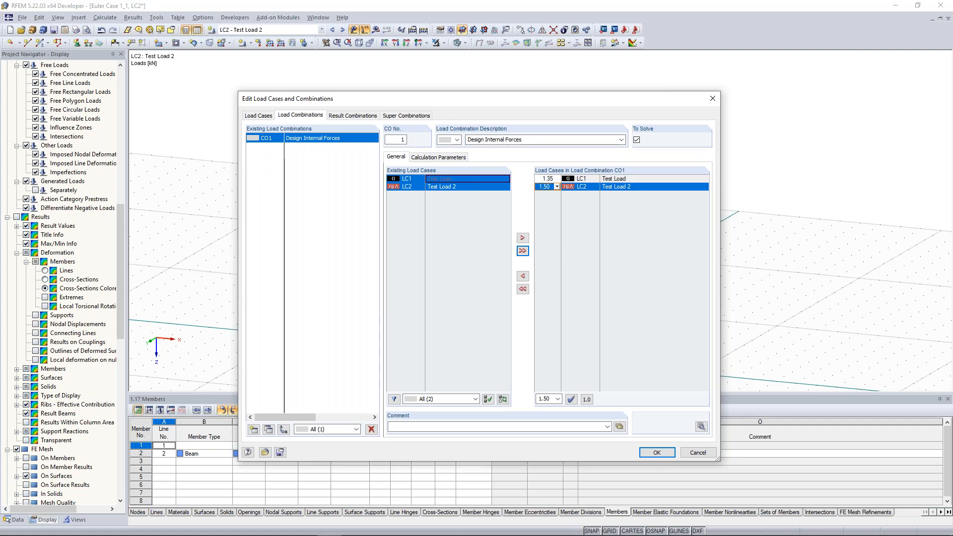
left_click(660, 454)
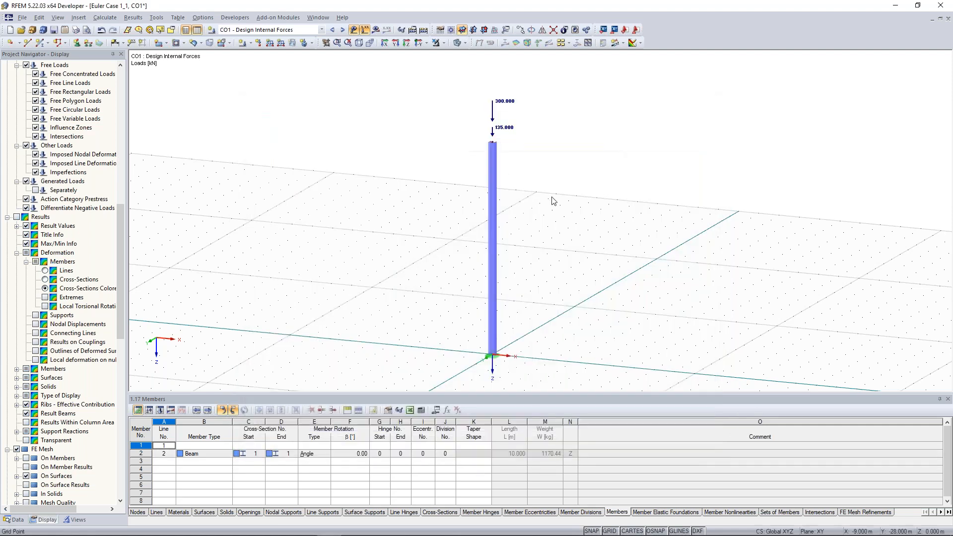
Examine the factored loads of combination CO1 at the column's top and the load cases they come from.
middle_click_drag(349, 117, 400, 116, "ctrl")
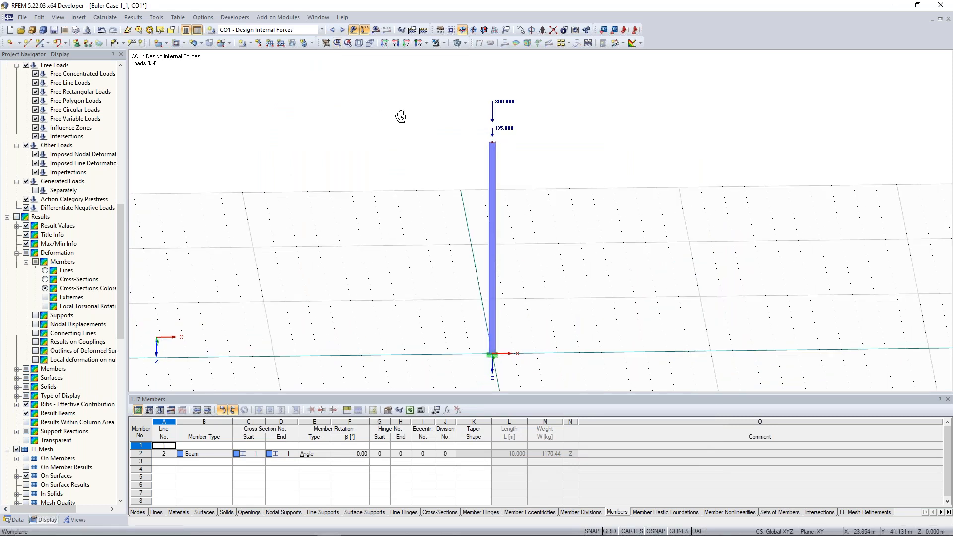
middle_click_drag(400, 117, 407, 118, "ctrl")
scroll(499, 122, "up", 1)
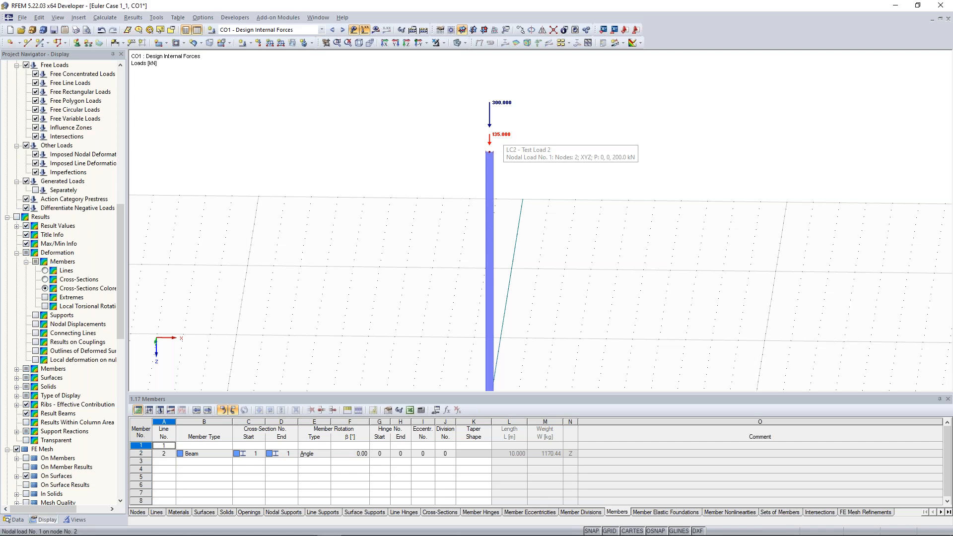
scroll(327, 126, "down", 4)
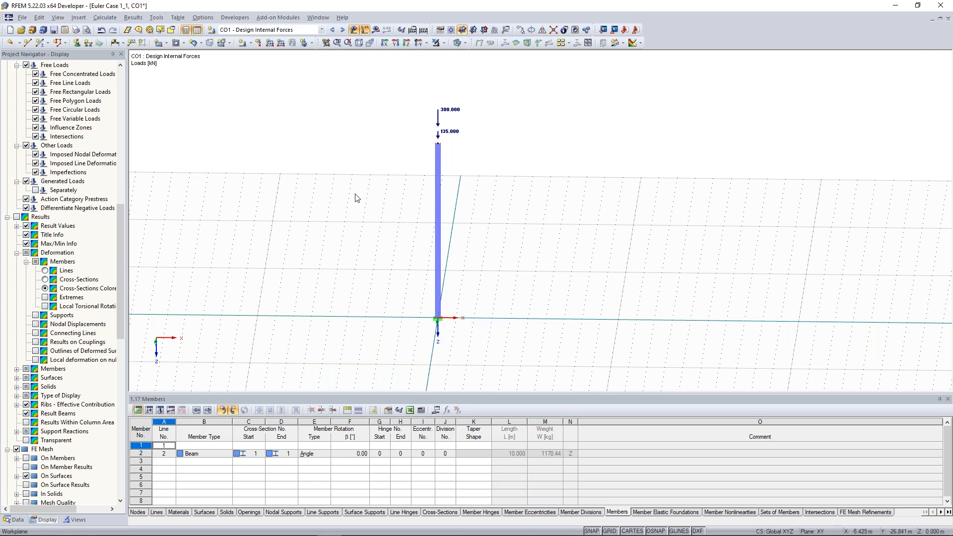
middle_click_drag(353, 194, 326, 199, "ctrl")
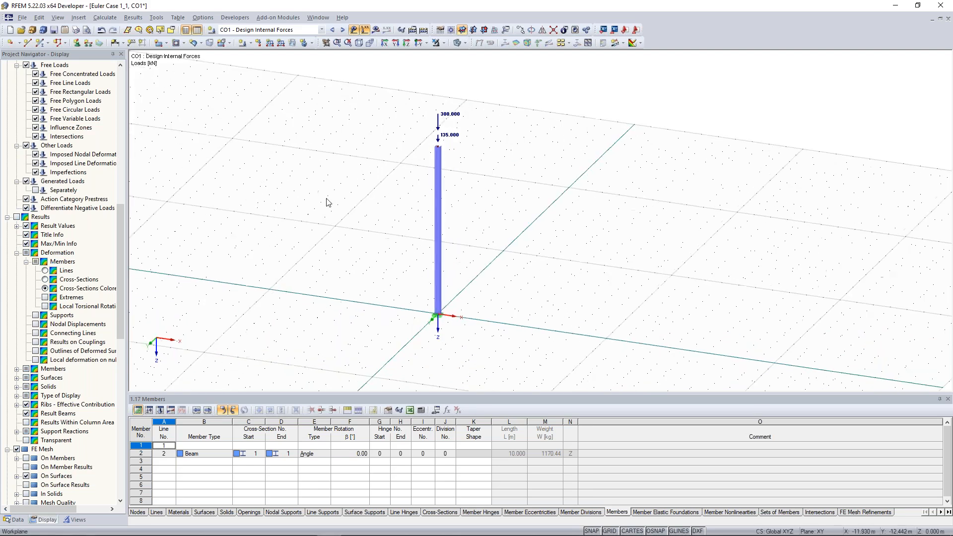
Review the plausibility check options and the available model check commands without running them.
left_click(402, 32)
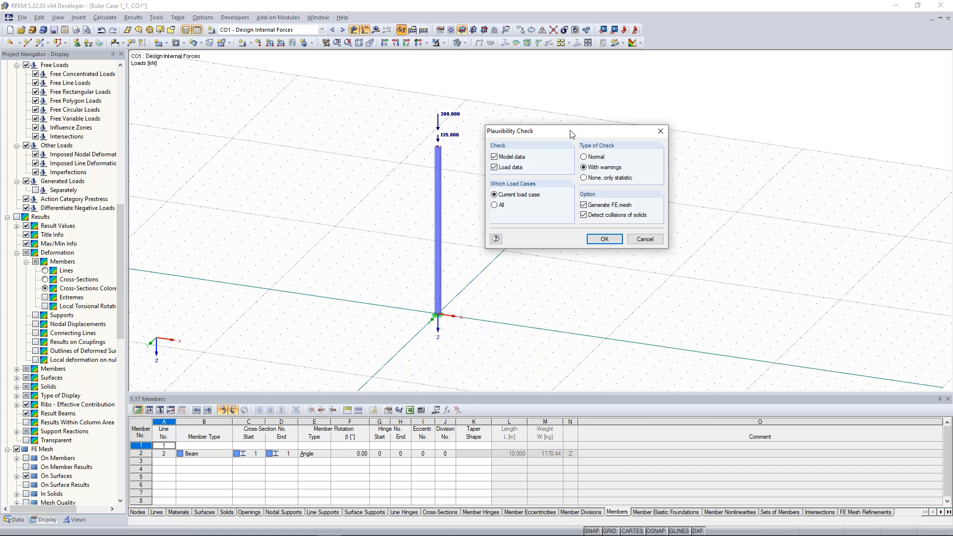
left_click(660, 131)
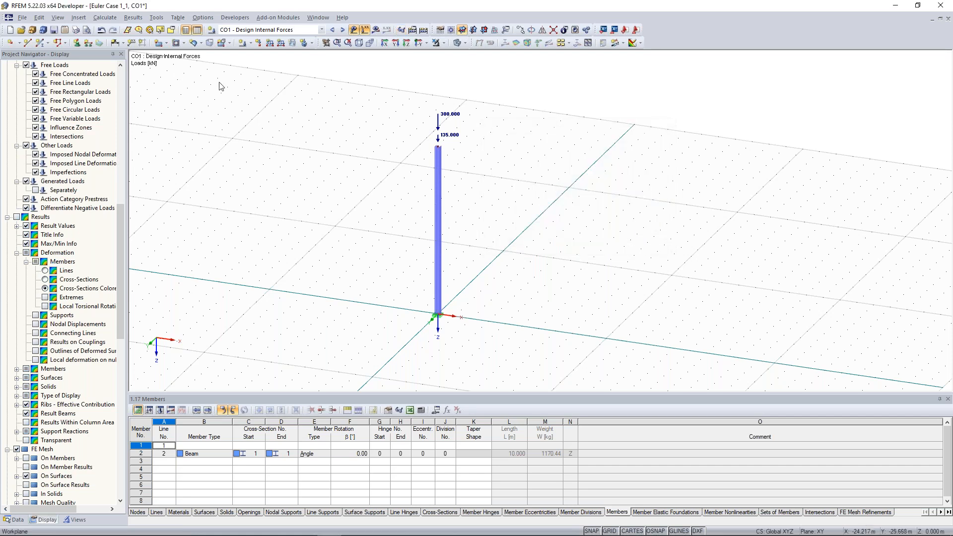
left_click(163, 18)
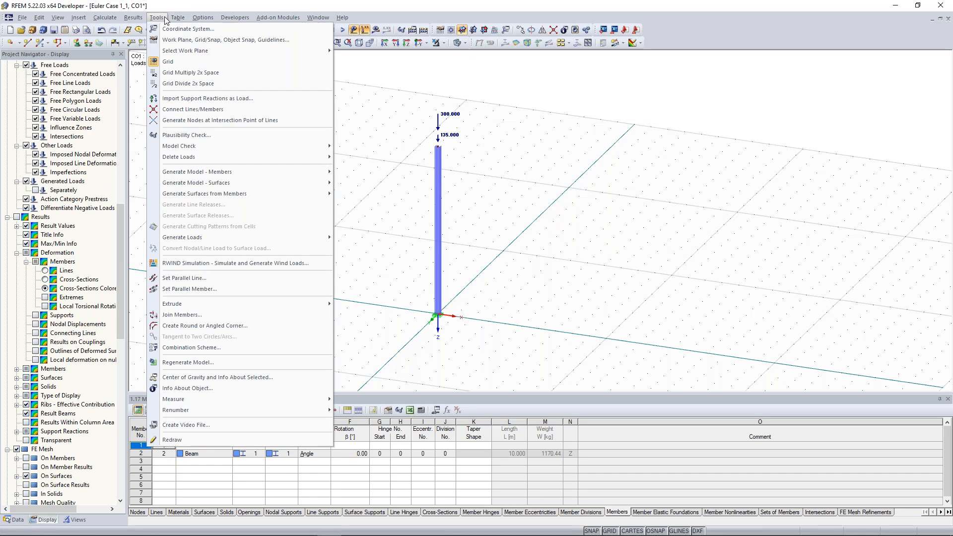
mouse_move(204, 144)
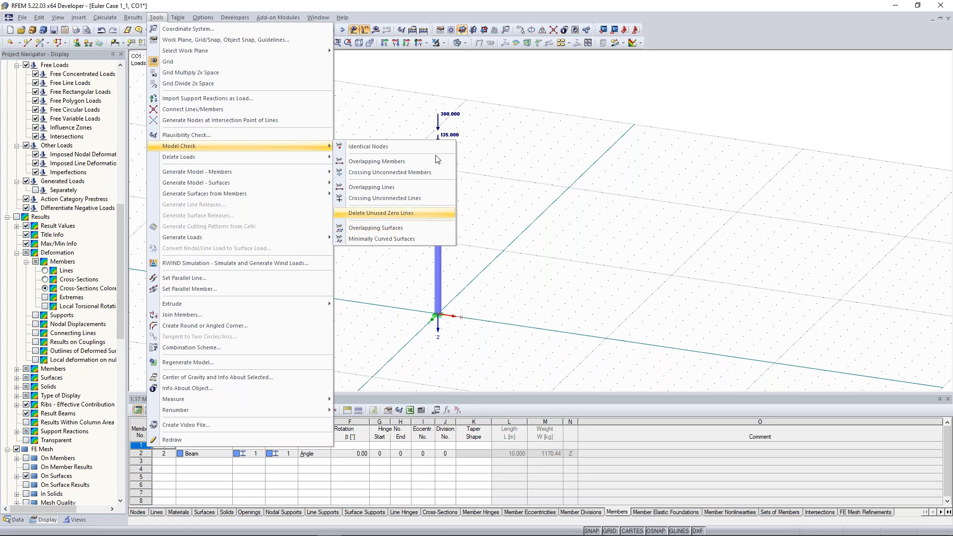
scroll(435, 152, "up", 3)
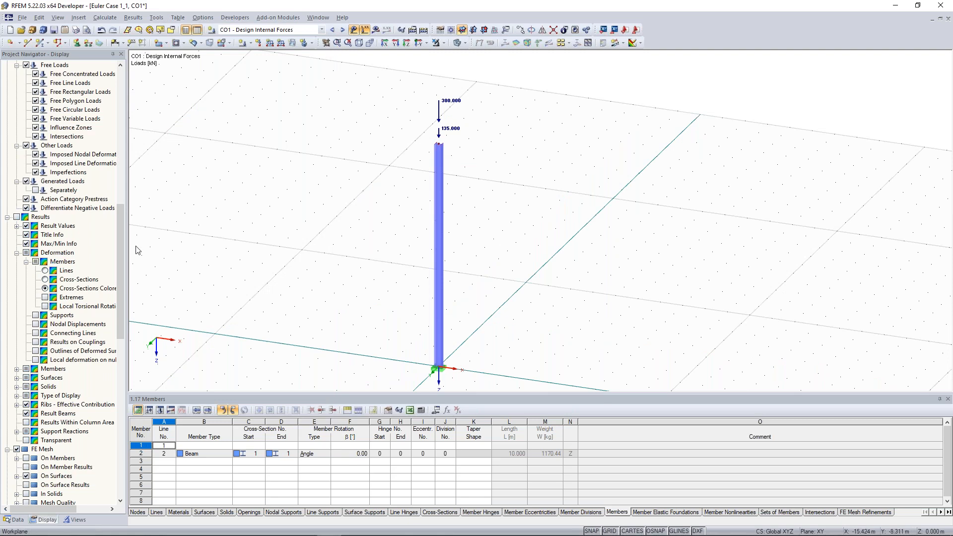
Browse the list of add-on modules in the model data, highlighting RF-JOINTS and widening the list to read the full names.
scroll(121, 247, "down", 2)
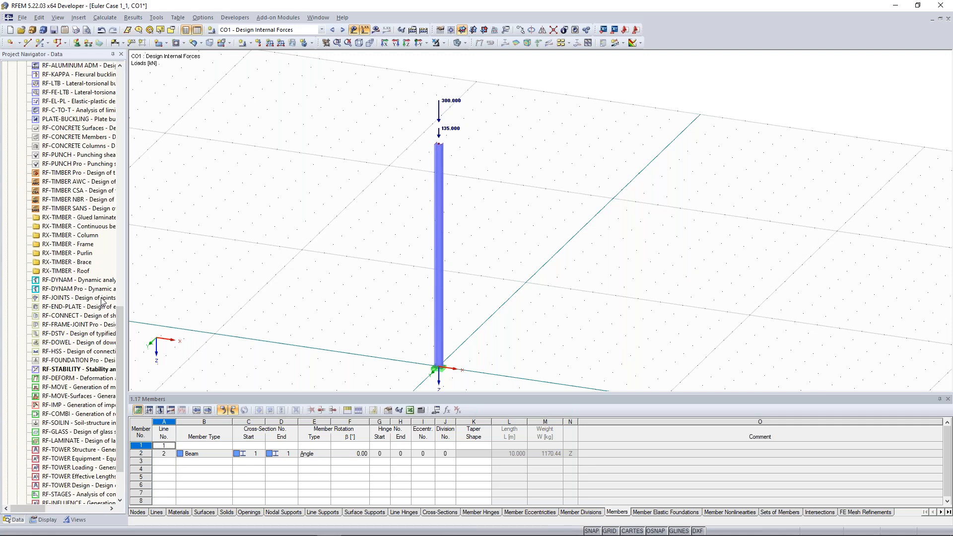
left_click(70, 299)
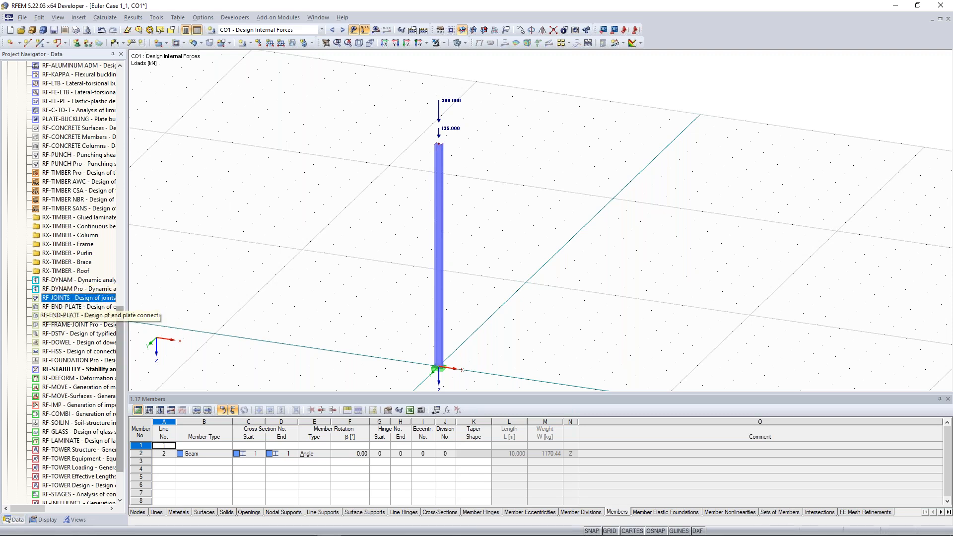
left_click_drag(128, 327, 145, 320)
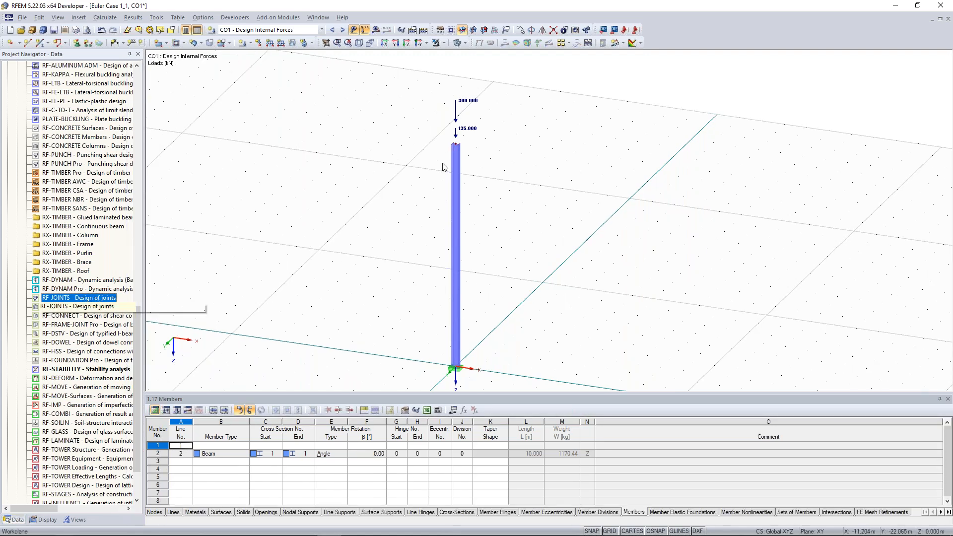
scroll(455, 156, "up", 5)
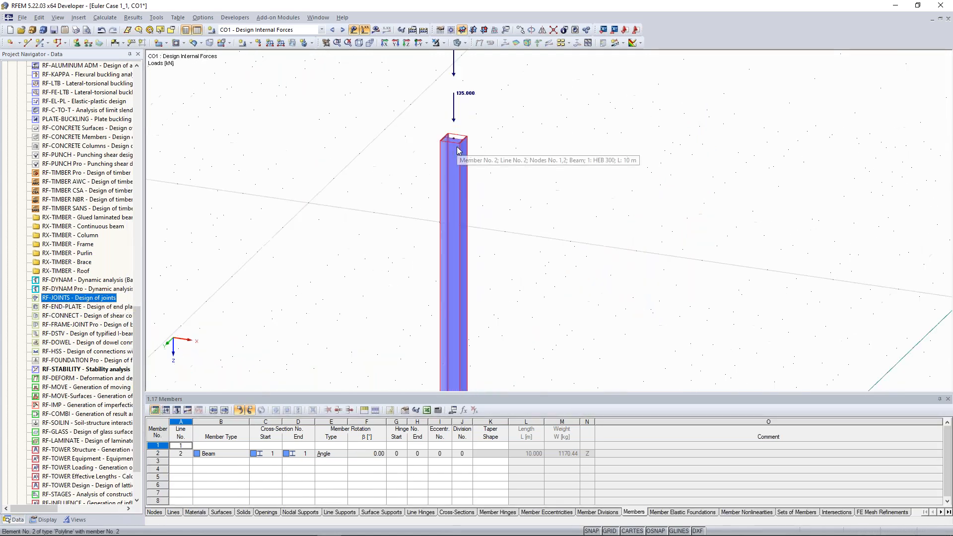
scroll(455, 158, "down", 3)
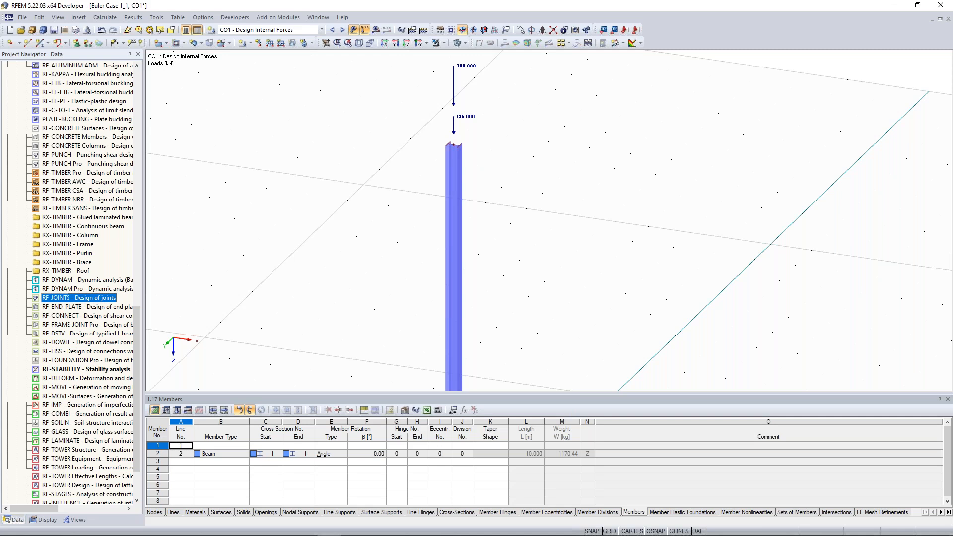
scroll(97, 287, "up", 7)
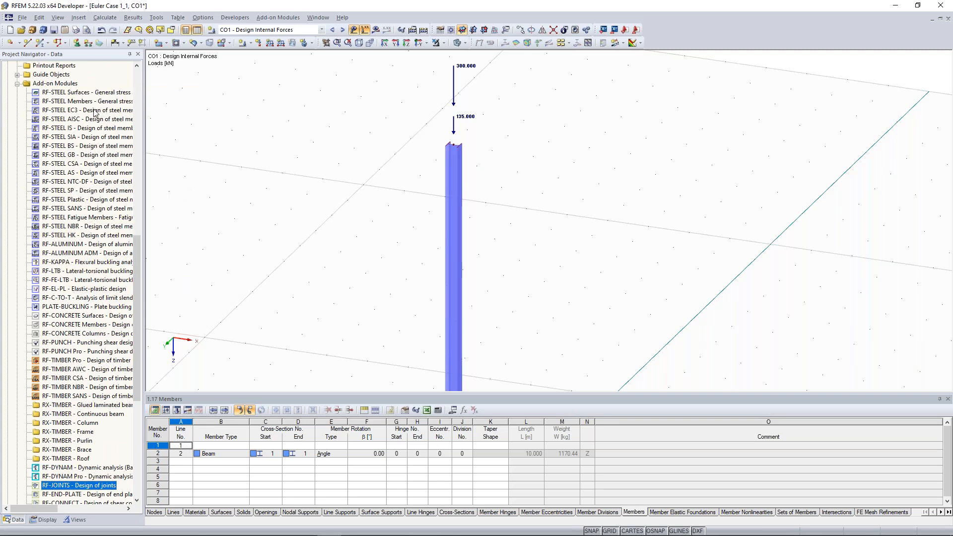
Examine the stability analysis settings in the RF-STEEL EC3 details and close the module without saving.
double_click(89, 110)
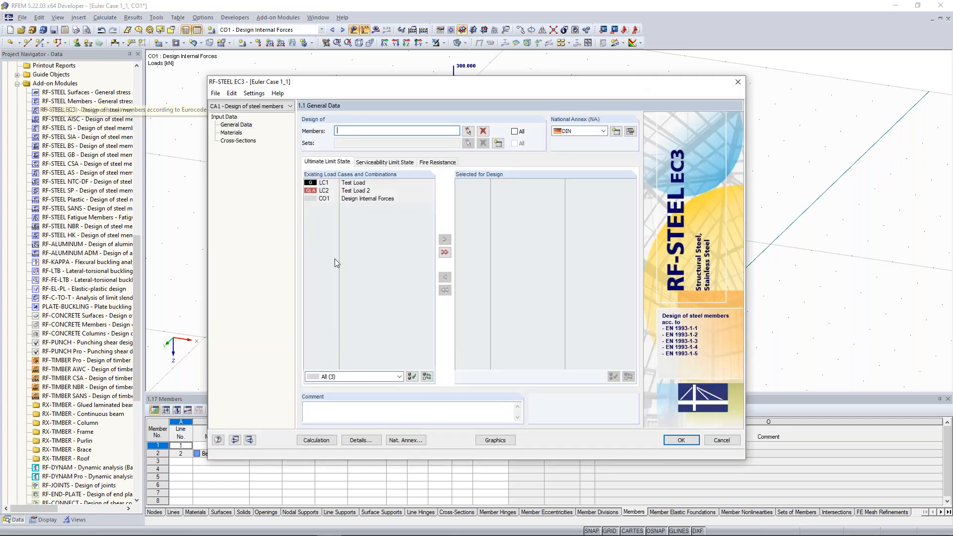
left_click(359, 440)
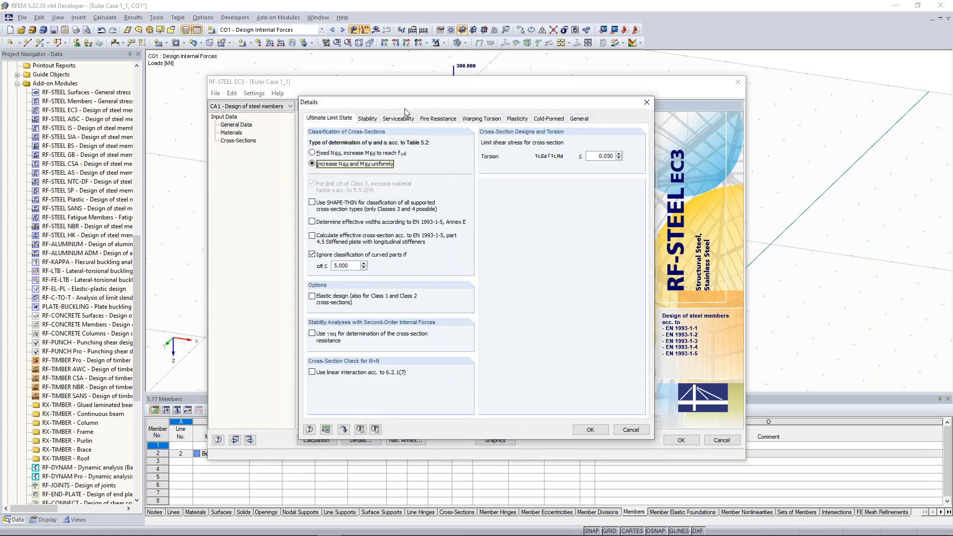
left_click(367, 118)
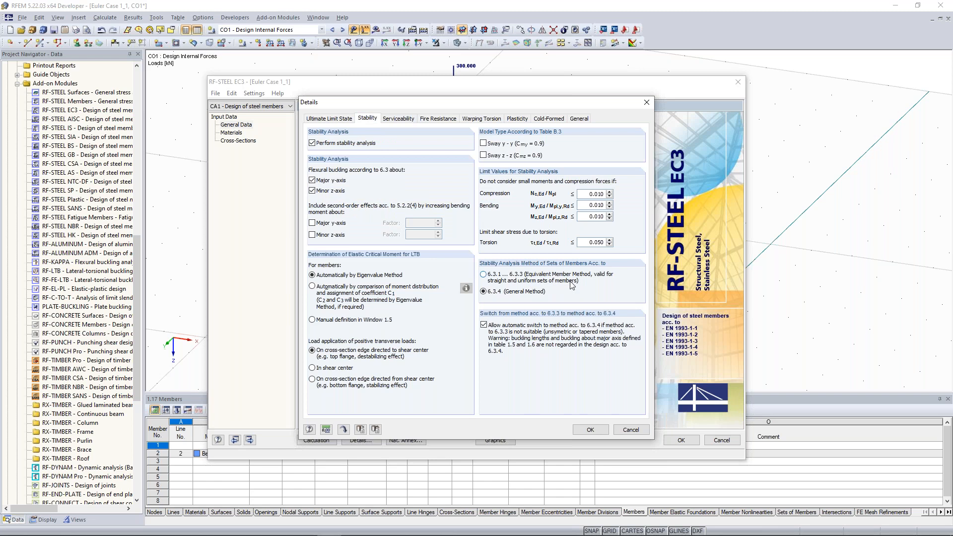
left_click(646, 103)
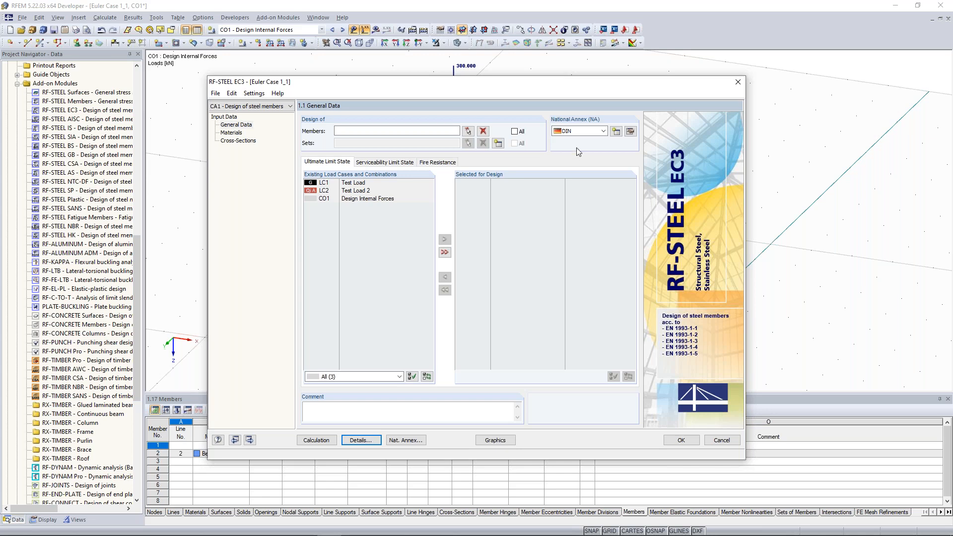
left_click(738, 82)
left_click(476, 285)
Select LC1, LC2 and CO1 for ultimate limit state design in RF-TIMBER Pro and open the members' effective lengths.
double_click(80, 360)
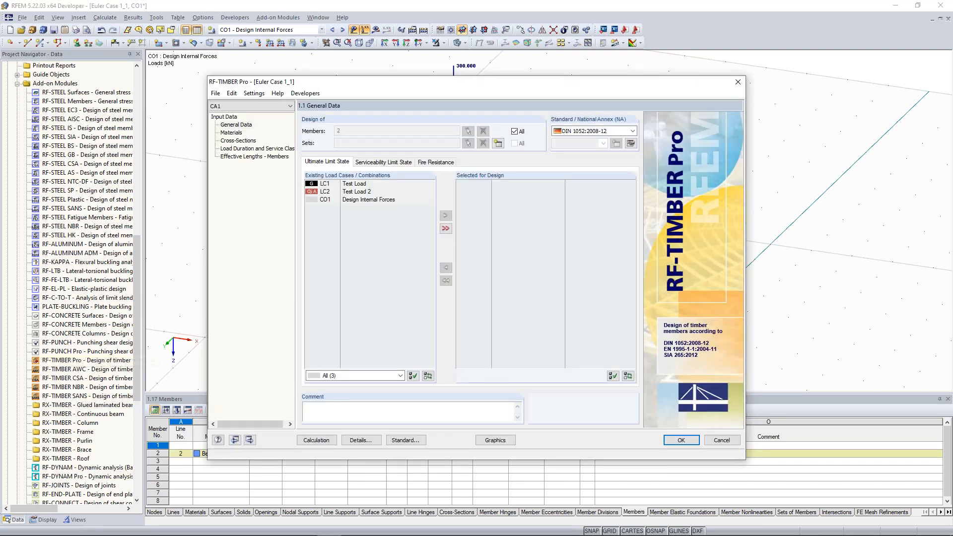
left_click(255, 157)
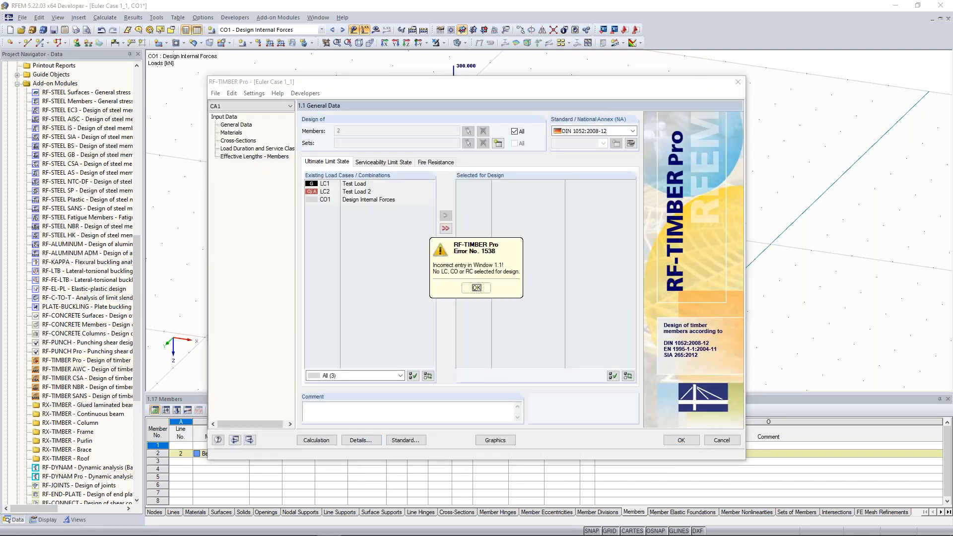
left_click(476, 289)
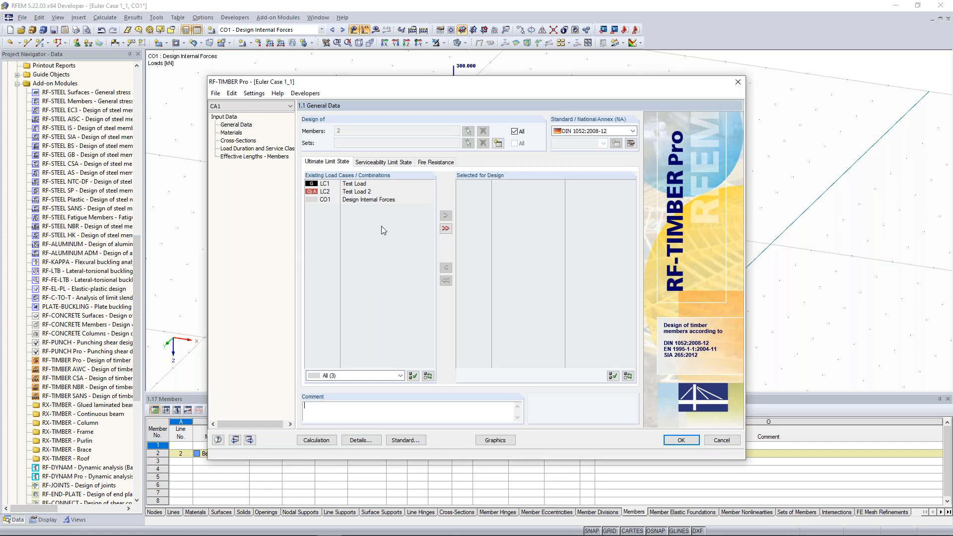
left_click(445, 230)
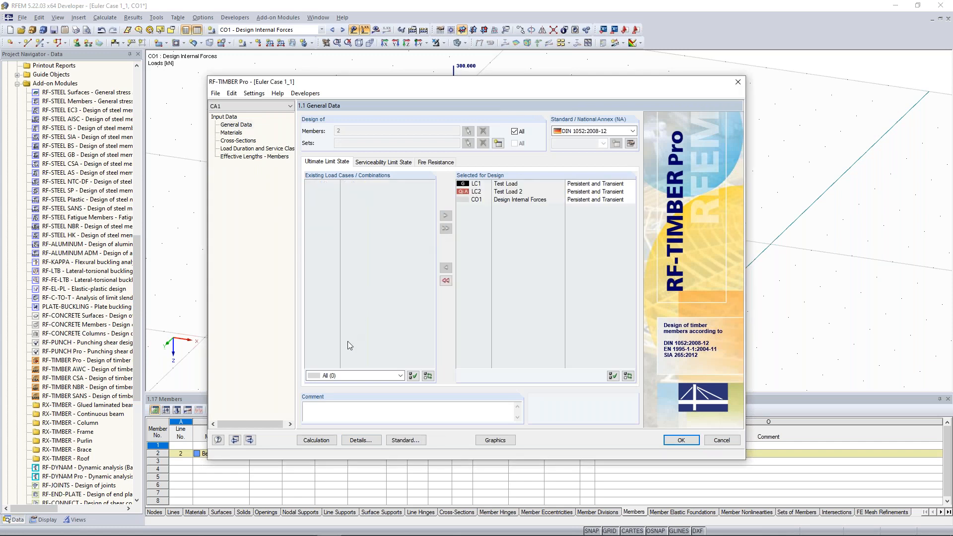
left_click(266, 157)
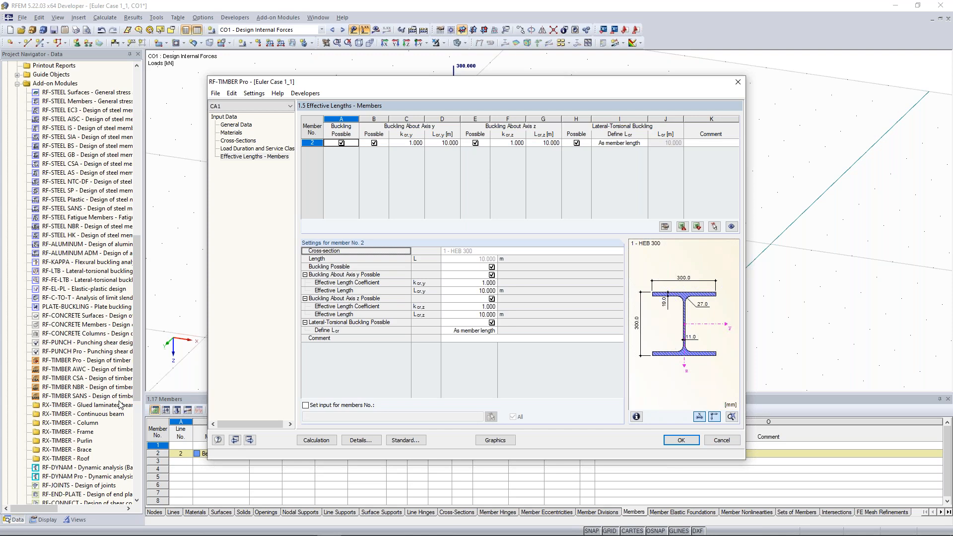
Try importing the member's effective length factors about both axes from RF-STABILITY case CA1, discard the selection and close RF-TIMBER Pro without saving.
left_click(445, 144)
left_click(457, 143)
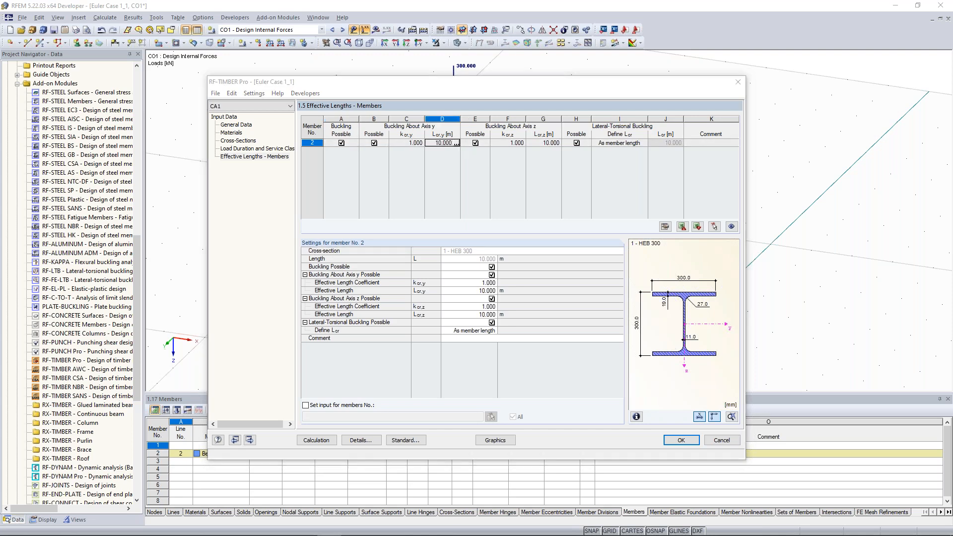
left_click(465, 238)
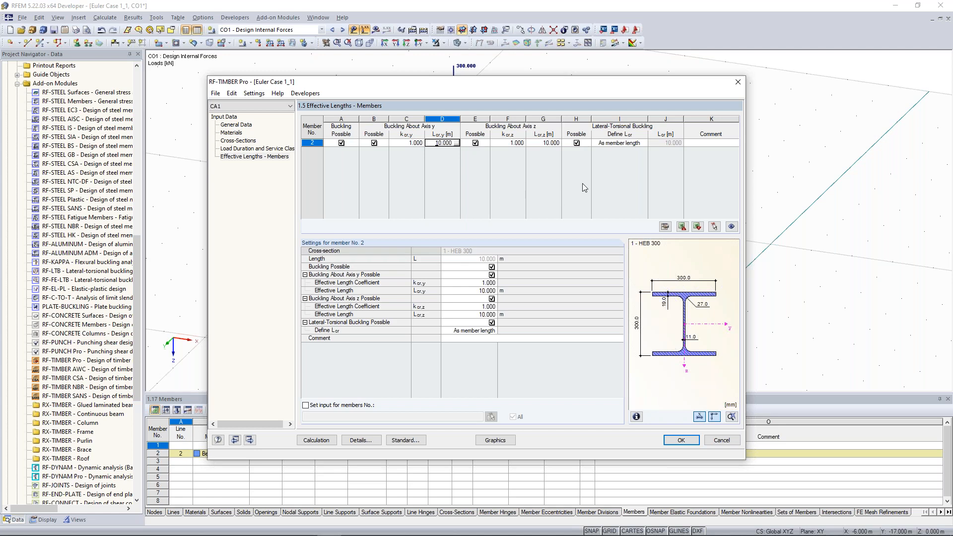
left_click(492, 283)
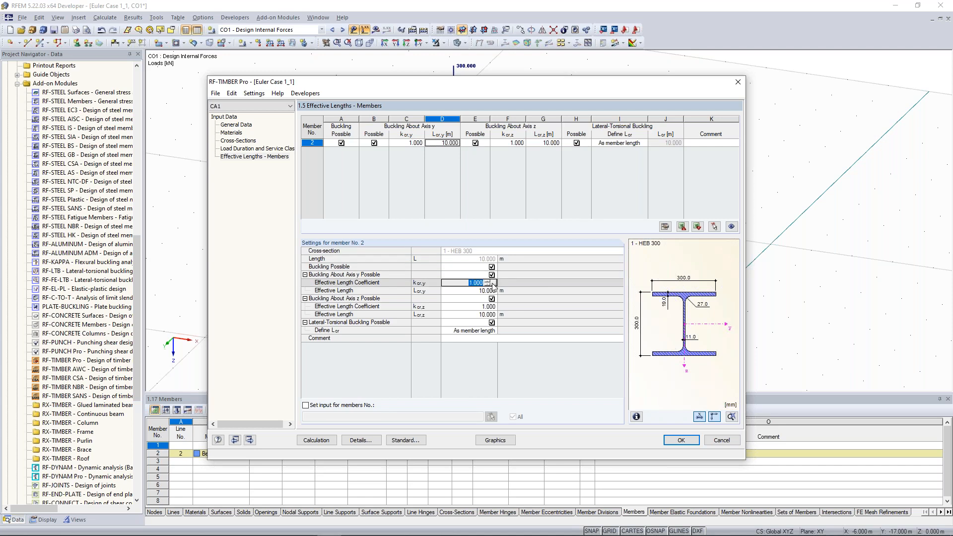
left_click(493, 284)
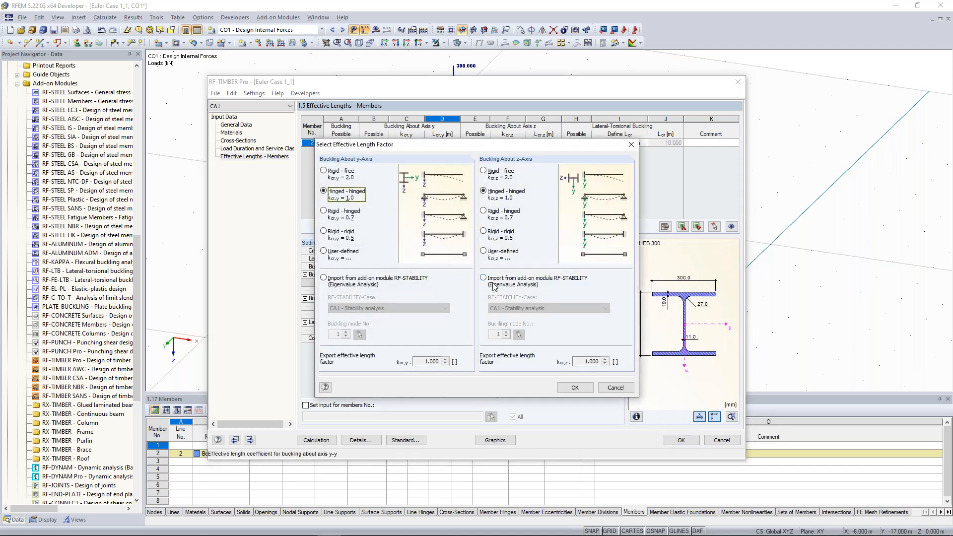
left_click(344, 284)
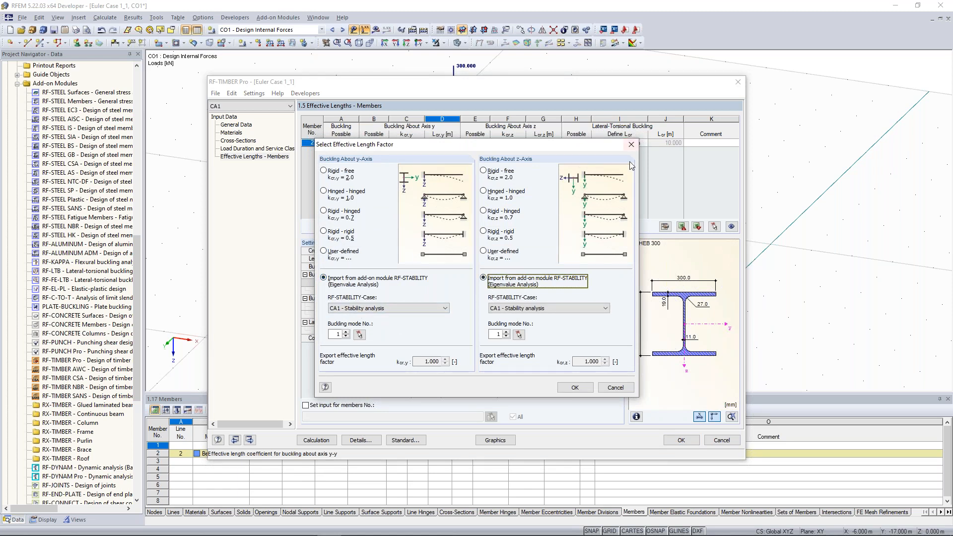
left_click(630, 144)
left_click(737, 83)
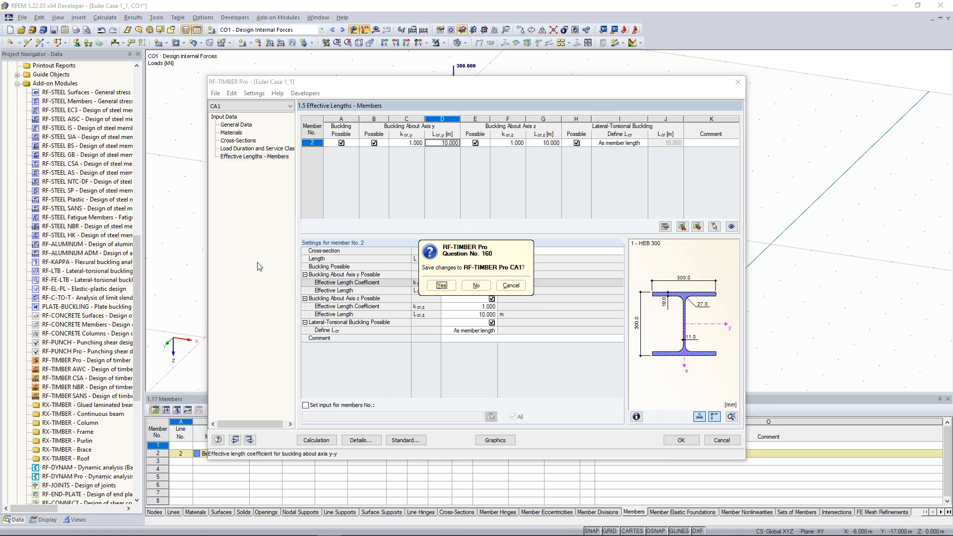
left_click(514, 287)
left_click(737, 82)
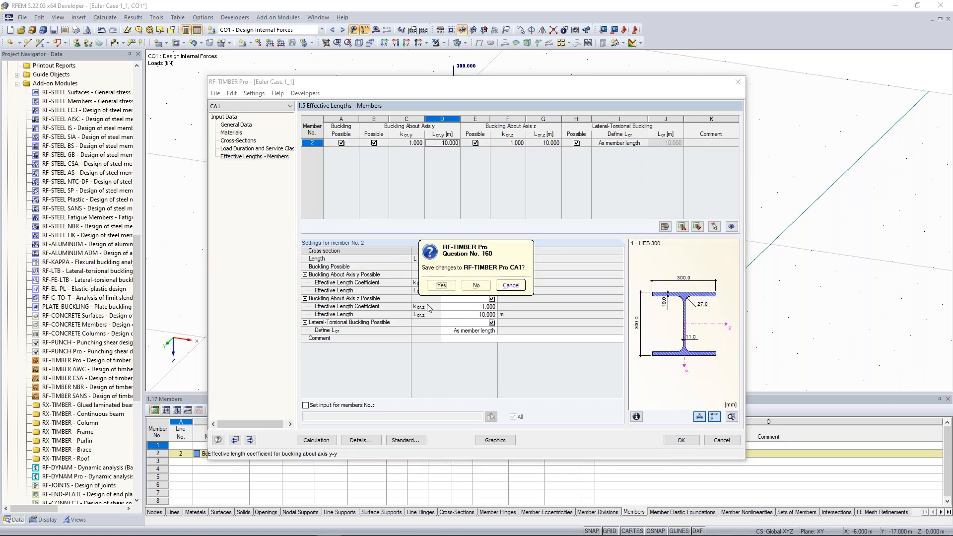
left_click(476, 285)
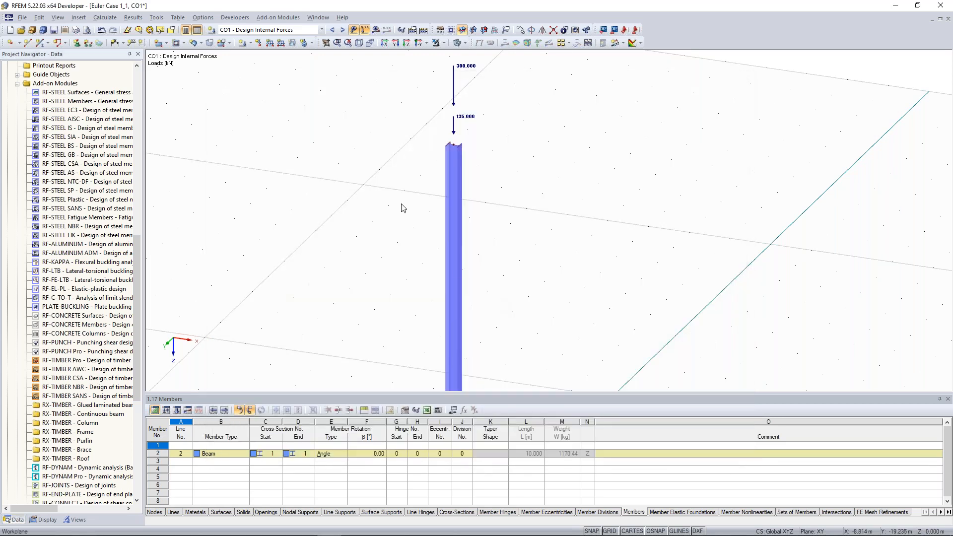
Find the hall model Halle 2 in the Downloads project of the Project Manager and open it.
left_click(32, 30)
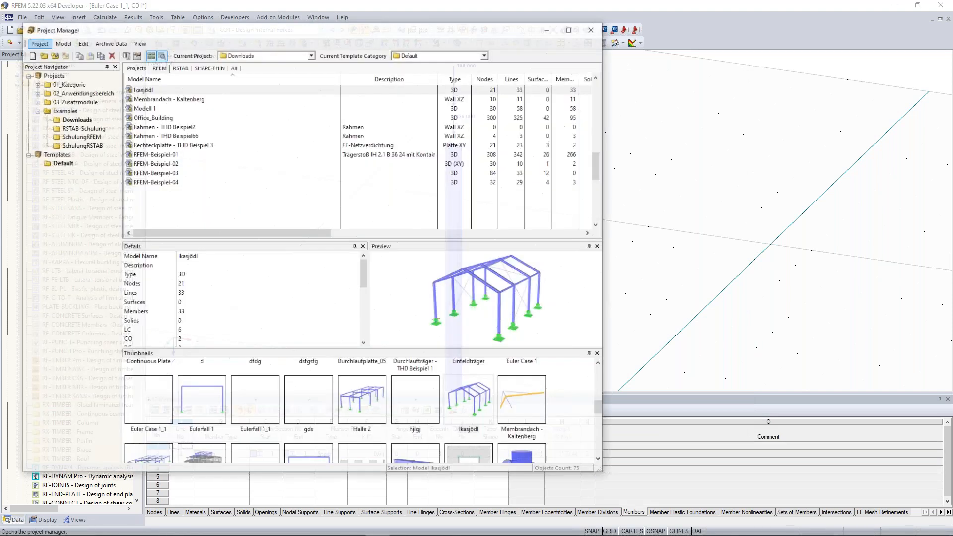
left_click_drag(601, 403, 591, 422)
scroll(473, 437, "down", 1)
scroll(475, 440, "down", 2)
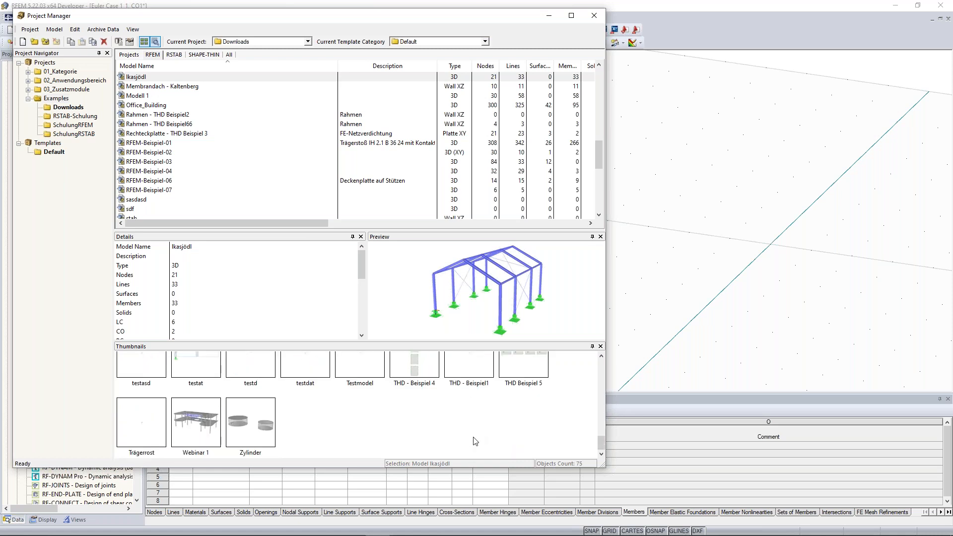
scroll(476, 441, "up", 5)
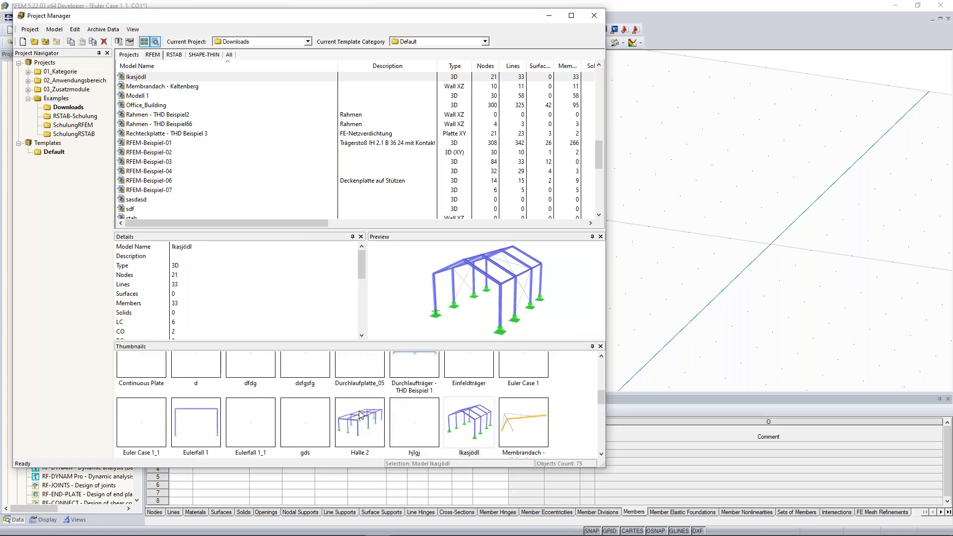
double_click(363, 424)
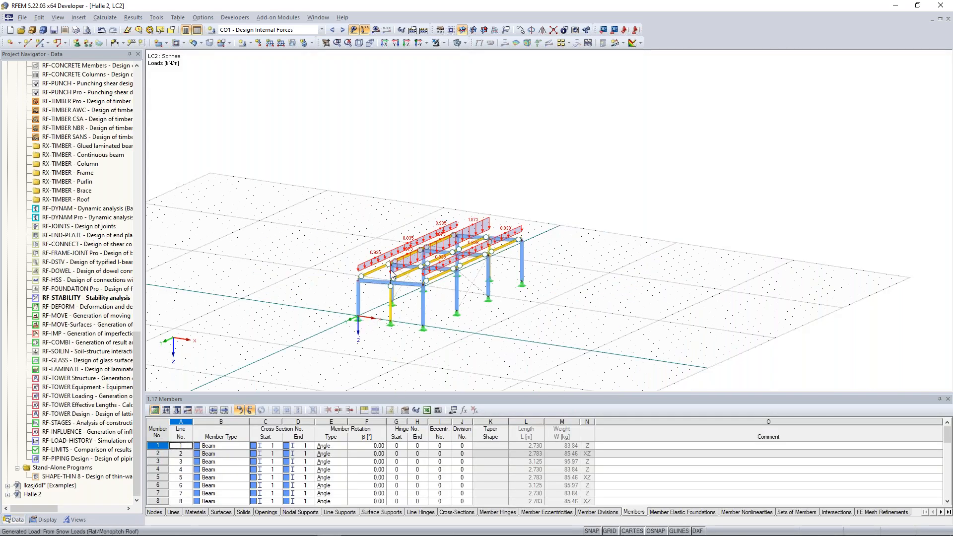
Create load case LC7 named "teste" with the action category Wind.
left_click(323, 30)
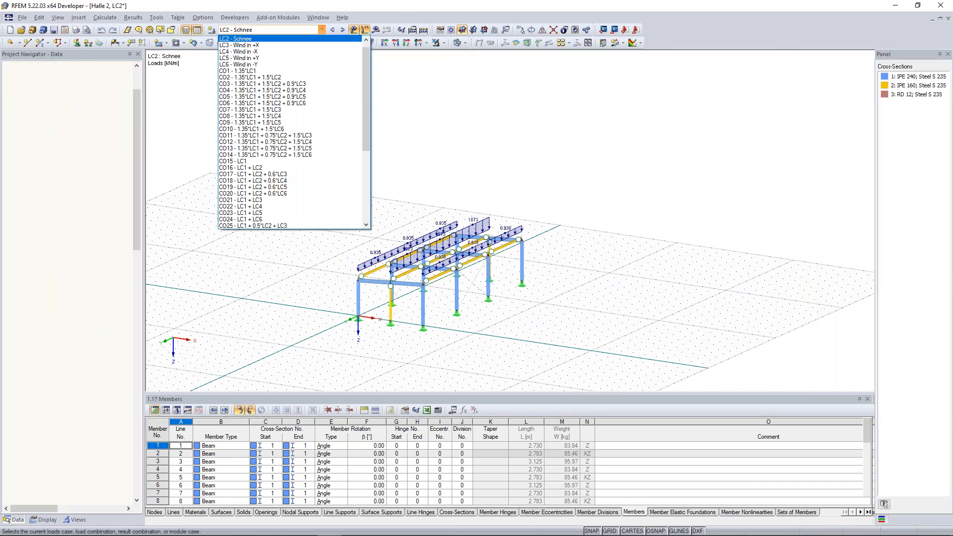
left_click(212, 30)
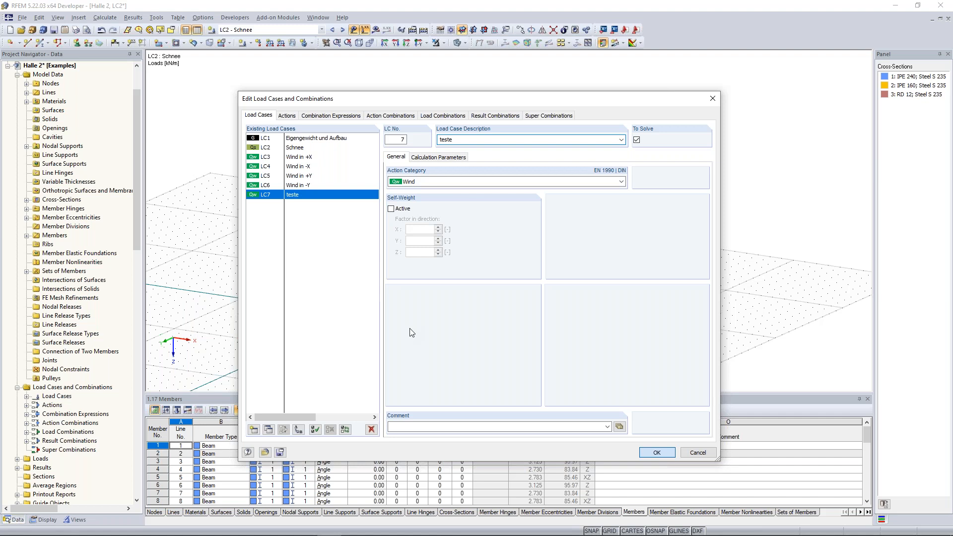
key("Return")
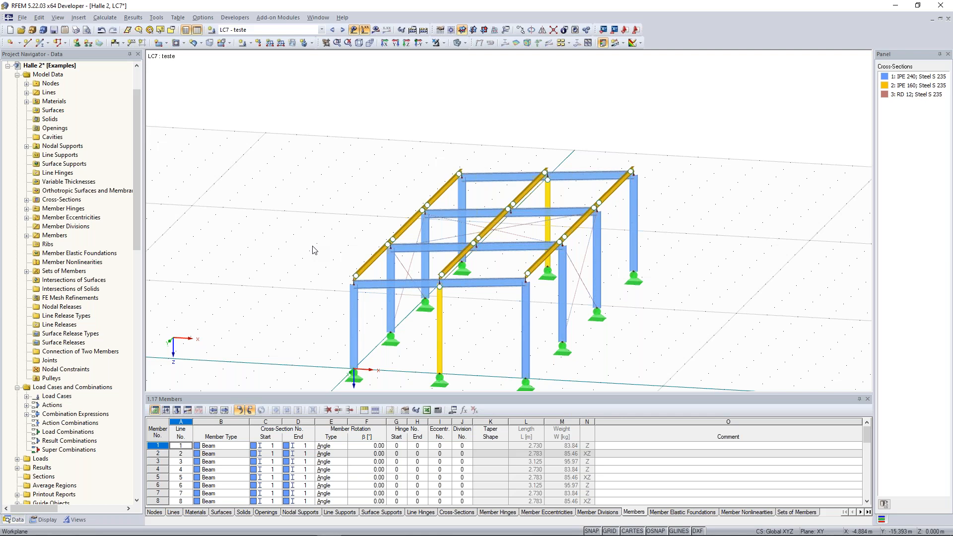
Define a uniform member force load of 10 kN/m in the local z direction.
middle_click_drag(300, 245, 323, 219, "ctrl")
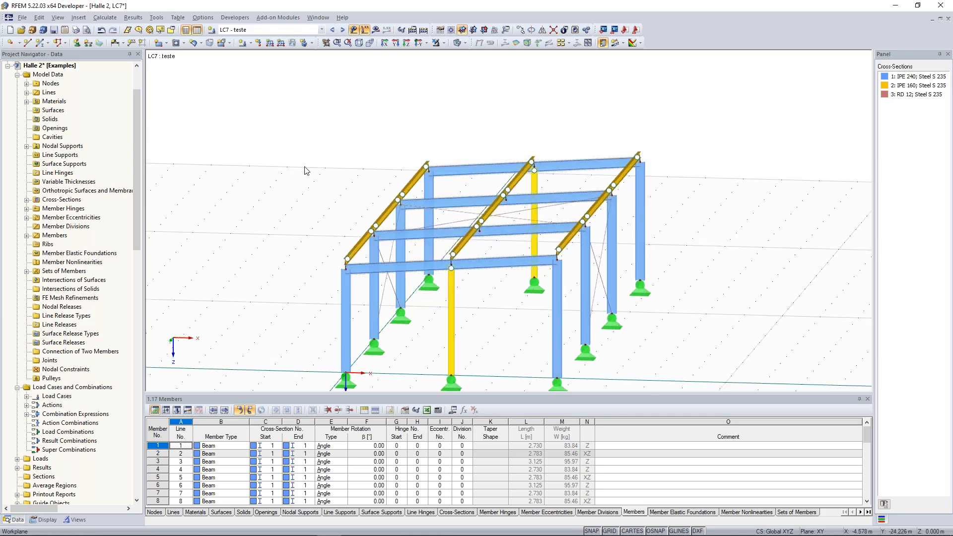
left_click(269, 48)
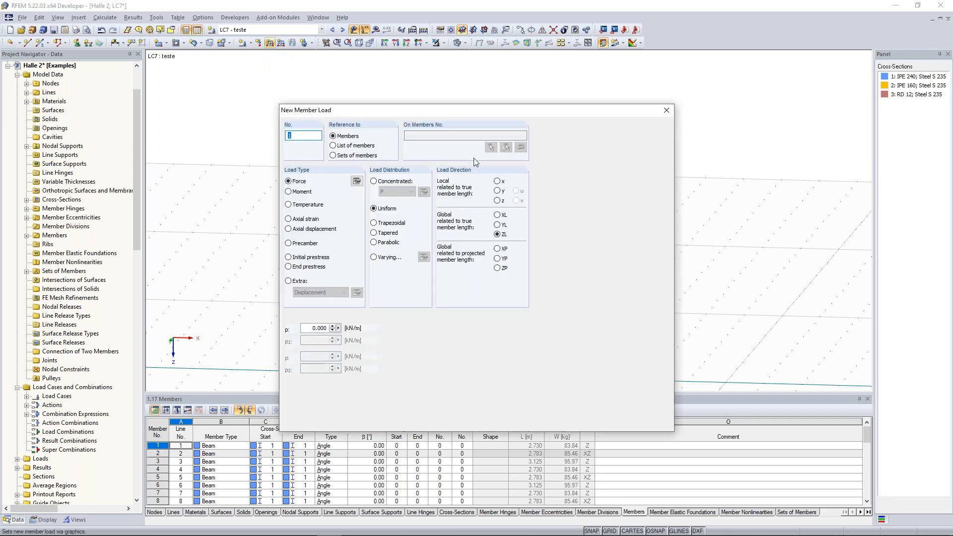
left_click_drag(496, 114, 235, 68)
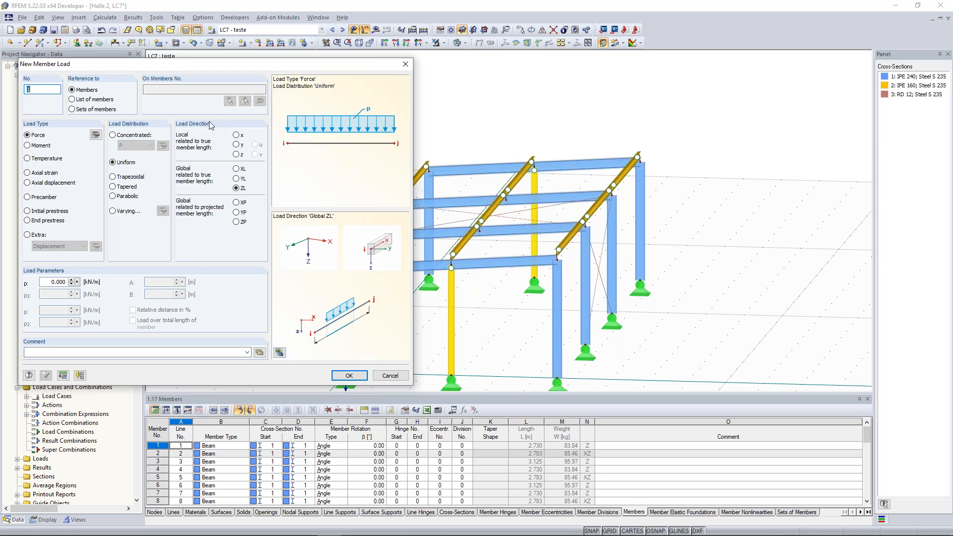
left_click(236, 155)
left_click_drag(49, 282, 97, 277)
type("10")
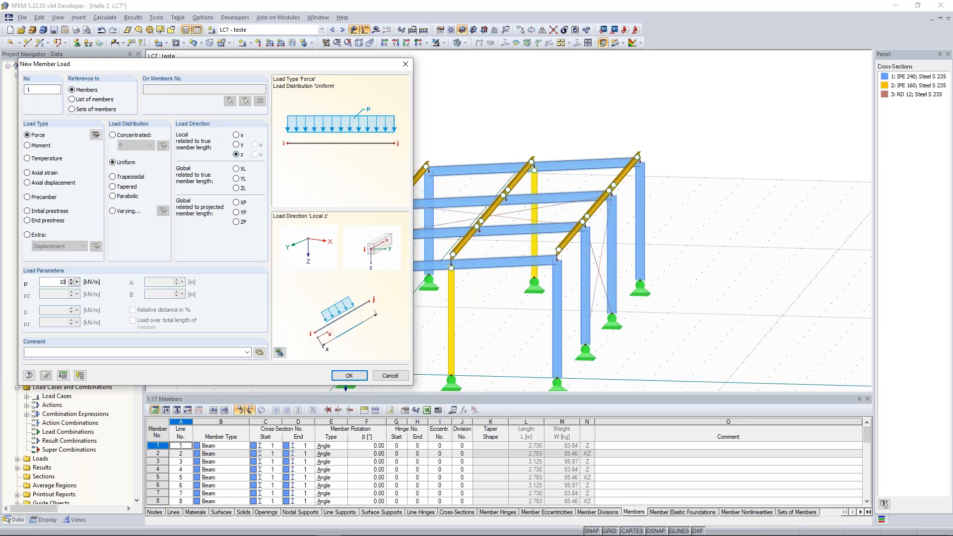
double_click(55, 282)
left_click(55, 281)
left_click(349, 376)
Apply the local z load to both front roof beams and an adjacent purlin of the hall.
left_click(401, 265)
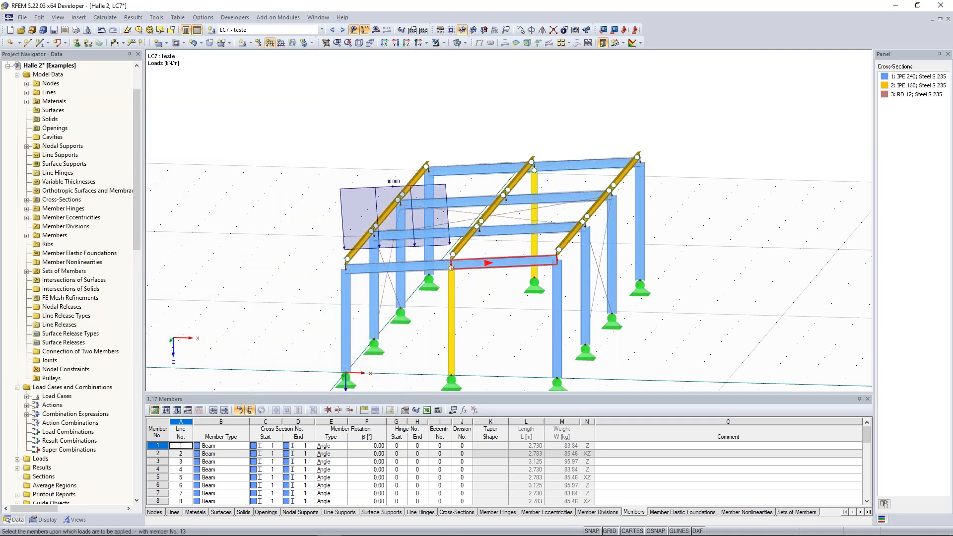
left_click(509, 232)
middle_click_drag(662, 253, 453, 234, "ctrl")
left_click(455, 223)
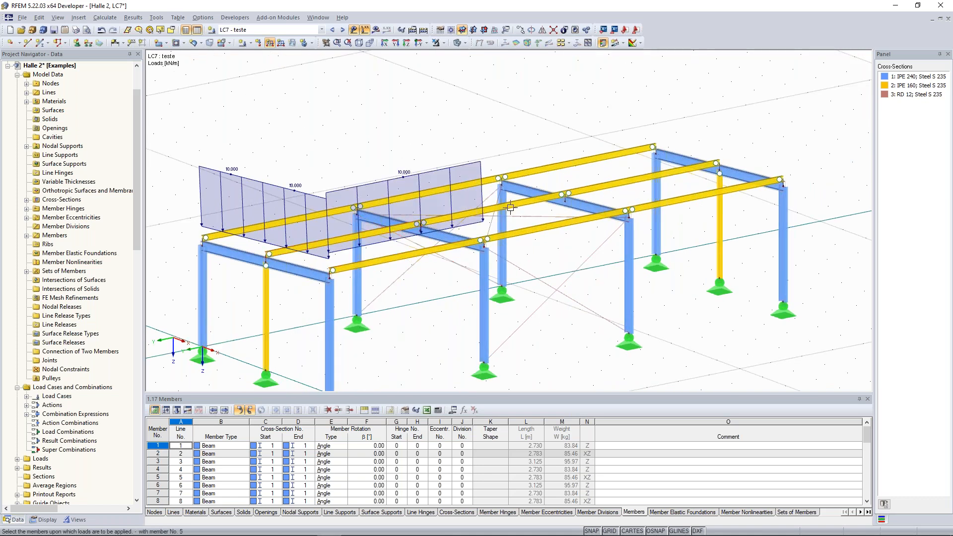
Apply a uniform 10 kN/m member load in the projected global direction ZP to both front roof beams.
middle_click_drag(392, 212, 667, 219, "ctrl")
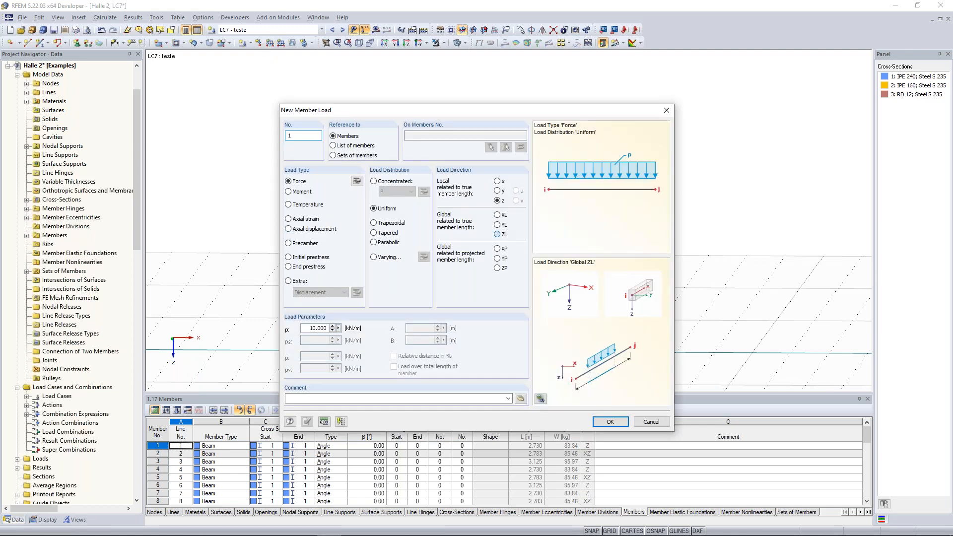
left_click(497, 234)
left_click(498, 268)
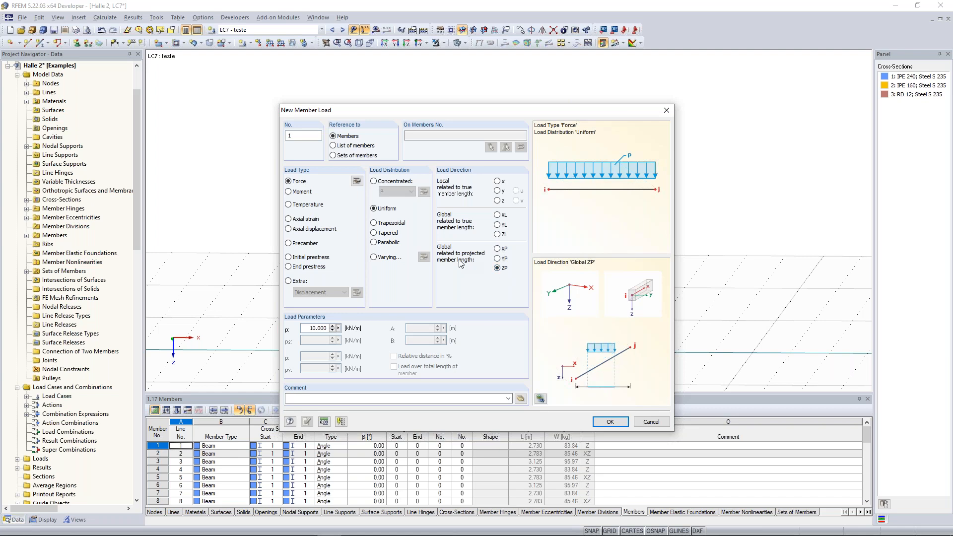
left_click(599, 421)
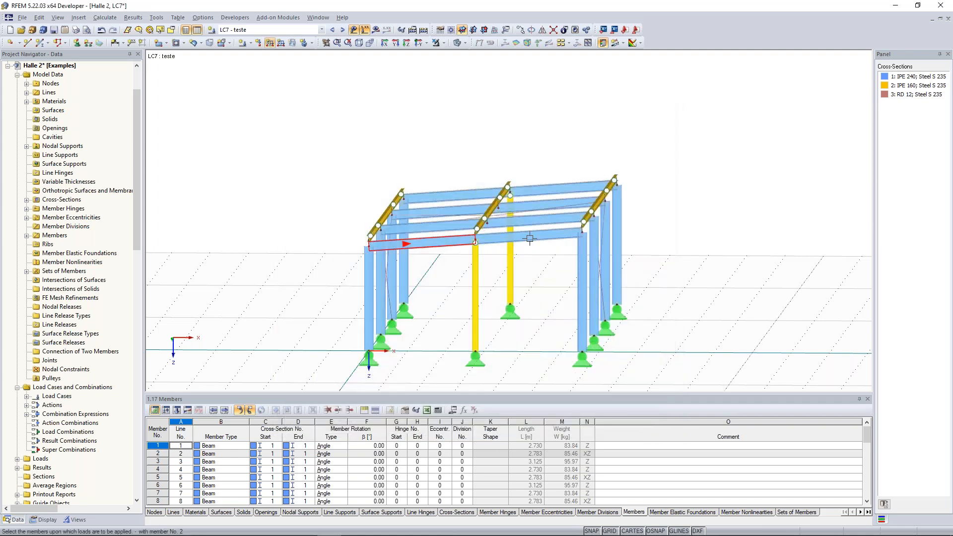
left_click(422, 244)
left_click(529, 235)
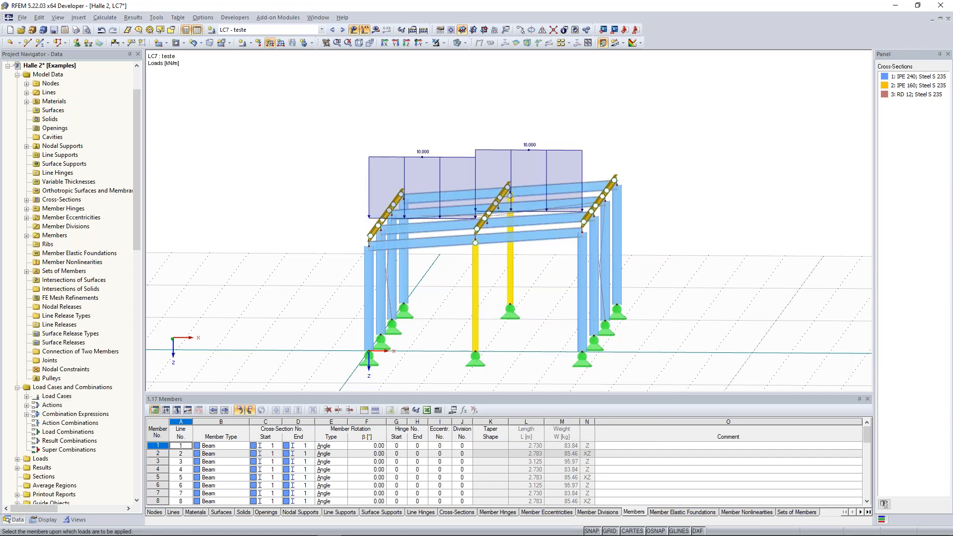
key("Escape")
middle_click_drag(670, 240, 672, 268, "ctrl")
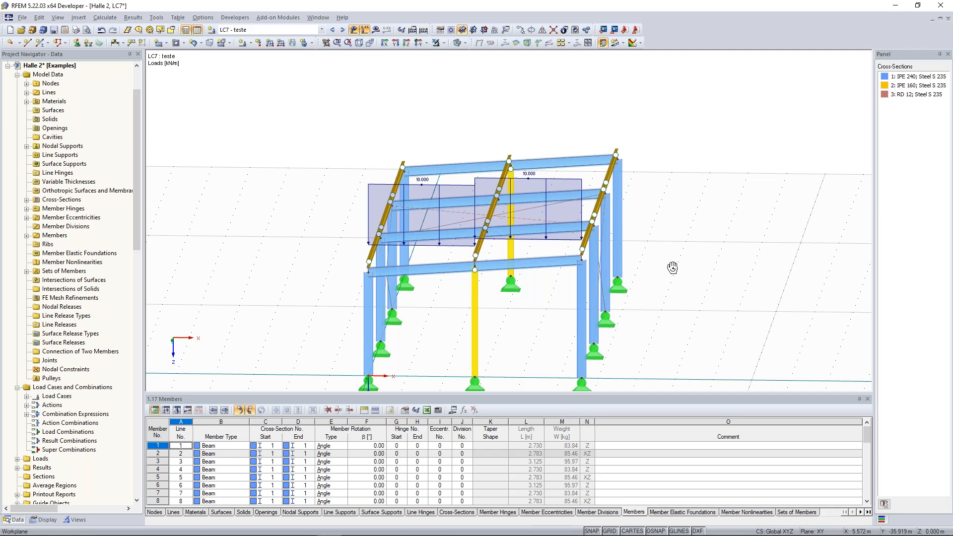
middle_click_drag(673, 268, 687, 242, "ctrl")
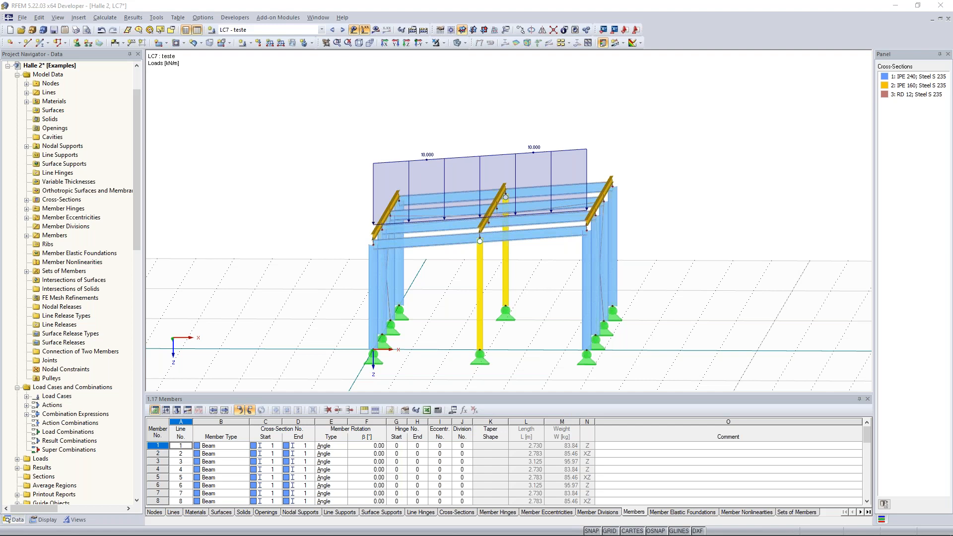
Switch to the Dlubal website in Chrome and open the Models to Download page in a new tab.
left_click_drag(0, 228, 422, 2)
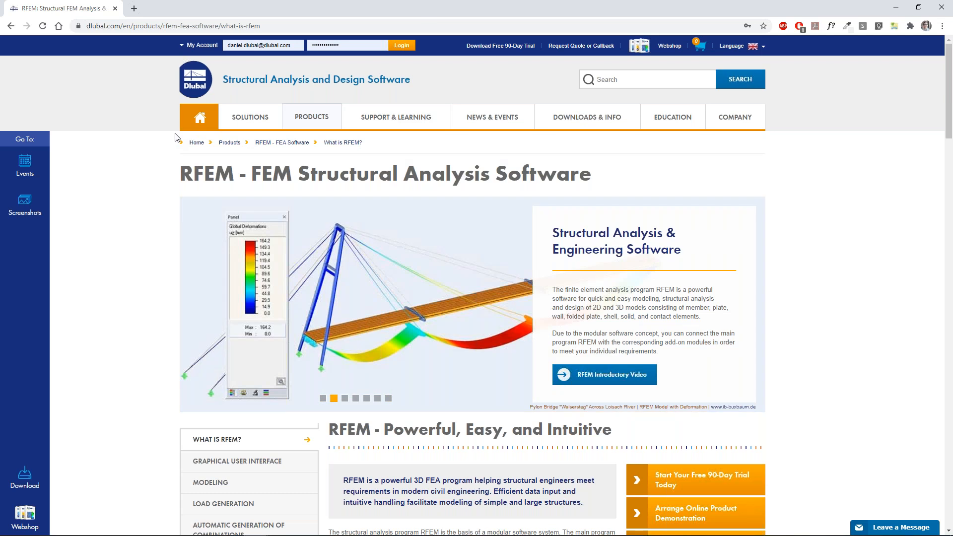
mouse_move(413, 119)
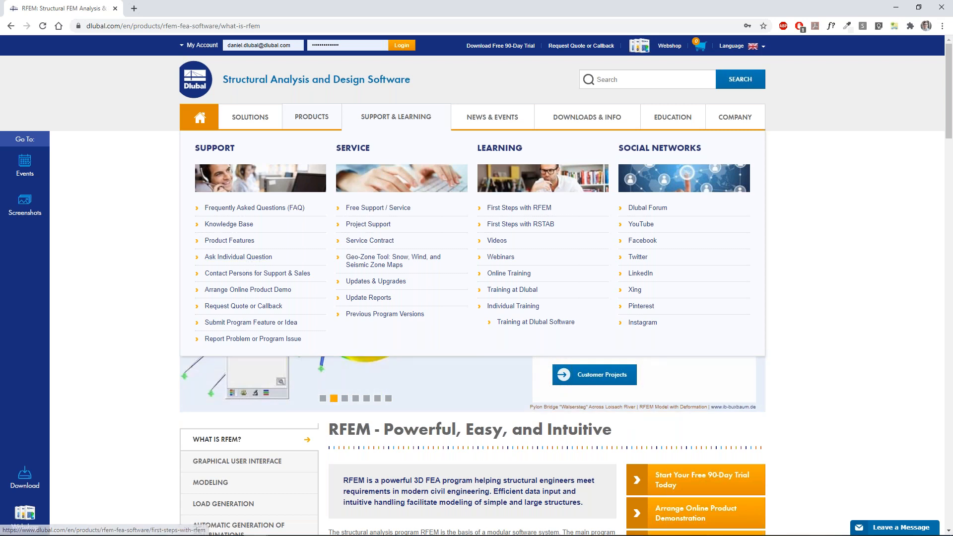
mouse_move(547, 130)
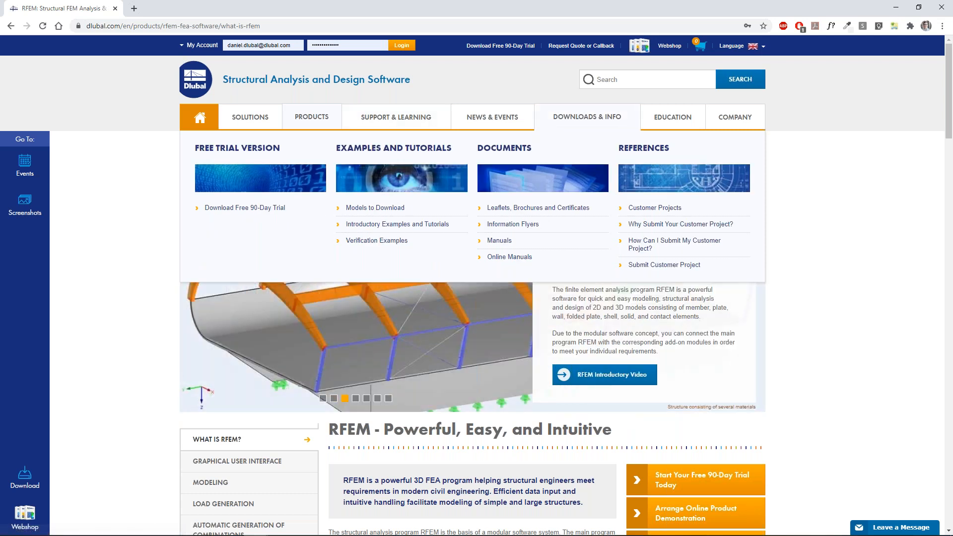
middle_click(386, 209)
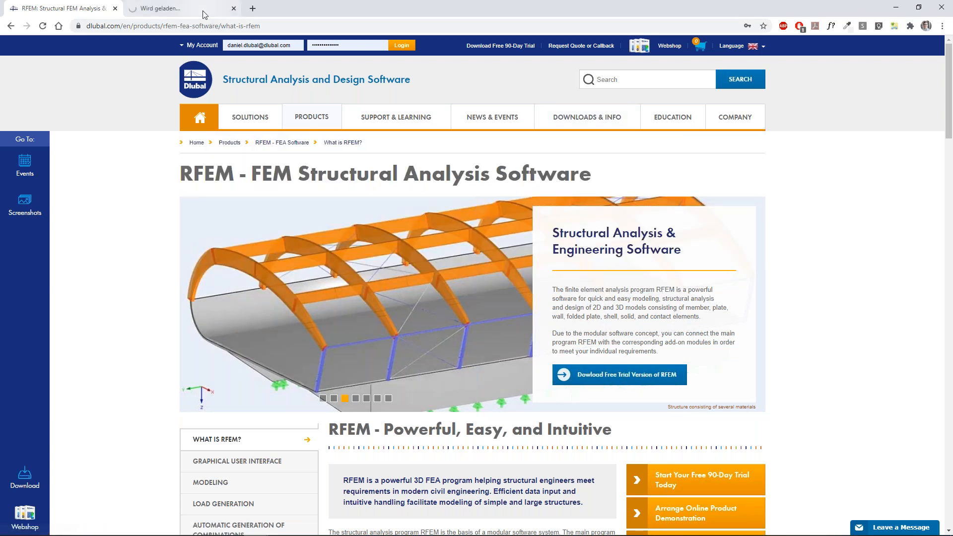
left_click(203, 14)
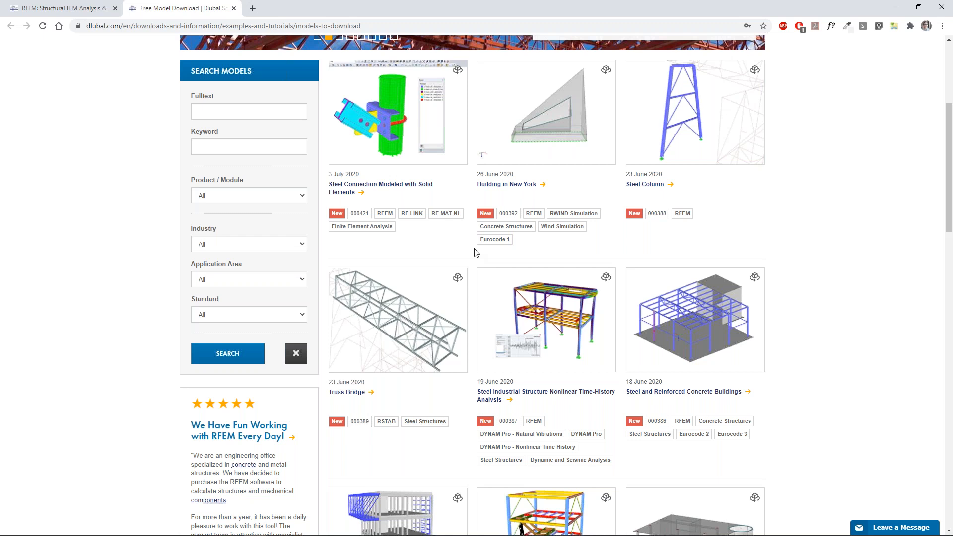
Examine the downloadable models and rotate the 3D preview of the Building in New York model.
scroll(477, 253, "up", 2)
mouse_move(569, 238)
mouse_move(571, 237)
left_mouse_down()
mouse_move(537, 229)
mouse_move(559, 237)
left_mouse_up()
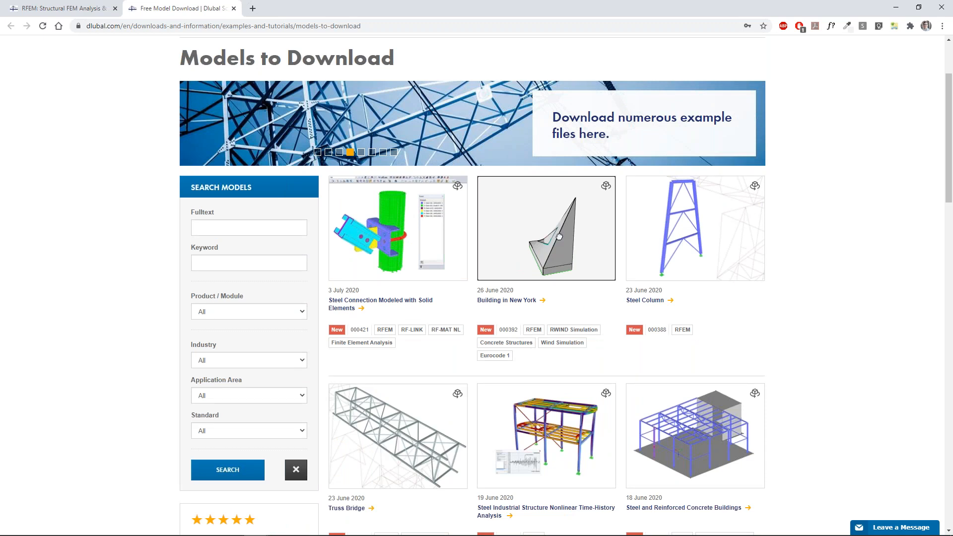
left_click_drag(559, 237, 571, 238)
scroll(571, 238, "up", 3)
scroll(670, 232, "down", 2)
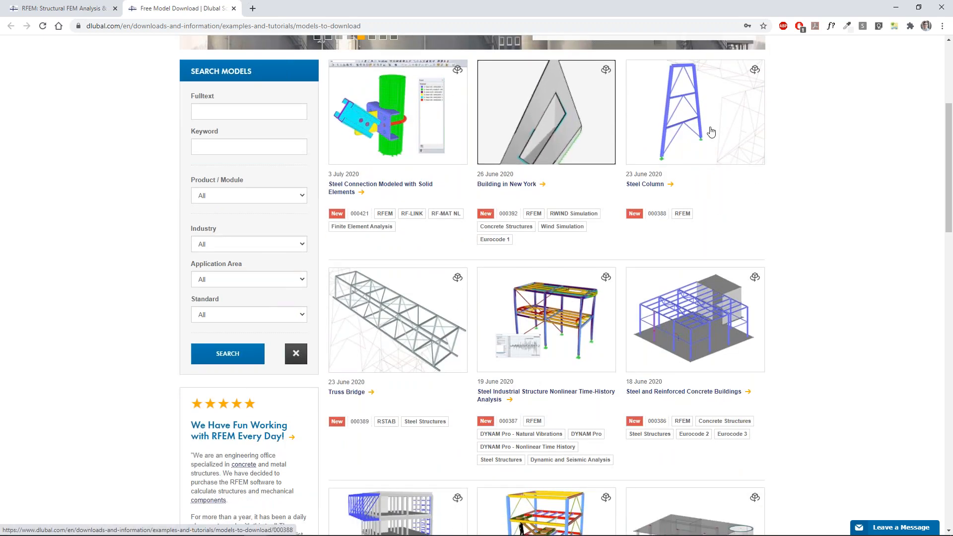
Open the RFEM 5 for Beginners e-learning page in a new tab and look through its tutorial videos.
left_click(81, 5)
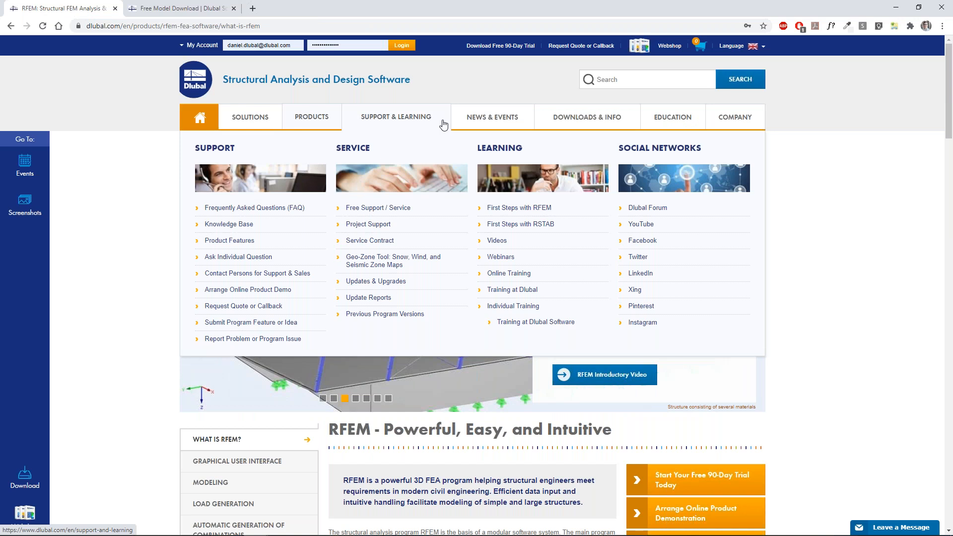
mouse_move(671, 122)
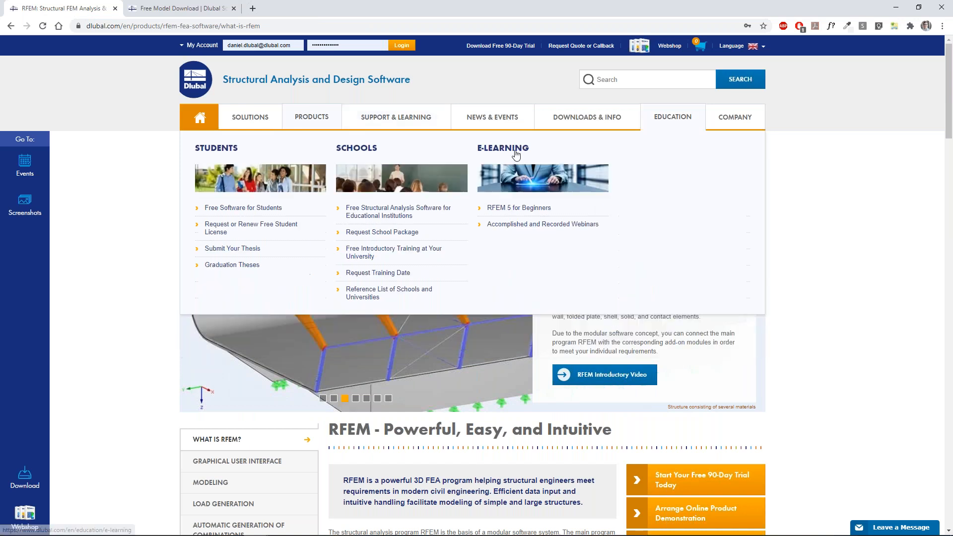
middle_click(519, 213)
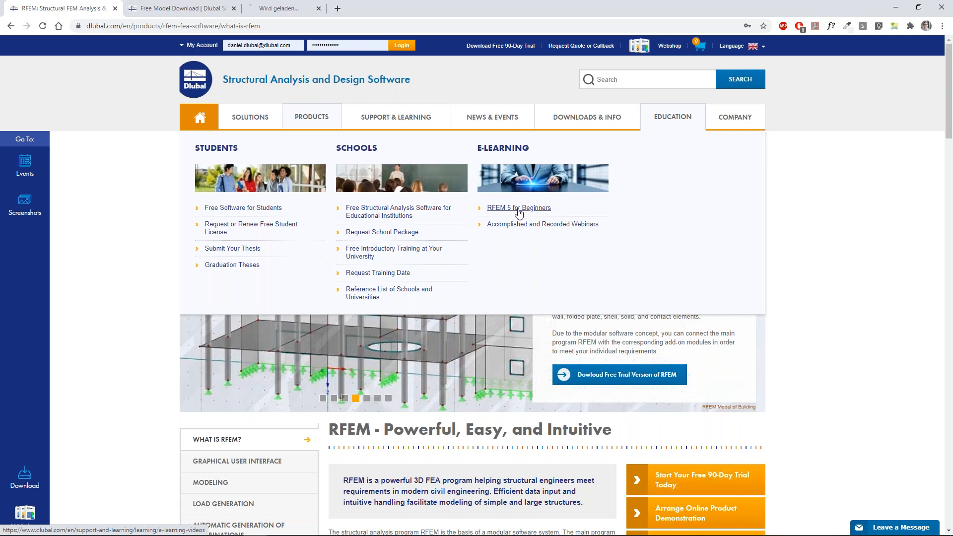
key("ctrl+Tab")
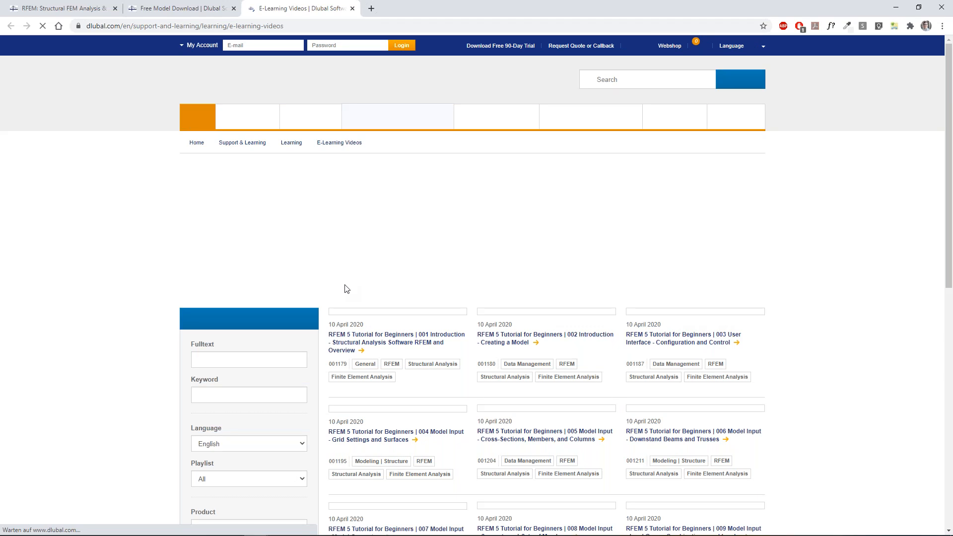
scroll(347, 289, "down", 5)
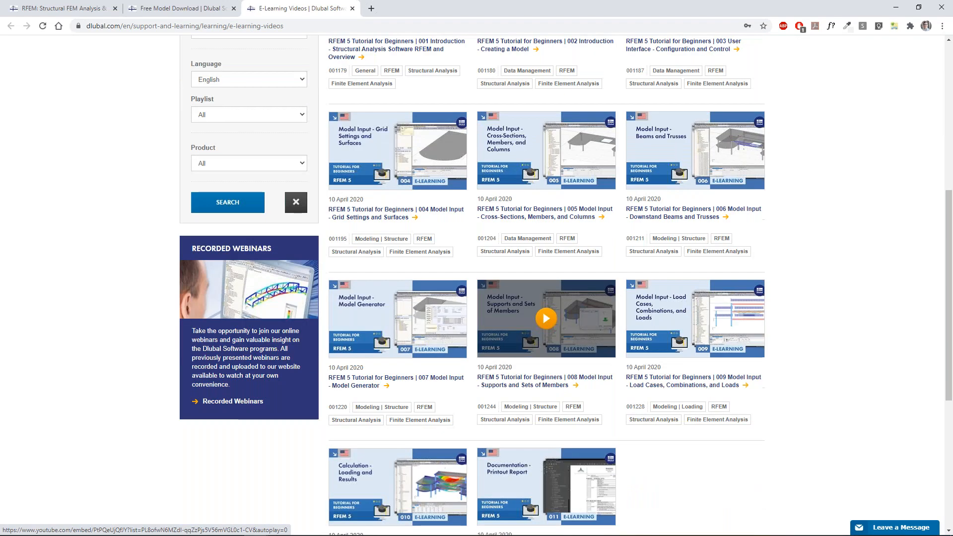
scroll(489, 313, "up", 7)
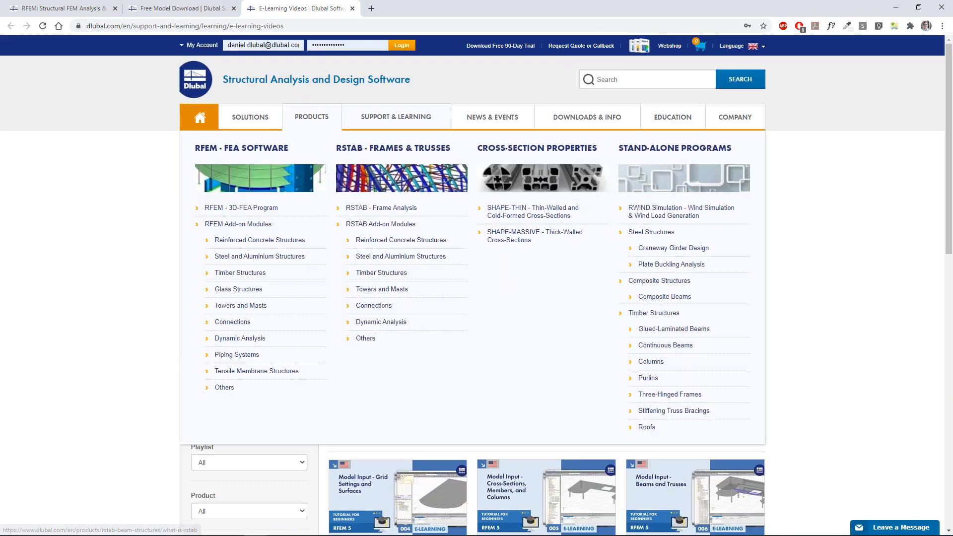
mouse_move(598, 120)
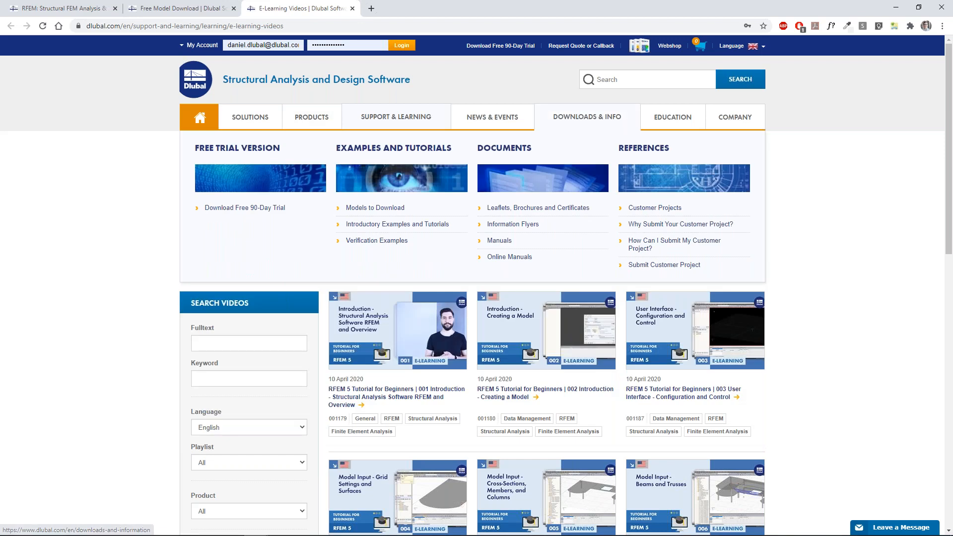